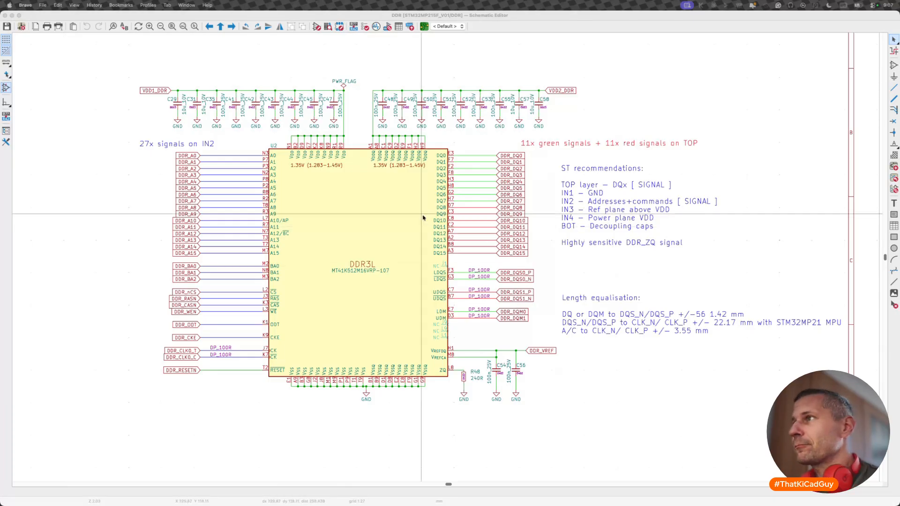
- Examine the DQS, DQM and clock signal groups marked DP_100R on the DDR3L symbol by selecting and deselecting them
left_click(744, 277)
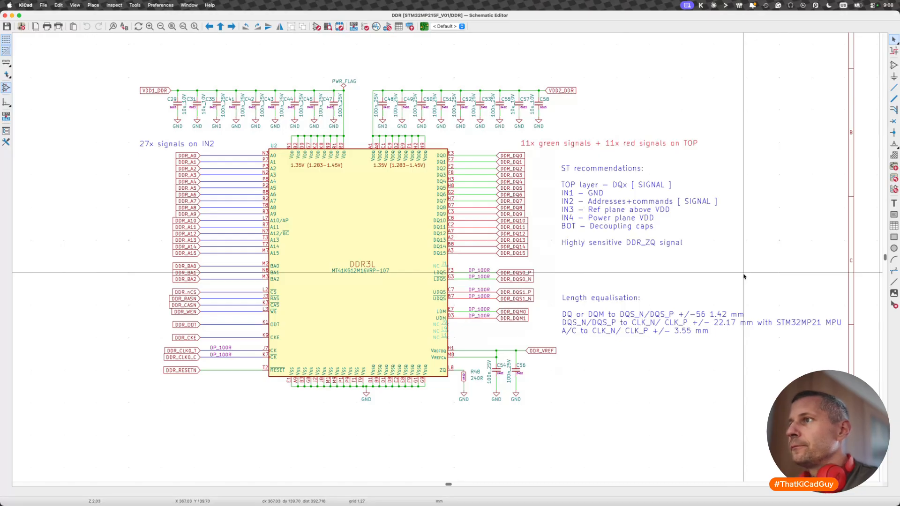
left_click_drag(421, 257, 548, 336)
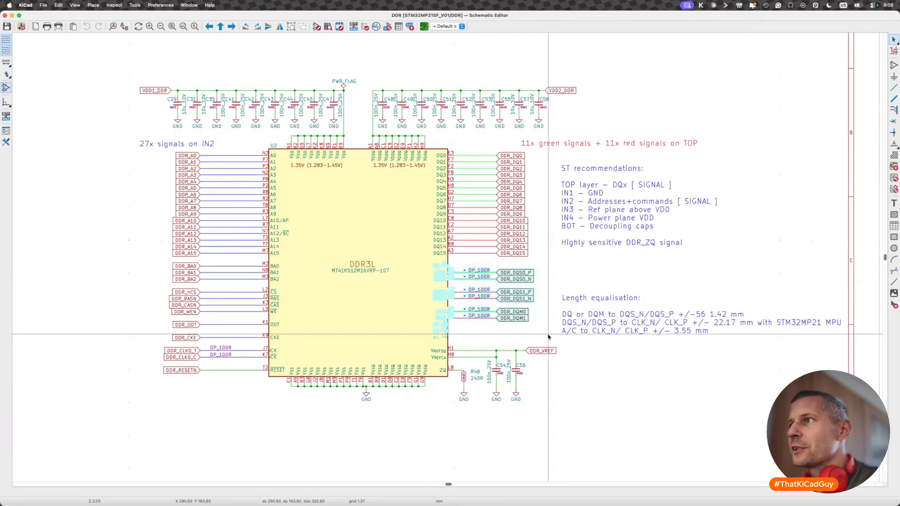
left_click(524, 331)
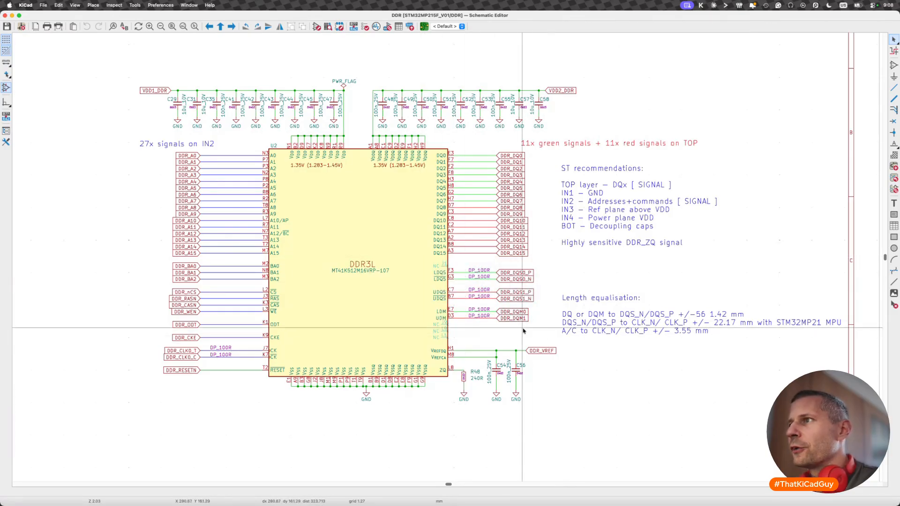
left_click_drag(416, 261, 539, 340)
left_click(503, 334)
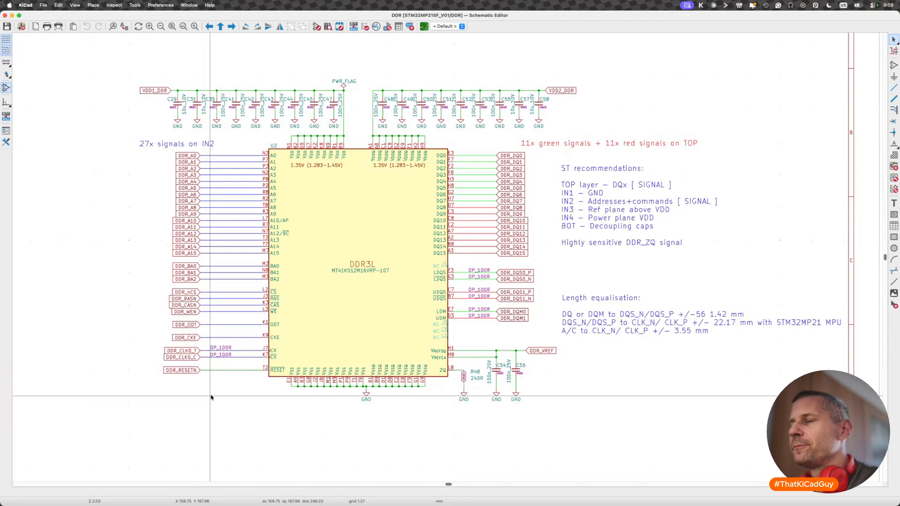
left_click_drag(161, 345, 285, 369)
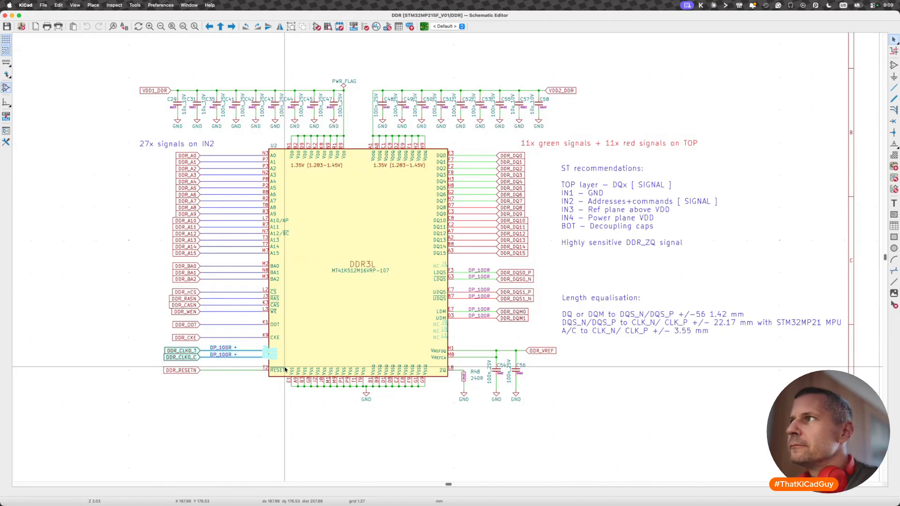
left_click(214, 397)
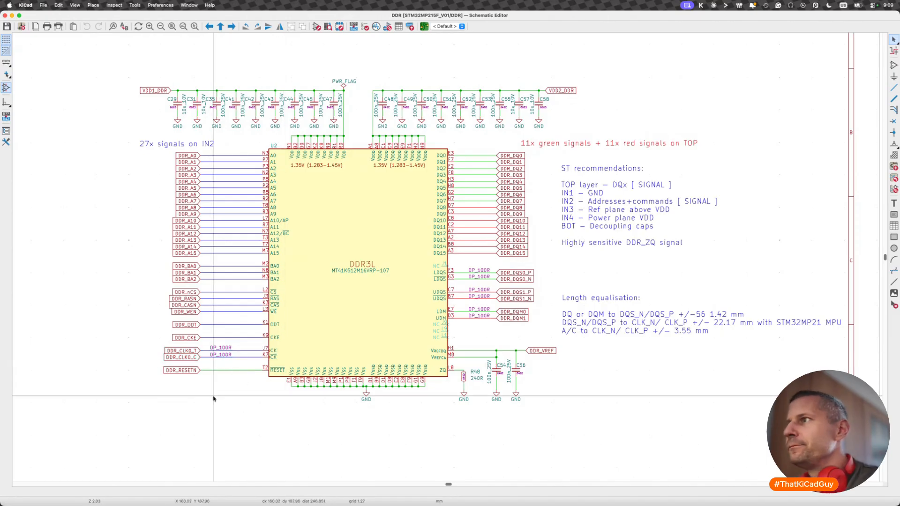
- Switch to the PCB Editor and read the fanout and length-matching notes placed beside the board
key("super+Tab")
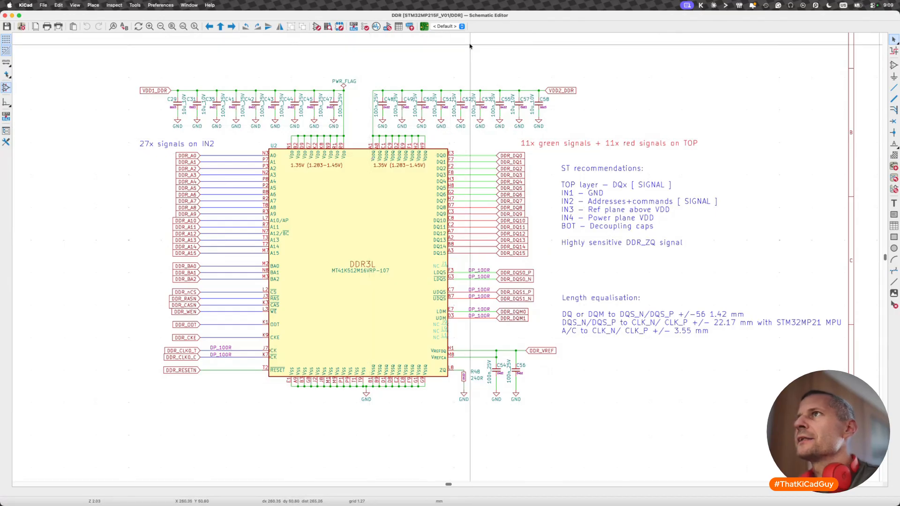
left_click(424, 26)
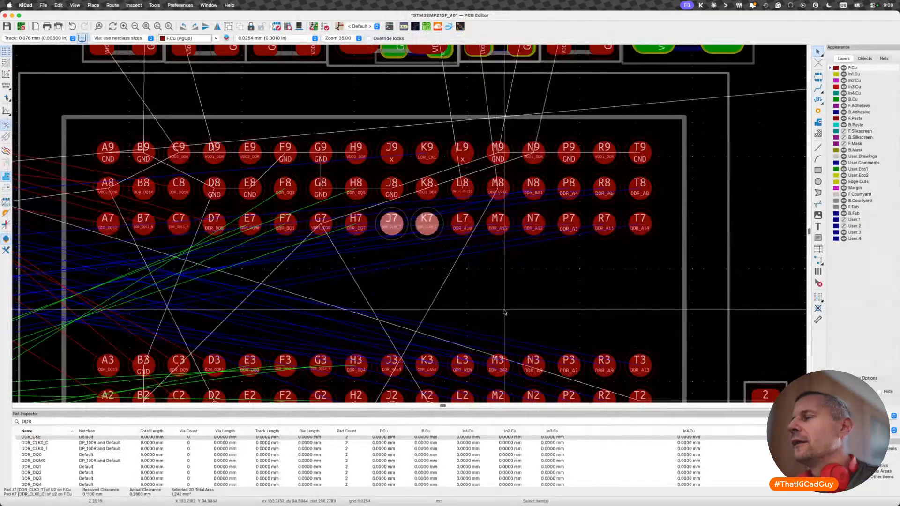
scroll(504, 312, "down", 3)
scroll(505, 313, "right", 10)
scroll(505, 313, "down", 4)
scroll(505, 313, "right", 3)
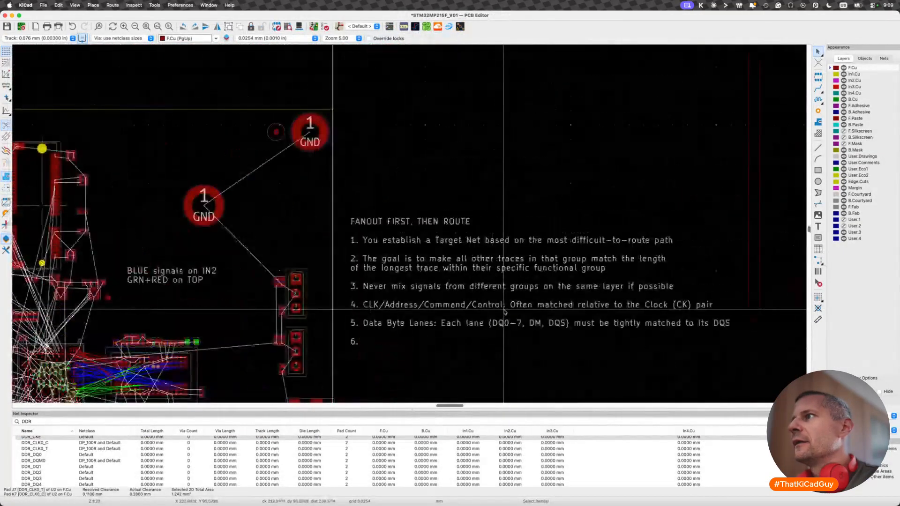
scroll(511, 321, "down", 1)
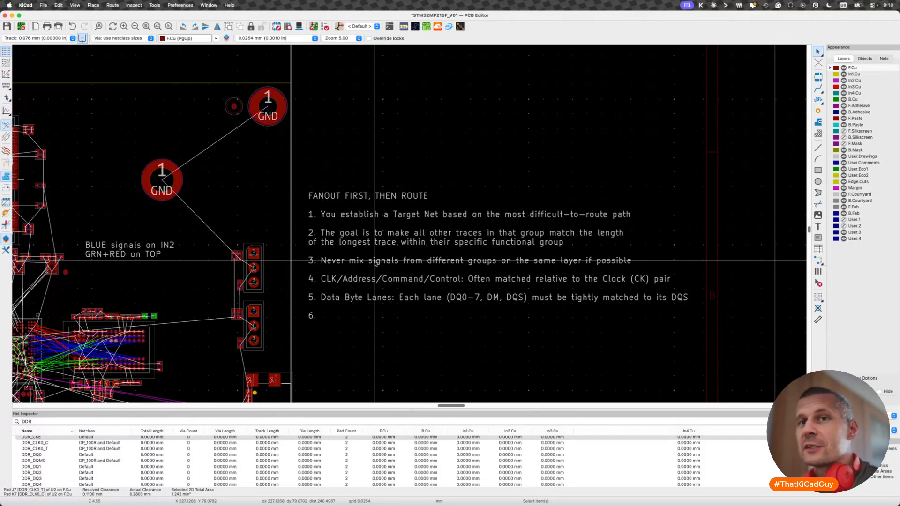
scroll(375, 264, "left", 3)
key("super+Tab")
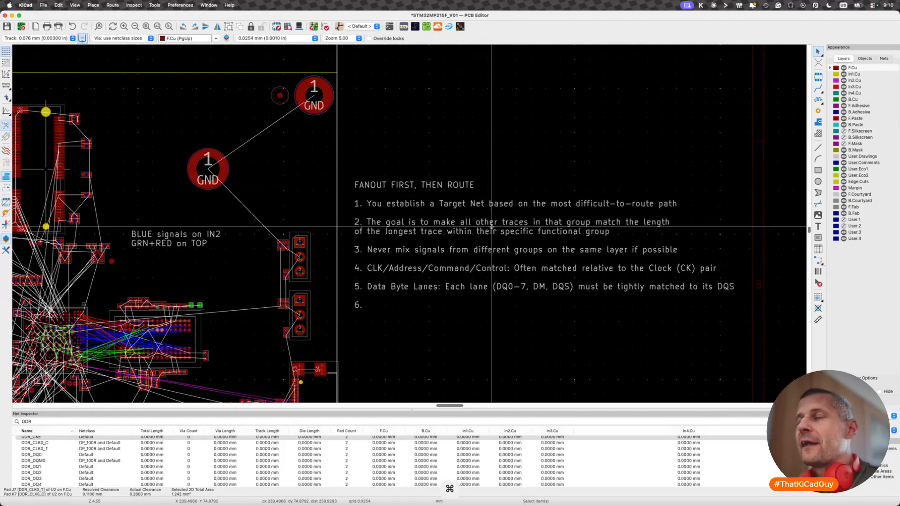
scroll(374, 252, "left", 5)
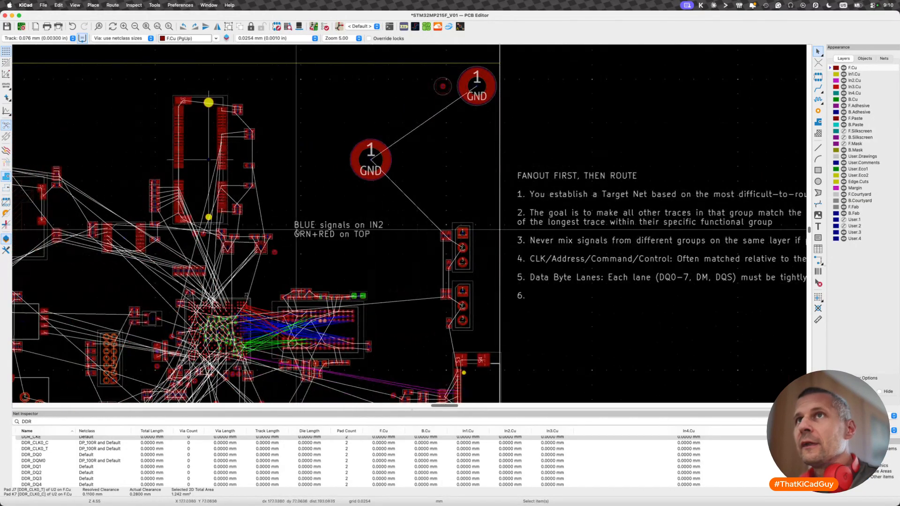
- Review the net classes defined in Board Setup, and close the dialog without changes
left_click(43, 5)
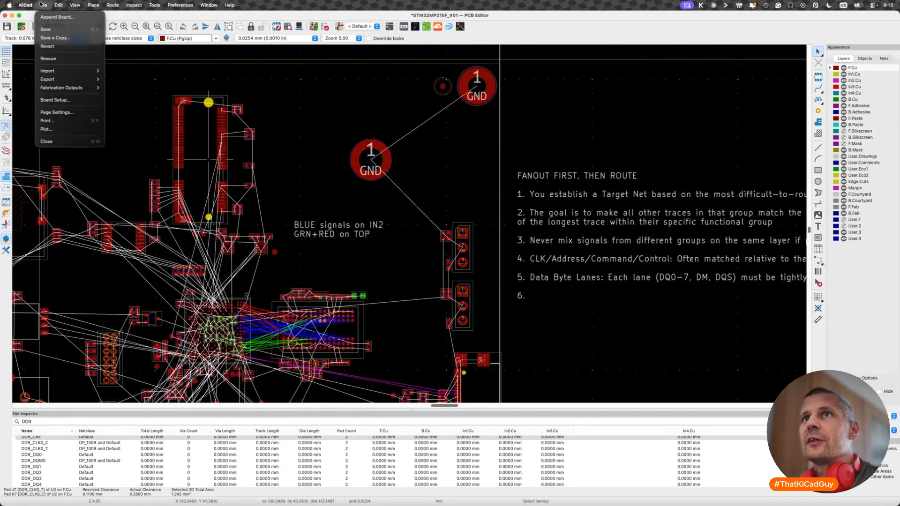
left_click(55, 99)
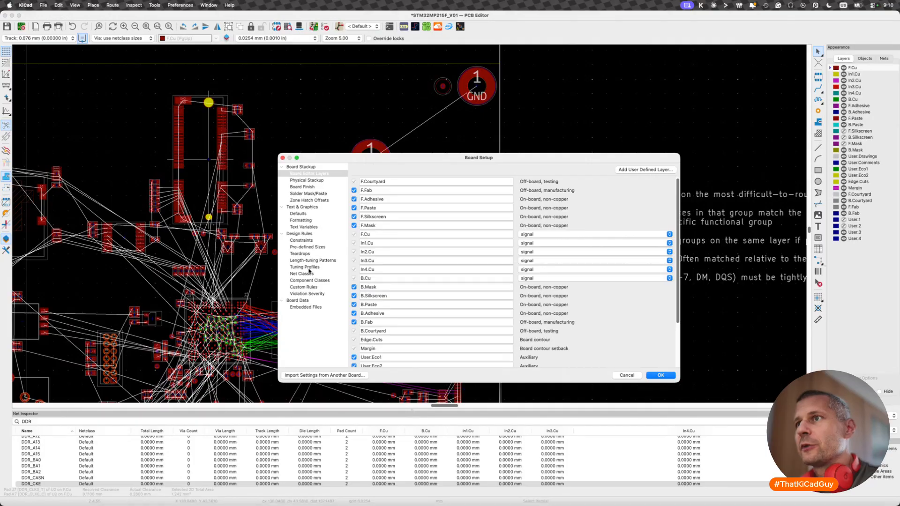
left_click(309, 274)
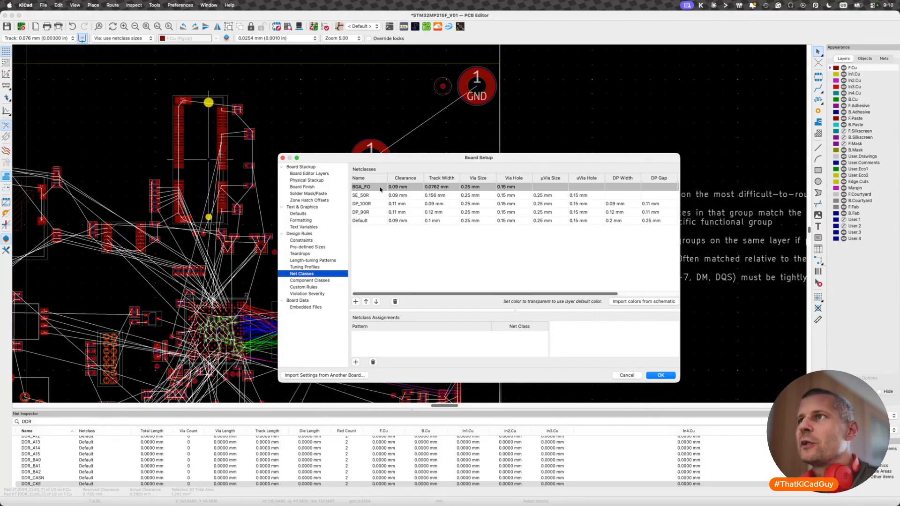
left_click(283, 159)
- Select the MPU and DDR3L footprints in turn to compare their BGA pads
scroll(253, 261, "up", 6)
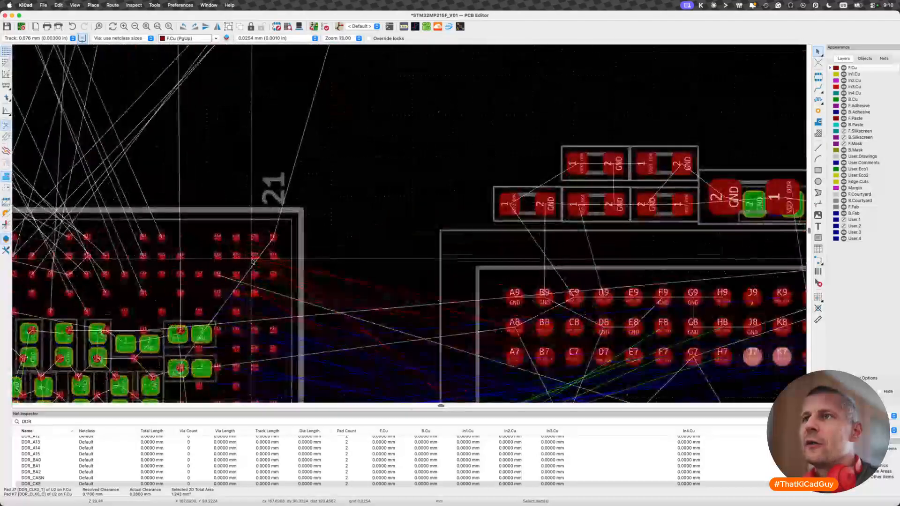
left_click(137, 299)
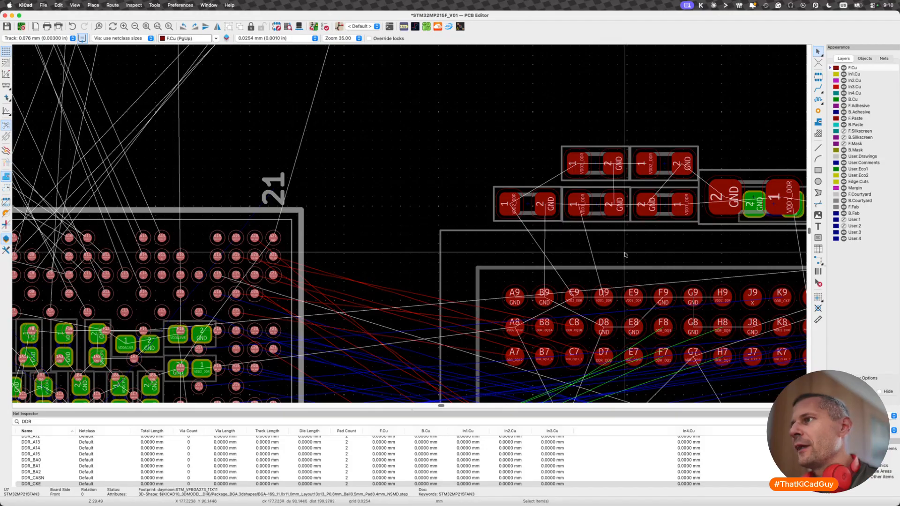
left_click(587, 284)
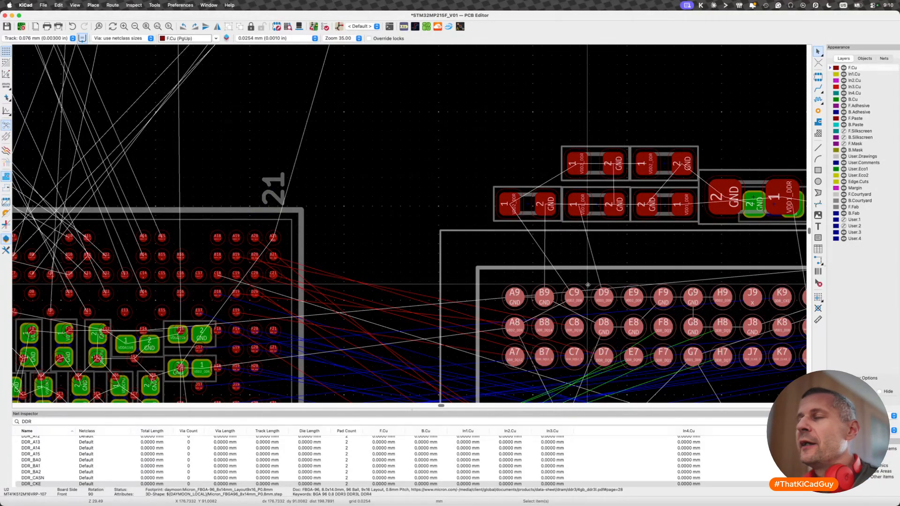
left_click(296, 232)
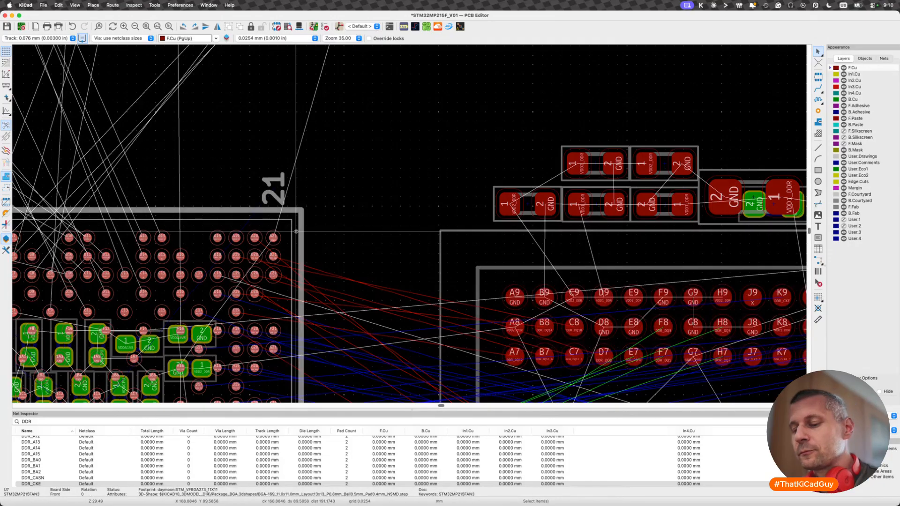
- Return to the Schematic Editor, go up to the root sheet and open the DDR sheet
key("super+grave")
key("super+grave")
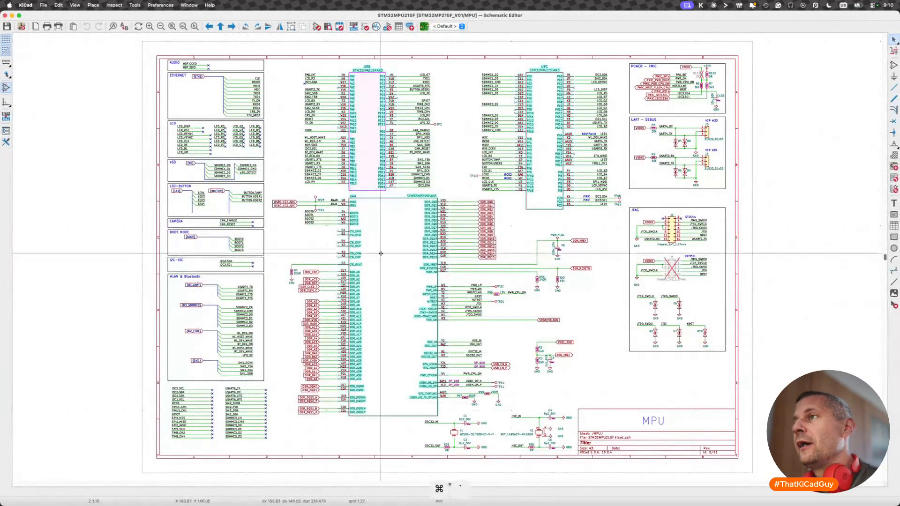
key("alt+BackSpace")
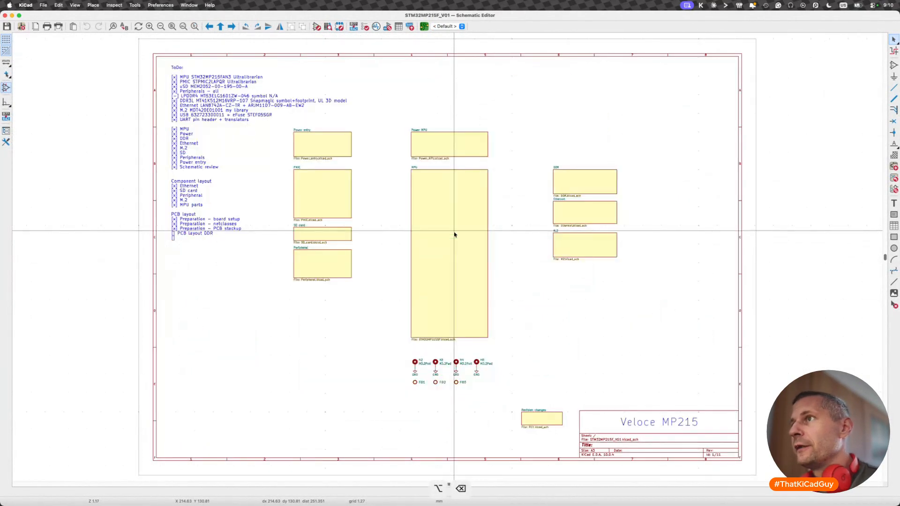
double_click(597, 184)
scroll(458, 165, "up", 5)
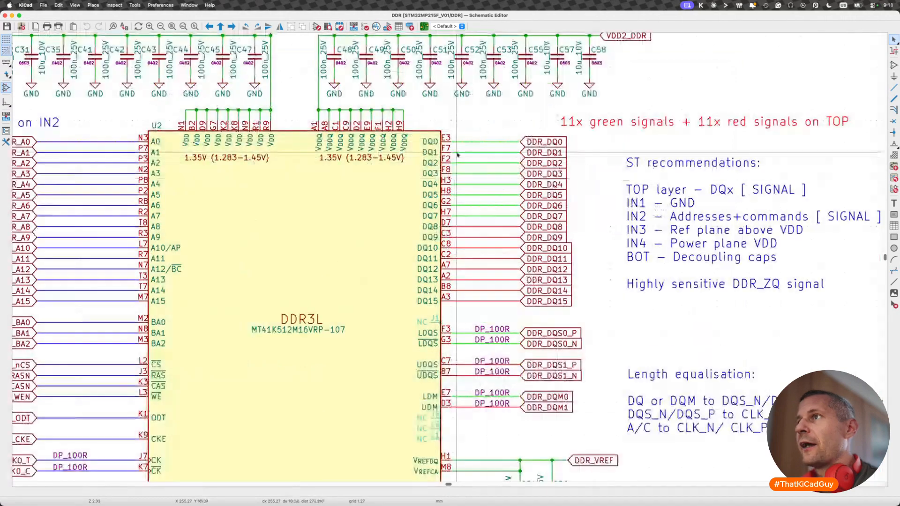
scroll(458, 154, "down", 3)
- Select the address and command labels from DDR_A0 down, and the DQ data labels, to review each signal group
left_click_drag(227, 137, 294, 318)
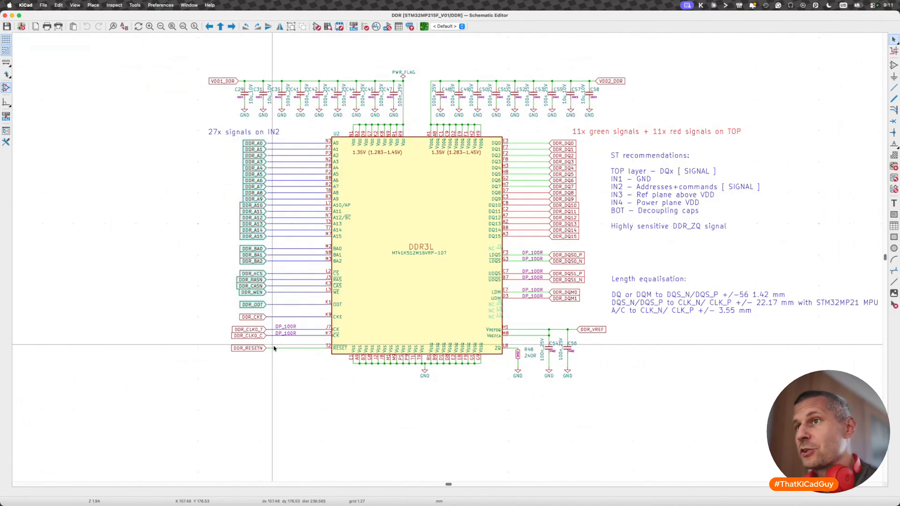
left_click(302, 378)
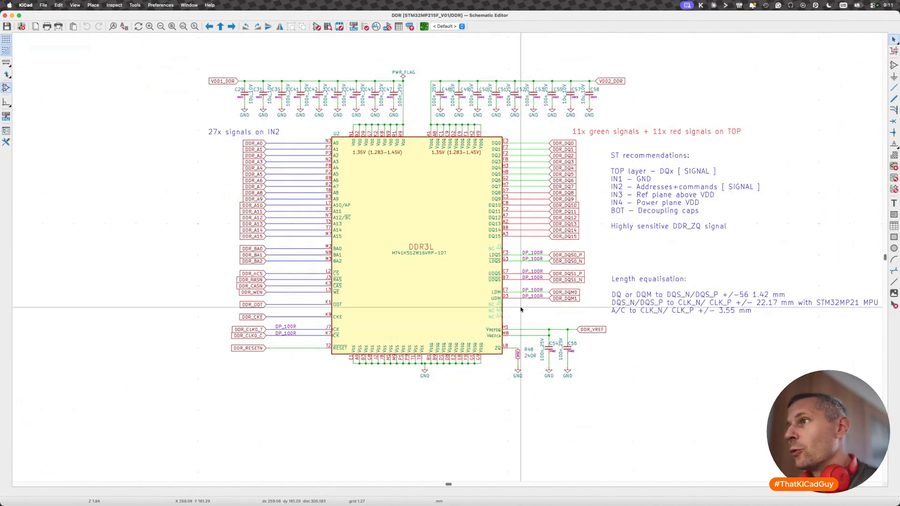
left_click_drag(529, 136, 594, 244)
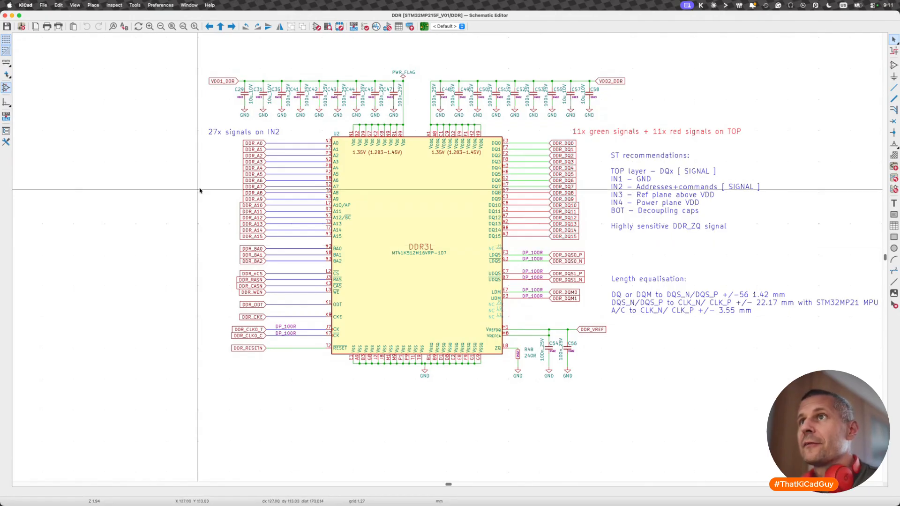
- Try adding a Net Class field set to BGA_FO to the DDR_A0 global label, and cancel the edit
key("e")
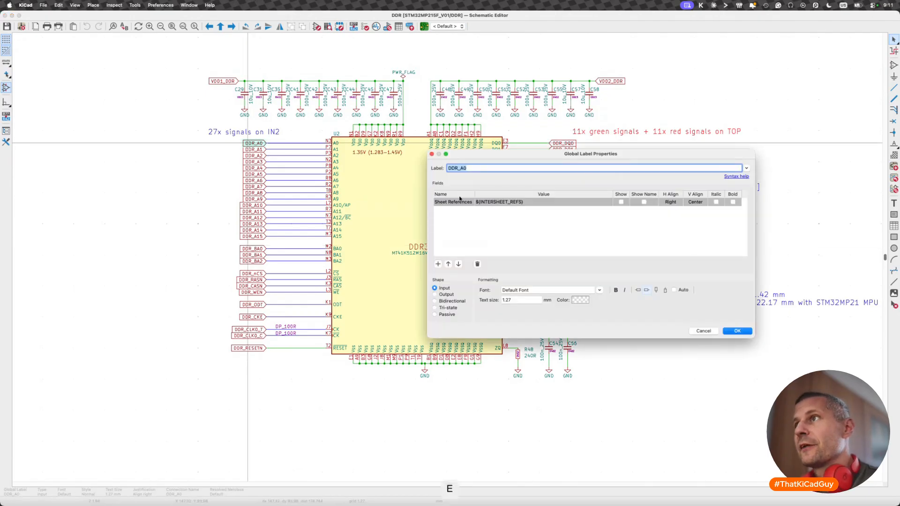
left_click(438, 264)
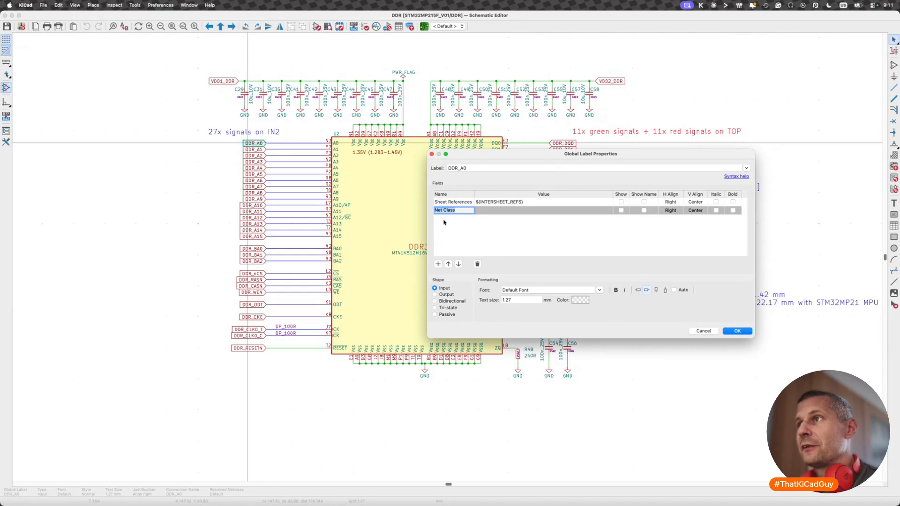
left_click(492, 210)
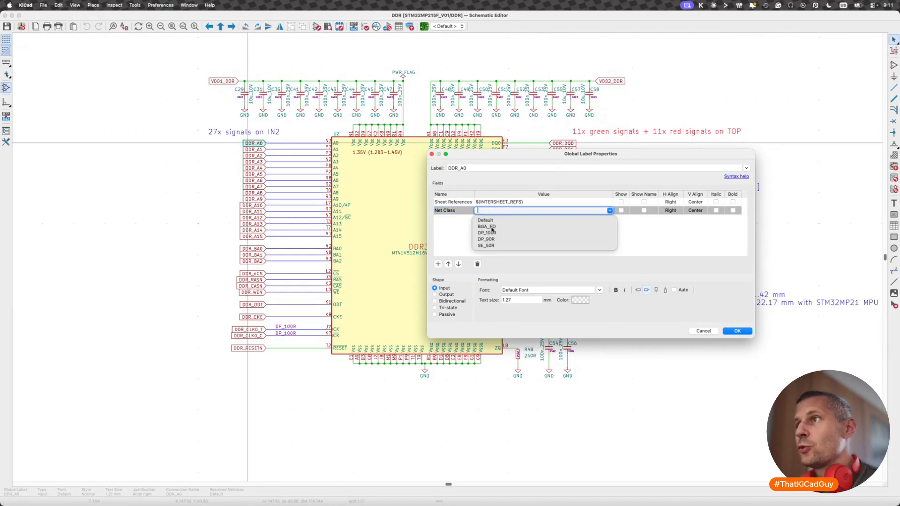
left_click(492, 227)
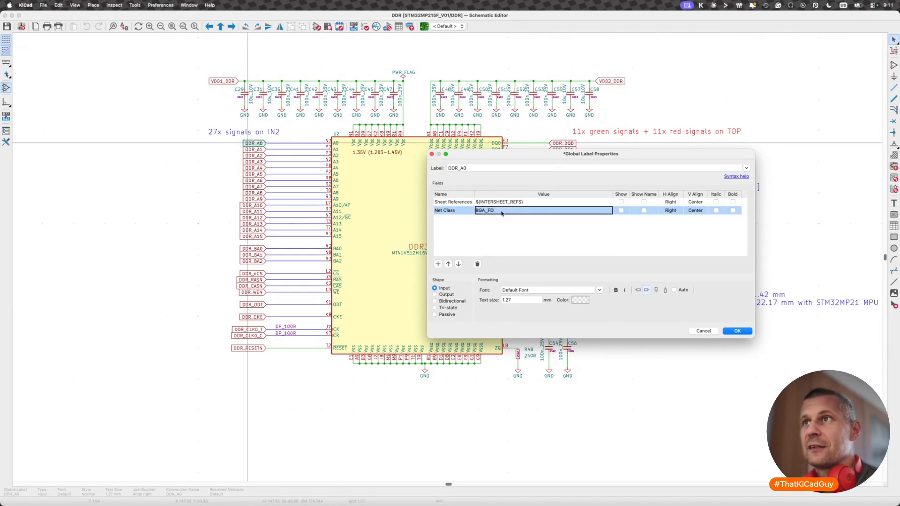
left_click_drag(484, 157, 517, 270)
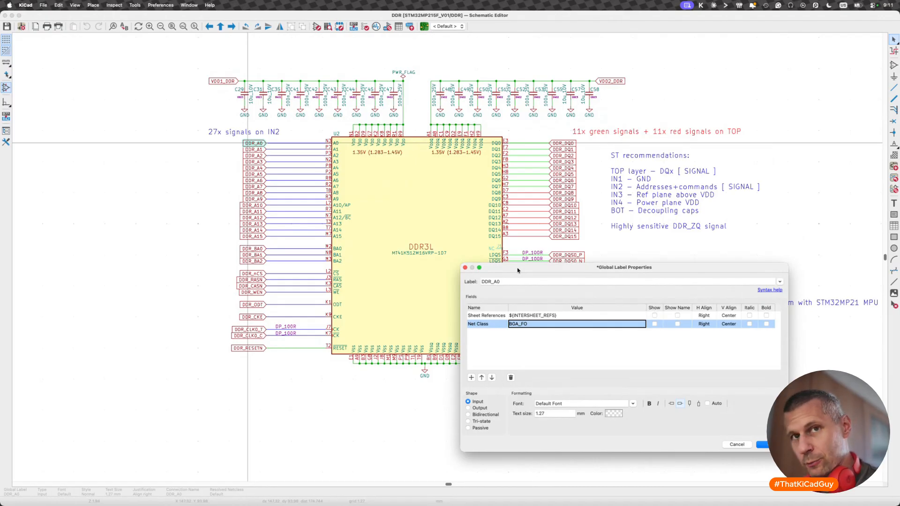
left_click_drag(548, 273, 469, 257)
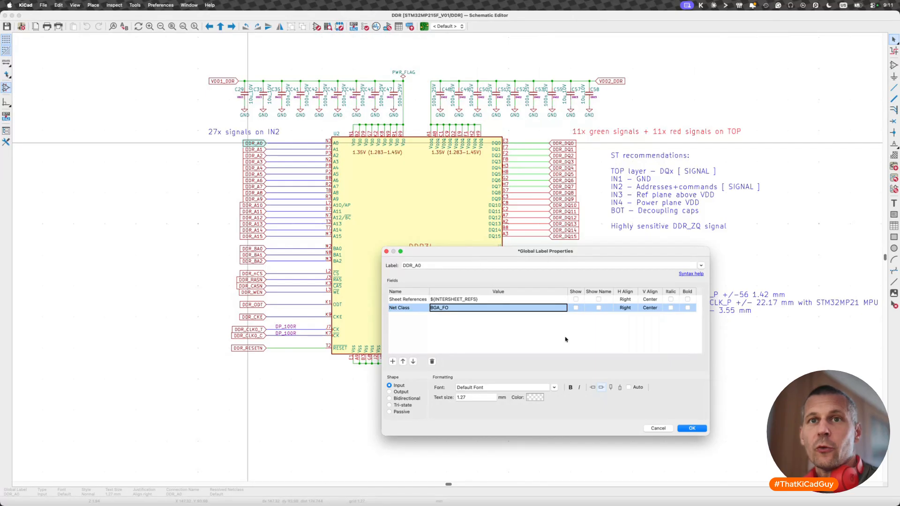
left_click(658, 428)
key("Escape")
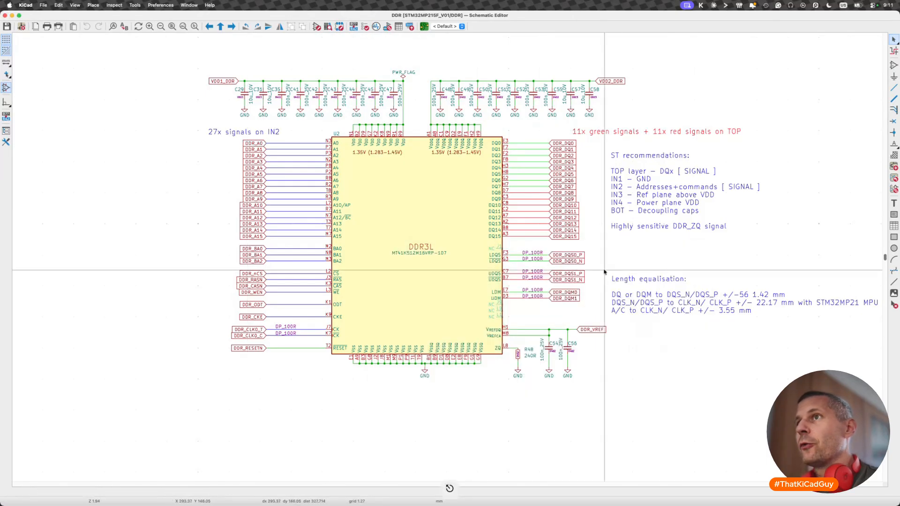
- Draw a narrow rectangular rule area across the address and command wires from DDR_A0 to DDR_CKE
left_click(894, 155)
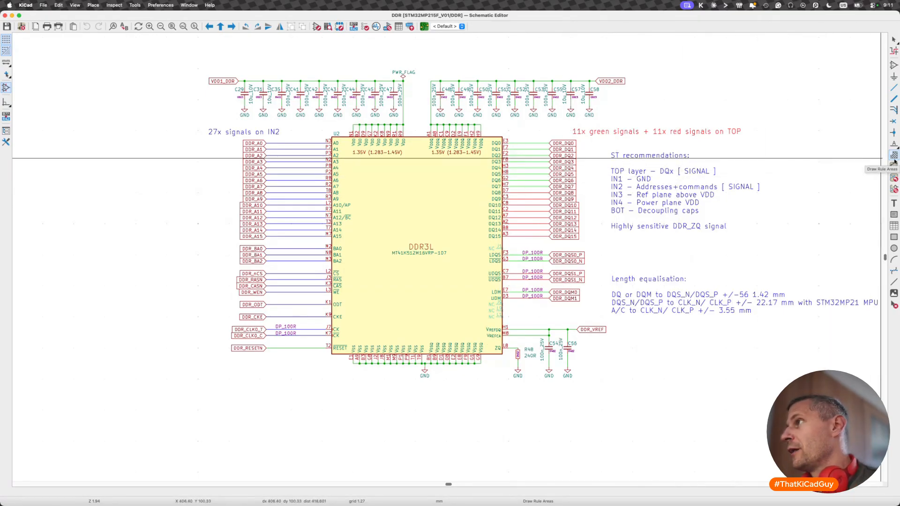
left_click(297, 137)
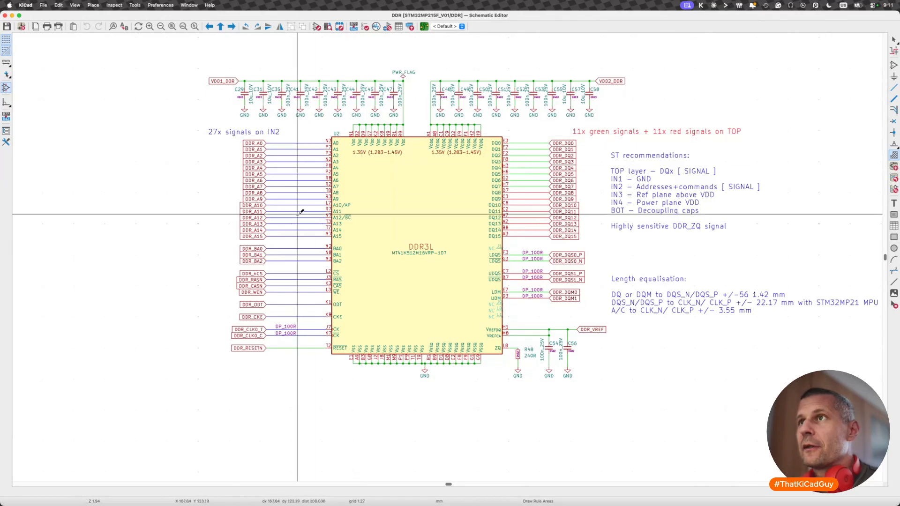
left_click(298, 320)
left_click(303, 320)
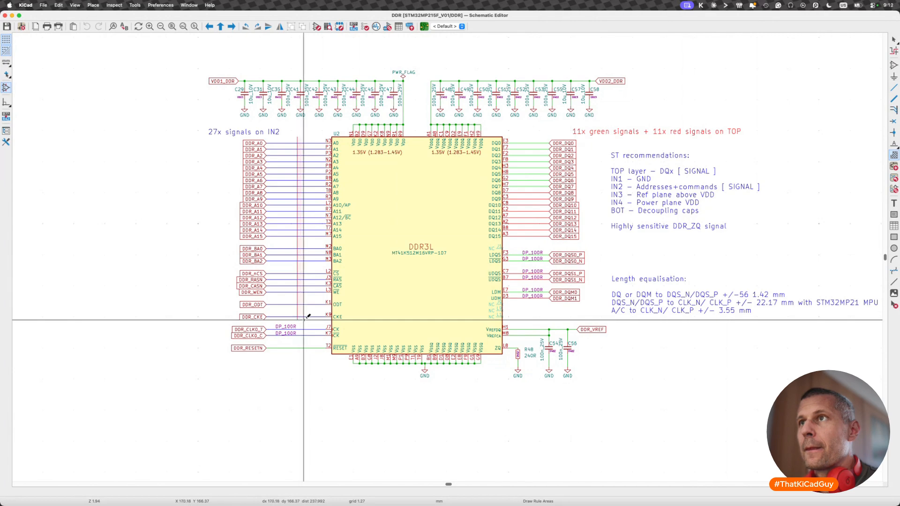
left_click(304, 137)
left_click(298, 137)
key("Escape")
- Lower both bottom corners of the rule area by the same small amount below the DDR_CKE wire
scroll(289, 178, "up", 3)
scroll(289, 178, "up", 1)
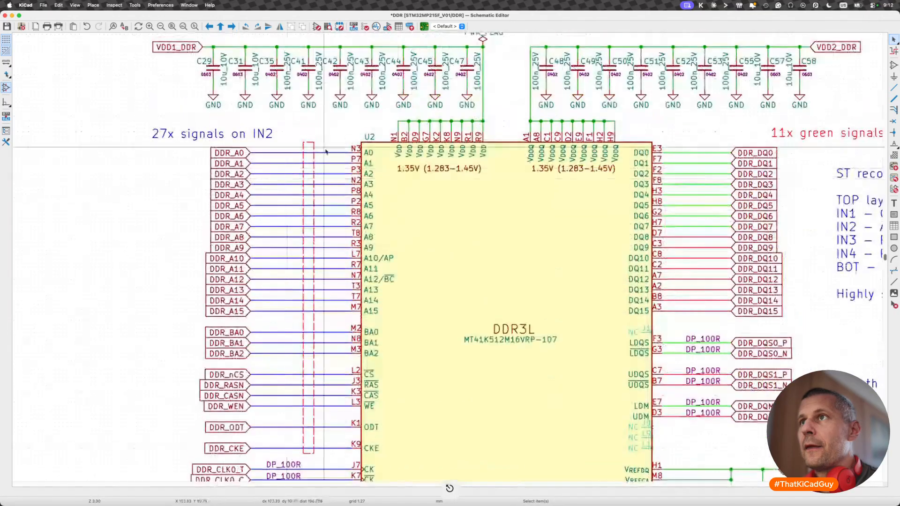
left_click(312, 454)
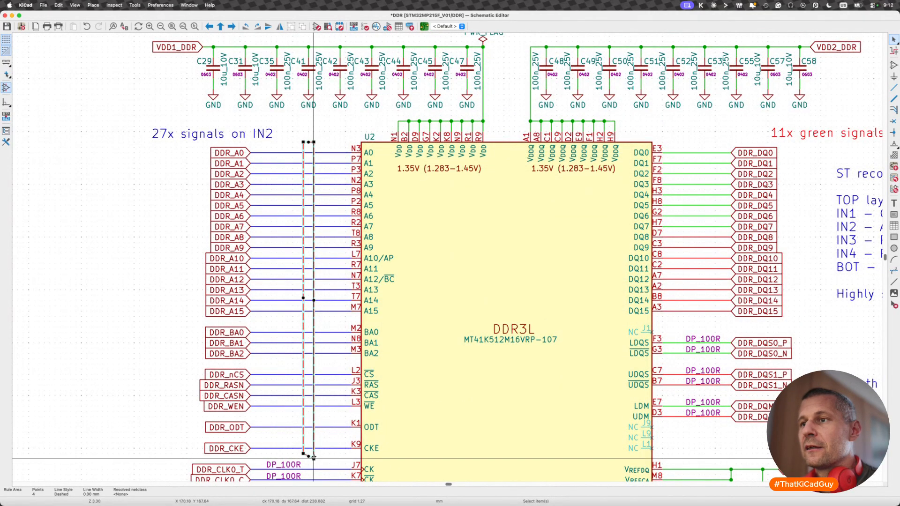
left_click_drag(303, 453, 303, 459)
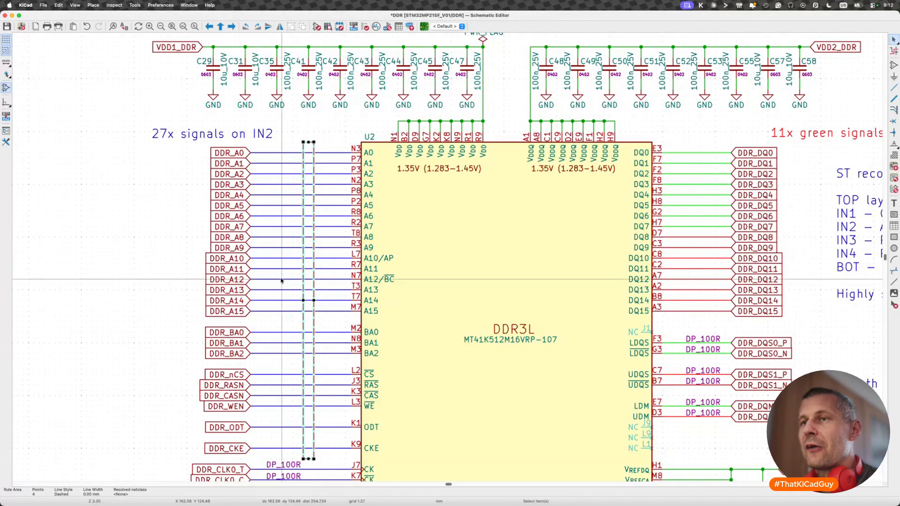
left_click(332, 134)
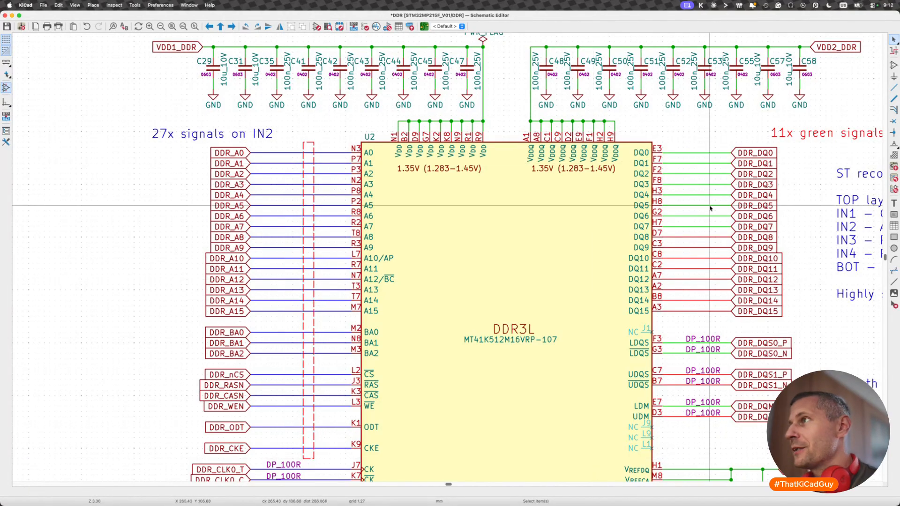
- Attach a directive label with Net Class BGA_FO and a hidden Component Class field to the rule area's top edge above DDR_A0
left_click(897, 146)
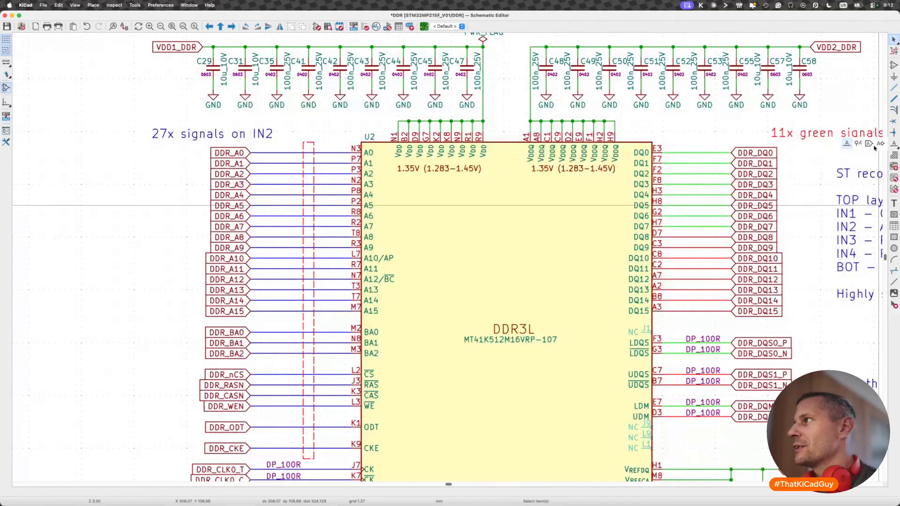
left_click(896, 146)
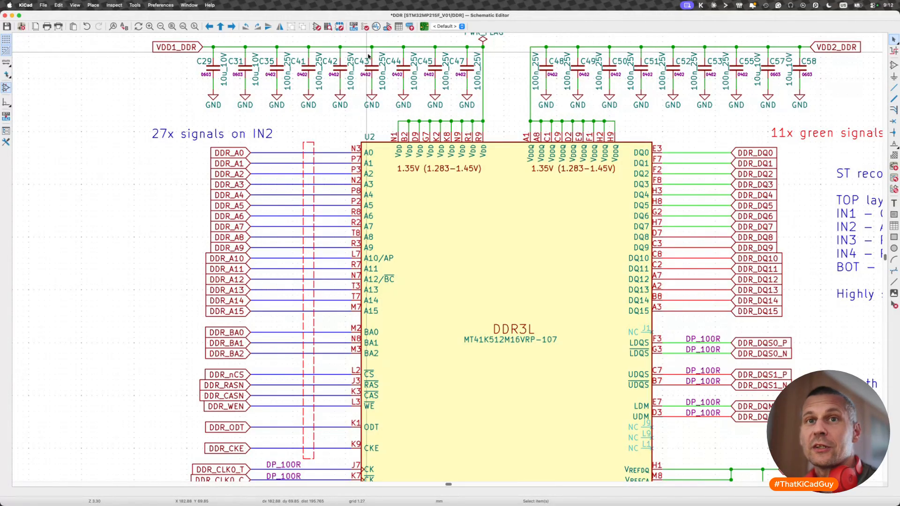
left_click(134, 5)
mouse_move(93, 6)
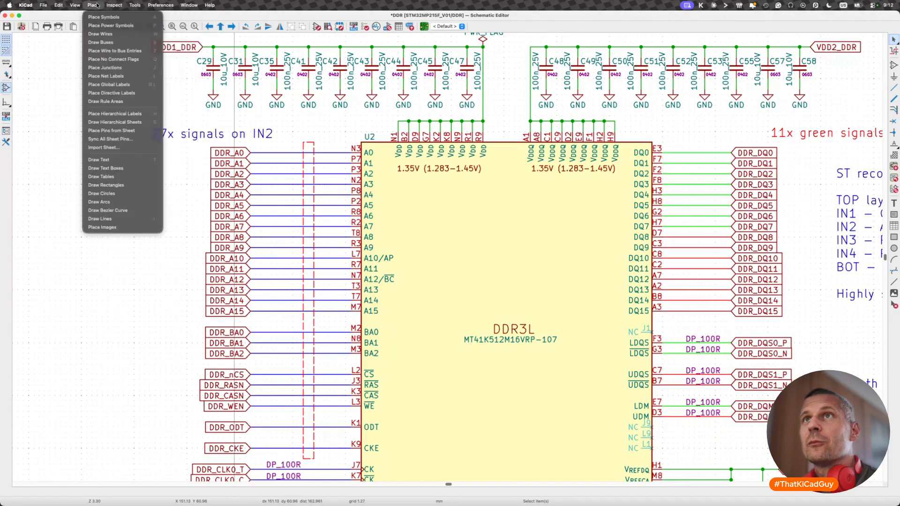
left_click(111, 93)
left_click(113, 94)
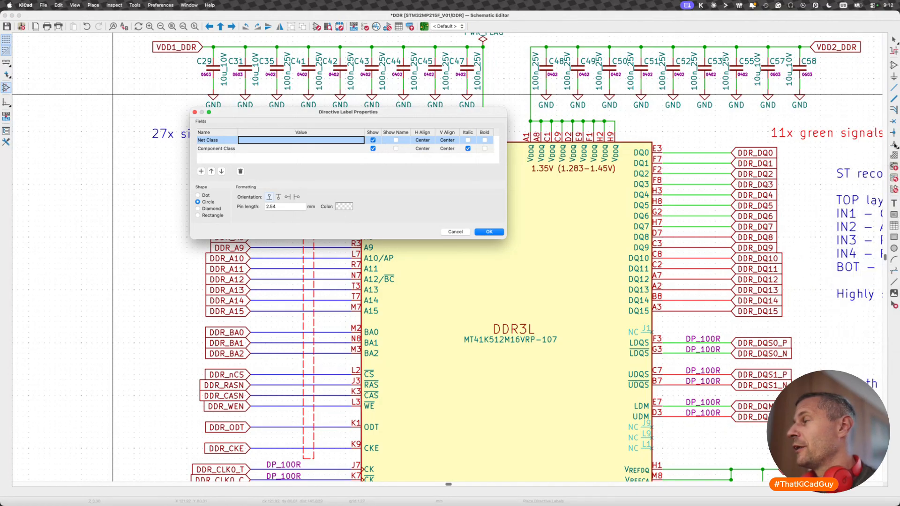
left_click(264, 140)
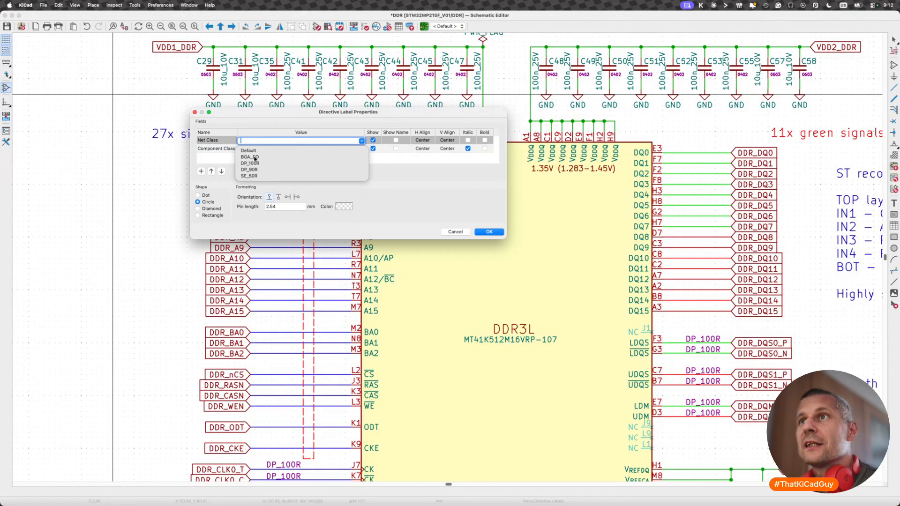
left_click(255, 157)
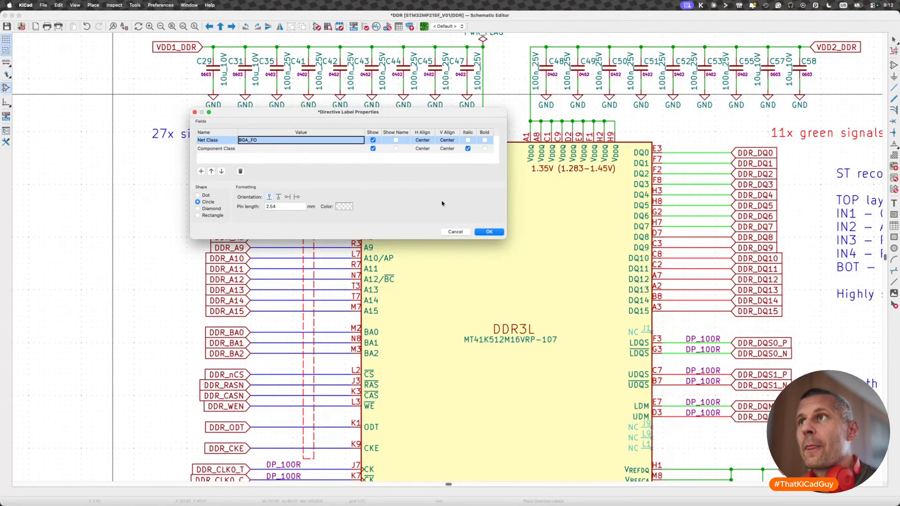
left_click(373, 148)
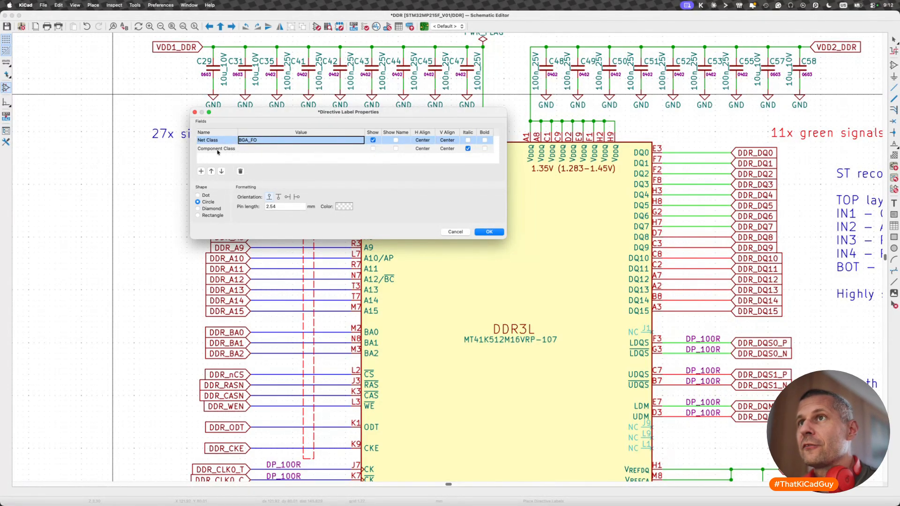
left_click(488, 232)
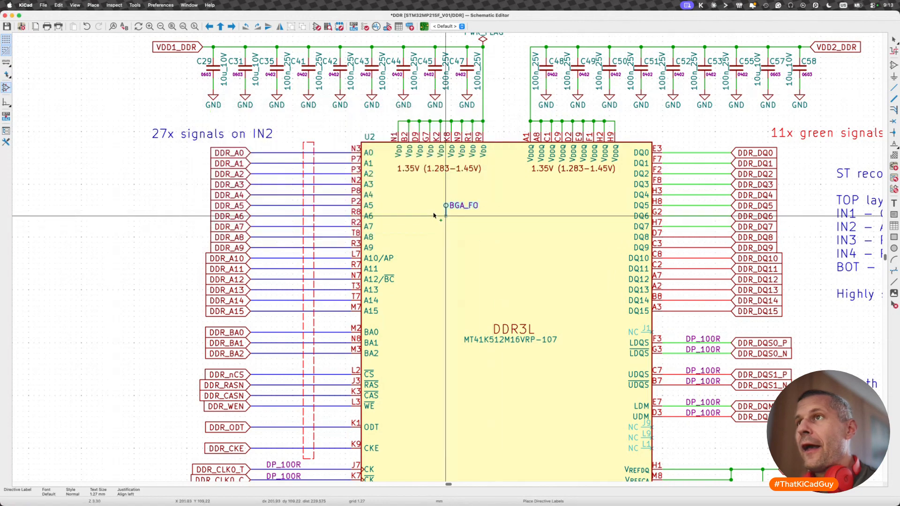
left_click(308, 141)
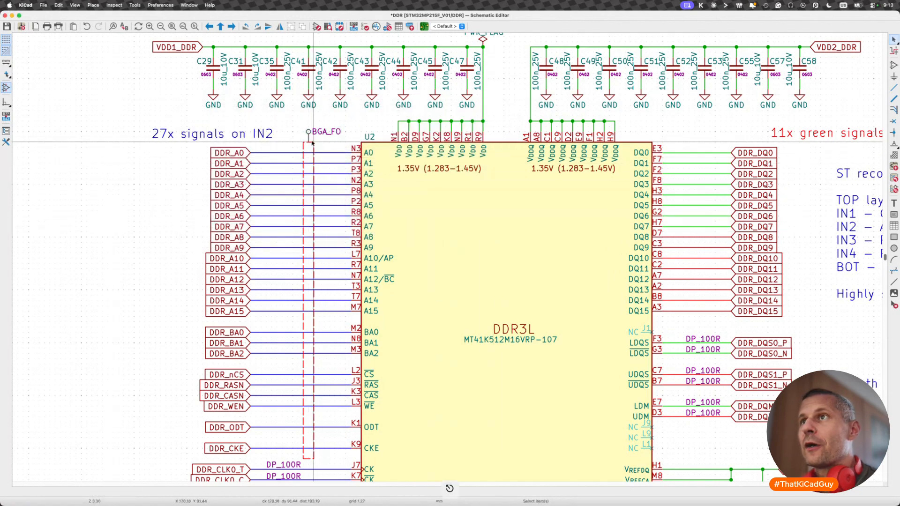
- Select the rule area over the address and command wires to check its resolved net class
scroll(306, 179, "down", 1)
scroll(306, 180, "down", 2)
left_click(313, 310)
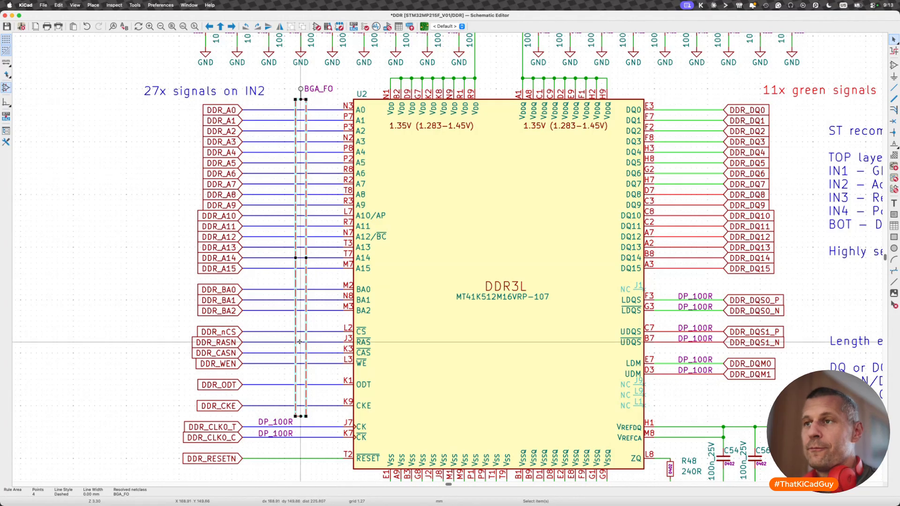
left_click(319, 419)
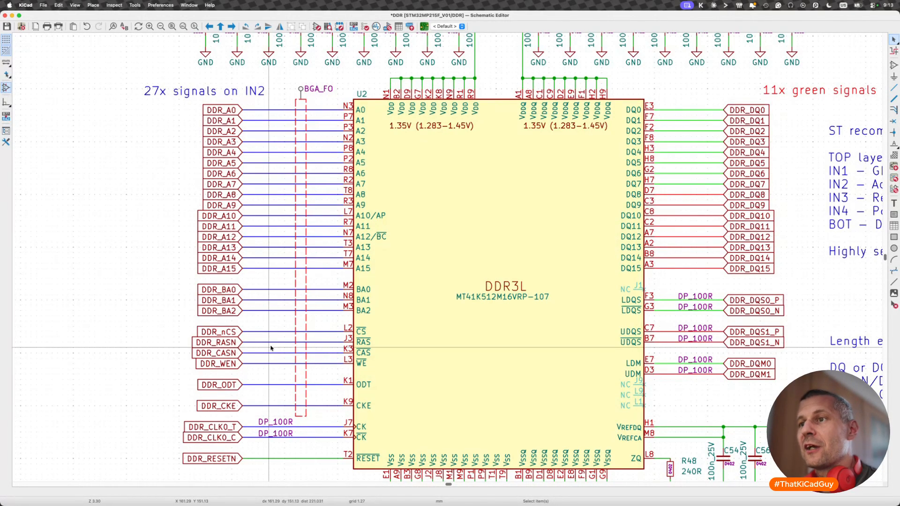
- Add a Net Class field set to BGA_FO to the DDR_RESETN global label
left_click(237, 460)
key("e")
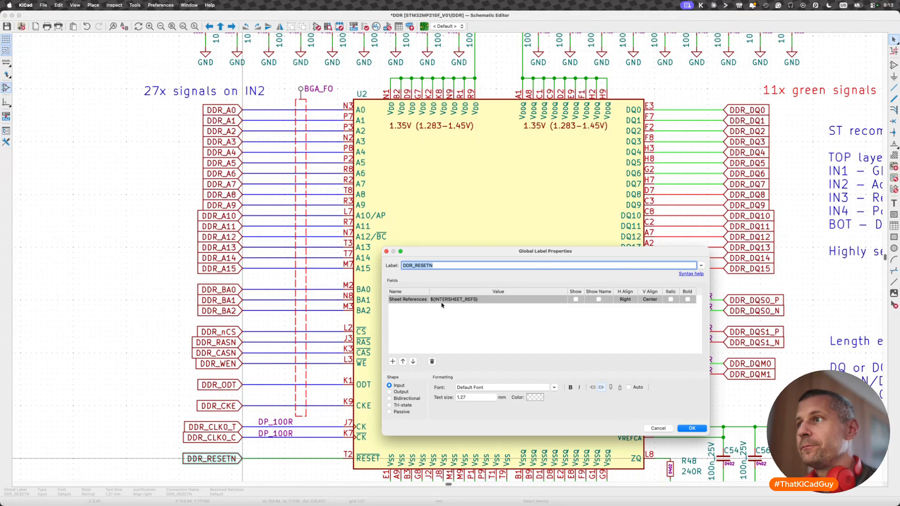
left_click(392, 361)
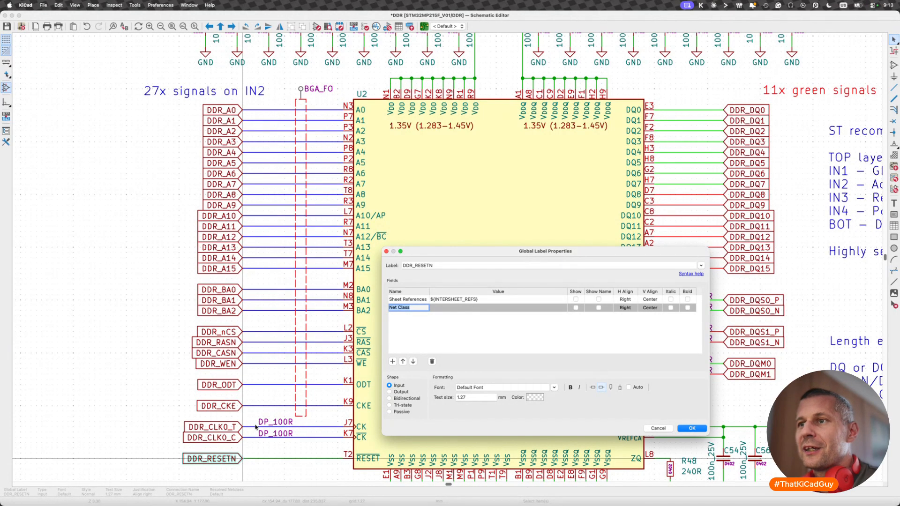
left_click(457, 310)
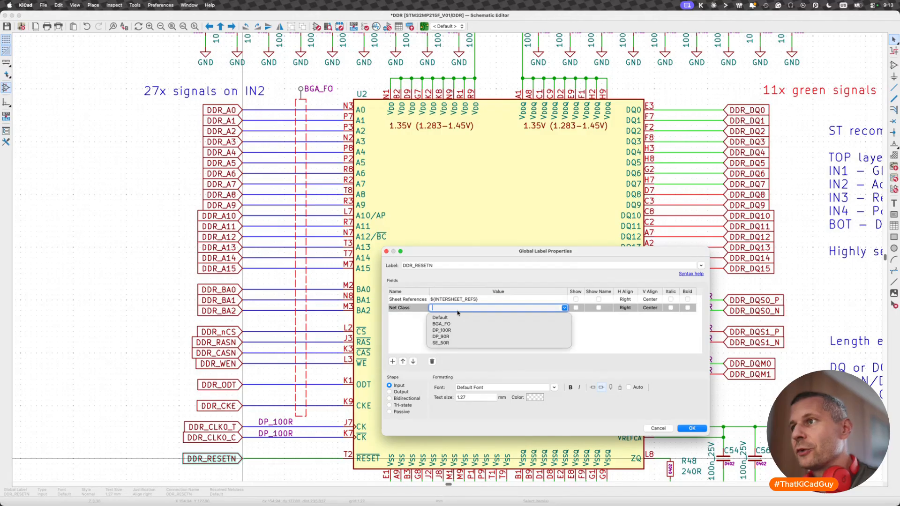
left_click(441, 324)
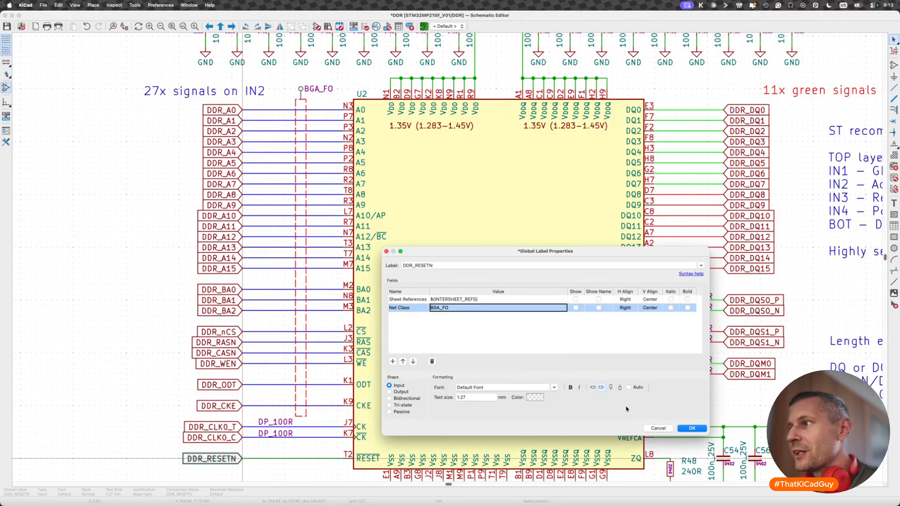
left_click(685, 427)
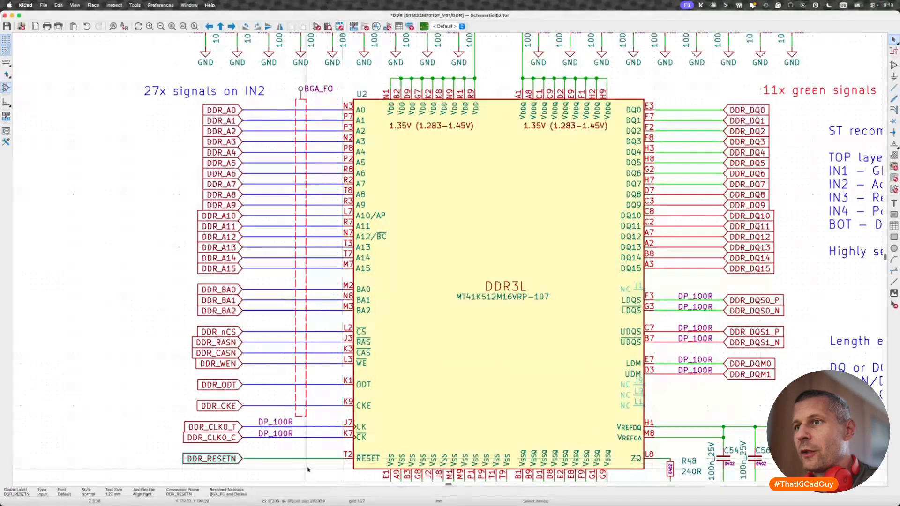
- Show the DDR_RESETN label's Net Class field and move its text just above the RESETN wire
key("e")
left_click(576, 307)
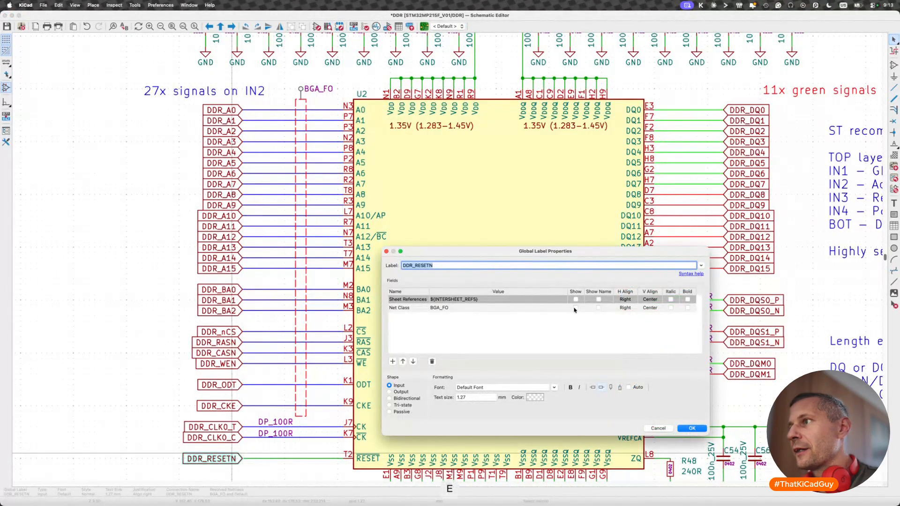
left_click(692, 428)
key("m")
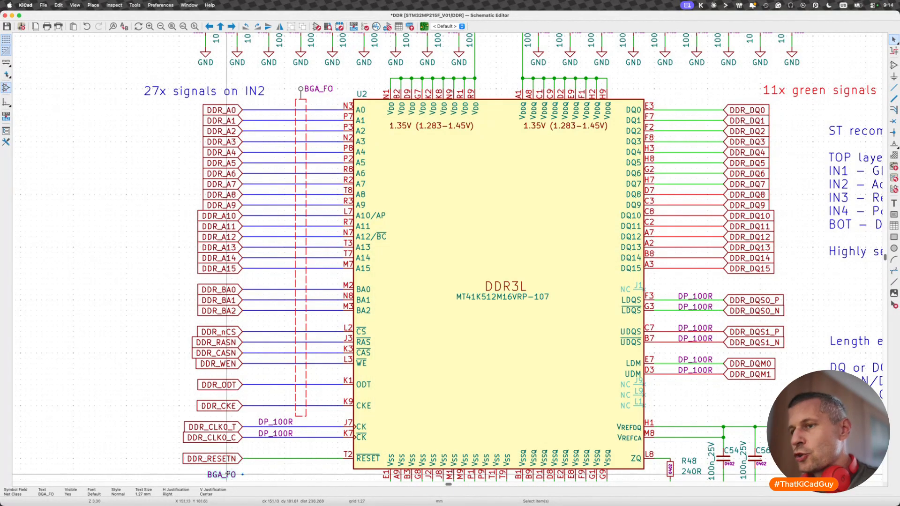
left_click(269, 453)
- Duplicate the rule area together with its BGA_FO directive label and place the copy over the DQ wires, starting above DDR_DQ0
scroll(602, 291, "right", 5)
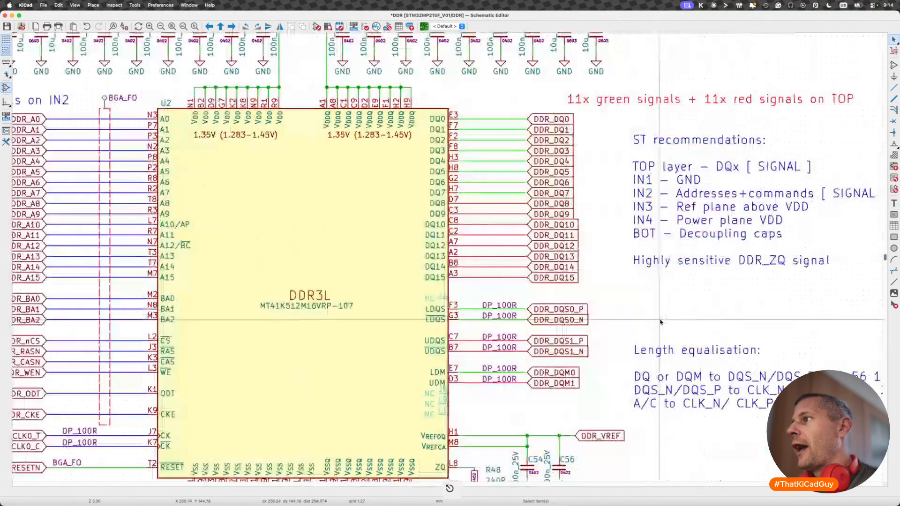
scroll(603, 291, "down", 5)
scroll(603, 291, "up", 6)
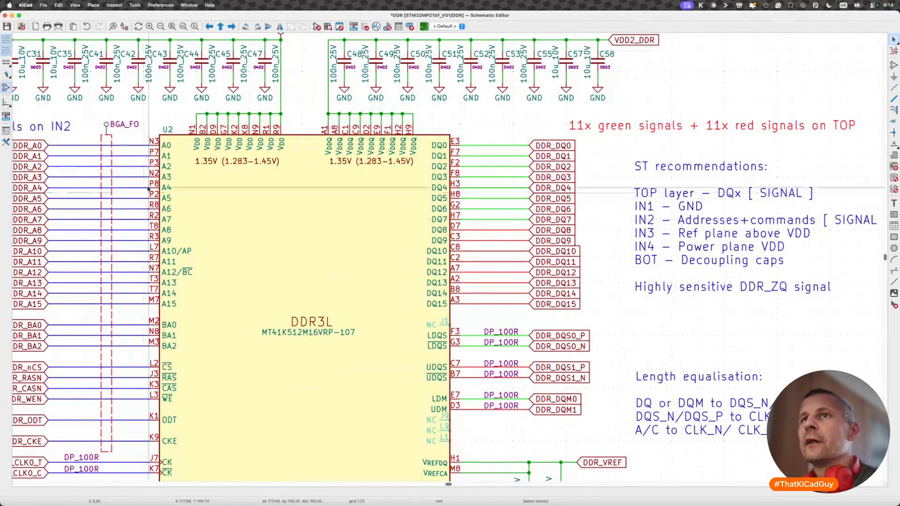
left_click(107, 133)
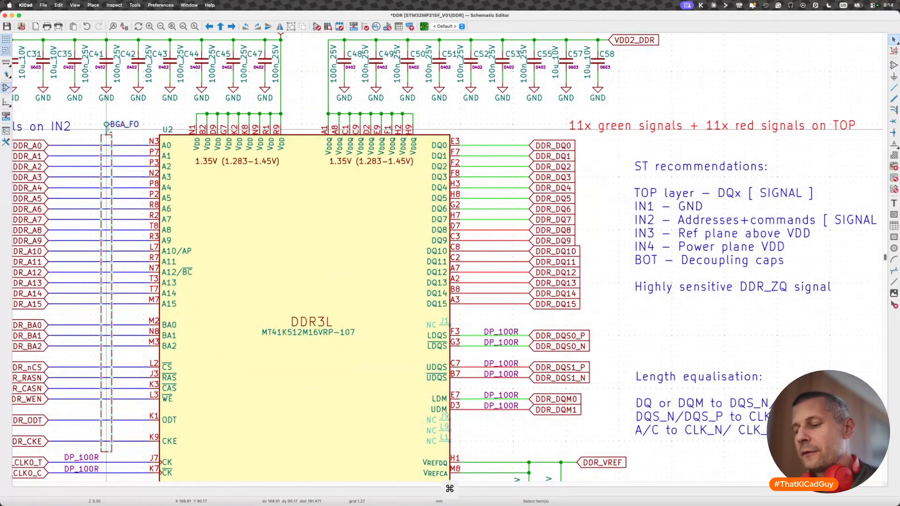
key("super+d")
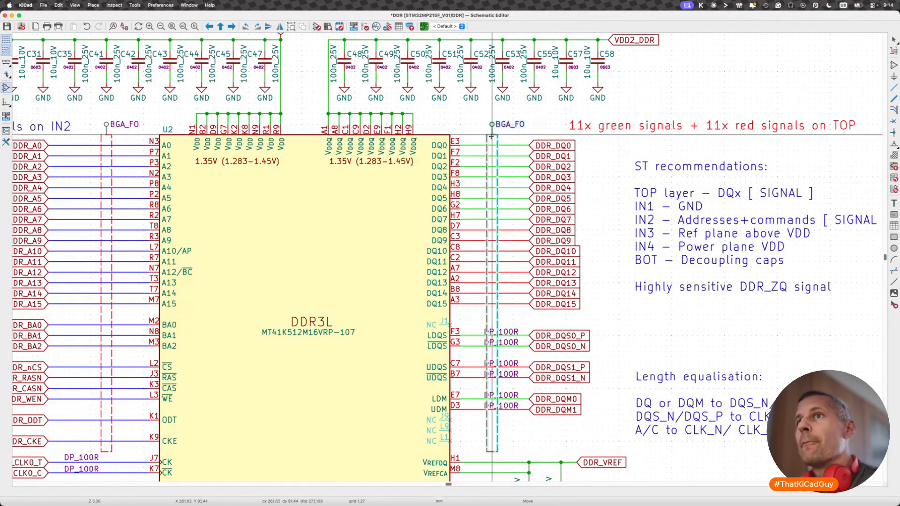
left_click(492, 137)
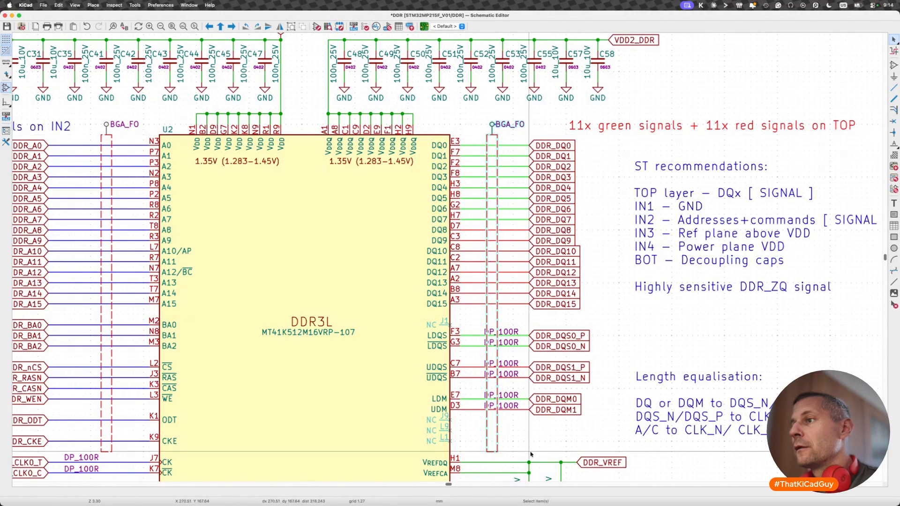
- Shorten the duplicated rule area so it ends just below the DDR_DQ15 wire, and save the schematic
left_click(498, 452)
left_click_drag(497, 451, 497, 316)
left_click_drag(486, 451, 486, 314)
key("Escape")
key("super+s")
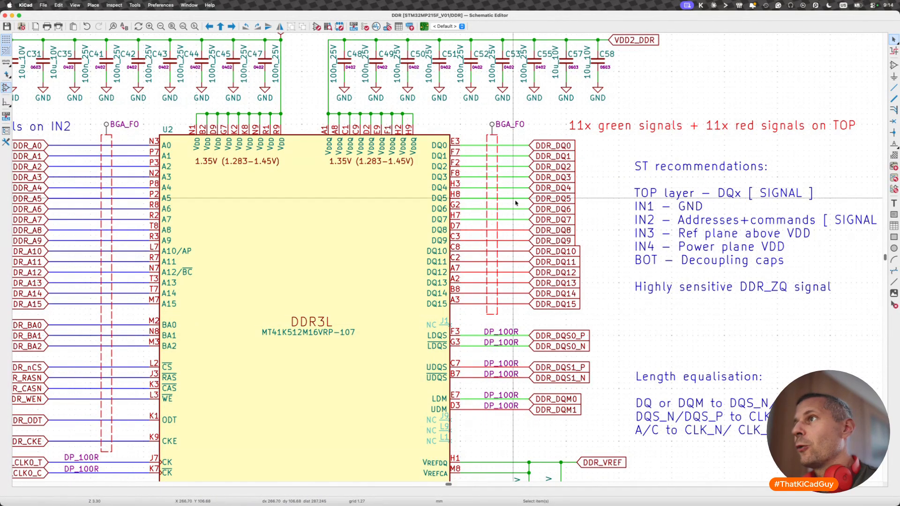
- Save the schematic and update the PCB from it to transfer the BGA_FO net class assignments
scroll(476, 224, "left", 3)
scroll(614, 261, "down", 3)
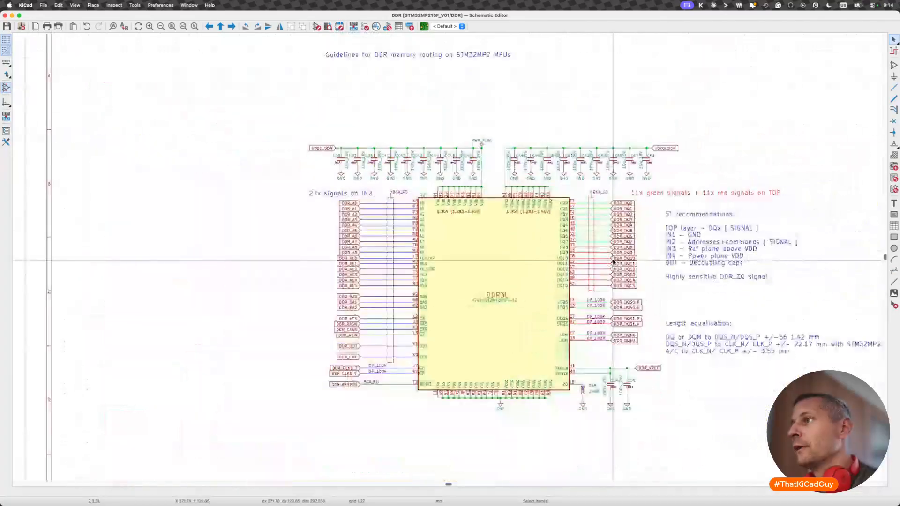
scroll(519, 323, "right", 3)
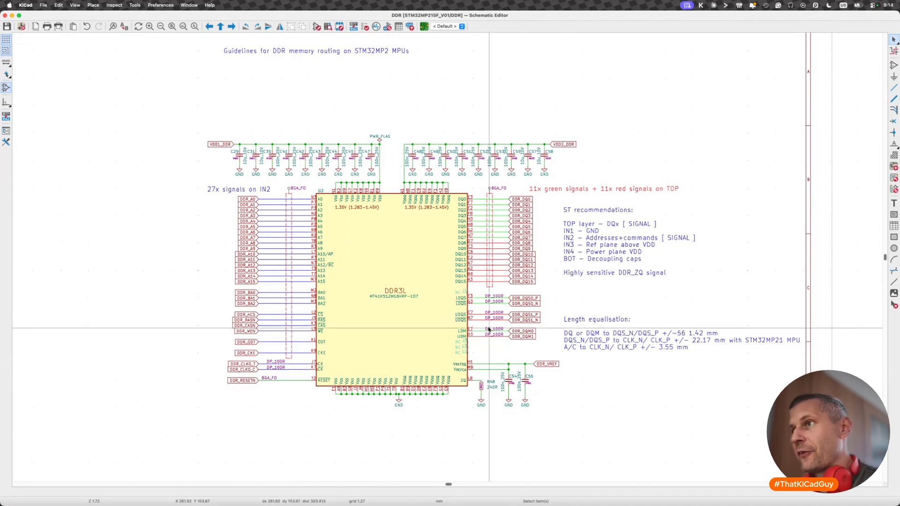
key("super+s")
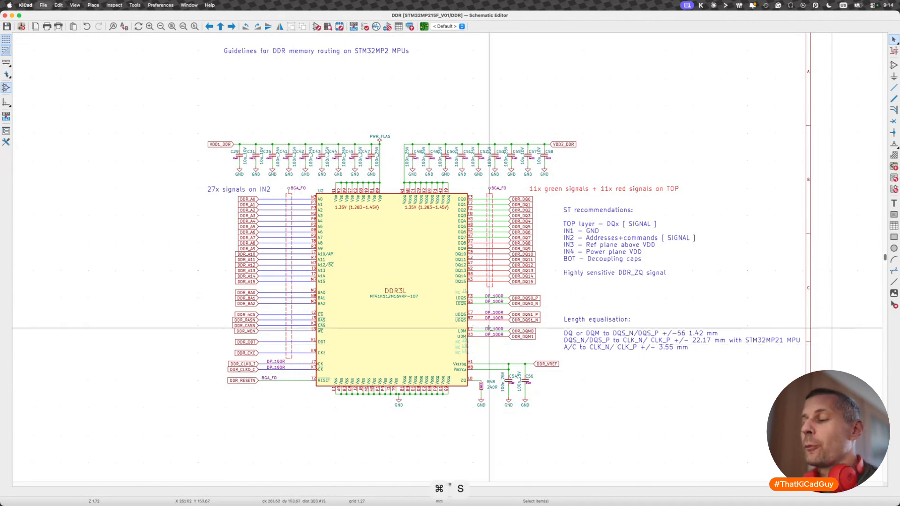
key("F8")
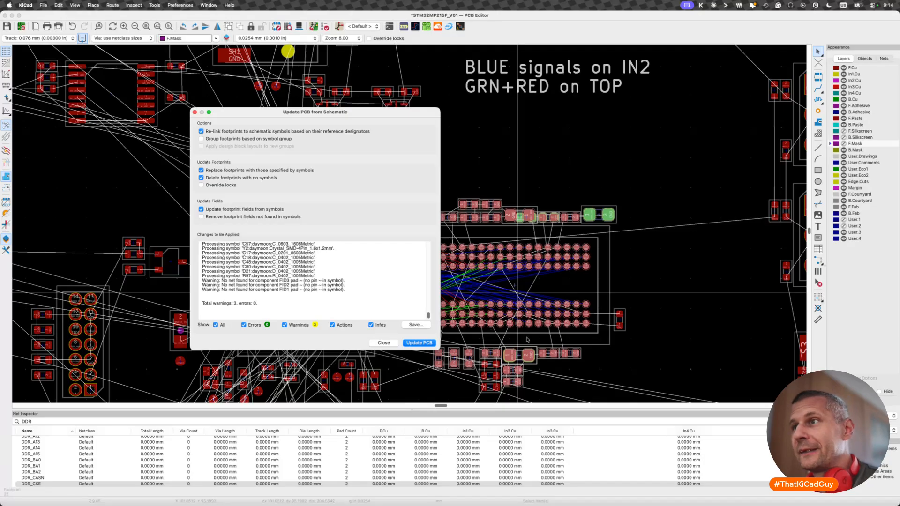
left_click(420, 342)
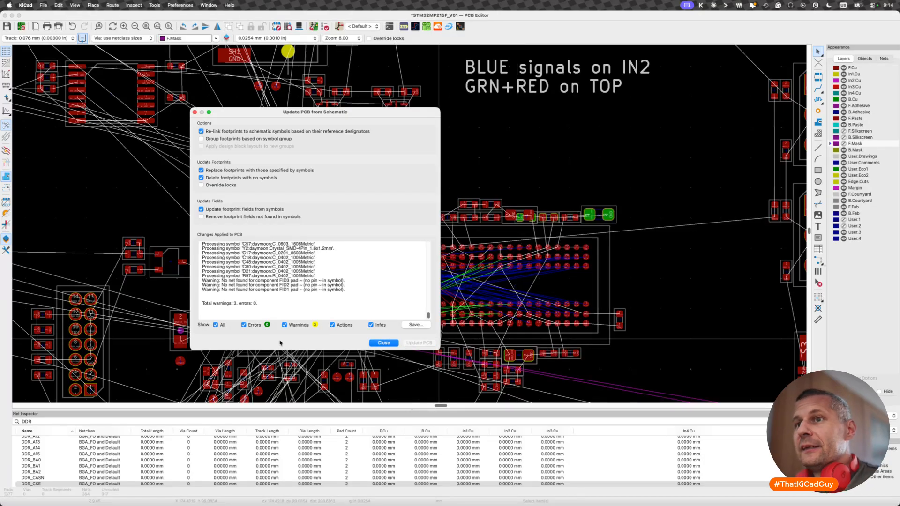
left_click(383, 343)
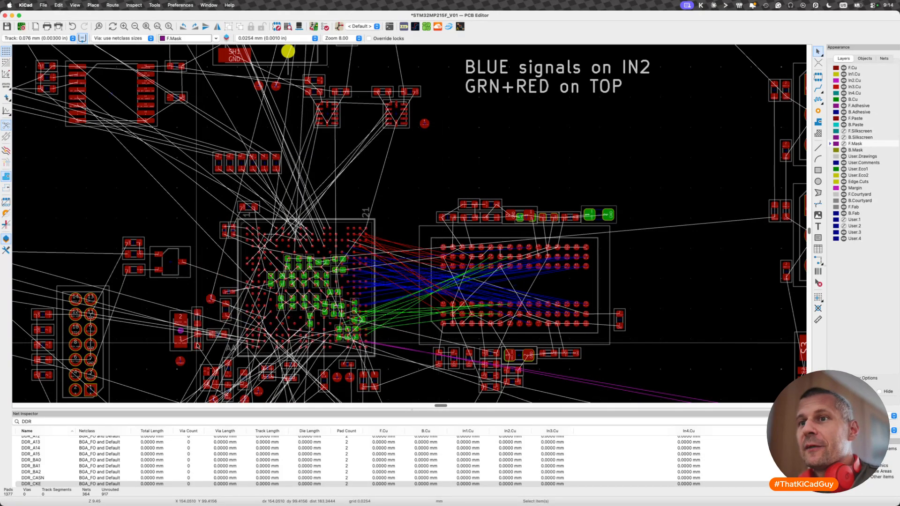
- Set the default width for new tracks to use netclass width
scroll(383, 343, "left", 5)
scroll(501, 240, "up", 5)
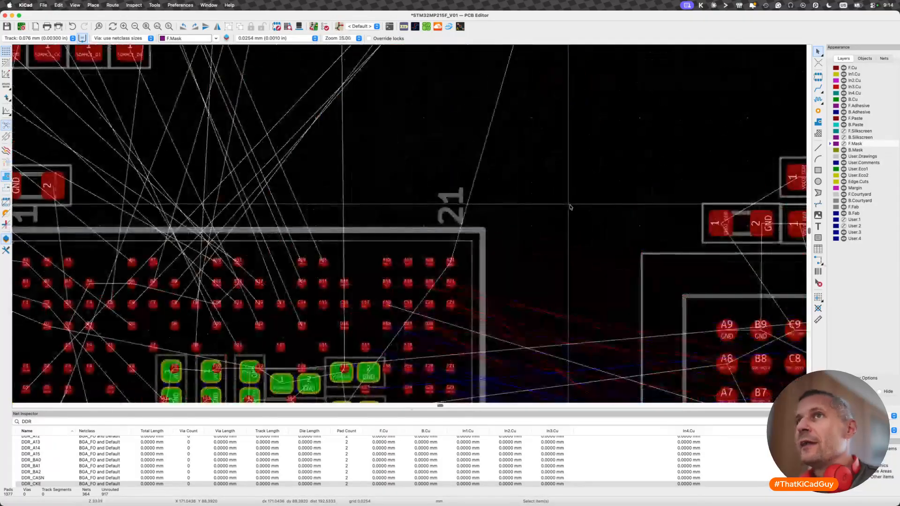
left_click(69, 38)
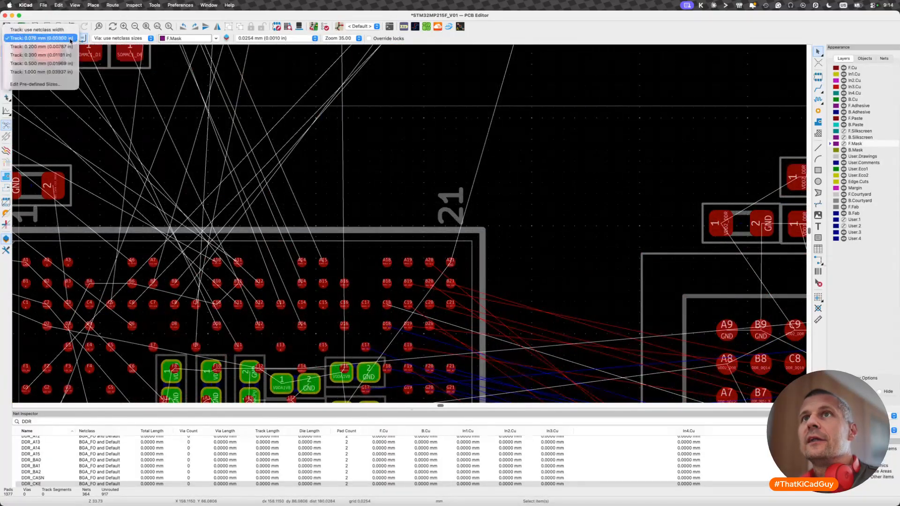
left_click(43, 31)
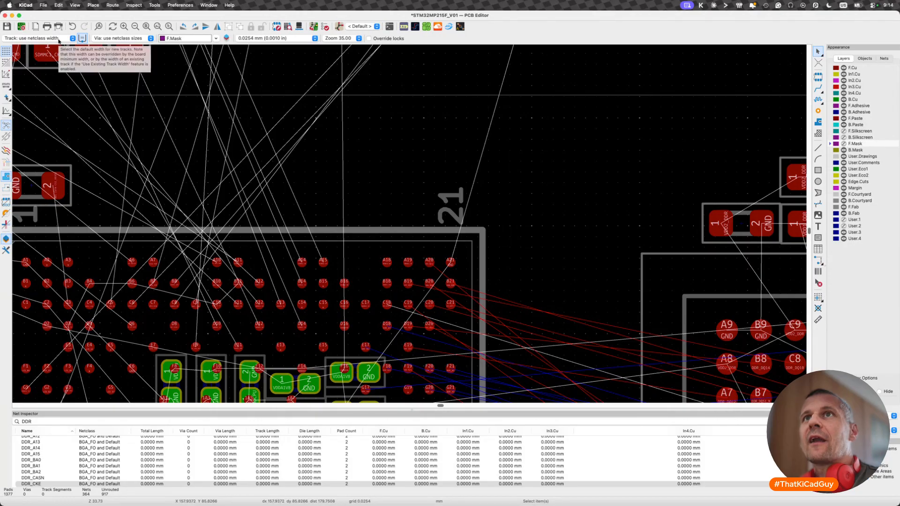
- Start trial tracks from GND pad A21 and DDR_DQ8 pad B21 to compare their netclass track widths, cancelling each one
scroll(356, 270, "up", 2)
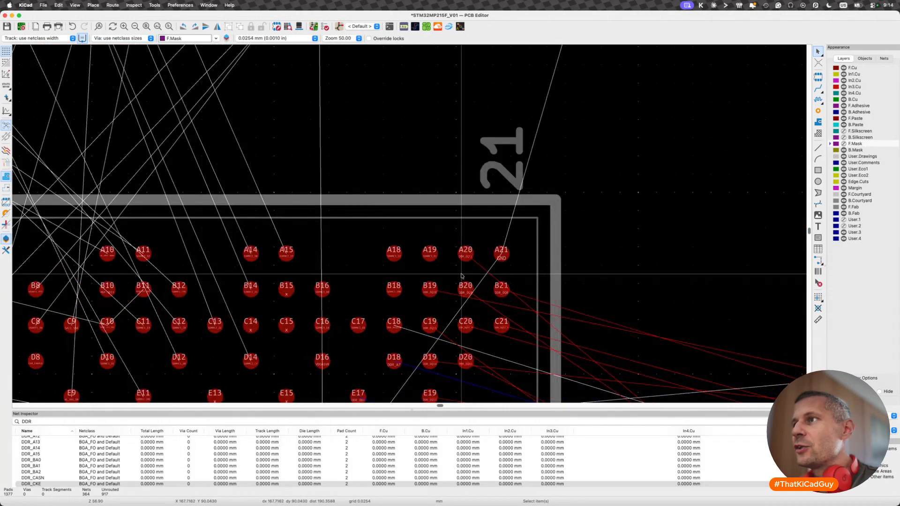
key("x")
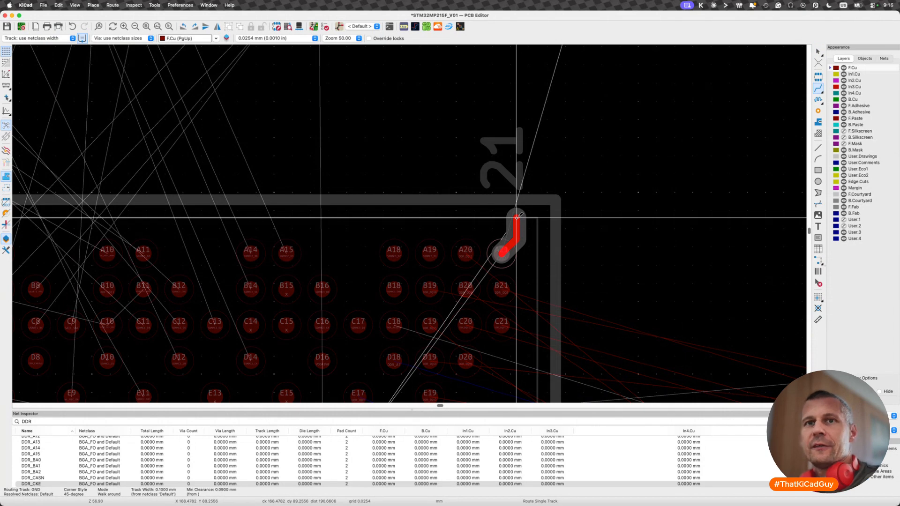
key("Escape")
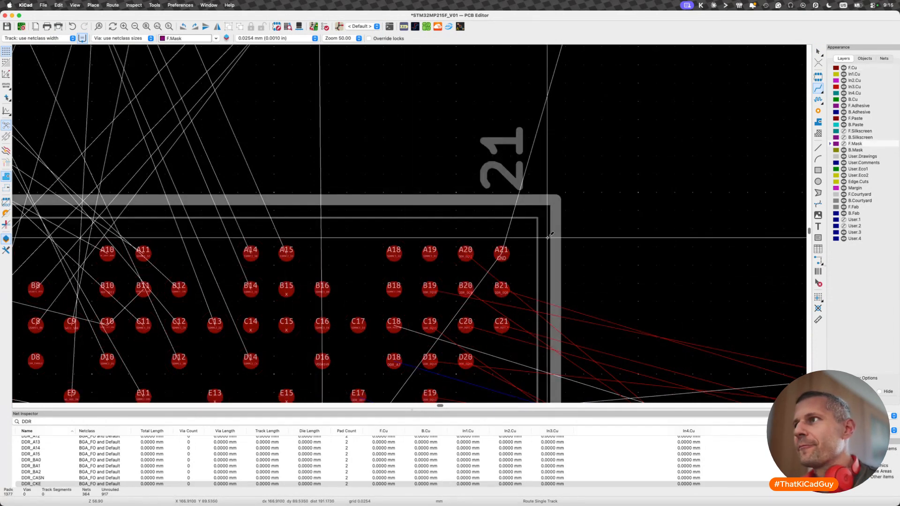
key("x")
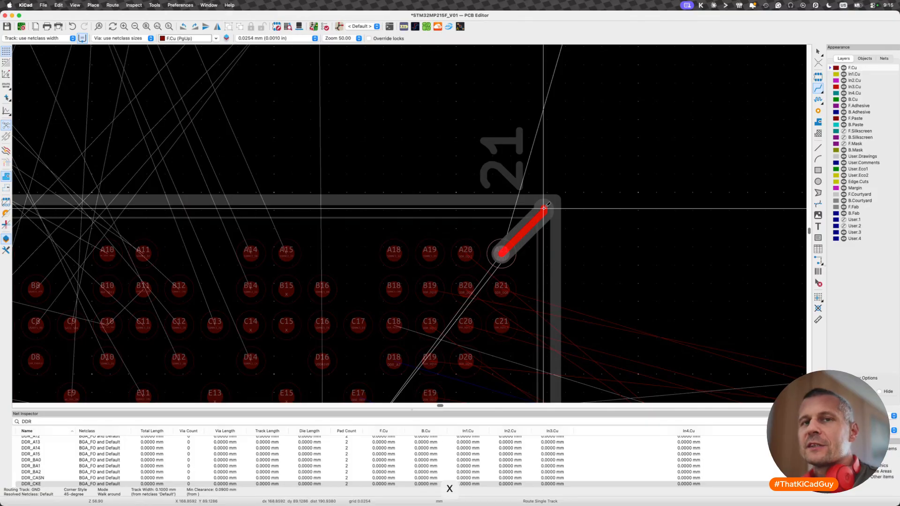
key("Escape")
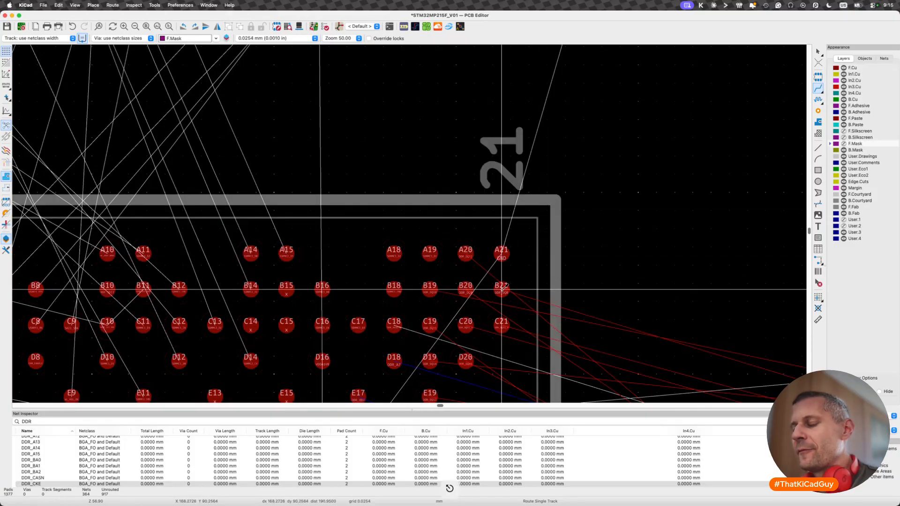
key("x")
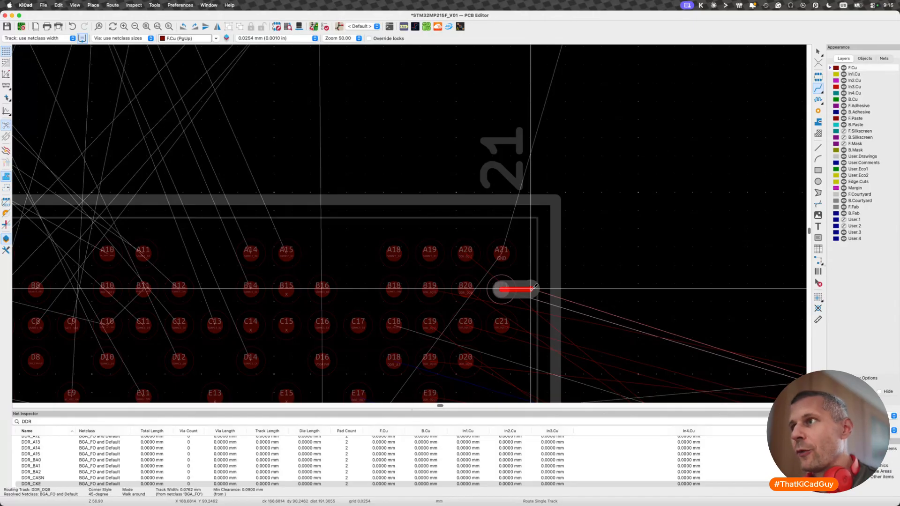
key("Escape")
- Save the board and switch to the DDR sheet in the schematic editor
key("super+s")
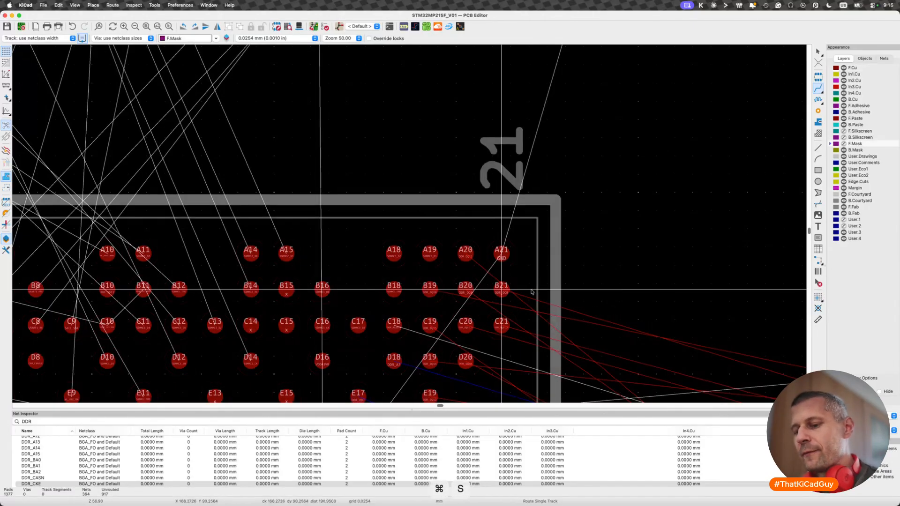
scroll(532, 292, "down", 2)
key("super+shift+grave")
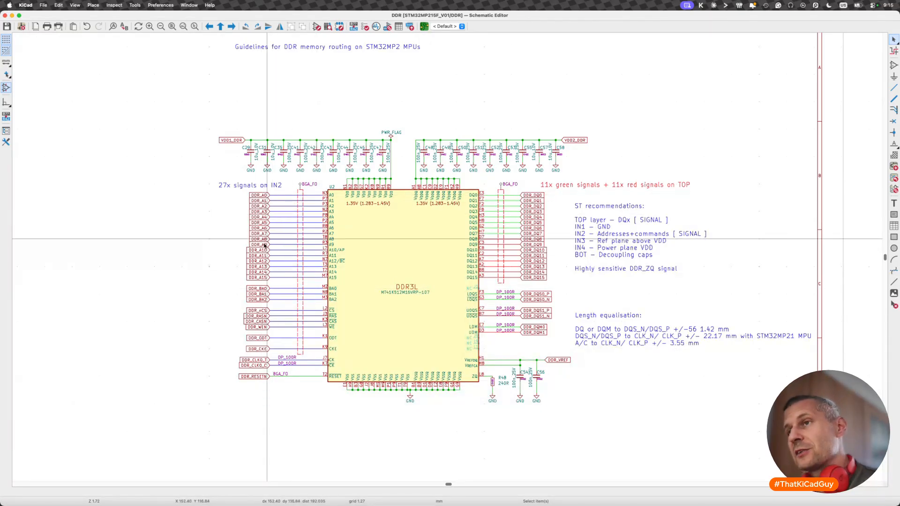
key("super+s")
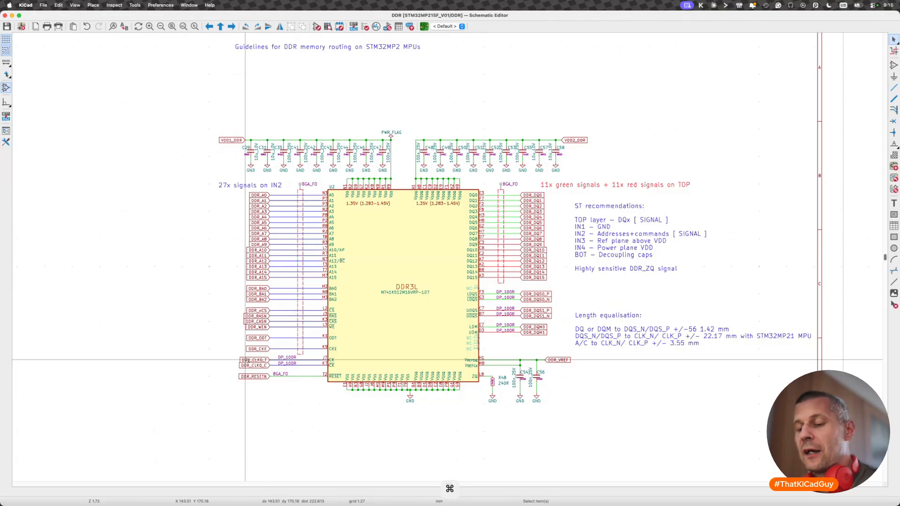
- Cycle through the open PCB editor, schematic editor and project manager windows, ending on the schematic
key("super+grave")
key("super+grave")
key("super+grave")
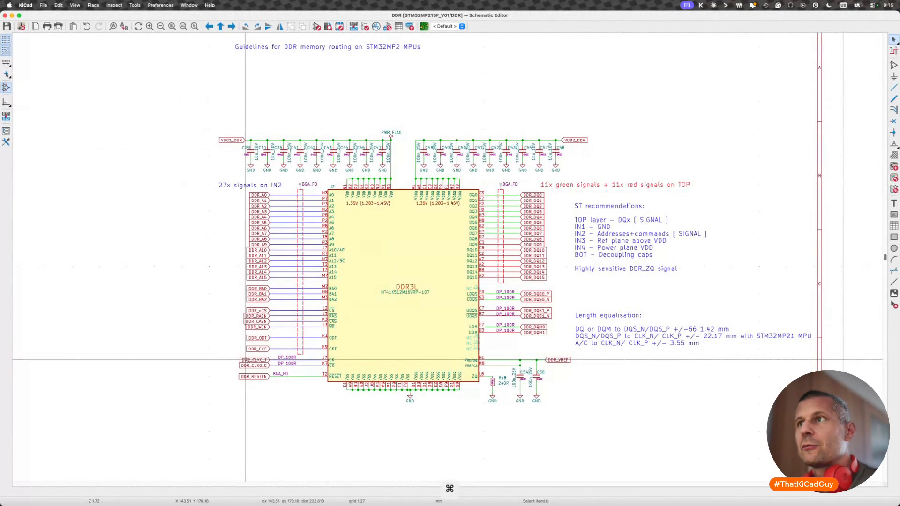
key("super+grave")
key("super+grave")
key("super+grave")
key("super+grave")
key("super+grave")
key("super+grave")
key("super+grave")
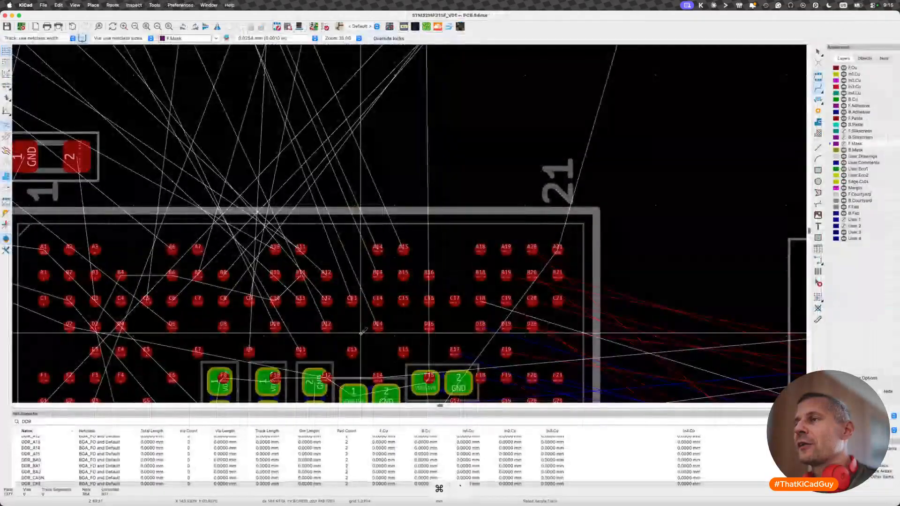
key("super+grave")
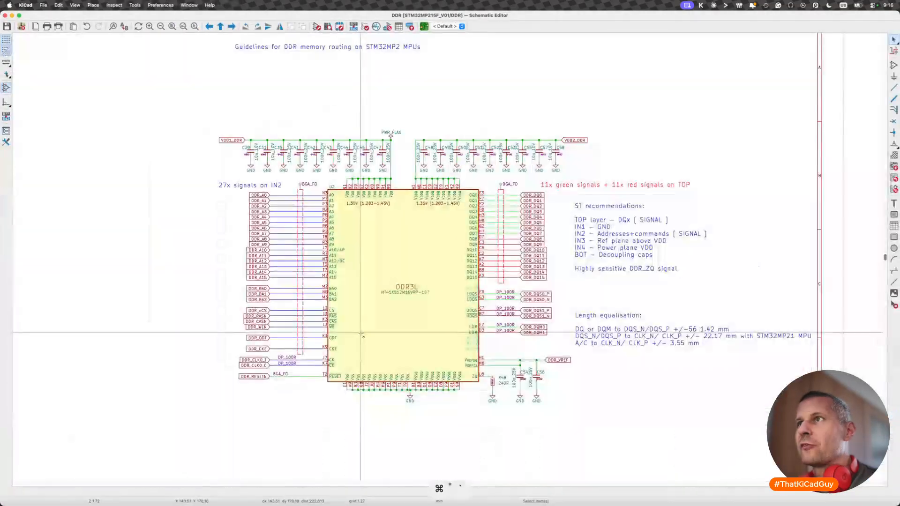
key("super+grave")
key("super+grave")
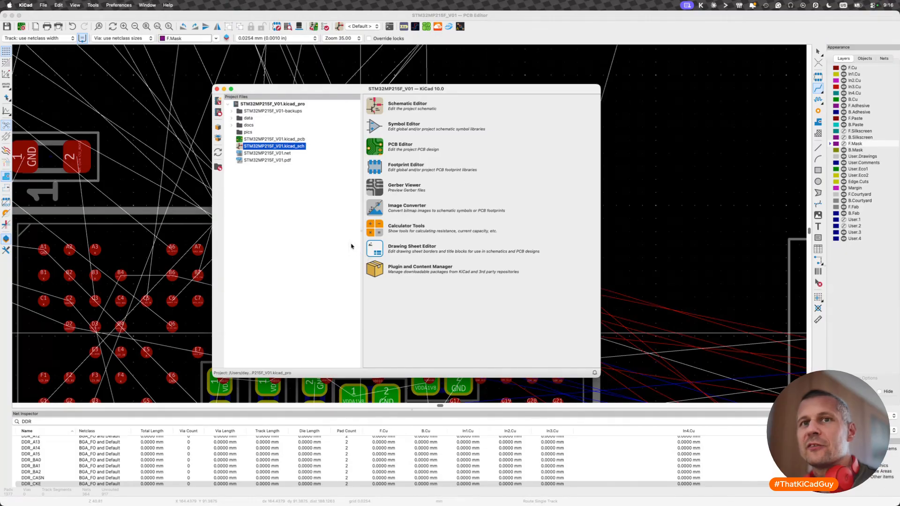
key("super+grave")
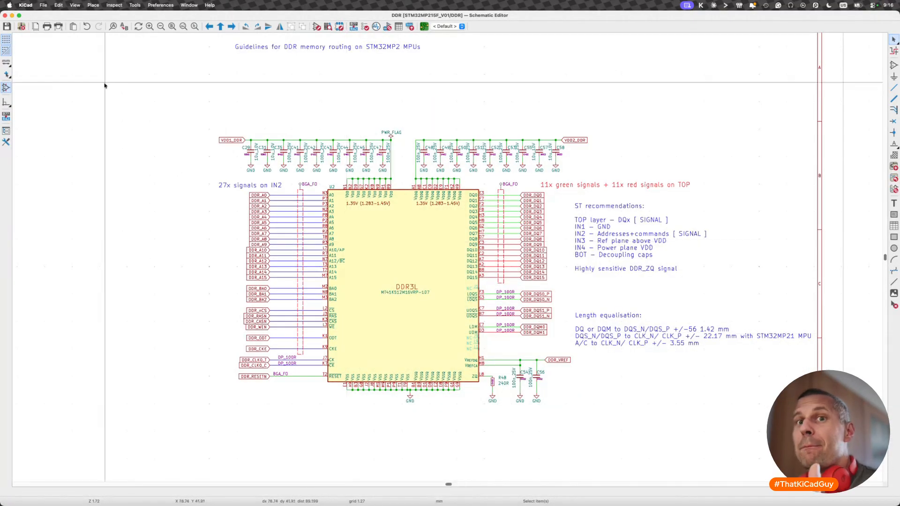
- Open the hotkey preferences and filter the commands for "switch"
left_click(43, 5)
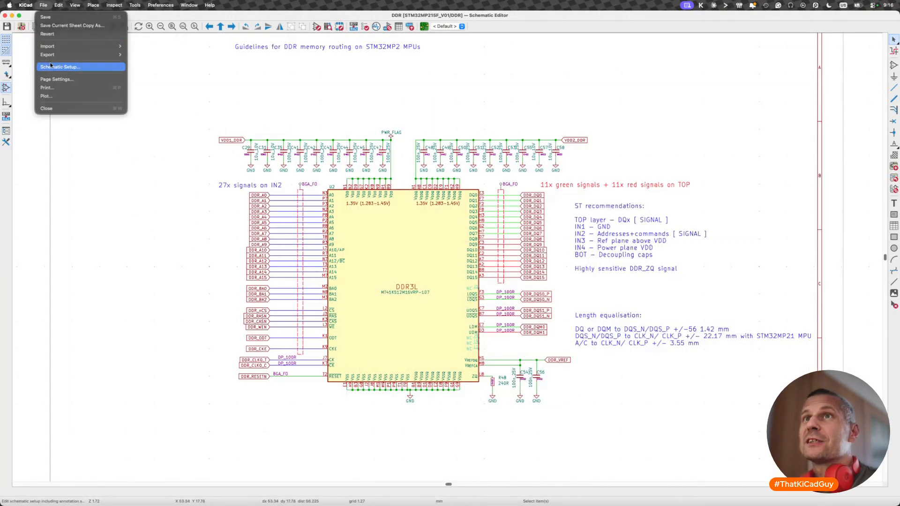
mouse_move(27, 6)
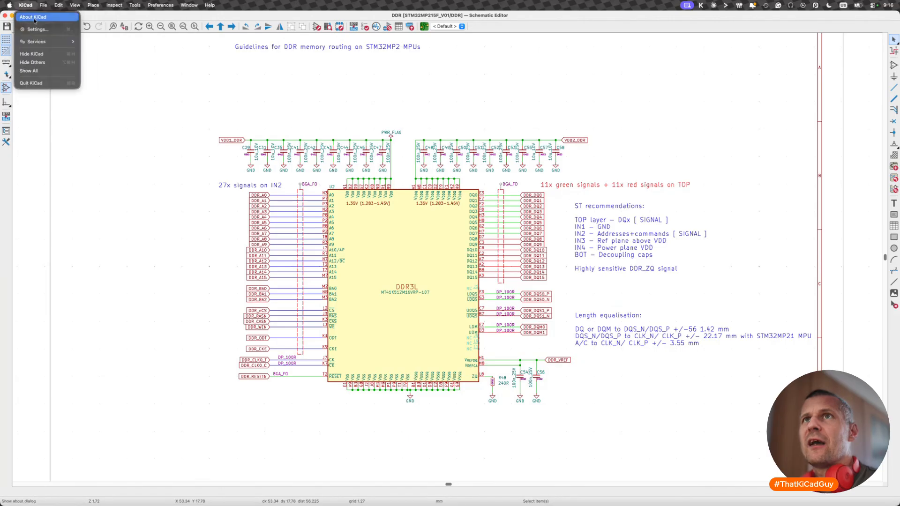
left_click(34, 30)
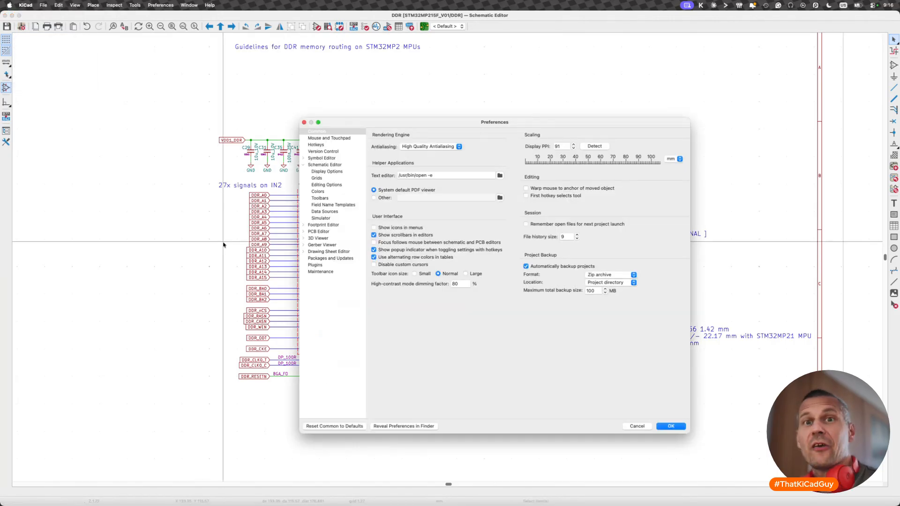
left_click(318, 145)
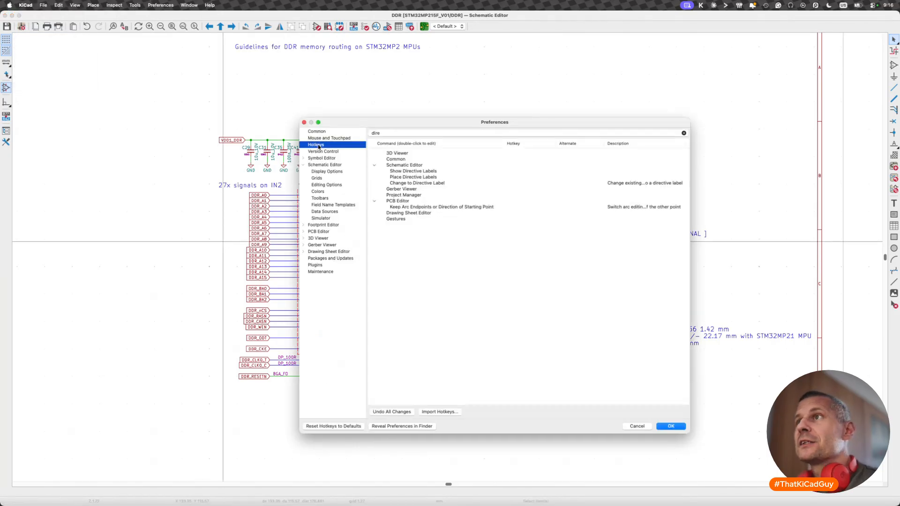
left_click(400, 134)
key("BackSpace")
key("BackSpace")
key("BackSpace")
key("BackSpace")
type("switch")
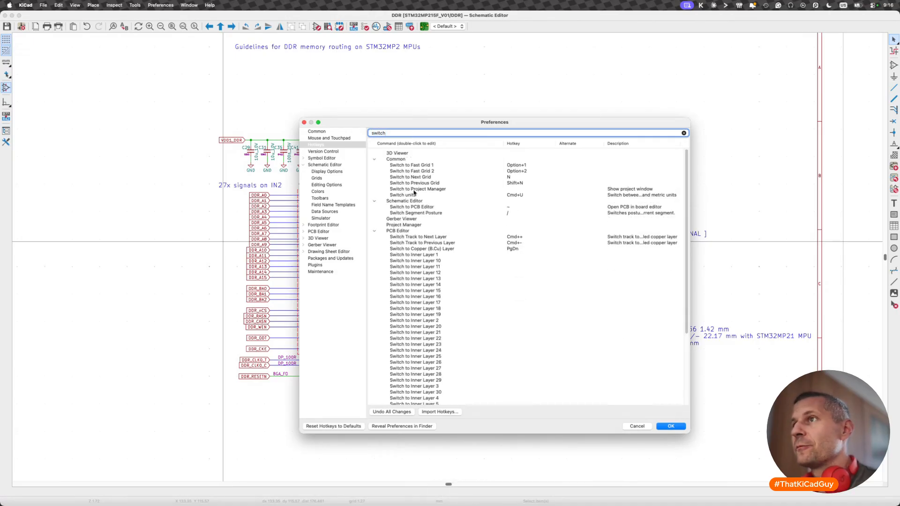
- Check the hotkeys assigned to Switch to PCB Editor and Switch to Schematic Editor, and close the preferences without changes
left_click(413, 209)
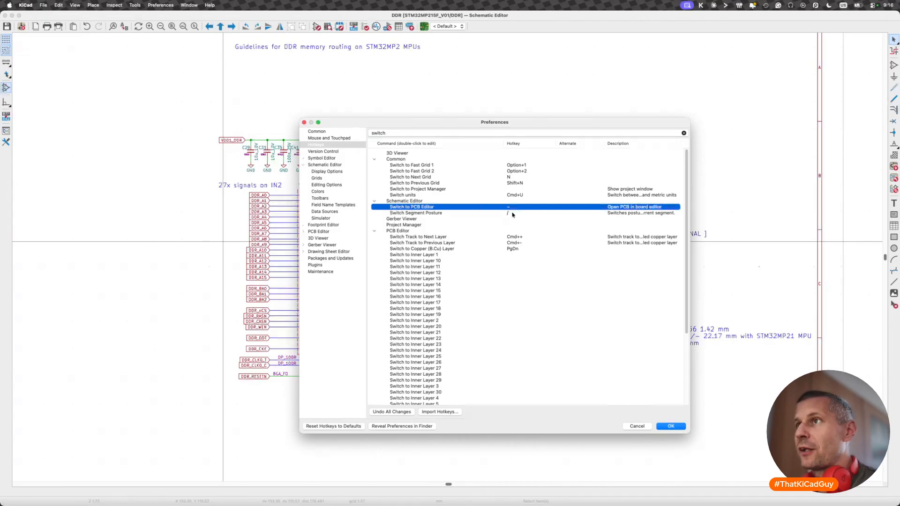
scroll(417, 293, "down", 5)
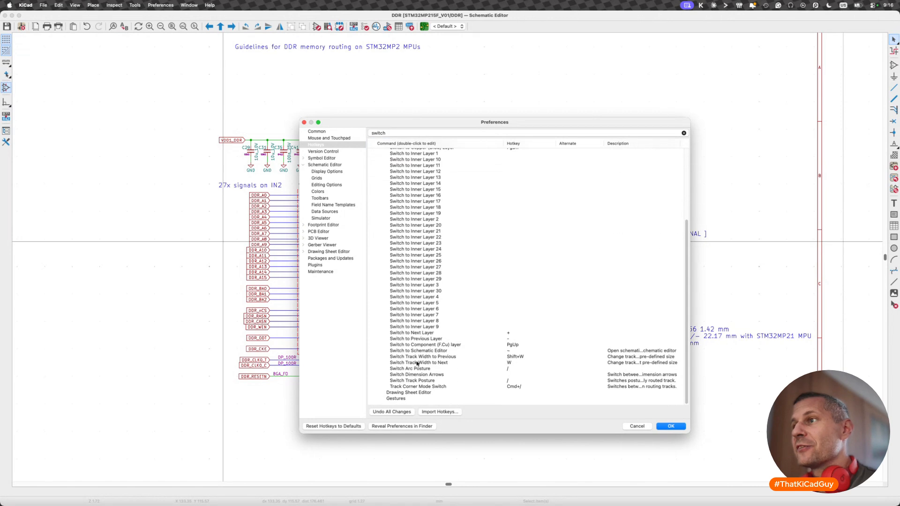
left_click(432, 351)
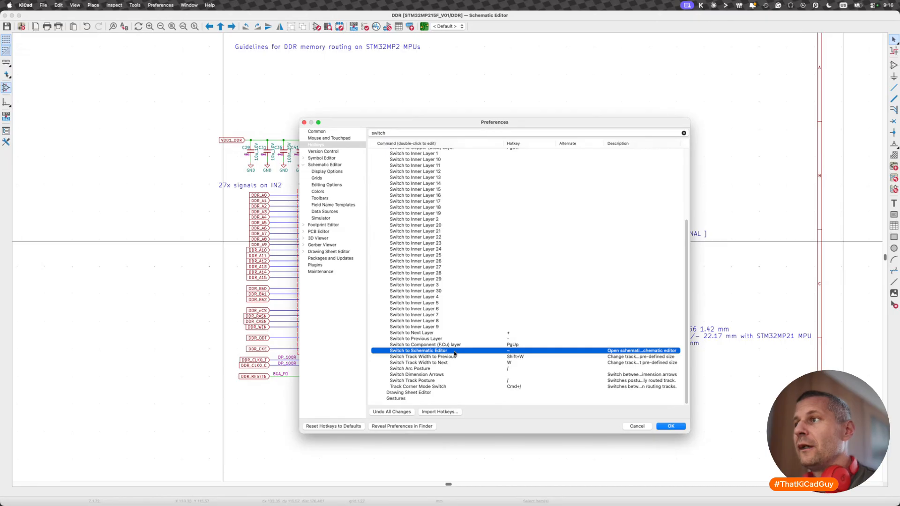
scroll(454, 354, "up", 5)
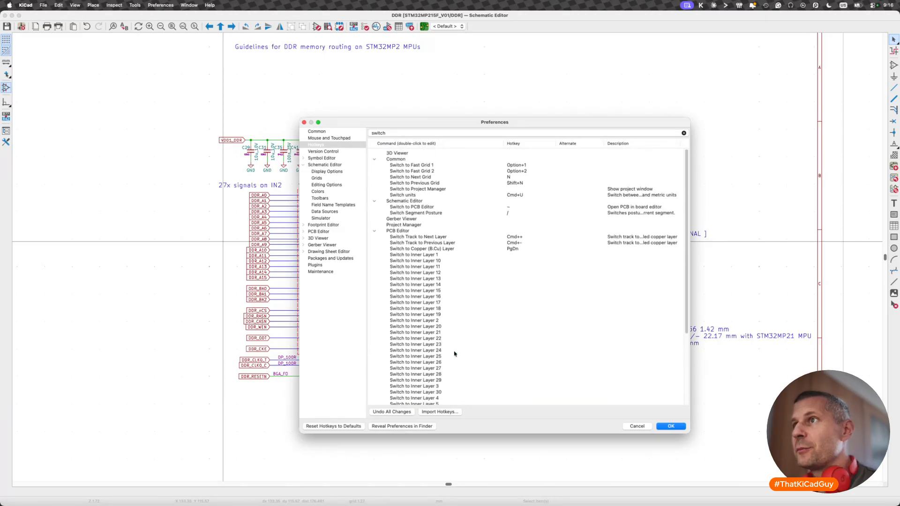
left_click(436, 206)
scroll(443, 300, "down", 5)
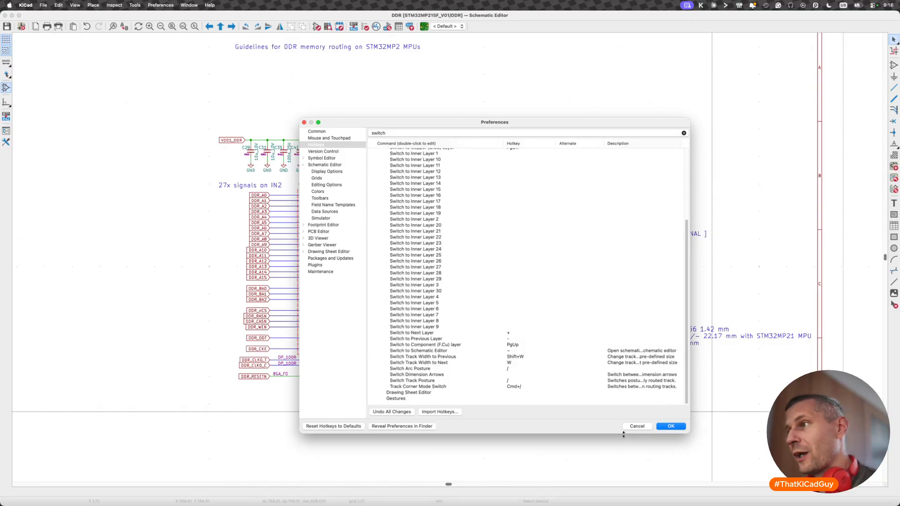
left_click(637, 425)
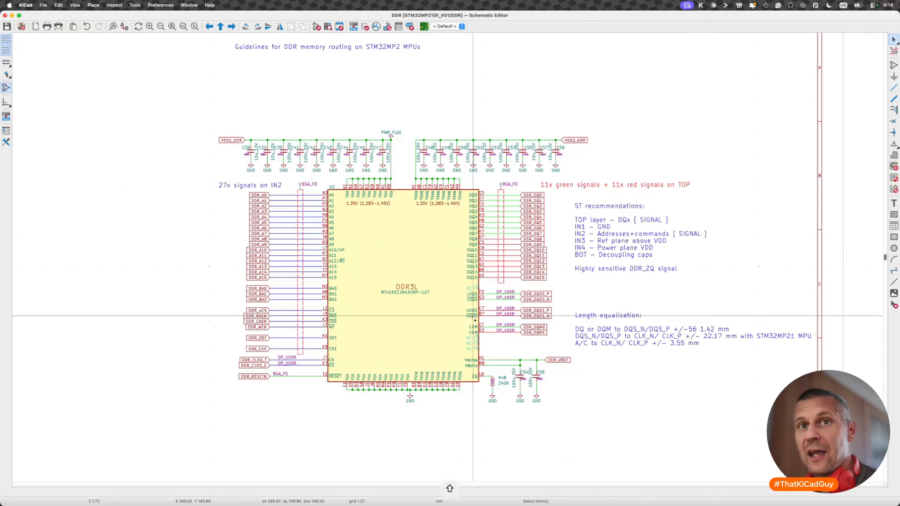
- Switch to the PCB editor
key("shift+super+grave")
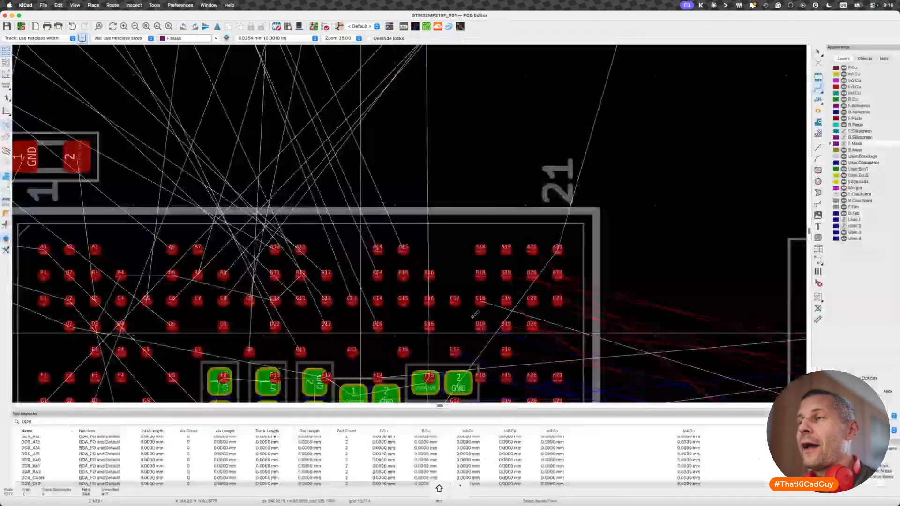
- Switch back and forth between the schematic and PCB editors, ending in the PCB editor with the routing tool off
key("shift+super+grave")
key("shift+super+grave")
key("shift+super+grave")
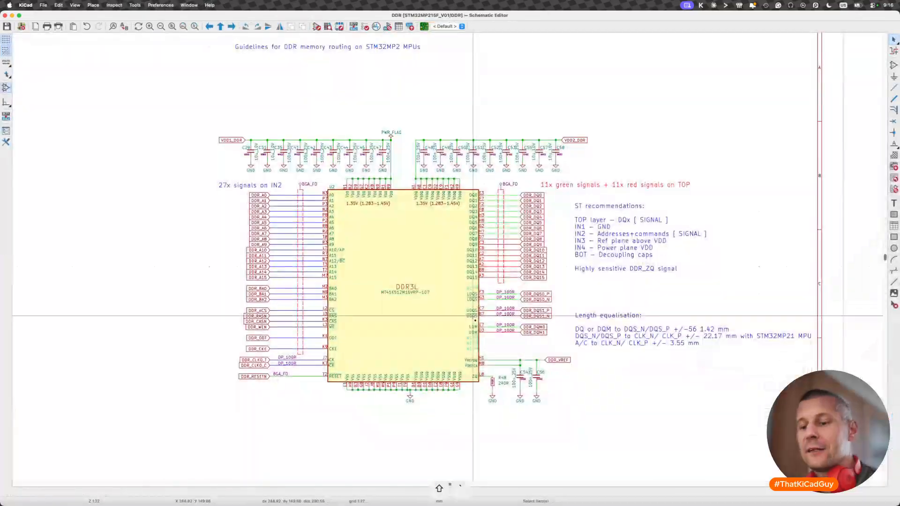
key("shift+super+grave")
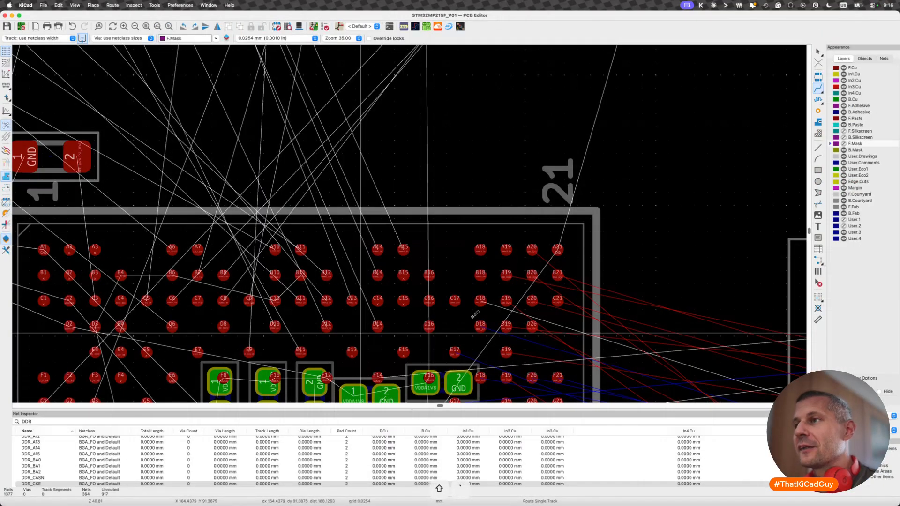
key("shift+super+grave")
key("shift+super+grave")
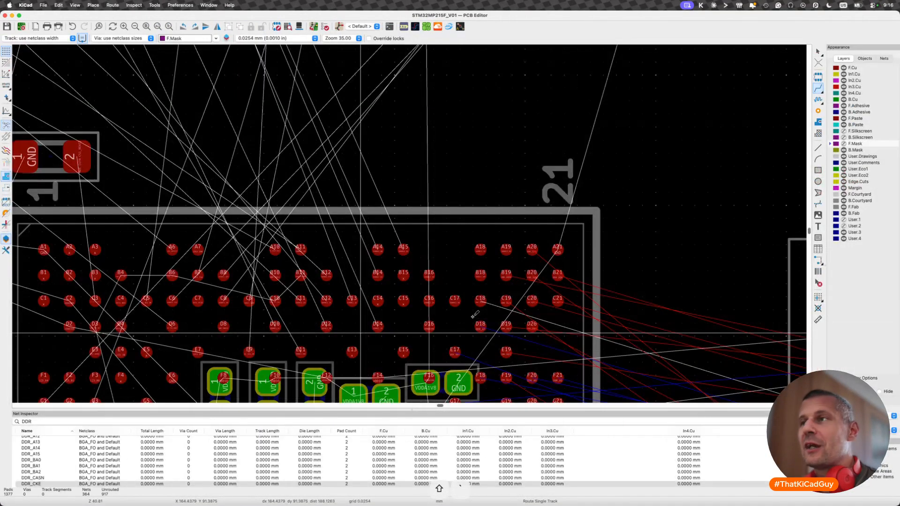
key("Escape")
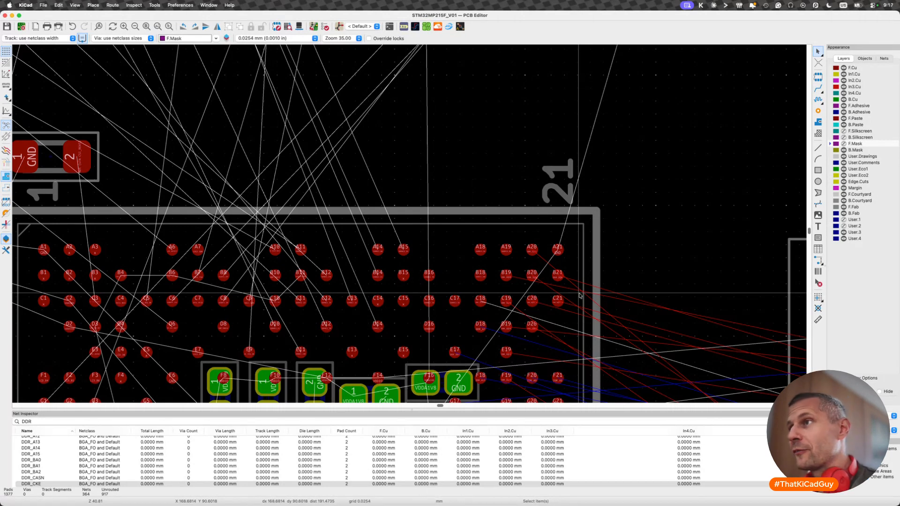
- List the board's nets and net classes, and toggle the Net Inspector off and back on
scroll(580, 296, "down", 3)
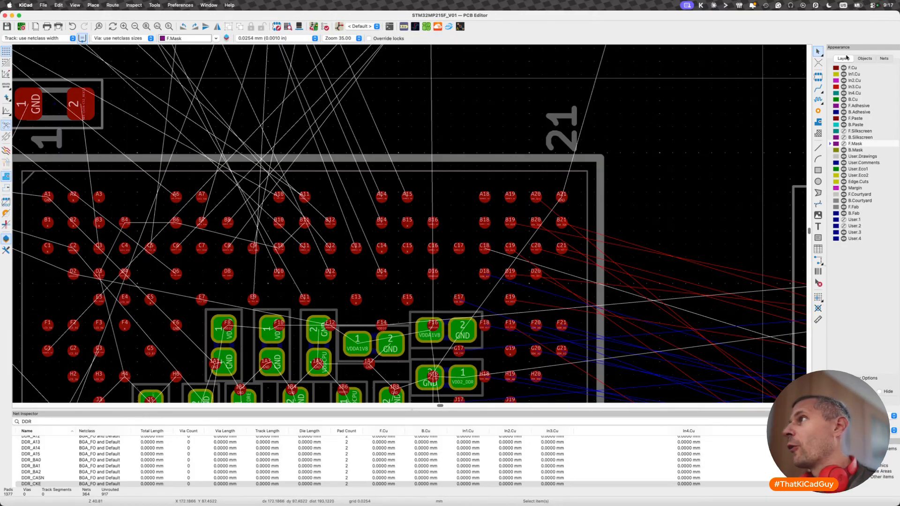
left_click(878, 59)
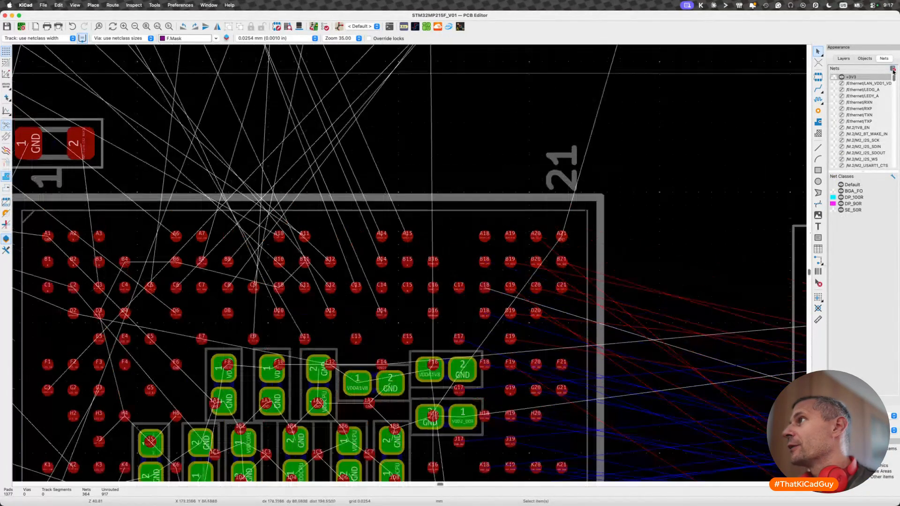
left_click(893, 69)
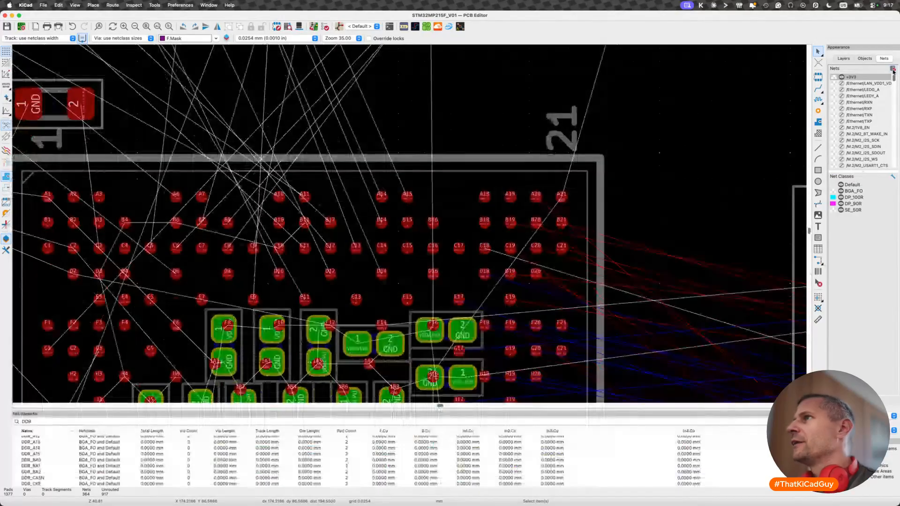
- Check which panels are enabled in the PCB editor and browse through the list of nets
left_click(75, 5)
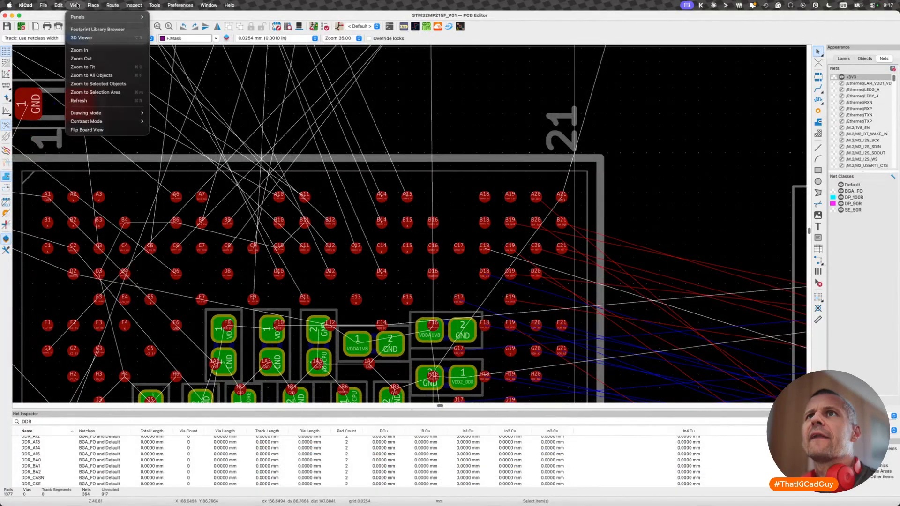
mouse_move(83, 20)
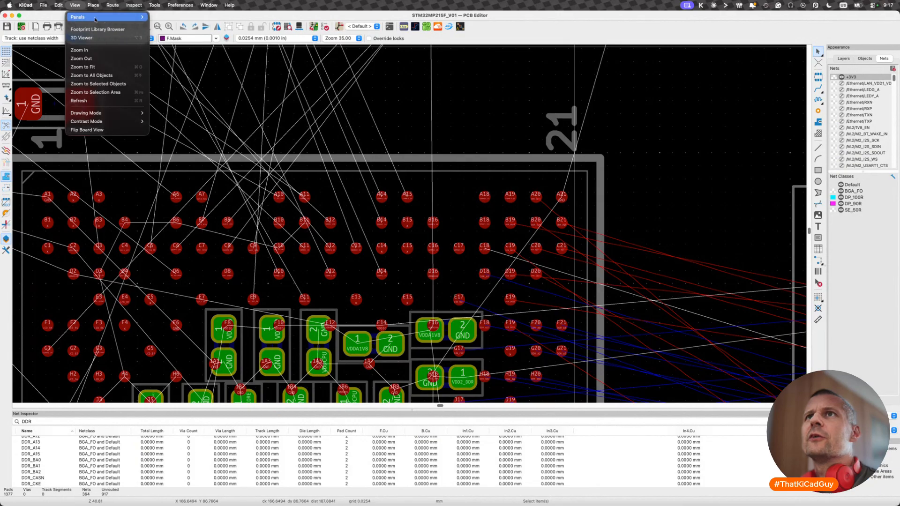
left_click(501, 36)
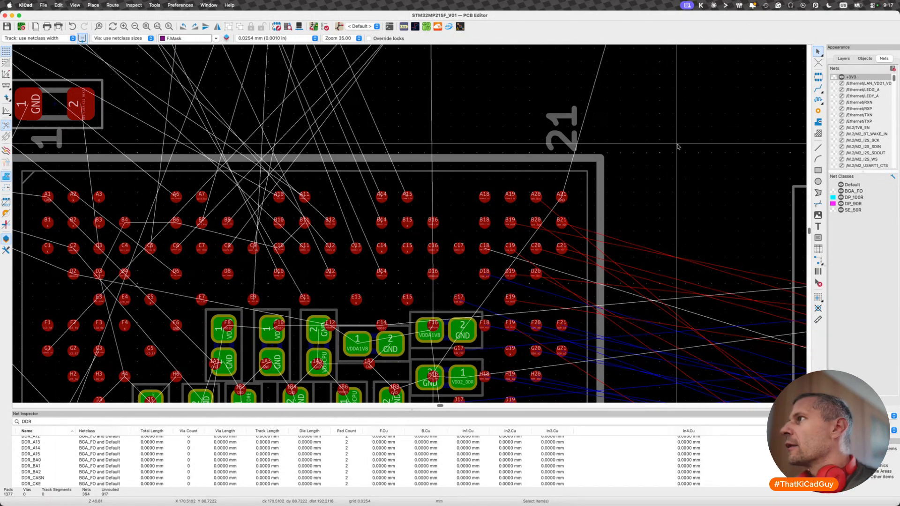
scroll(853, 135, "down", 10)
scroll(853, 135, "down", 12)
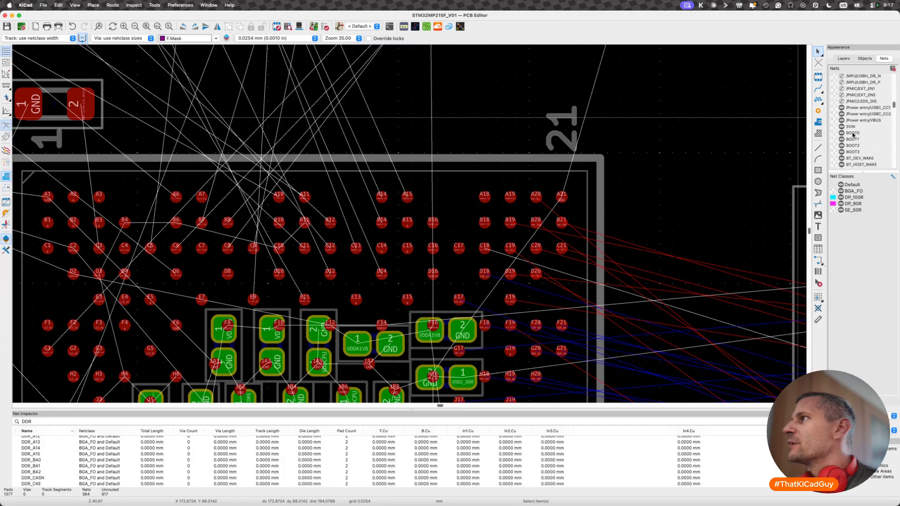
- Examine the ratsnest between the BGA processor and the DDR memory, and the routing notes beside the board
left_click(583, 167)
scroll(583, 167, "down", 7)
middle_click_drag(584, 168, 449, 159)
key("super+shift+r")
key("super+shift+r")
scroll(467, 211, "up", 5)
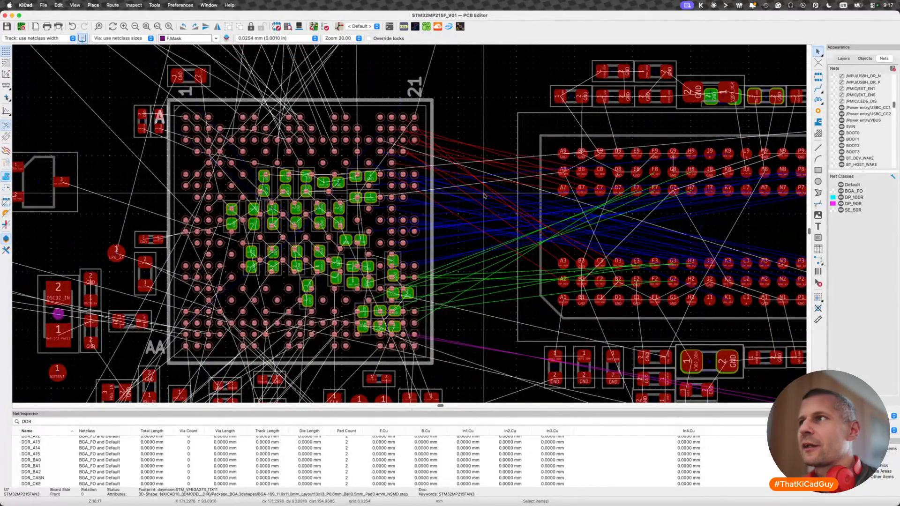
scroll(485, 255, "down", 5)
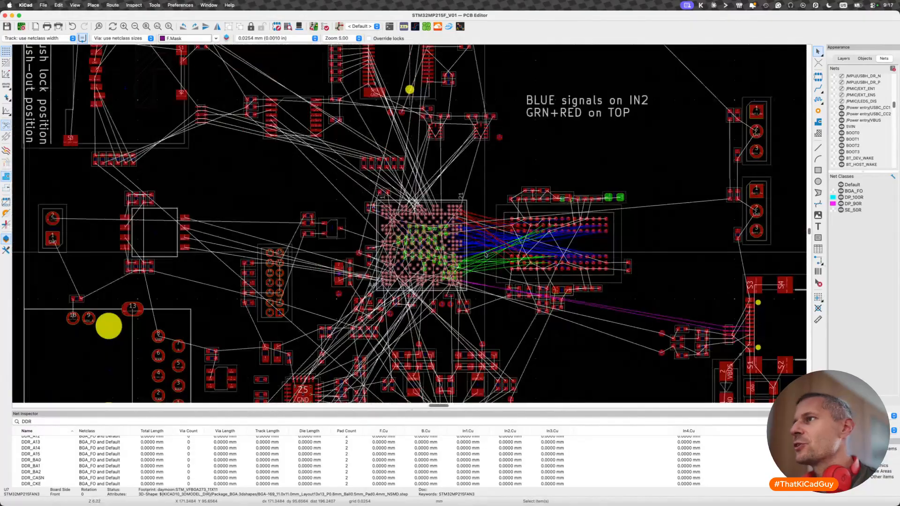
scroll(443, 237, "down", 2)
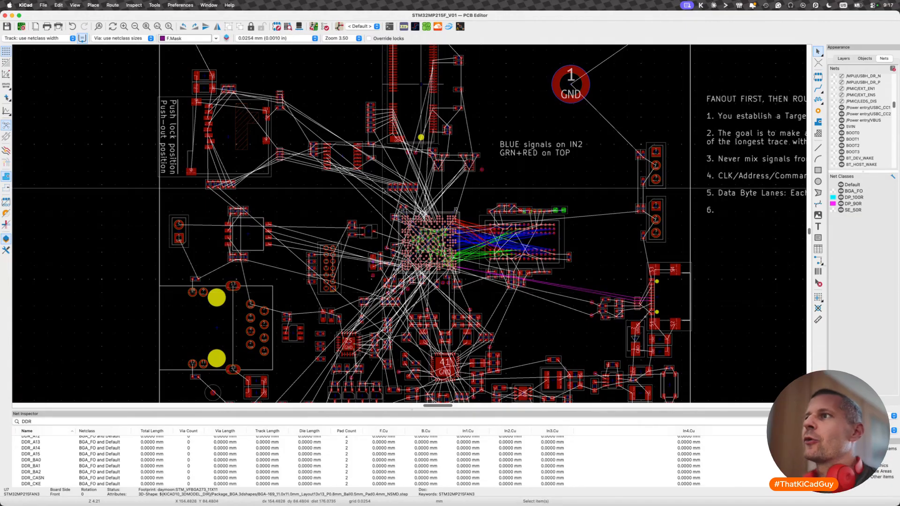
scroll(375, 248, "up", 4)
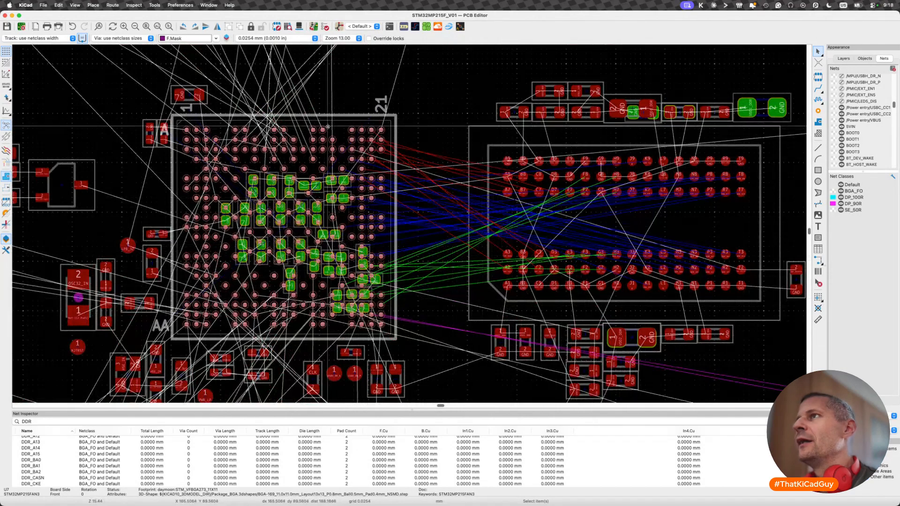
left_click(410, 117)
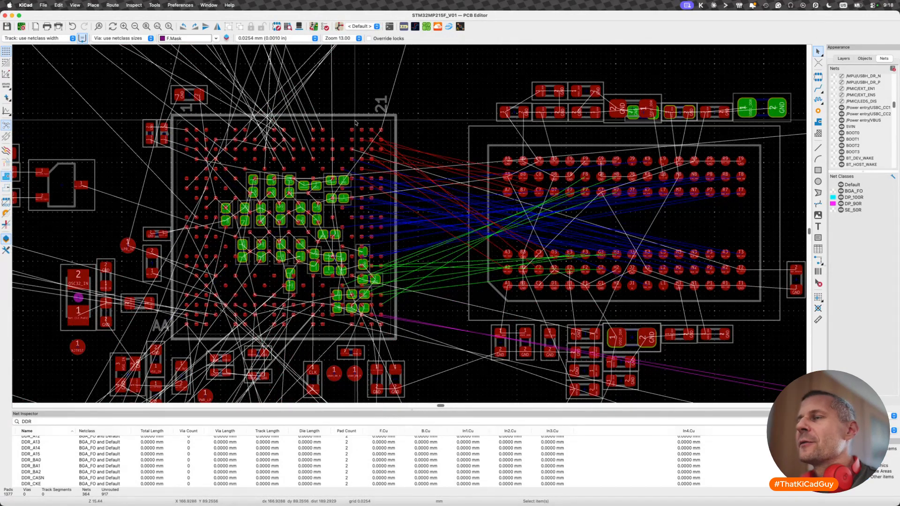
scroll(407, 145, "up", 2)
scroll(393, 167, "down", 8)
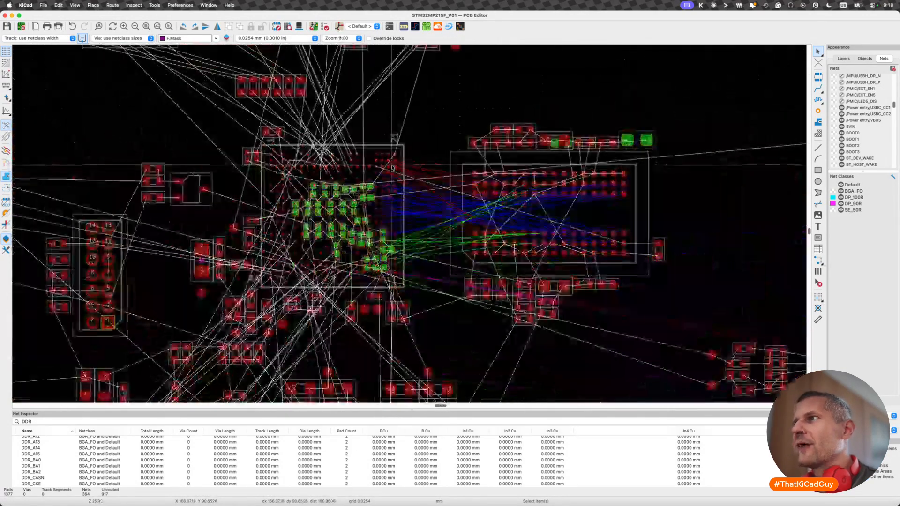
scroll(421, 142, "up", 3)
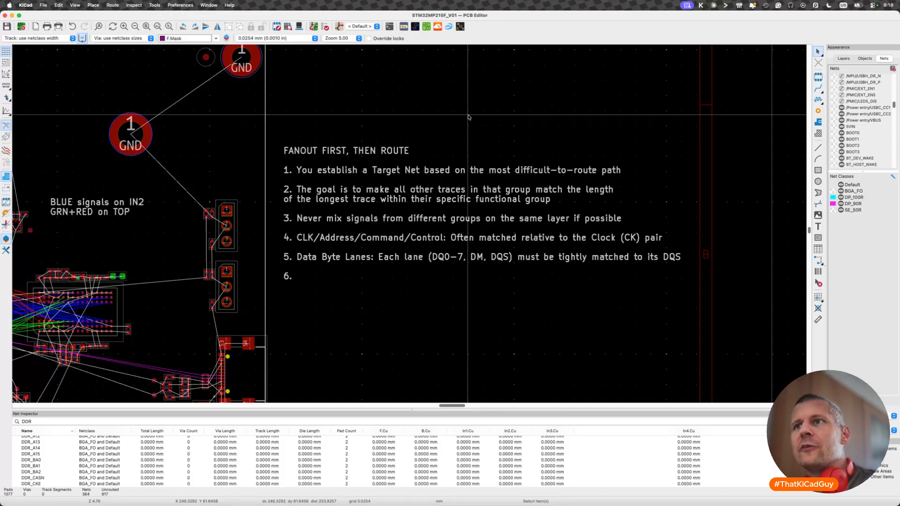
middle_click_drag(300, 239, 431, 223)
- Route netclass-width tracks on F.Cu from processor ball E19 to memory ball A7 and from D19 to B8
scroll(396, 289, "up", 8)
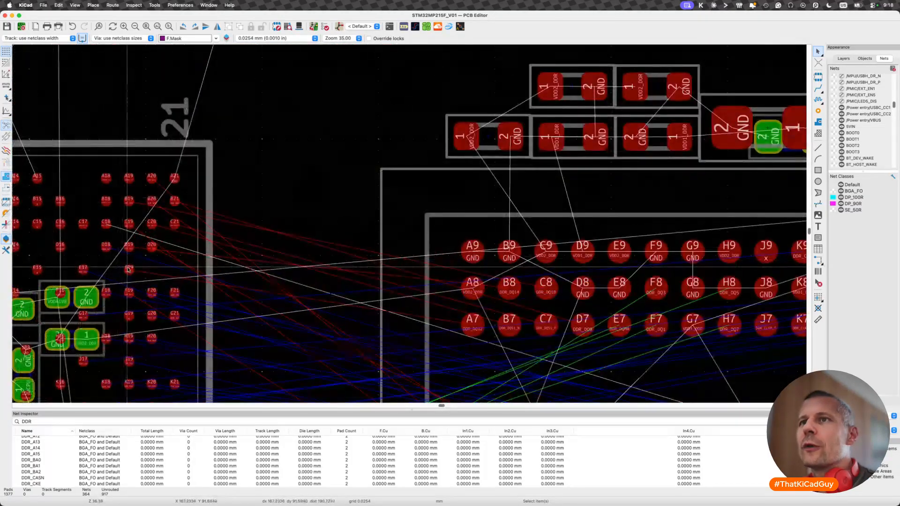
key("x")
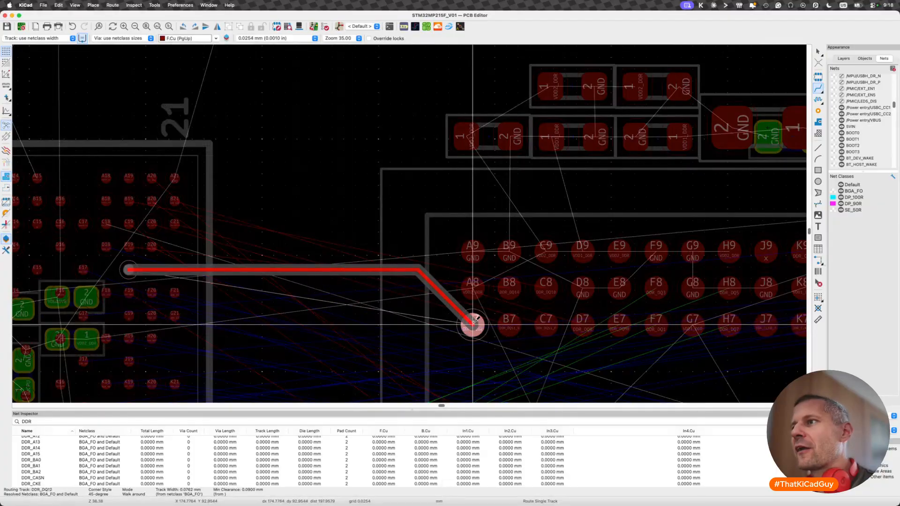
left_click(472, 322)
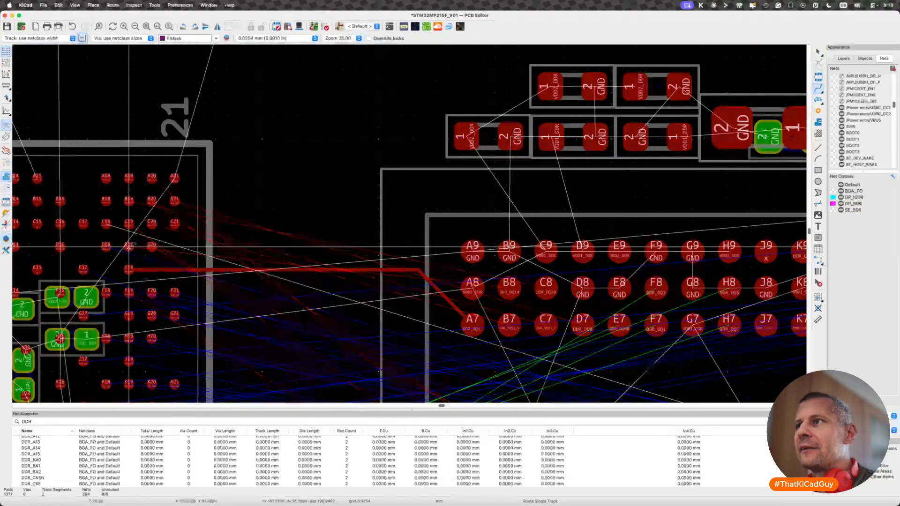
left_click(136, 250)
left_click(510, 288)
- Try a short VDD2_DDR fanout track with a via from memory ball A8, cancel it, and undo the two routed tracks
left_click(471, 286)
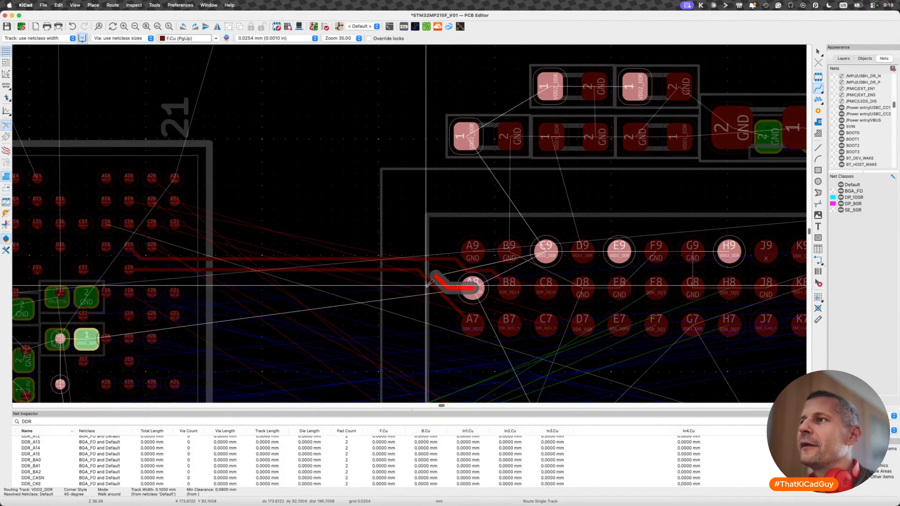
key("v")
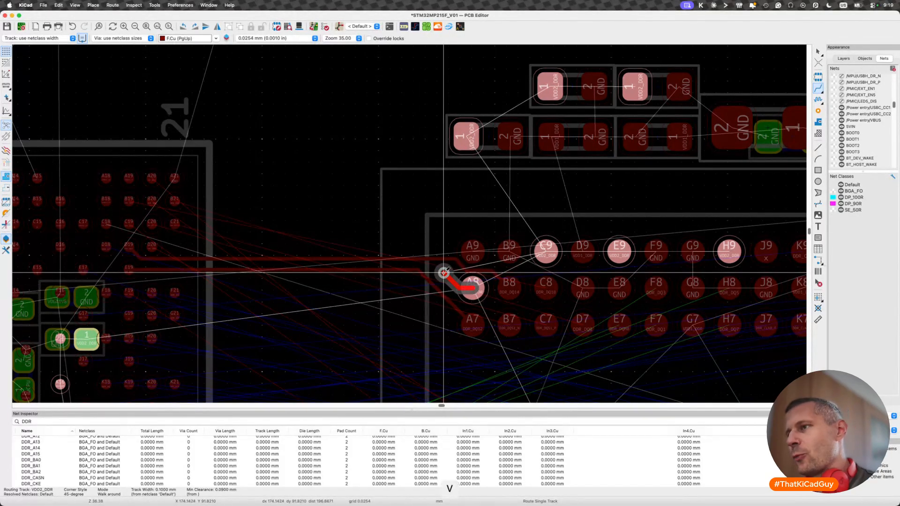
key("Escape")
key("super+z")
key("super+z")
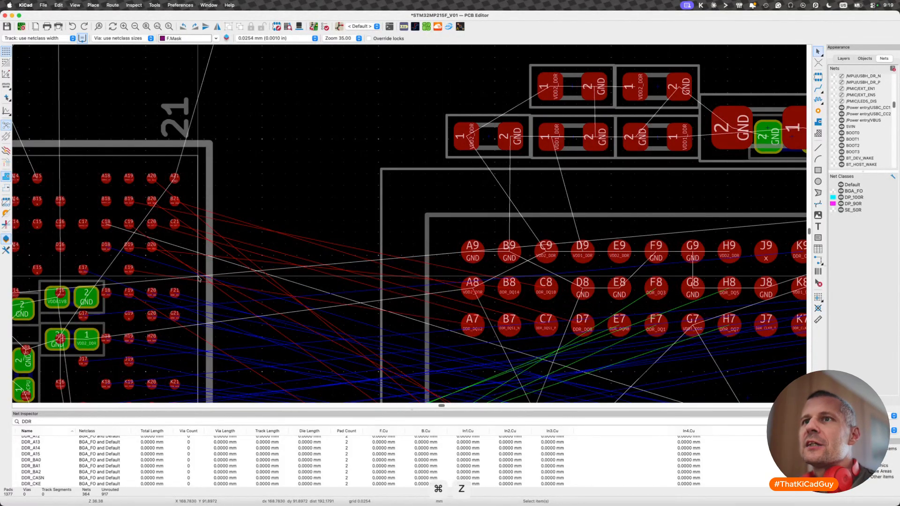
- Inspect the upper corner of the processor near the memory and read the "FANOUT FIRST, THEN ROUTE" notes
scroll(141, 268, "up", 2)
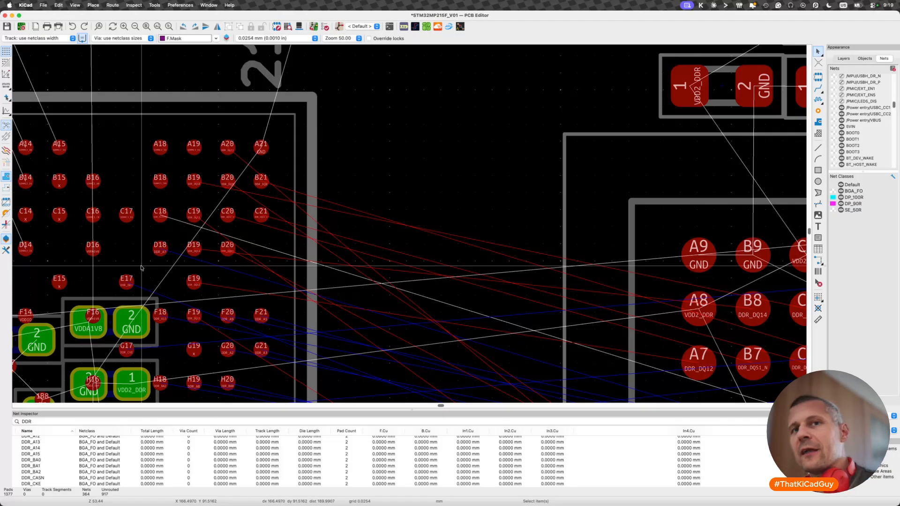
scroll(447, 207, "down", 5)
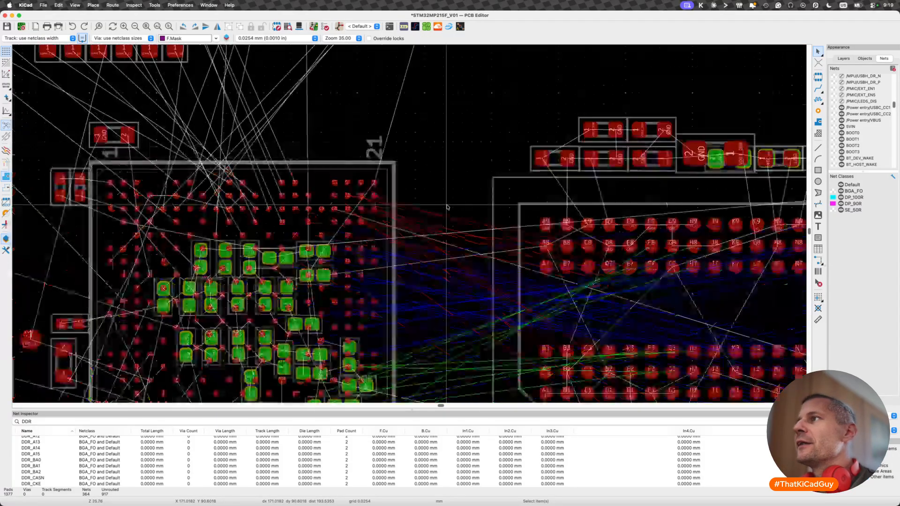
scroll(447, 207, "down", 3)
scroll(441, 207, "right", 15)
scroll(441, 207, "up", 5)
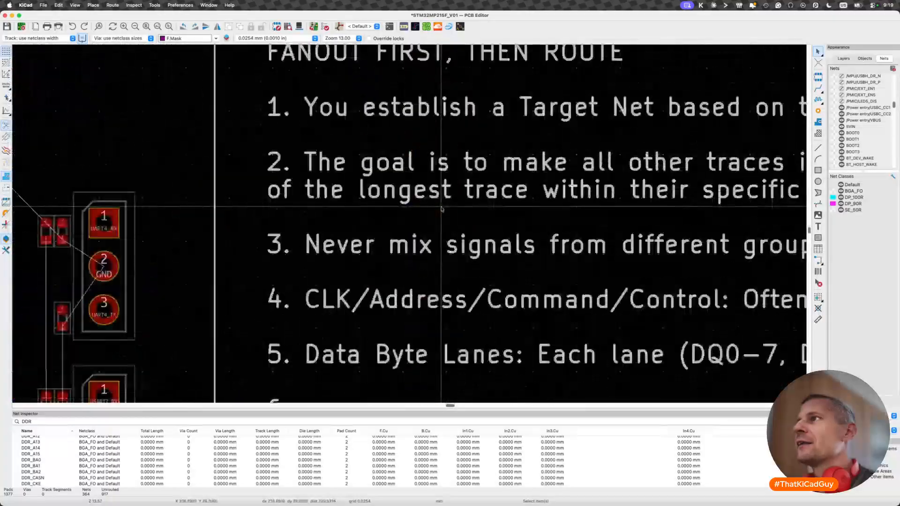
scroll(441, 206, "up", 1)
scroll(441, 206, "right", 1)
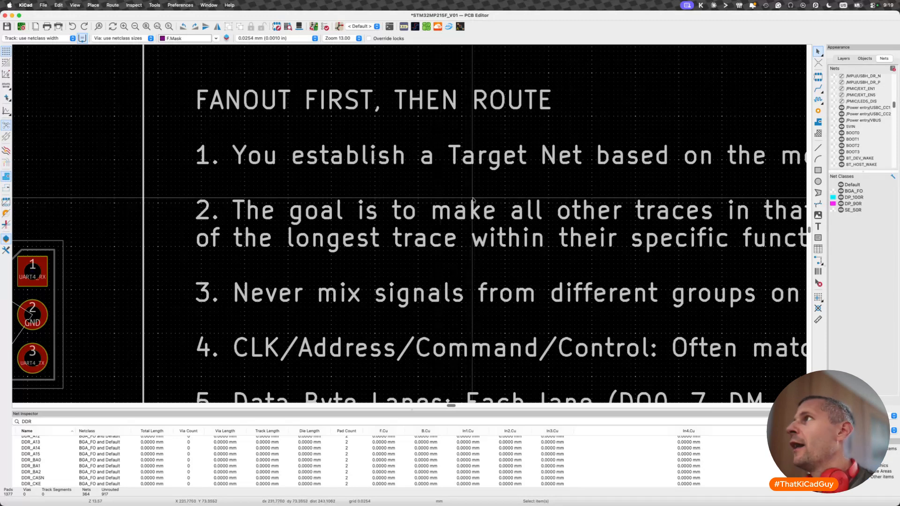
- Check the system's Do Not Disturb setting without changing it, and save the board
left_click(829, 5)
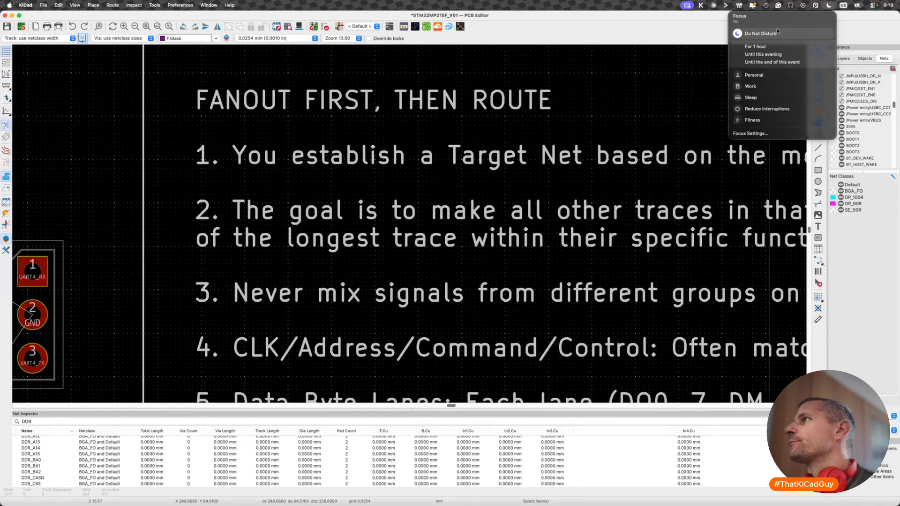
left_click(581, 33)
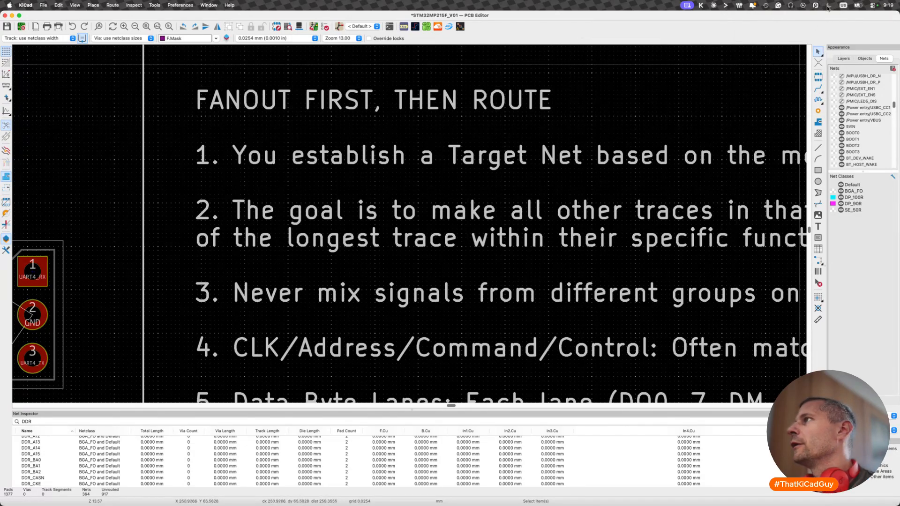
key("super+s")
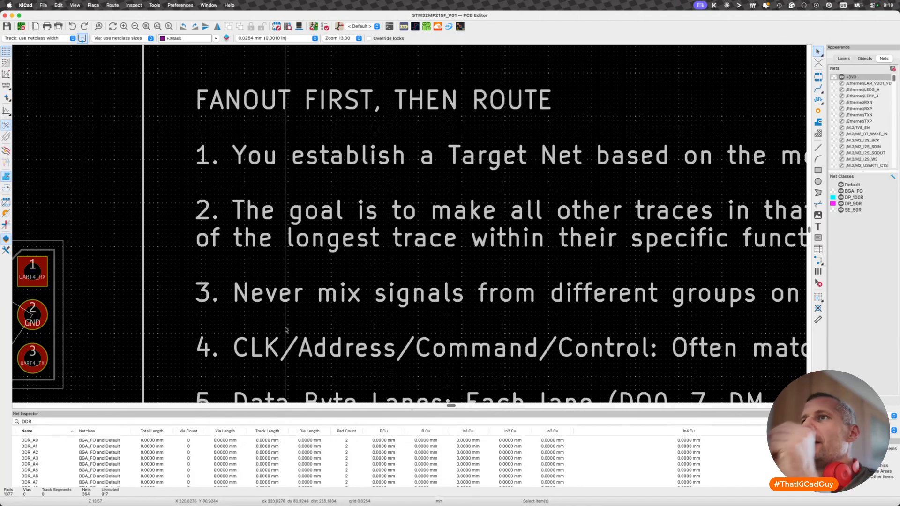
- Review the numbered target-net, length-matching and layer rules beside the board alongside the DDR memory area
scroll(285, 330, "down", 1)
scroll(284, 330, "down", 2)
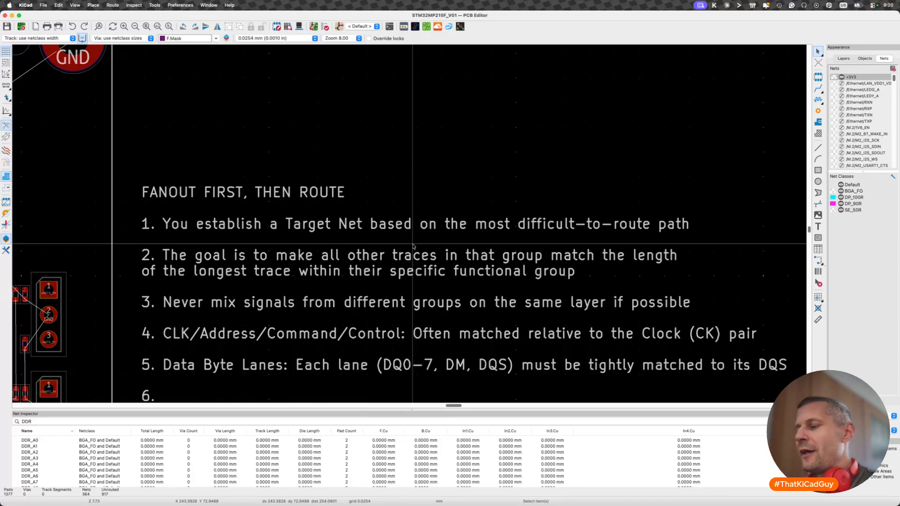
scroll(413, 247, "down", 5)
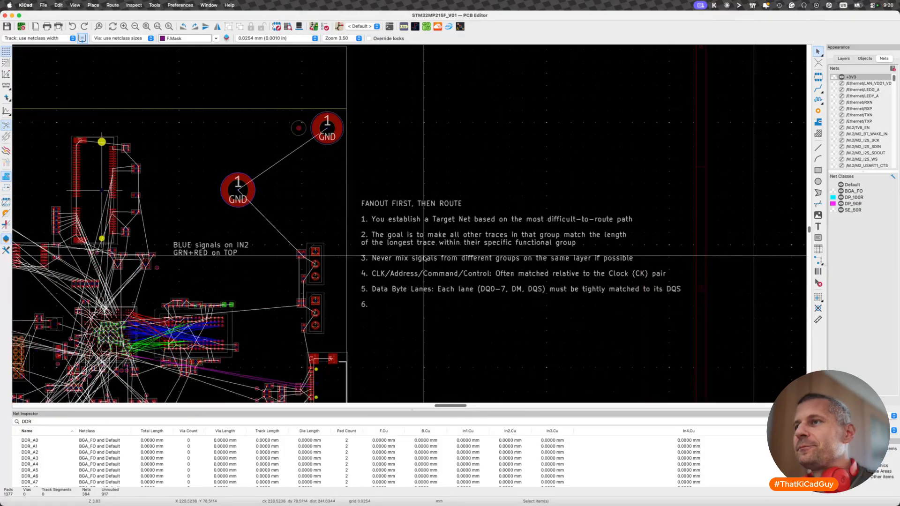
scroll(281, 305, "up", 5)
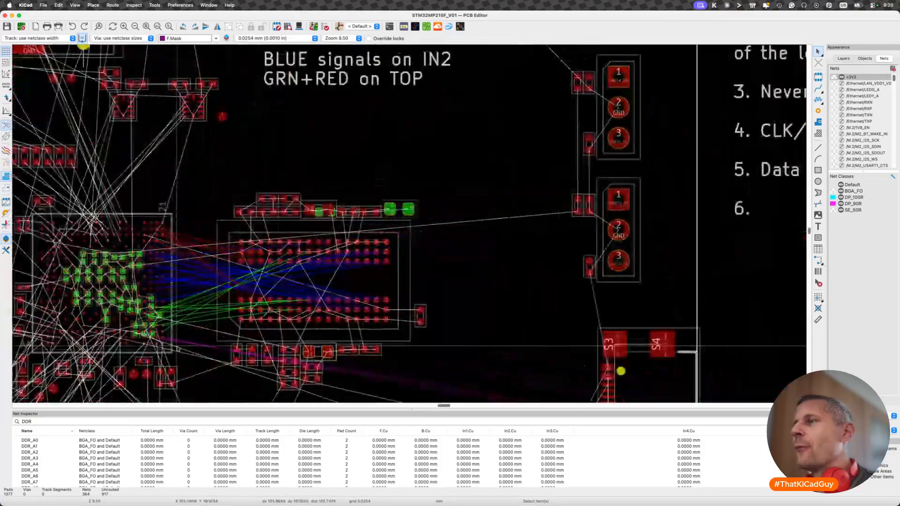
scroll(36, 366, "down", 5)
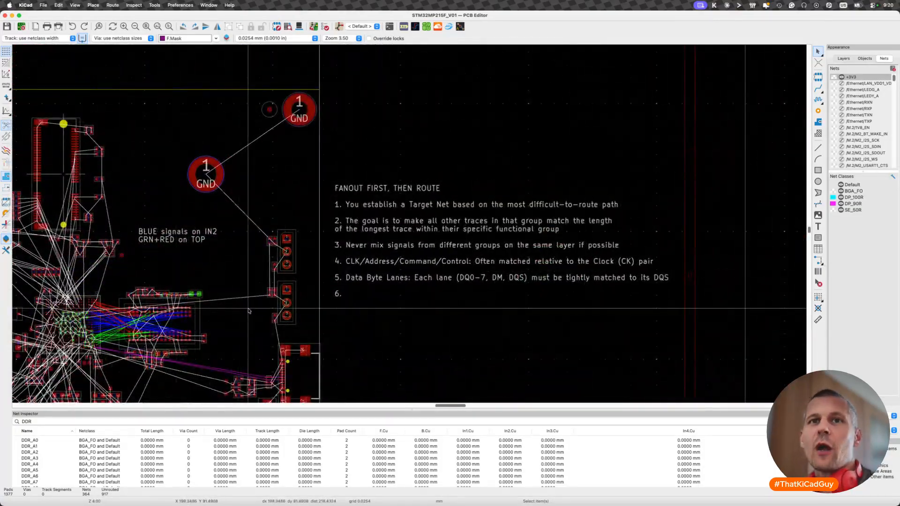
- Start a track at memory ball R8 to trace the DDR_A6 connection back to the processor, and cancel the track
middle_click_drag(136, 338, 354, 314)
scroll(360, 288, "up", 4)
scroll(360, 287, "up", 5)
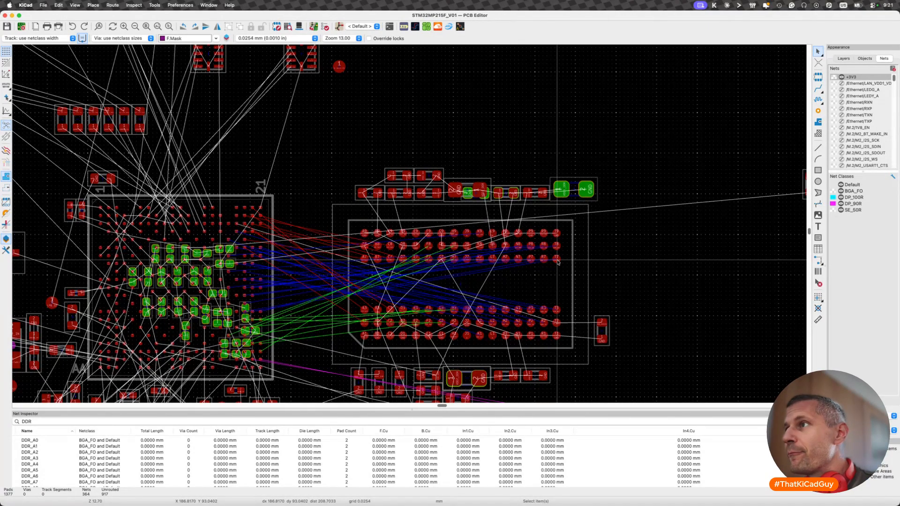
scroll(558, 261, "up", 2)
key("x")
key("Escape")
key("x")
key("Escape")
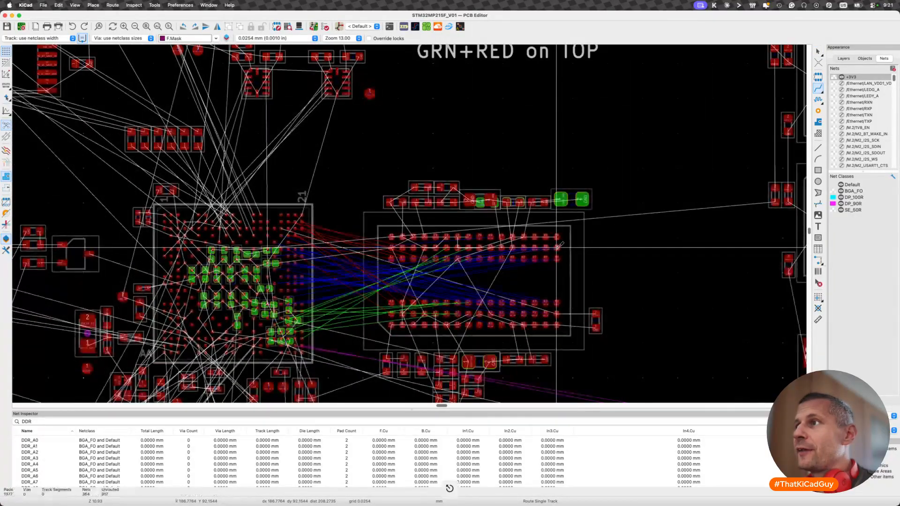
key("x")
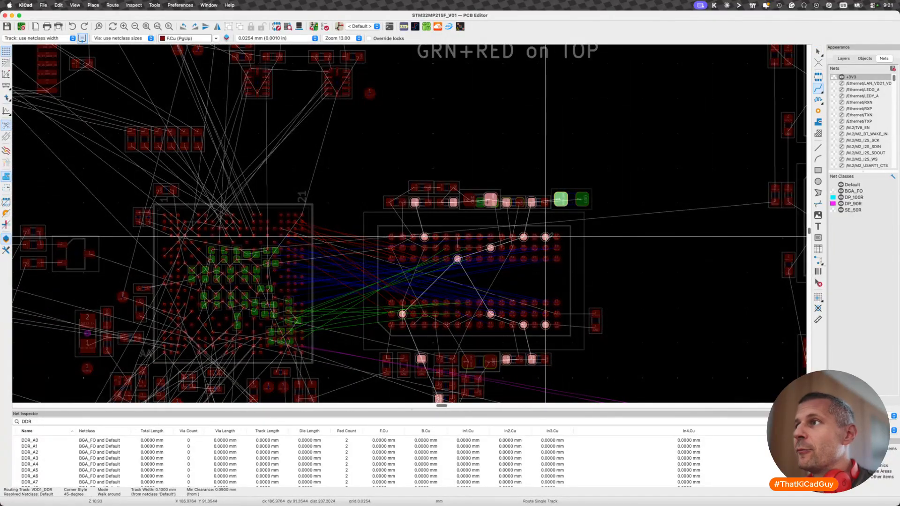
key("Escape")
scroll(547, 238, "up", 2)
key("x")
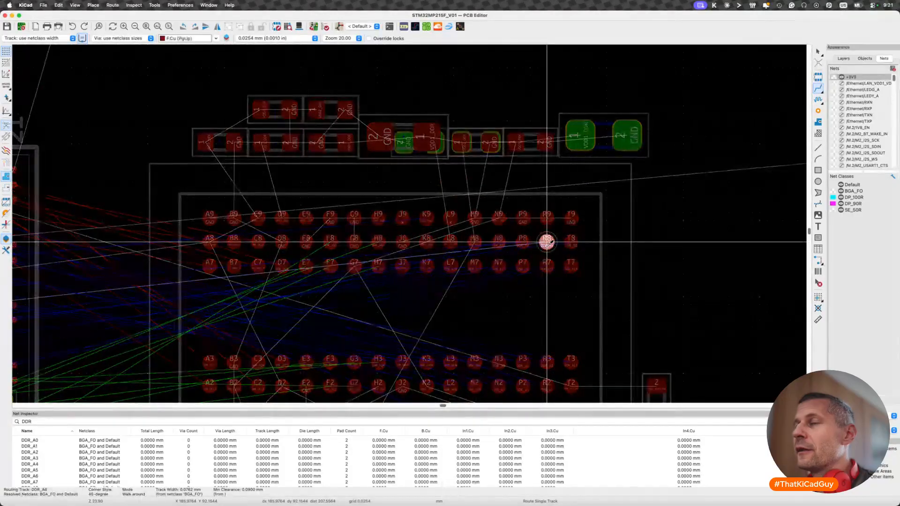
scroll(546, 242, "down", 2)
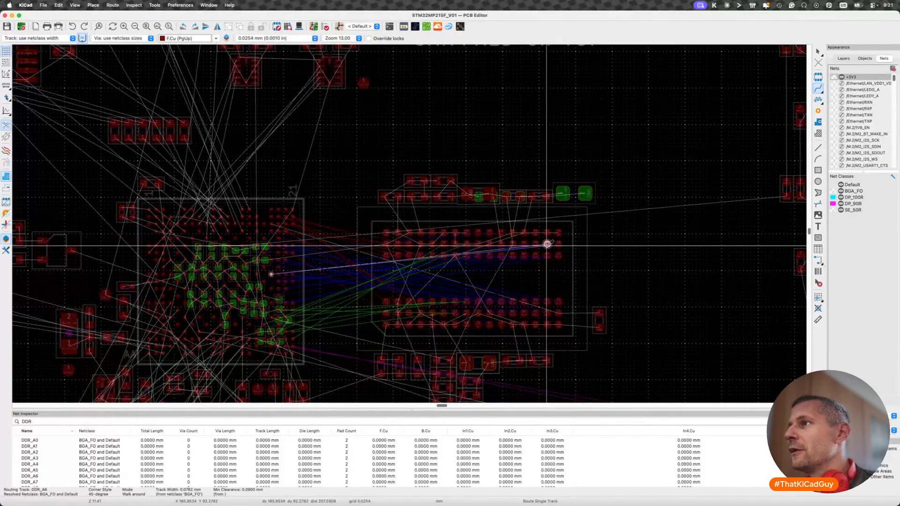
key("Escape")
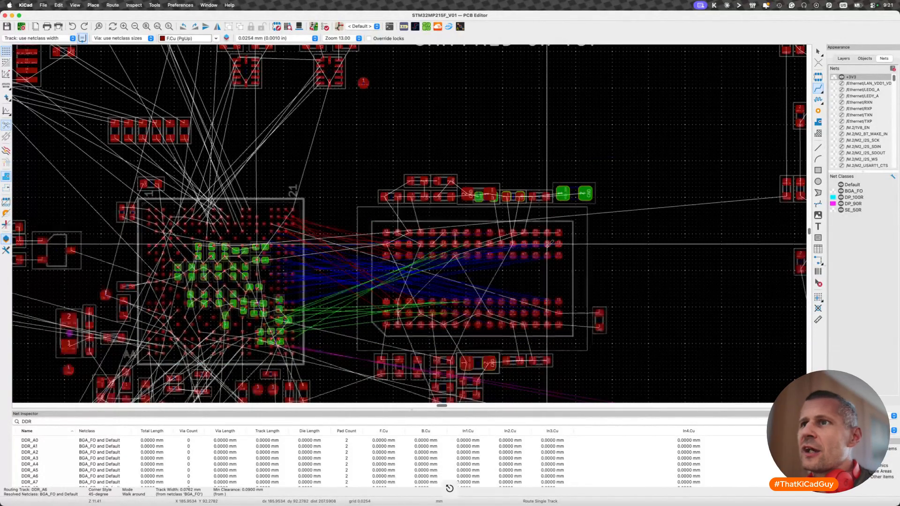
- Trace DDR_A4 from its processor ball to the memory, cancel the track, and review the colored DDR connections against the layer note
scroll(272, 277, "up", 2)
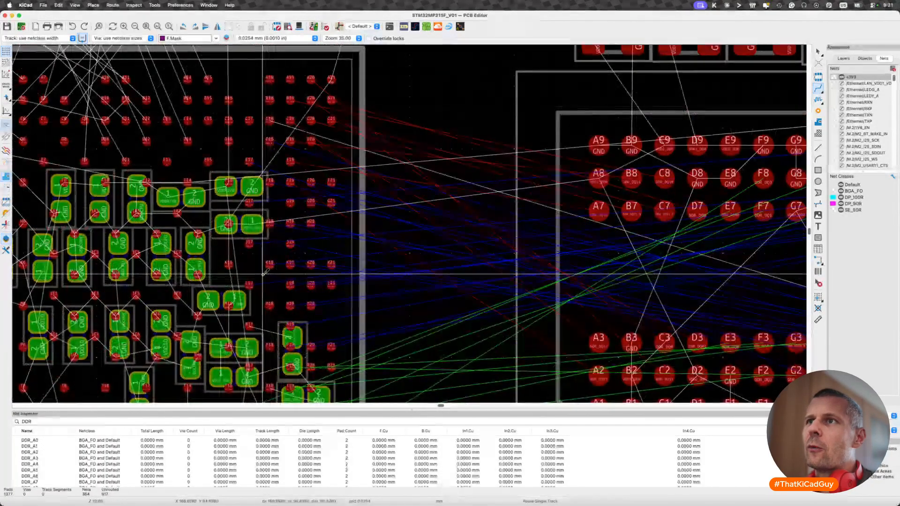
scroll(272, 278, "down", 3)
scroll(263, 275, "up", 4)
scroll(263, 274, "up", 2)
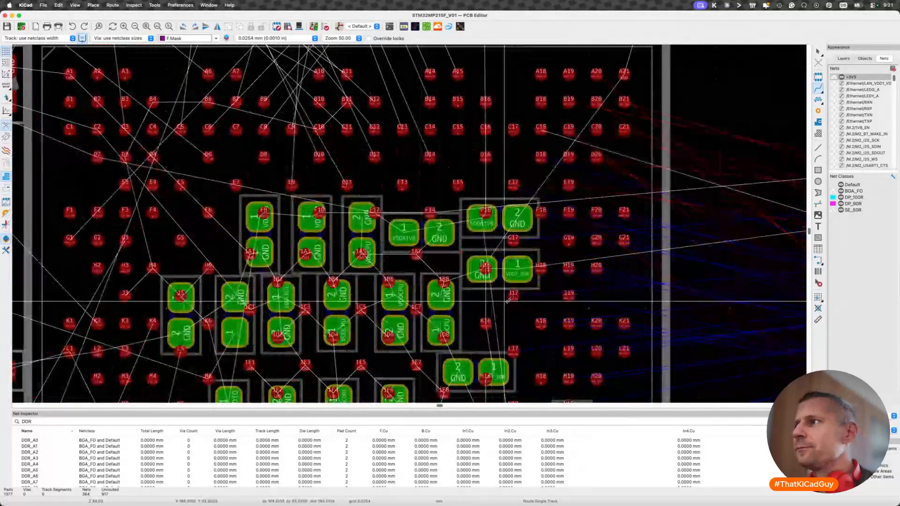
scroll(515, 299, "down", 3)
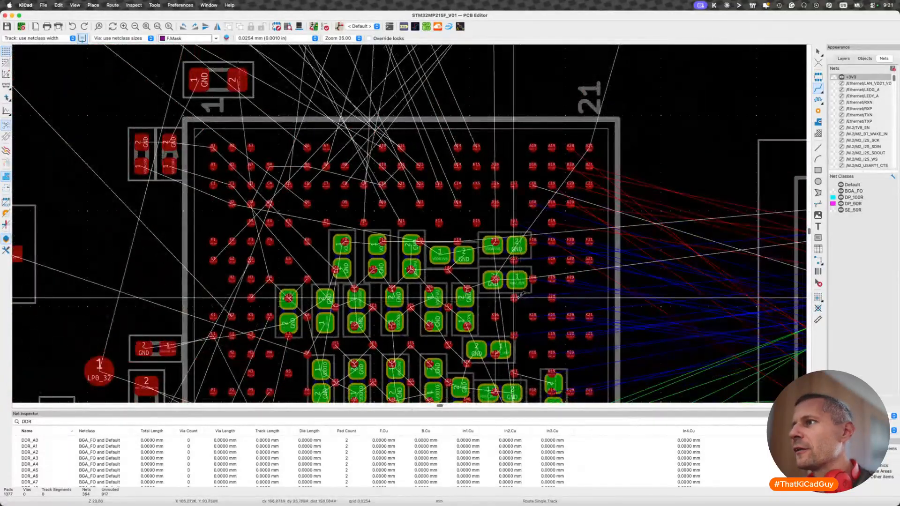
key("x")
scroll(515, 298, "down", 2)
scroll(515, 298, "down", 2)
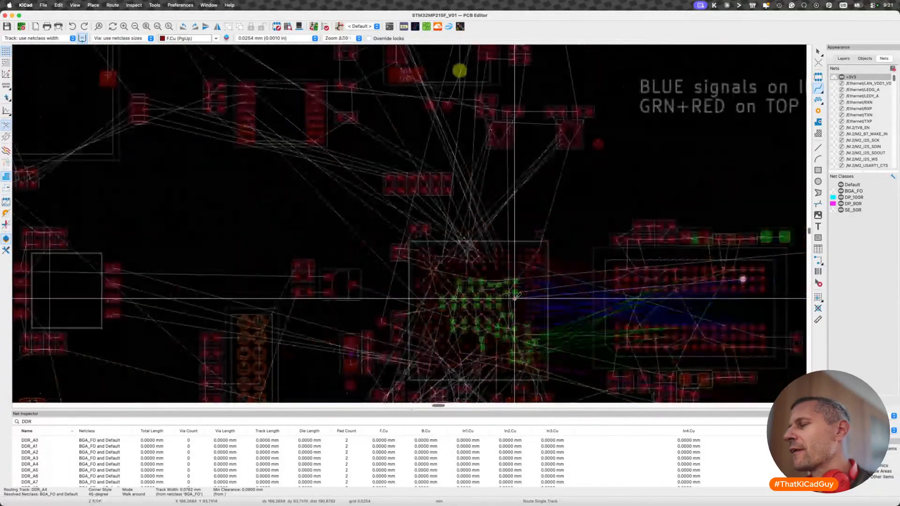
key("Escape")
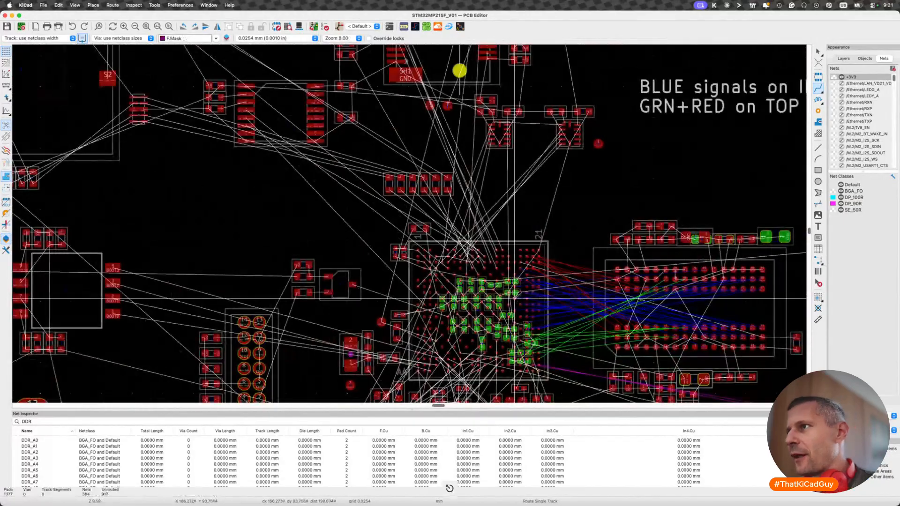
scroll(515, 285, "right", 3)
scroll(515, 284, "right", 1)
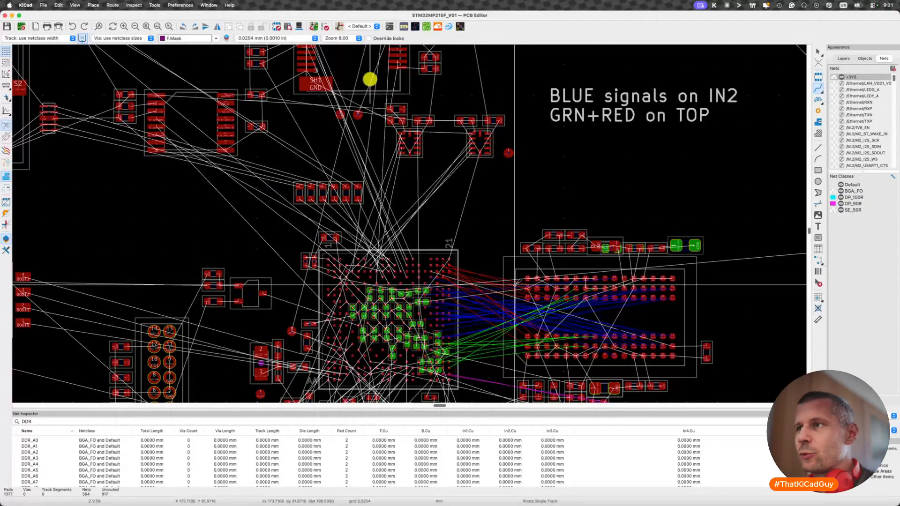
scroll(517, 282, "down", 5)
scroll(518, 281, "right", 5)
scroll(452, 287, "right", 2)
scroll(453, 287, "down", 1)
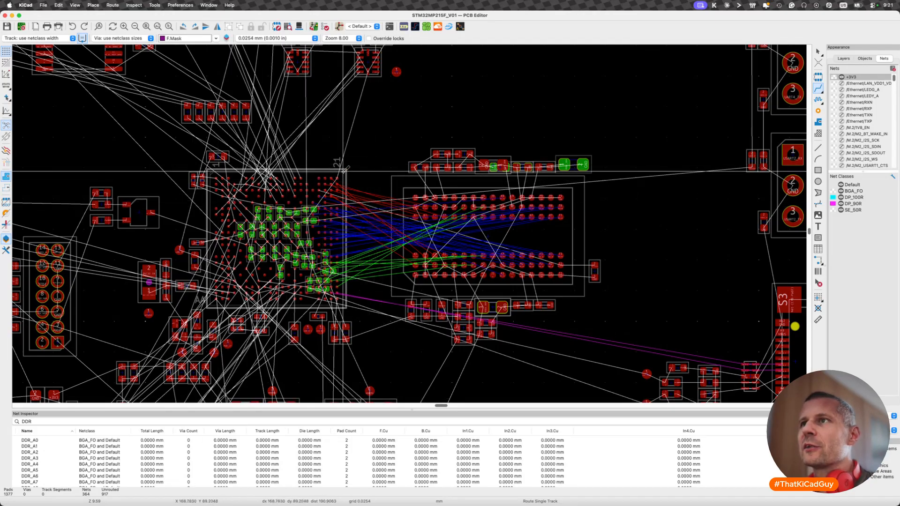
- Route DDR_DQ8 on F.Cu from processor ball B21 over the memory's upper edge to memory ball D7
scroll(323, 200, "up", 5)
scroll(341, 223, "up", 2)
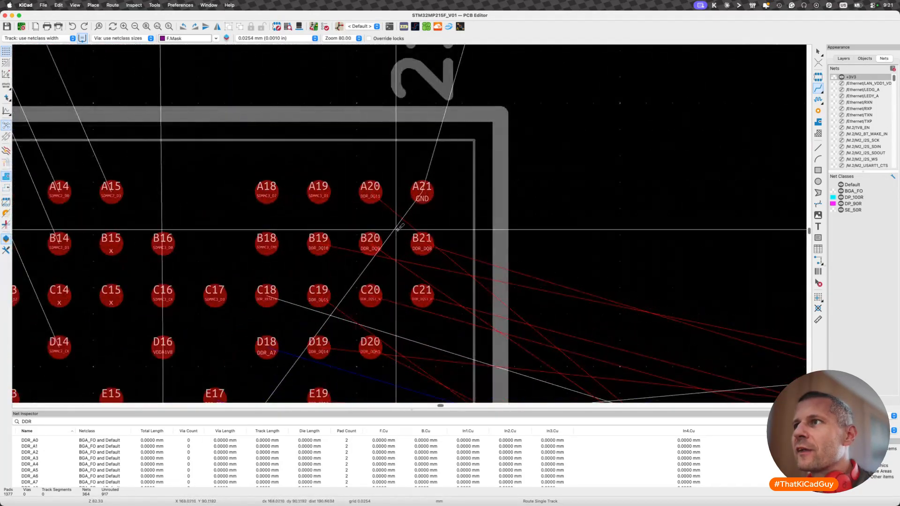
left_click(423, 243)
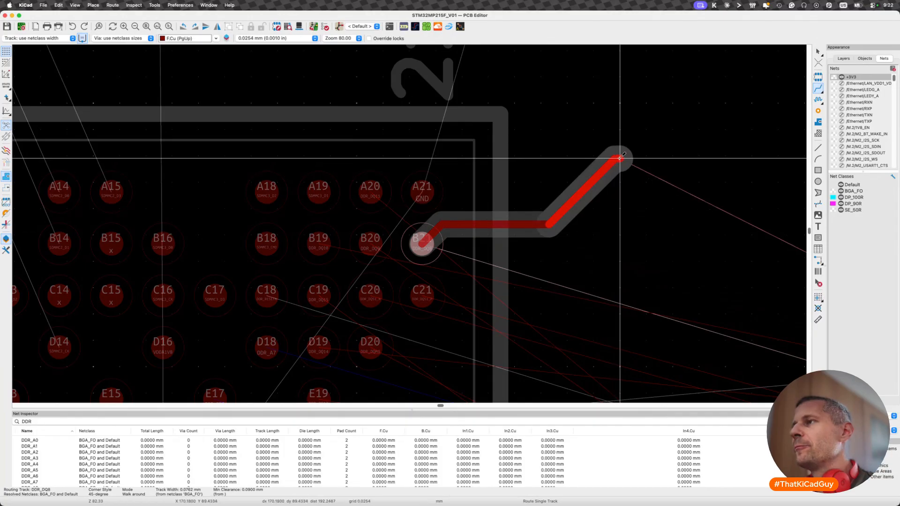
scroll(615, 161, "down", 2)
scroll(657, 182, "right", 4)
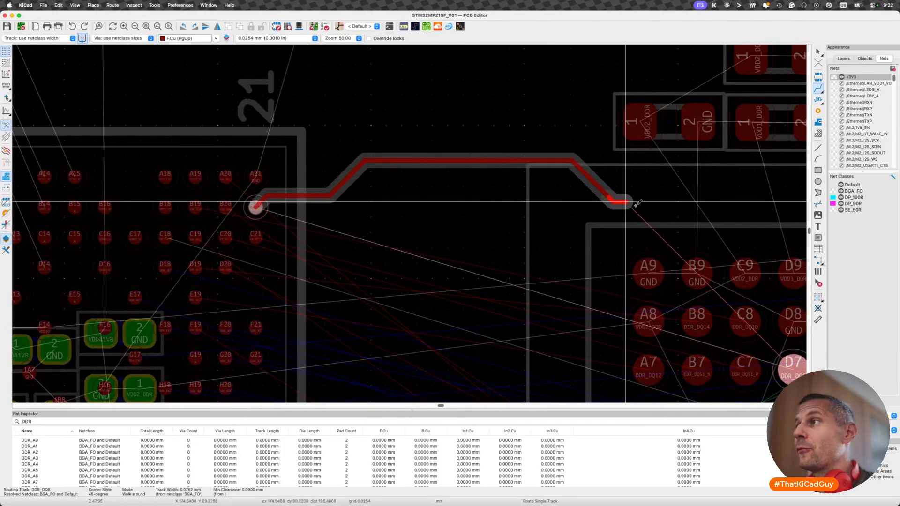
scroll(647, 200, "right", 5)
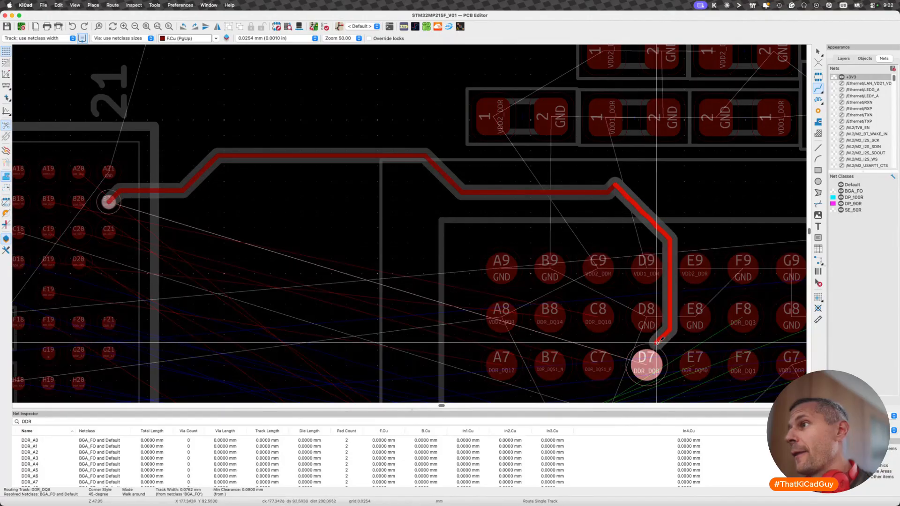
left_click(646, 365)
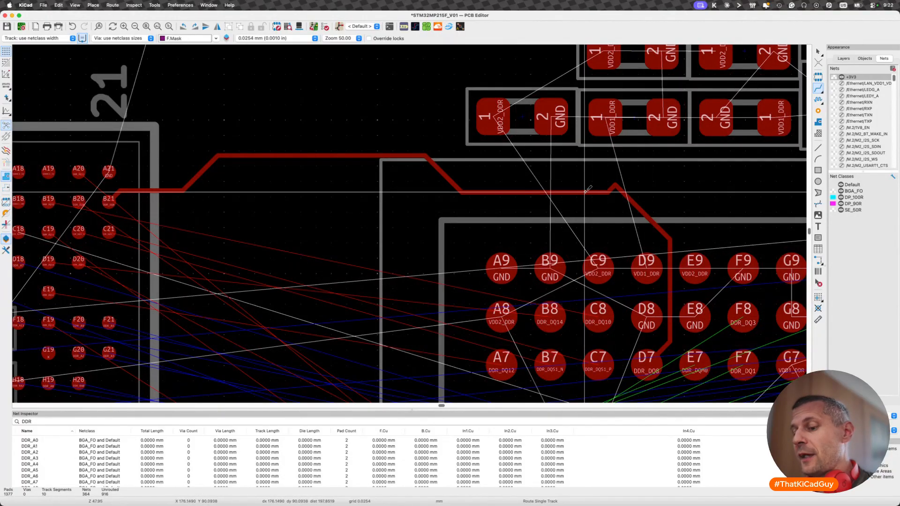
- Find DDR_DQ8 in the Net Inspector and read its total track length
scroll(438, 274, "down", 2)
scroll(438, 275, "down", 1)
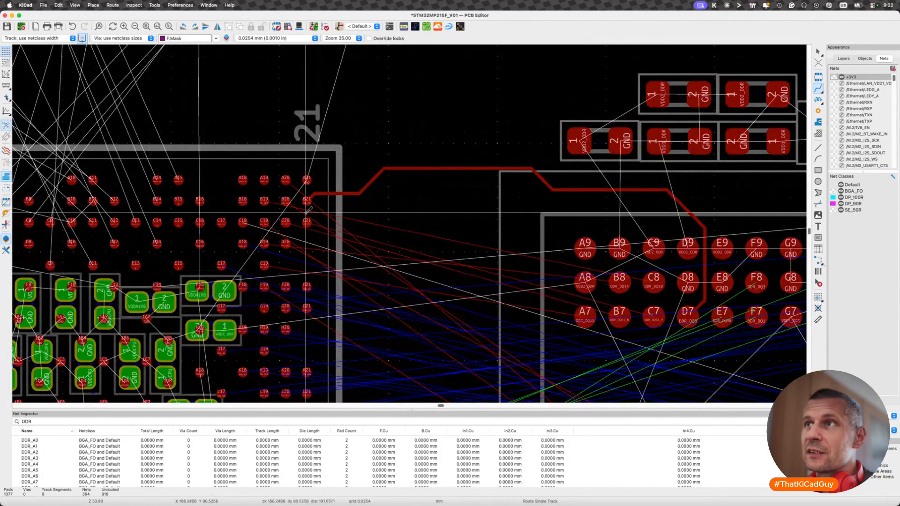
scroll(316, 197, "up", 3)
scroll(81, 465, "down", 3)
scroll(80, 465, "down", 5)
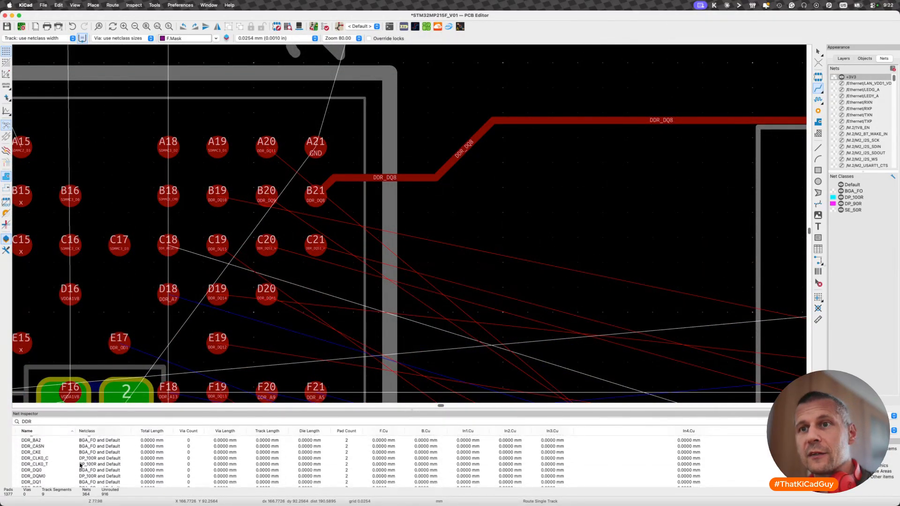
scroll(81, 466, "down", 1)
left_click(52, 462)
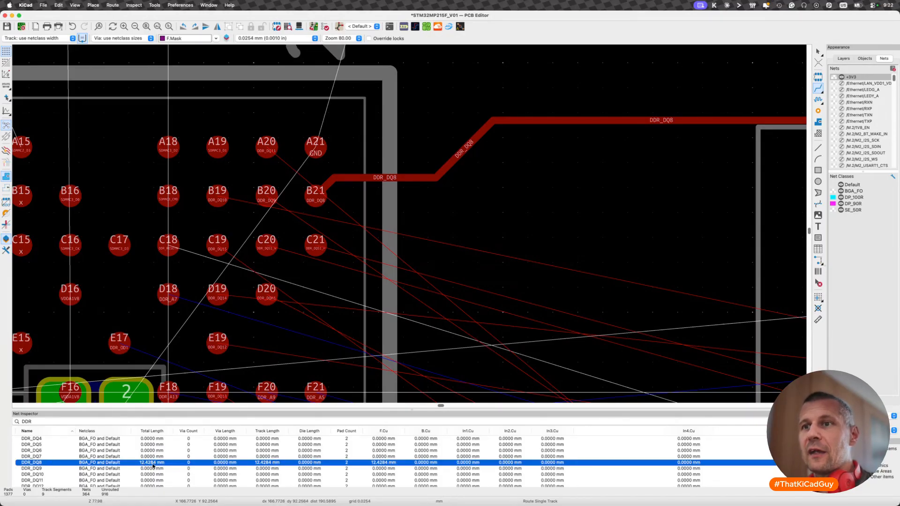
key("Escape")
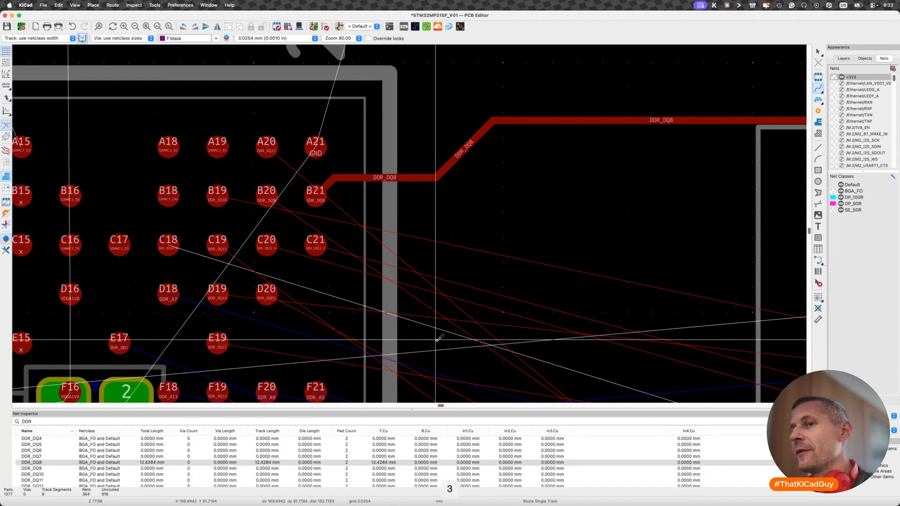
scroll(416, 277, "down", 3)
scroll(417, 277, "down", 1)
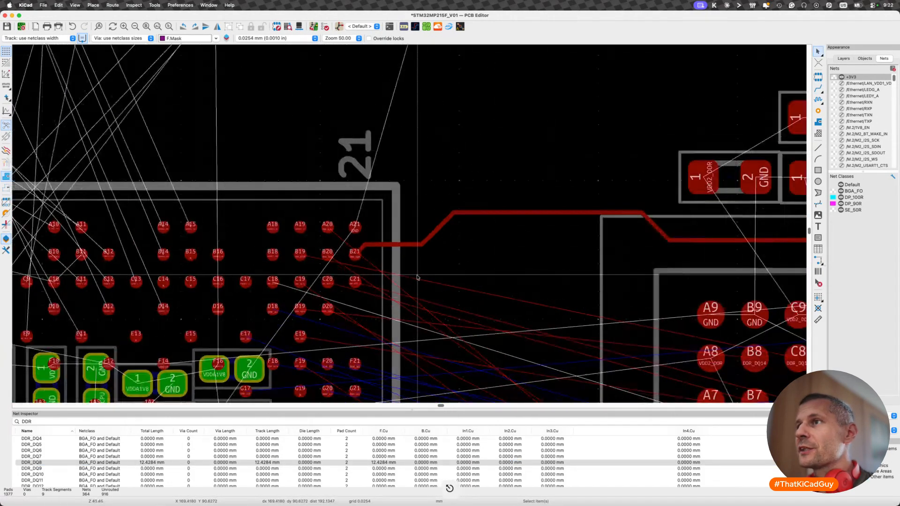
scroll(417, 277, "down", 5)
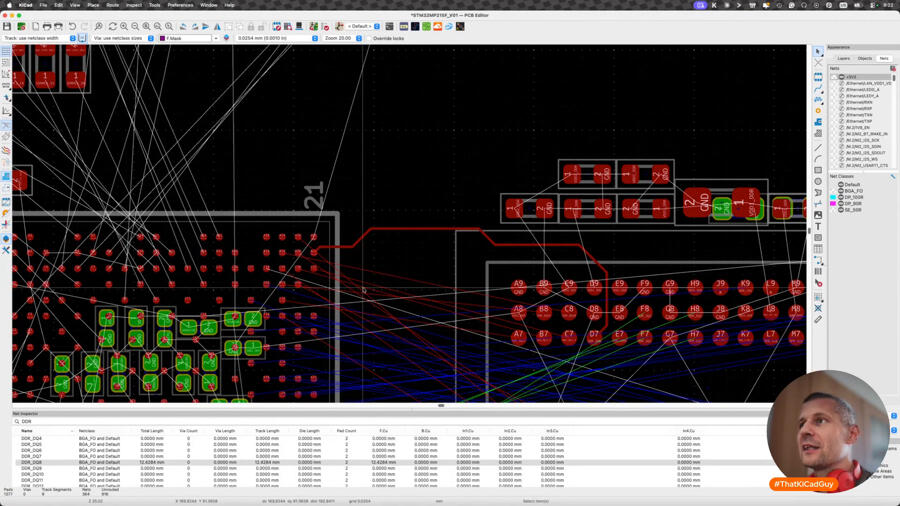
key("Escape")
key("7")
left_click(420, 229)
key("Escape")
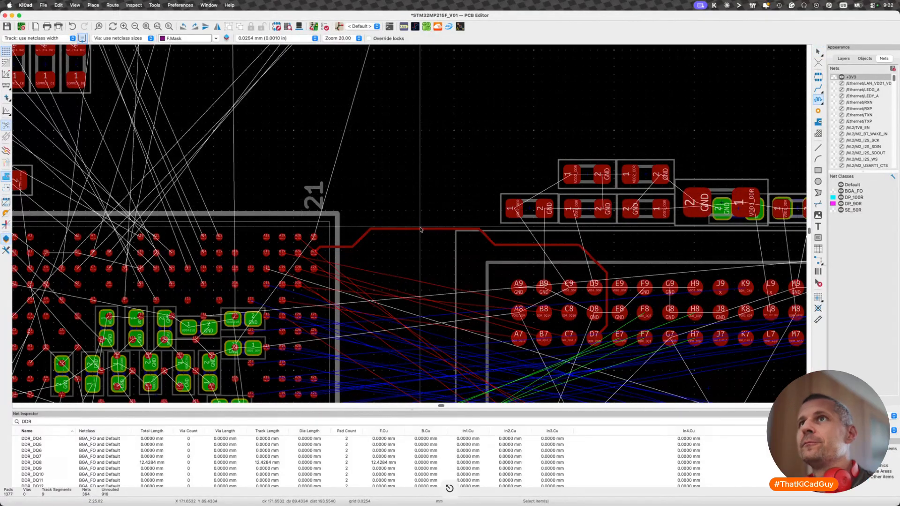
- Start Tune Length of a Single Track on the DDR_DQ8 track, review its target length, amplitude and spacing settings, and cancel
left_click(154, 5)
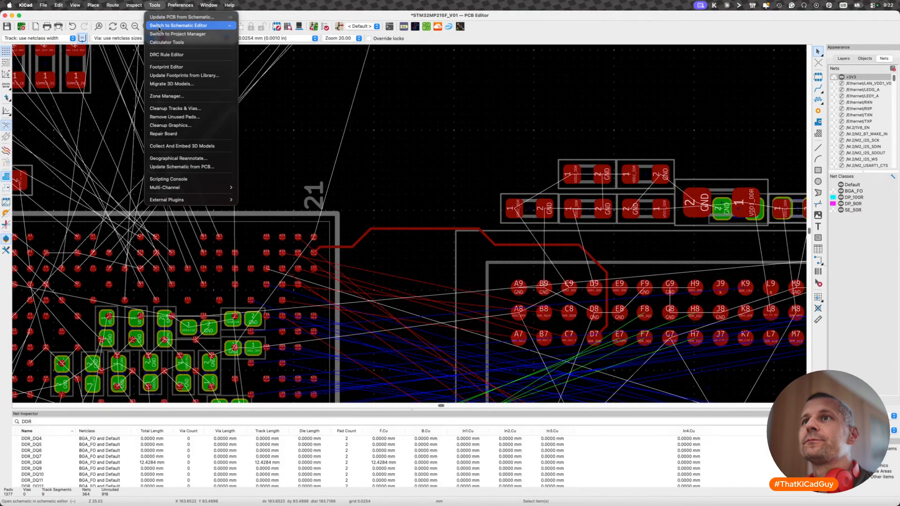
mouse_move(134, 5)
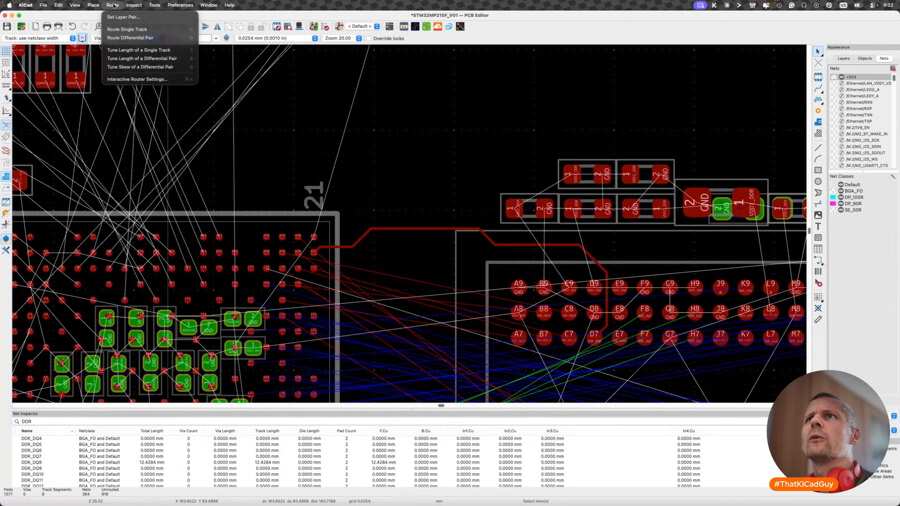
left_click(165, 53)
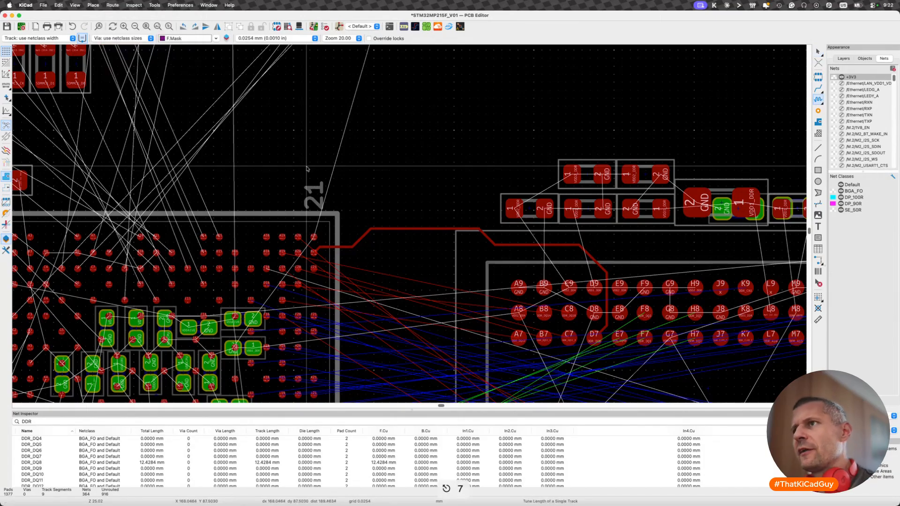
left_click(426, 230)
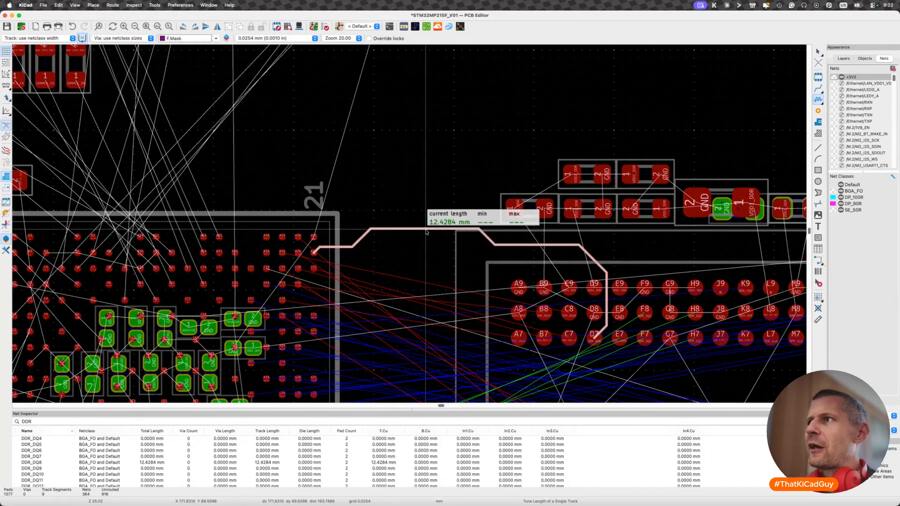
right_click(426, 232)
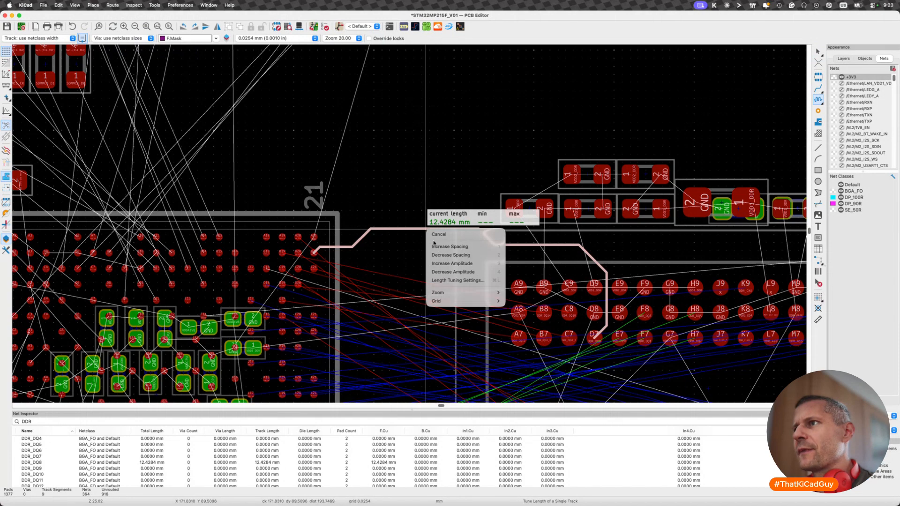
left_click(452, 281)
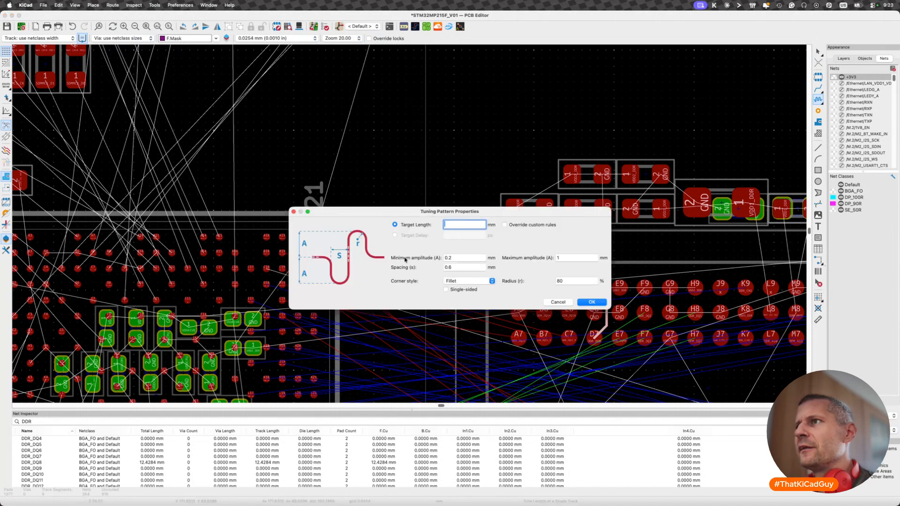
key("Escape")
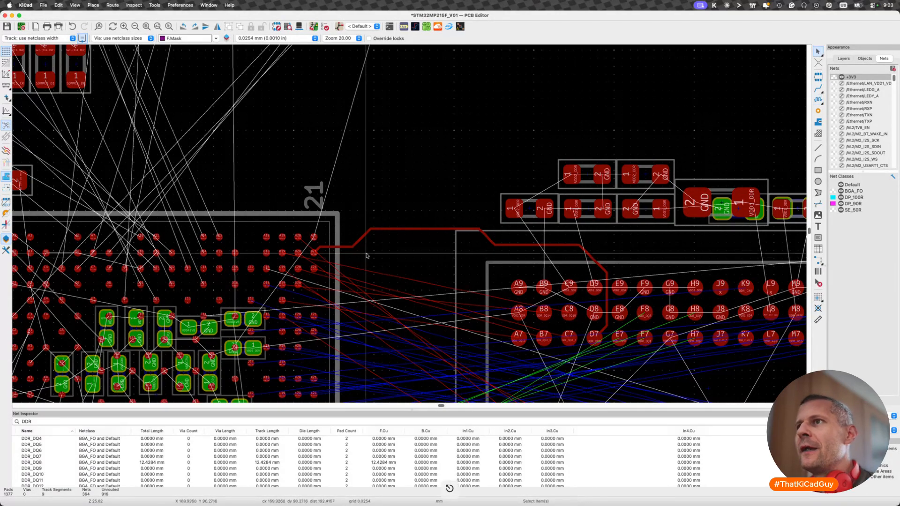
scroll(297, 236, "up", 4)
key("x")
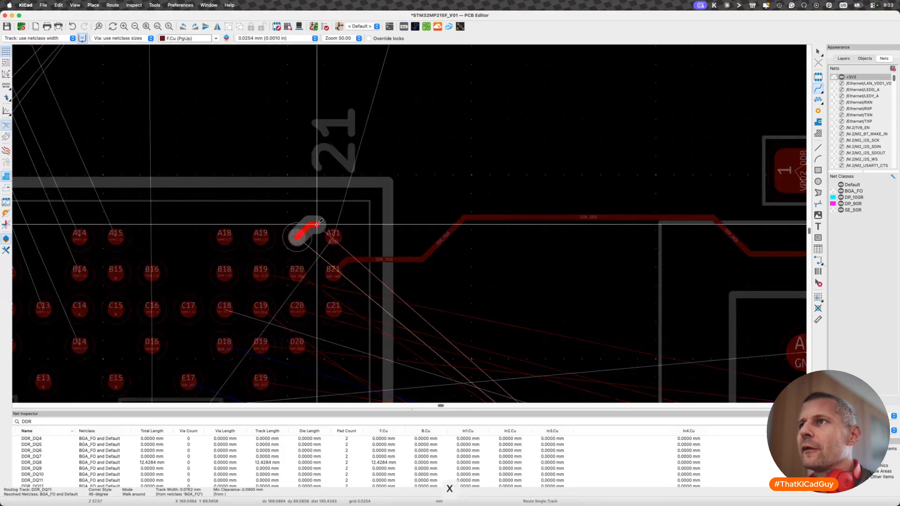
key("Escape")
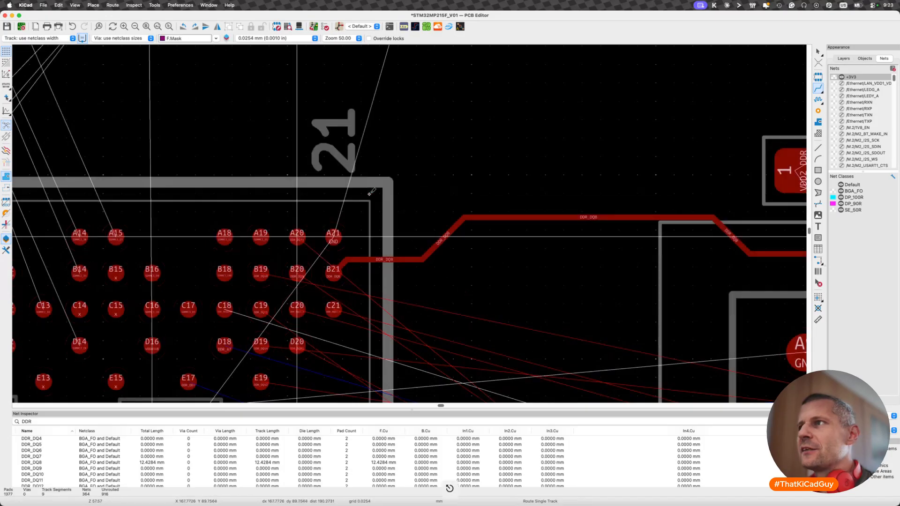
- Select the complete routed DDR_DQ8 connection from ball B21 to examine it, and clear the selection
key("Escape")
left_click(501, 218)
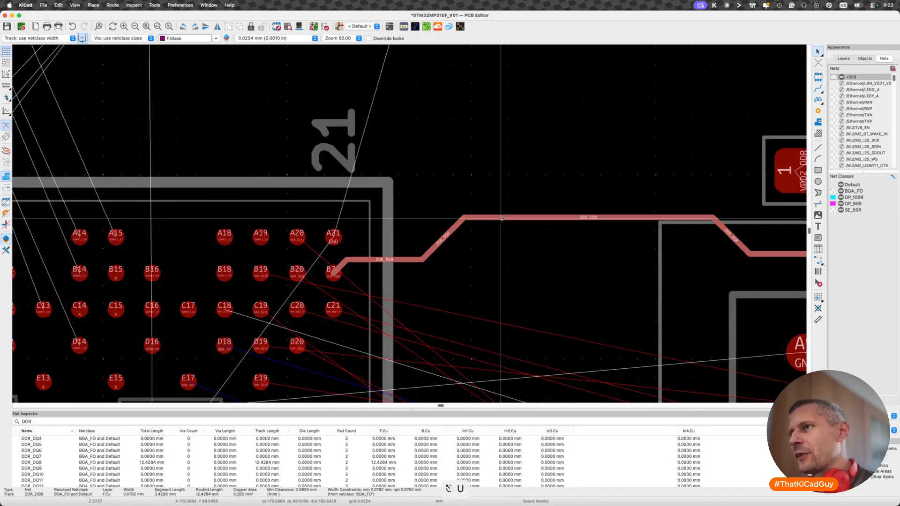
key("u")
scroll(502, 218, "down", 4)
key("Escape")
scroll(397, 223, "up", 4)
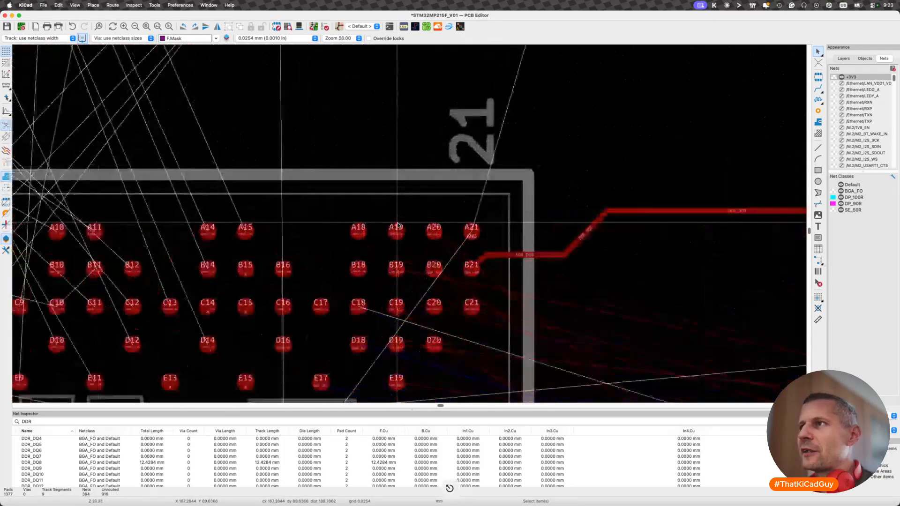
middle_click_drag(690, 244, 544, 242)
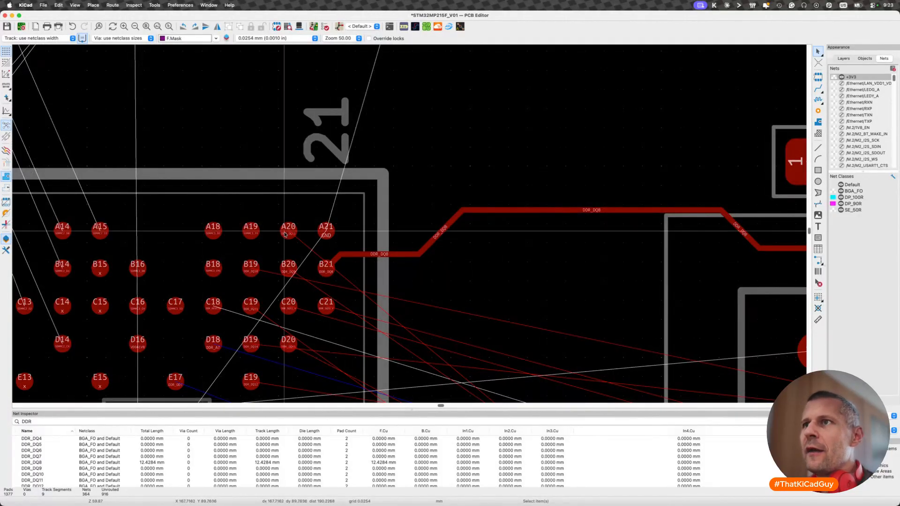
- Route a short DDR_DQ11 track from ball A20 past the processor's upper edge and read its length in the Net Inspector
key("x")
double_click(432, 158)
scroll(283, 267, "up", 3)
key("Escape")
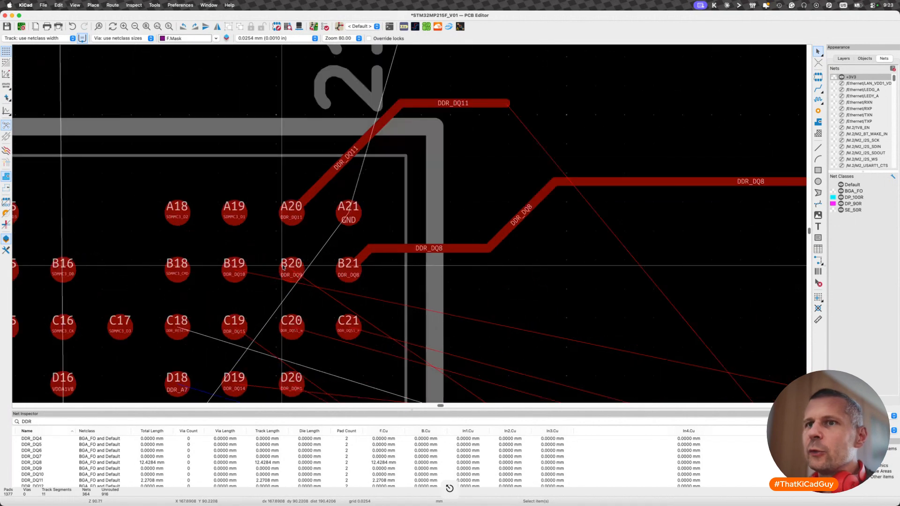
scroll(72, 469, "down", 2)
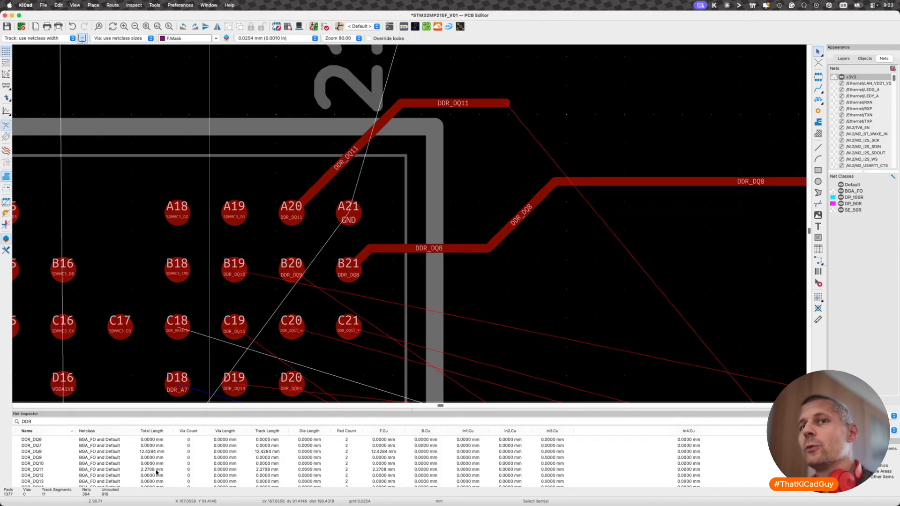
- Delete the complete DDR_DQ11 and DDR_DQ8 trial tracks and save the board
left_click(451, 104)
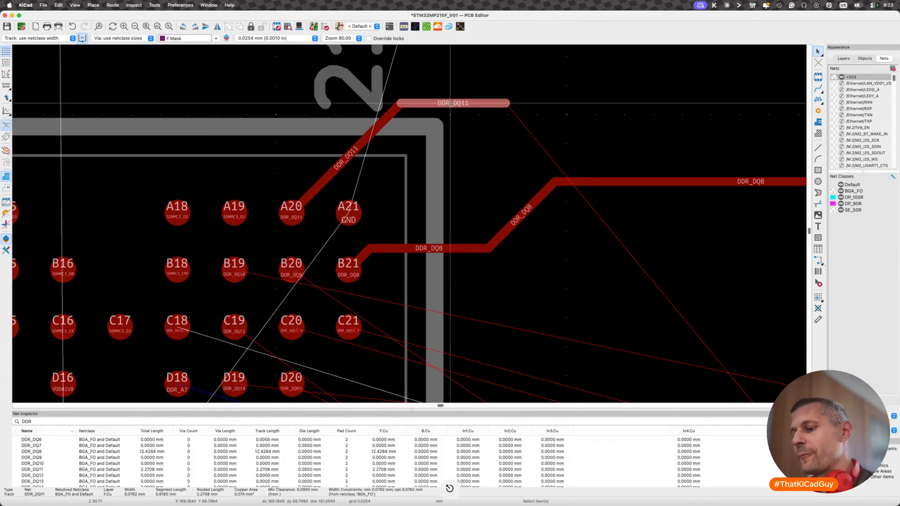
key("u")
key("BackSpace")
left_click(520, 216)
key("u")
key("BackSpace")
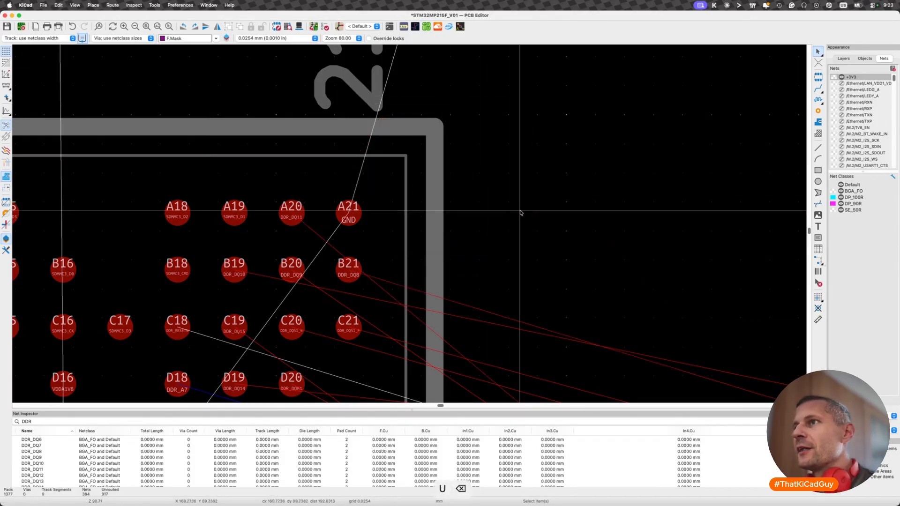
scroll(520, 212, "down", 3)
scroll(520, 212, "left", 3)
key("super+s")
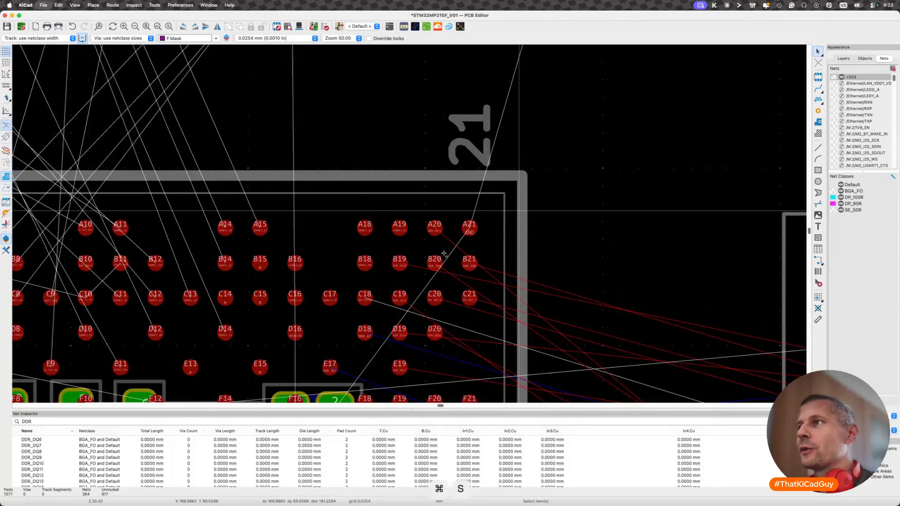
- Route a short diagonal GND track from processor corner ball A1, end it with a via, and select the via
scroll(448, 253, "up", 3)
scroll(449, 253, "down", 5)
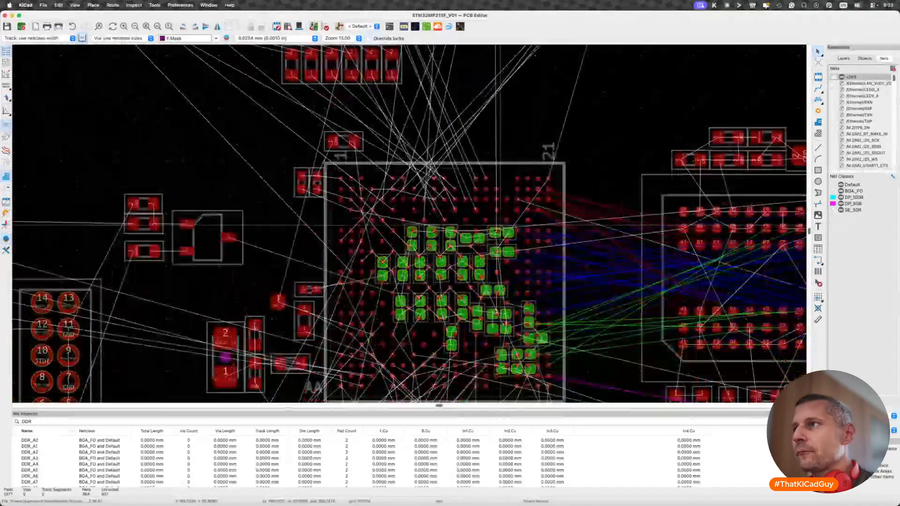
scroll(500, 225, "down", 2)
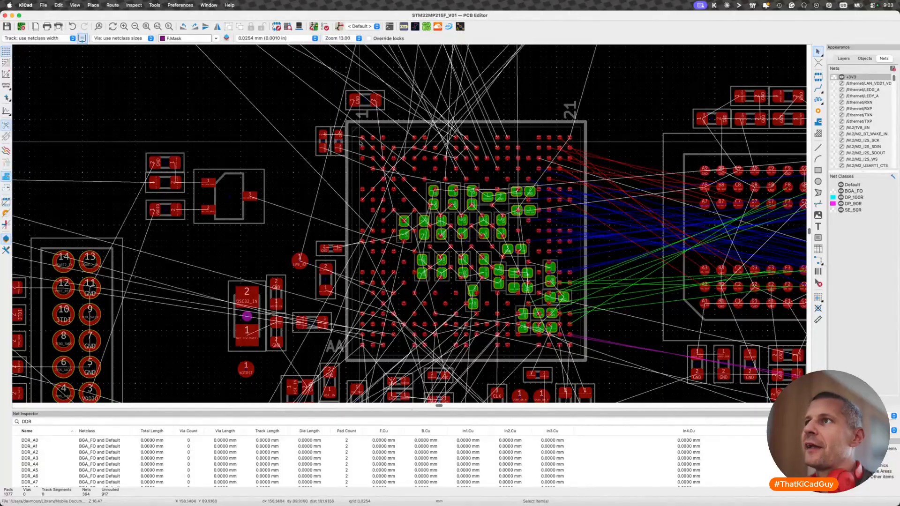
scroll(363, 139, "up", 3)
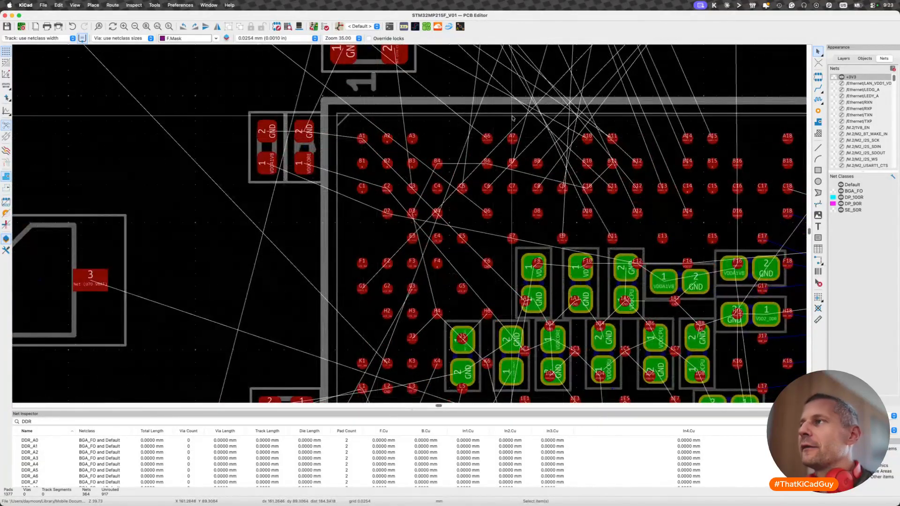
scroll(513, 119, "down", 3)
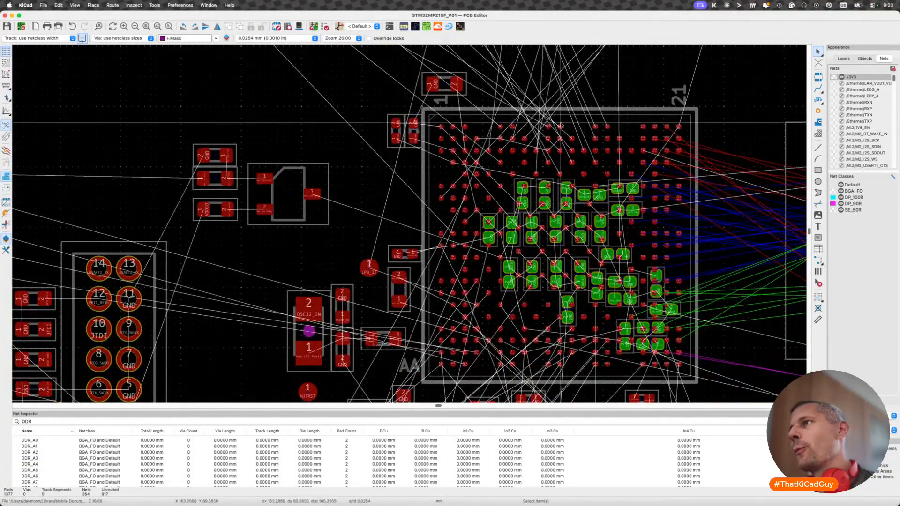
scroll(468, 133, "up", 2)
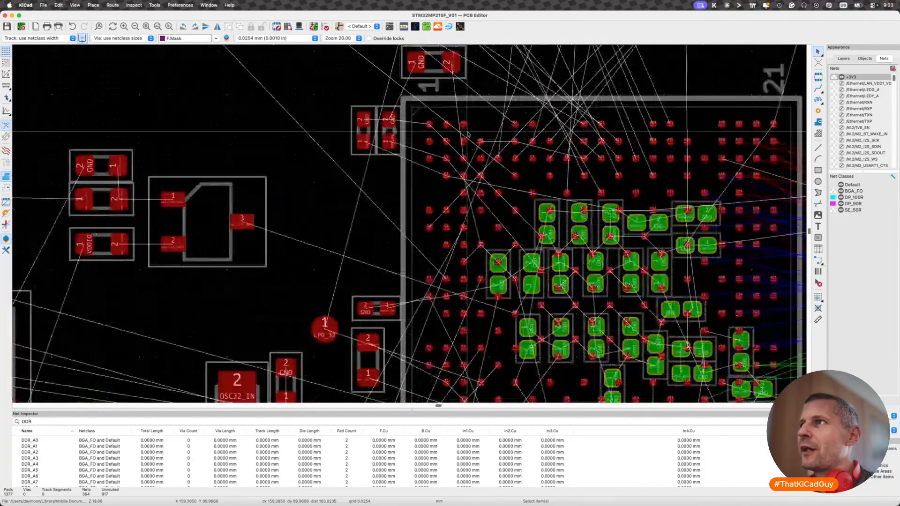
key("x")
scroll(420, 117, "up", 4)
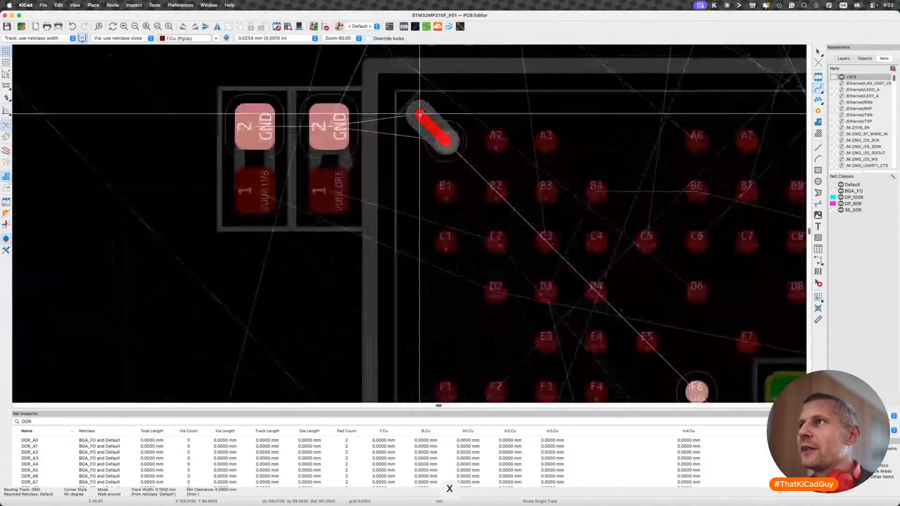
key("v")
double_click(420, 114)
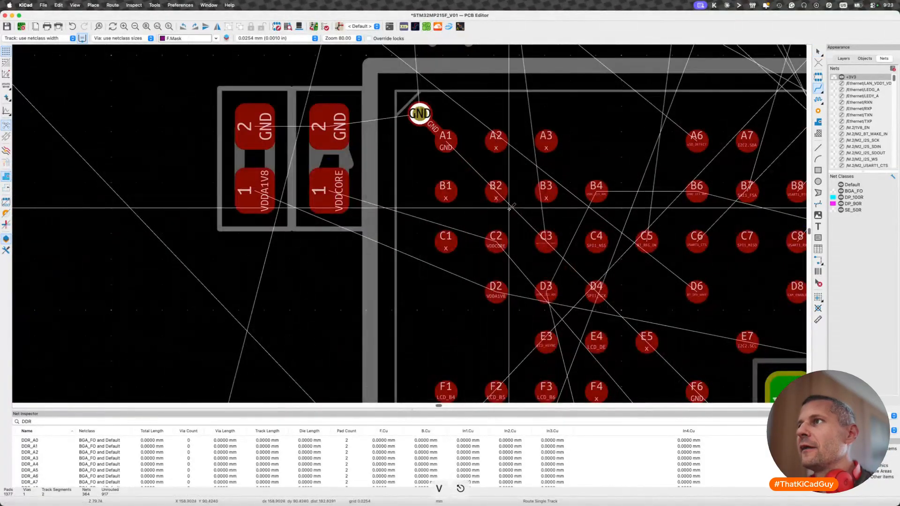
key("Escape")
left_click(419, 110)
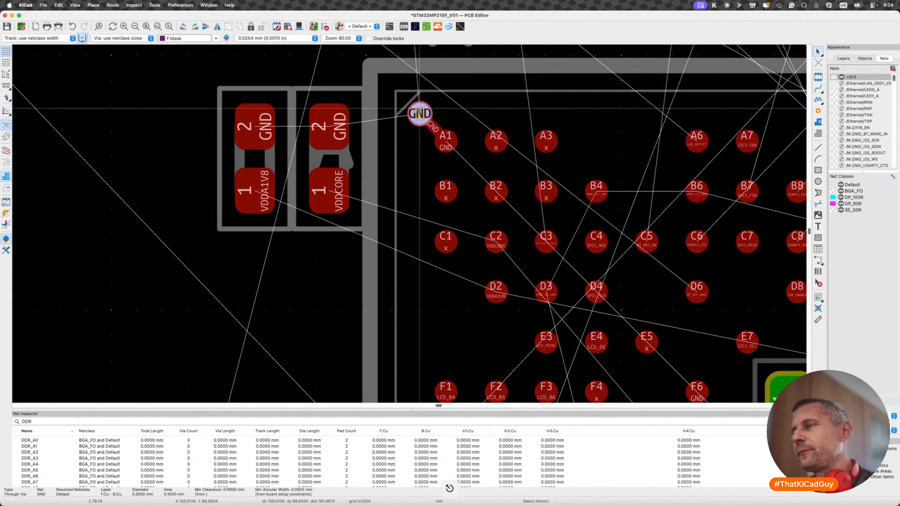
- Try outward GND fanout tracks at the processor's other corner balls, cancel them, and save the board
scroll(419, 112, "down", 6)
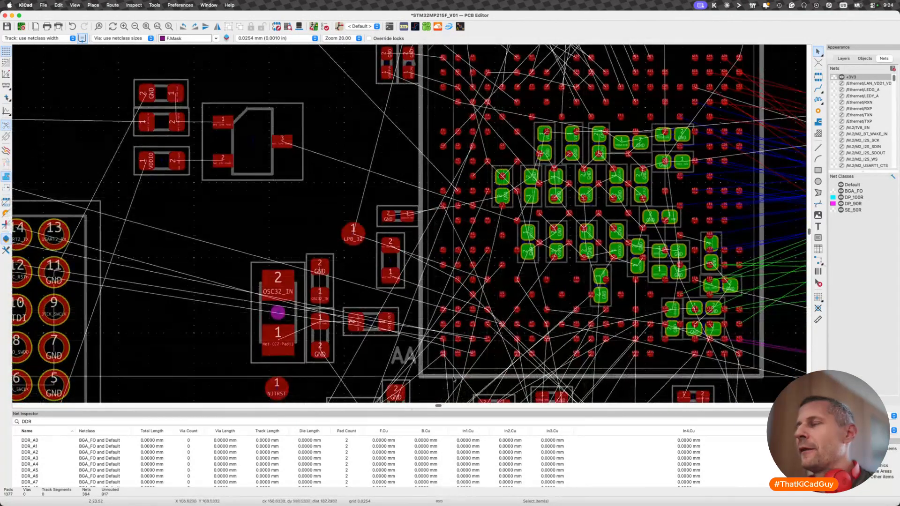
key("x")
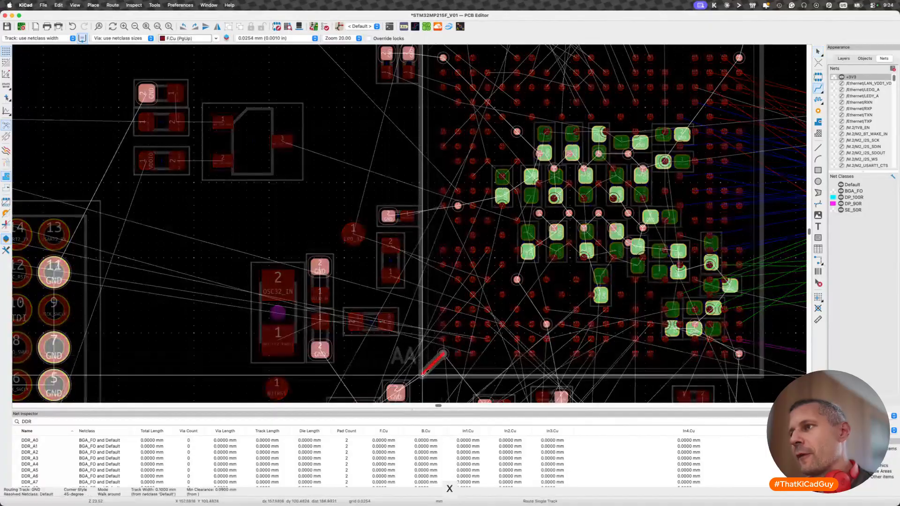
key("Escape")
middle_click_drag(651, 283, 442, 267)
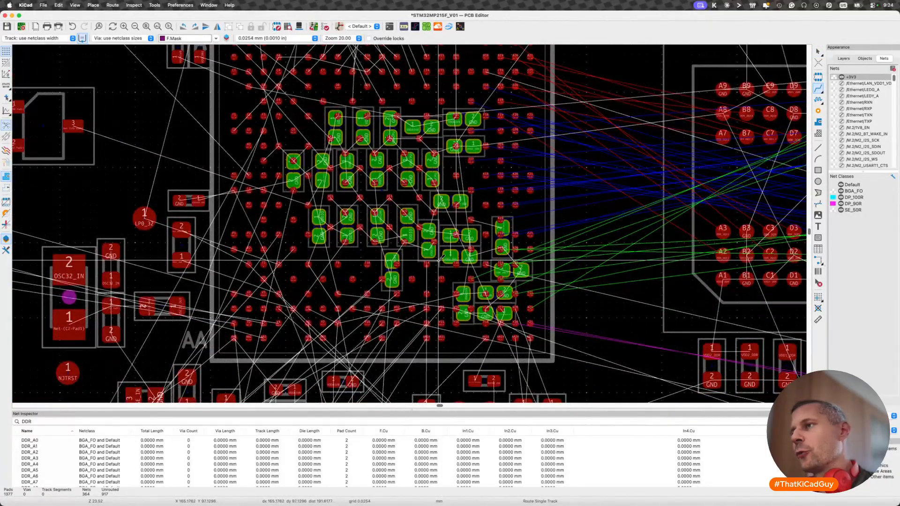
left_click(530, 337)
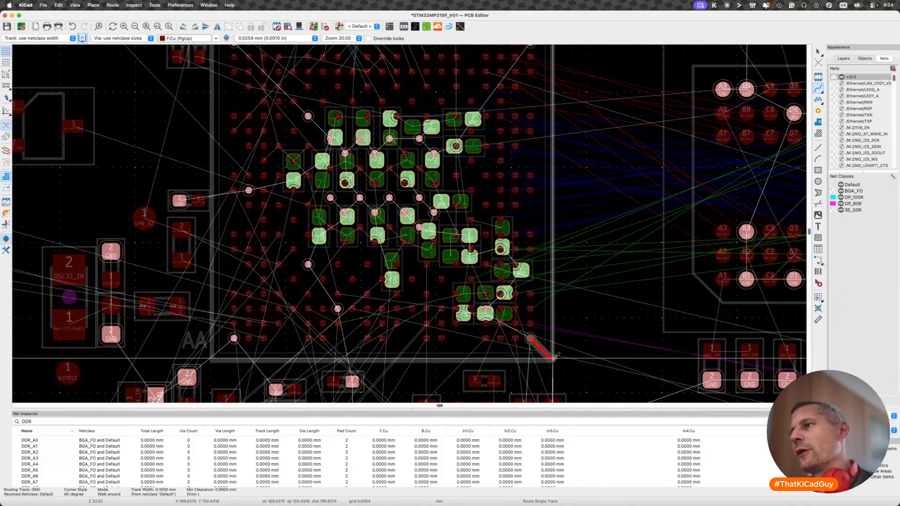
key("Escape")
scroll(484, 179, "up", 5)
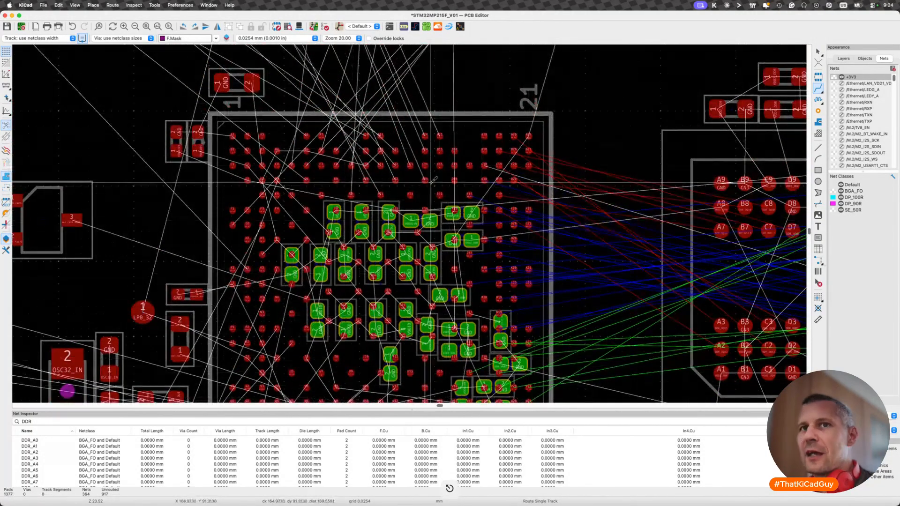
left_click(529, 136)
key("Escape")
key("super+s")
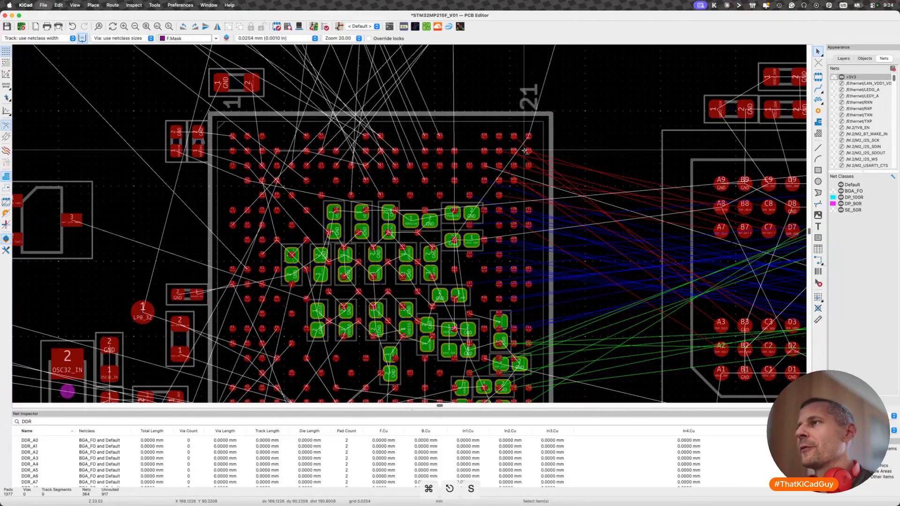
- Route DDR_DQ10 from ball B19 between A18 and A19 and along the top of row A past ball A21
scroll(525, 150, "up", 5)
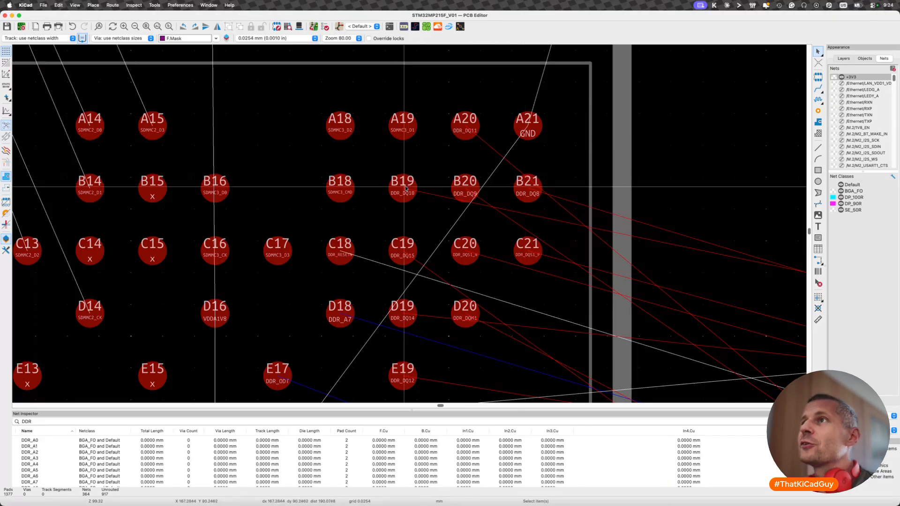
key("x")
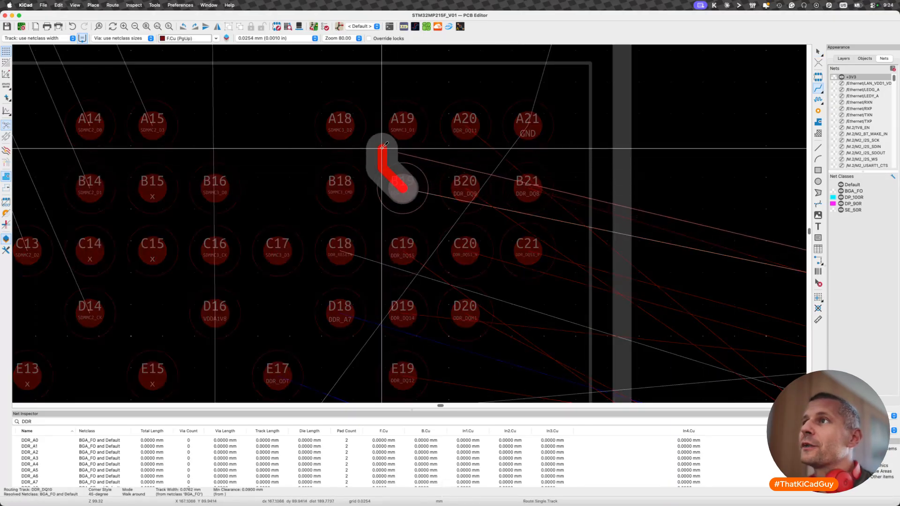
left_click(417, 107)
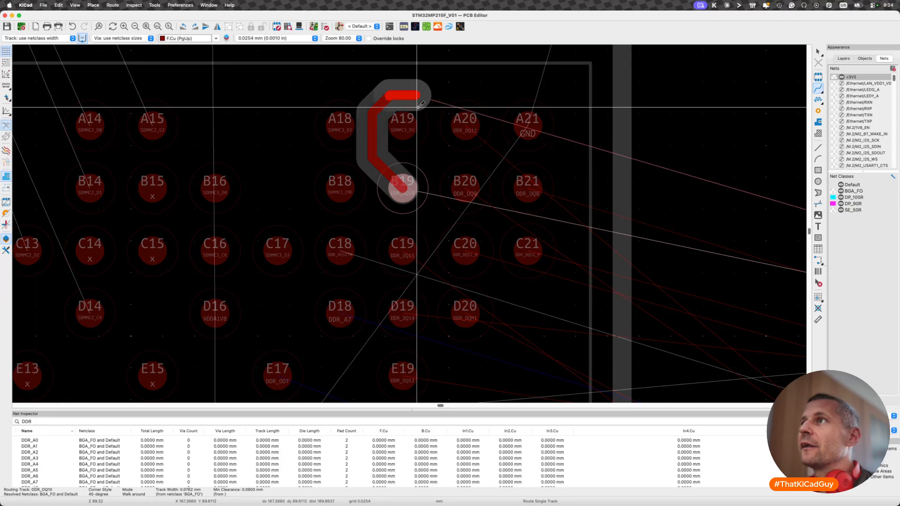
double_click(557, 99)
key("Escape")
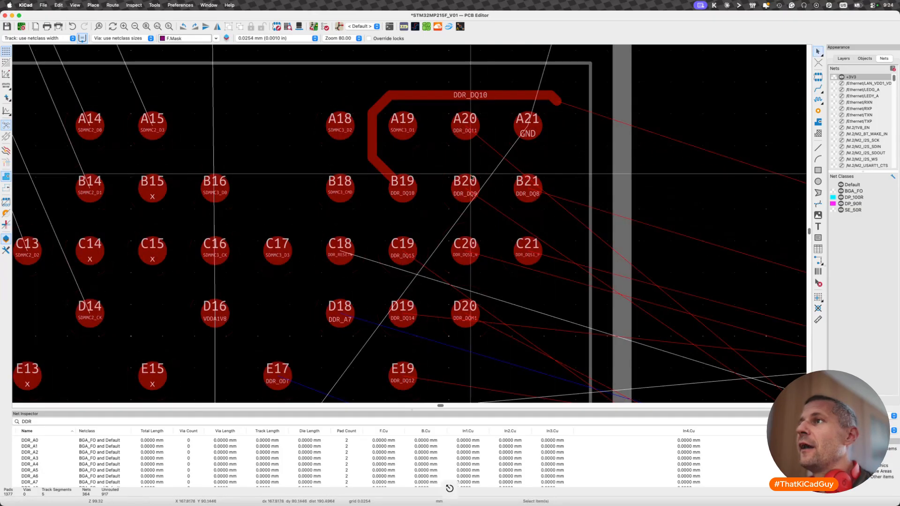
- Try routing DDR_DQ9 from ball B20 below B21, cancel it, and delete DDR_DQ10's horizontal segment above row A
key("x")
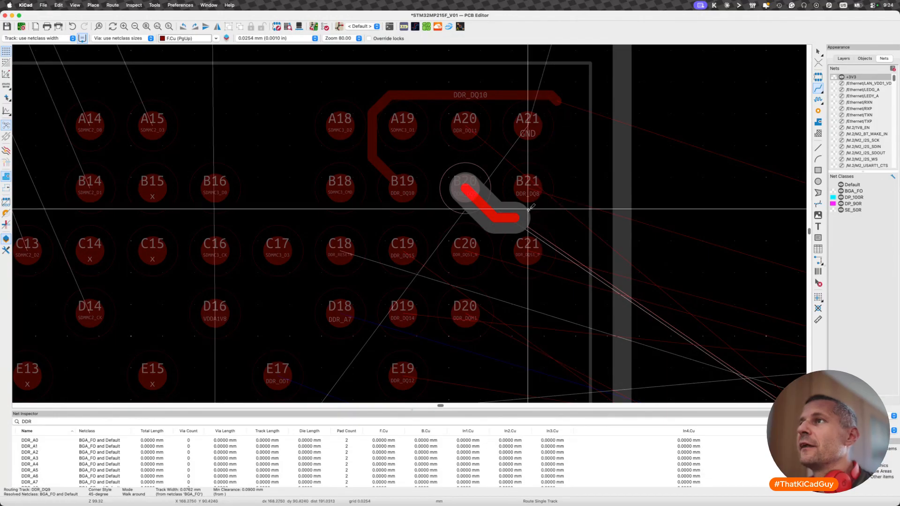
key("Escape")
left_click(544, 95)
key("BackSpace")
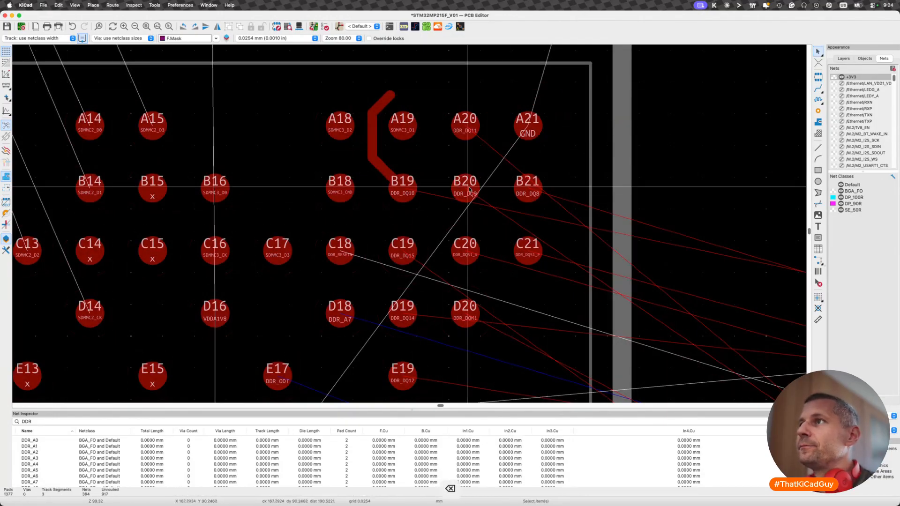
- Route DDR_DQ9 from ball B20 up between A19 and A20, and extend DDR_DQ10 around its upper end
key("x")
left_click(437, 72)
key("Escape")
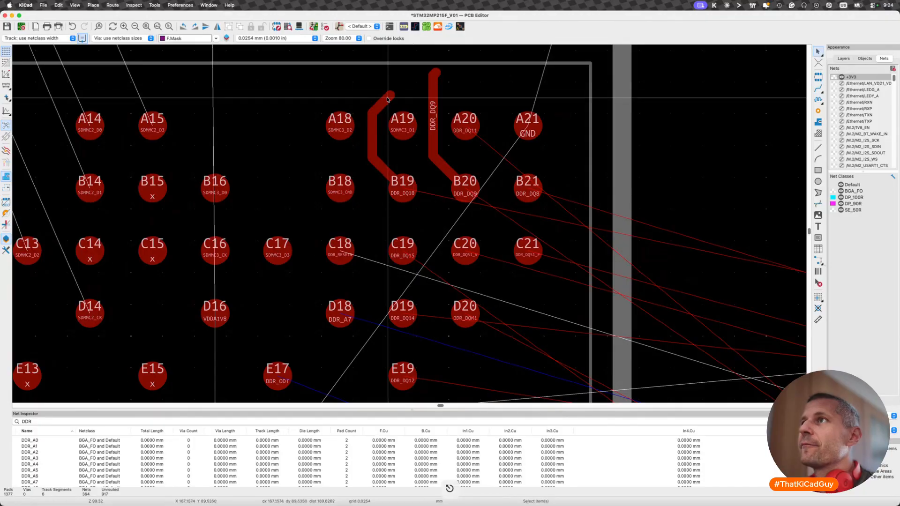
key("x")
left_click(459, 57)
key("Escape")
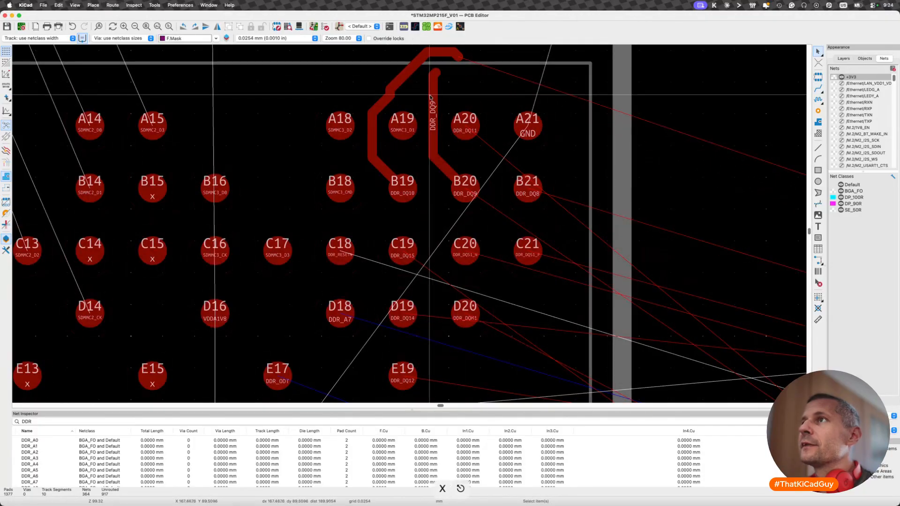
- Try to fan out SDMMC3_D1 from enclosed ball A19 with a via, and cancel the track
key("x")
key("v")
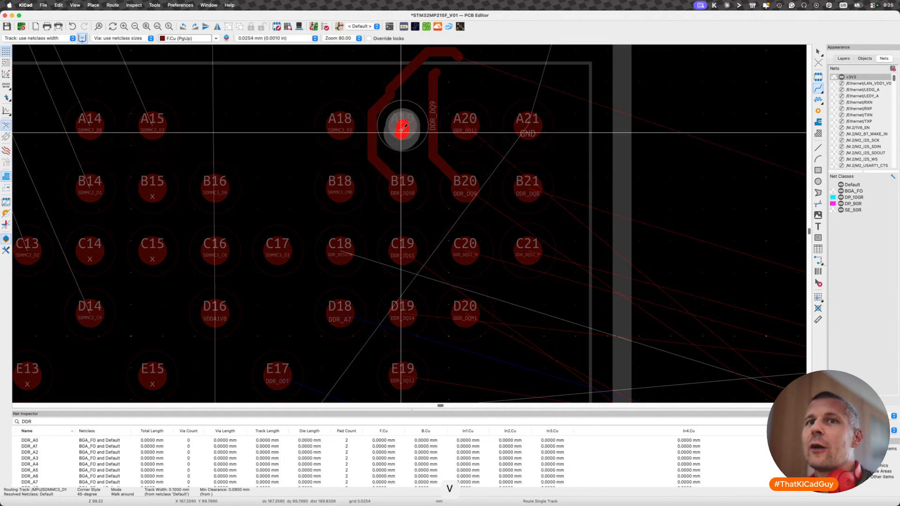
key("Escape")
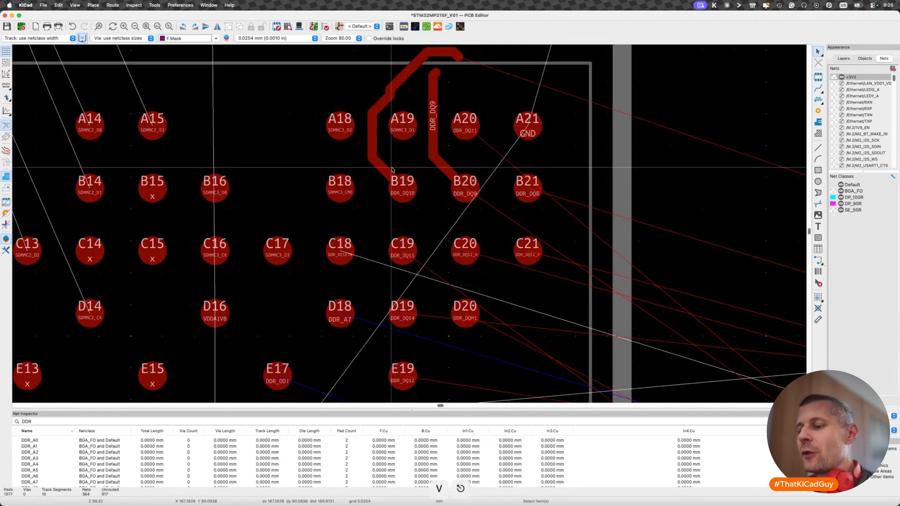
- Remove the complete DDR_DQ10 and DDR_DQ9 trial tracks from balls B19 and B20
key("super+z")
left_click(388, 171)
key("u")
key("BackSpace")
left_click(437, 134)
key("u")
key("BackSpace")
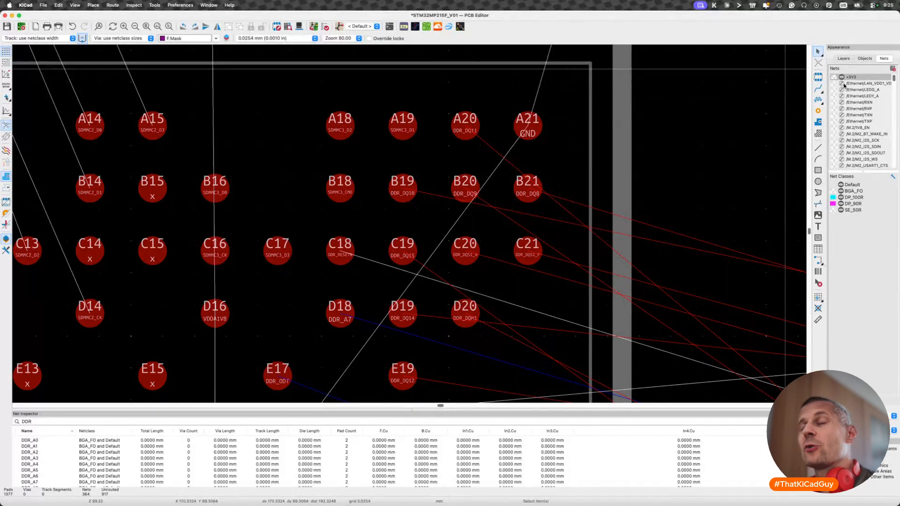
scroll(662, 158, "down", 5)
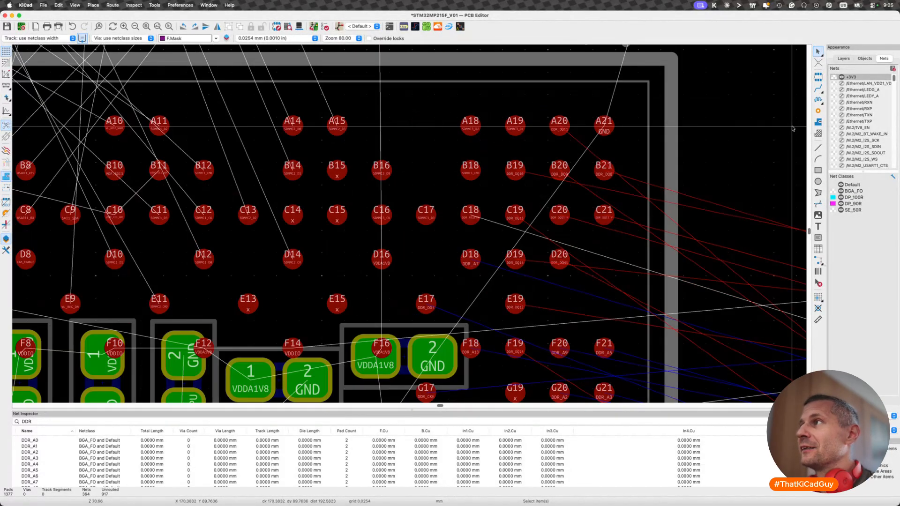
scroll(662, 159, "down", 6)
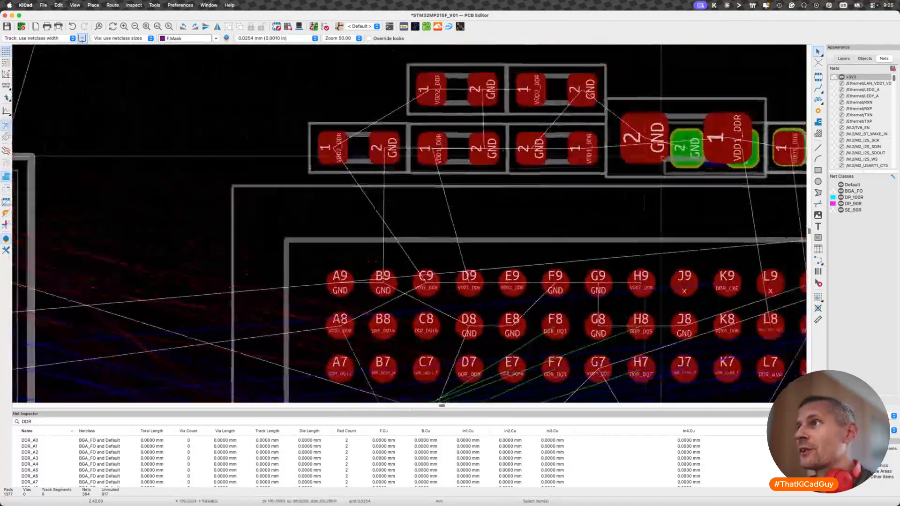
- Review the fanout and length-matching notes beside the board, and inspect the DDR balls near the processor's A21 corner
scroll(662, 158, "down", 5)
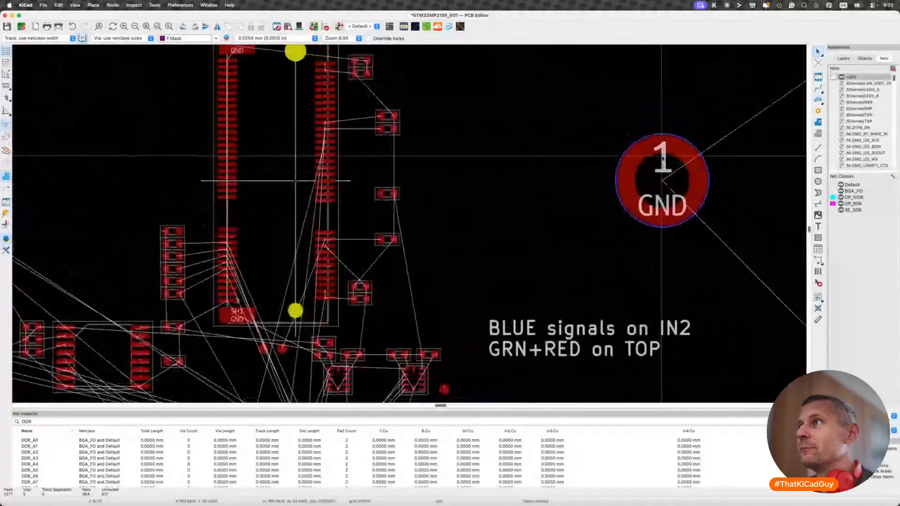
scroll(662, 158, "up", 5)
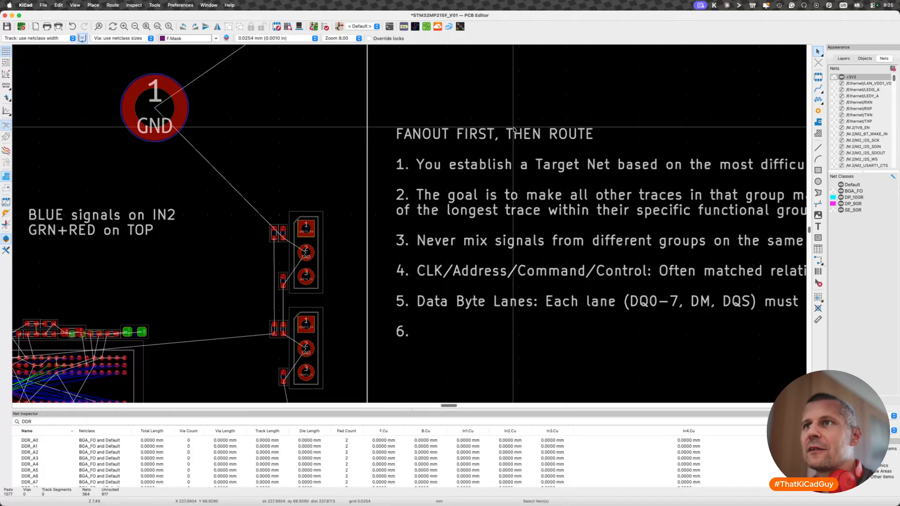
scroll(341, 195, "left", 5)
scroll(342, 195, "left", 8)
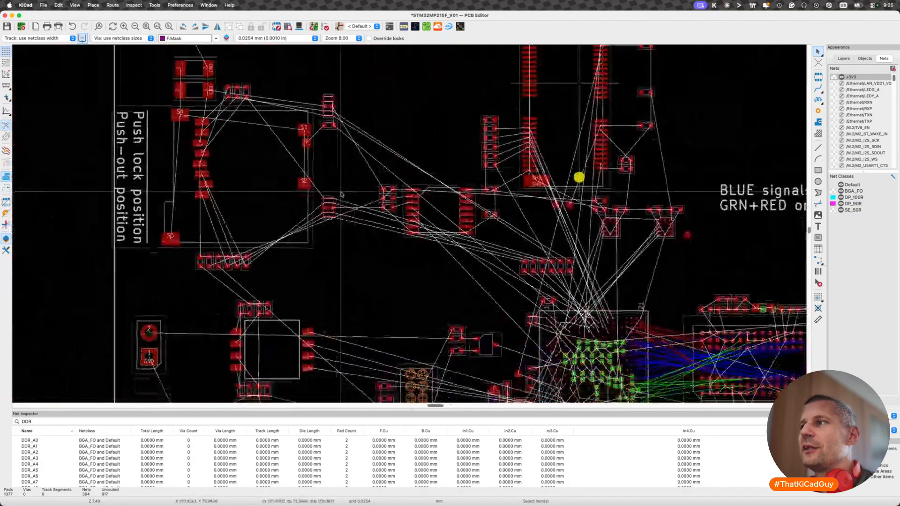
scroll(341, 194, "down", 3)
scroll(610, 194, "up", 3)
scroll(609, 195, "right", 4)
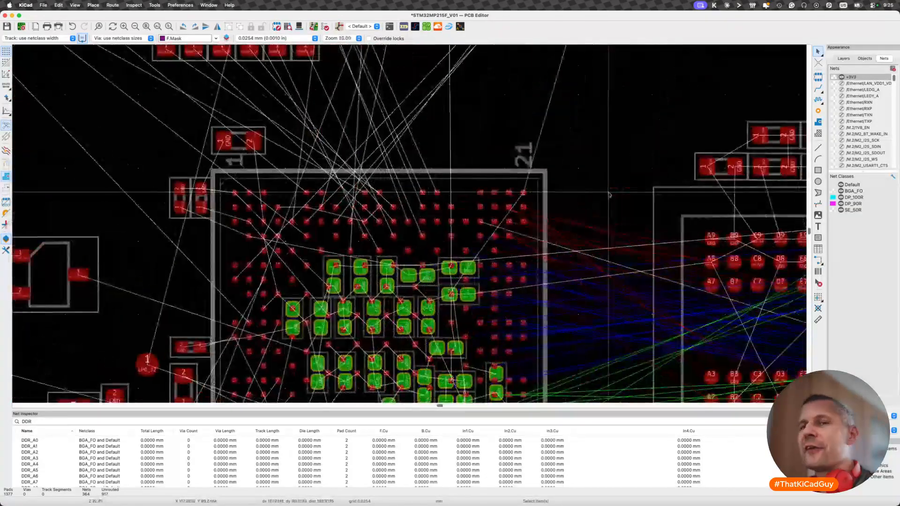
scroll(439, 225, "up", 5)
scroll(440, 226, "right", 5)
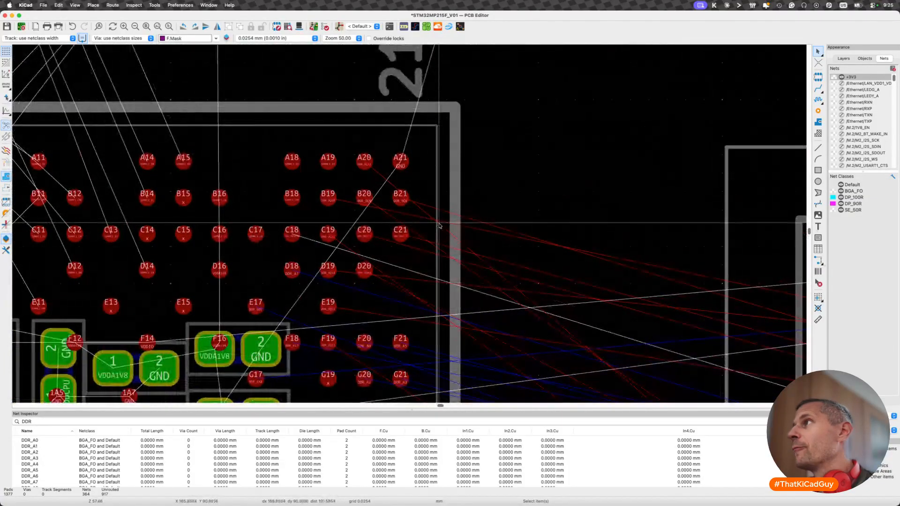
- Show the ratsnest lines of all nets on the board
right_click(854, 77)
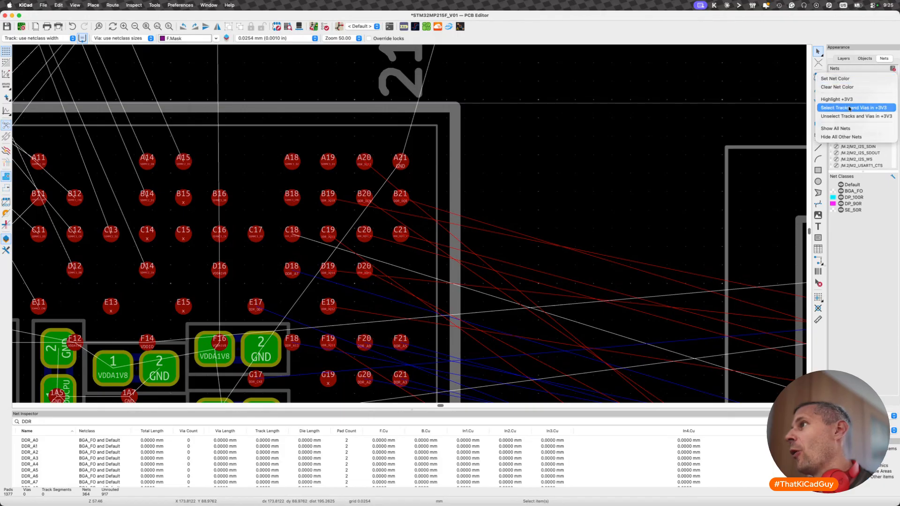
left_click(842, 129)
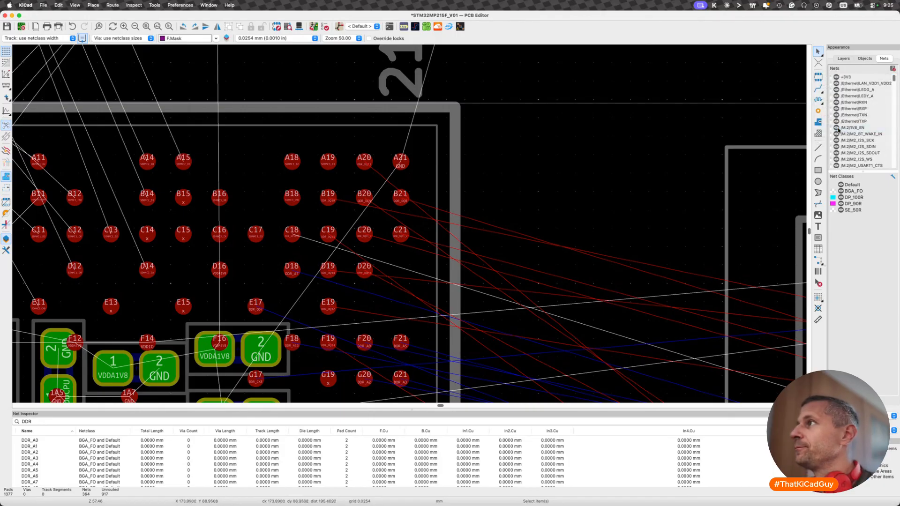
scroll(854, 136, "down", 3)
scroll(854, 136, "up", 10)
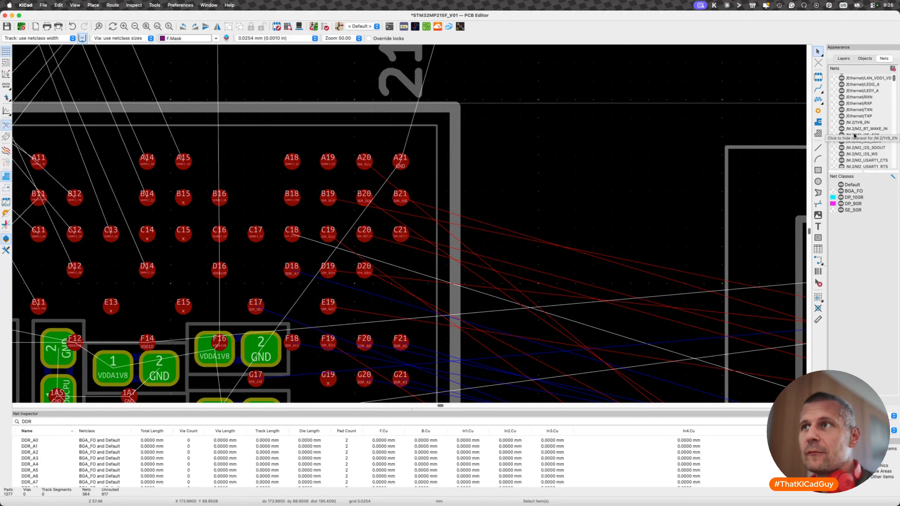
scroll(582, 193, "down", 5)
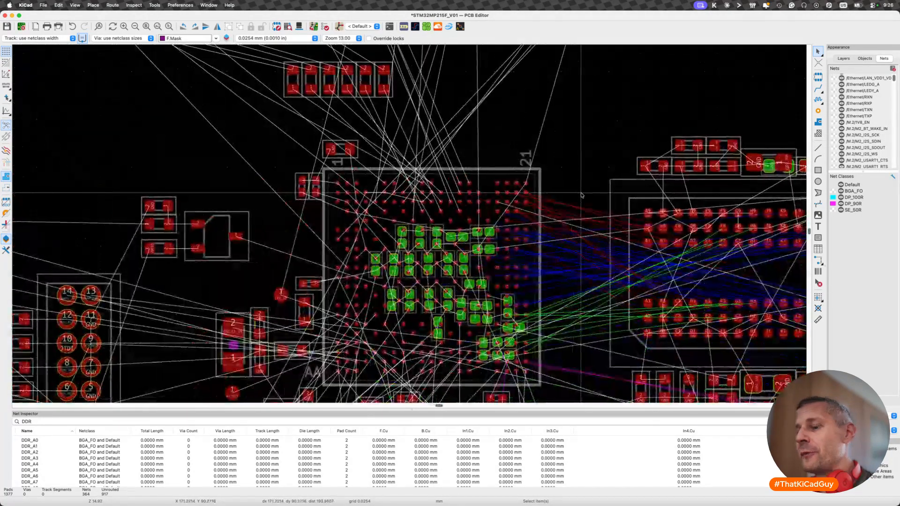
- Save the board file
key("shift+super+r")
key("shift+super+r")
key("super+s")
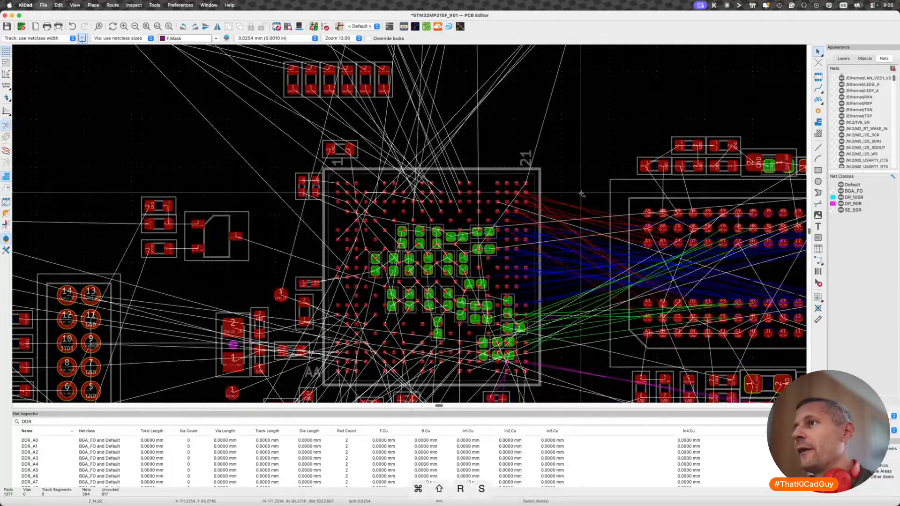
- Examine the unrouted DDR connections between the processor and the memory, along with the rest of the board's ratsnest
scroll(562, 190, "down", 8)
scroll(421, 206, "up", 5)
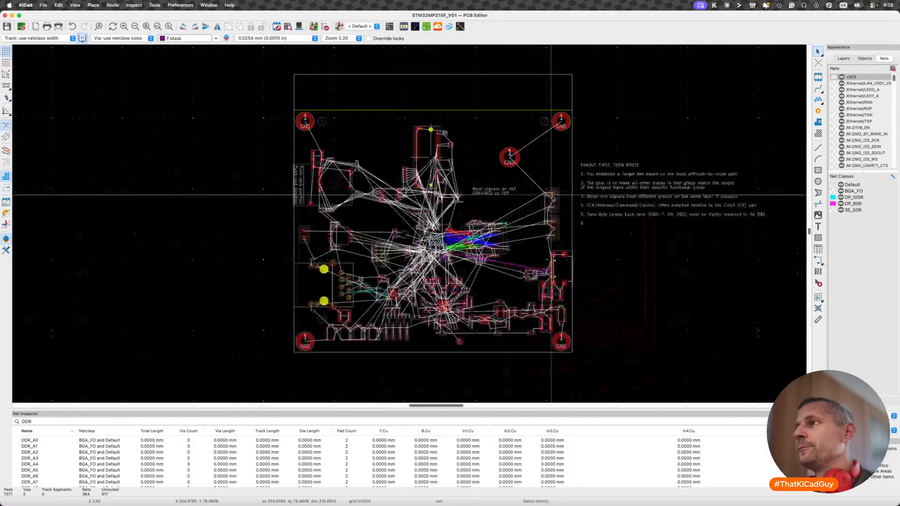
scroll(400, 244, "up", 4)
scroll(400, 245, "up", 1)
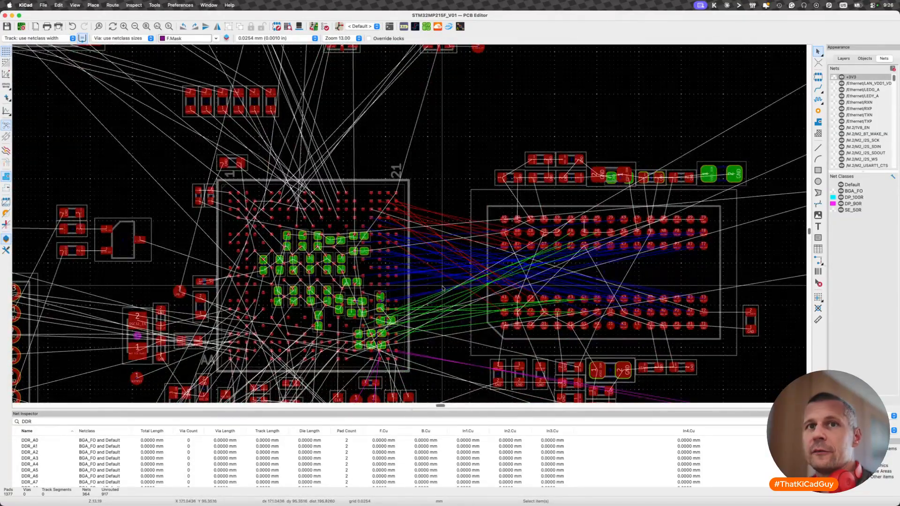
scroll(443, 288, "up", 5)
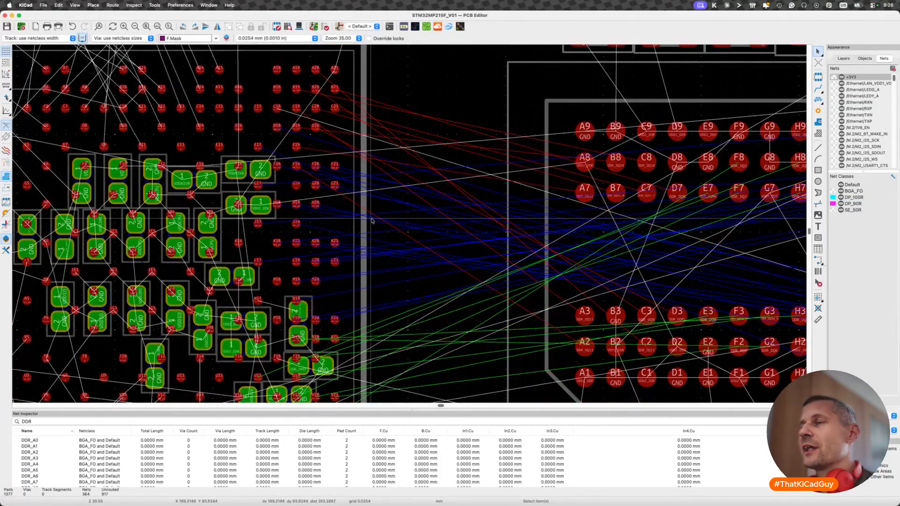
scroll(380, 210, "down", 10)
scroll(371, 219, "left", 3)
scroll(372, 219, "down", 2)
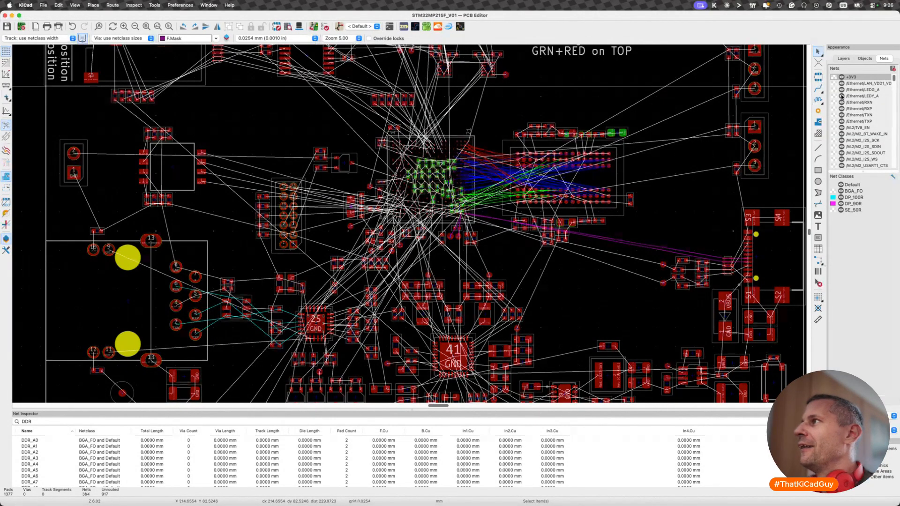
left_click(842, 96)
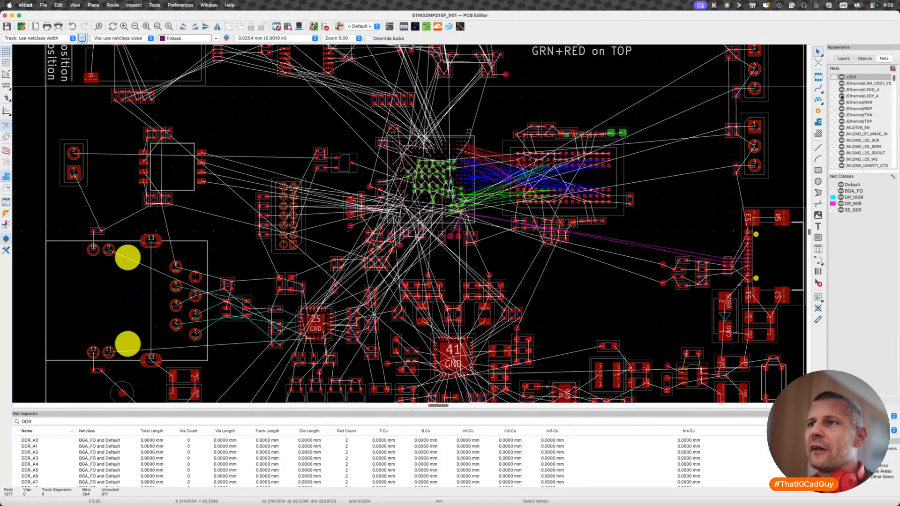
middle_click_drag(576, 240, 440, 245)
scroll(300, 141, "up", 5)
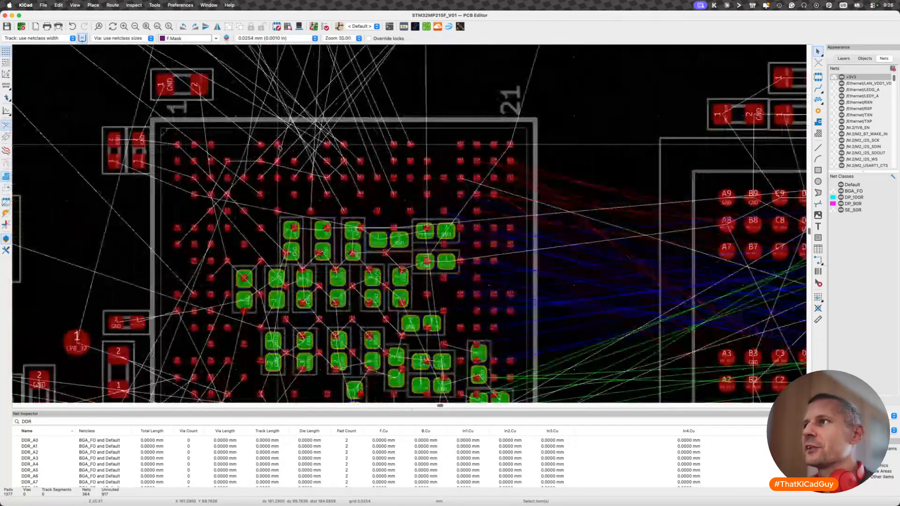
scroll(401, 218, "up", 5)
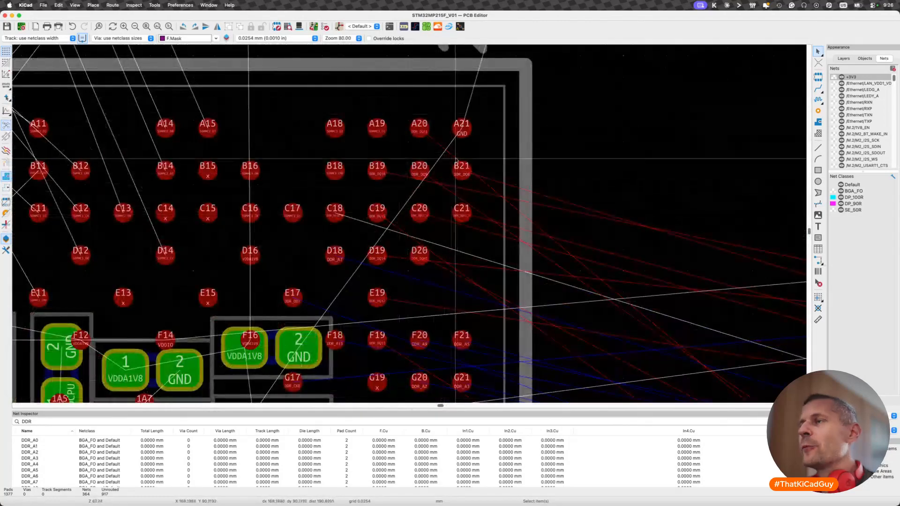
scroll(386, 223, "down", 5)
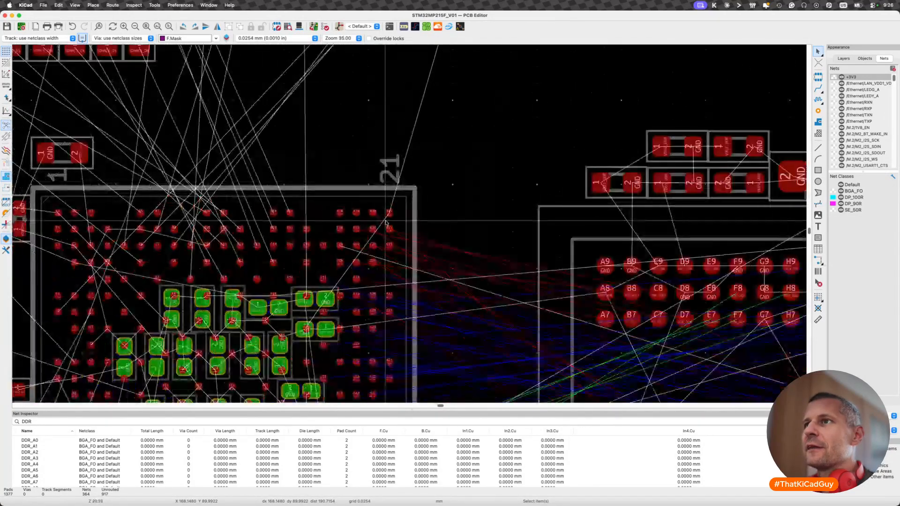
scroll(437, 328, "down", 2)
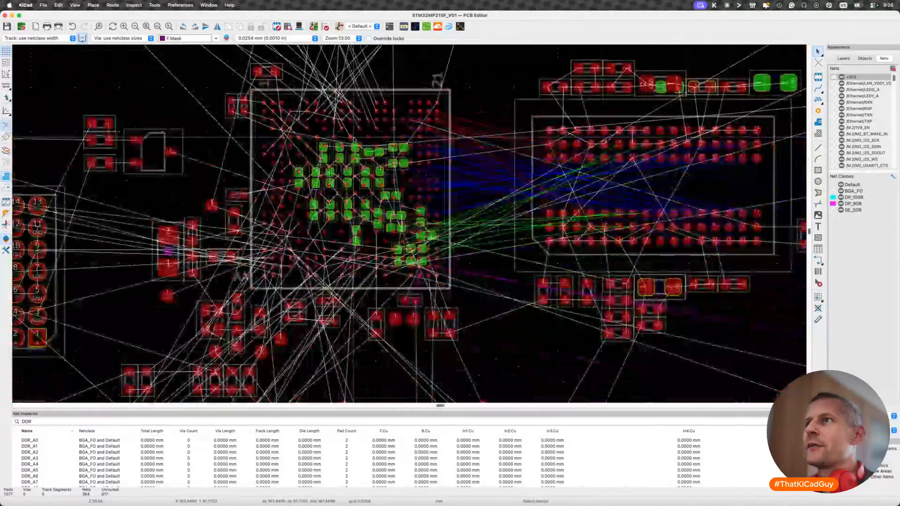
- Make F.Cu the active layer, and highlight the back-side capacitors under the processor's DDR side before clearing the selection
left_click_drag(437, 328, 474, 318)
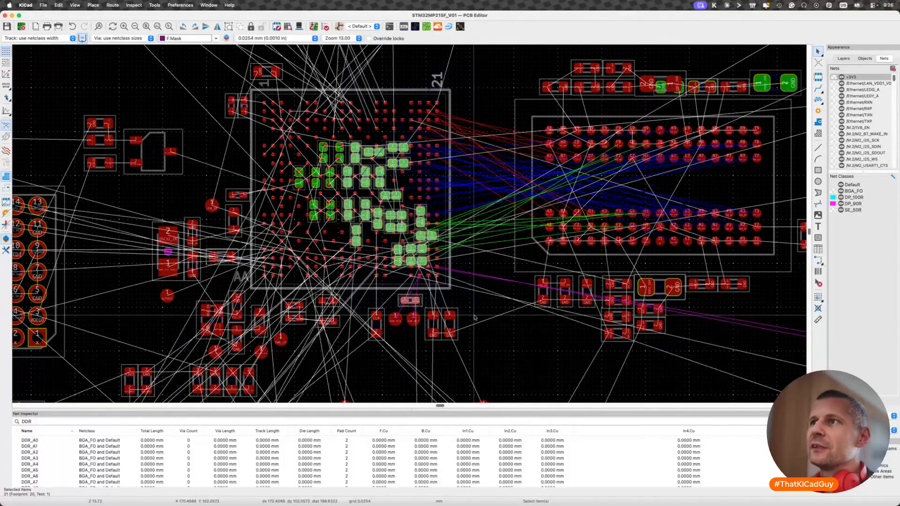
left_click(474, 318)
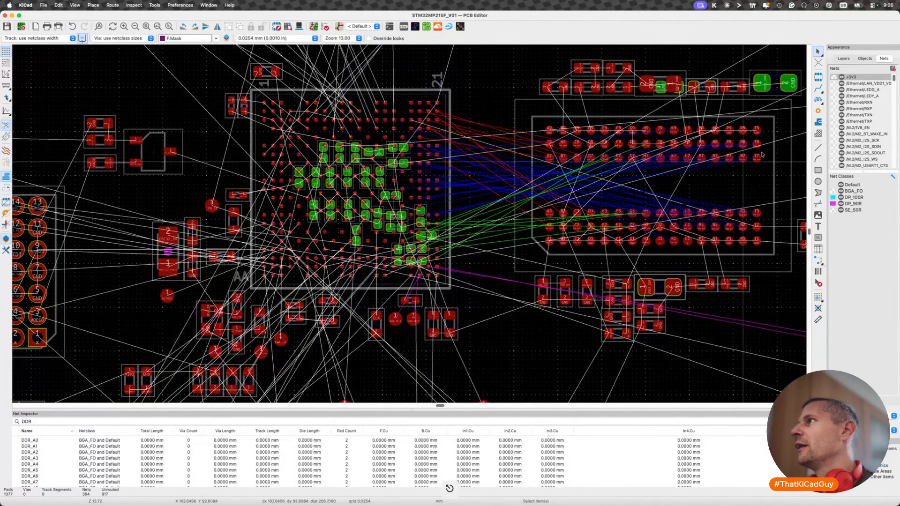
left_click(844, 58)
left_click(833, 73)
left_click(833, 69)
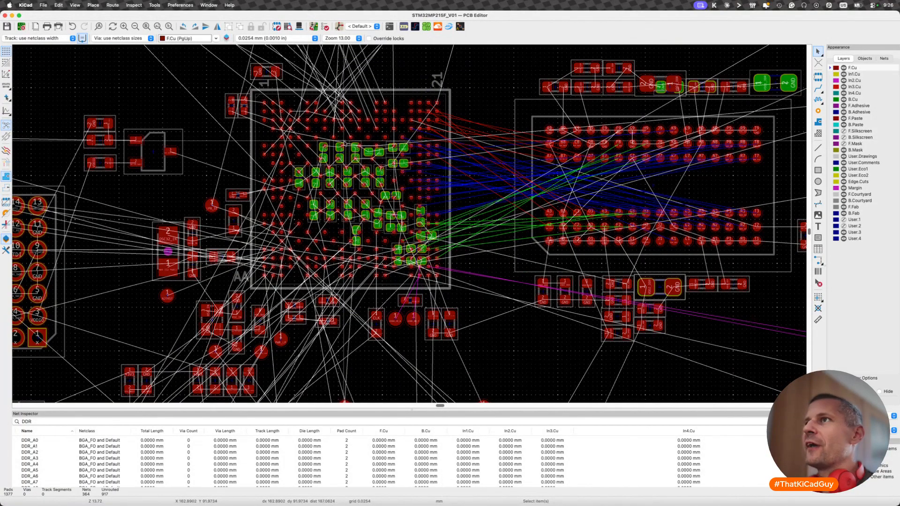
left_click_drag(357, 72, 476, 308)
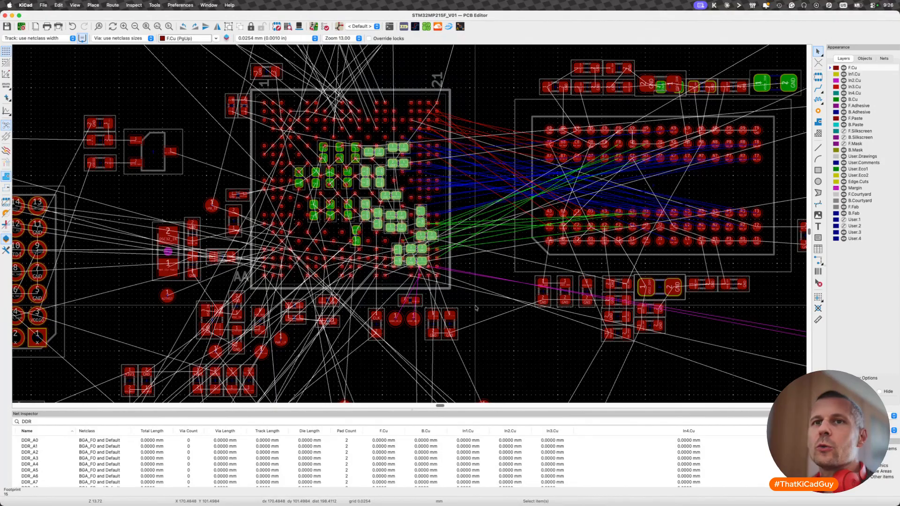
key("Escape")
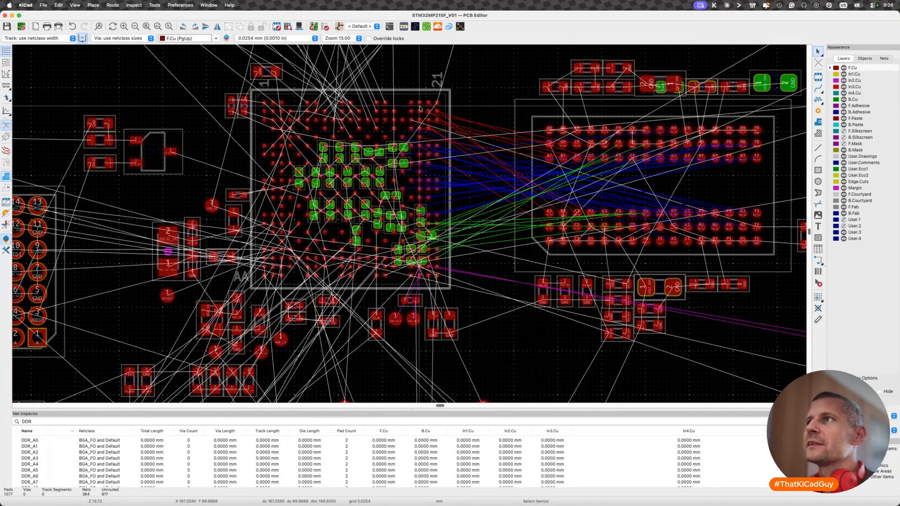
- Try a short diagonal GND fanout with a via outward from corner ball A21 on F.Cu
scroll(411, 123, "up", 6)
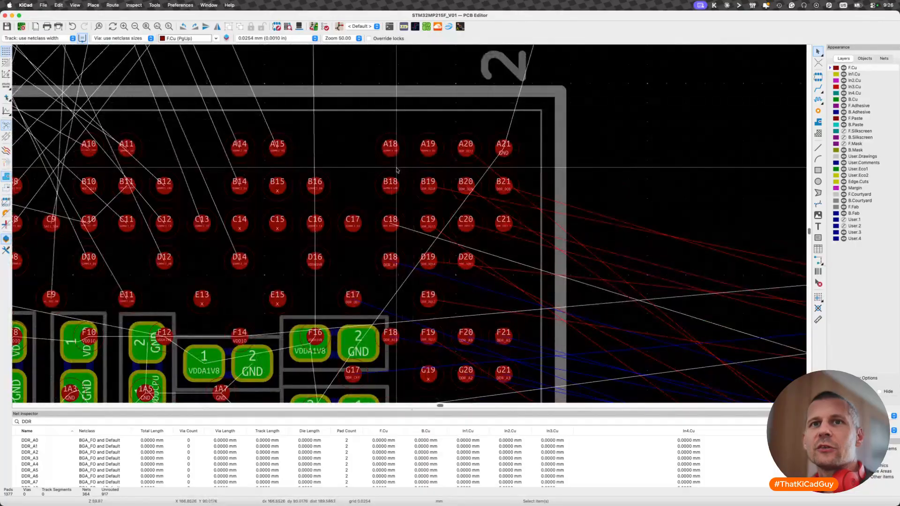
scroll(504, 143, "up", 4)
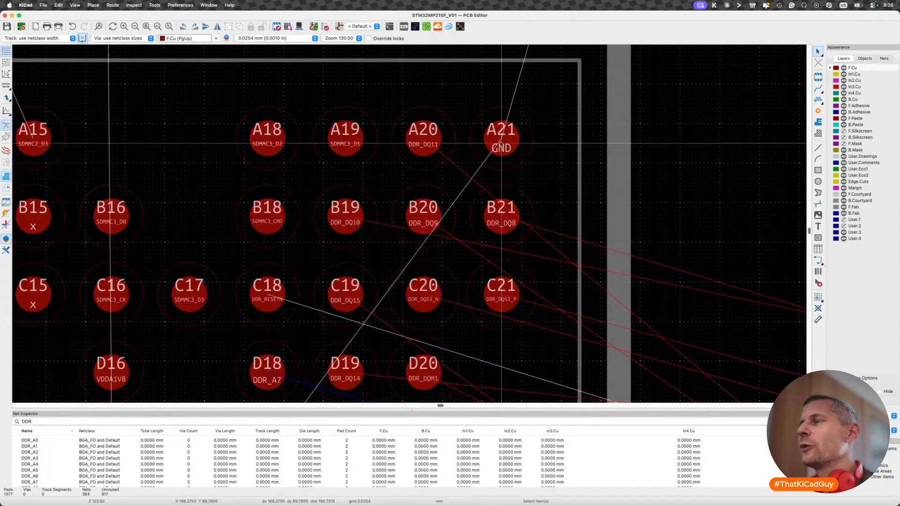
key("x")
key("v")
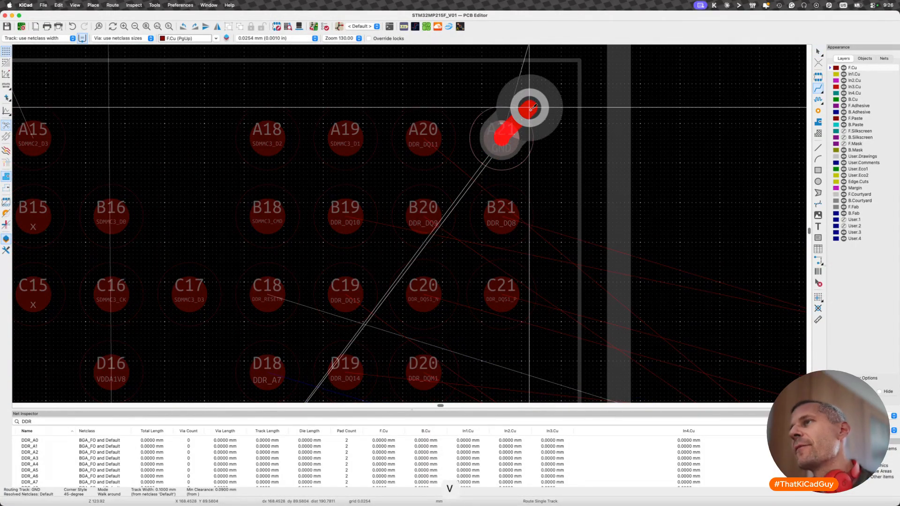
key("Escape")
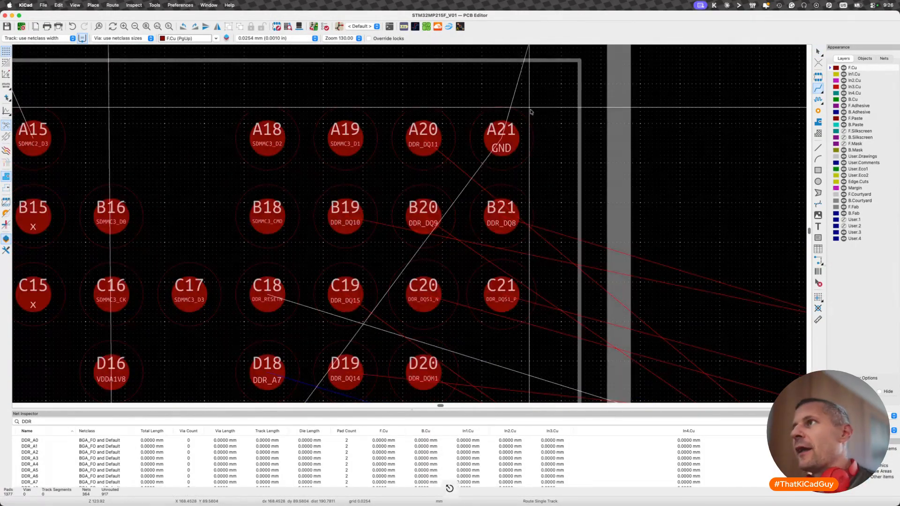
- Check the pre-defined track sizes and the net classes' track and via values in Board Setup
left_click(43, 5)
left_click(47, 103)
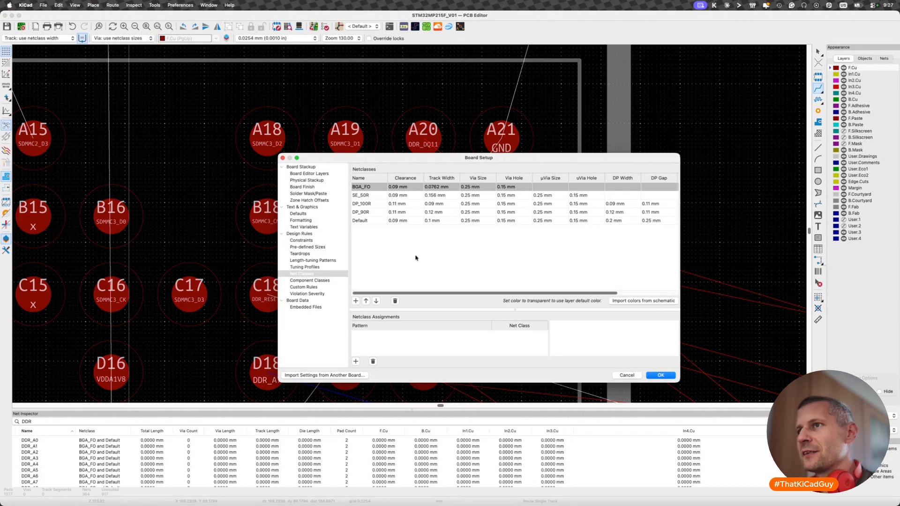
left_click(305, 247)
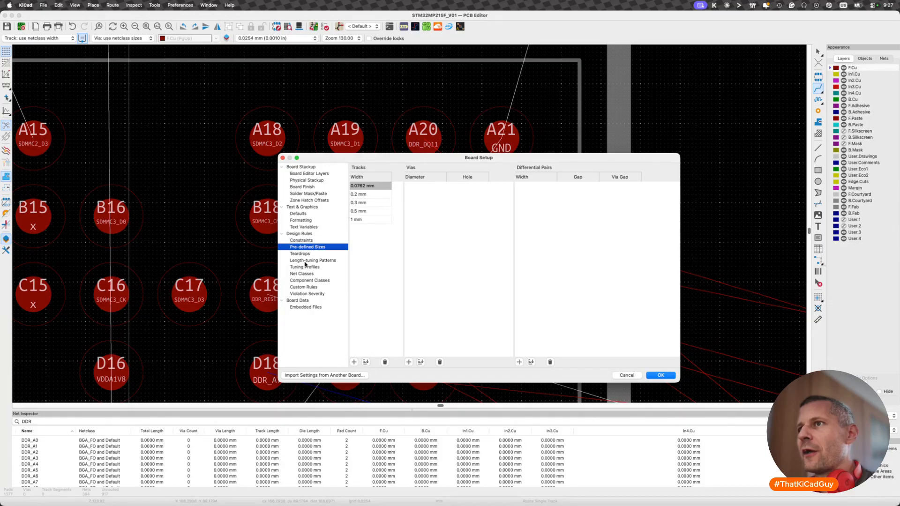
left_click(305, 274)
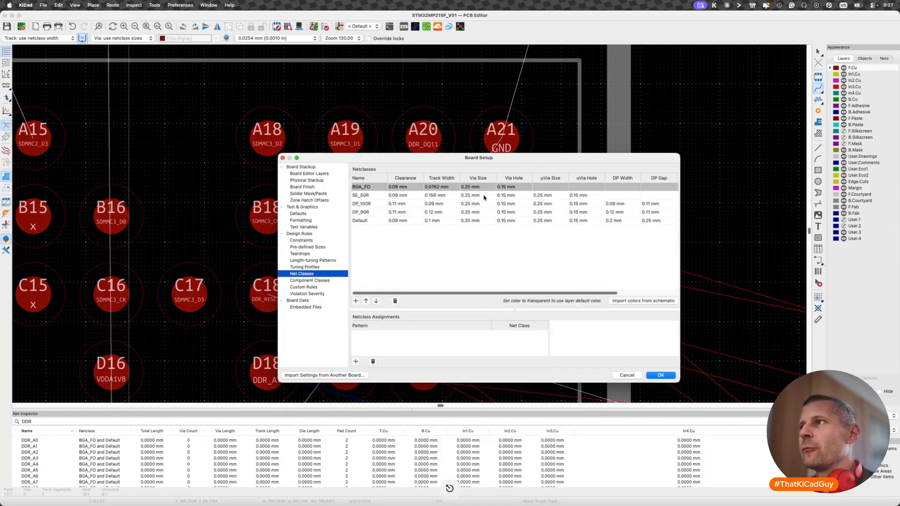
key("Escape")
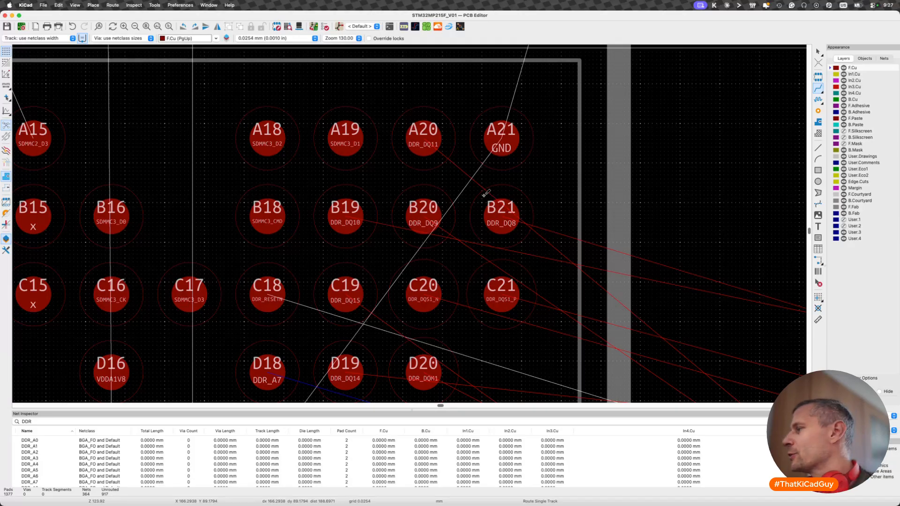
- Preview the diagonal GND track and via from ball A21 again, cancel it, and switch away from the PCB editor
left_click(518, 136)
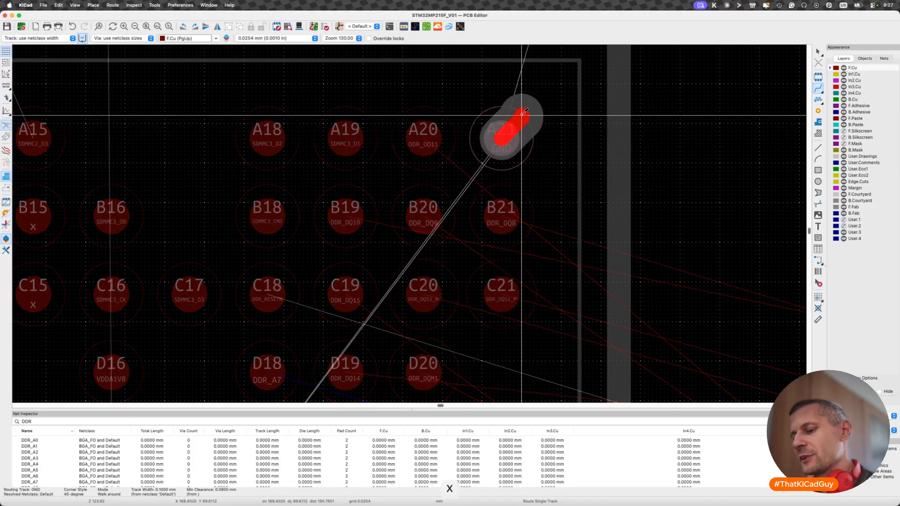
key("v")
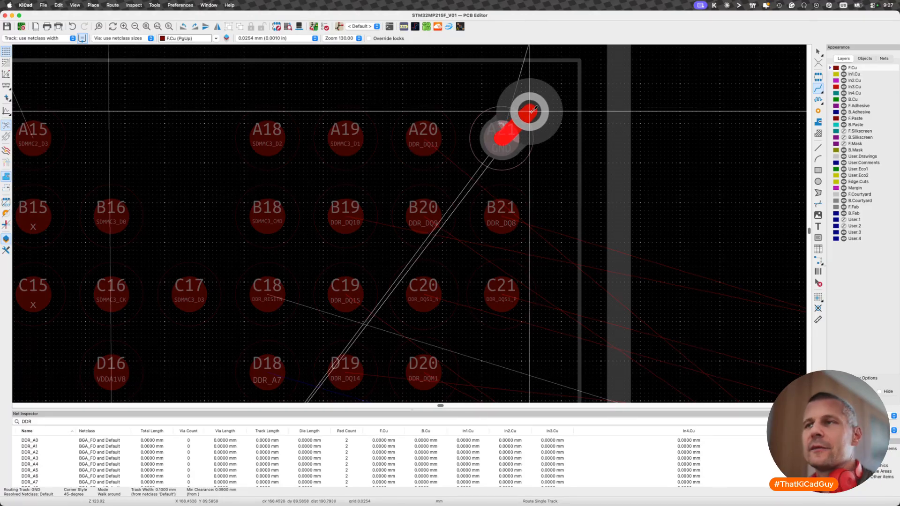
key("Escape")
key("super+Tab")
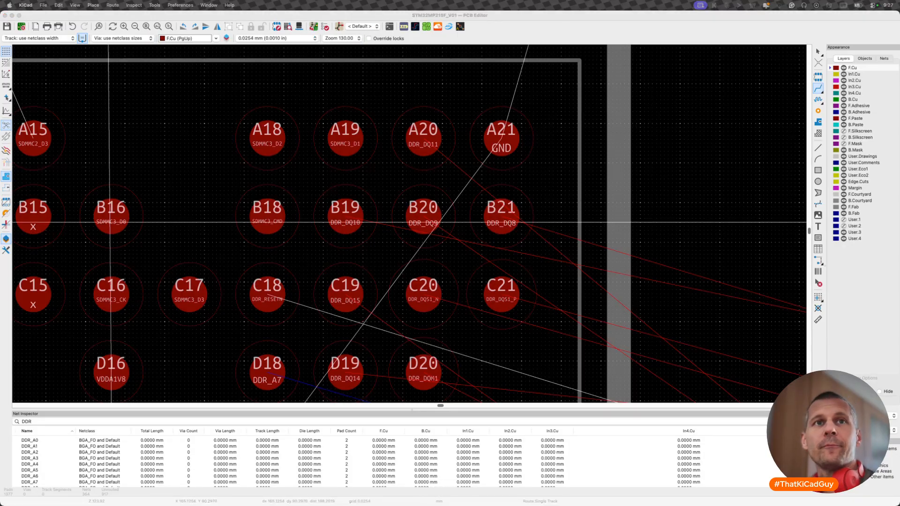
- Open a new Brave browser window and load the jlcpcb.com home page
key("super")
key("super+n")
left_click_drag(0, 135, 674, 104)
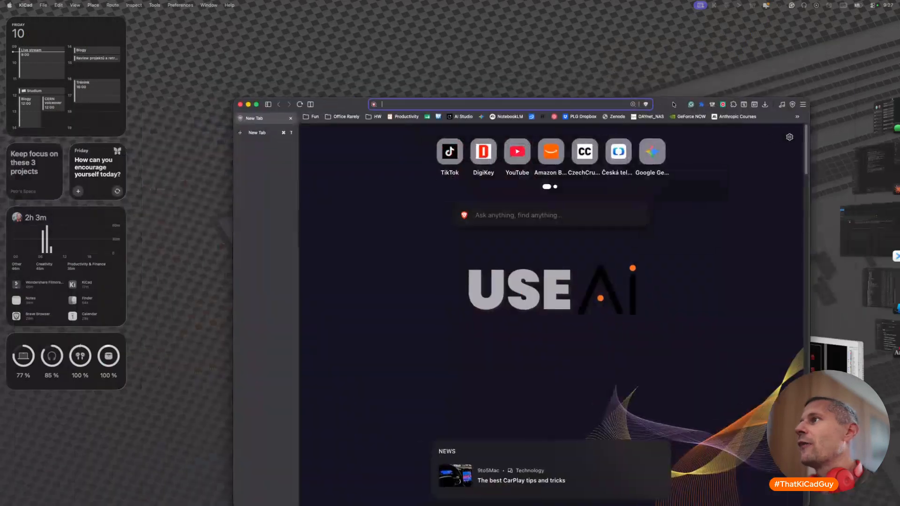
type("jlc")
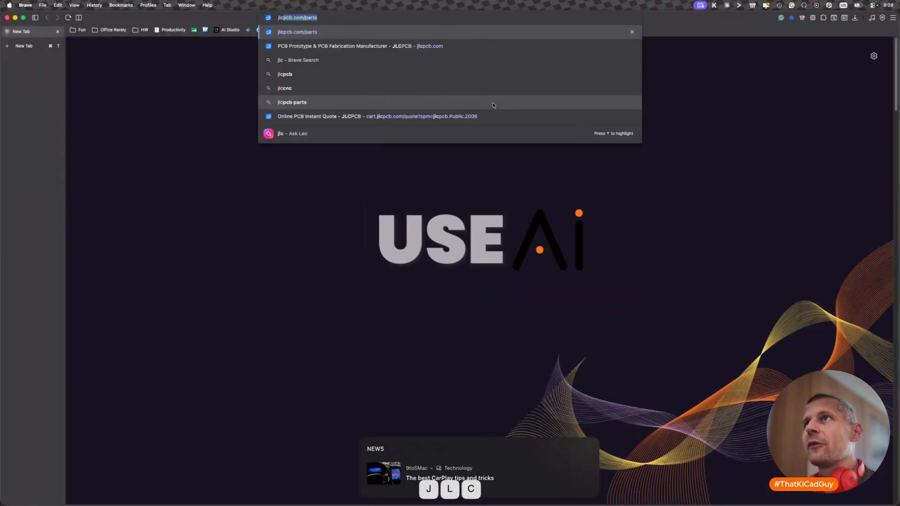
type("pcb.com")
key("BackSpace")
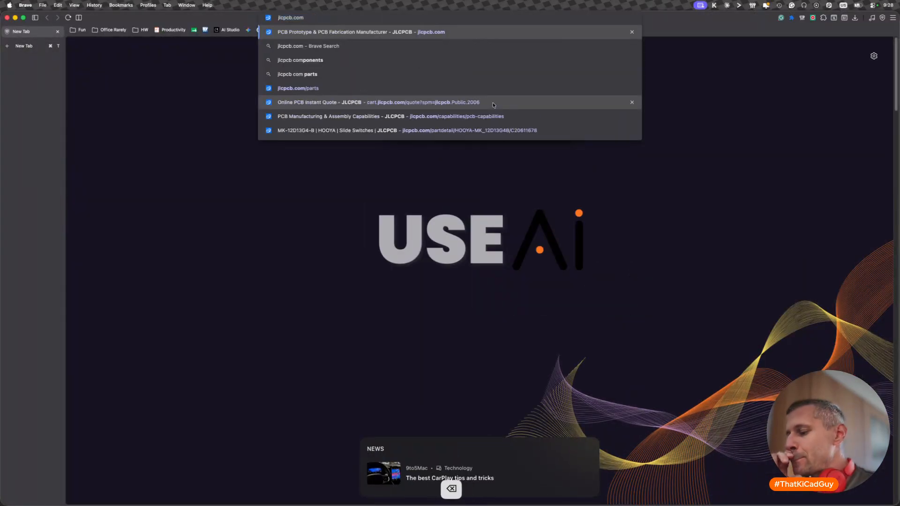
key("Return")
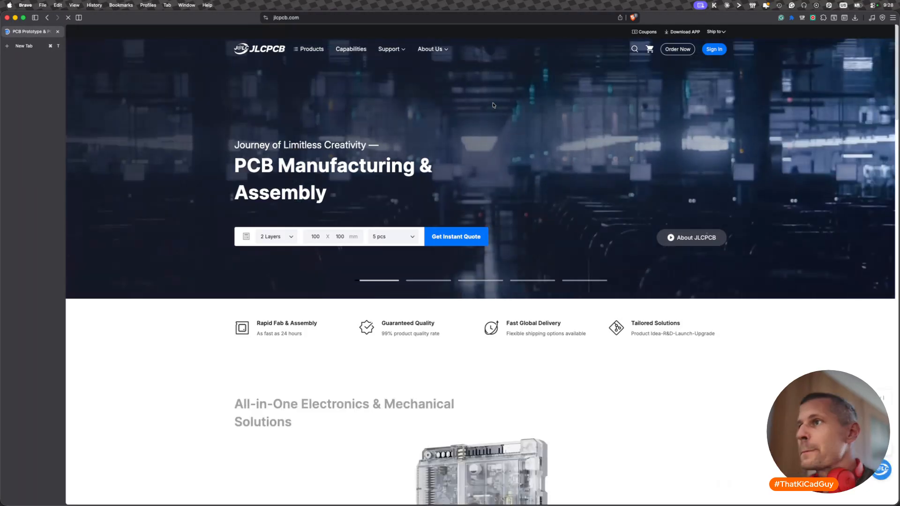
- Start an online PCB quote on the JLCPCB site and set the board to 6 layers
scroll(511, 296, "down", 5)
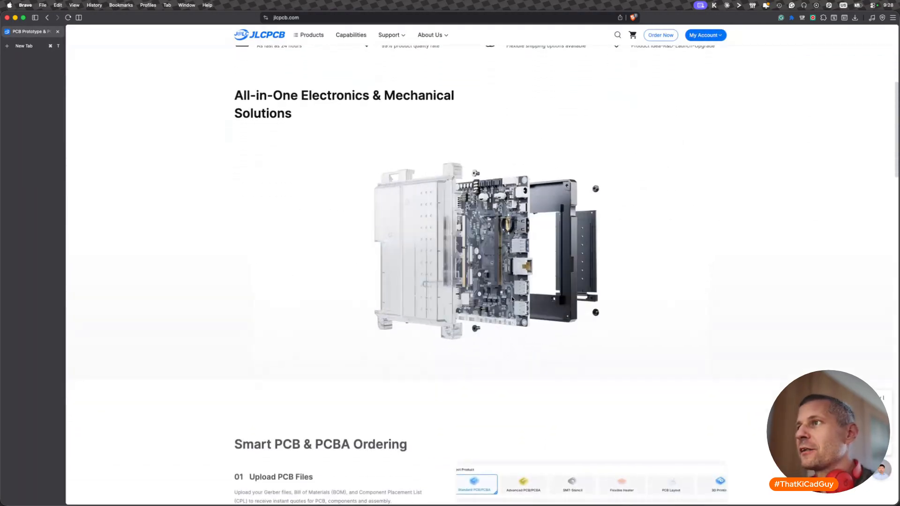
scroll(510, 298, "up", 5)
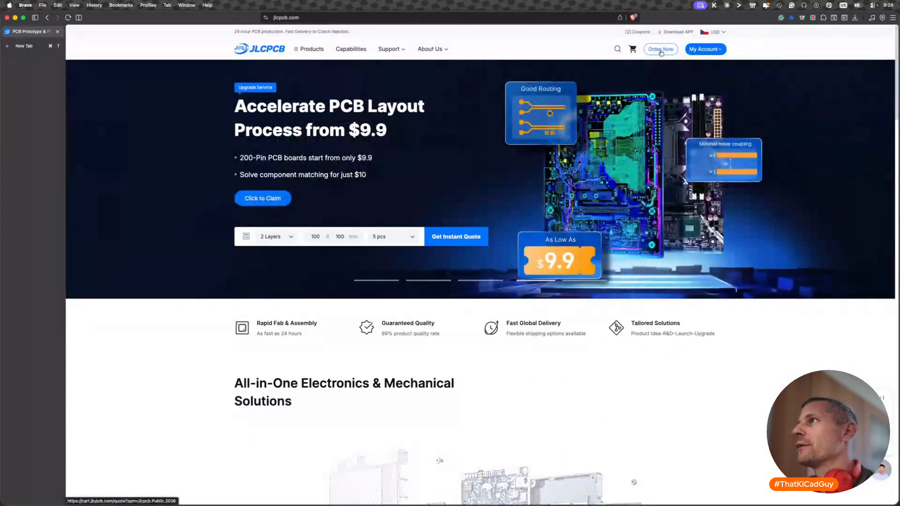
left_click(661, 50)
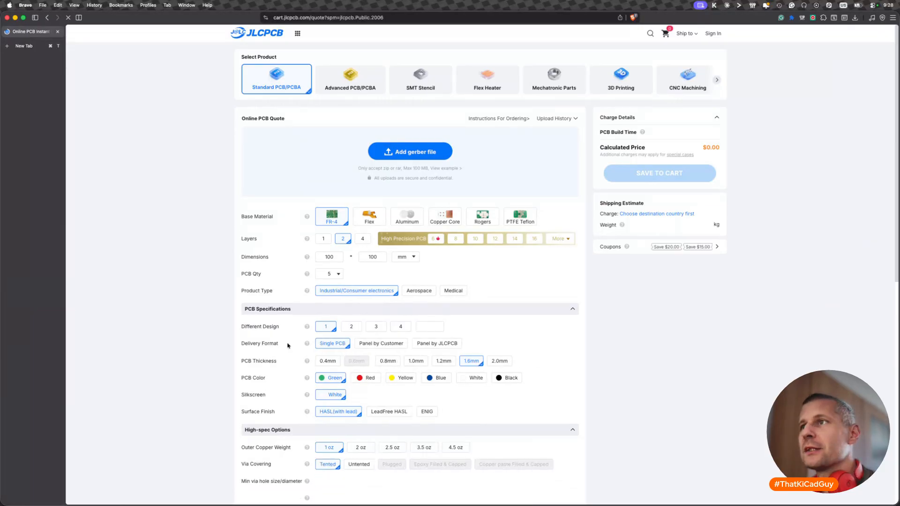
scroll(278, 369, "down", 2)
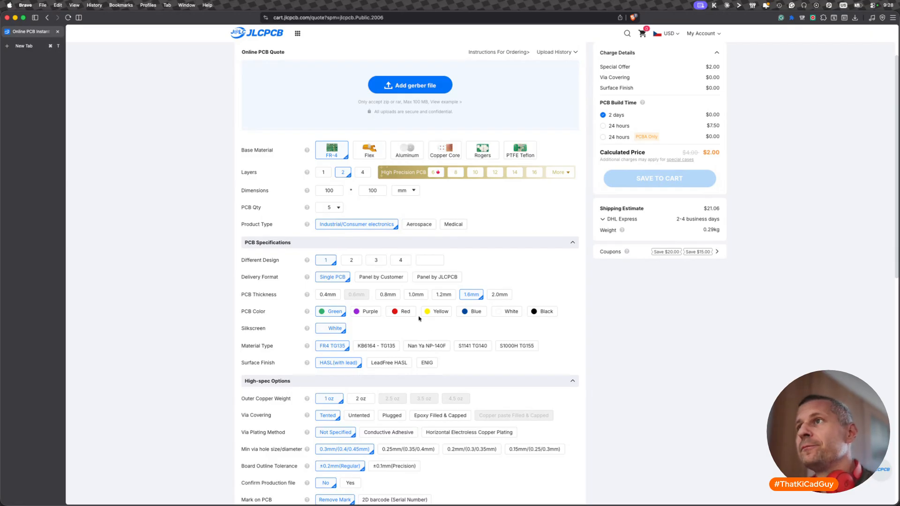
left_click(436, 172)
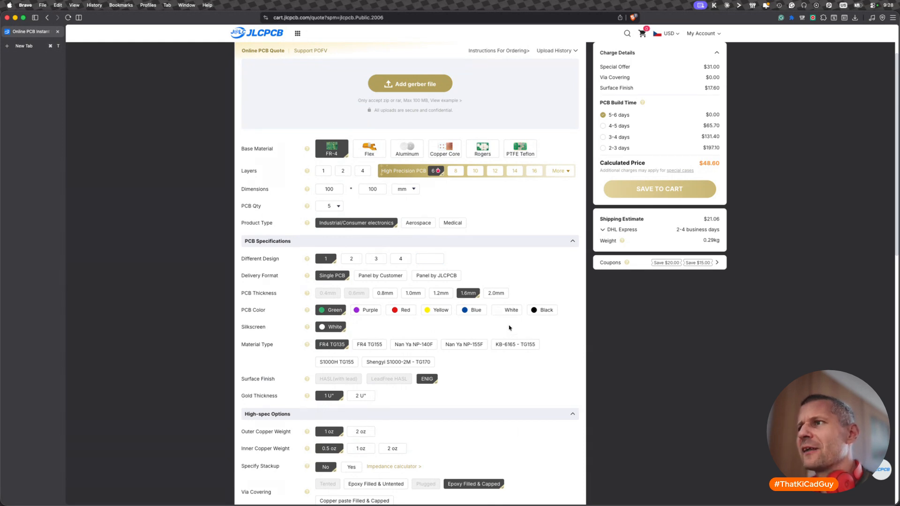
- Review the high-spec options for the six-layer board, especially via covering and minimum via hole size/diameter
scroll(475, 393, "down", 5)
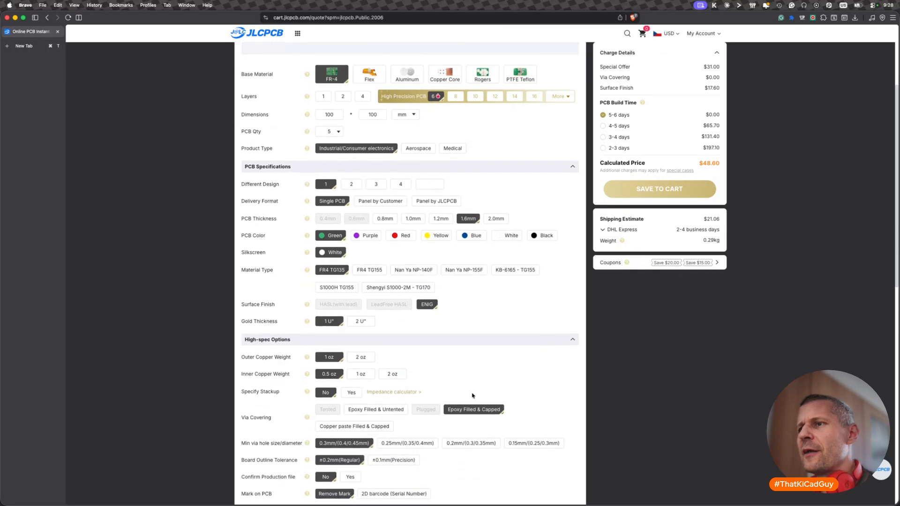
scroll(472, 396, "down", 7)
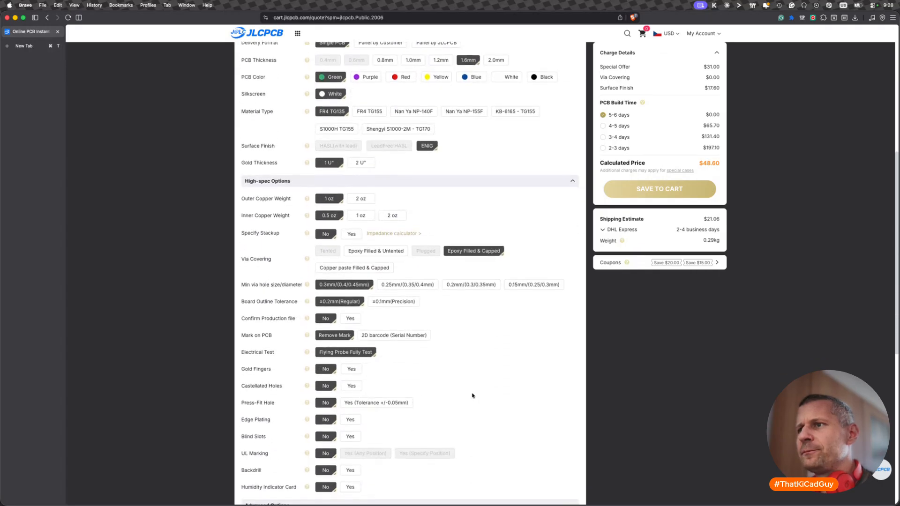
scroll(473, 396, "up", 4)
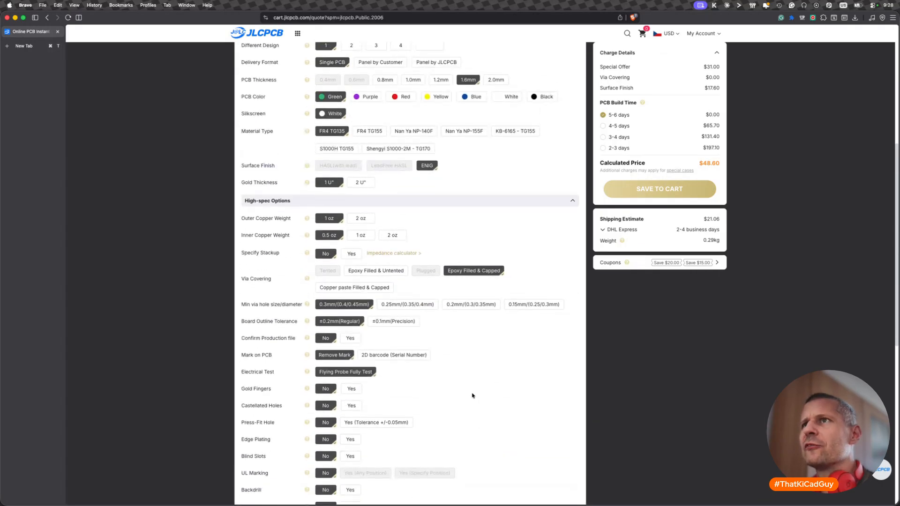
mouse_move(488, 271)
scroll(505, 262, "up", 1)
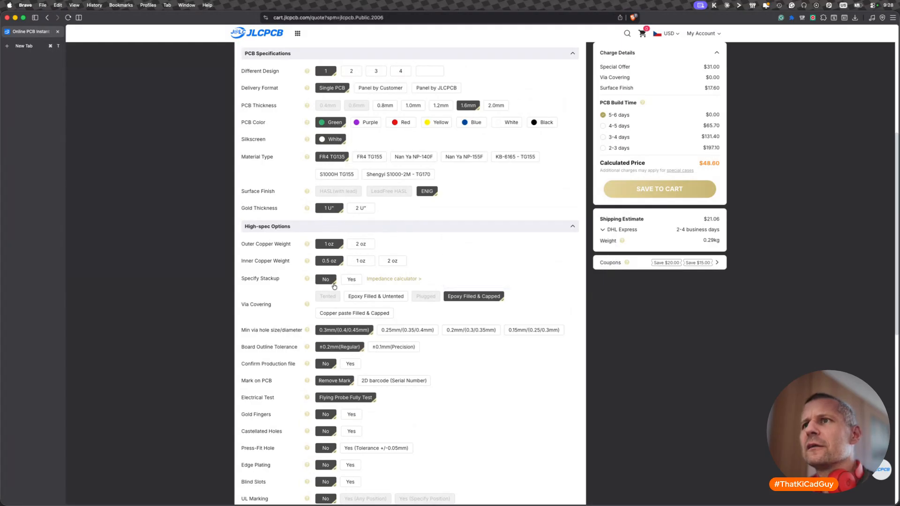
mouse_move(494, 301)
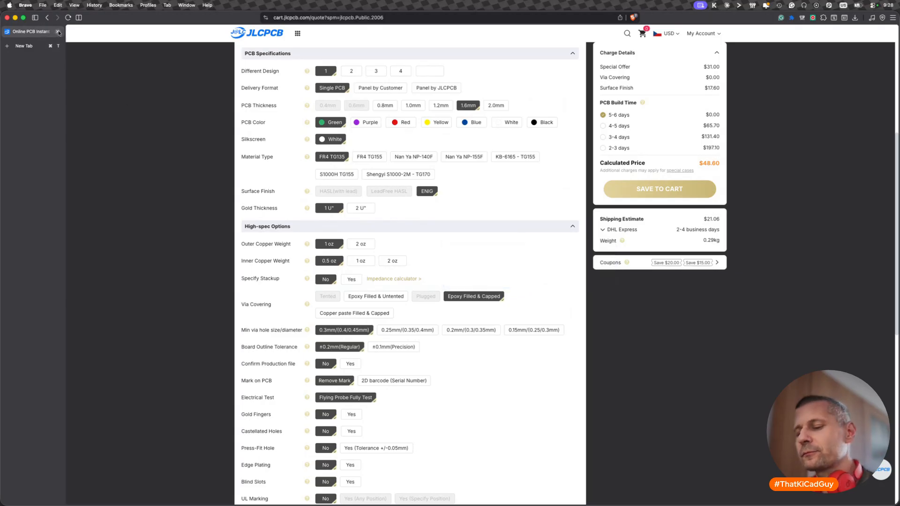
- Switch back to the KiCad PCB editor and bring the area around corner ball A21 into view
left_click(56, 46)
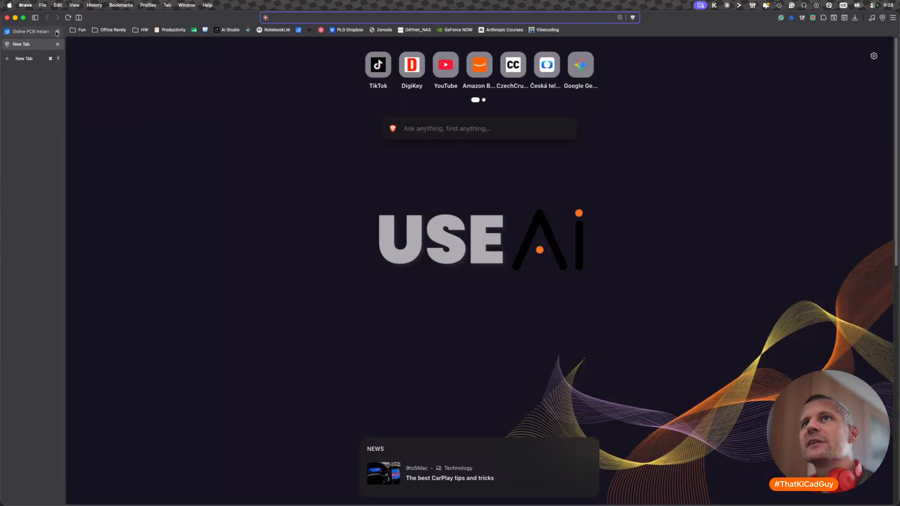
key("super+Tab")
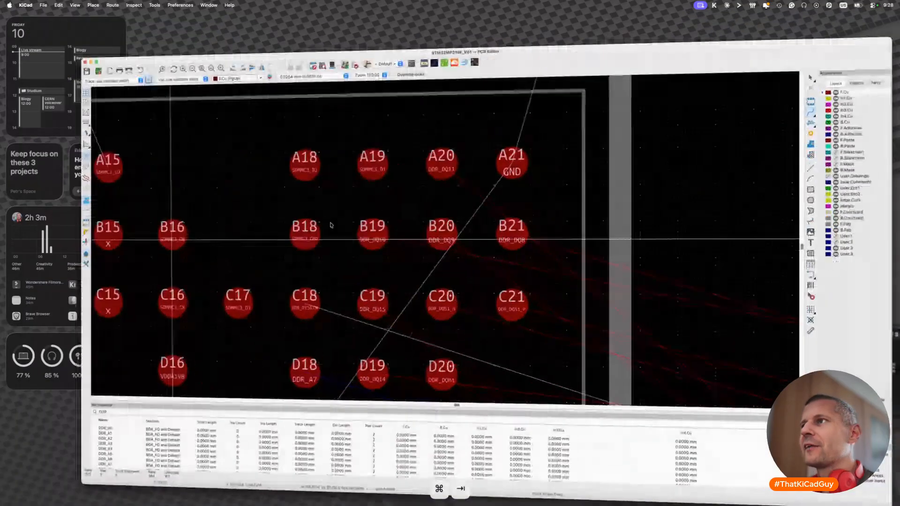
scroll(502, 155, "up", 3)
scroll(501, 155, "up", 2)
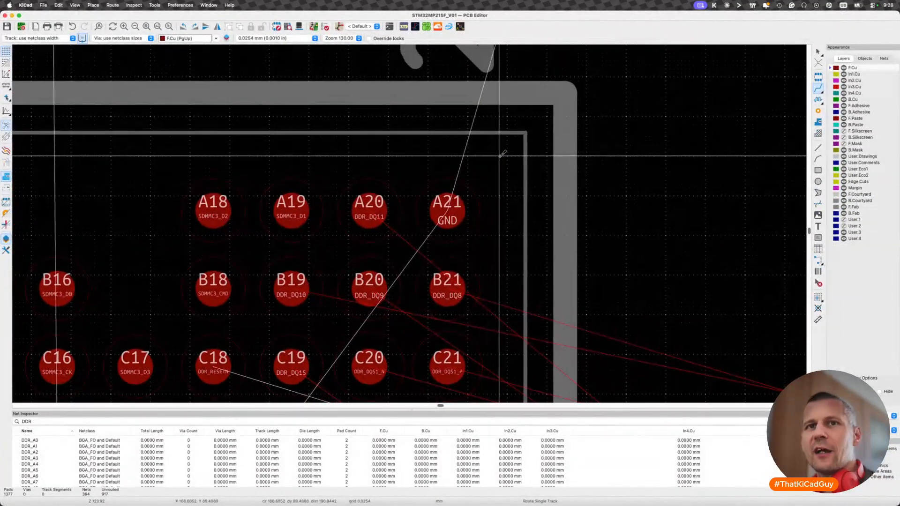
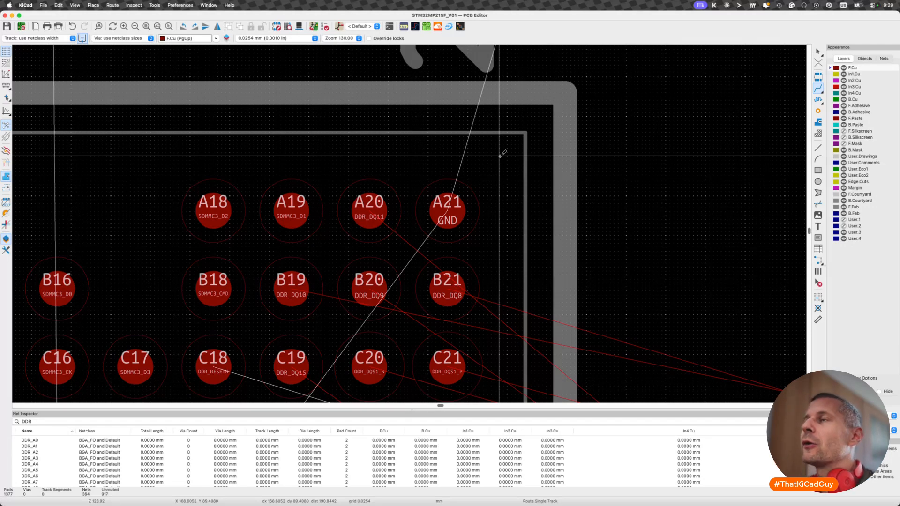
- Route a short 45-degree GND track on F.Cu from ball A21 outward towards the package corner and end it with a via
left_click(447, 211)
scroll(469, 190, "up", 3)
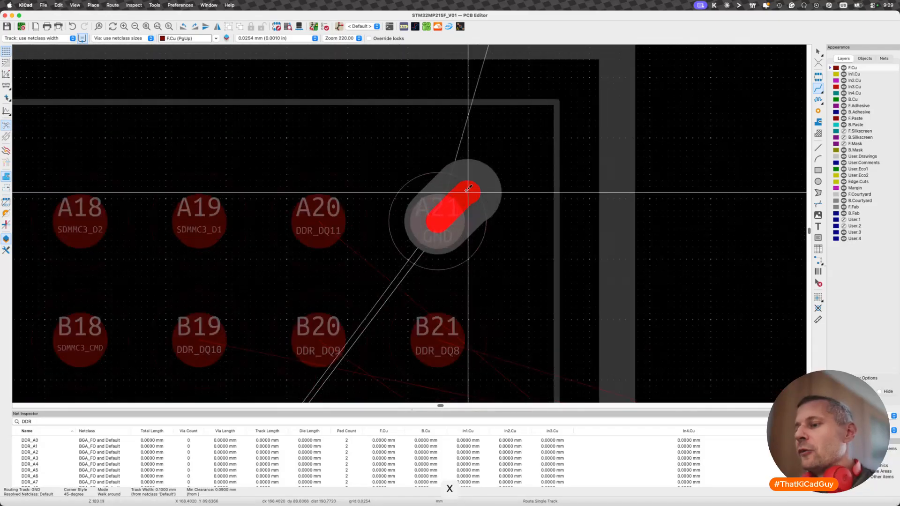
key("v")
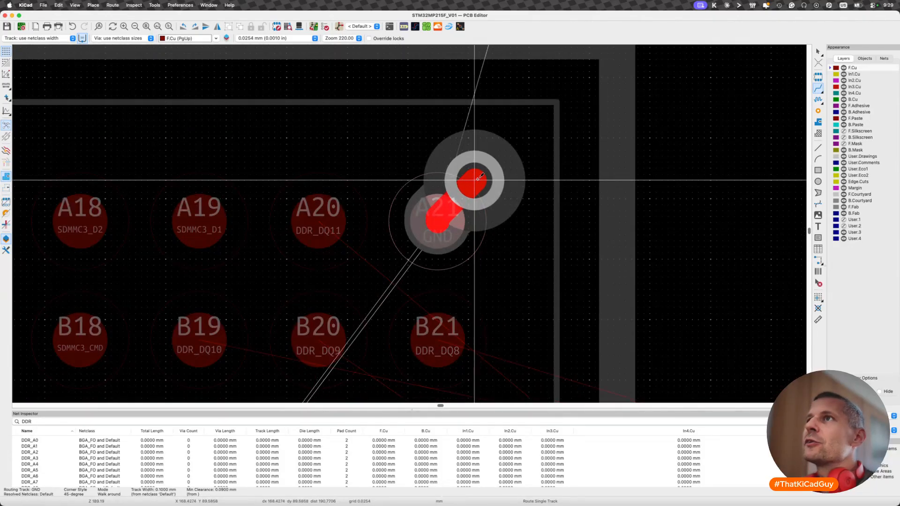
key("alt+1")
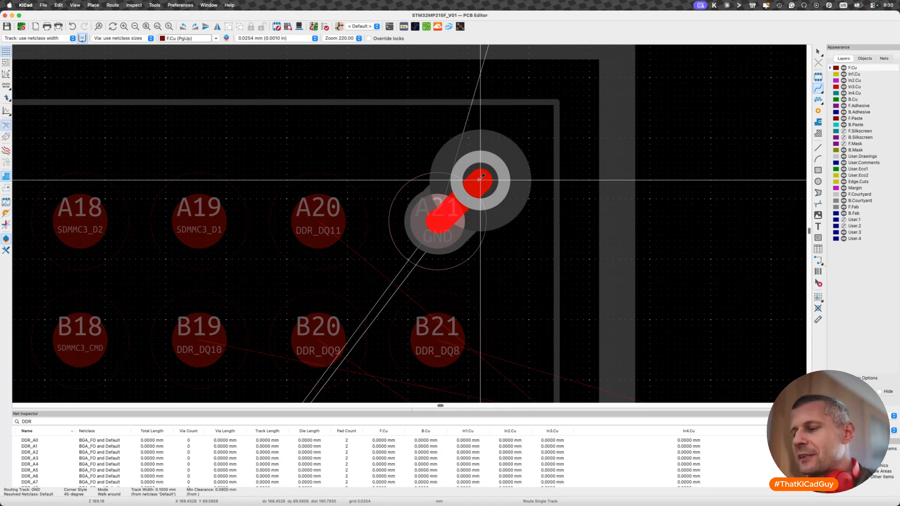
double_click(479, 179)
scroll(481, 274, "down", 4)
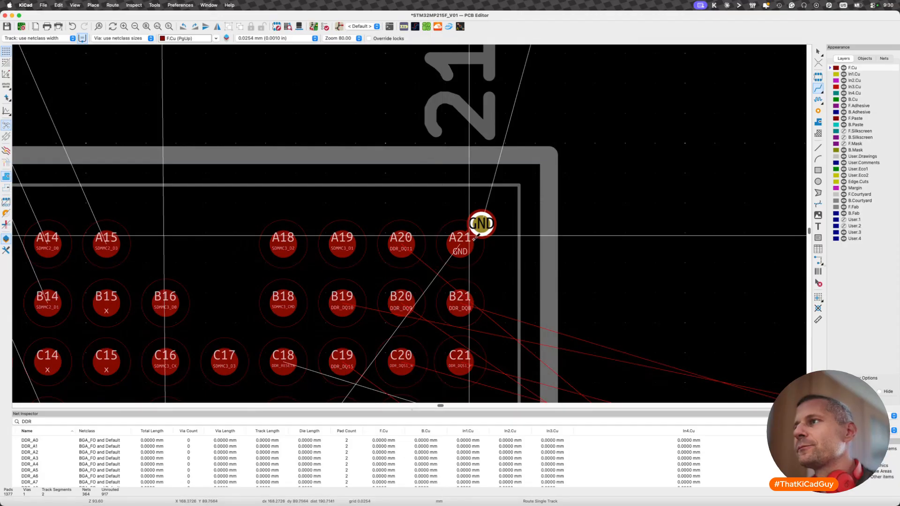
scroll(475, 238, "up", 4)
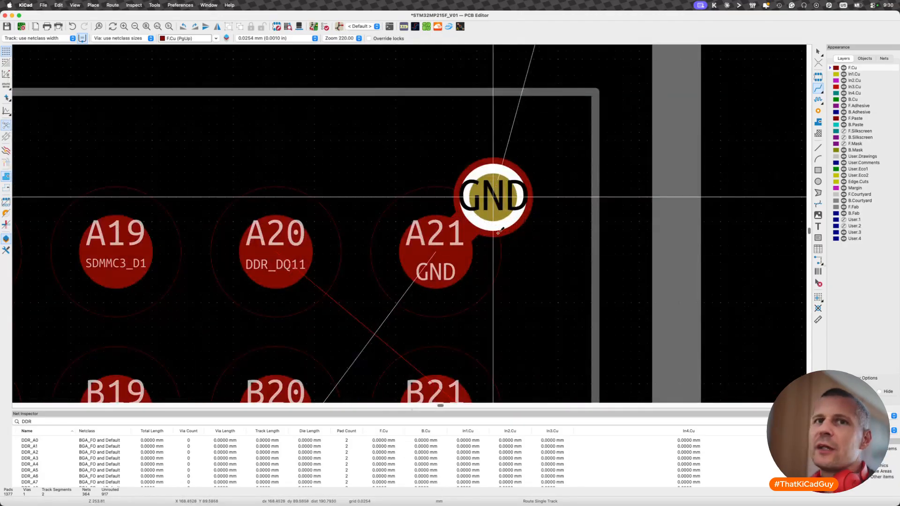
scroll(415, 286, "down", 4)
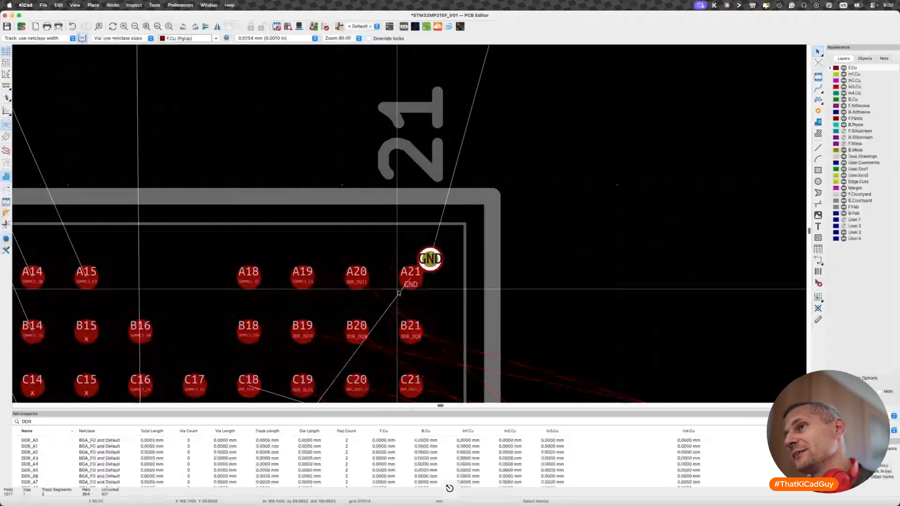
key("Escape")
- Look through the board's list of nets and net classes
scroll(398, 293, "left", 5)
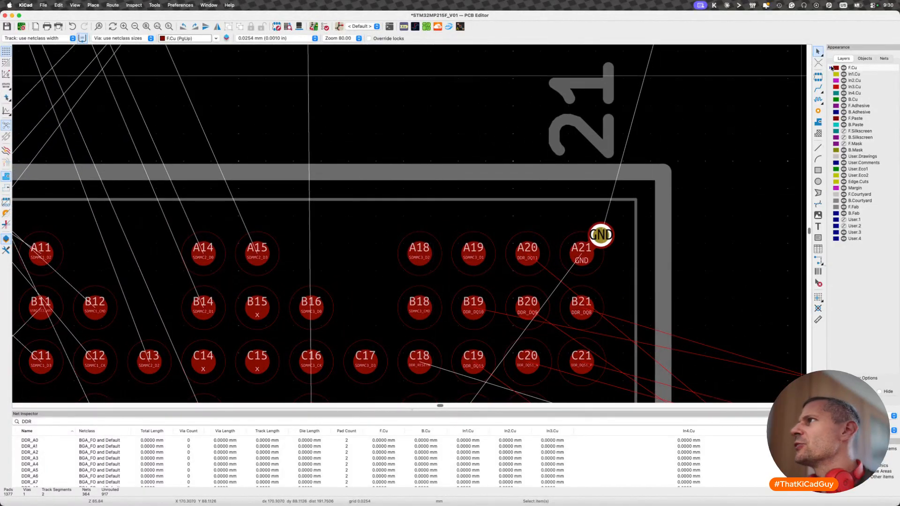
left_click(884, 59)
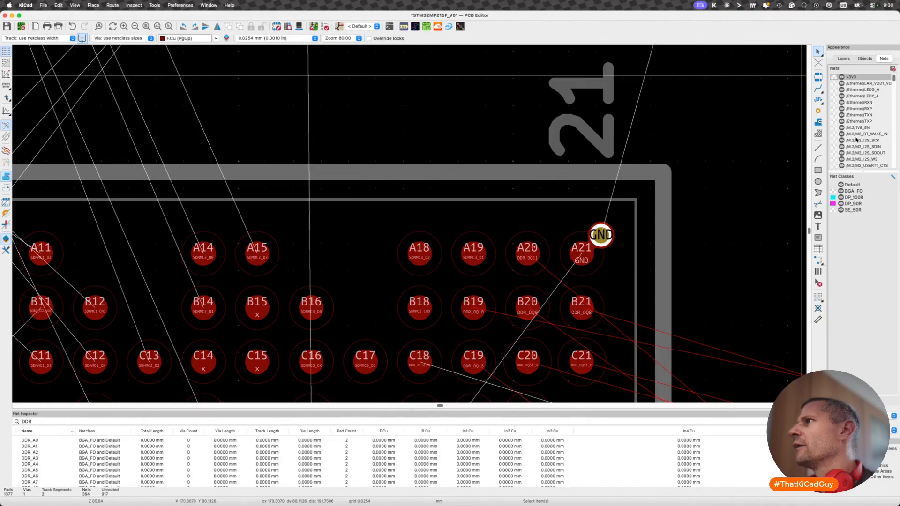
scroll(856, 139, "down", 15)
scroll(856, 139, "down", 10)
key("x")
scroll(431, 247, "down", 5)
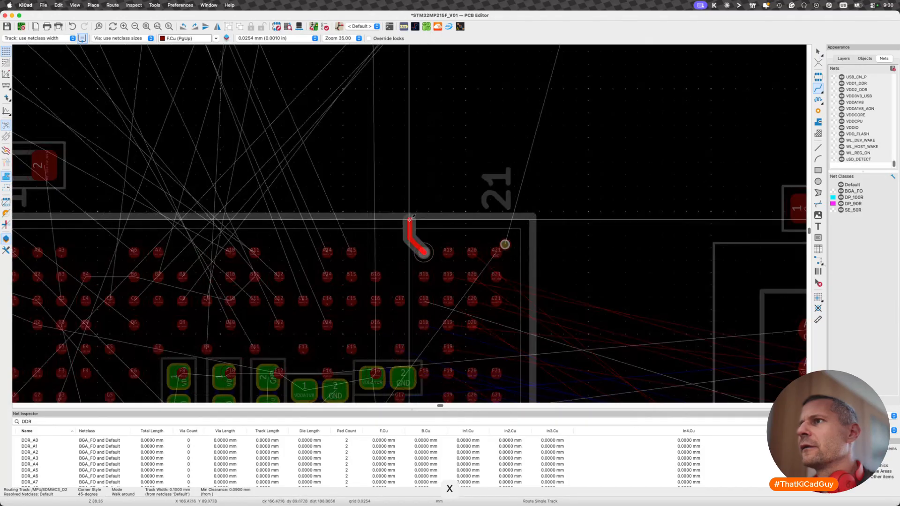
key("Escape")
key("Escape")
- Refresh the board view and save the board
key("super+r")
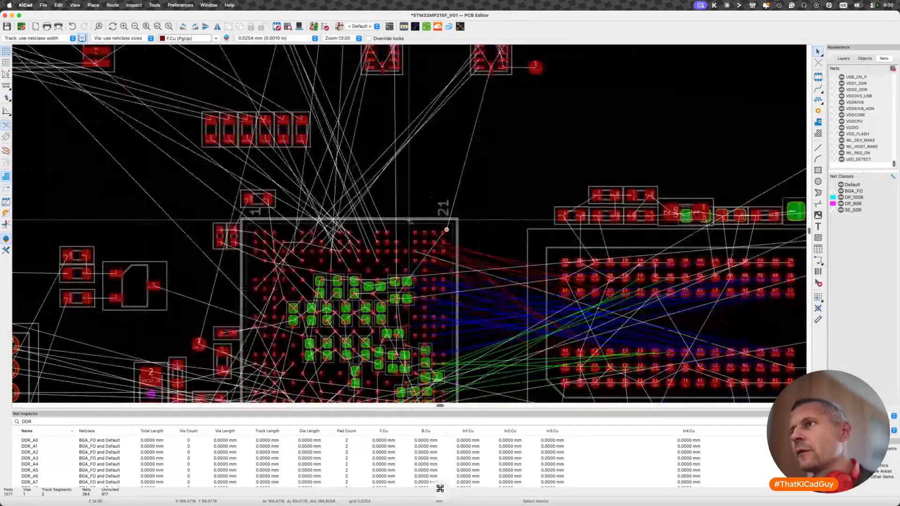
key("super+s")
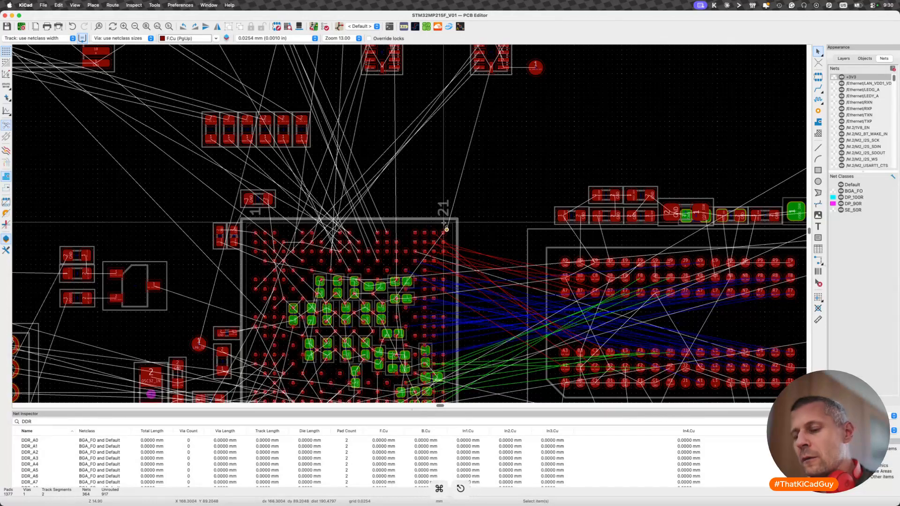
- Switch to the schematic editor and examine the processor's SDMMC pin assignments and signal groups on the MPU sheet
scroll(417, 239, "up", 5)
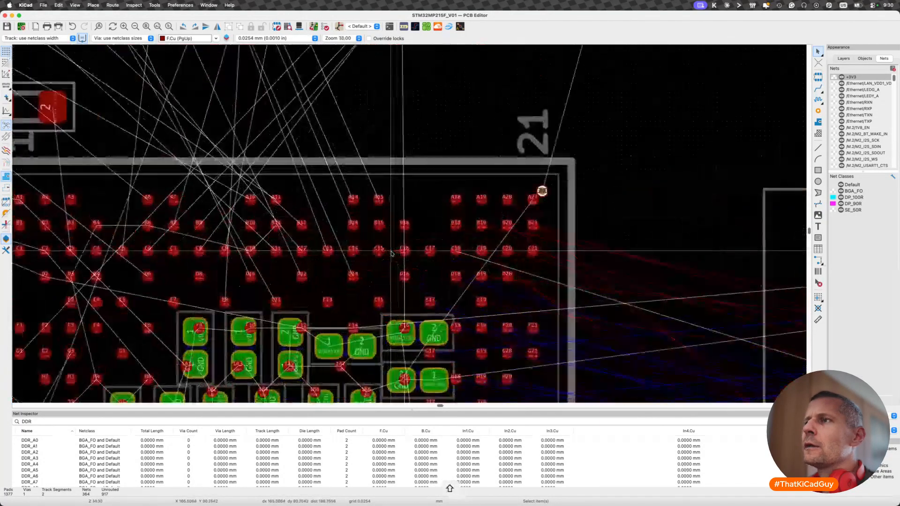
key("super+grave")
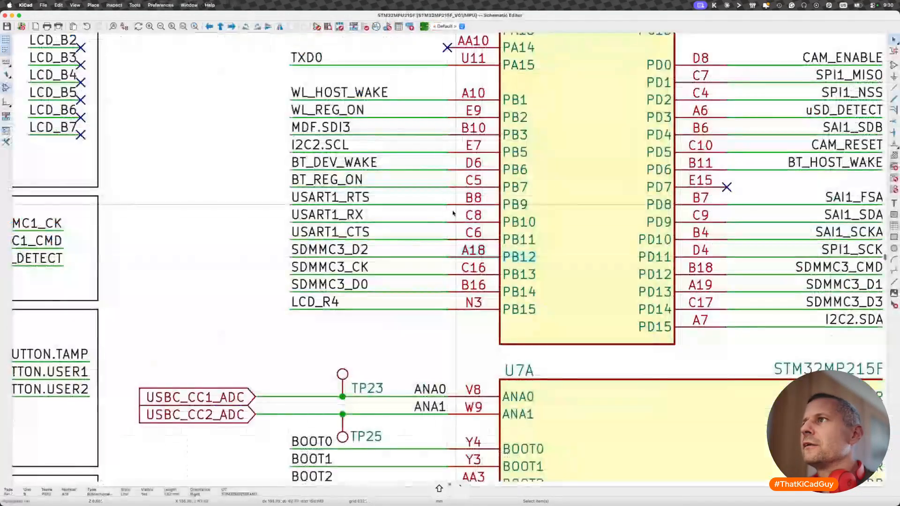
key("Escape")
scroll(439, 227, "down", 4)
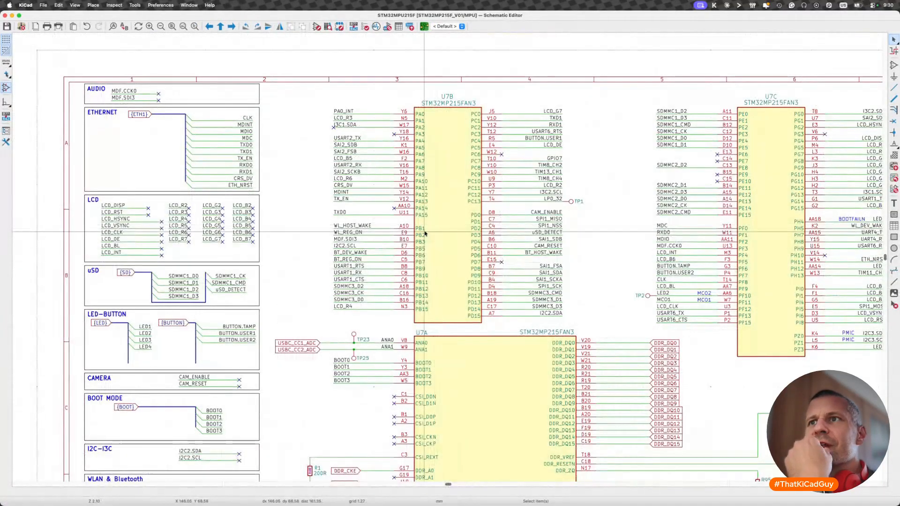
key("alt")
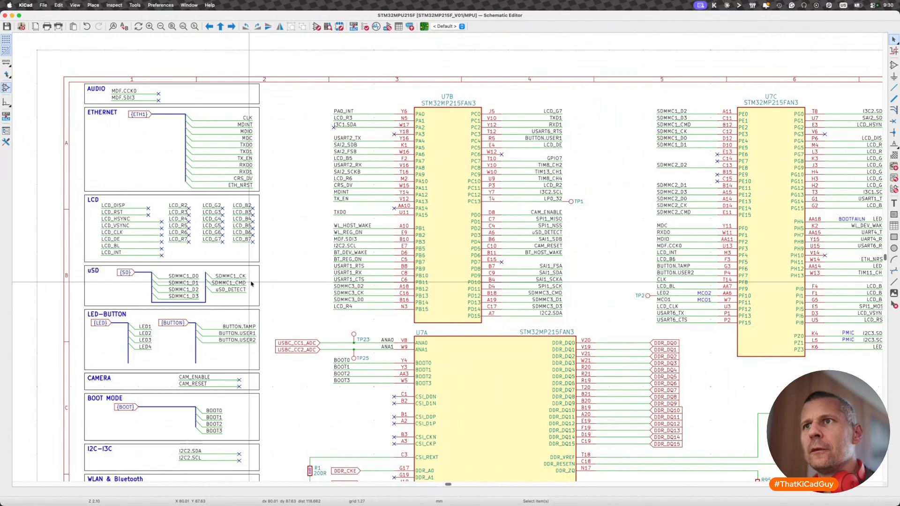
scroll(251, 284, "down", 5)
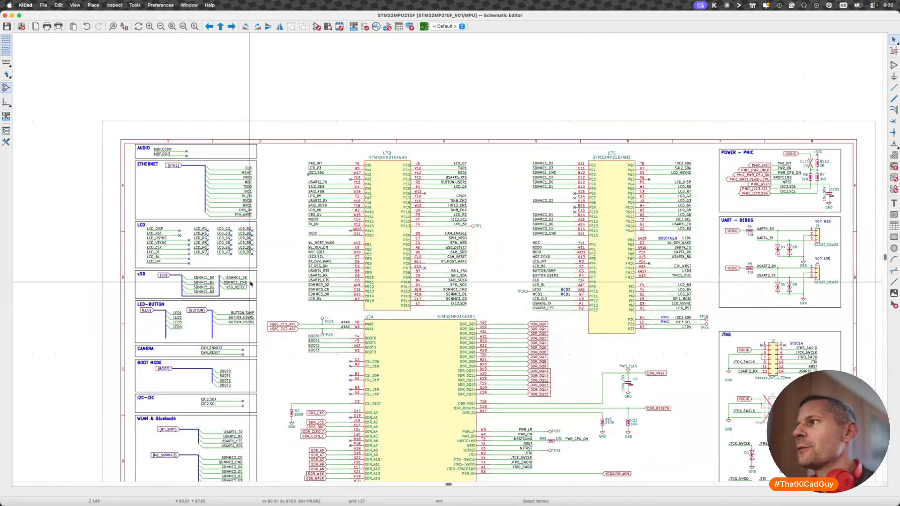
scroll(300, 283, "down", 5)
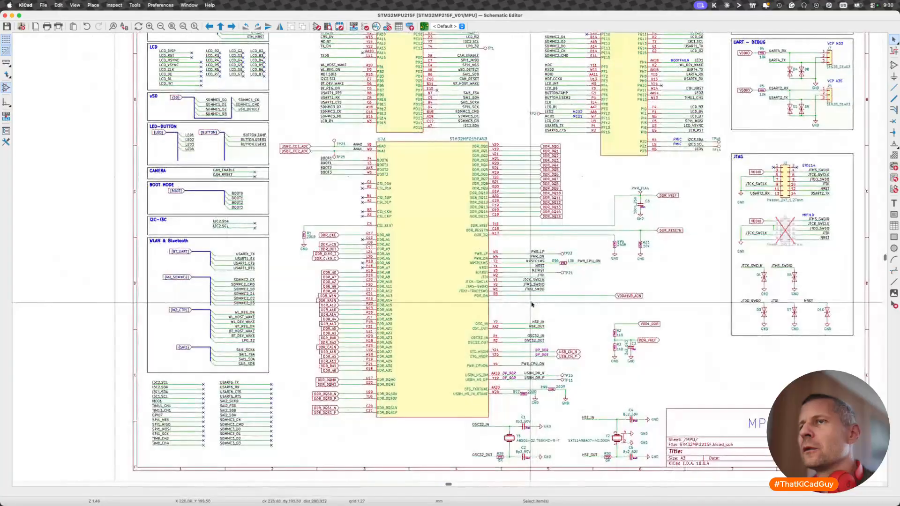
scroll(532, 304, "up", 3)
- Go up to the root sheet, open the M.2 sheet and examine its SDMMC2 signals and pull-up resistors
key("alt+BackSpace")
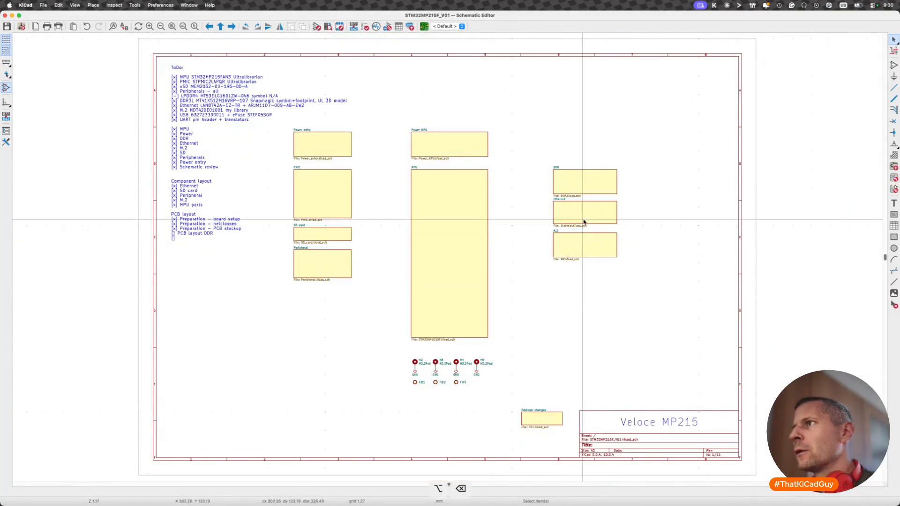
double_click(578, 247)
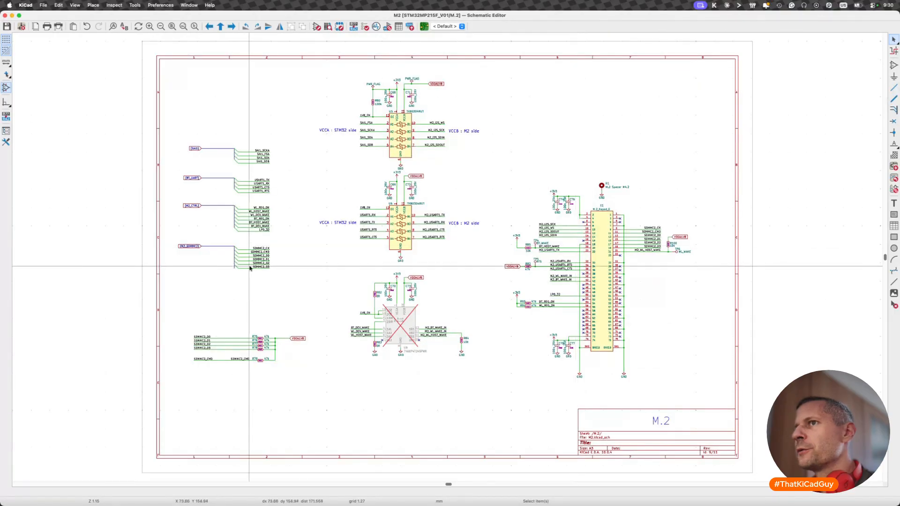
scroll(261, 241, "up", 5)
left_click_drag(254, 240, 357, 345)
- Return to the MPU sheet through the root sheet and check the signals on the U7A, U7B and U7C processor units
key("alt+BackSpace")
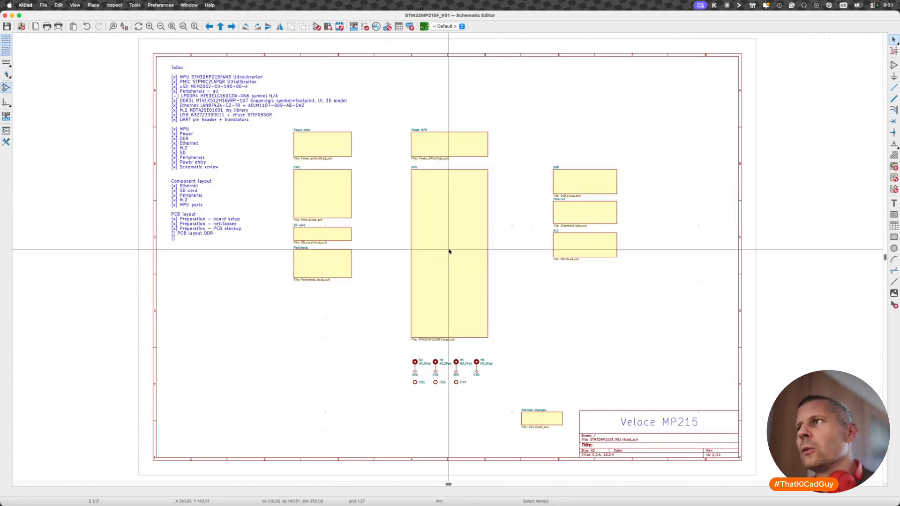
double_click(460, 235)
scroll(440, 290, "up", 3)
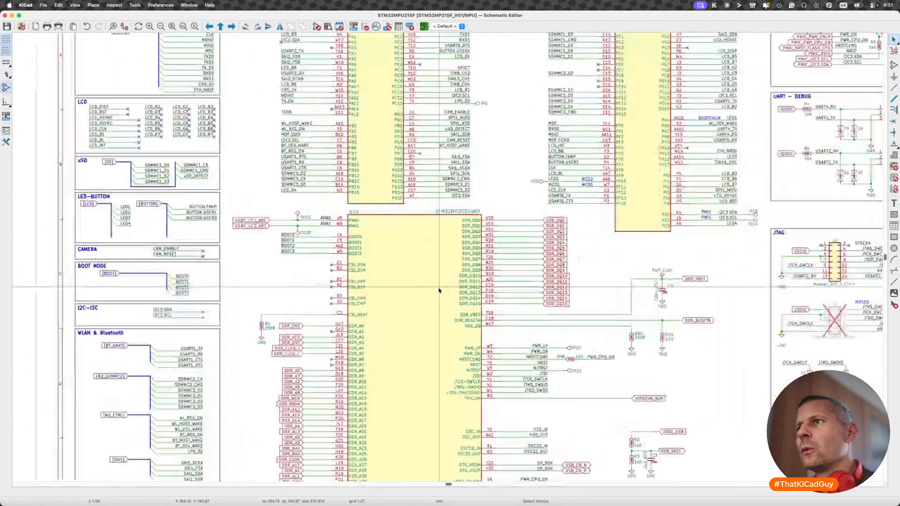
scroll(439, 291, "down", 3)
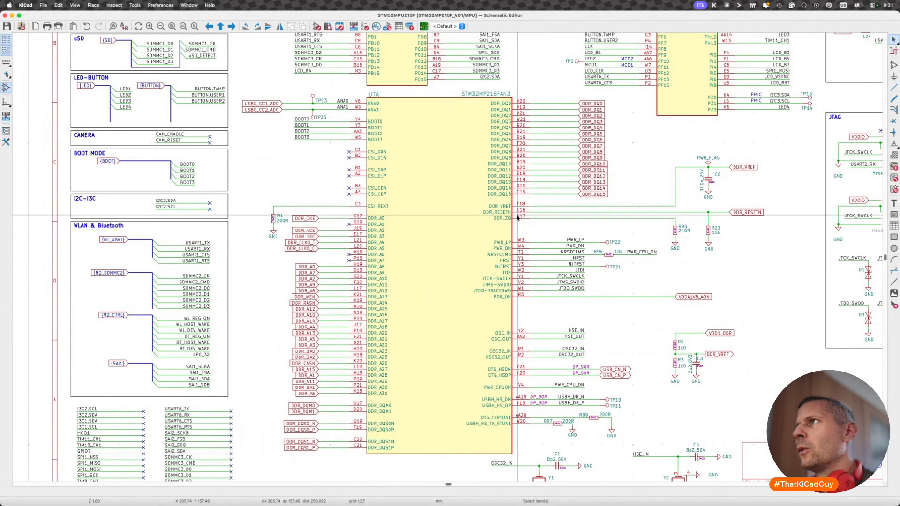
scroll(518, 217, "up", 5)
scroll(553, 178, "right", 4)
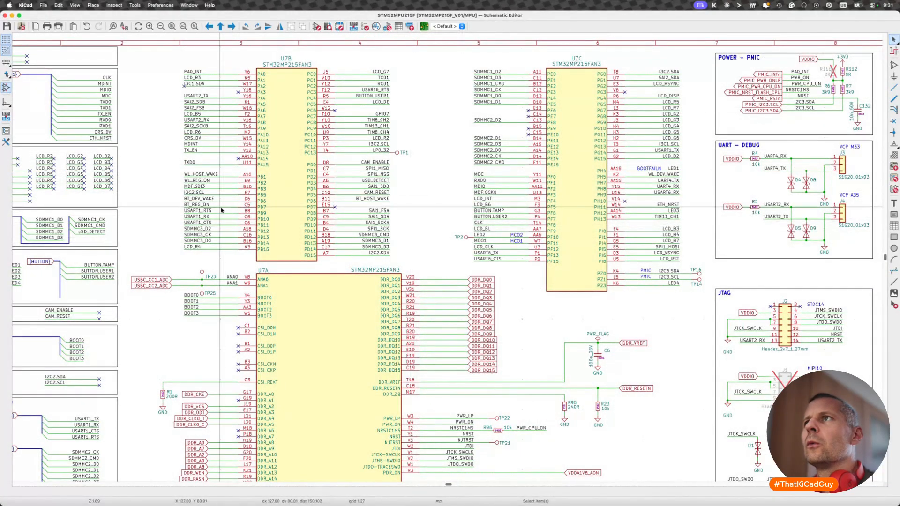
- Switch to the PCB editor and inspect the balls around A18 near the processor's corner
key("super+grave")
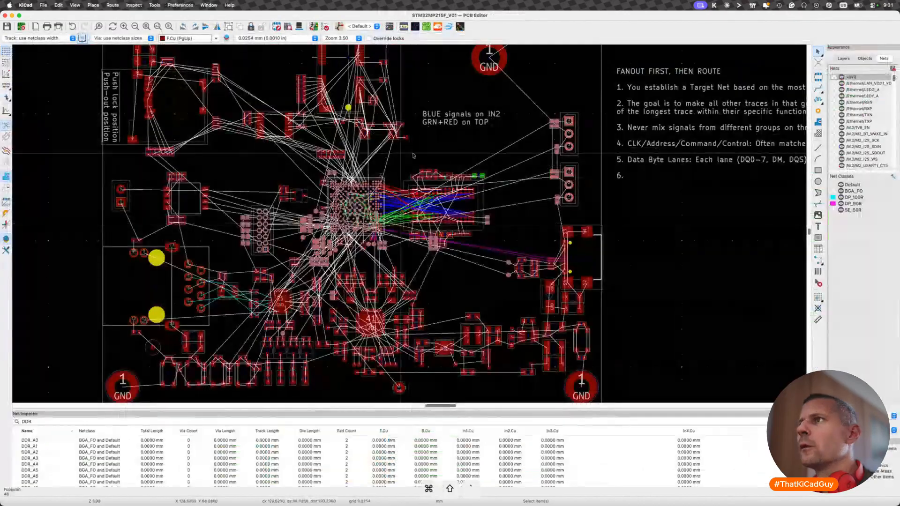
scroll(378, 186, "up", 8)
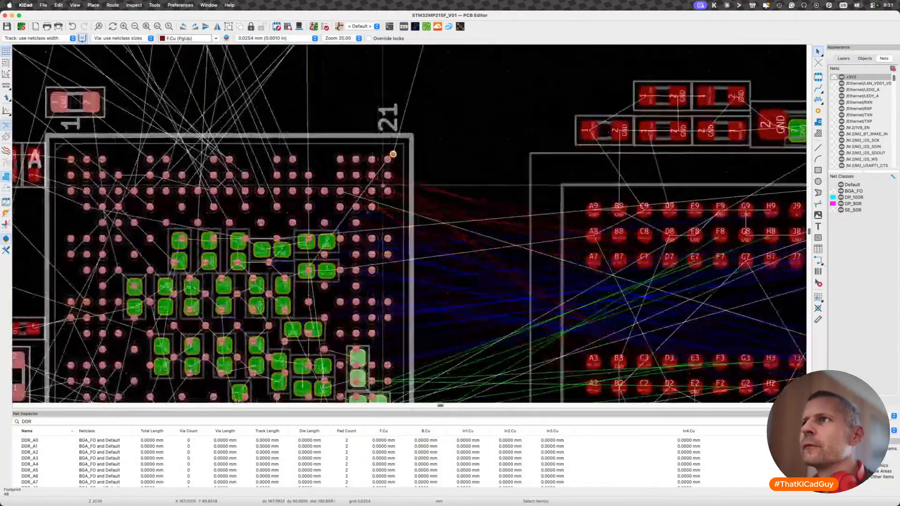
scroll(350, 168, "up", 8)
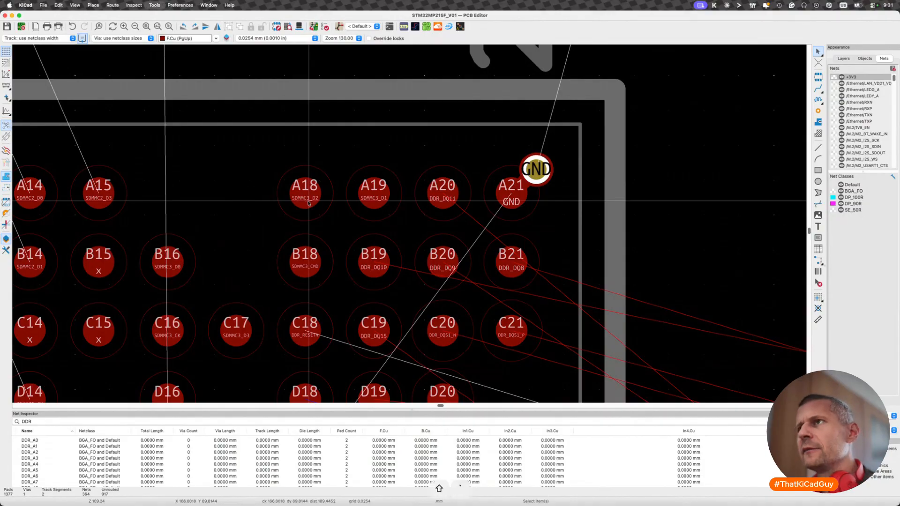
- Switch to the schematic, search it for "A18" and close the search
key("super+shift+grave")
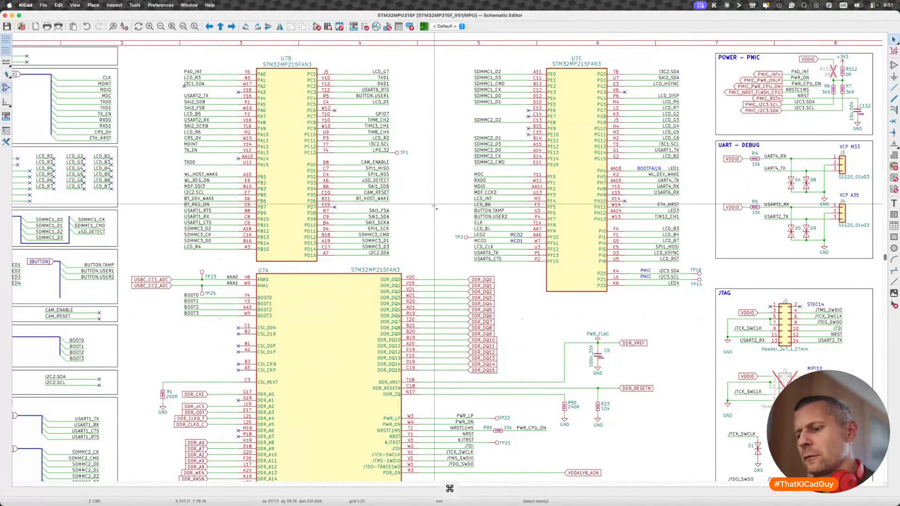
key("super+f")
type("A18")
key("Return")
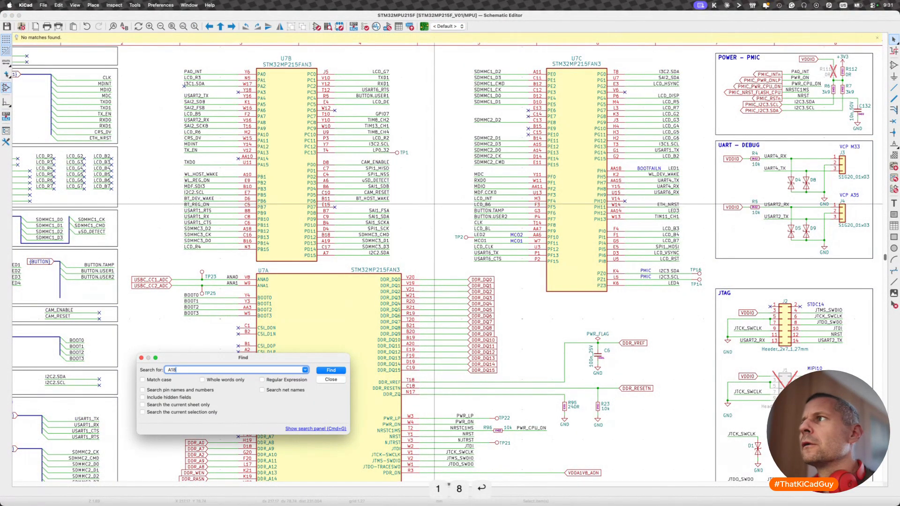
key("Escape")
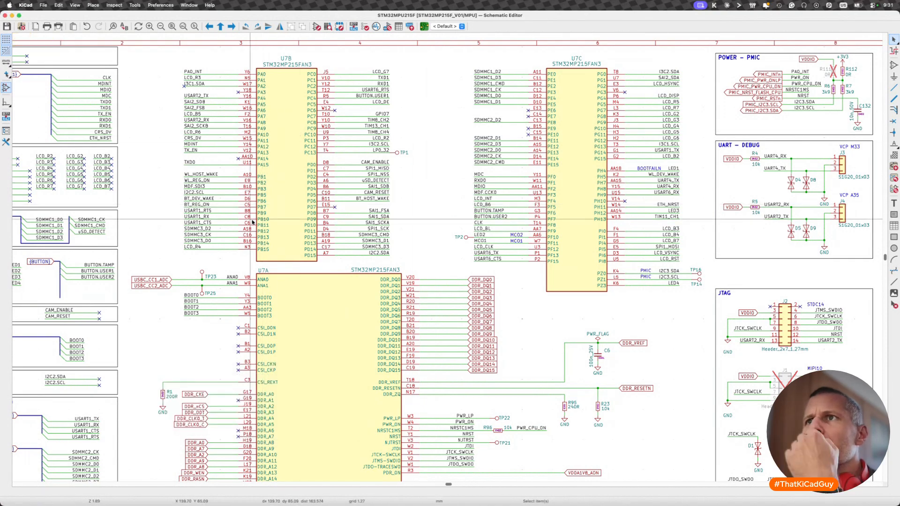
- Highlight the SDMMC3_D2 net at processor pin A18 and trace where it goes on the MPU sheet
scroll(211, 226, "up", 3)
left_click(210, 225)
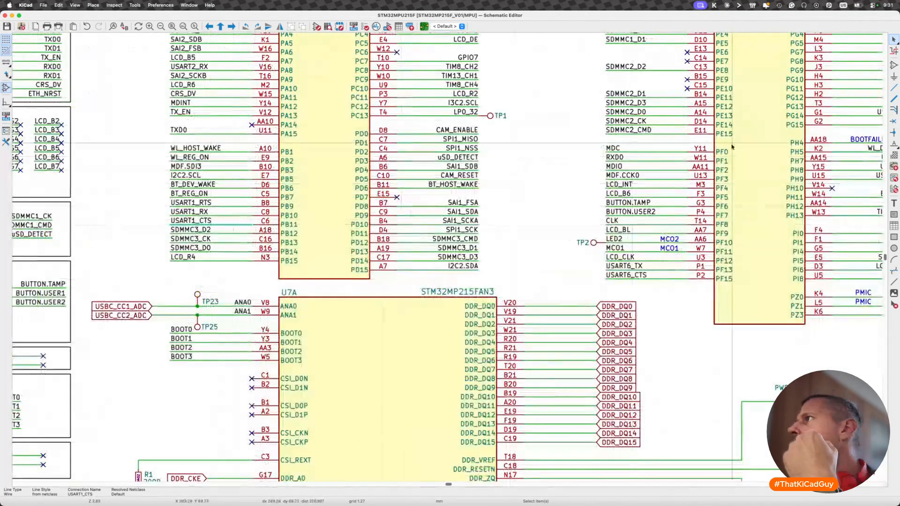
left_click(891, 53)
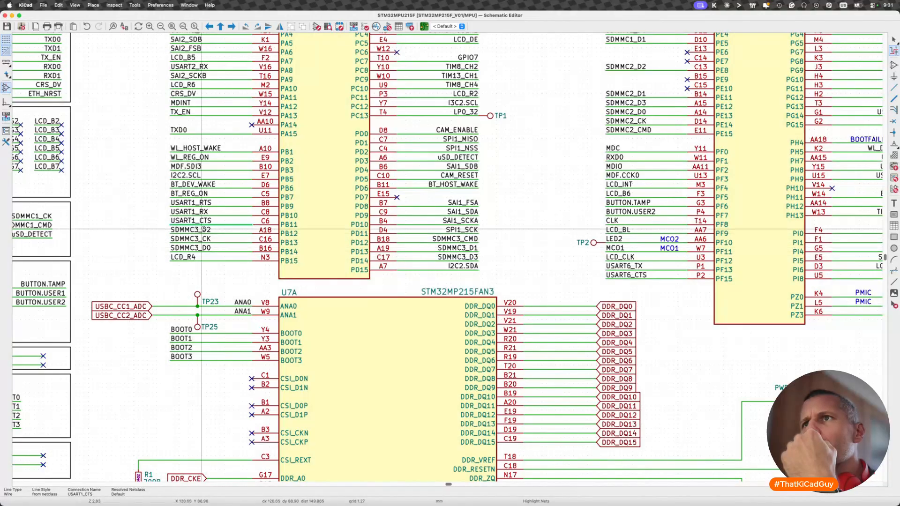
left_click(228, 235)
scroll(228, 235, "down", 8)
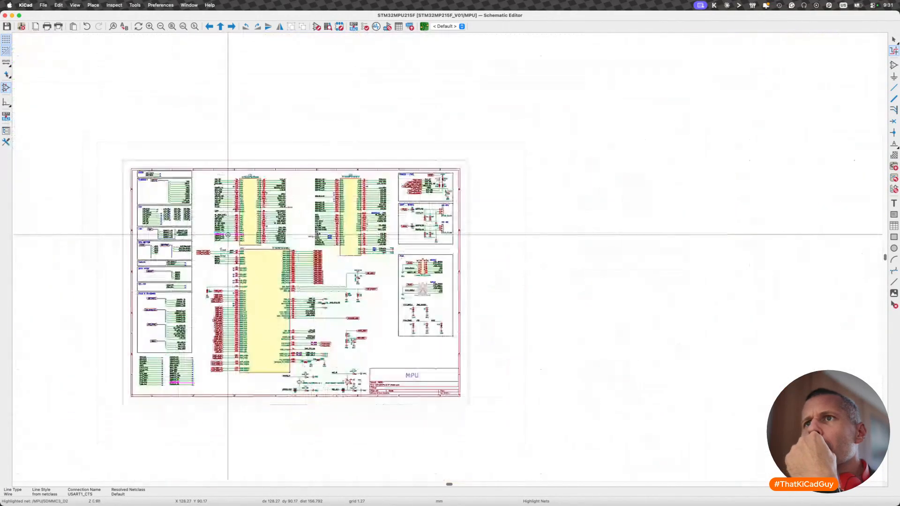
scroll(228, 234, "up", 3)
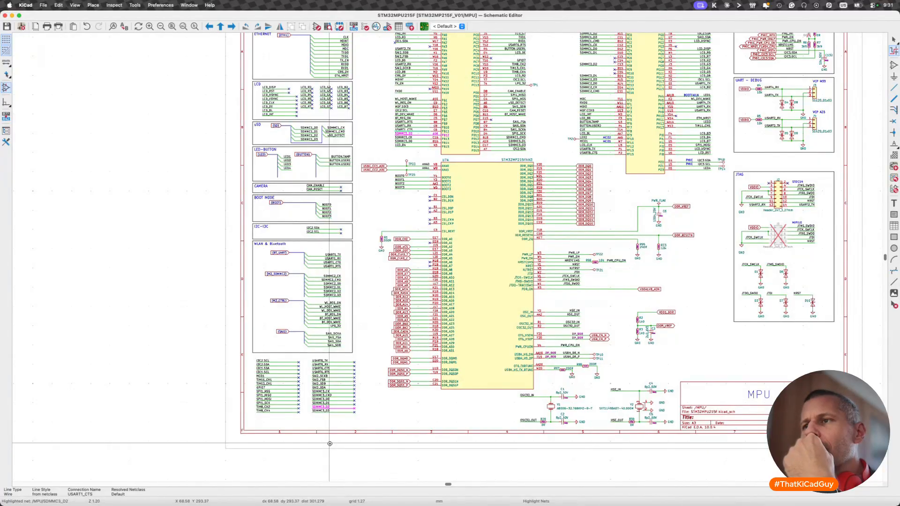
- Switch back to the PCB editor and view the ball rows A to E near the GND corner via
key("ctrl+p")
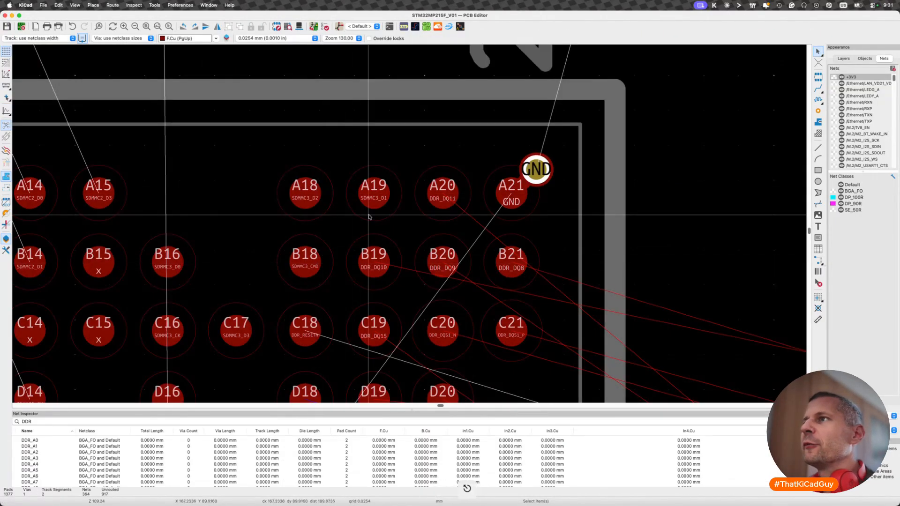
scroll(435, 228, "down", 3)
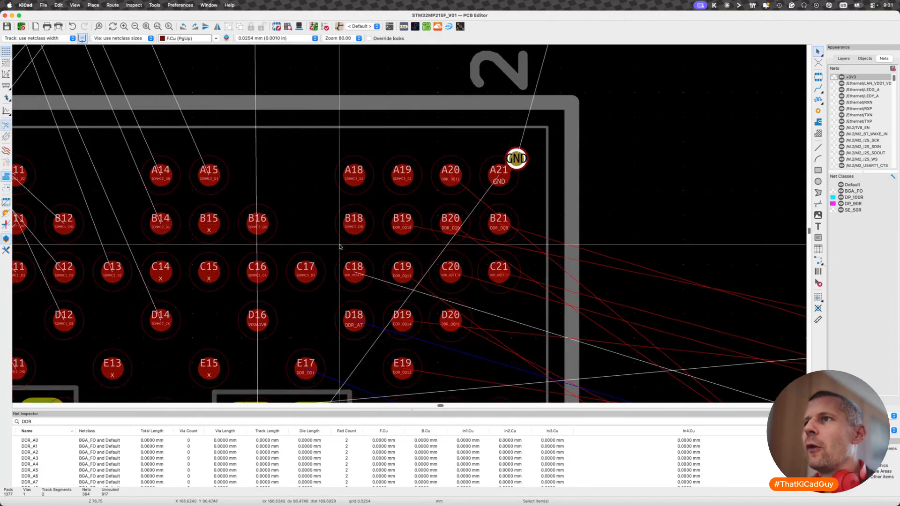
- Route the DDR_DQ11 track on F.Cu from ball A20 diagonally around the GND corner via and out past the processor's edge
scroll(304, 296, "down", 2)
scroll(303, 295, "down", 2)
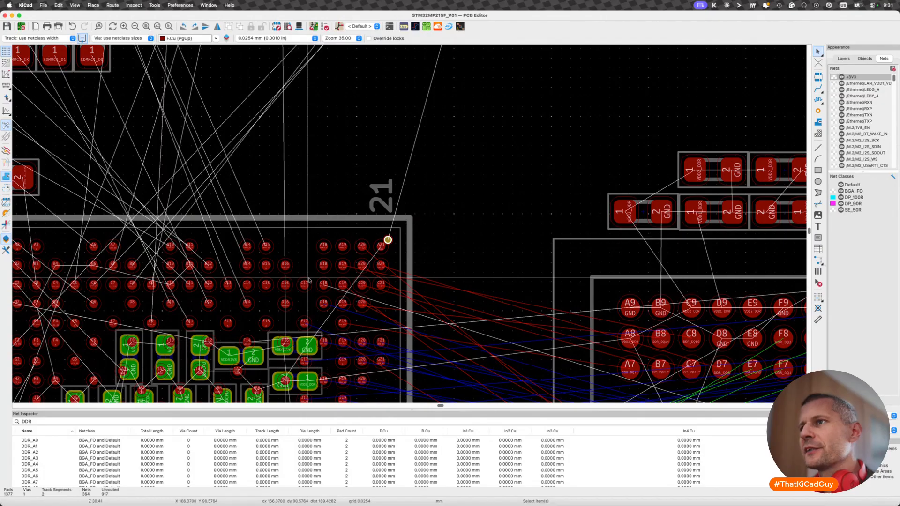
scroll(328, 288, "up", 4)
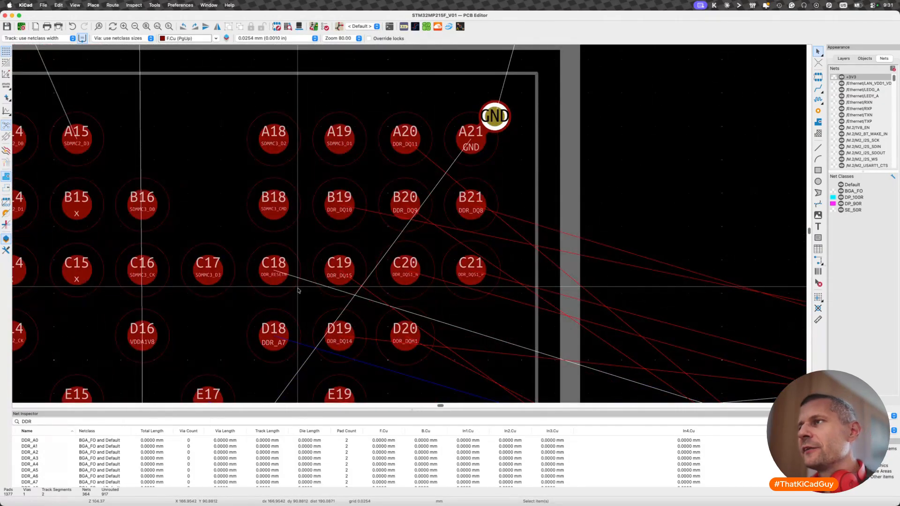
scroll(298, 290, "down", 3)
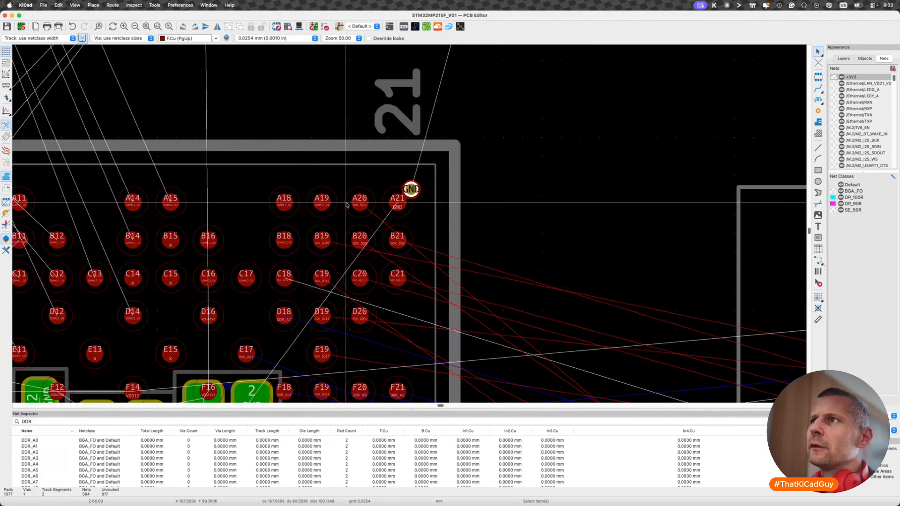
key("x")
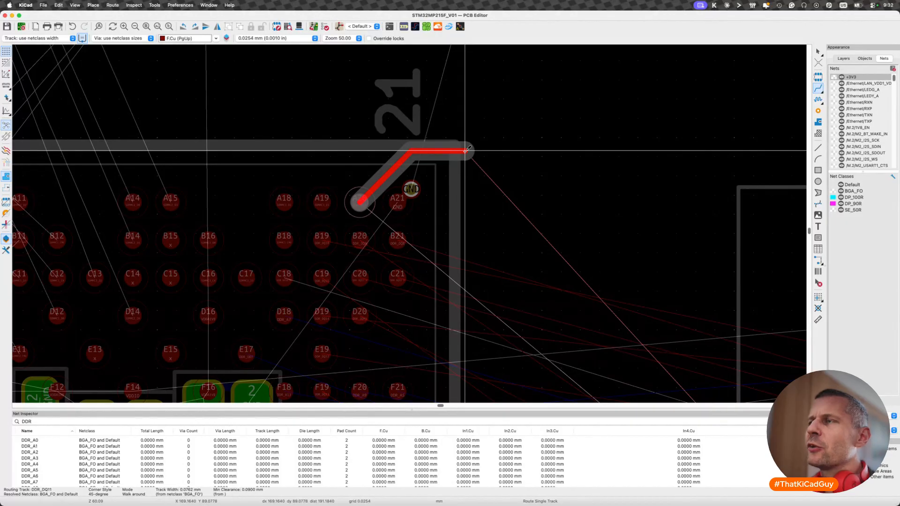
double_click(465, 150)
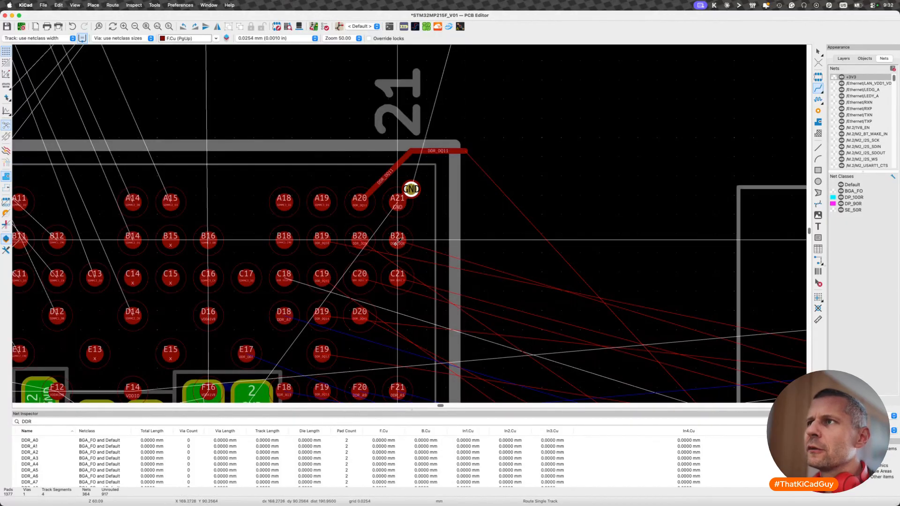
scroll(396, 243, "down", 5)
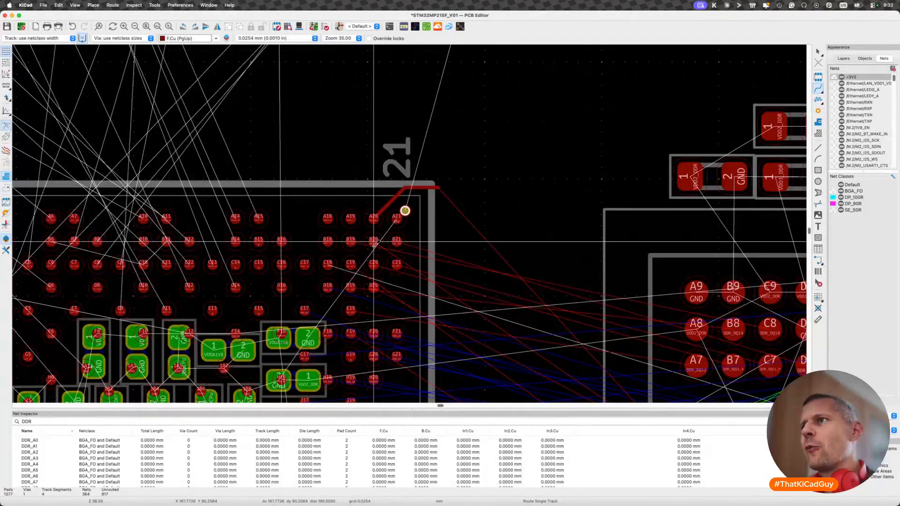
scroll(356, 243, "up", 2)
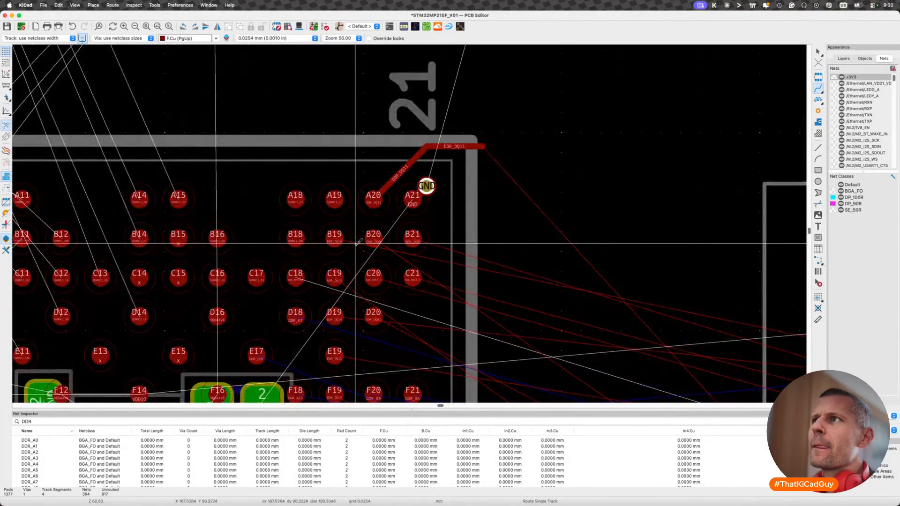
left_click(334, 238)
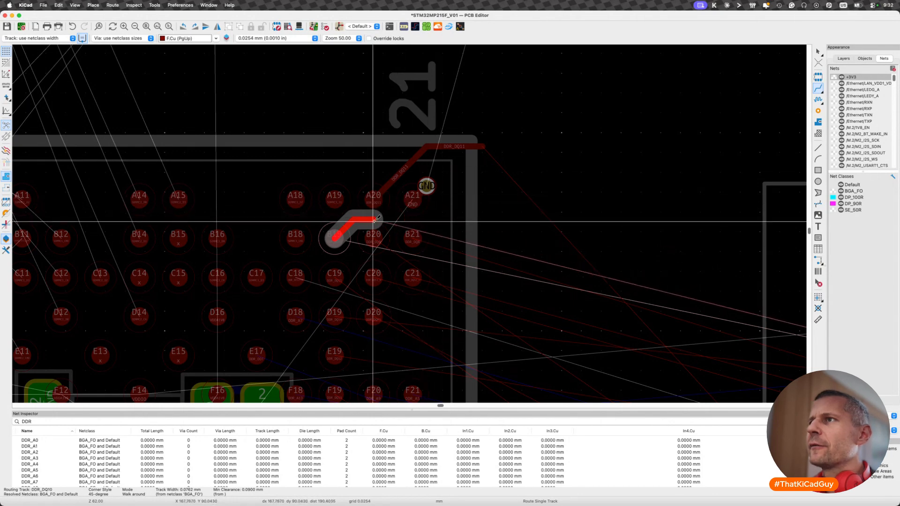
key("Escape")
key("Escape")
scroll(389, 176, "down", 3)
scroll(390, 176, "right", 3)
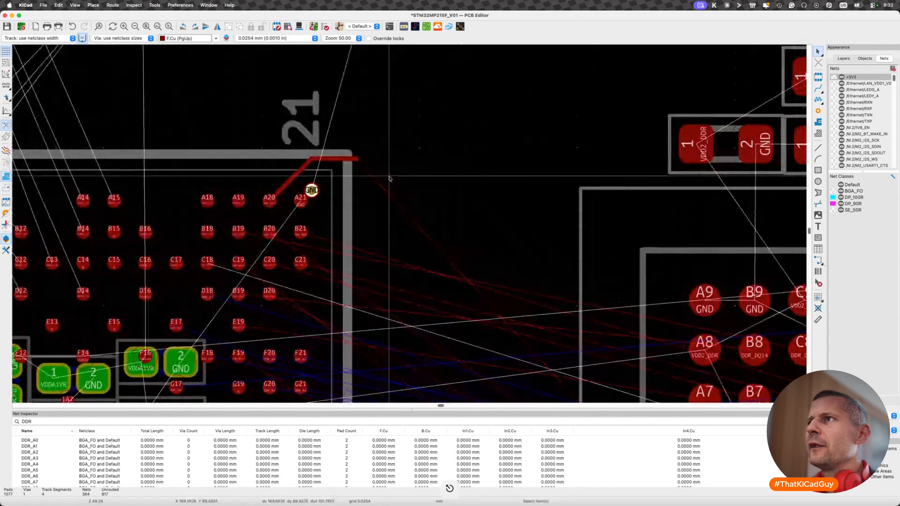
scroll(239, 231, "down", 5)
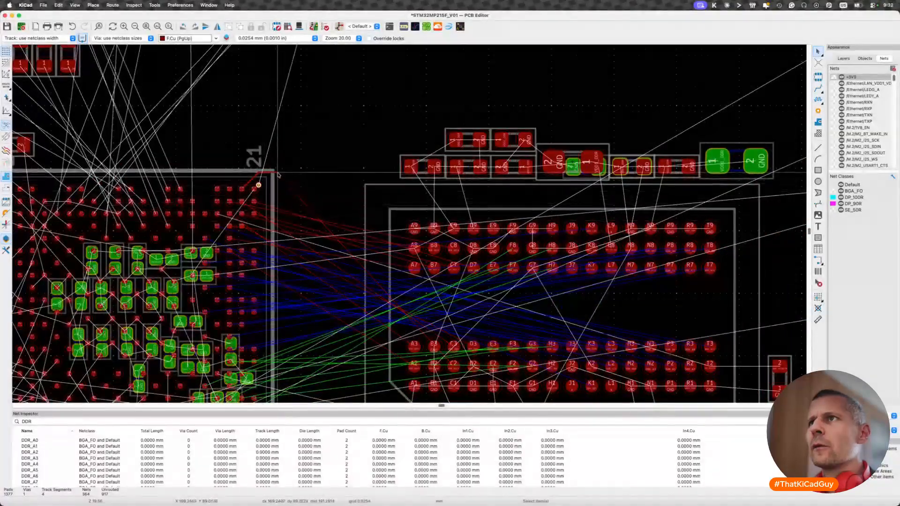
key("x")
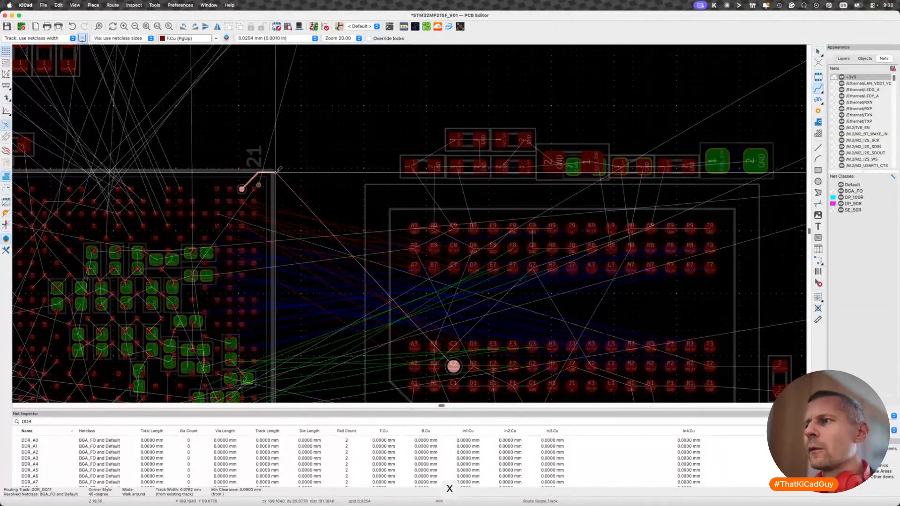
key("Escape")
- Route the DDR_DQ10 track on F.Cu from ball B19 between A19 and A20, ending outside the processor parallel to DDR_DQ11
key("x")
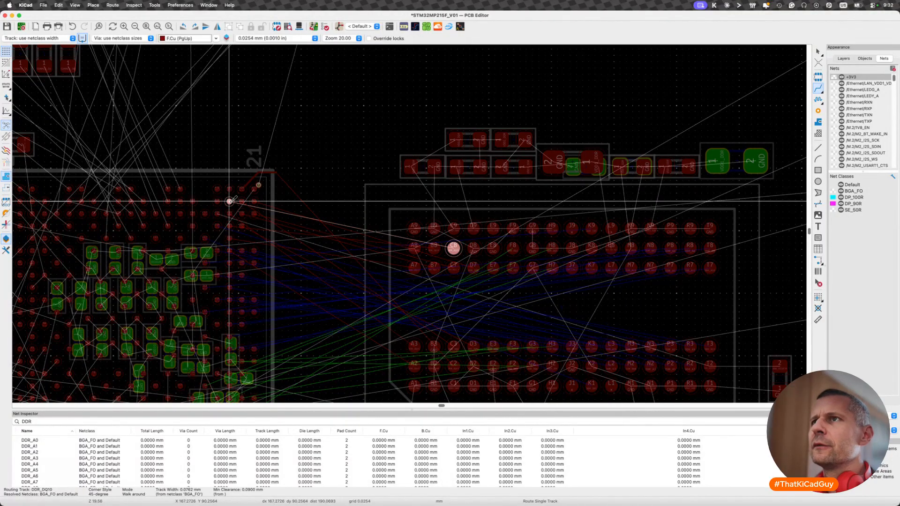
scroll(229, 201, "up", 5)
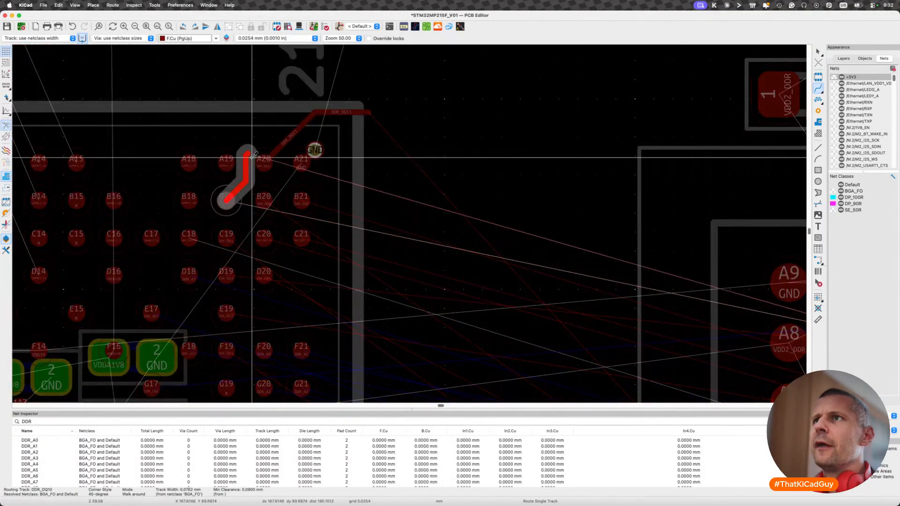
double_click(367, 90)
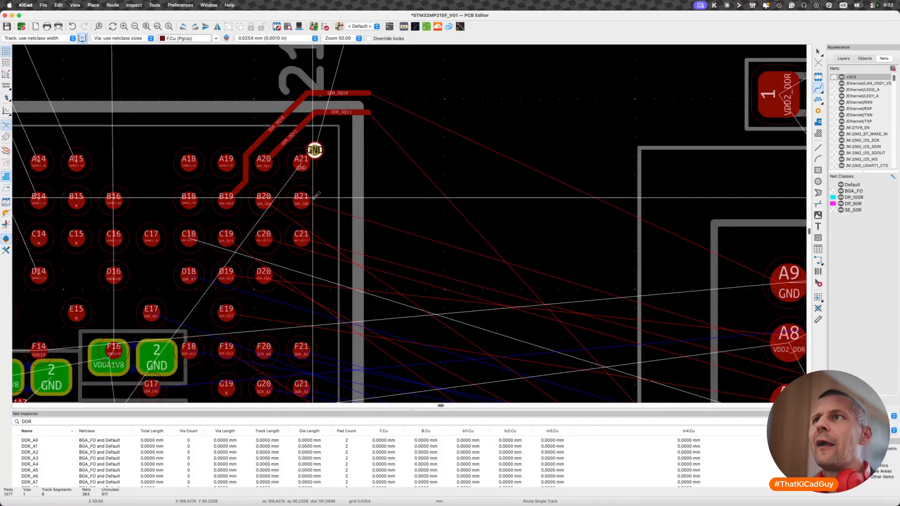
- Reshape the diagonal segments of DDR_DQ10 and DDR_DQ11 so DDR_DQ11 leaves A20 vertically and DDR_DQ10 runs parallel around it
scroll(315, 196, "up", 4)
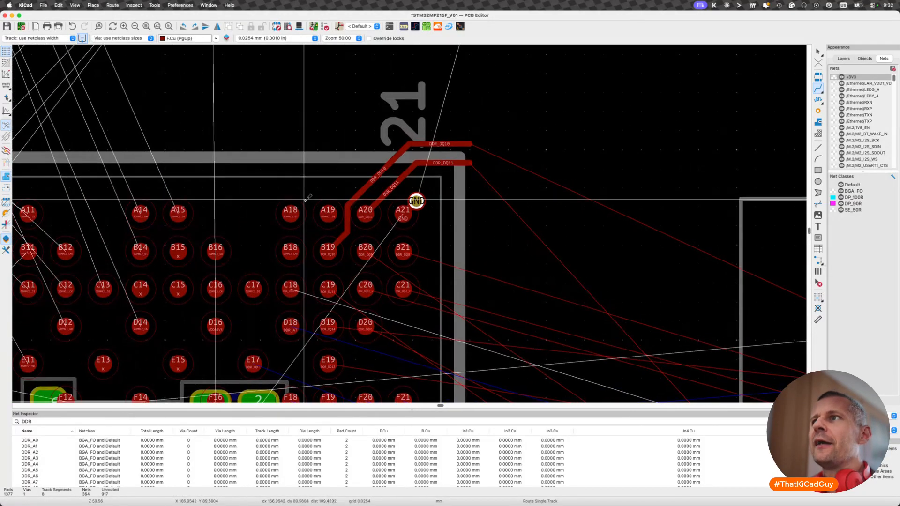
key("d")
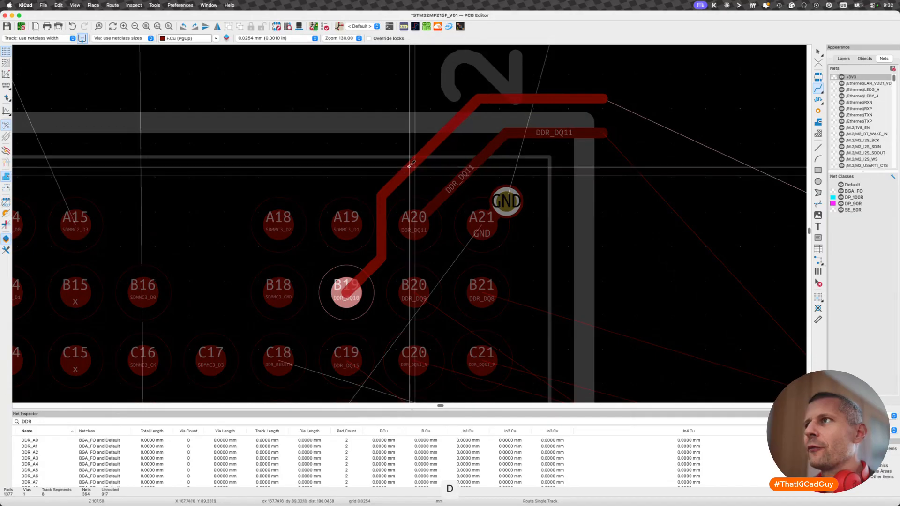
left_click(401, 156)
key("d")
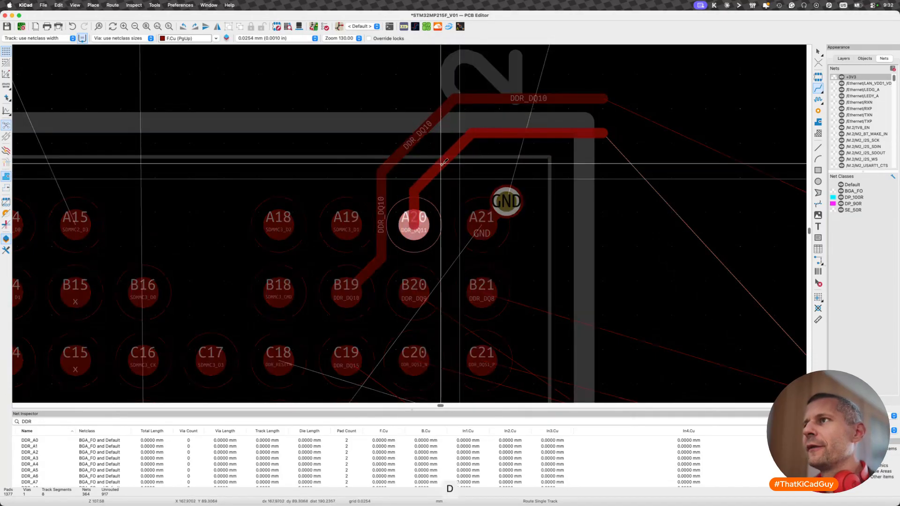
left_click(437, 160)
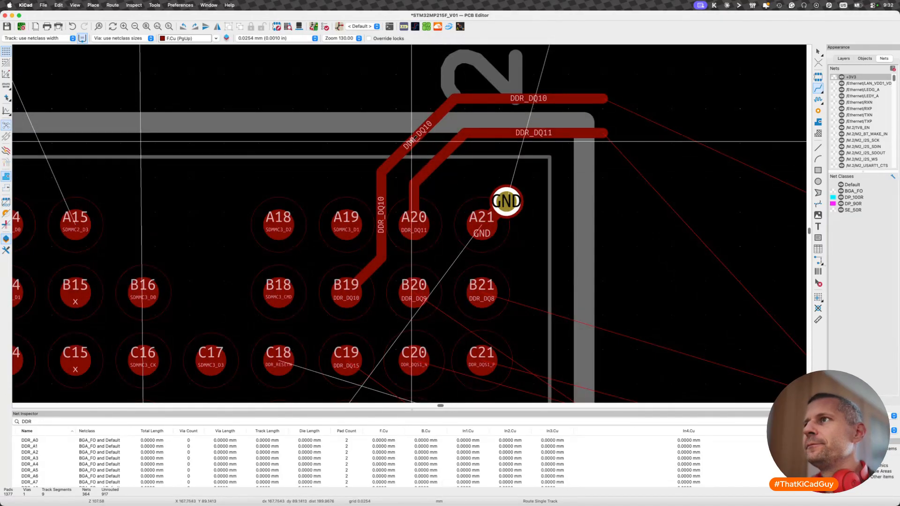
key("d")
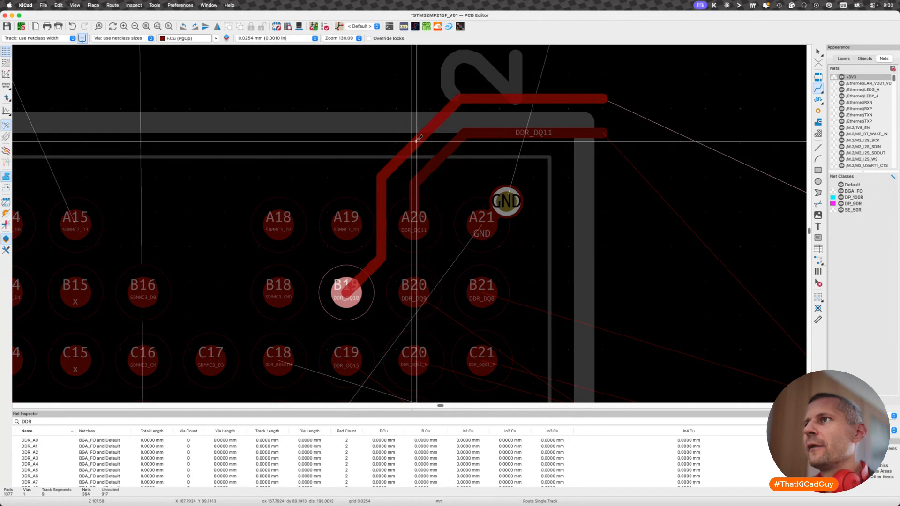
left_click(414, 140)
middle_click_drag(418, 247, 414, 215)
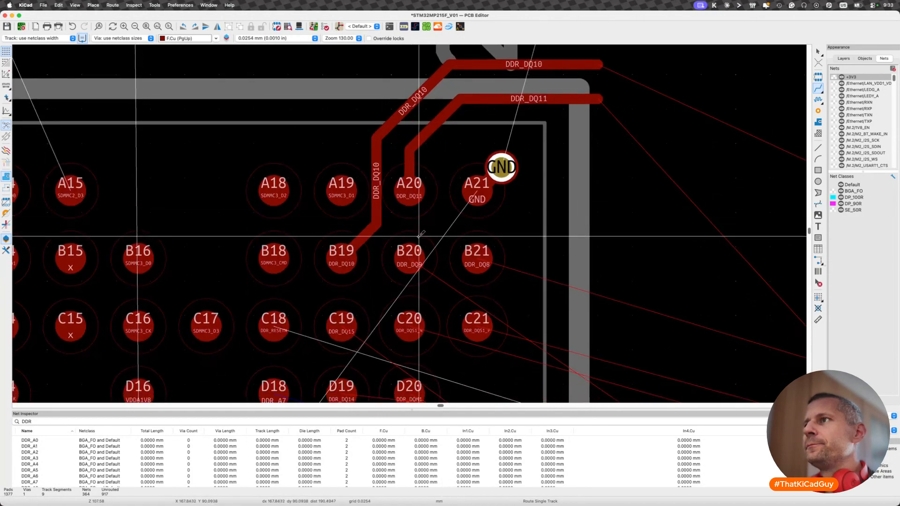
scroll(417, 237, "down", 5)
key("x")
scroll(414, 244, "down", 3)
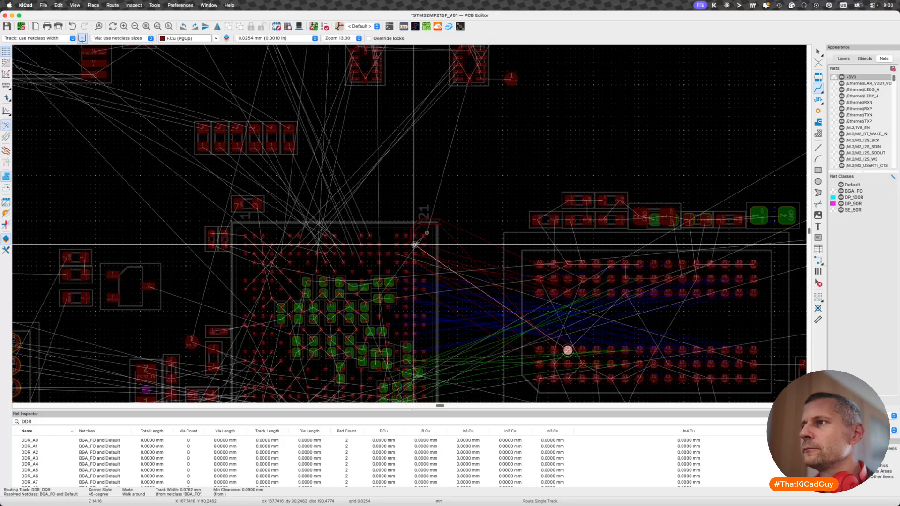
key("Escape")
- Examine the DDR ratsnest between the processor and the memory chip, along with the layer and fanout notes beside it
scroll(415, 245, "down", 3)
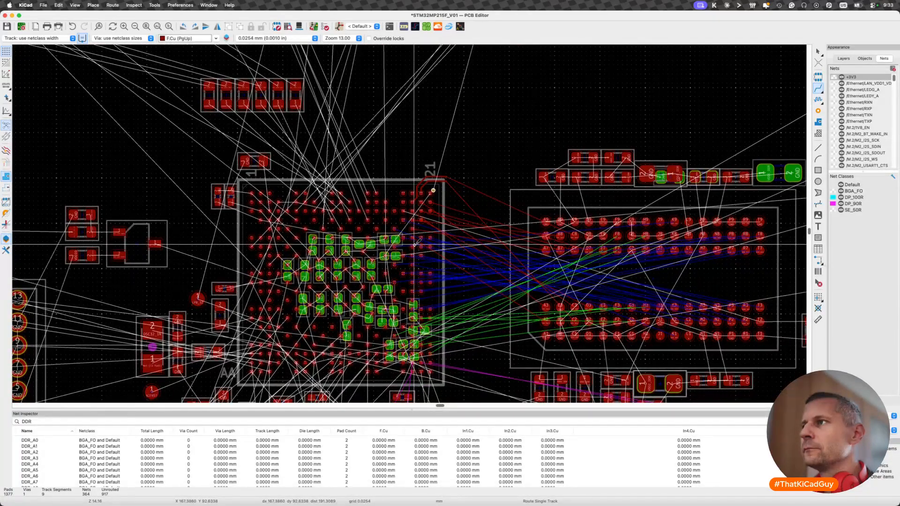
scroll(415, 244, "right", 3)
scroll(414, 244, "down", 1)
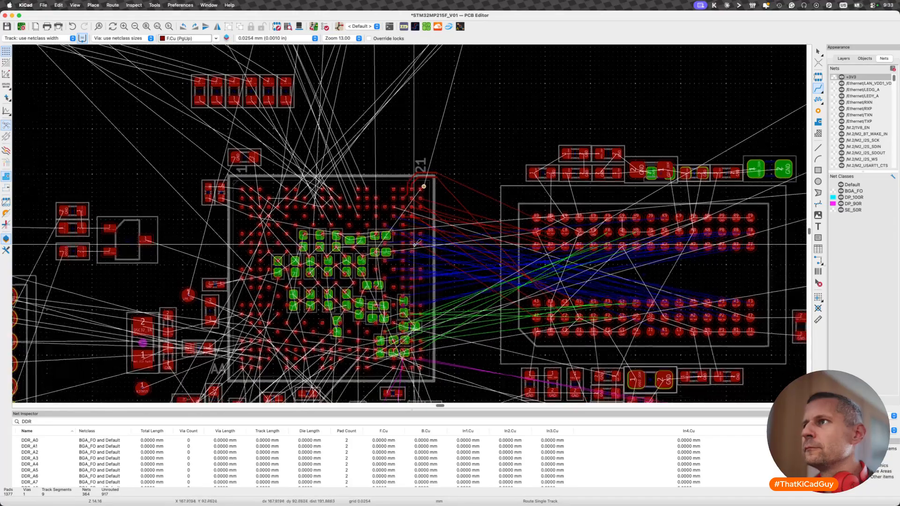
scroll(415, 244, "up", 3)
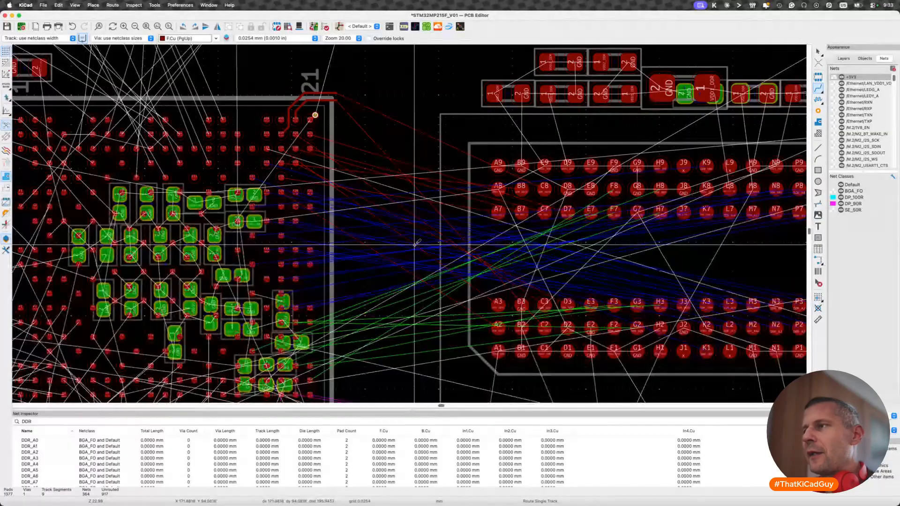
scroll(415, 244, "down", 5)
scroll(414, 244, "down", 3)
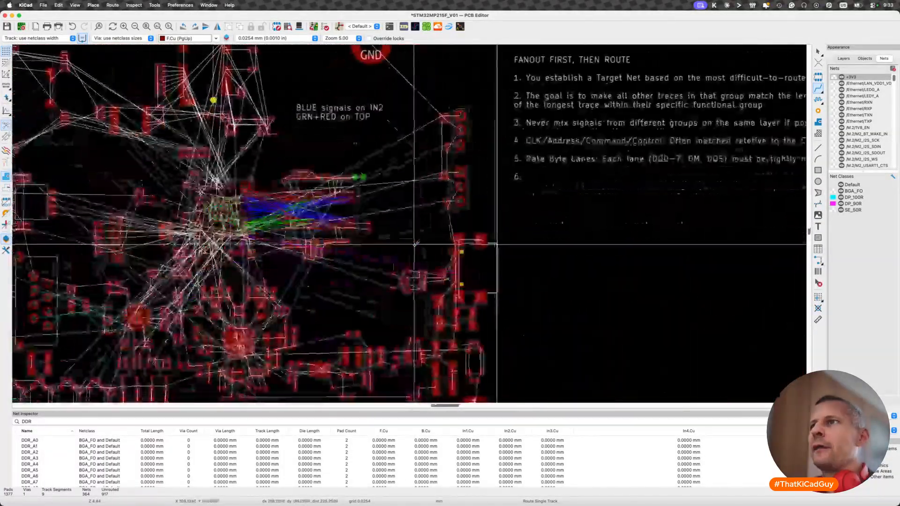
scroll(415, 244, "left", 3)
scroll(415, 244, "up", 1)
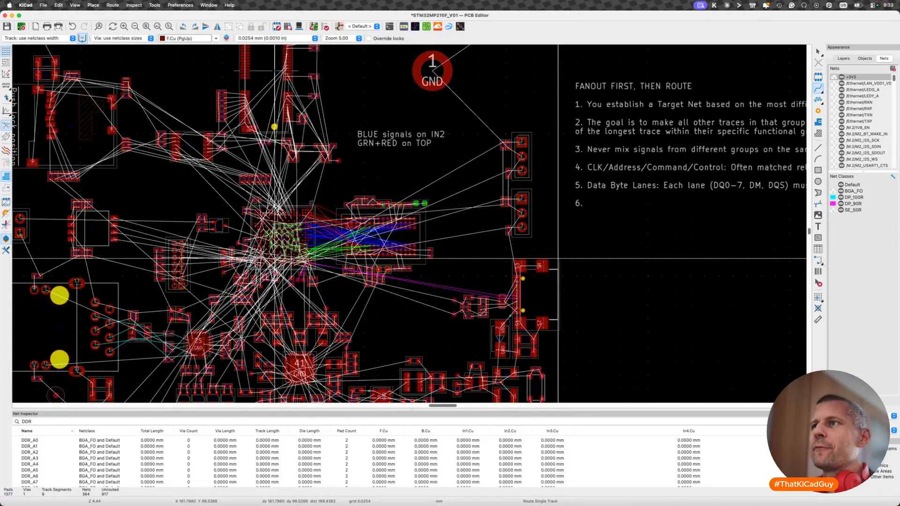
scroll(274, 259, "up", 4)
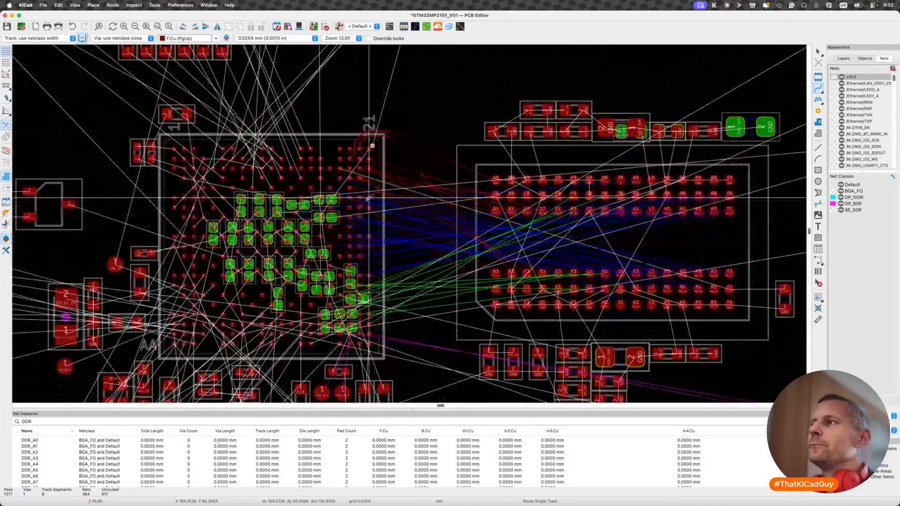
scroll(412, 224, "up", 2)
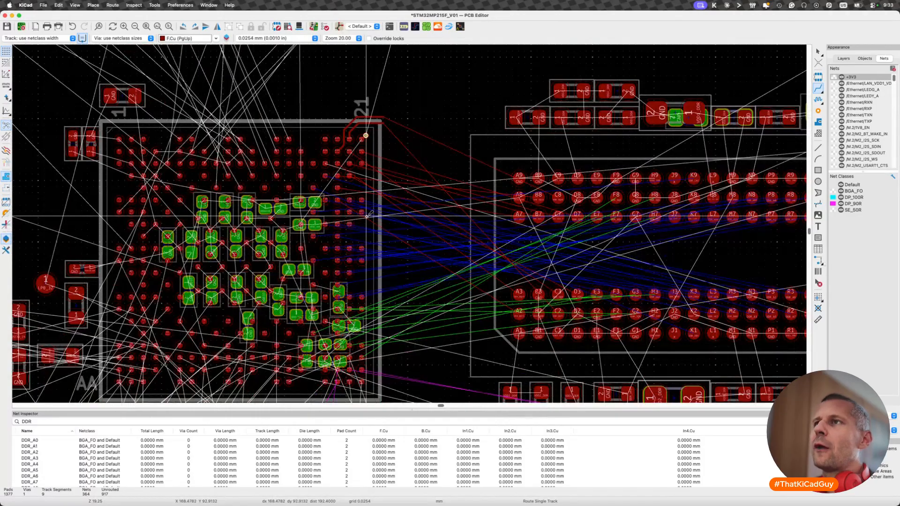
key("Escape")
left_click_drag(303, 108, 413, 241)
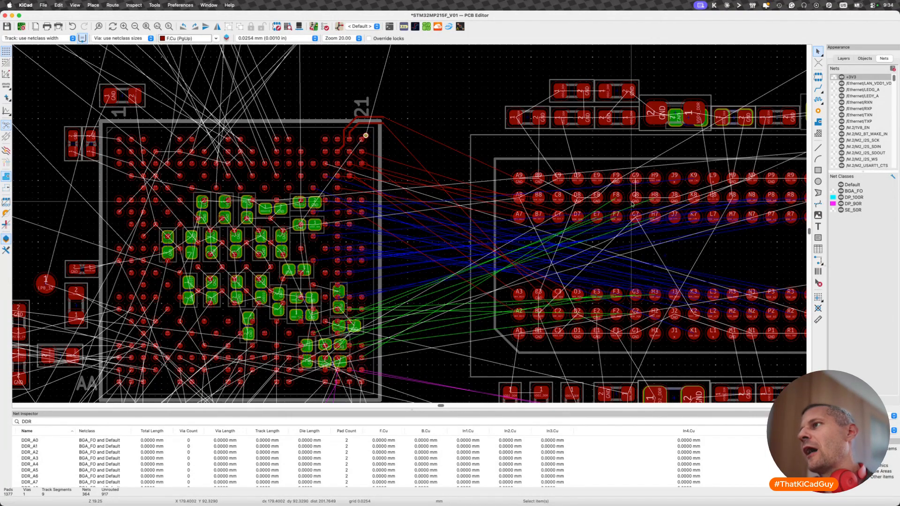
scroll(632, 202, "right", 5)
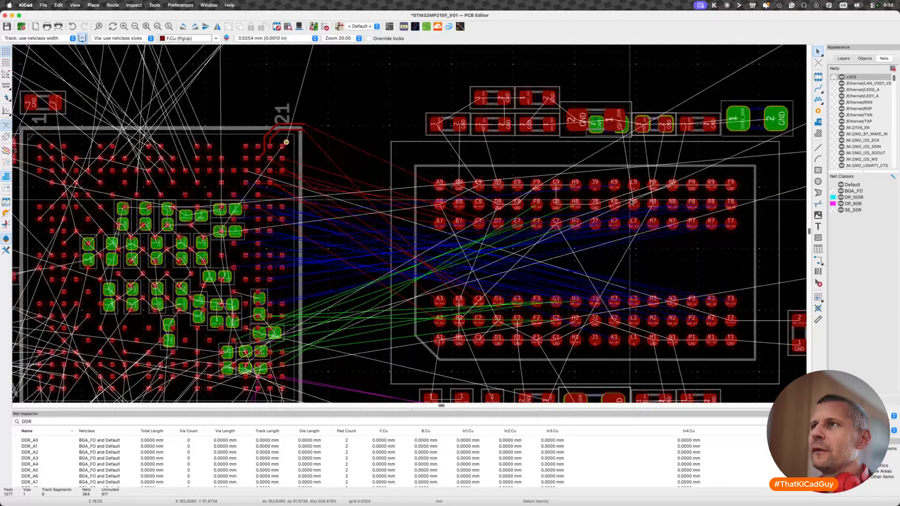
scroll(632, 202, "left", 1)
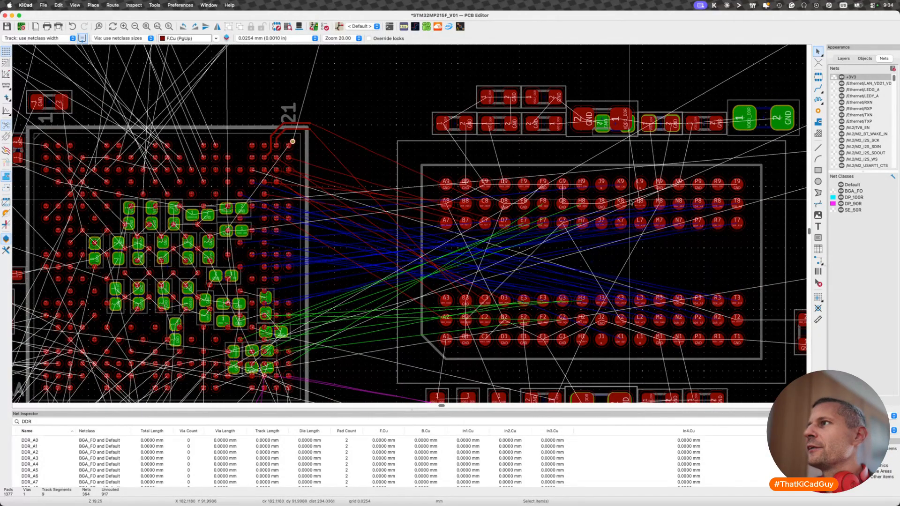
scroll(630, 202, "down", 5)
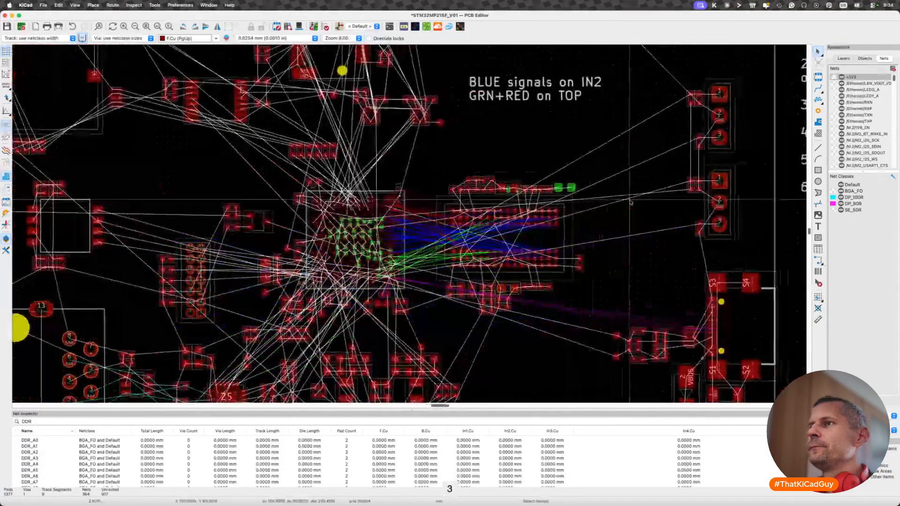
scroll(466, 234, "up", 5)
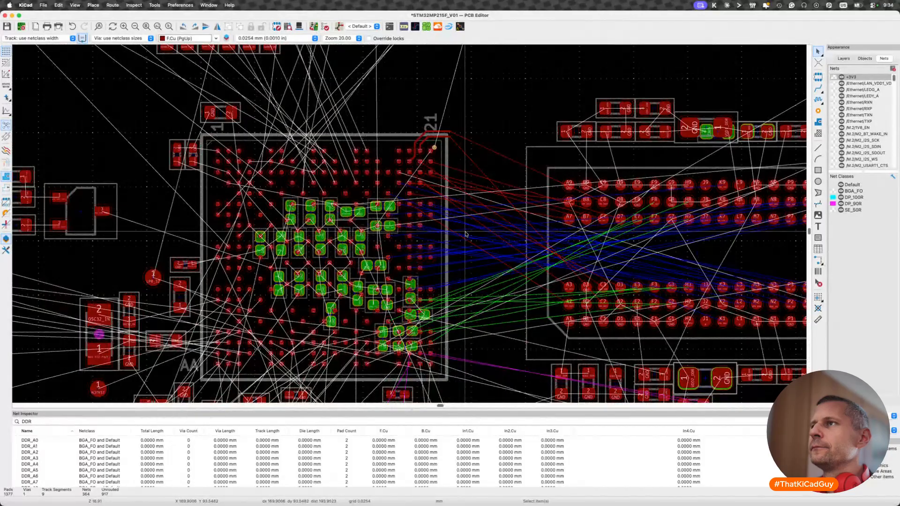
scroll(466, 234, "right", 2)
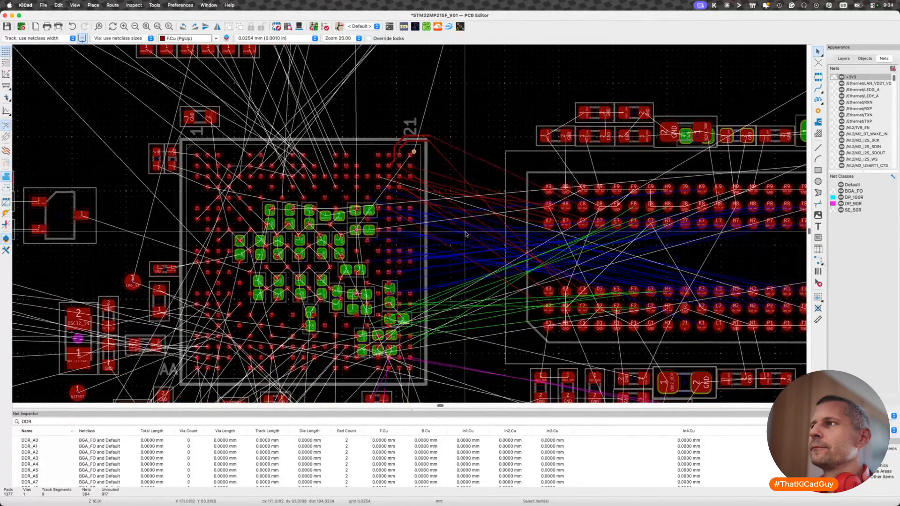
scroll(466, 234, "right", 2)
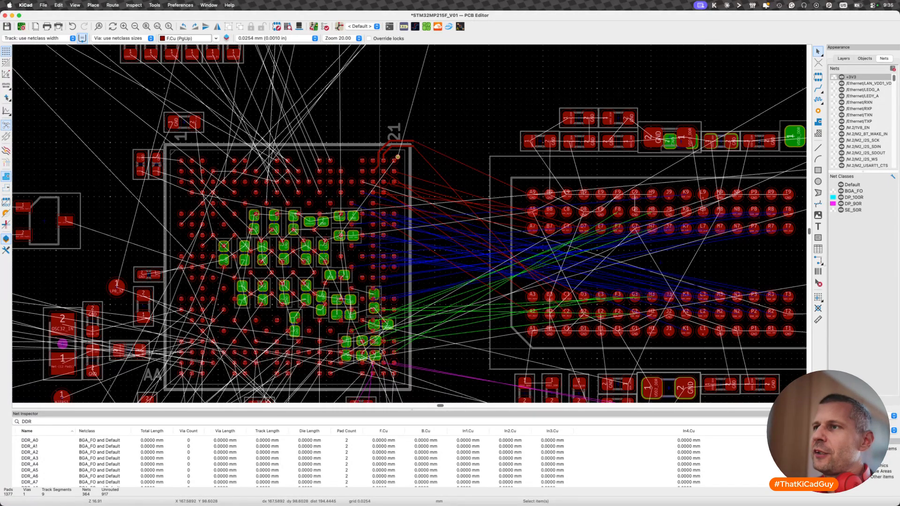
- Try replacing the DDR_DQ10 track with a short diagonal stub from ball B19 to a via between B19 and A20
left_click_drag(313, 119, 462, 273)
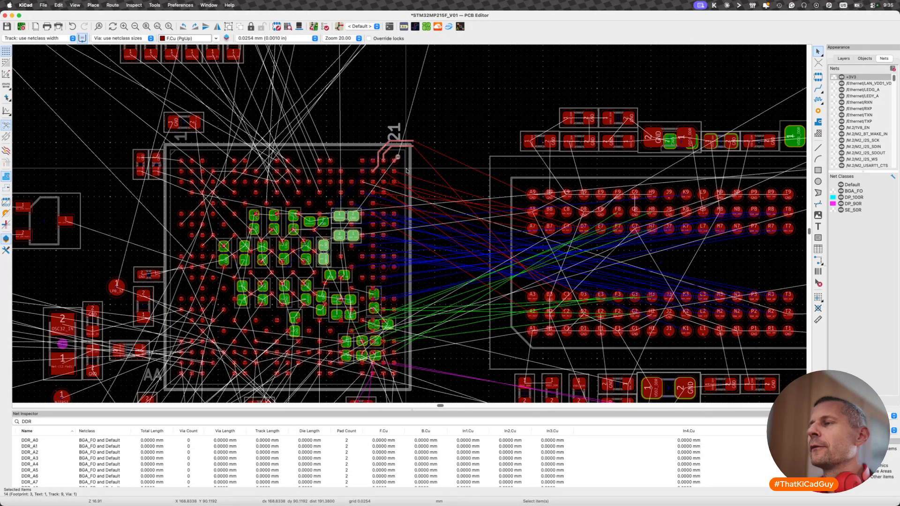
scroll(406, 170, "up", 5)
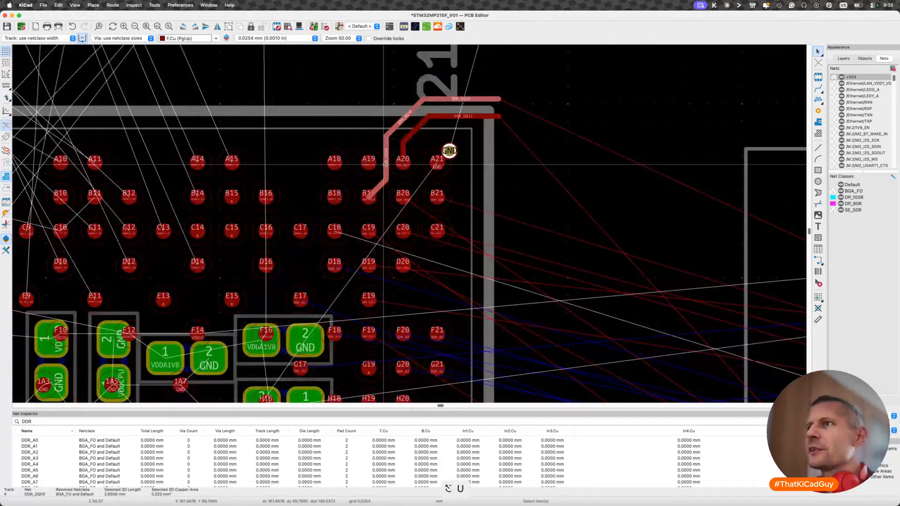
key("super+z")
key("x")
key("v")
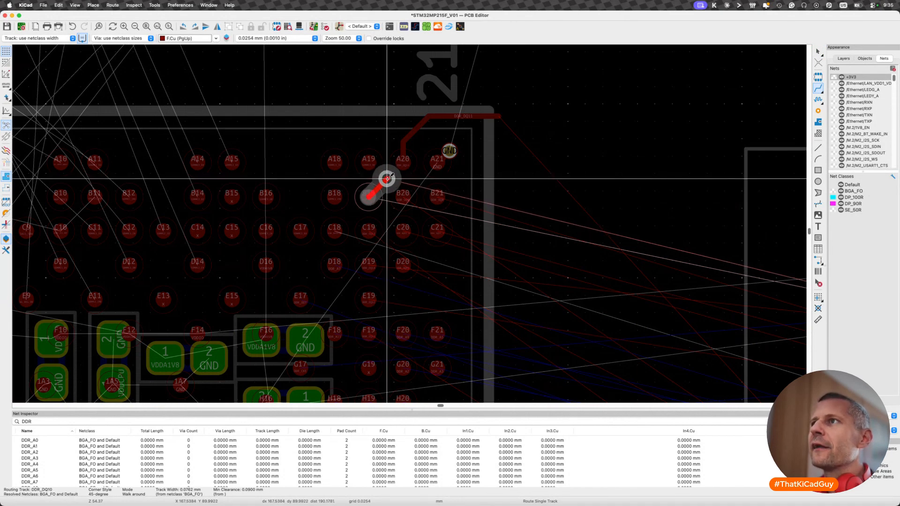
left_click(386, 179)
key("Escape")
key("Escape")
- Undo the via fanout at ball B19 and the deletion of the DDR_DQ10 track
scroll(380, 202, "down", 3)
scroll(379, 202, "down", 4)
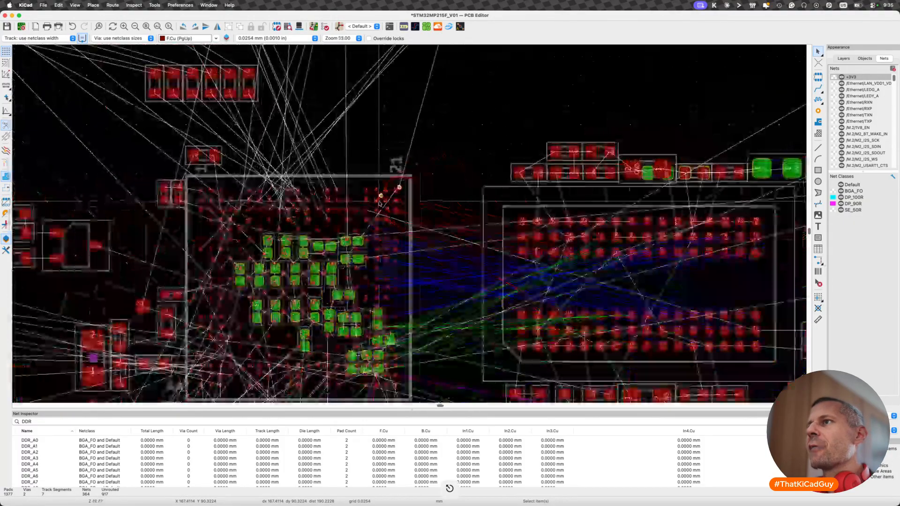
key("x")
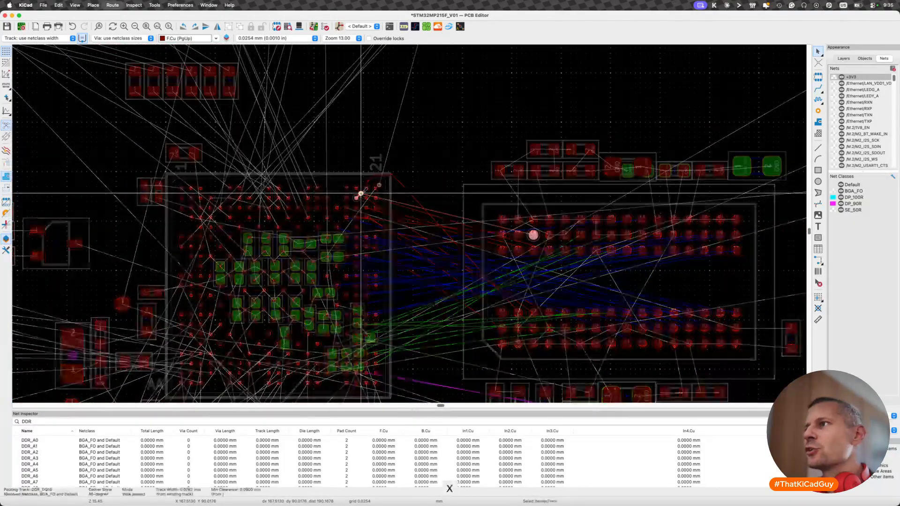
scroll(360, 193, "up", 4)
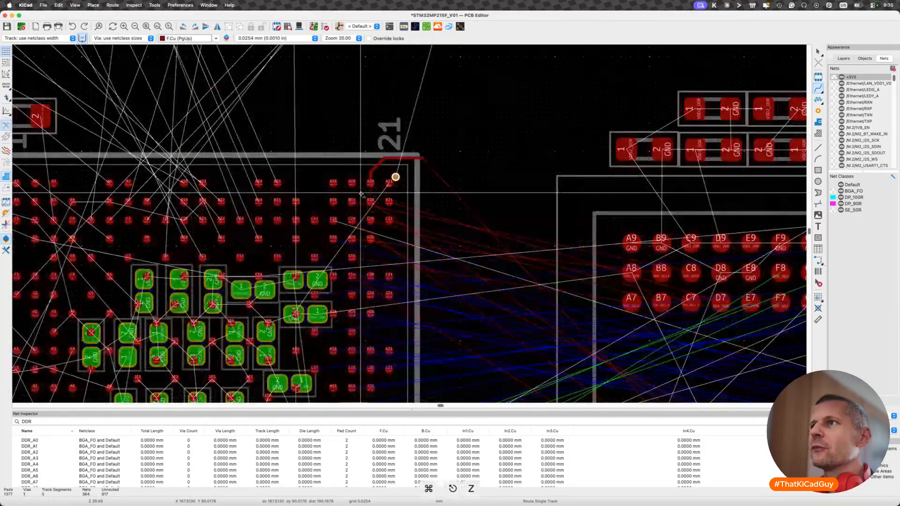
key("super+z")
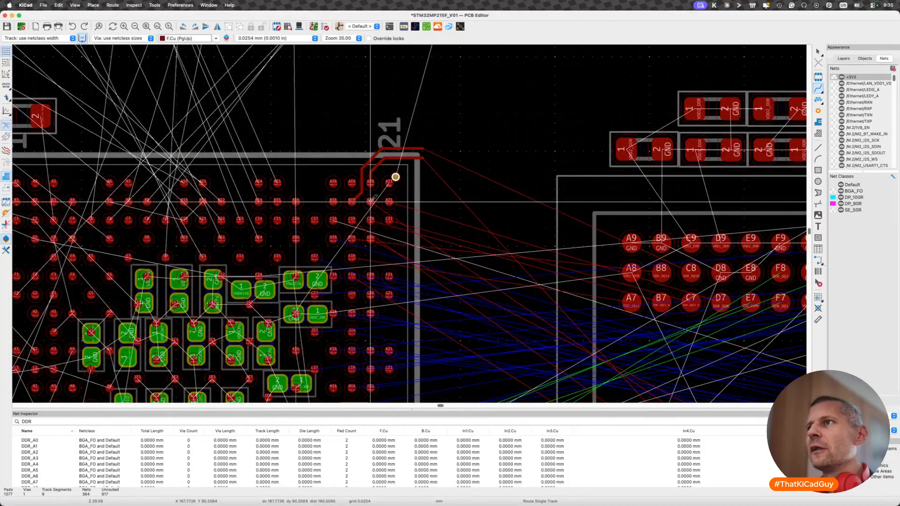
- Fan out DDR_DQ9 with a short diagonal F.Cu track from ball B20 to a via centred between B20 and A21
scroll(361, 196, "up", 1)
key("x")
scroll(370, 201, "down", 2)
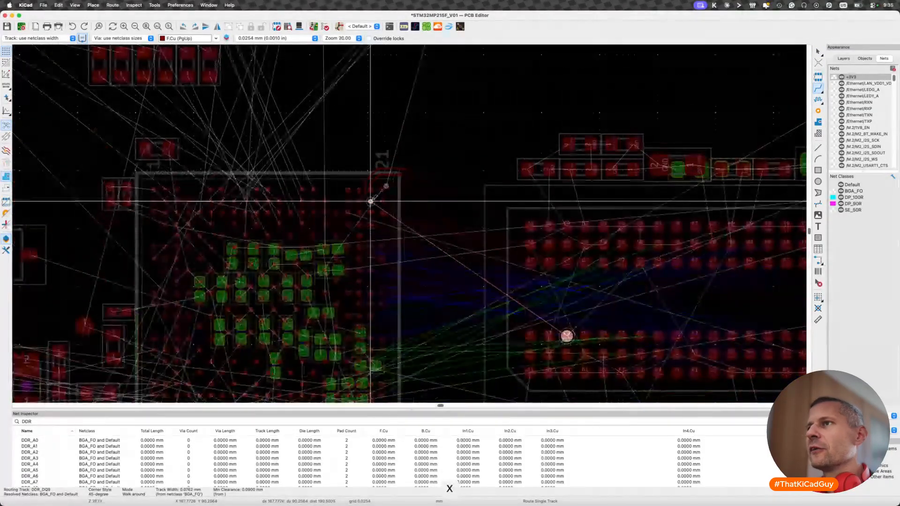
key("Escape")
scroll(383, 199, "up", 5)
key("x")
key("v")
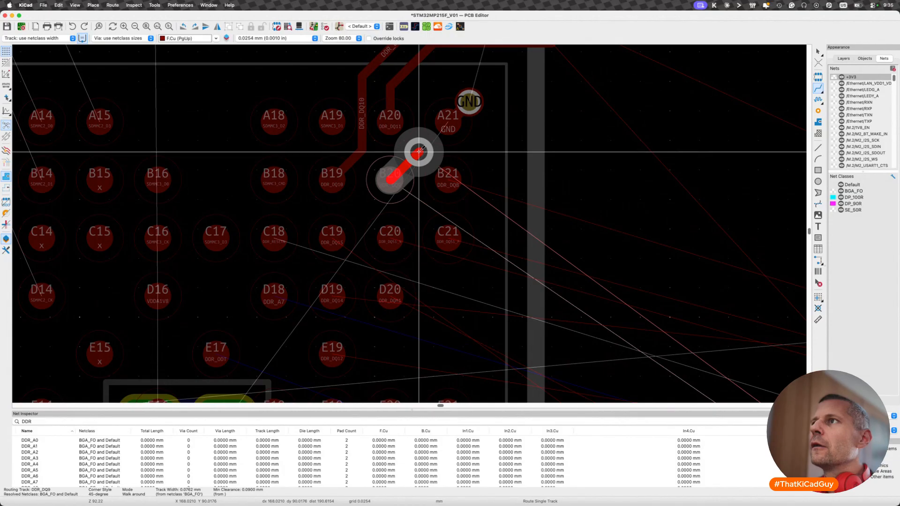
left_click(419, 149)
key("Escape")
key("Escape")
scroll(400, 219, "down", 6)
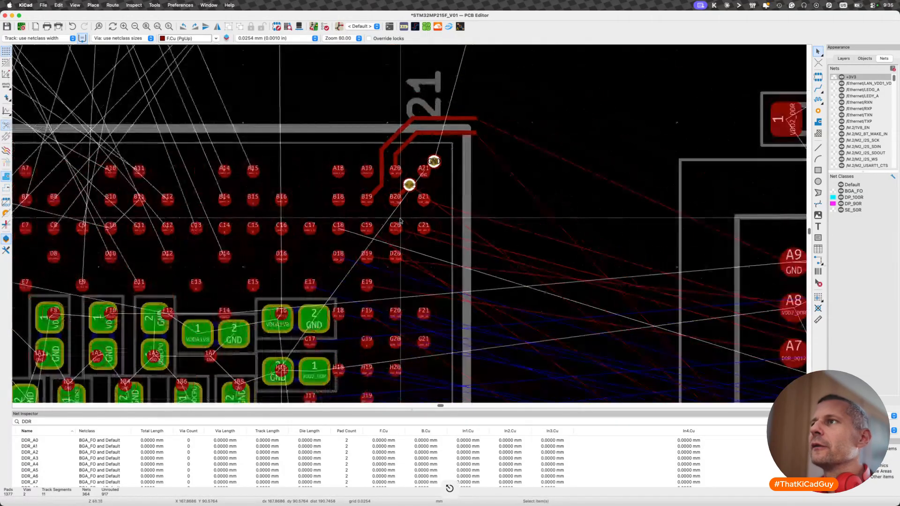
- Route the DDR_DQ8 track on F.Cu from ball B21 diagonally, then horizontally out past the processor's edge
scroll(400, 220, "right", 4)
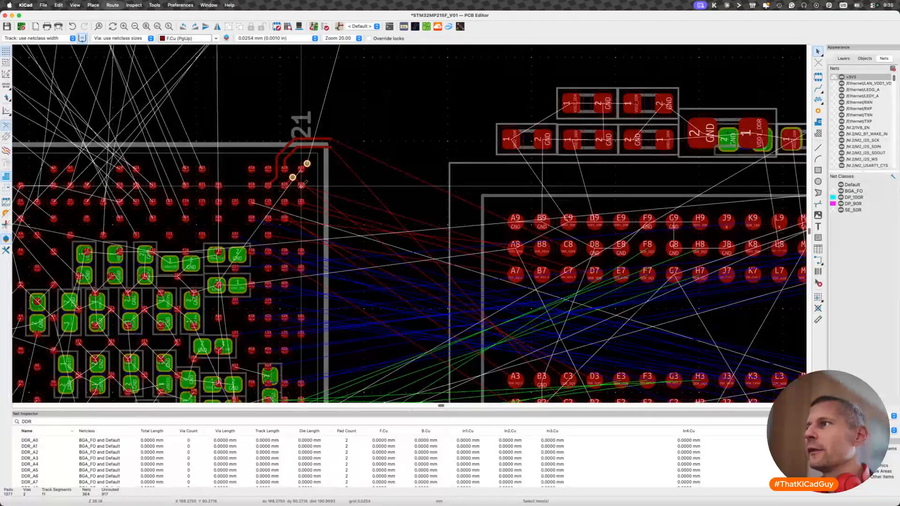
key("x")
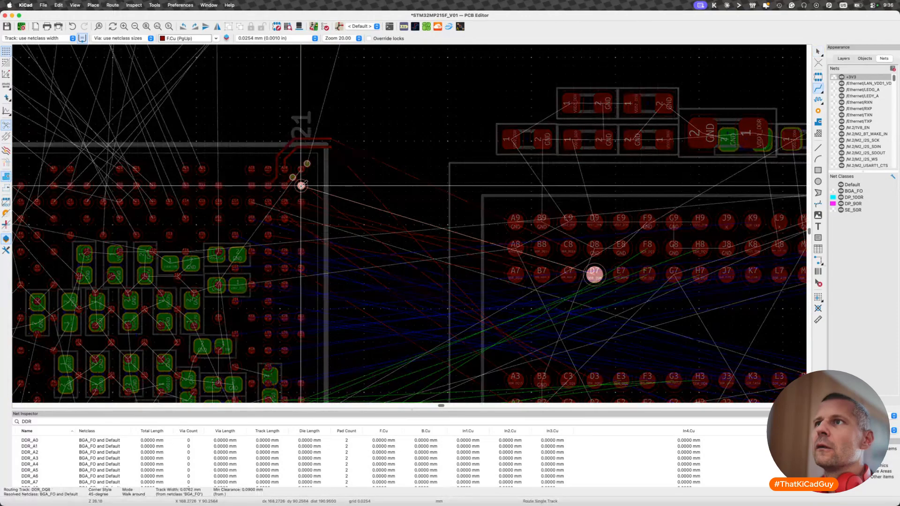
scroll(301, 186, "up", 5)
left_click(351, 172)
key("Escape")
key("Escape")
scroll(317, 239, "down", 5)
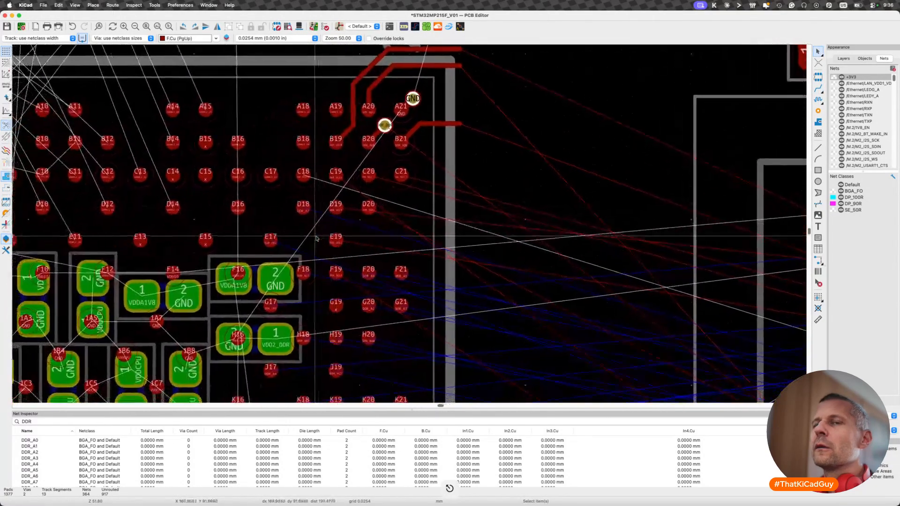
- Review the DDR ratsnest between the processor and the memory chip, and save the board
scroll(316, 239, "up", 2)
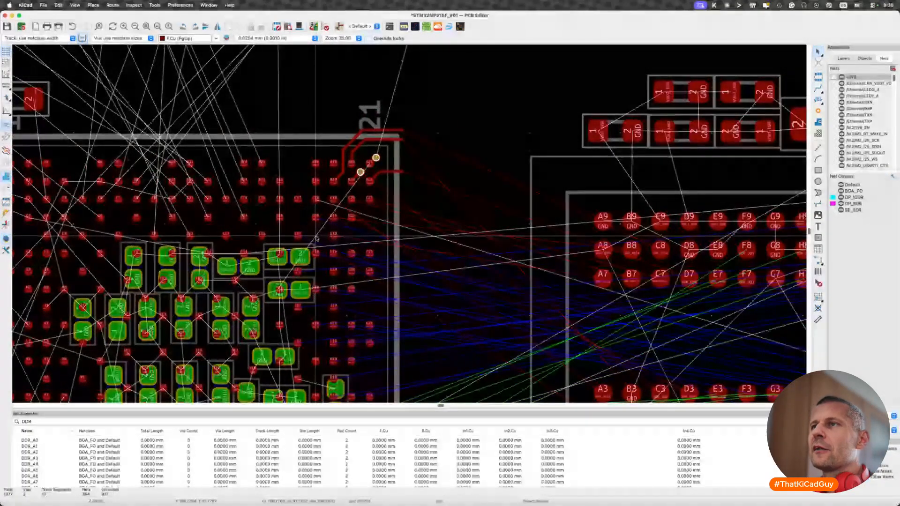
scroll(316, 239, "down", 5)
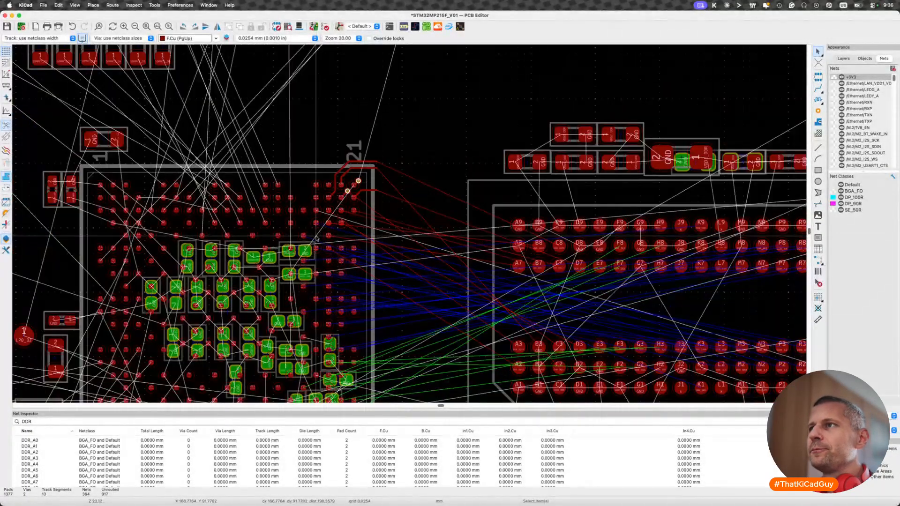
scroll(317, 240, "left", 3)
scroll(317, 239, "down", 2)
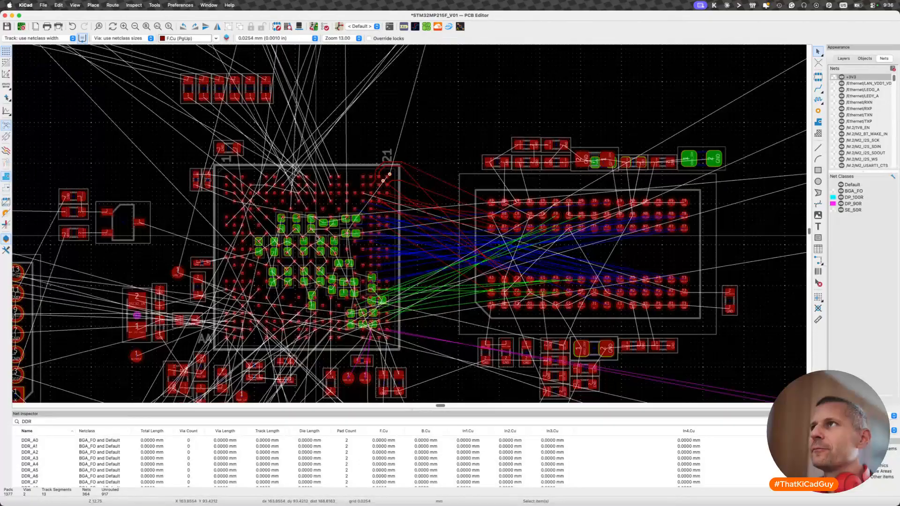
key("super+s")
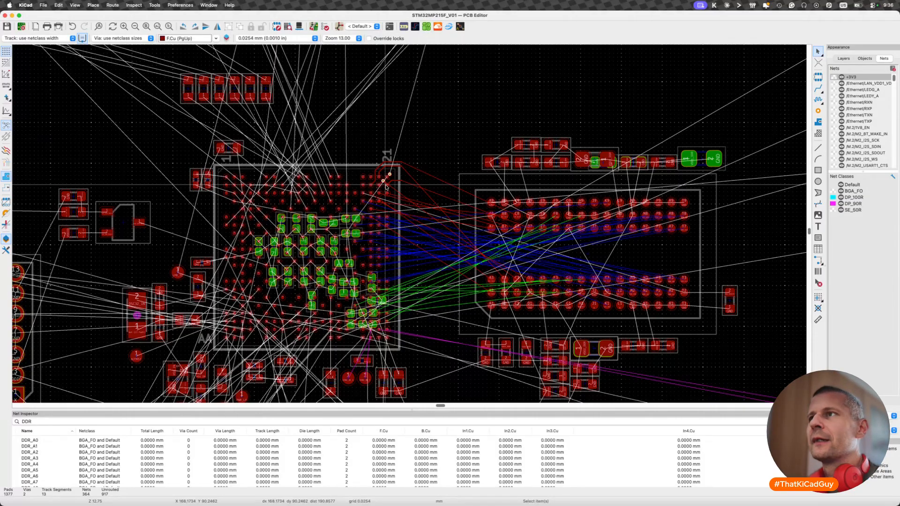
- Fan out DDR_DQ15 with a short diagonal F.Cu track from ball C19 to a via centred between C19 and B20
scroll(386, 186, "up", 2)
scroll(386, 187, "up", 6)
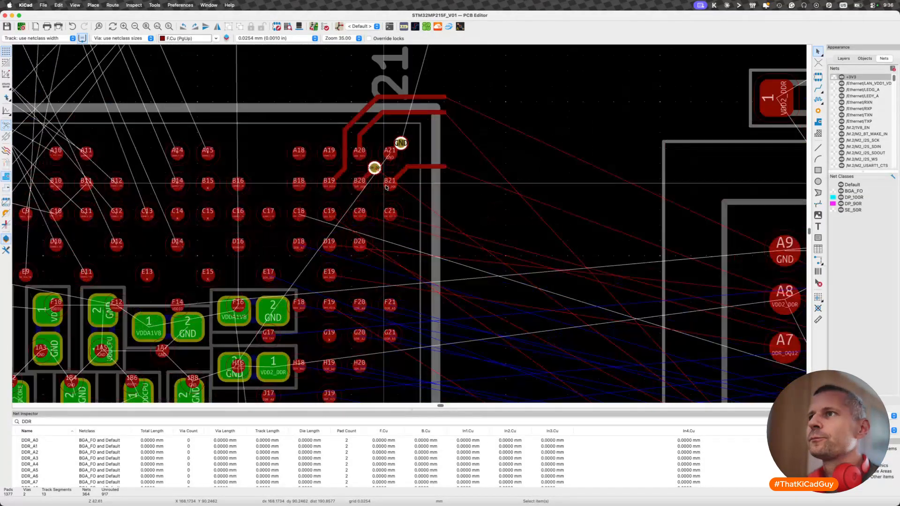
key("x")
scroll(317, 224, "down", 5)
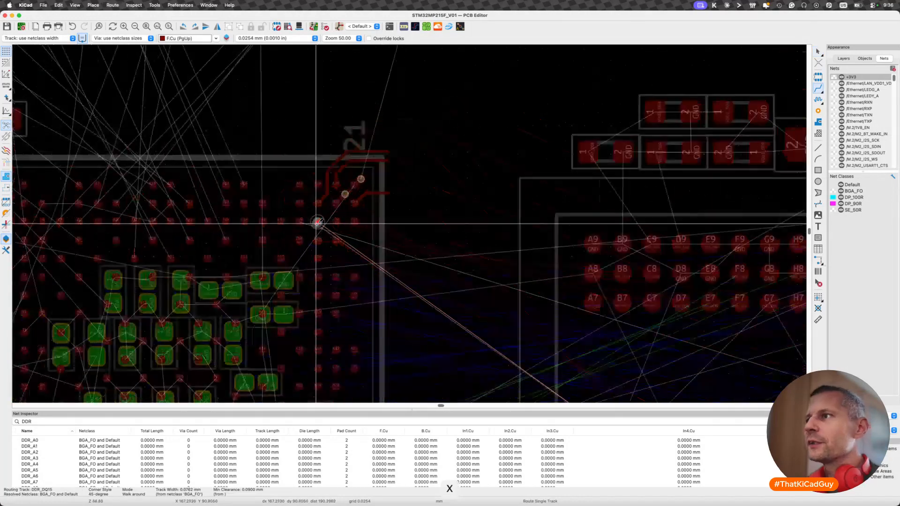
scroll(318, 223, "up", 4)
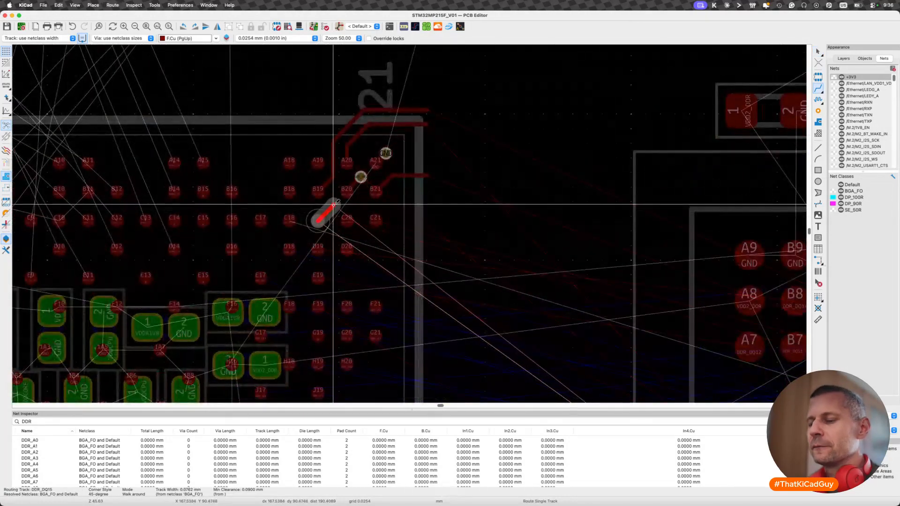
scroll(333, 204, "up", 3)
key("v")
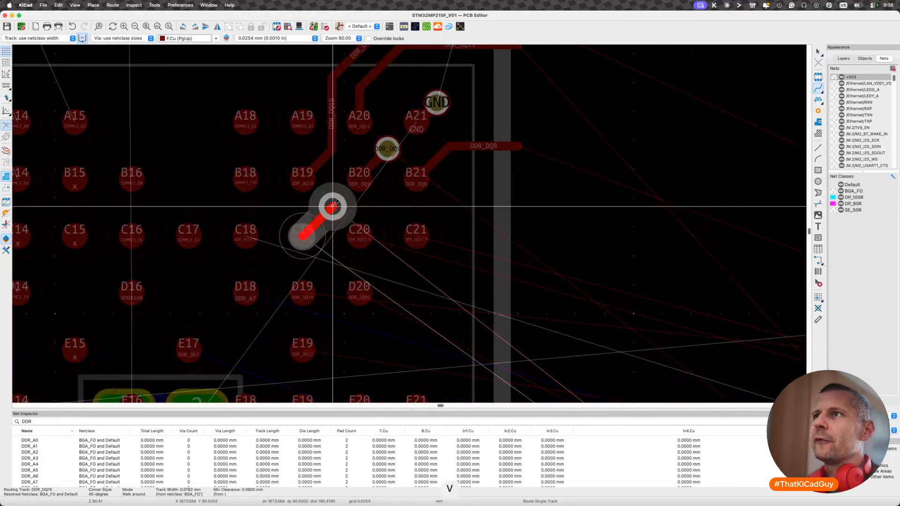
left_click(333, 206)
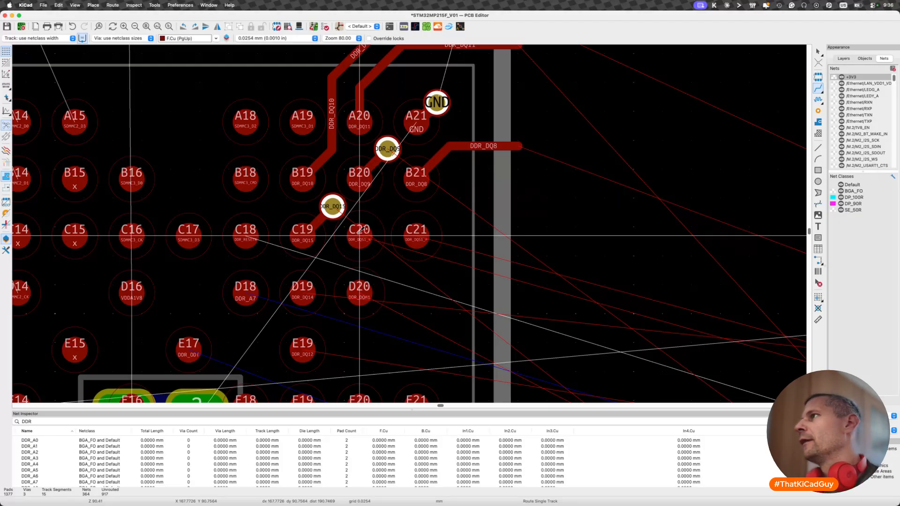
- Show the board's layer list and examine the DDR connections together with the layer notes beside the processor
left_click(844, 58)
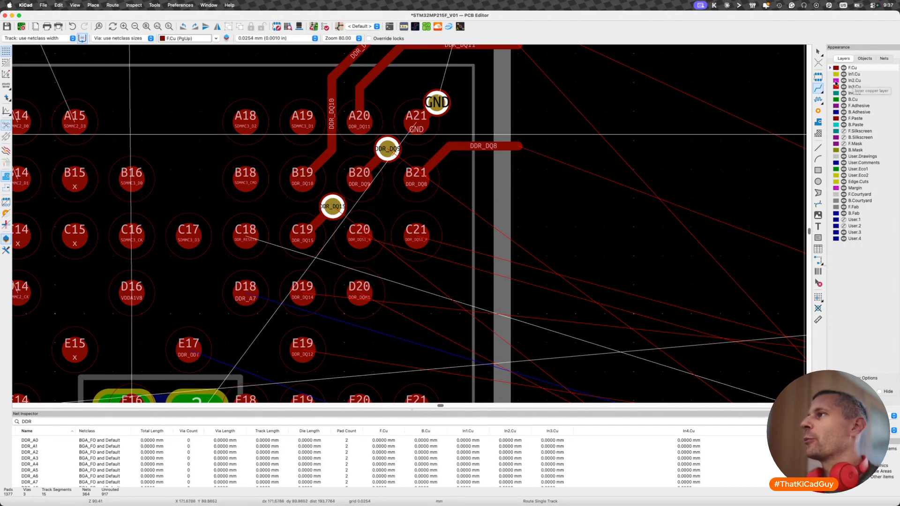
scroll(333, 207, "down", 3)
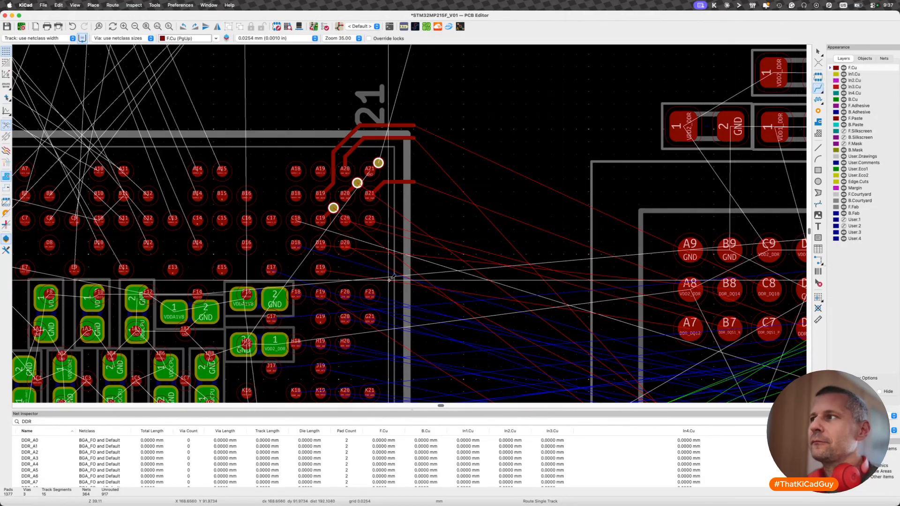
scroll(391, 277, "down", 5)
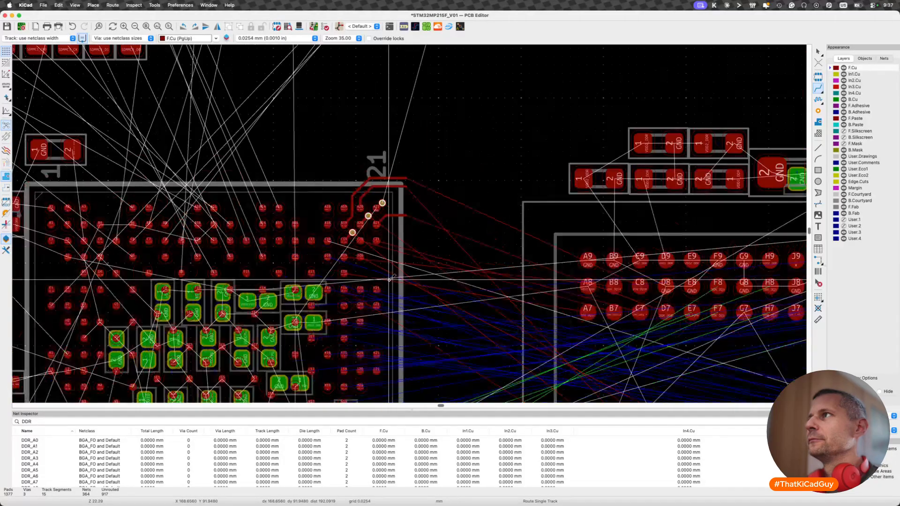
scroll(392, 277, "down", 4)
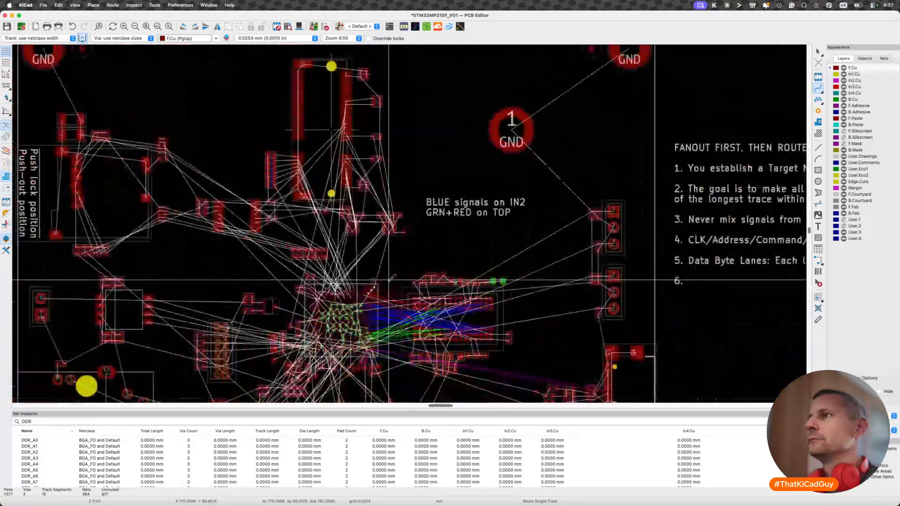
scroll(423, 215, "down", 3)
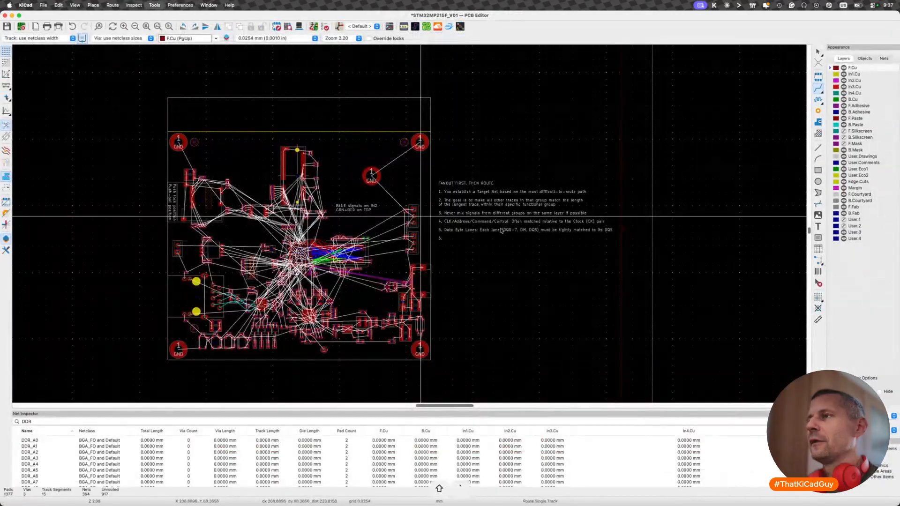
- Switch to the Schematic Editor, open the DDR sheet and examine ST's layer recommendations beside the DDR3L chip
key("shift+grave")
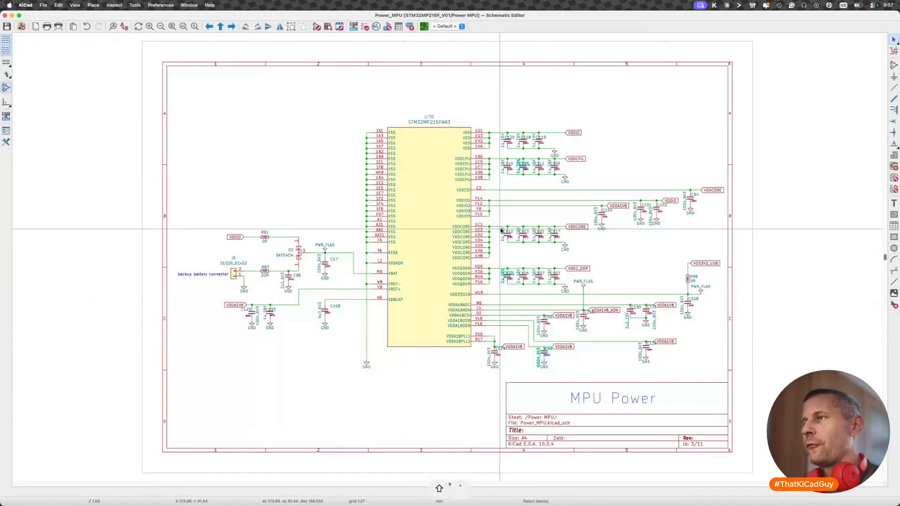
key("alt+BackSpace")
double_click(574, 207)
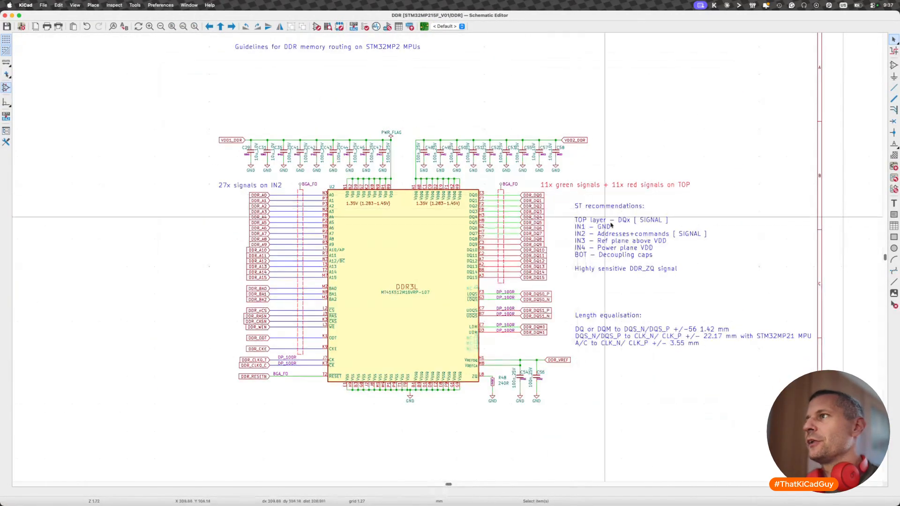
scroll(594, 212, "up", 2)
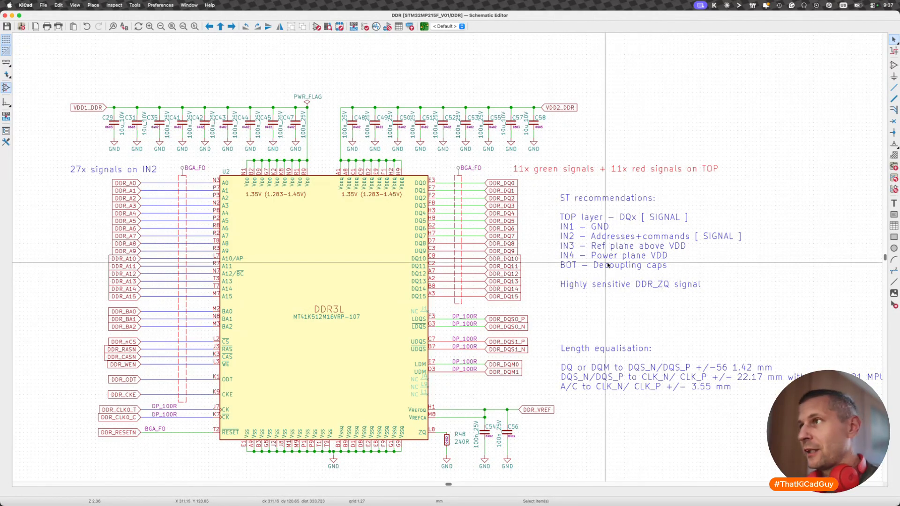
left_click(605, 230)
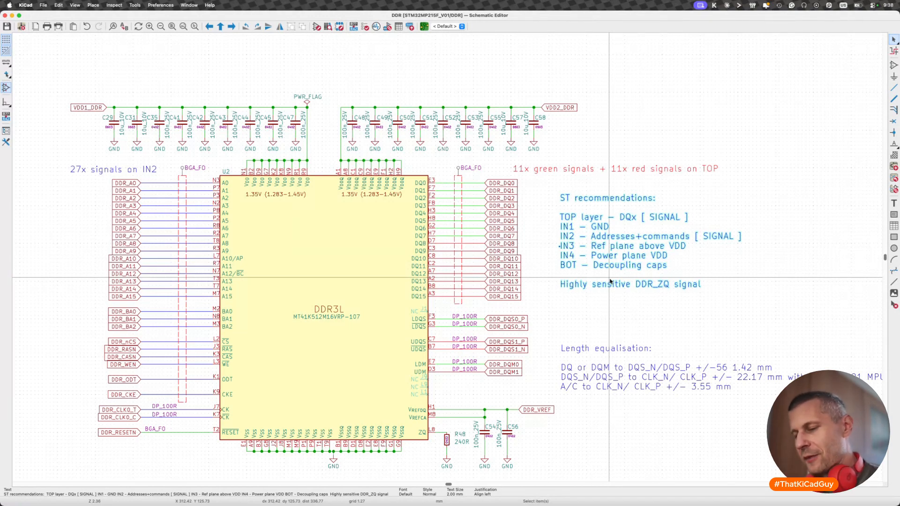
- Switch back to the PCB Editor and save the board
key("shift+grave")
key("super+s")
scroll(289, 286, "left", 3)
scroll(280, 256, "up", 5)
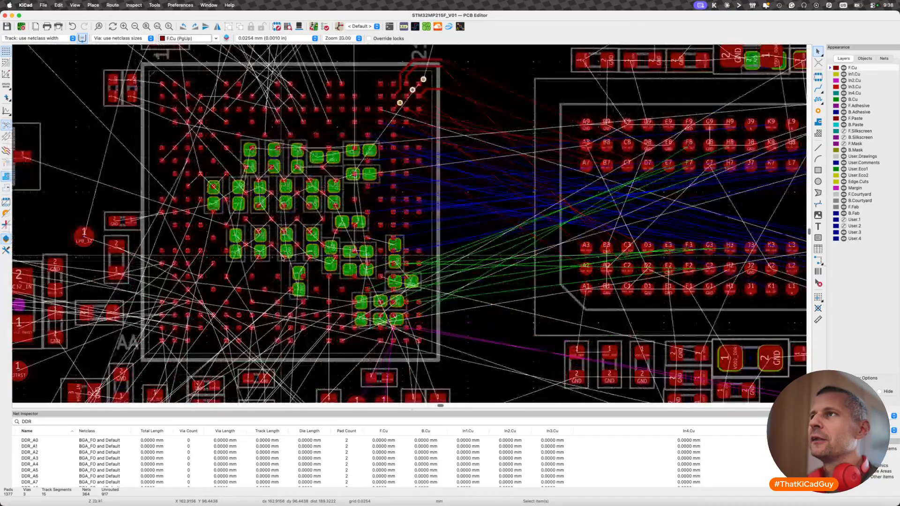
- Fan out DDR_RESETN with a short diagonal F.Cu track from ball C18 to a via centred between C18 and B19, and save the board
scroll(408, 225, "up", 3)
scroll(369, 193, "up", 5)
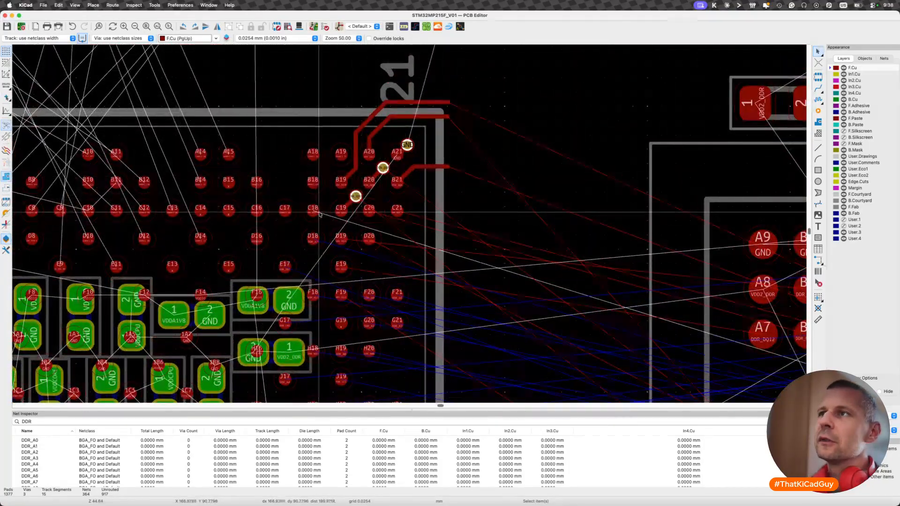
key("x")
scroll(312, 209, "down", 5)
scroll(317, 212, "up", 5)
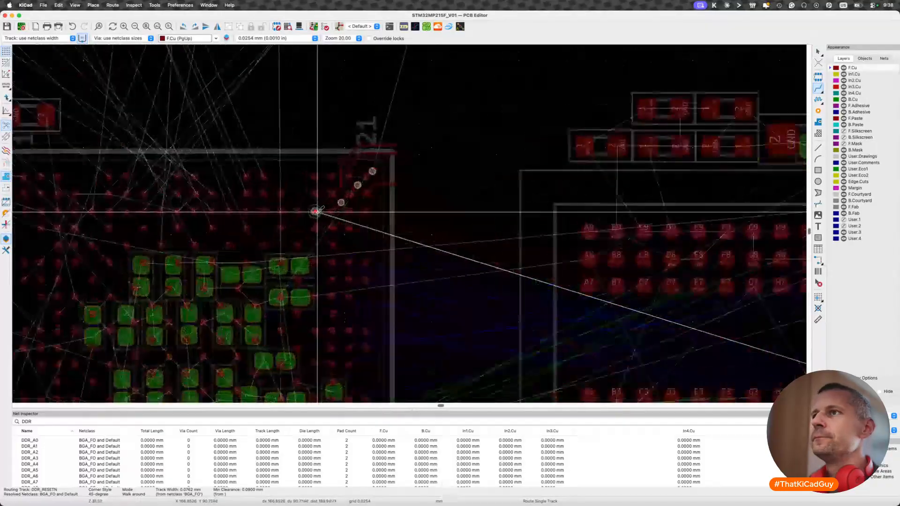
key("v")
scroll(335, 189, "up", 5)
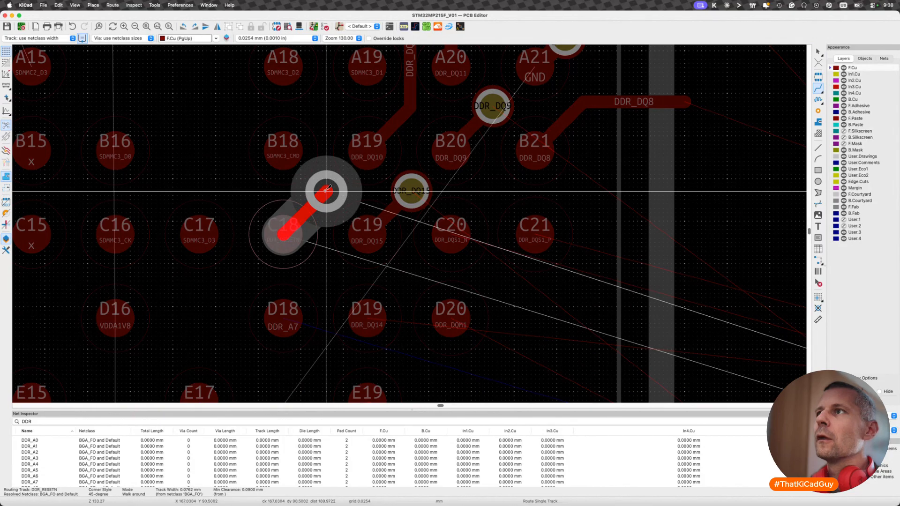
left_click(326, 191)
key("Escape")
scroll(315, 226, "down", 5)
key("super+s")
scroll(315, 226, "down", 2)
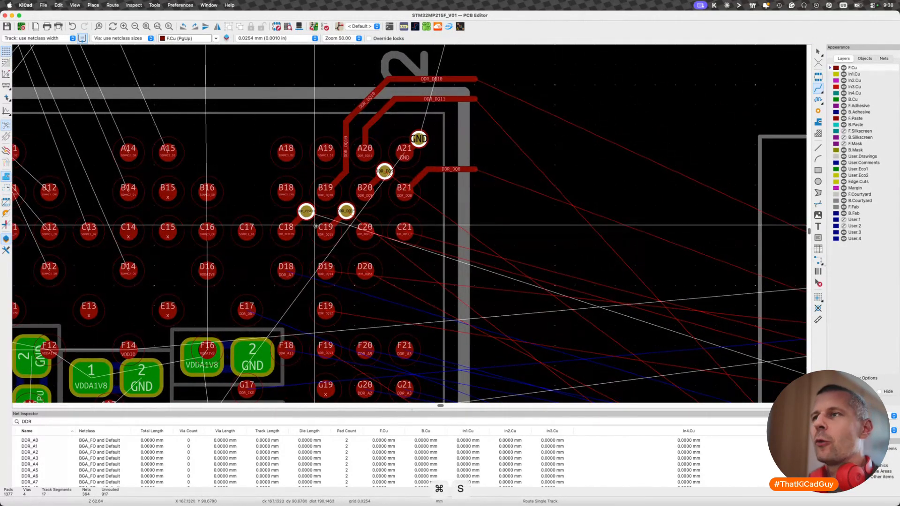
scroll(363, 234, "down", 1)
left_click(364, 234)
scroll(364, 234, "down", 3)
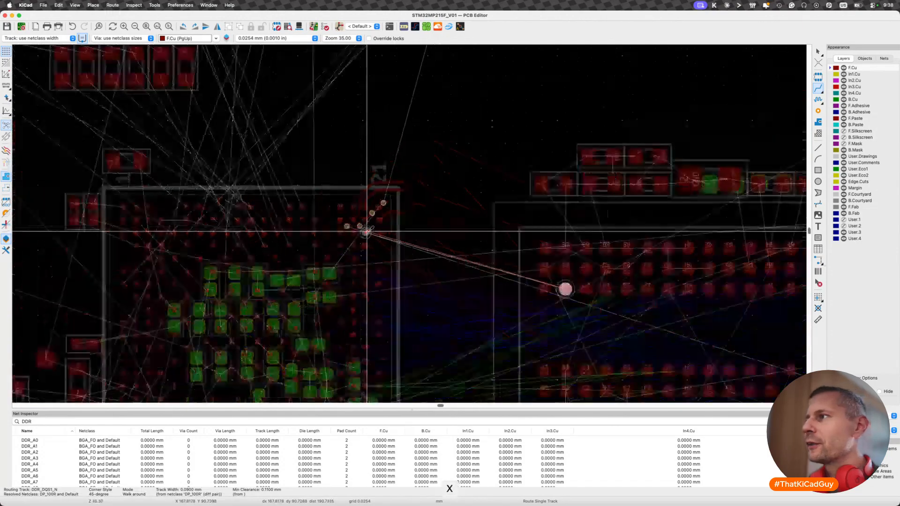
scroll(365, 233, "up", 5)
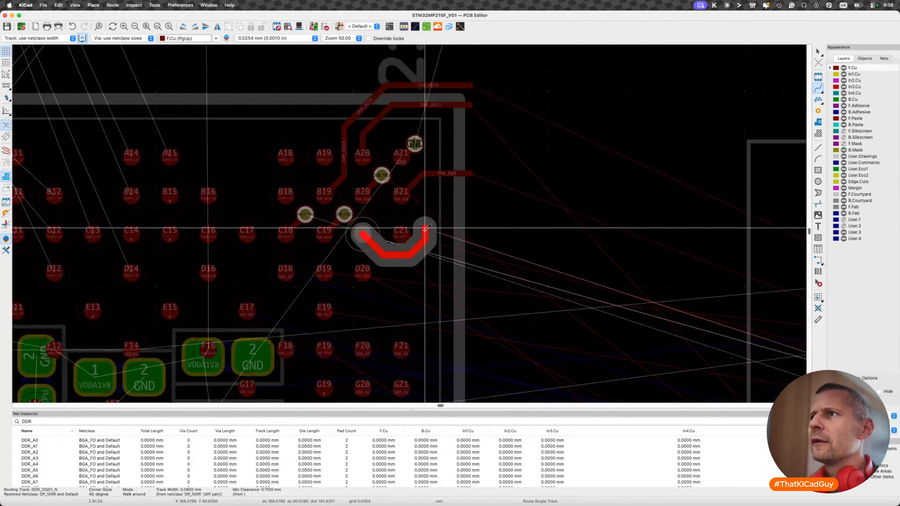
scroll(397, 213, "up", 4)
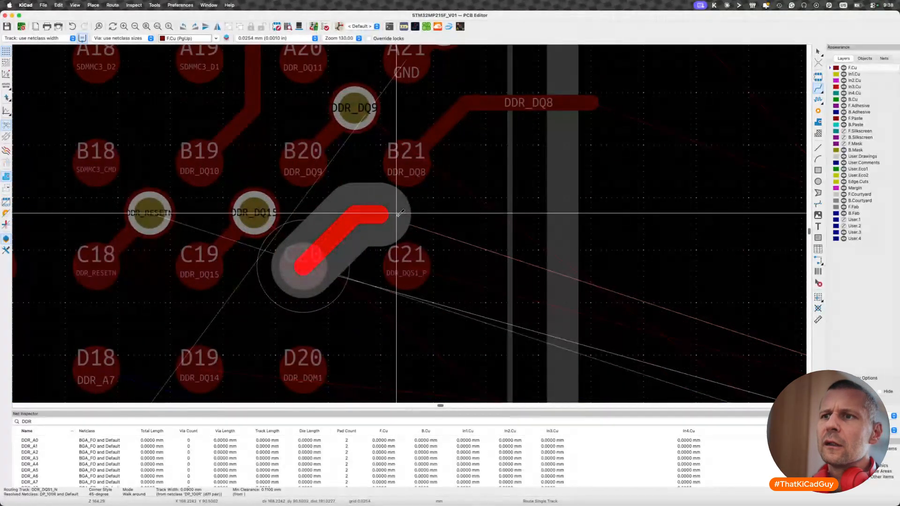
key("Escape")
key("Escape")
scroll(326, 309, "down", 3)
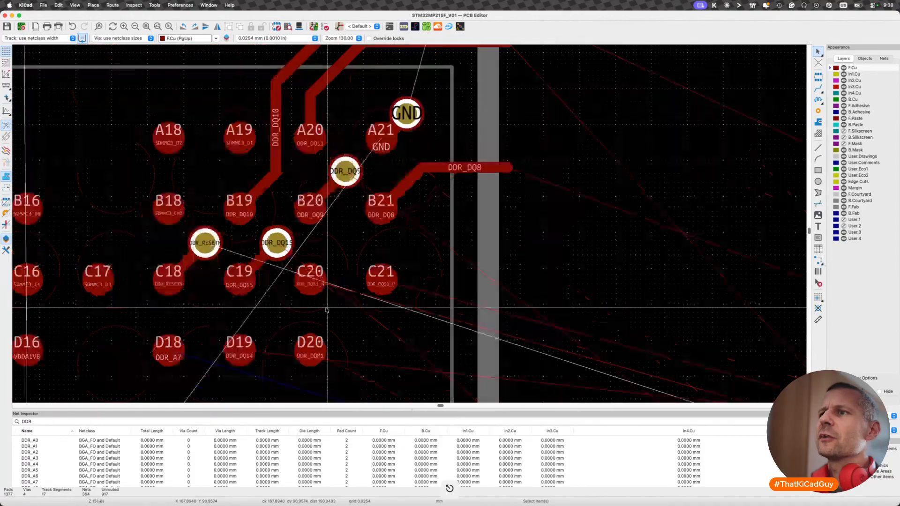
scroll(327, 309, "up", 3)
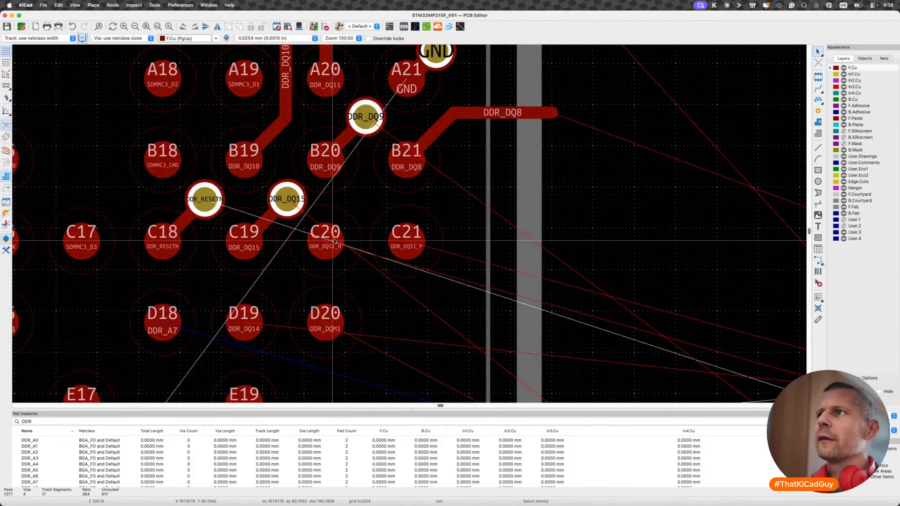
key("6")
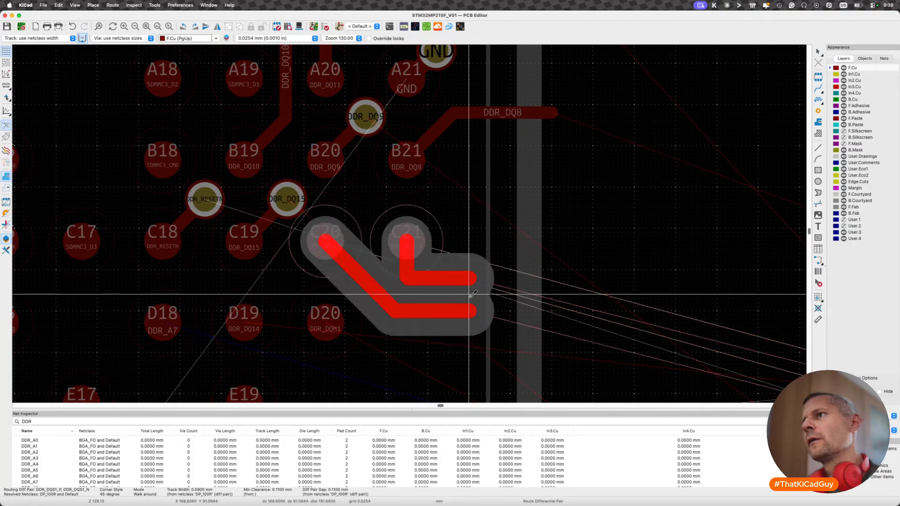
key("Escape")
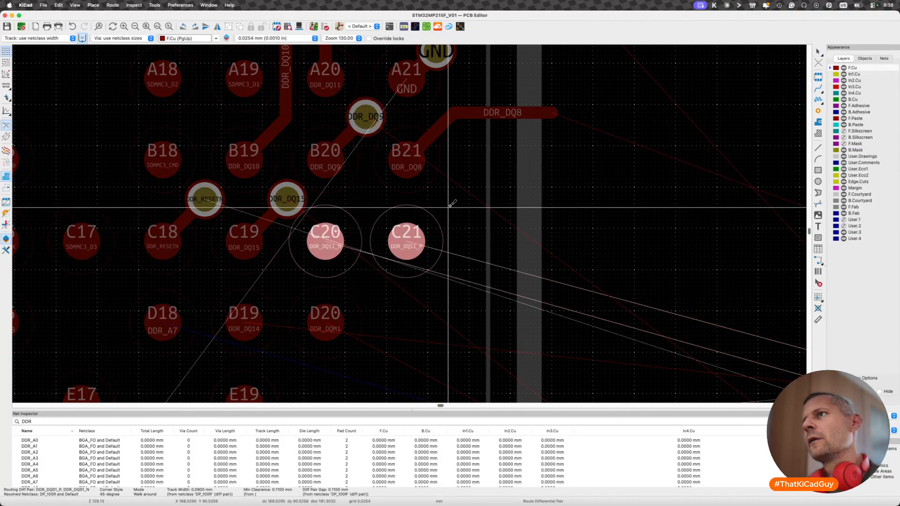
key("x")
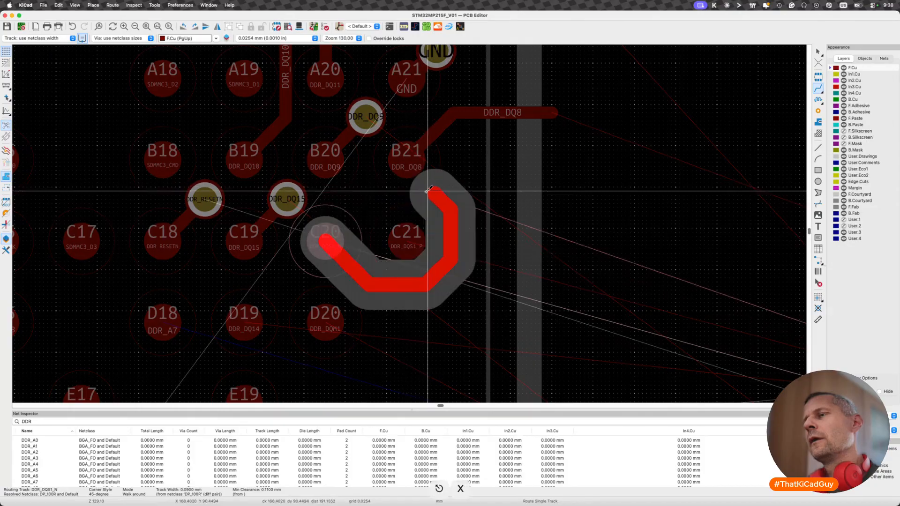
key("Escape")
- Route the DDR_DQS1 differential pair on F.Cu from balls C20 and C21 straight past the processor's edge and delete its diagonal end segments
key("6")
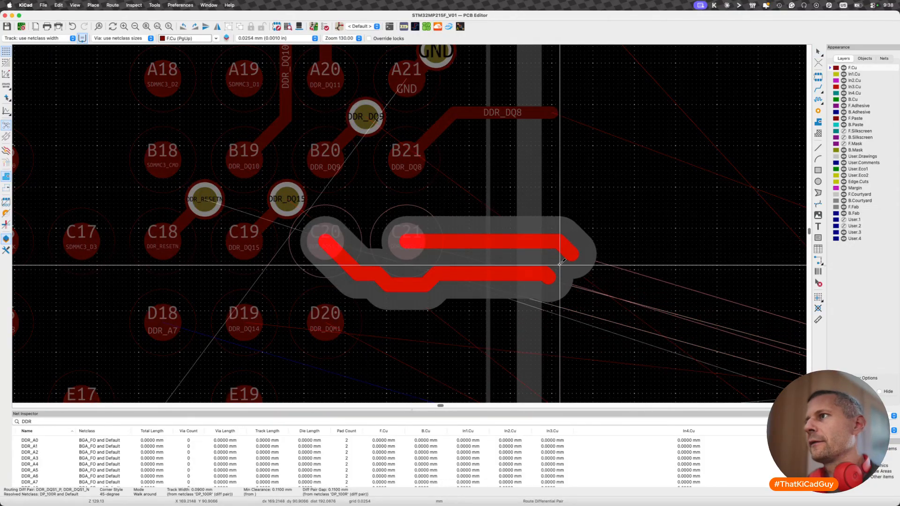
left_click(589, 282)
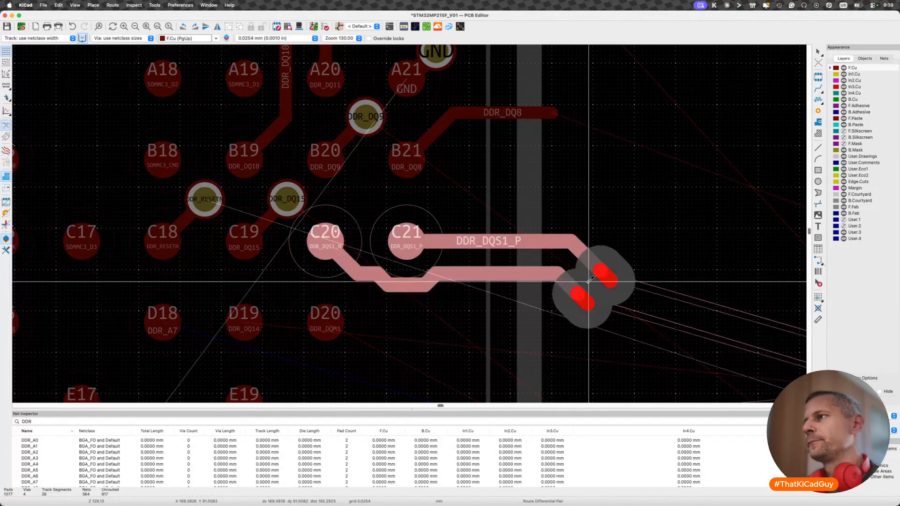
key("Escape")
key("Escape")
left_click(572, 286)
key("BackSpace")
left_click(592, 258)
key("BackSpace")
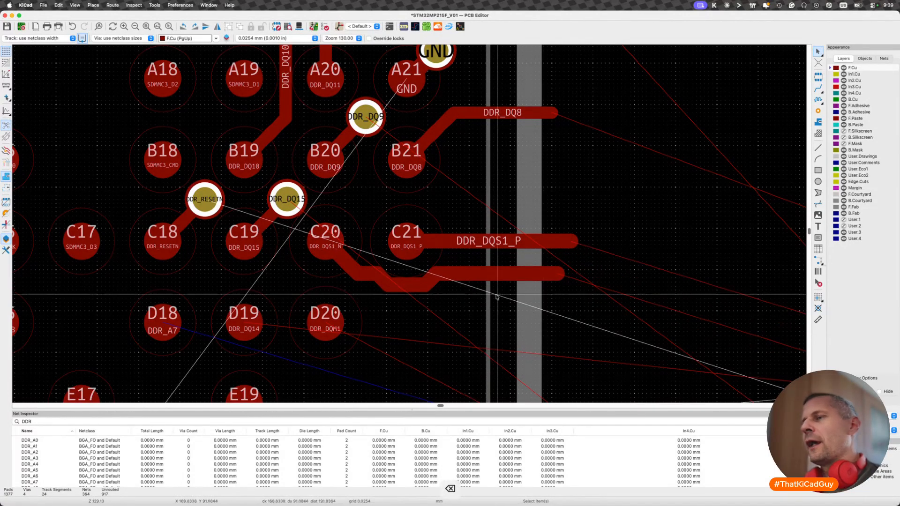
- Undo the deletion of the end segments and the routing of the DDR_DQS1 pair
scroll(393, 276, "down", 3)
scroll(352, 276, "up", 2)
scroll(352, 276, "up", 2)
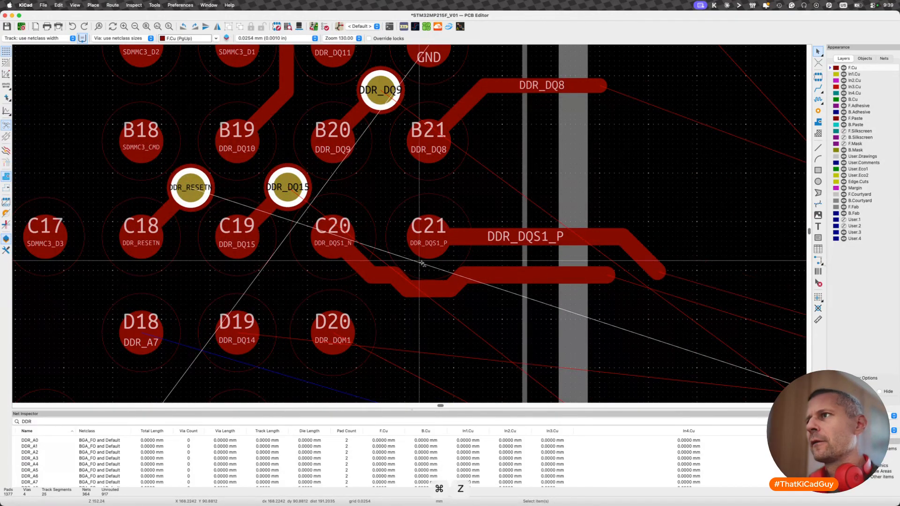
key("super+z")
- Route the DDR_DQS1 differential pair on F.Cu from C20 and C21, angled up toward DDR_DQ8 and ending horizontally at the processor's edge, and save the board
key("6")
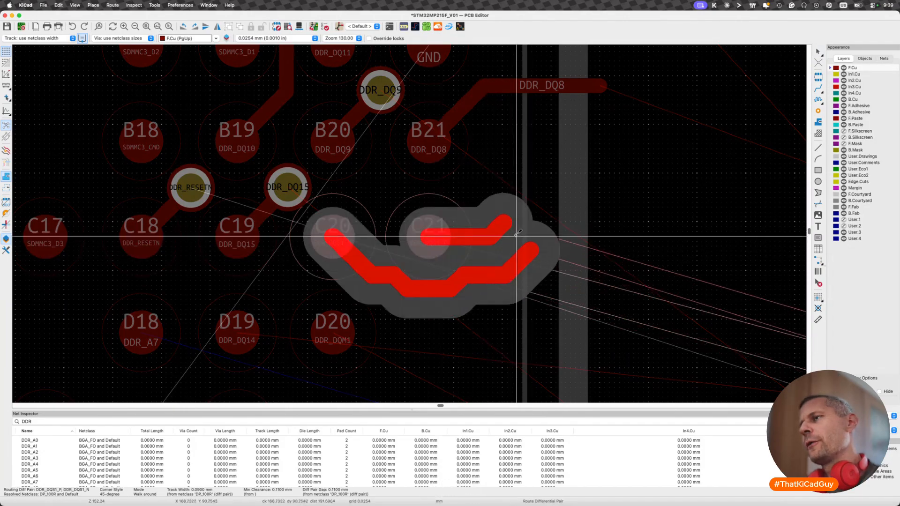
left_click(515, 238)
scroll(594, 192, "down", 5)
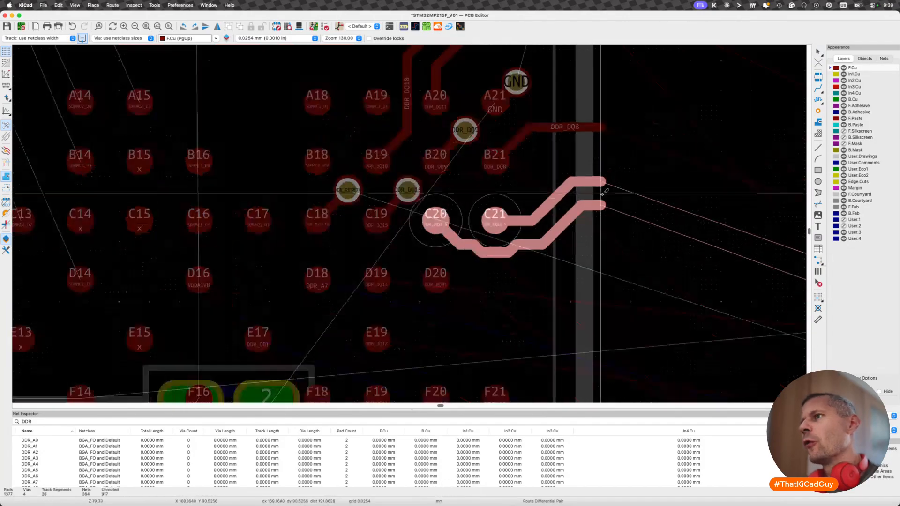
middle_click_drag(603, 194, 435, 193)
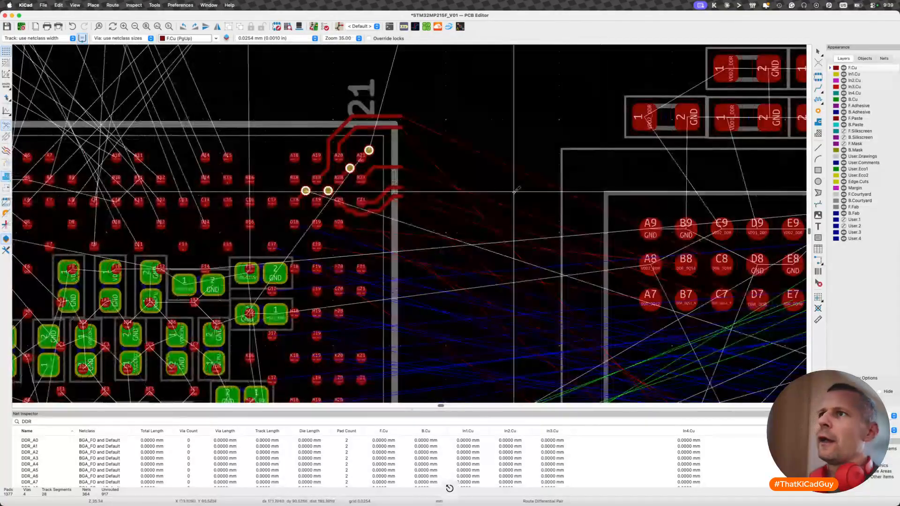
scroll(371, 225, "up", 5)
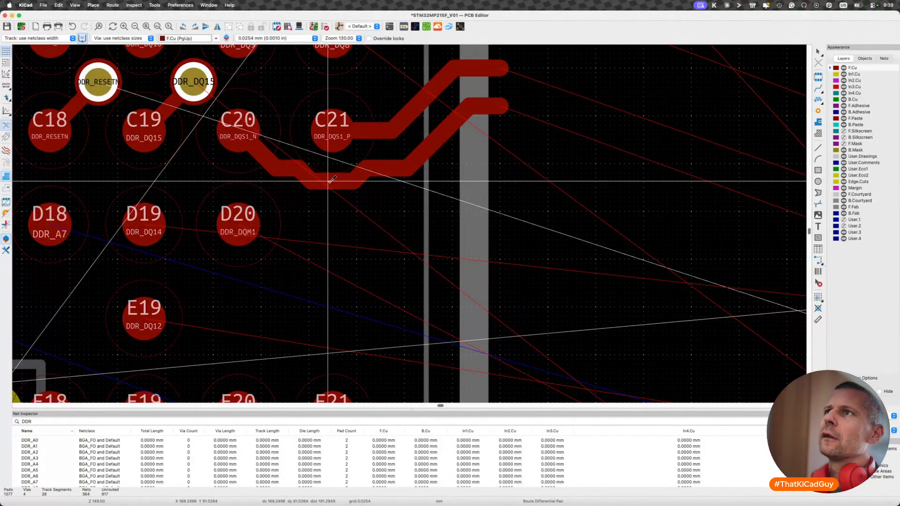
scroll(331, 180, "down", 3)
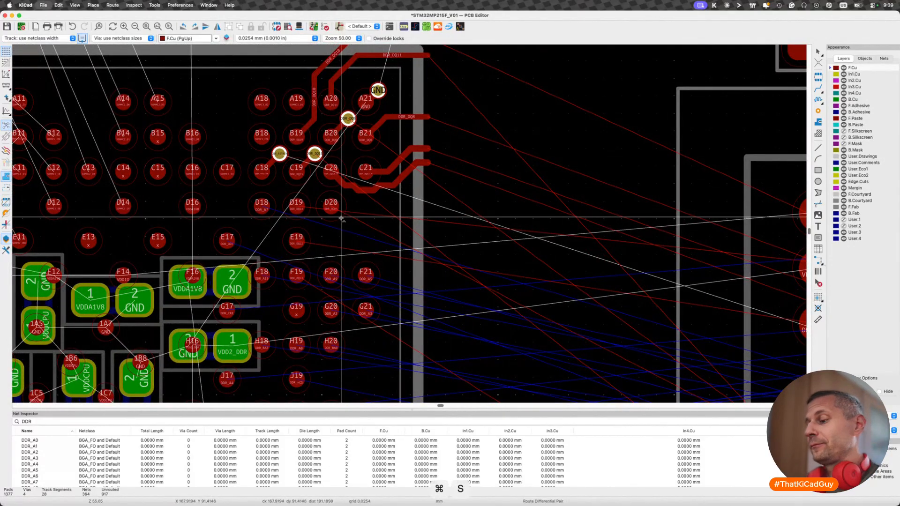
- Examine the remaining DDR connections around row D together with the layer notes for the blue, green and red signals
scroll(340, 218, "up", 5)
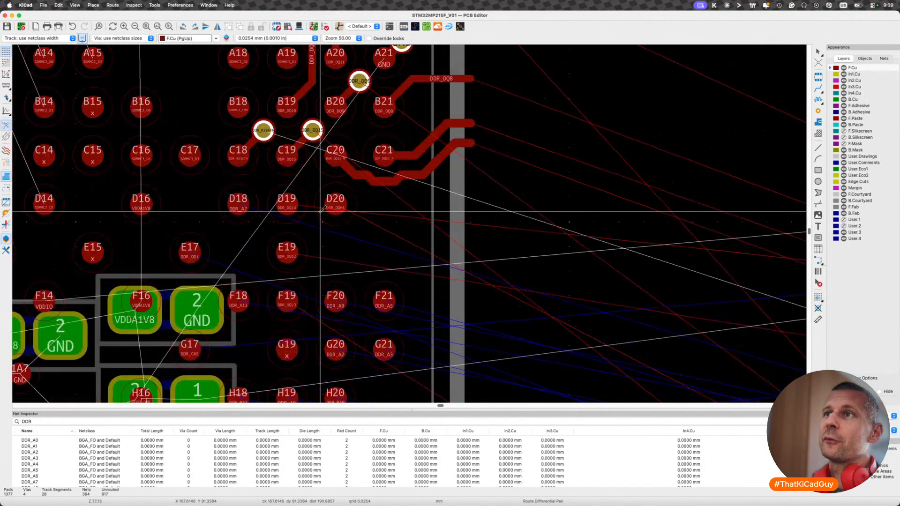
scroll(299, 251, "down", 6)
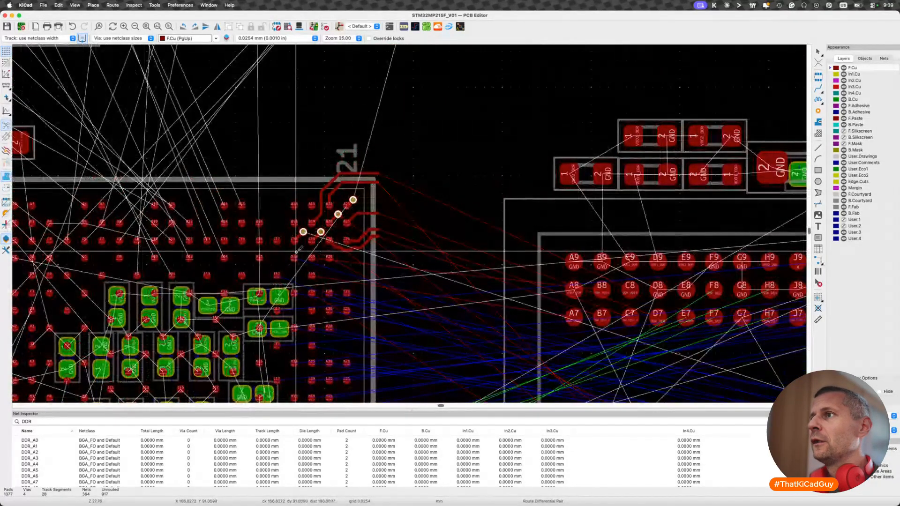
scroll(296, 252, "down", 2)
scroll(296, 252, "down", 3)
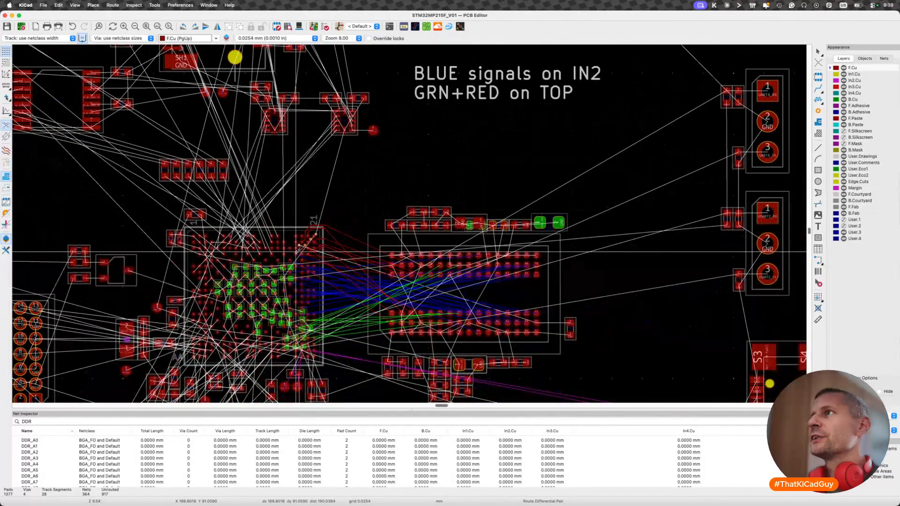
scroll(296, 252, "up", 5)
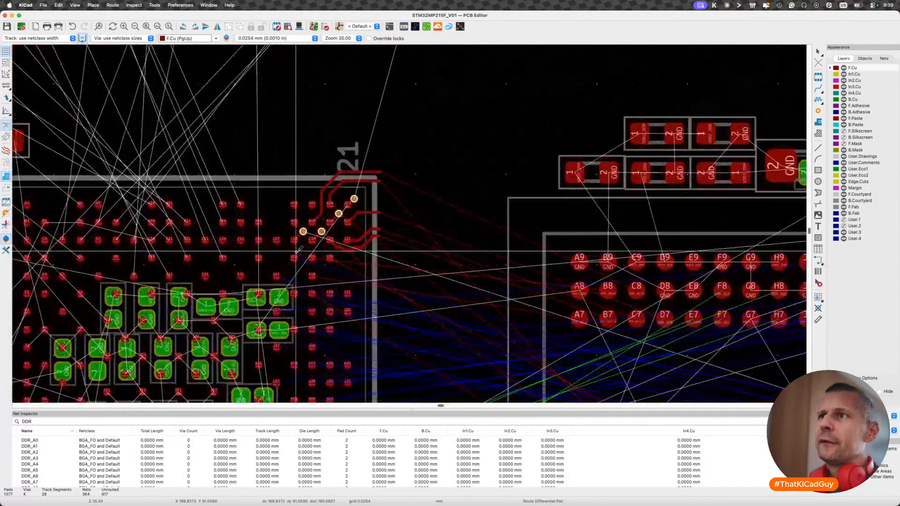
scroll(300, 248, "down", 5)
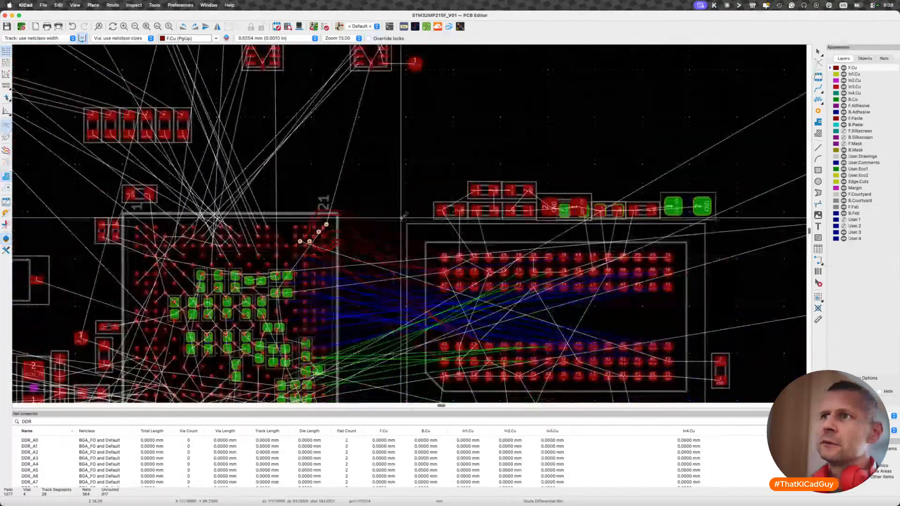
scroll(305, 249, "up", 6)
- Fan out DDR_A7 with a short diagonal F.Cu track from ball D18 to a via centred between D18 and C19
left_click(308, 250)
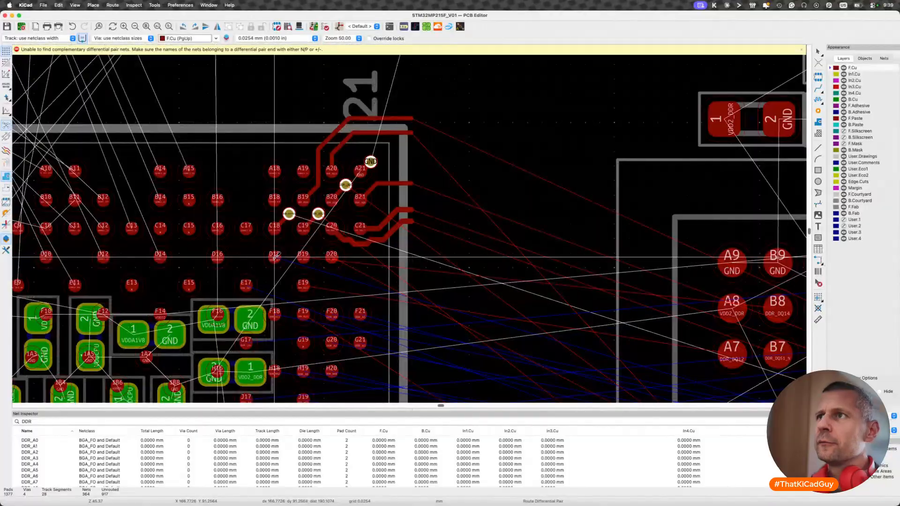
scroll(275, 260, "down", 3)
scroll(275, 259, "up", 4)
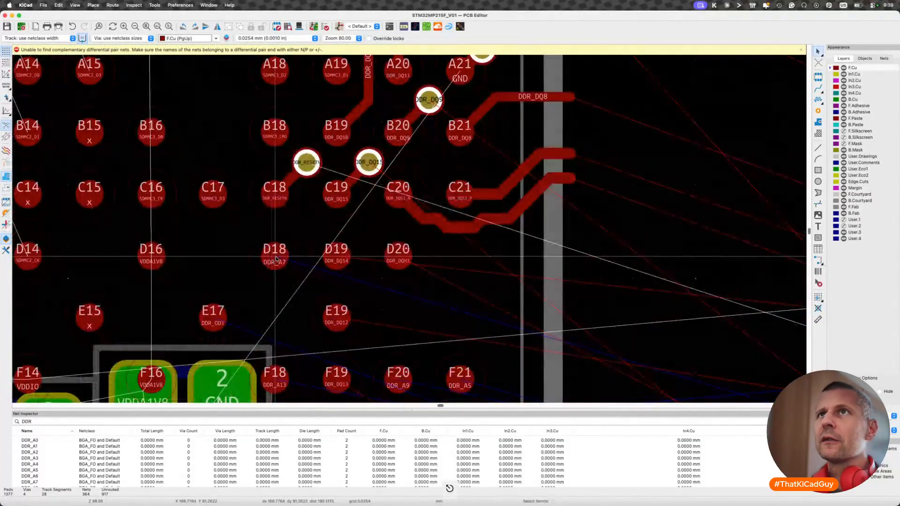
key("x")
scroll(295, 244, "down", 3)
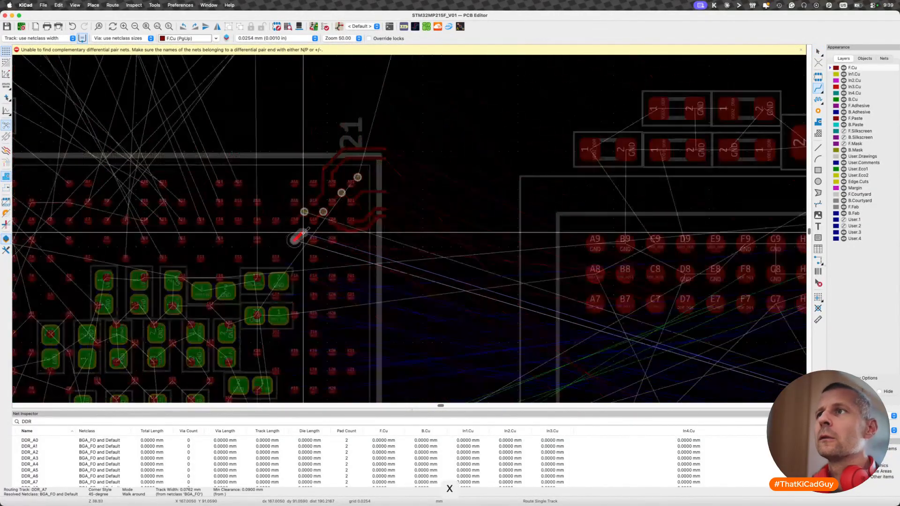
scroll(302, 234, "down", 1)
scroll(304, 232, "up", 2)
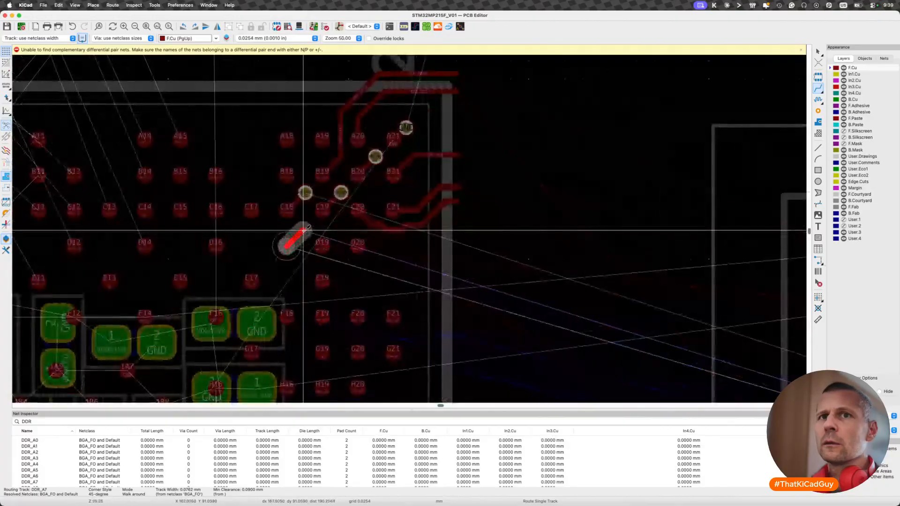
scroll(307, 226, "up", 2)
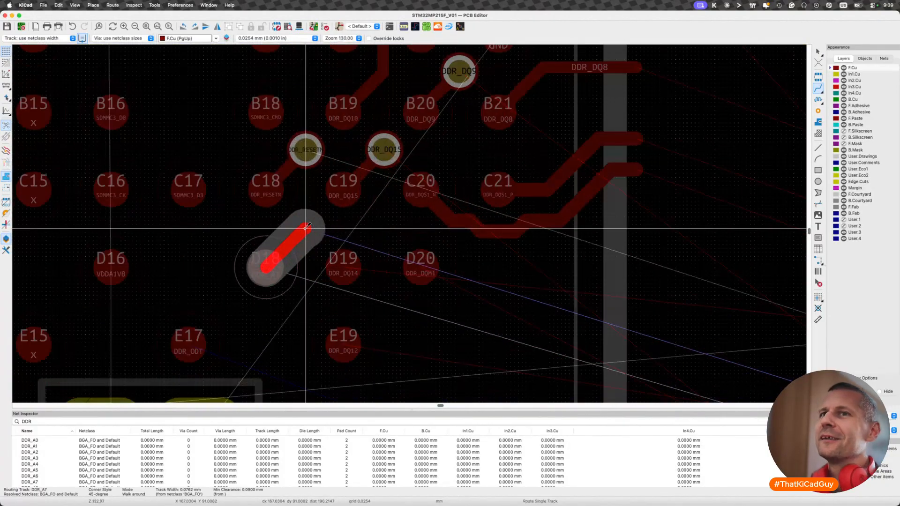
key("v")
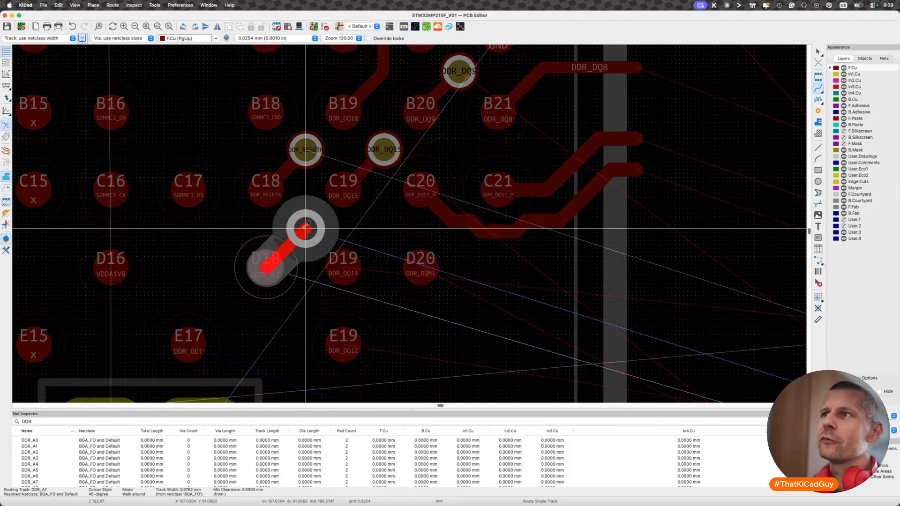
left_click(306, 229)
- Route DDR_DQ14 on F.Cu from ball D19 diagonally down and horizontally below D20 to just past the processor's edge
key("x")
scroll(361, 241, "down", 3)
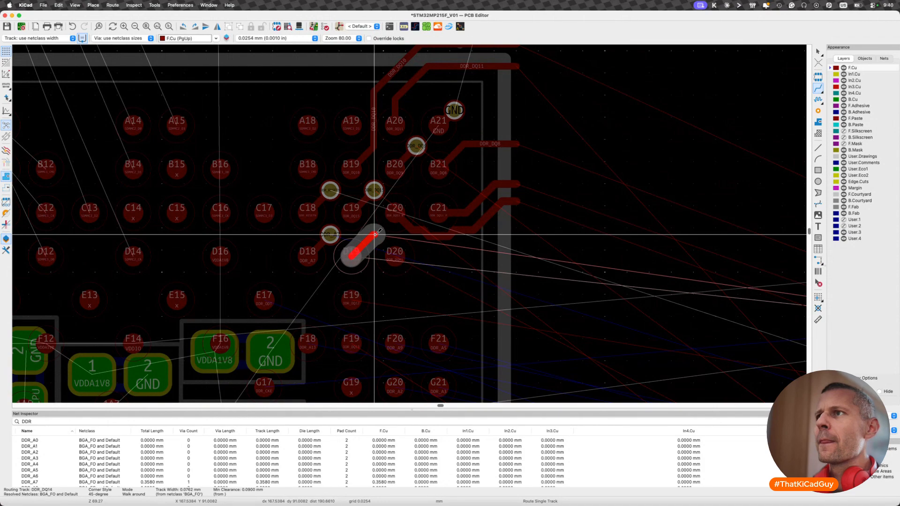
scroll(378, 231, "down", 5)
scroll(378, 231, "up", 4)
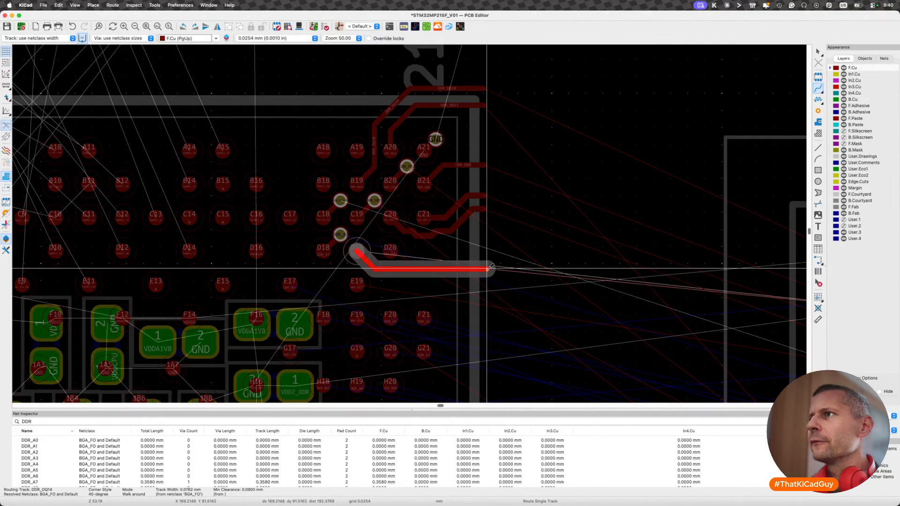
double_click(487, 268)
- Route DDR_DQM1 on F.Cu from ball D20 horizontally to just past the processor's edge
key("x")
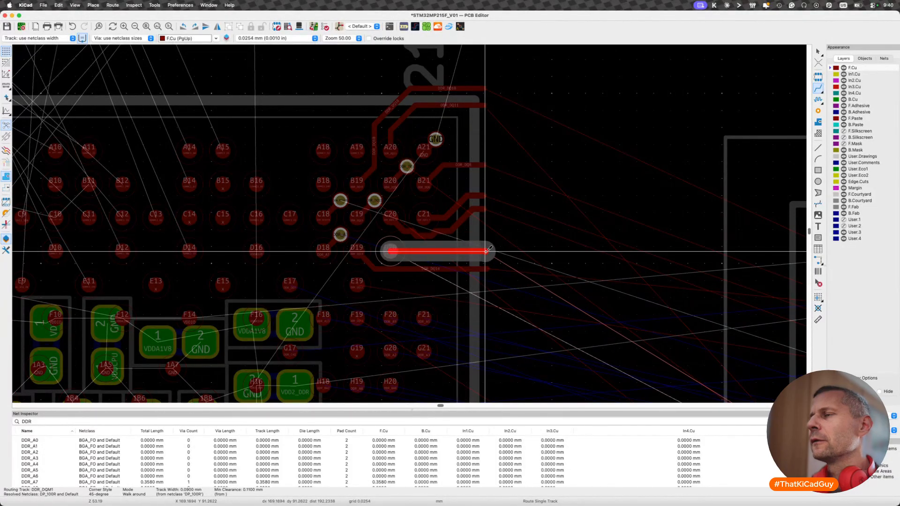
double_click(486, 251)
key("Escape")
- Delete the tiny leftover segments at the outer ends of the DDR_DQM1 and DDR_DQ14 tracks and save the board
scroll(486, 252, "up", 5)
left_click(489, 256)
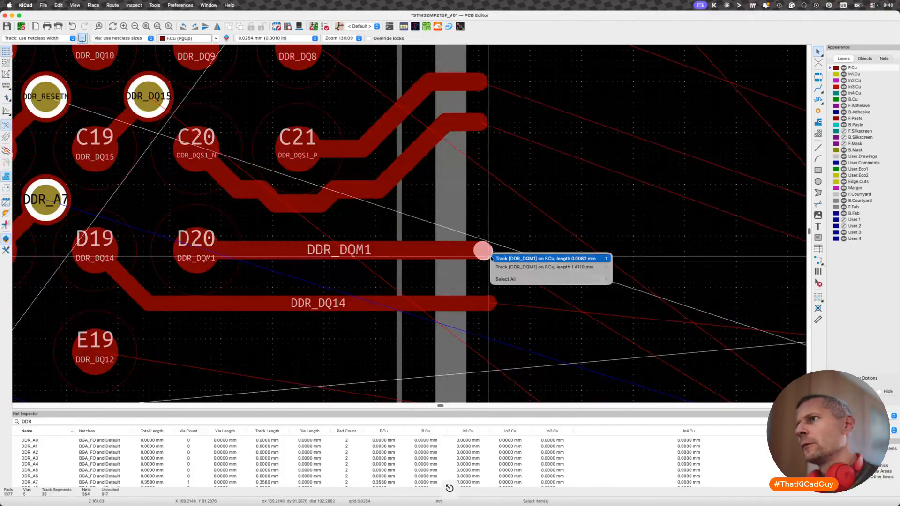
left_click(497, 258)
key("BackSpace")
left_click(494, 300)
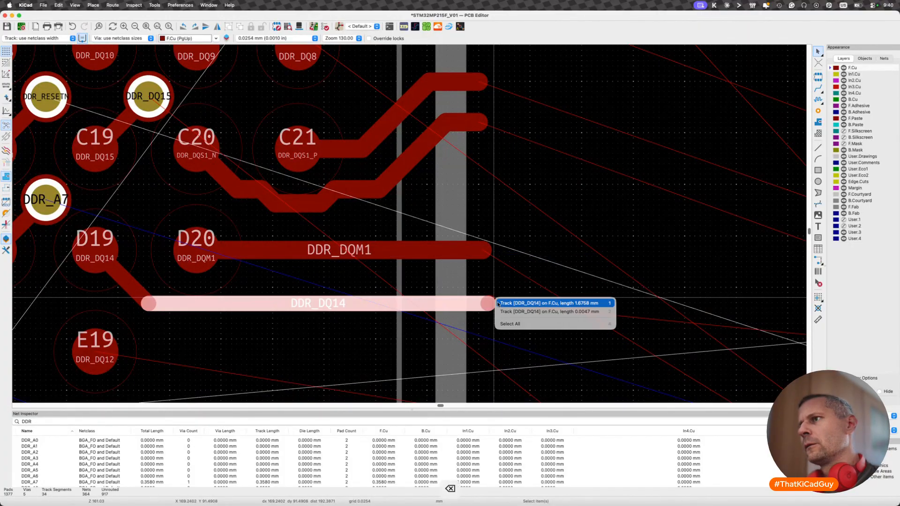
left_click(496, 303)
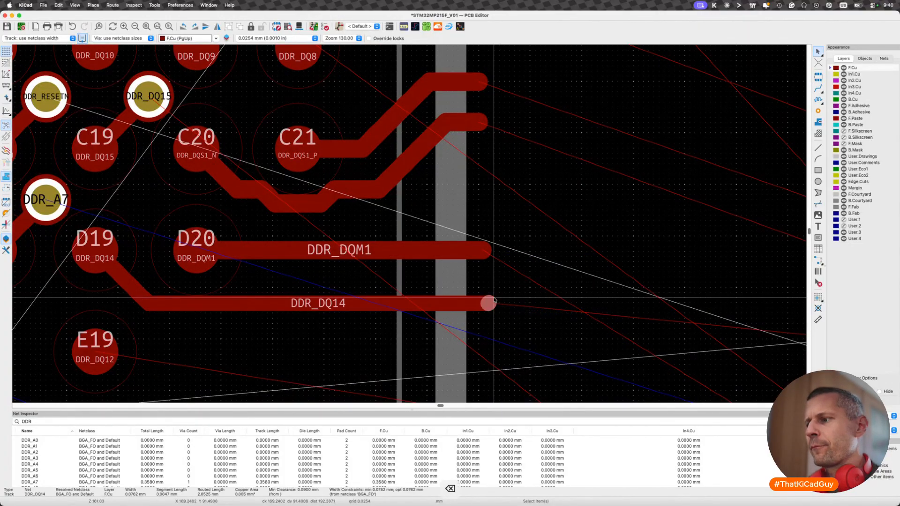
key("BackSpace")
key("super+s")
scroll(494, 299, "down", 7)
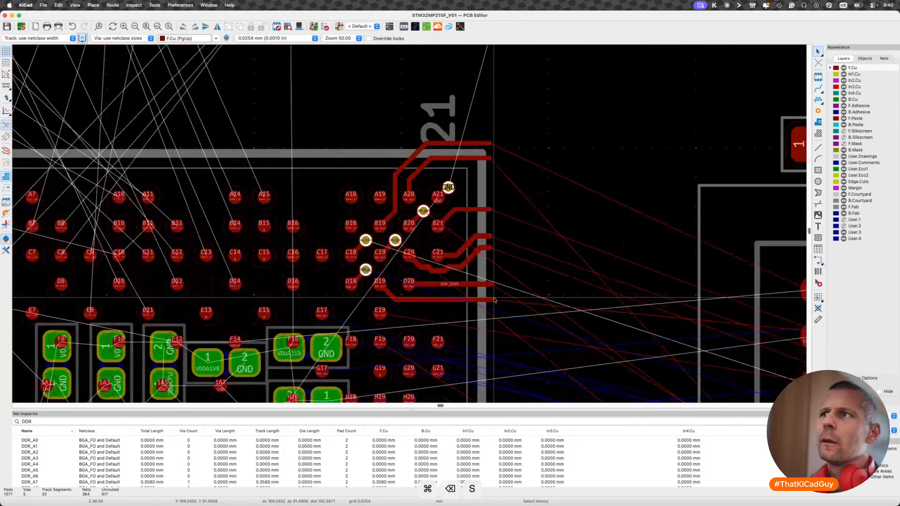
scroll(376, 261, "up", 4)
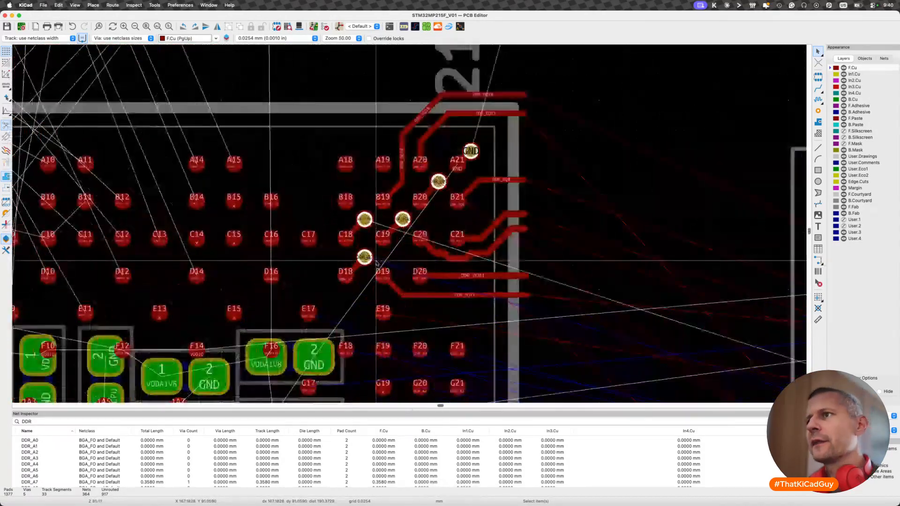
key("x")
scroll(308, 312, "down", 6)
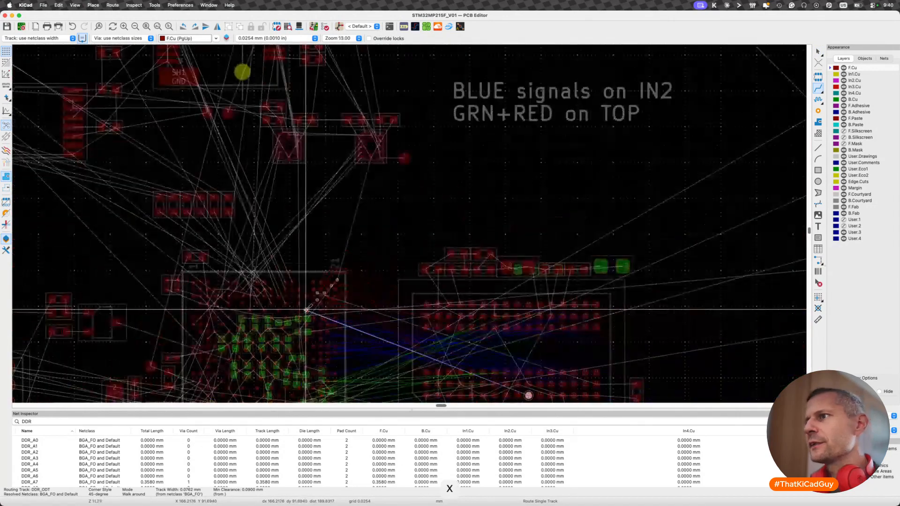
scroll(307, 310, "up", 4)
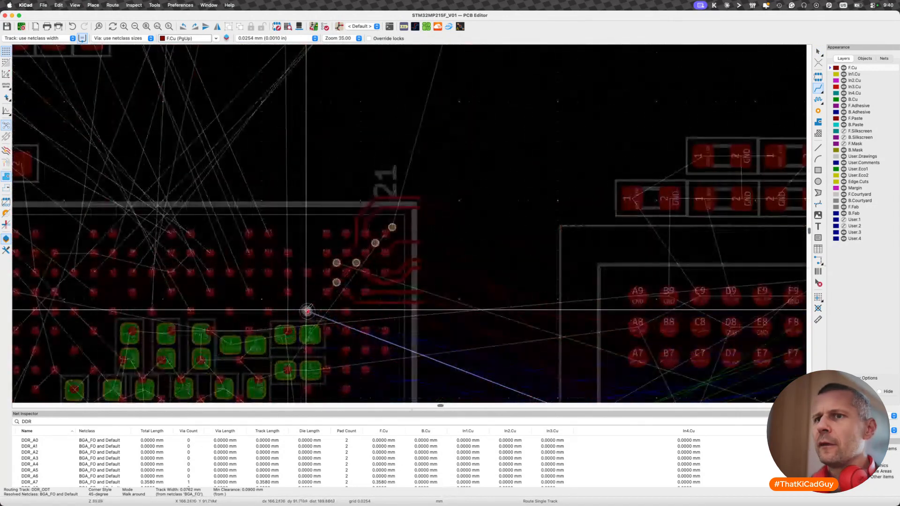
key("Escape")
key("Escape")
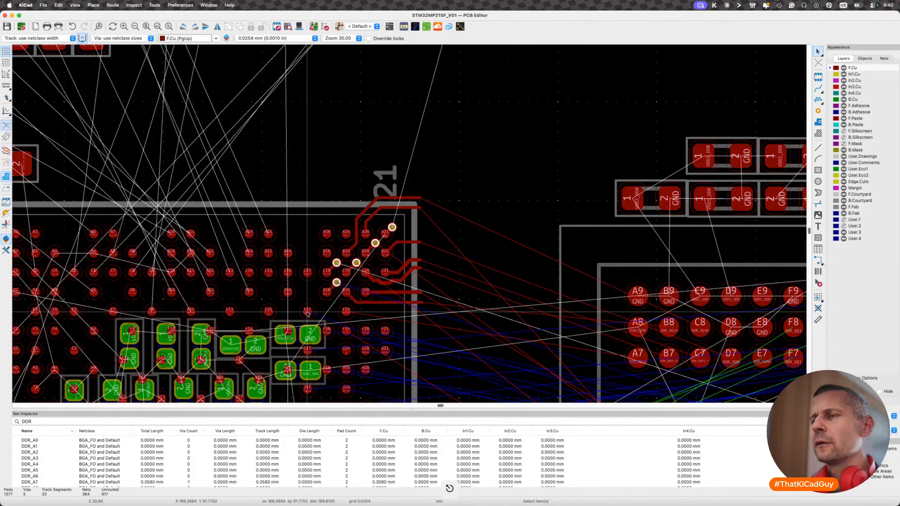
key("x")
- Check the DDR_ODT signal's layer assignment on the DDR sheet of the schematic and return to the board
key("shift+super+grave")
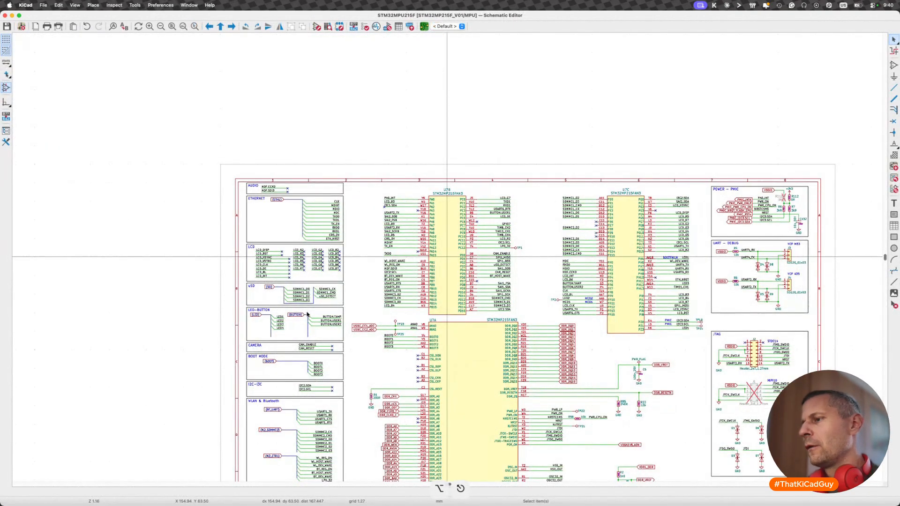
key("alt+BackSpace")
double_click(579, 184)
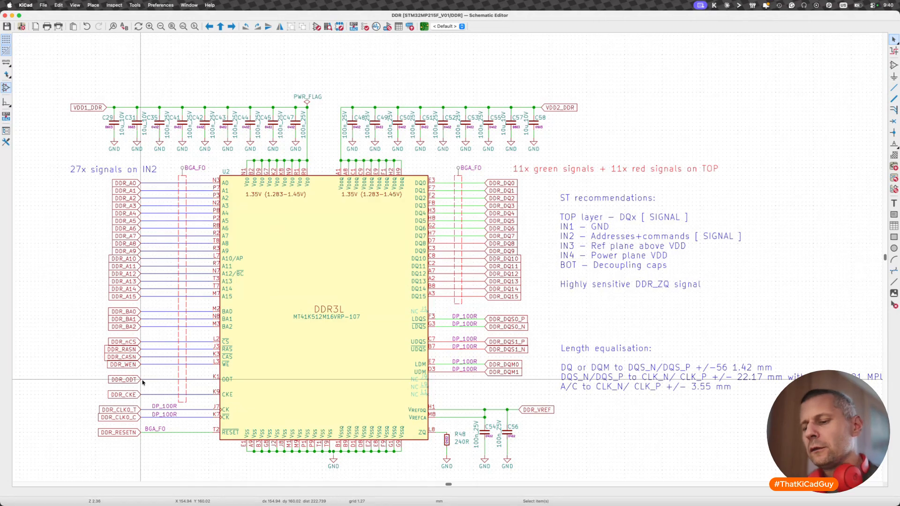
key("shift+p")
key("Escape")
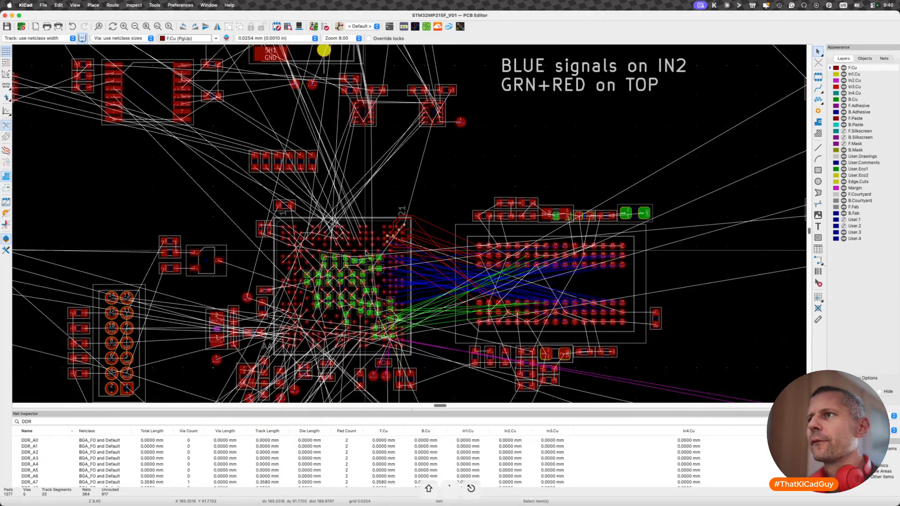
scroll(398, 238, "up", 3)
scroll(398, 238, "up", 3)
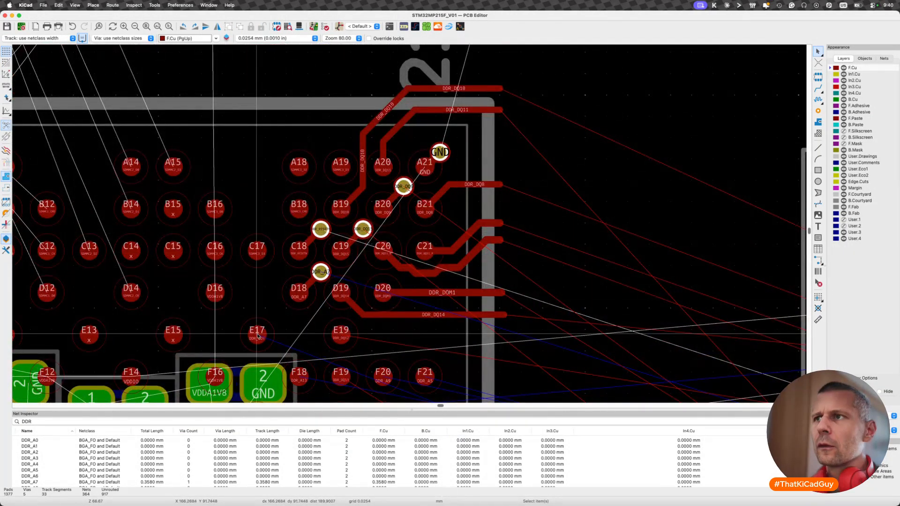
key("x")
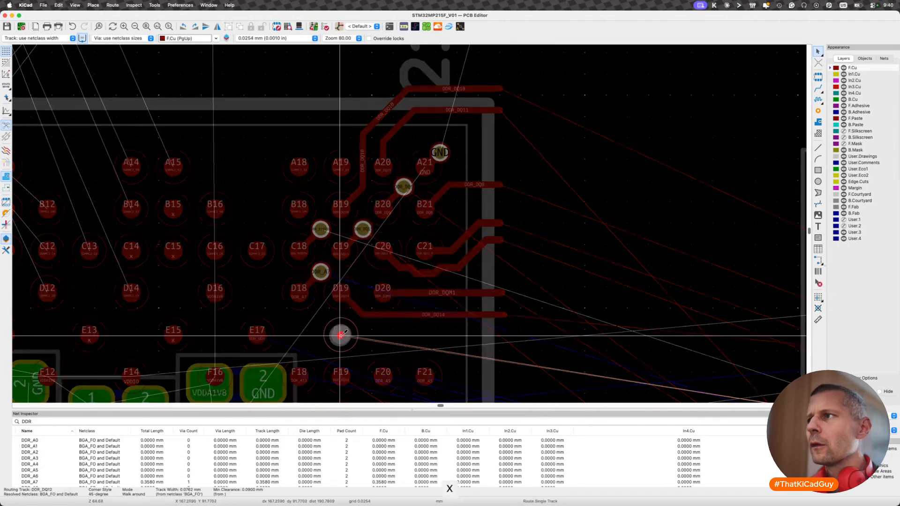
scroll(341, 335, "down", 5)
scroll(342, 335, "up", 4)
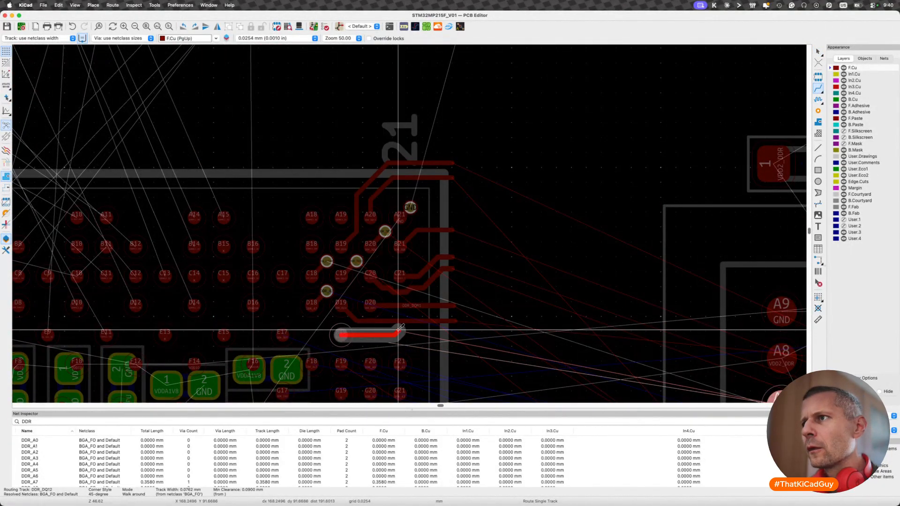
- Shift the outer part of the DDR_DQ14 track up beside DDR_DQM1 with a diagonal jog past D20, and remove its leftover end
left_click(413, 317)
key("Escape")
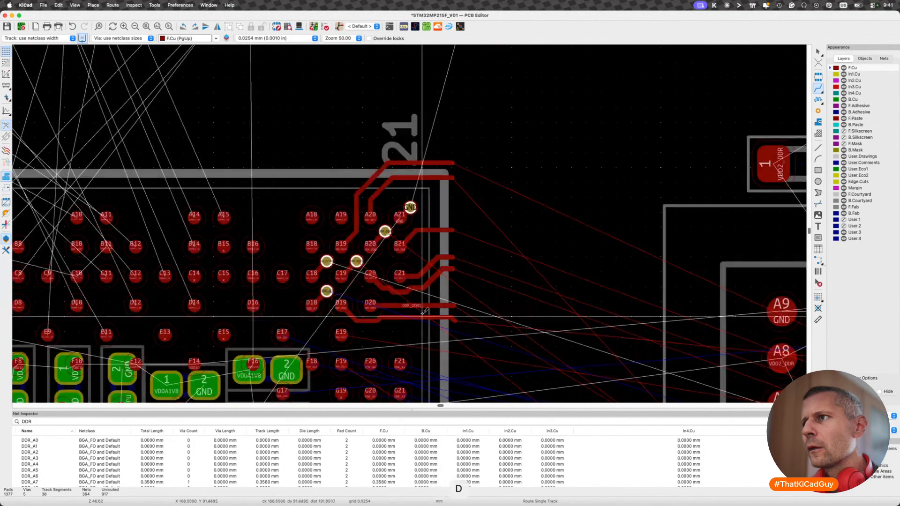
left_click(452, 322)
scroll(451, 322, "up", 4)
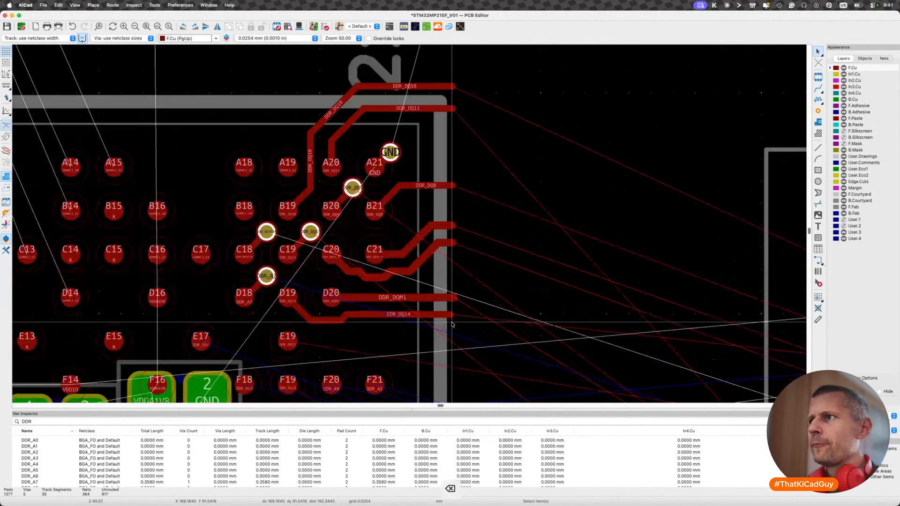
key("d")
key("Escape")
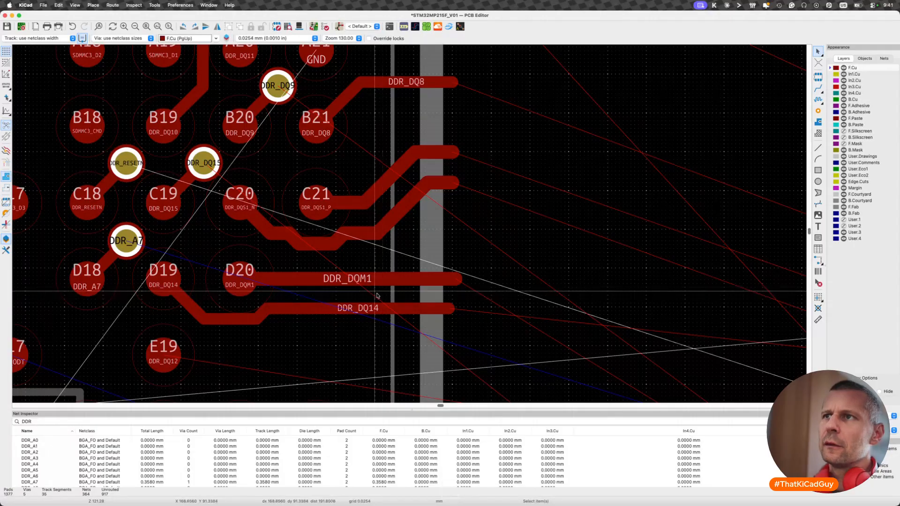
- Inspect the DDR_DQM1 track's net class and width on the board
left_click(326, 282)
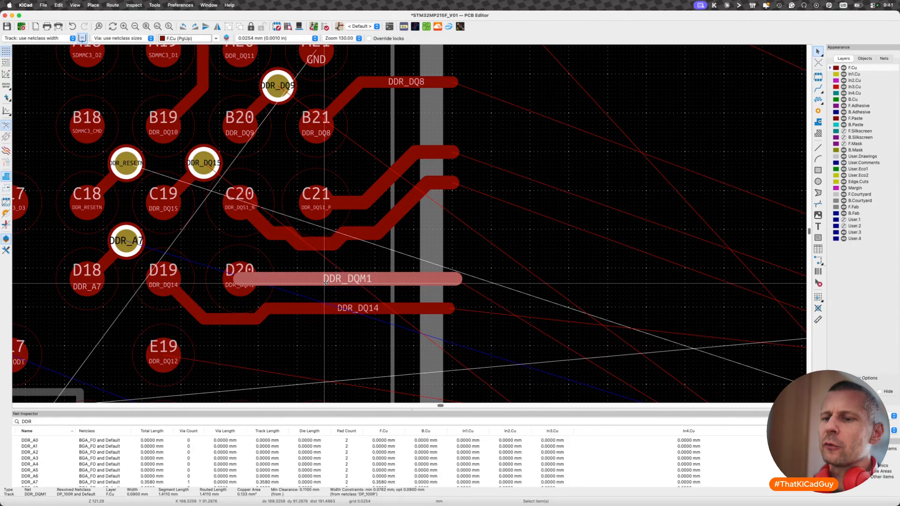
key("super+grave")
key("super+grave")
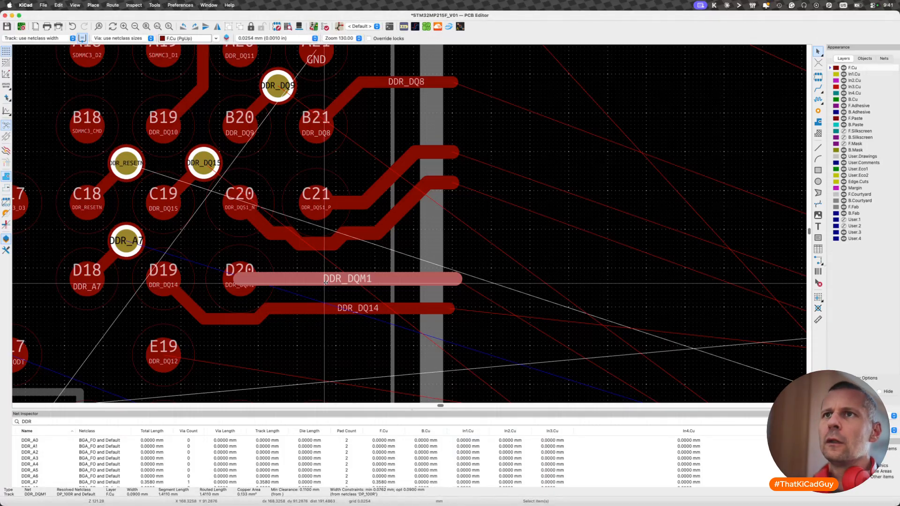
scroll(326, 282, "down", 5)
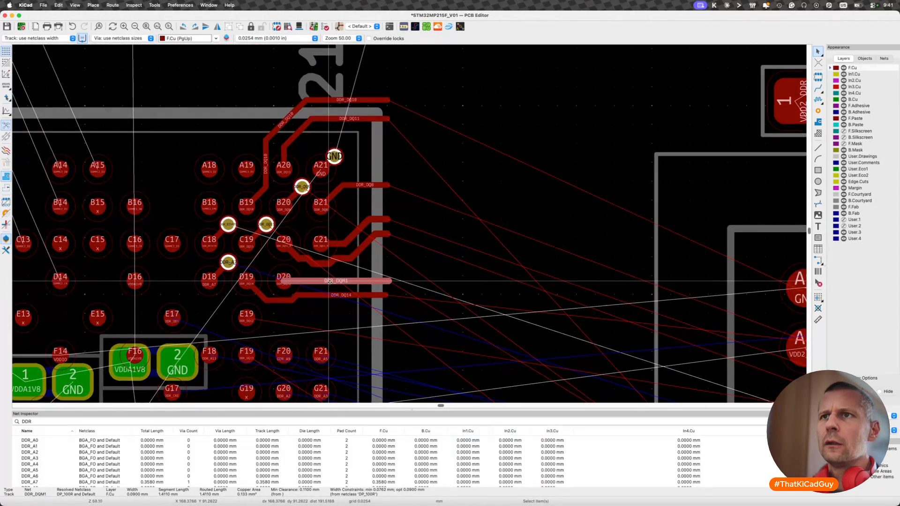
scroll(330, 282, "up", 3)
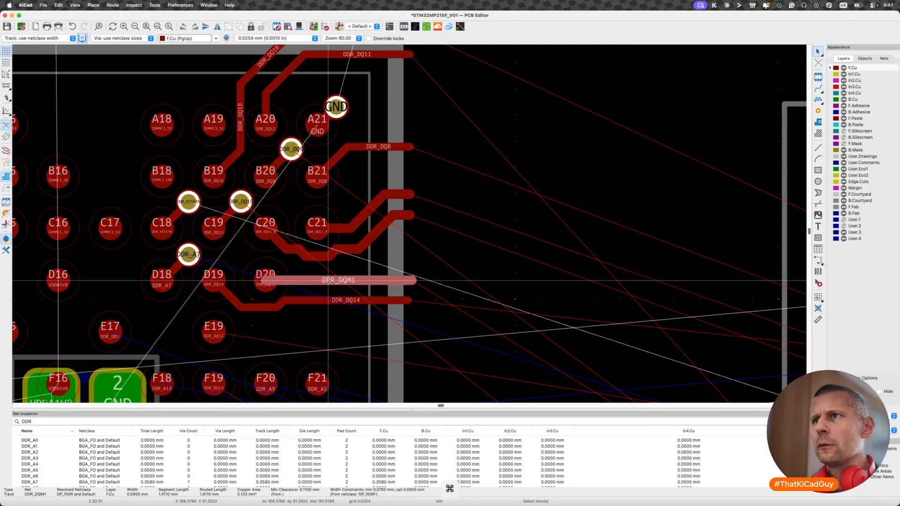
- Delete the DDR_DQ14 and DDR_DQM1 tracks and try to route DDR_DQM1 as a differential pair from ball D20
left_click(326, 300)
key("BackSpace")
left_click(330, 283)
key("BackSpace")
key("6")
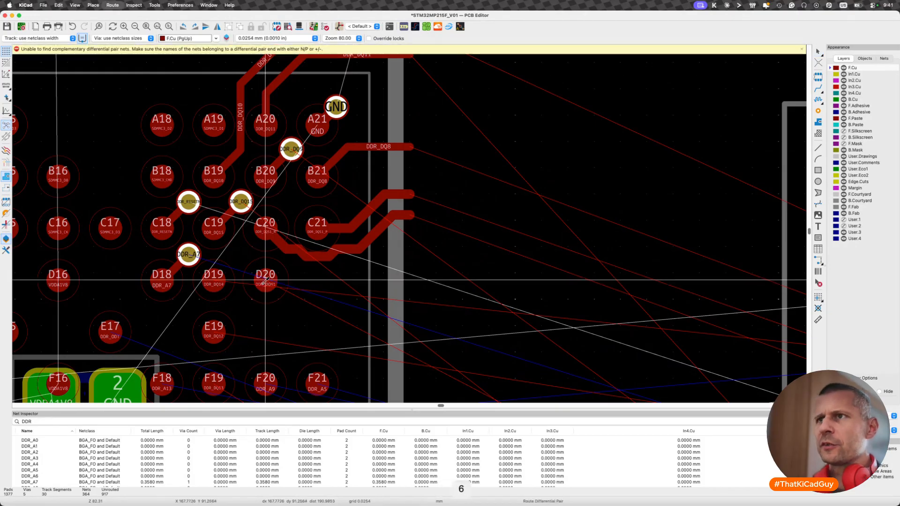
key("Escape")
- Undo the deletion of the DDR_DQM1 and DDR_DQ14 tracks
scroll(302, 303, "up", 3)
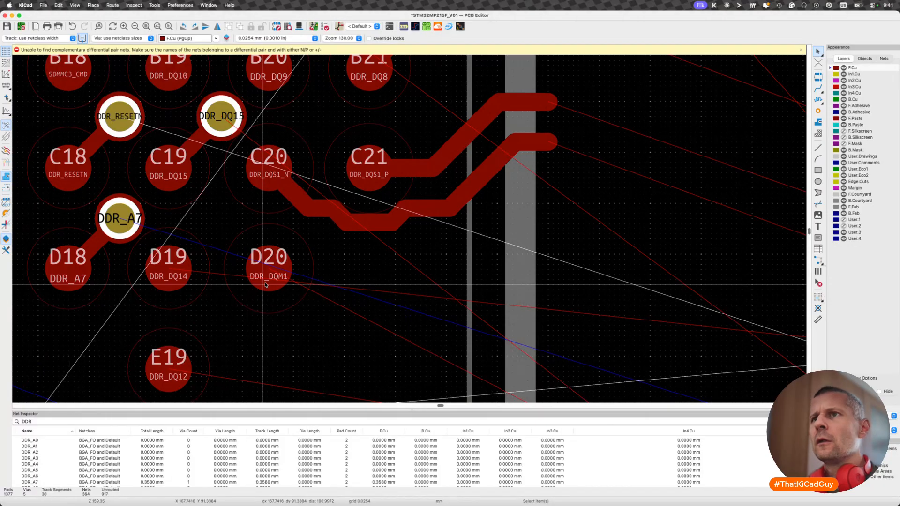
key("shift+z")
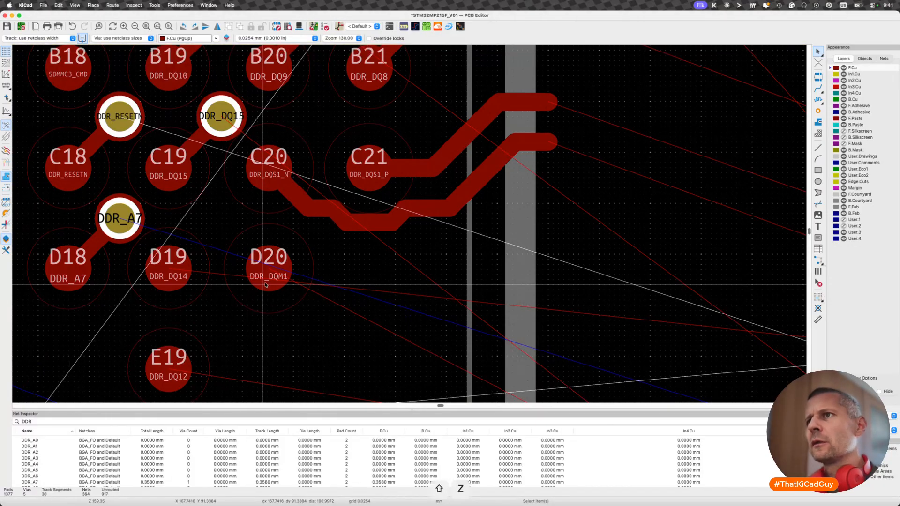
left_click(298, 298)
key("super+shift+z")
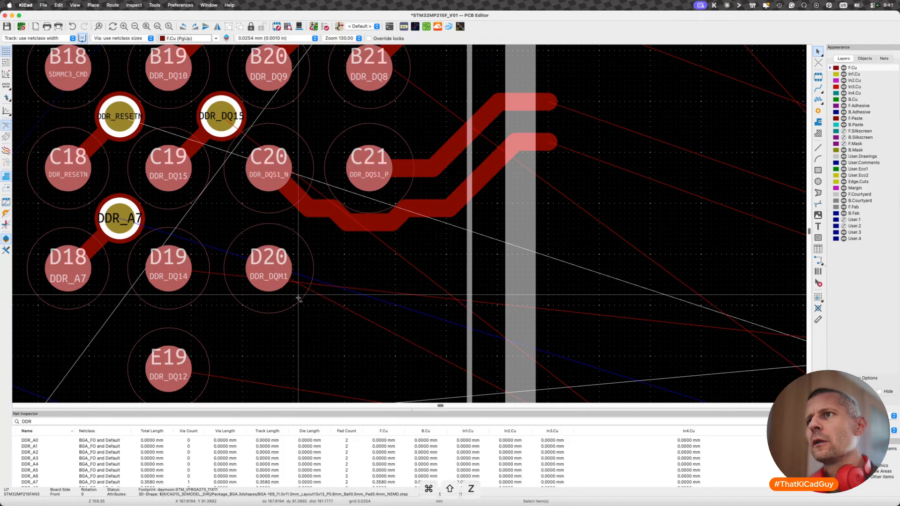
key("super+shift+z")
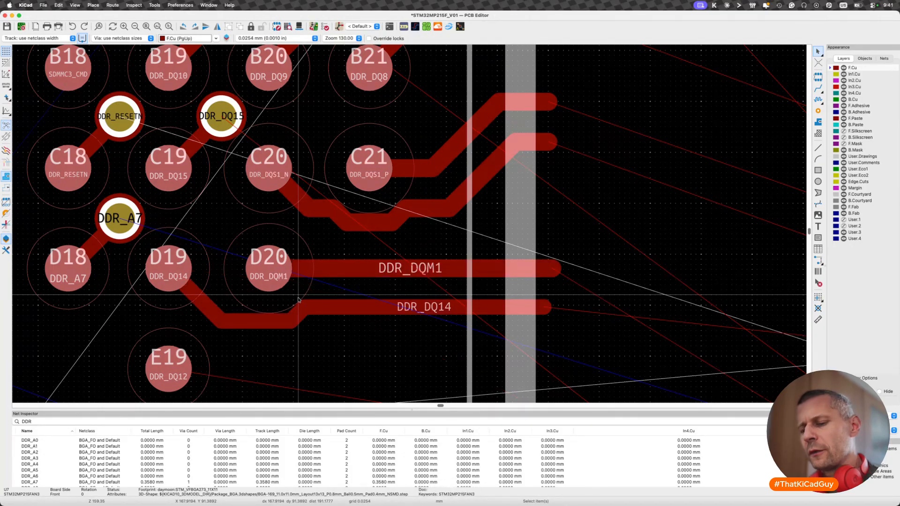
- Open the DDR sheet in the schematic and examine the net class labels on DDR_DQM0 and DDR_DQM1 beside the DQS pairs
key("shift+grave")
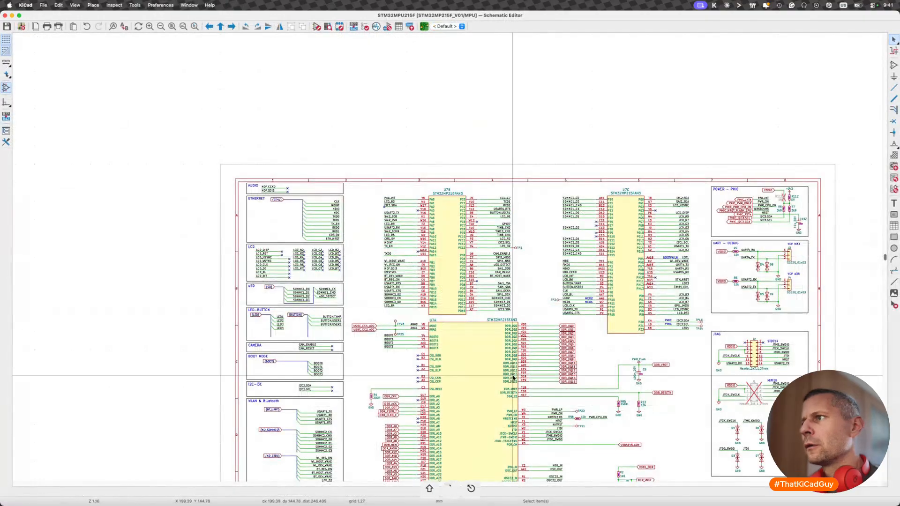
key("alt+BackSpace")
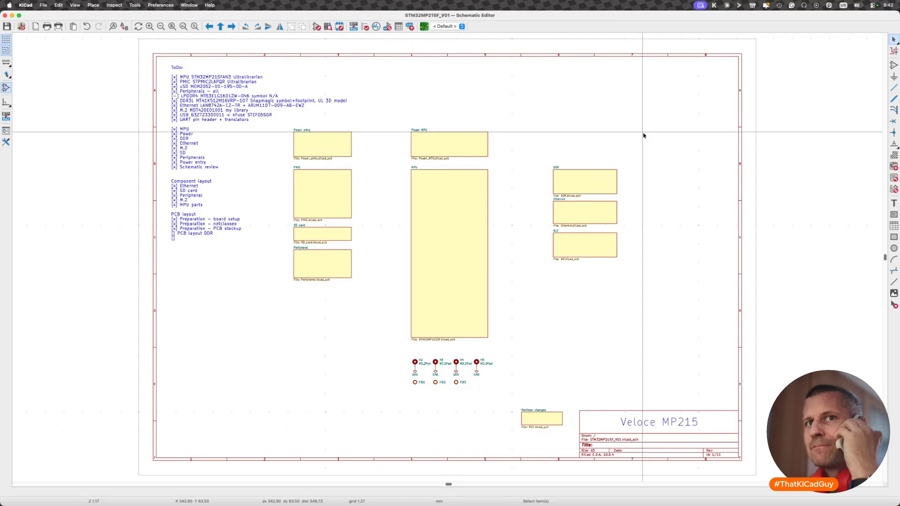
double_click(585, 182)
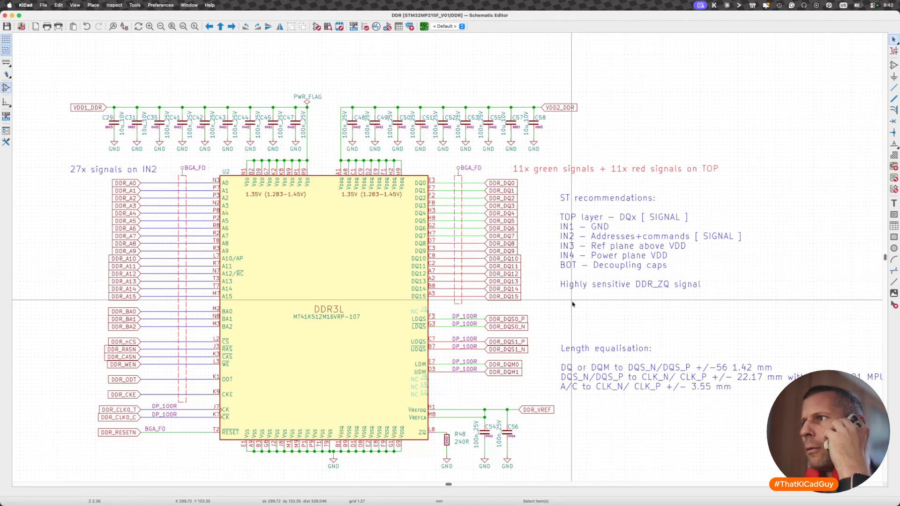
scroll(488, 387, "up", 5)
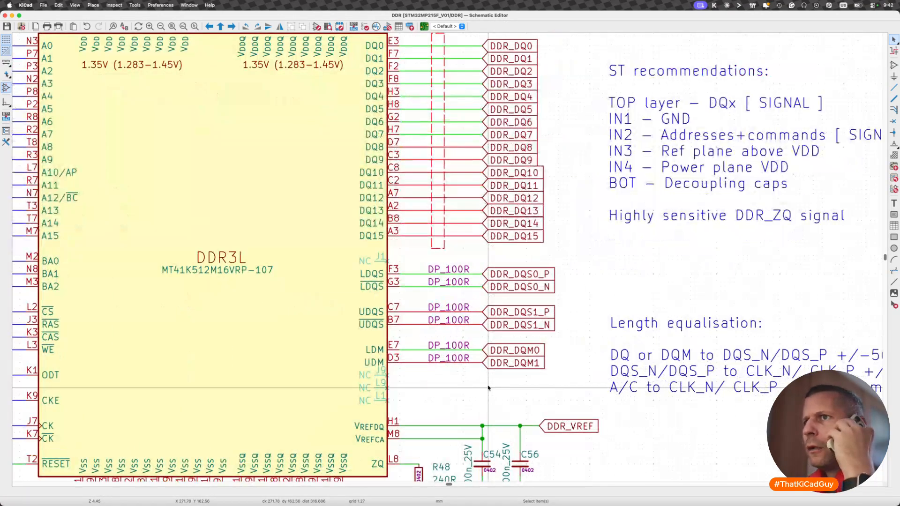
scroll(488, 388, "up", 1)
key("d")
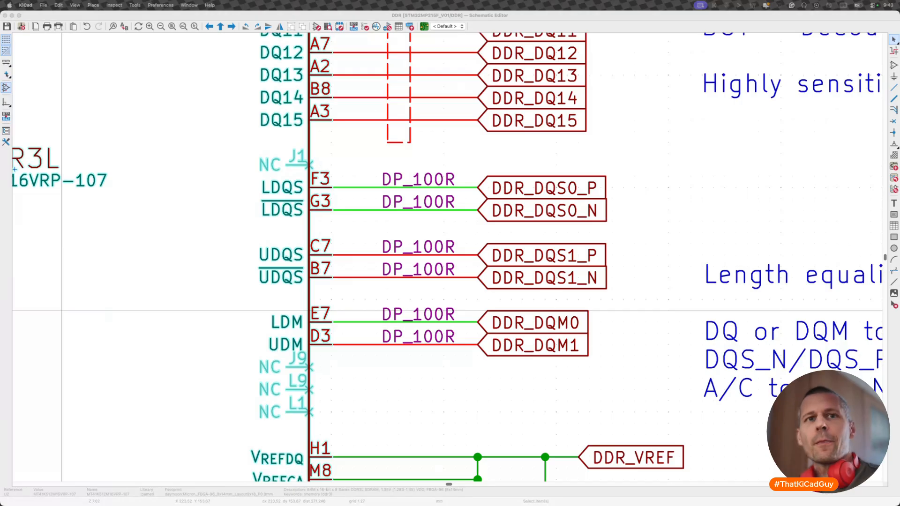
- Open the datasheet of the DDR3L memory chip MT41K512M16VRP-107 from its schematic symbol
key("super+Tab")
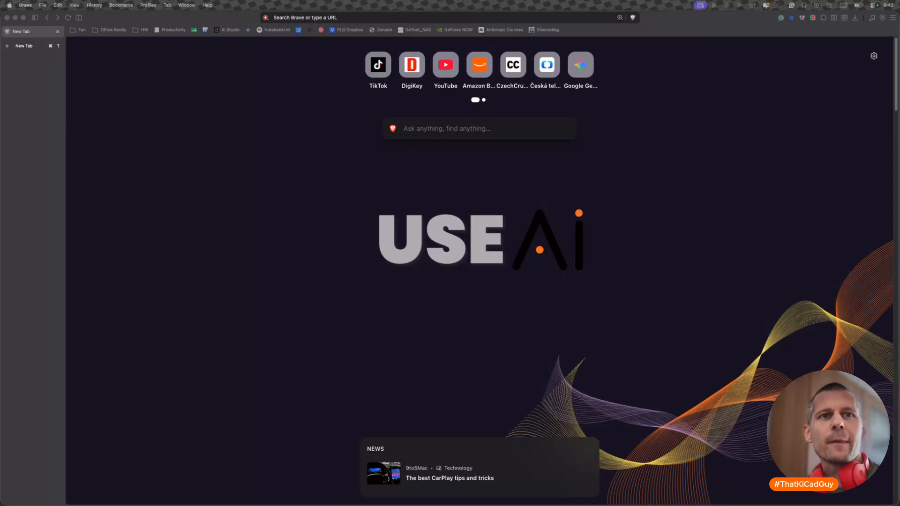
key("super+Tab")
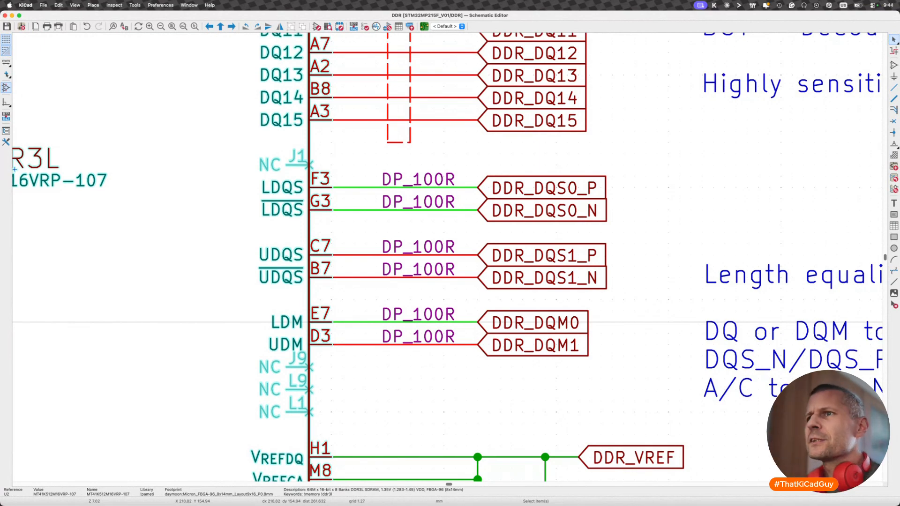
key("super+Tab")
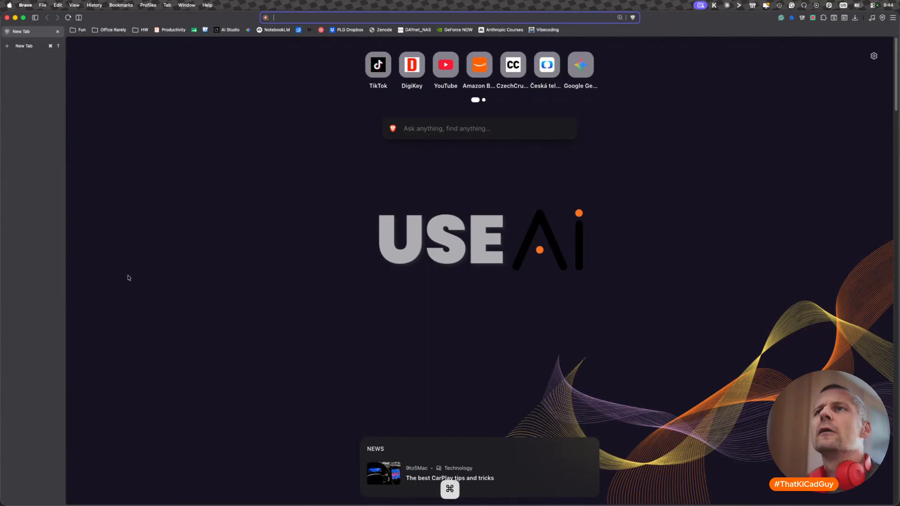
key("super+Tab")
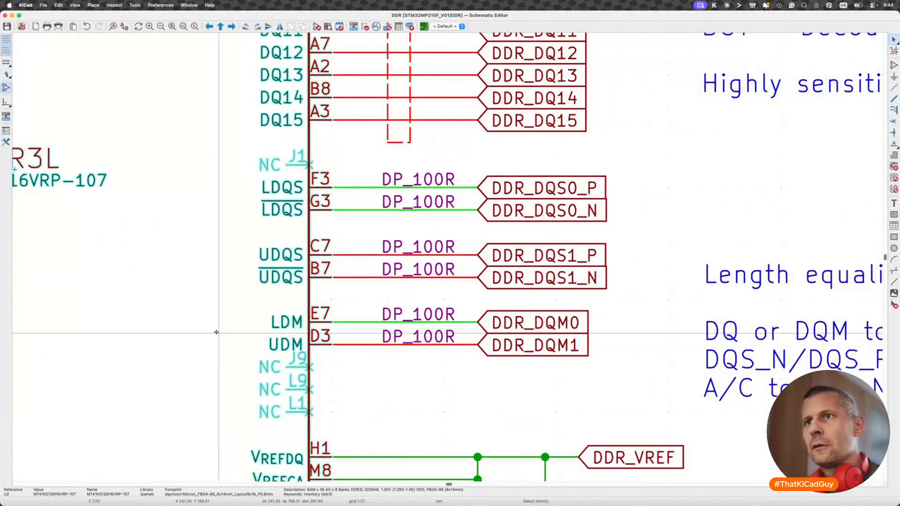
key("d")
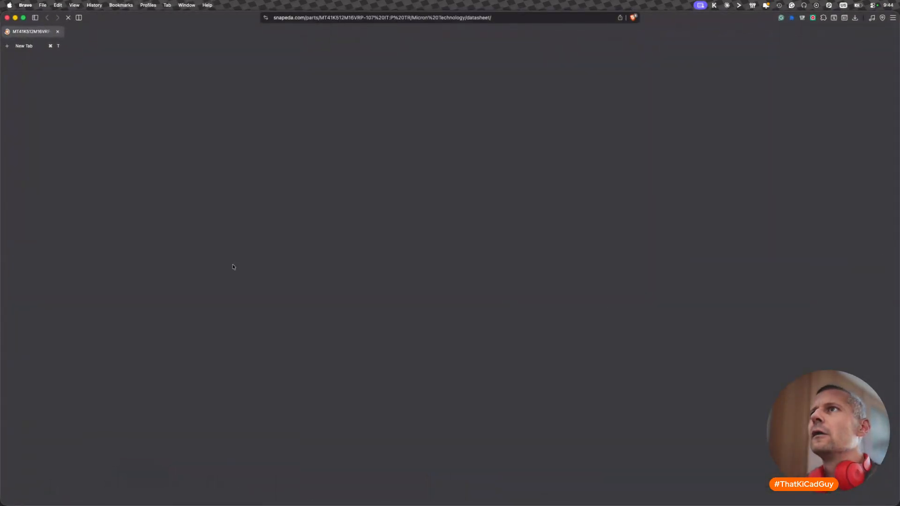
- Look through the memory datasheet for the 96-ball FBGA ball assignments and the x16 ball descriptions table
scroll(466, 313, "up", 5, "ctrl")
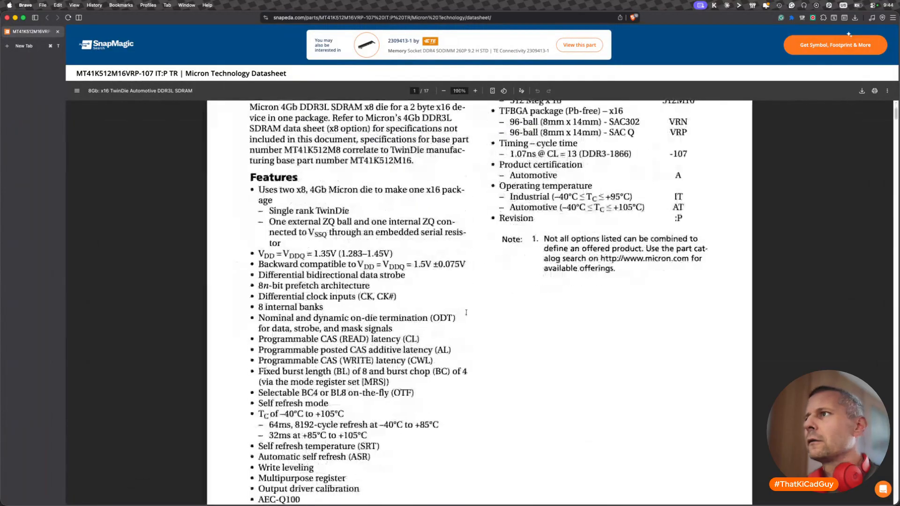
scroll(466, 313, "down", 15)
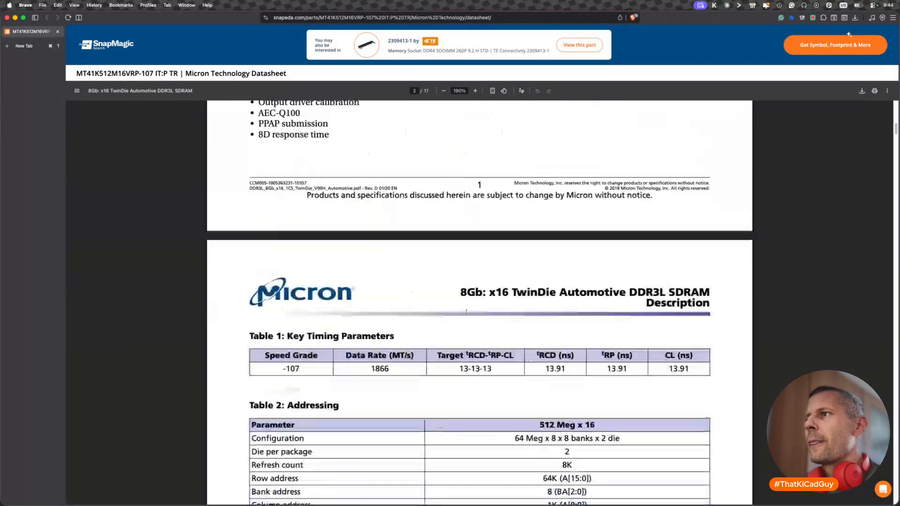
scroll(466, 313, "down", 10)
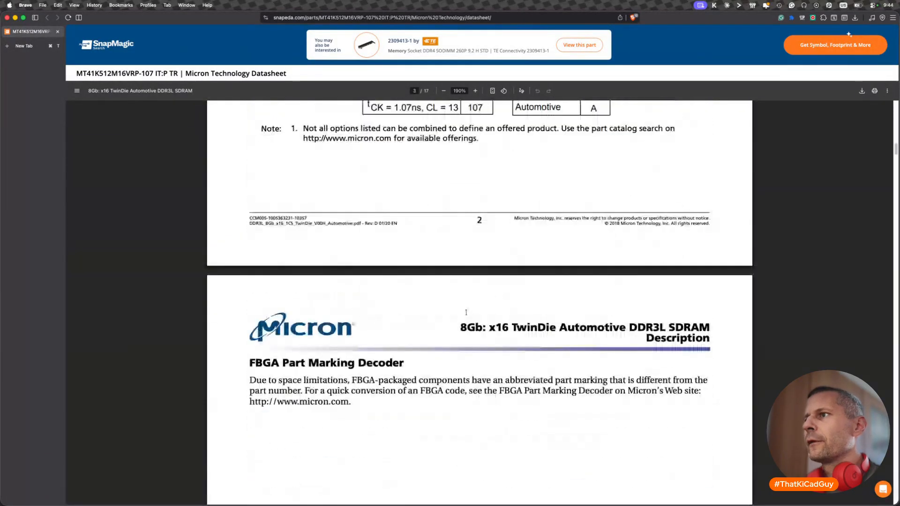
scroll(466, 313, "up", 3, "ctrl")
scroll(466, 313, "down", 4, "ctrl")
scroll(466, 313, "down", 10)
scroll(466, 313, "down", 15)
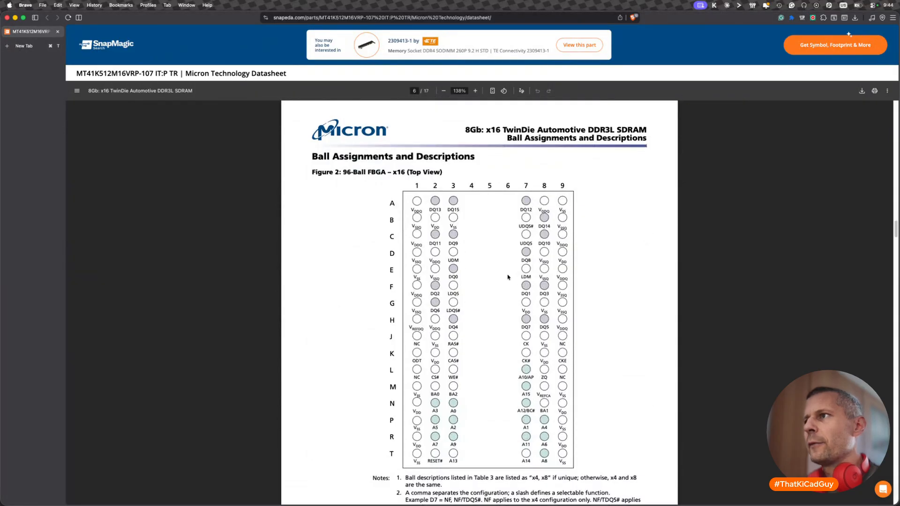
scroll(522, 276, "down", 10)
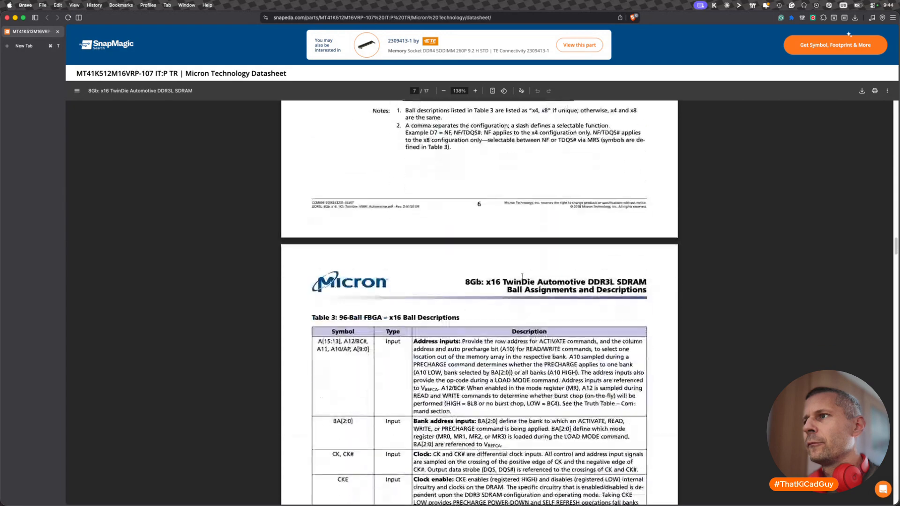
scroll(523, 275, "down", 4)
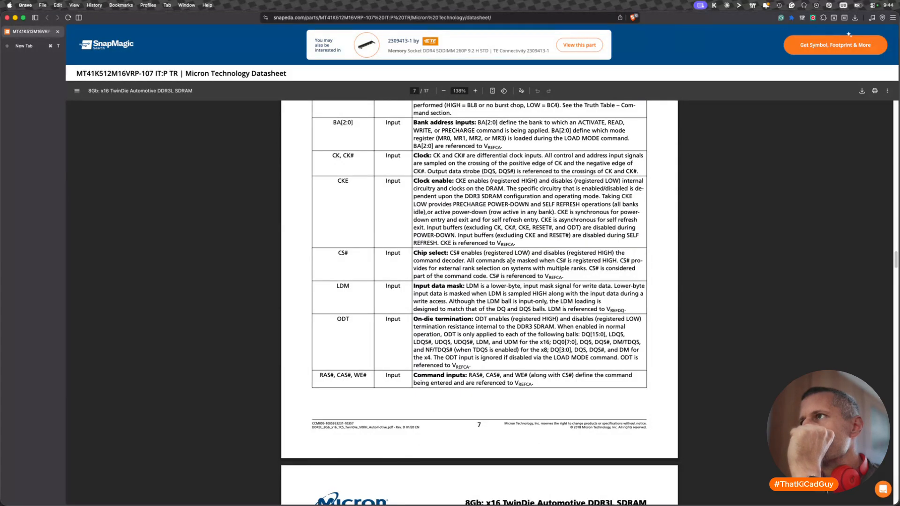
scroll(511, 261, "up", 2)
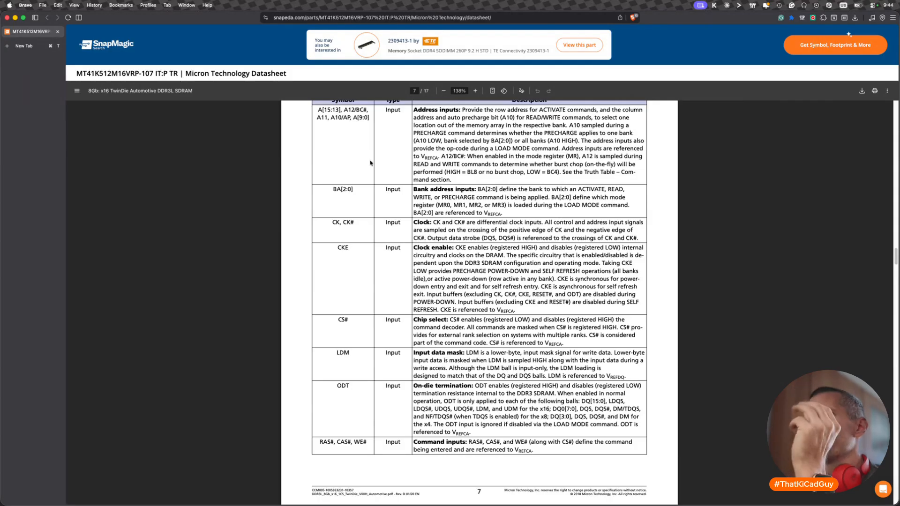
- Compare the CK, LDQS, UDQS, LDM and UDM ball descriptions in the datasheet and return to the DDR schematic
left_click_drag(333, 223, 355, 223)
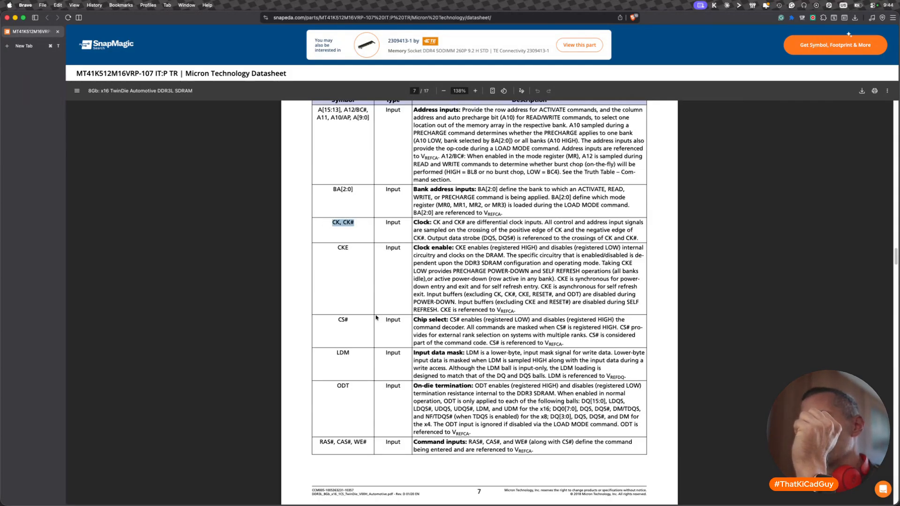
scroll(376, 317, "down", 10)
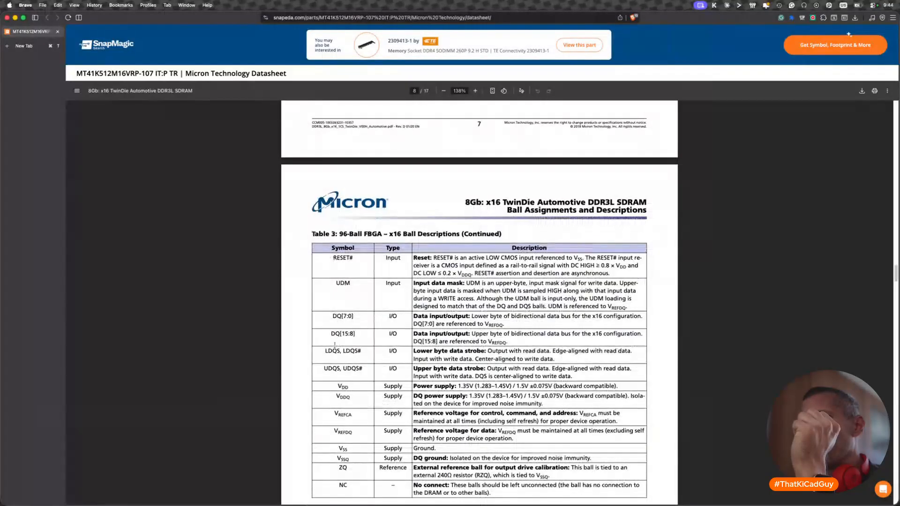
left_click_drag(324, 351, 365, 352)
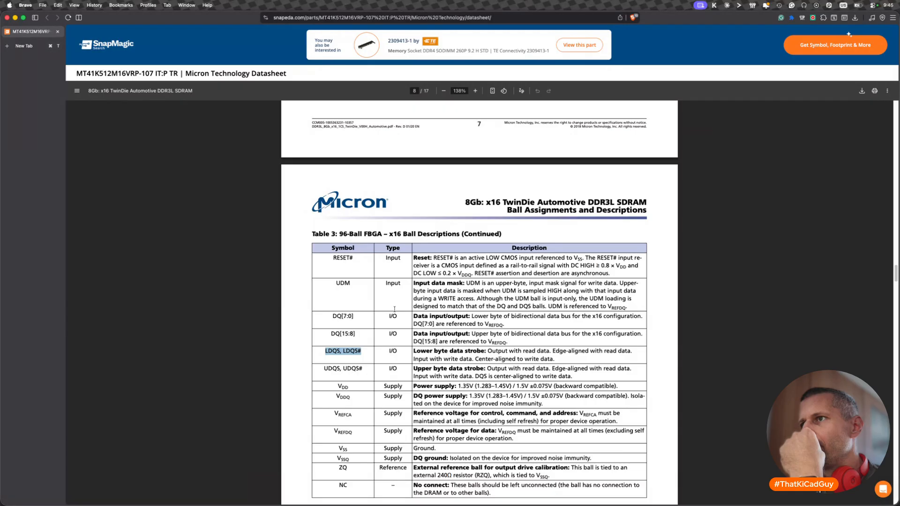
double_click(344, 284)
scroll(332, 376, "up", 10)
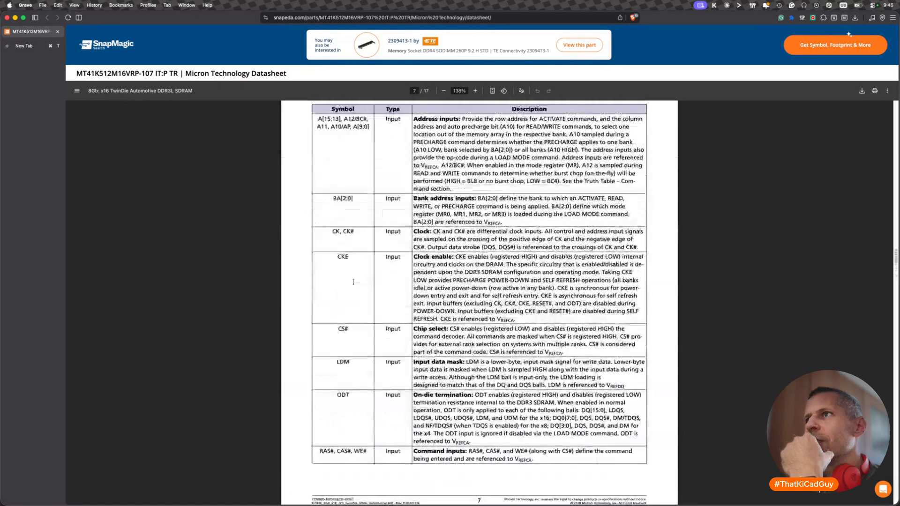
left_click_drag(338, 405, 351, 406)
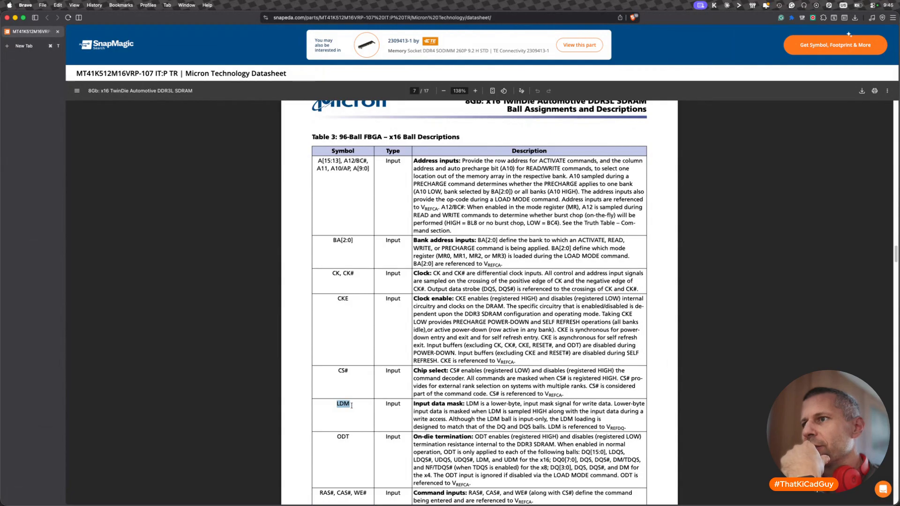
scroll(352, 405, "down", 10)
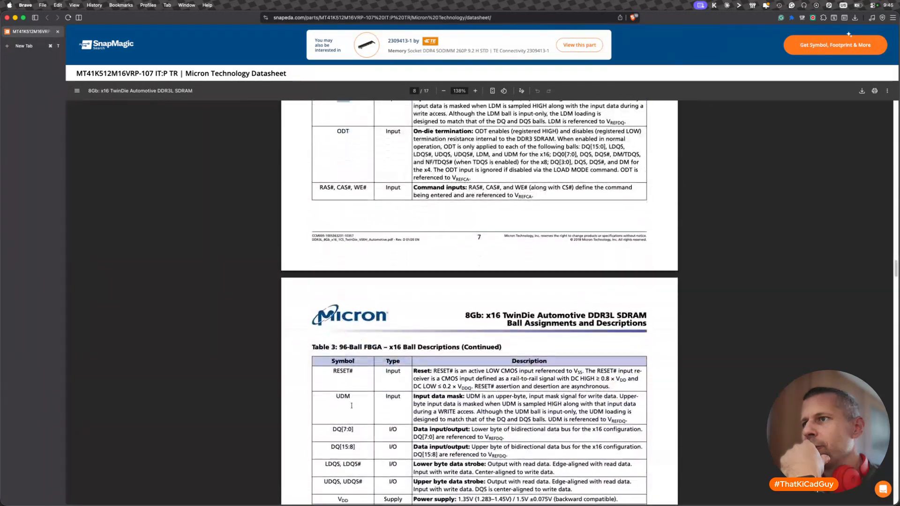
scroll(351, 404, "down", 3)
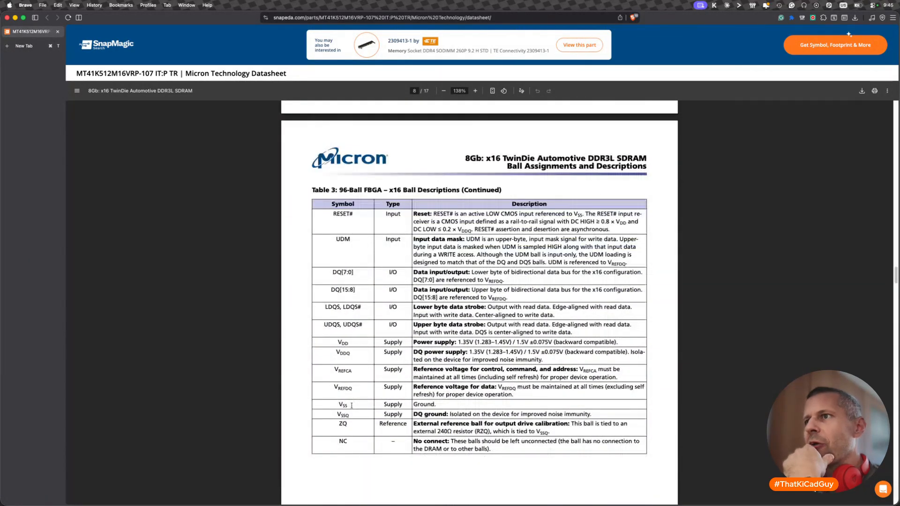
scroll(352, 405, "down", 10)
scroll(352, 407, "up", 7)
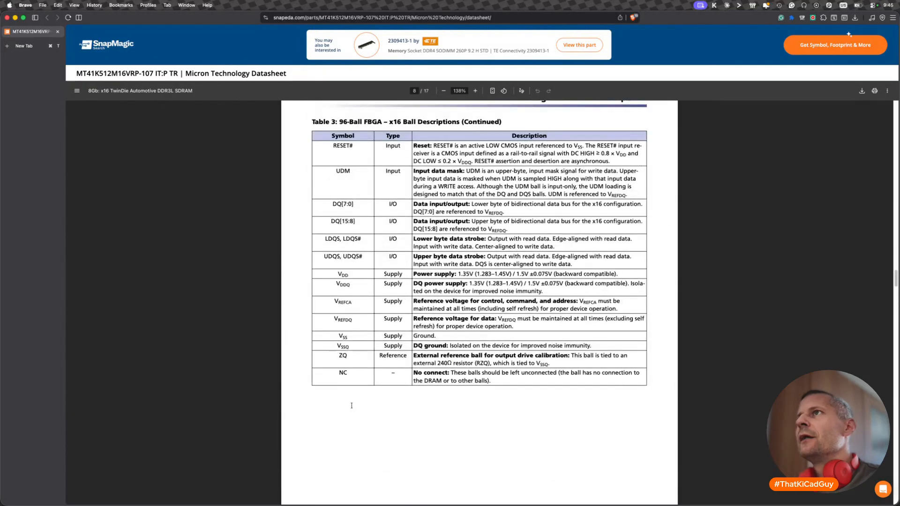
key("super+Tab")
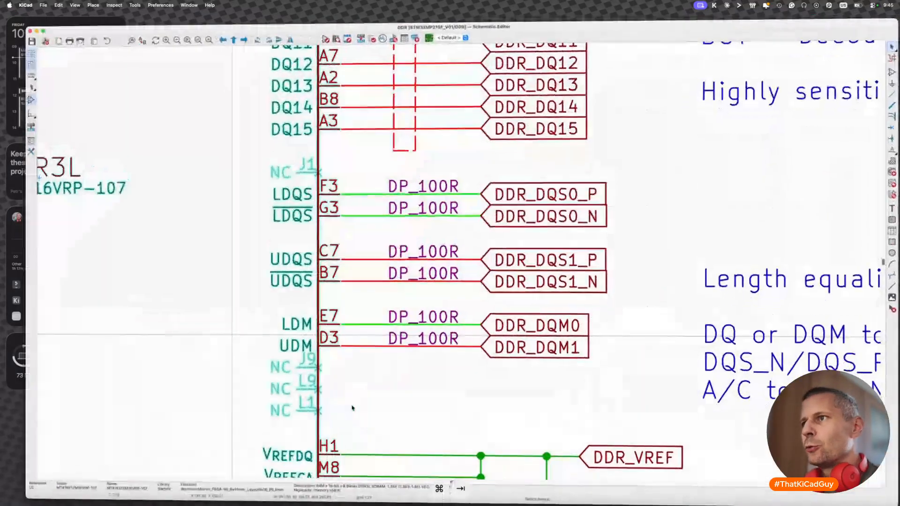
- Remove the visible DP_100R net class fields above the DDR_DQM0 and DDR_DQM1 wires
scroll(356, 352, "down", 3)
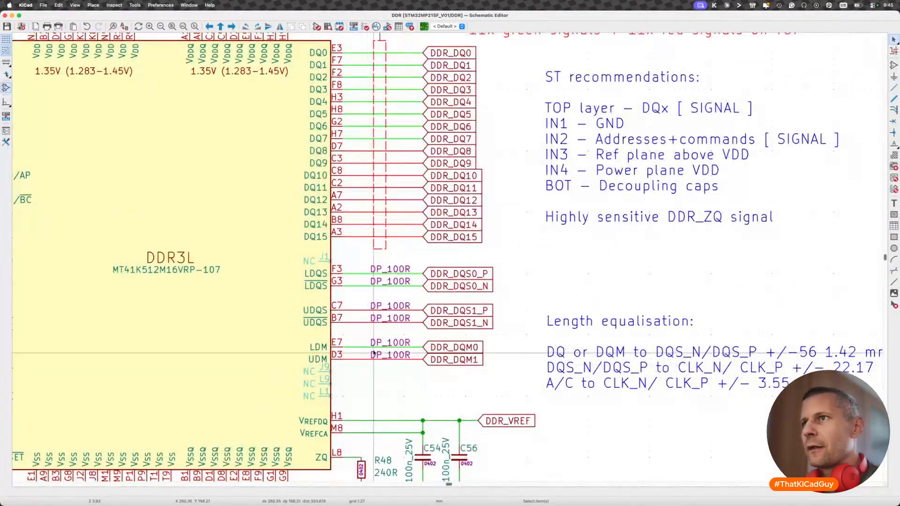
left_click(385, 342)
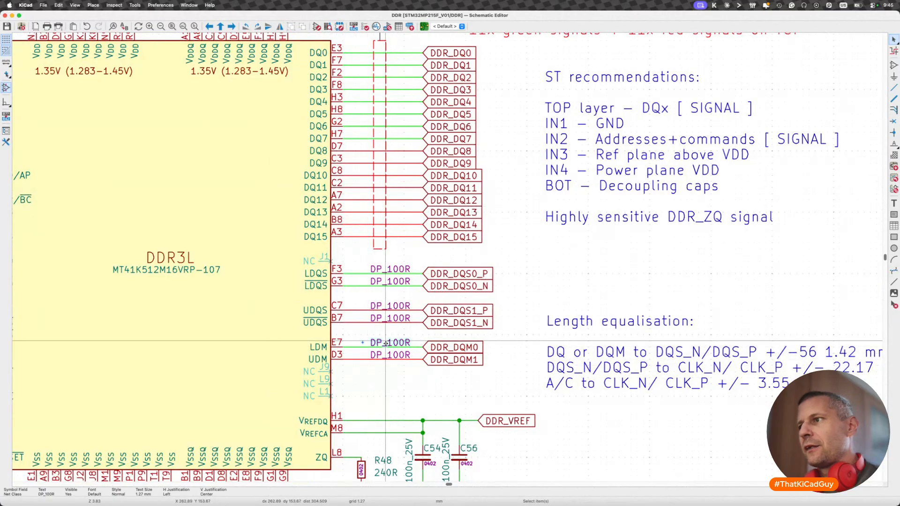
key("BackSpace")
left_click(385, 355)
key("BackSpace")
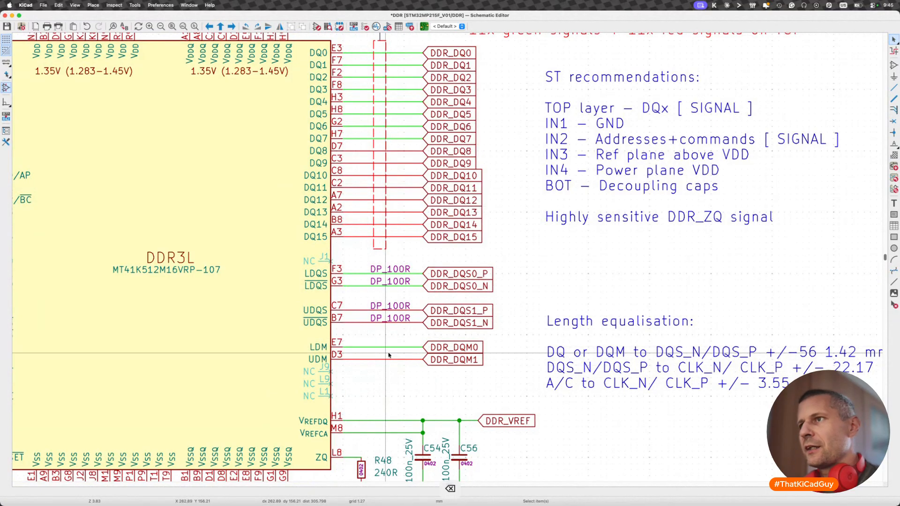
scroll(385, 327, "down", 3)
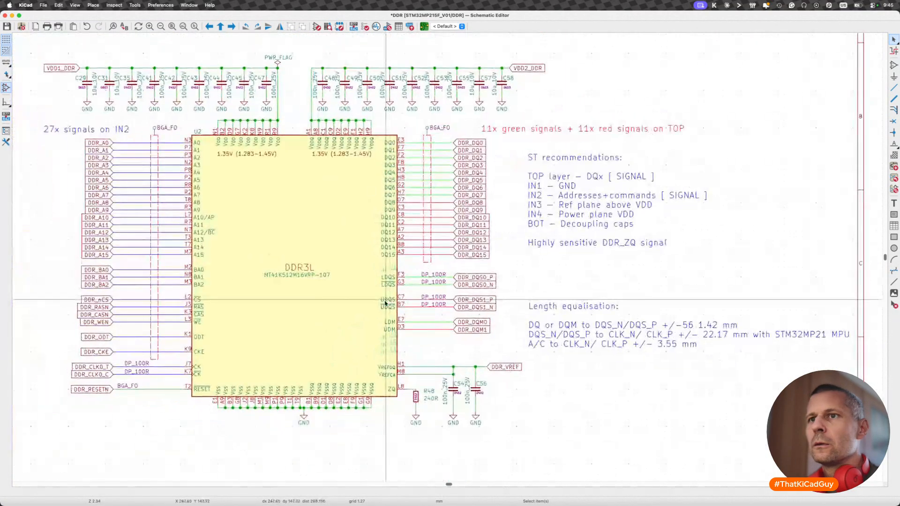
scroll(385, 304, "up", 1)
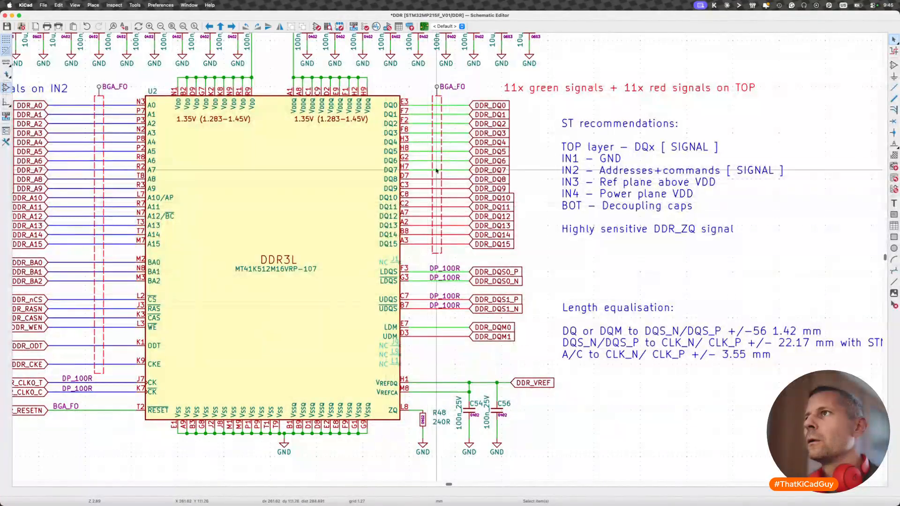
left_click(442, 100)
left_click(437, 92, "shift")
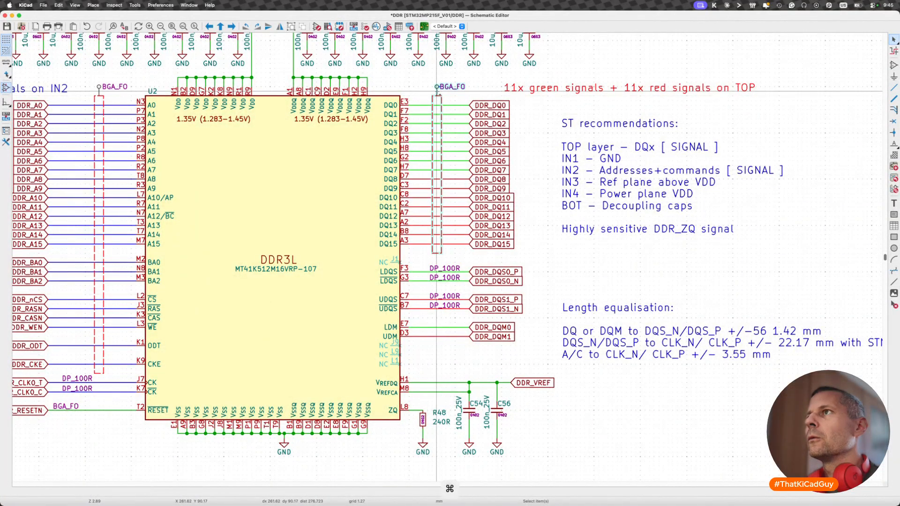
key("m")
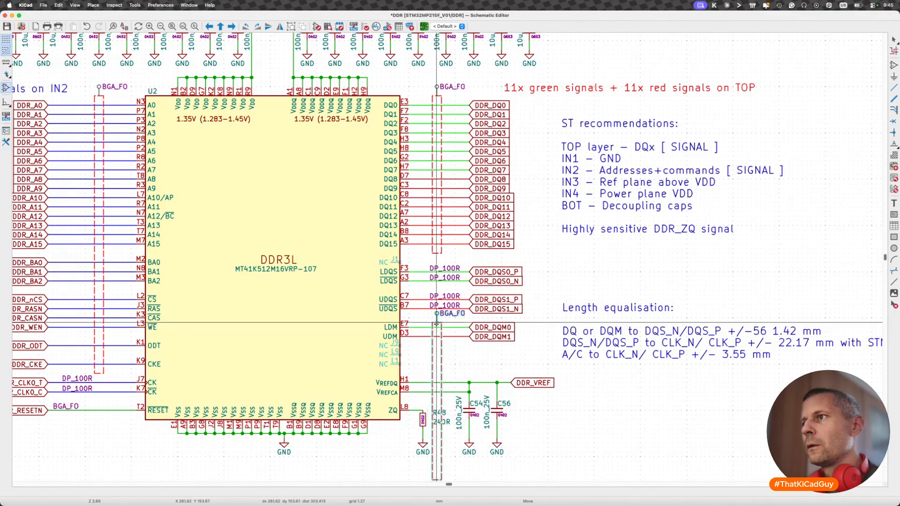
key("Escape")
- Set the DDR_DQM0 global label's net class to BGA_FO and make that field visible
key("e")
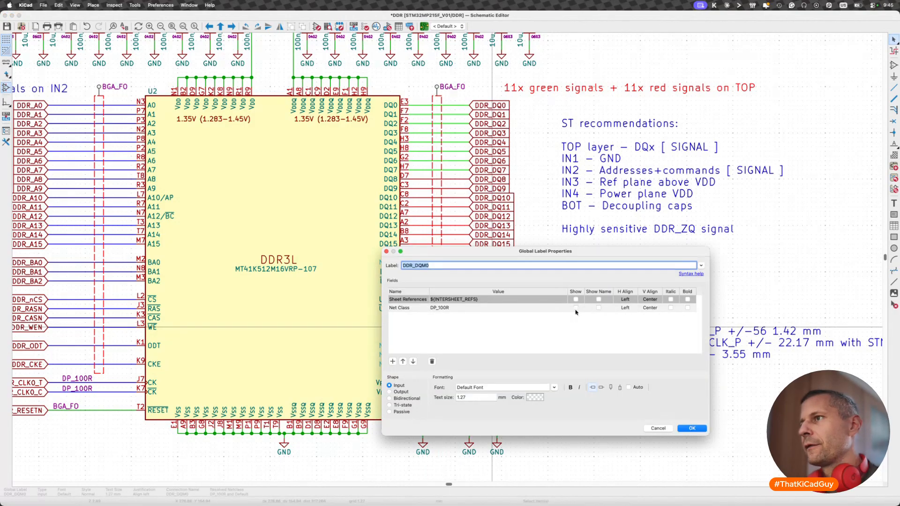
left_click(565, 308)
left_click(440, 323)
left_click(576, 308)
left_click(698, 432)
- Set the DDR_DQM1 global label's net class to BGA_FO, make the field visible and save the schematic
scroll(480, 340, "up", 2)
key("e")
left_click(488, 308)
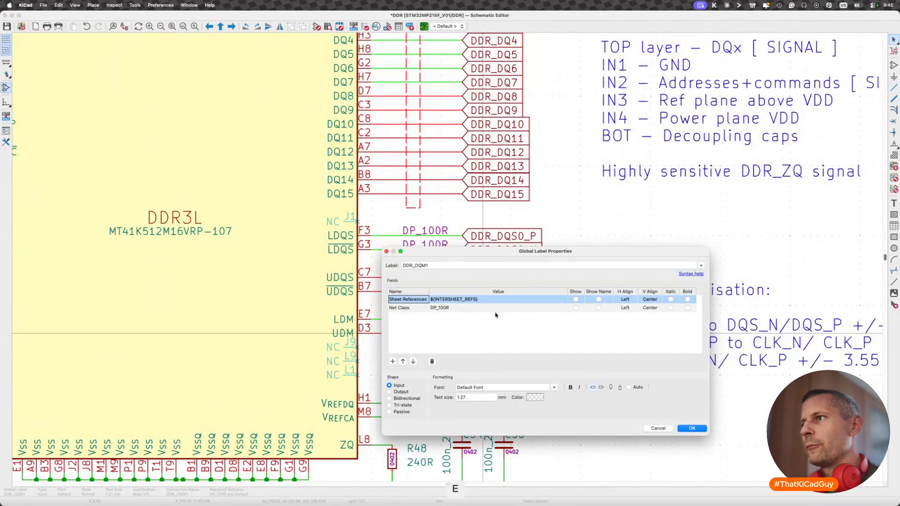
left_click(442, 323)
left_click(576, 308)
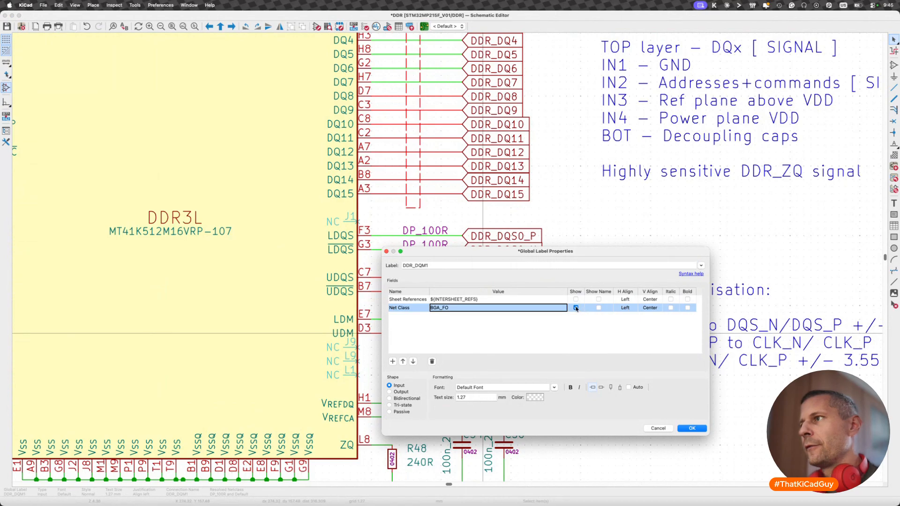
left_click(692, 429)
key("super+s")
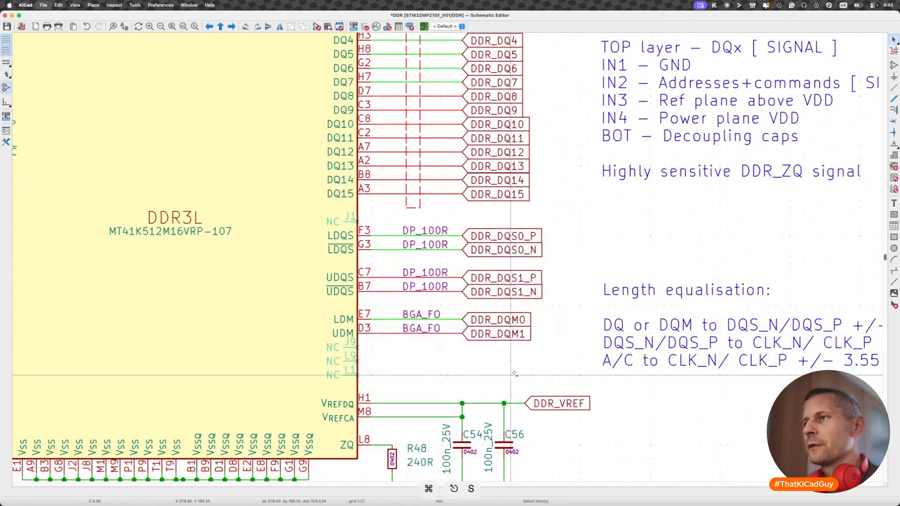
- Save the DDR schematic again and update the PCB with the changed net class assignments
scroll(511, 373, "down", 2)
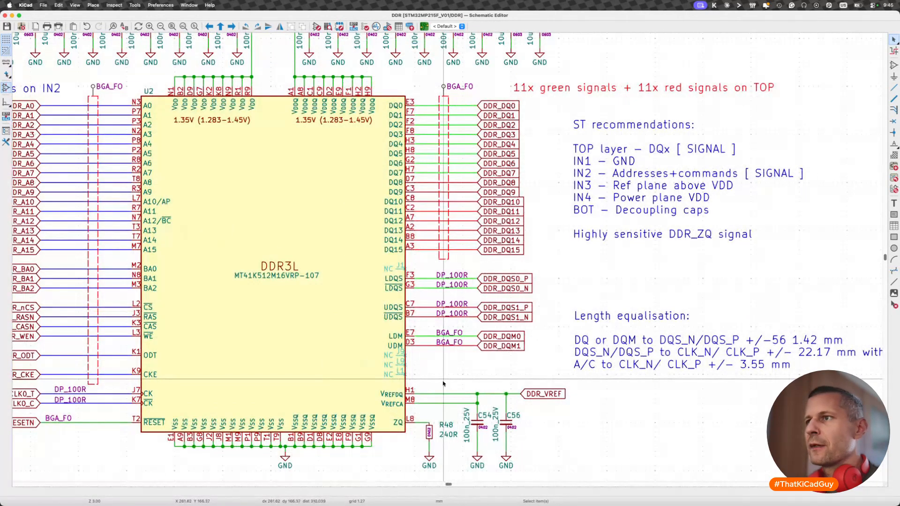
scroll(443, 383, "down", 2)
key("super+s")
key("F8")
left_click(418, 343)
left_click(383, 342)
- Replace the DDR_DQM1 track with one at the 0.0762 mm BGA_FO width, running from pad D20 to just past the package edge
scroll(383, 267, "up", 10)
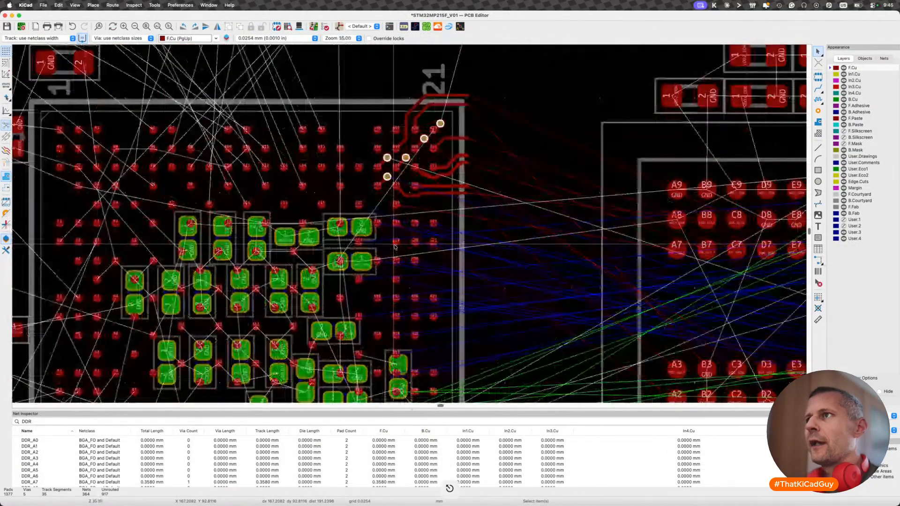
left_click(441, 186)
key("u")
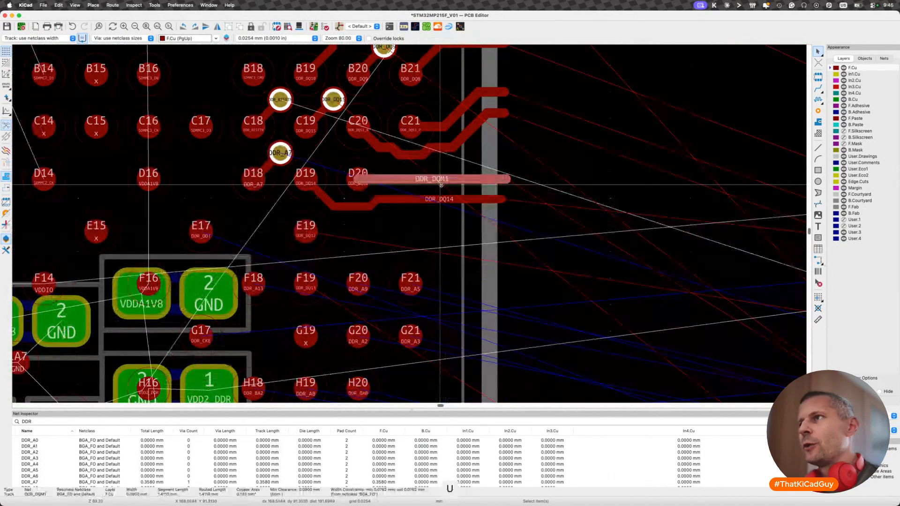
key("BackSpace")
key("x")
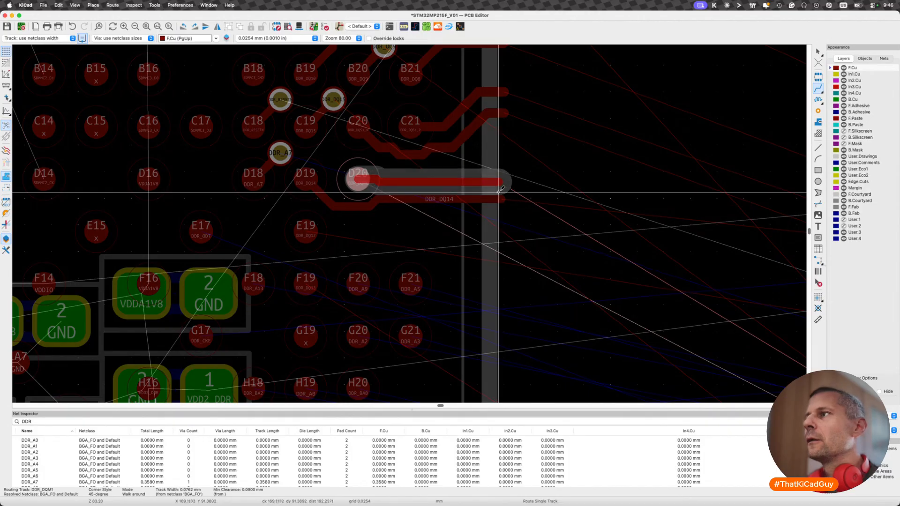
scroll(492, 190, "down", 2)
scroll(499, 190, "down", 1)
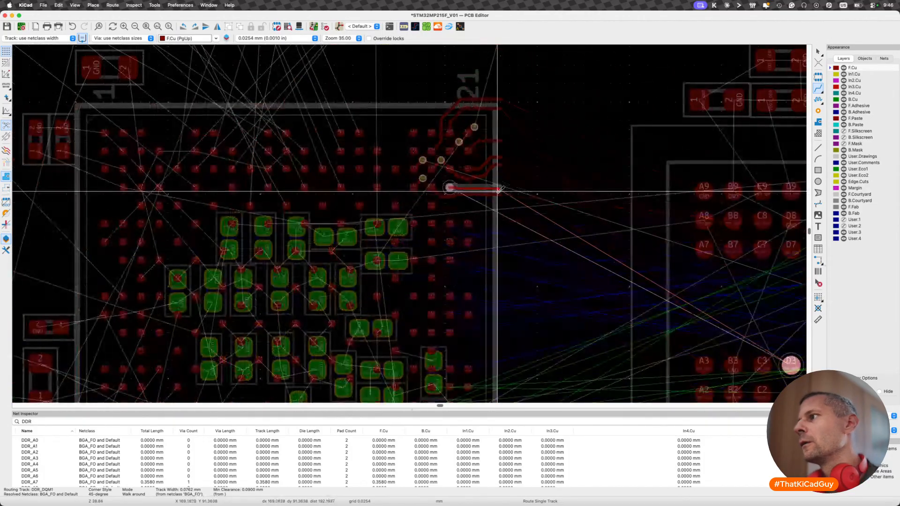
scroll(498, 191, "down", 2)
left_click(498, 191)
key("Escape")
- Examine the DDR airwires between the processor and the memory chip alongside the fan-out tracks around pads C20 to D20
scroll(498, 191, "up", 1)
scroll(499, 190, "up", 2)
scroll(497, 187, "down", 2)
middle_click_drag(497, 187, 375, 191)
middle_click_drag(532, 252, 394, 237)
scroll(401, 245, "down", 2)
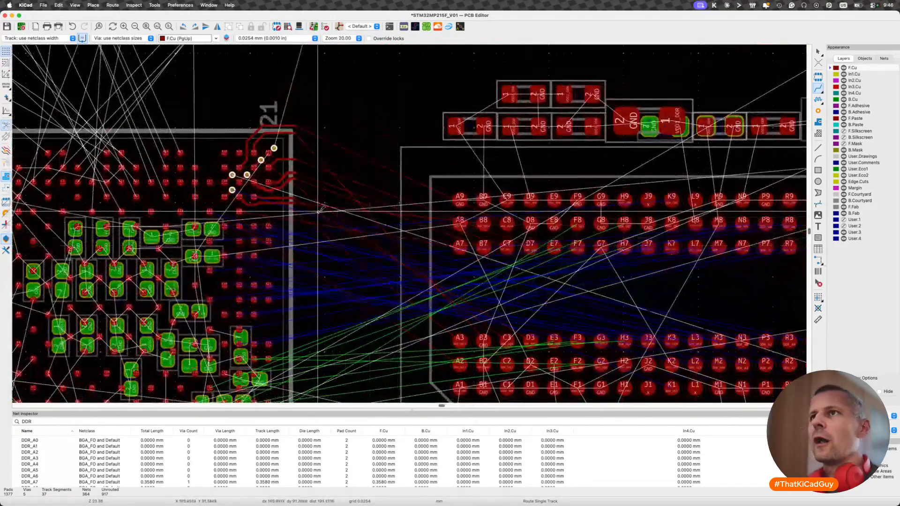
left_click(297, 197)
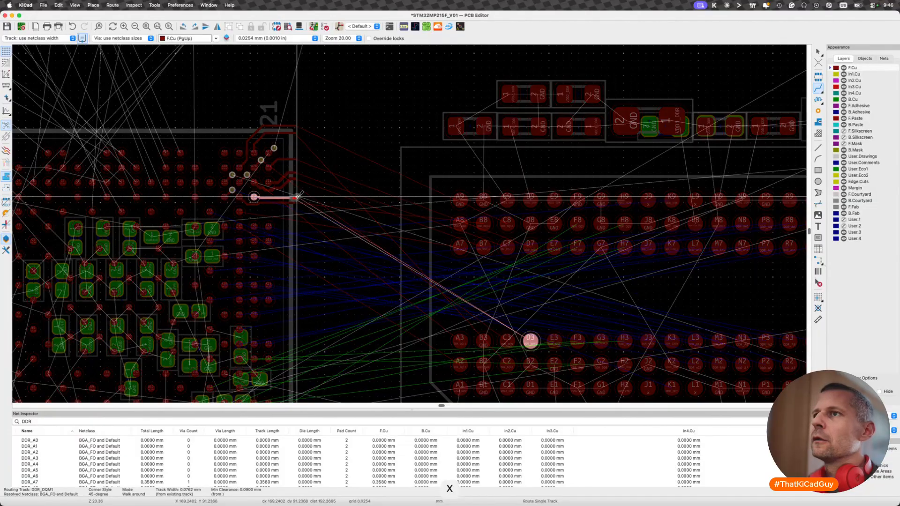
key("Escape")
scroll(428, 181, "left", 10)
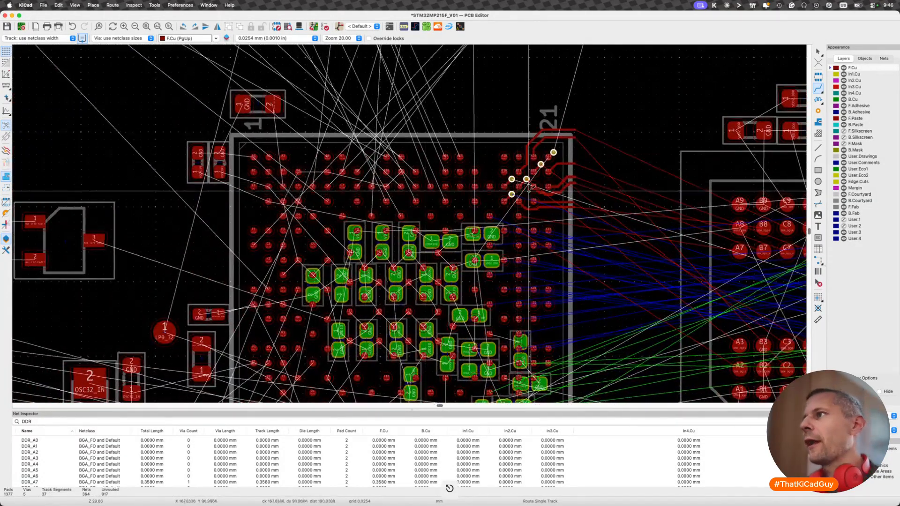
scroll(428, 181, "up", 8)
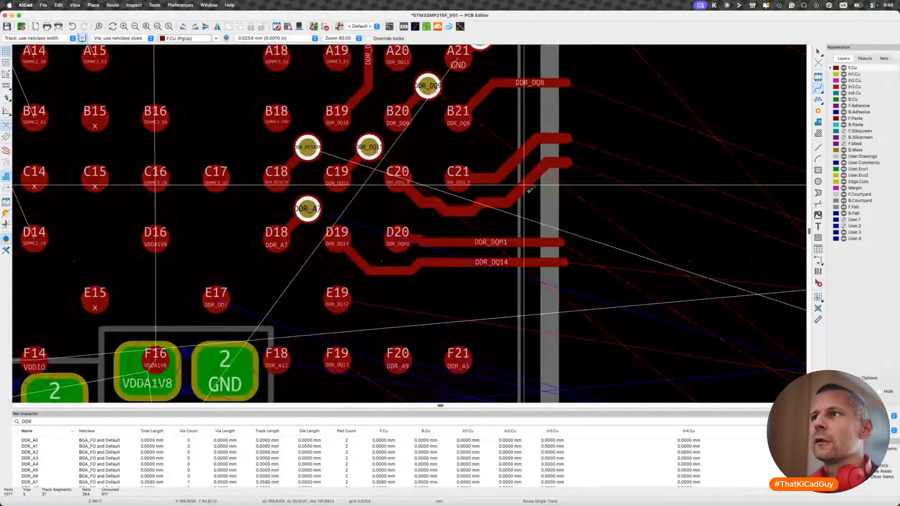
key("Escape")
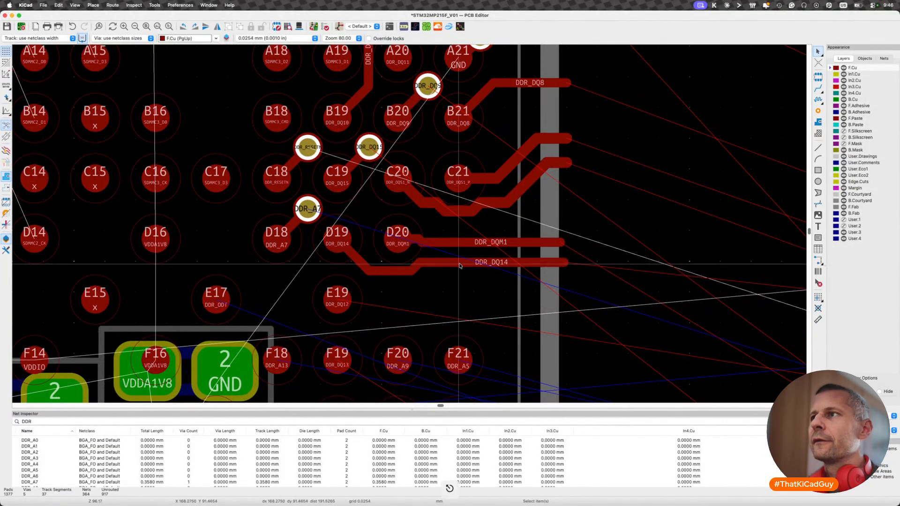
- Delete the DDR_DQ14 and DDR_DQM1 fan-out tracks leaving pads D19 and D20
left_click(459, 266)
key("u")
key("BackSpace")
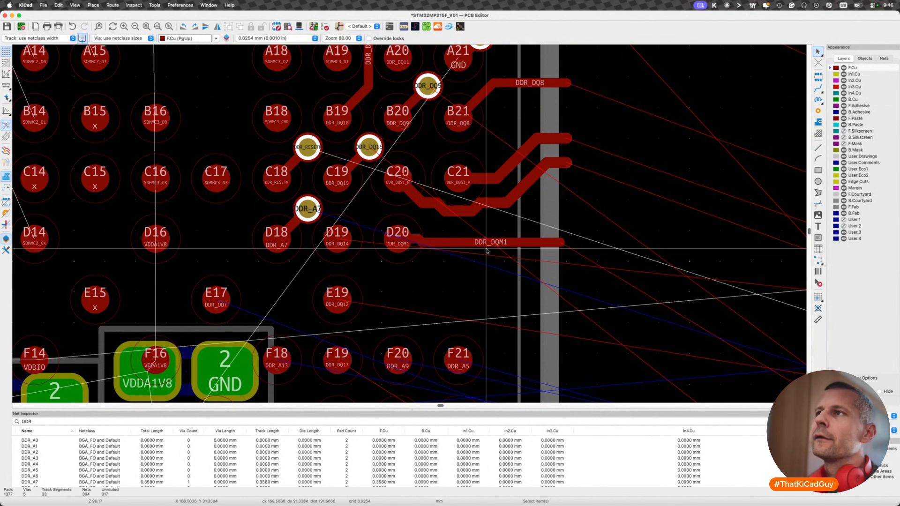
left_click(563, 242)
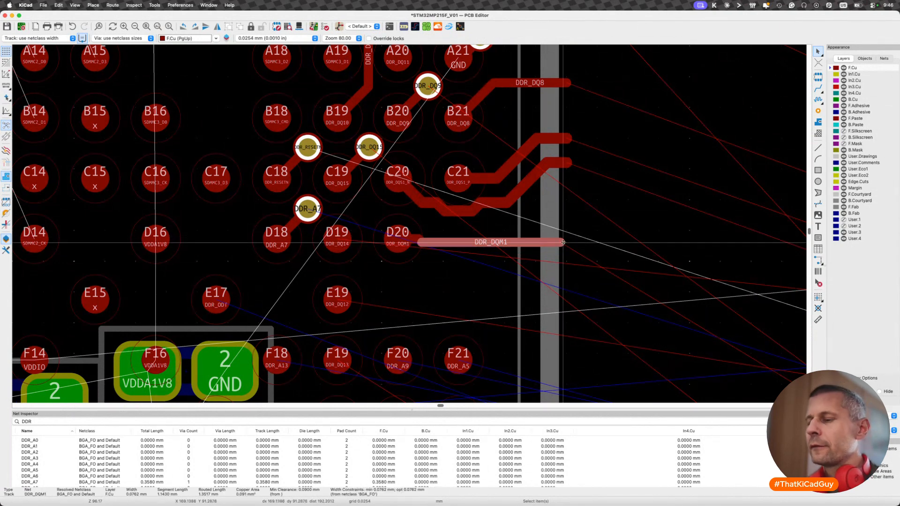
key("BackSpace")
- Route DDR_DQM1 diagonally from pad D20 to a via in the gap between pads C19, C20, D19 and D20
key("x")
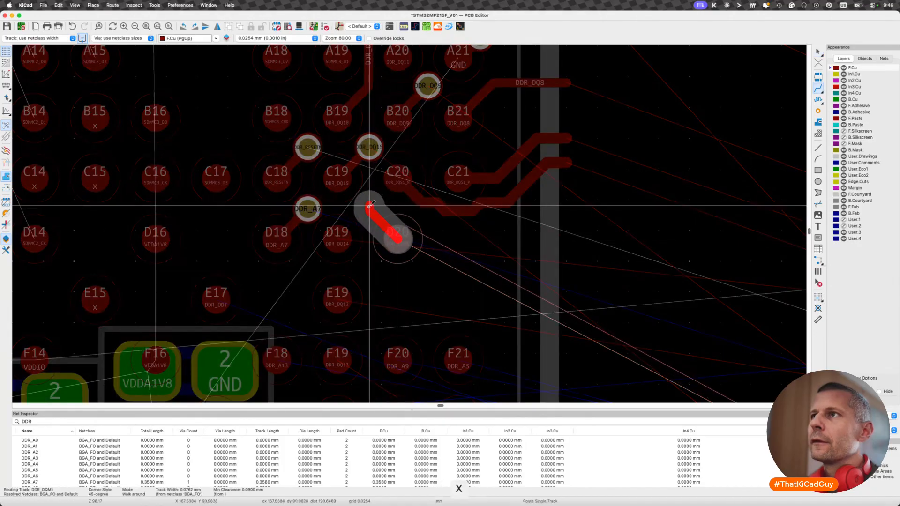
key("v")
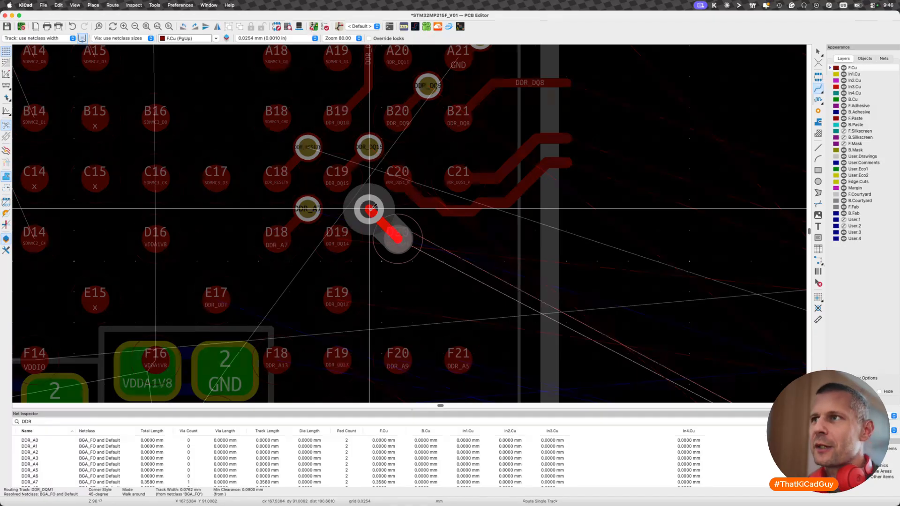
double_click(373, 208)
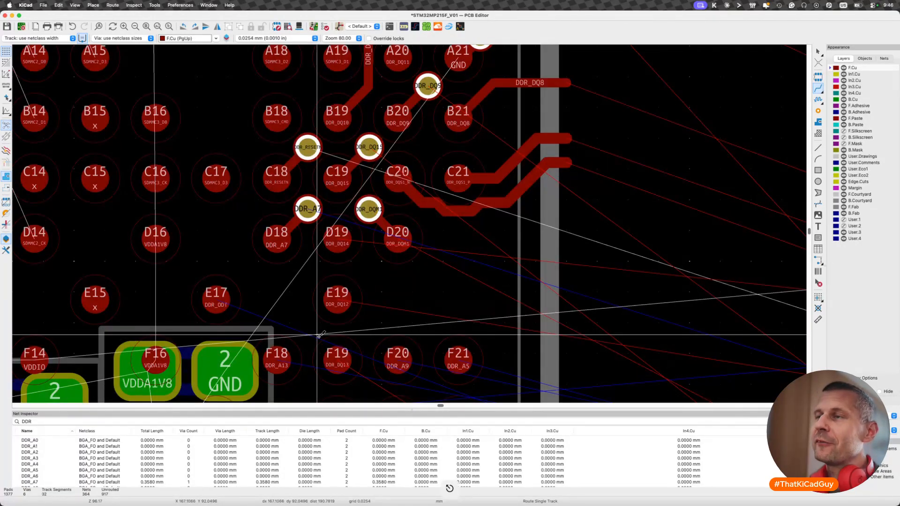
- Route DDR_DQ14 on F.Cu from pad D19, around the underside of pad D20 and out past the package edge
scroll(343, 240, "down", 5)
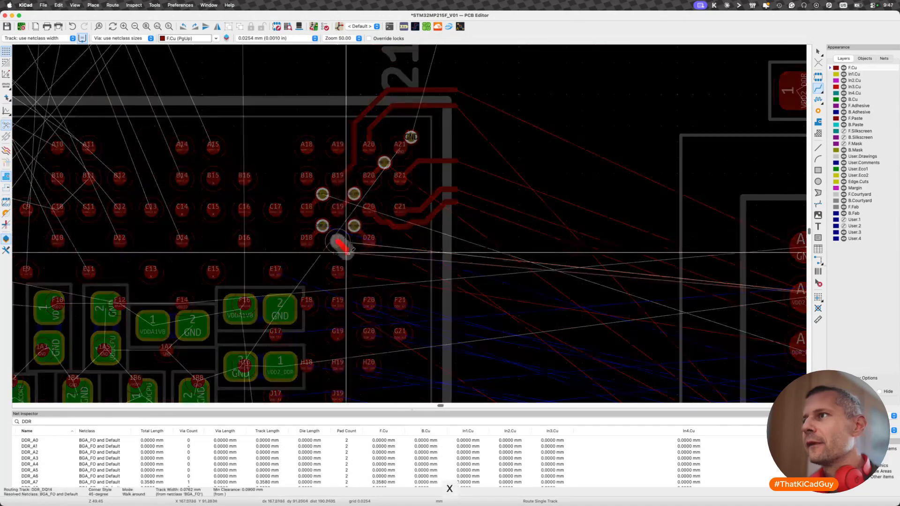
key("x")
scroll(347, 253, "up", 3)
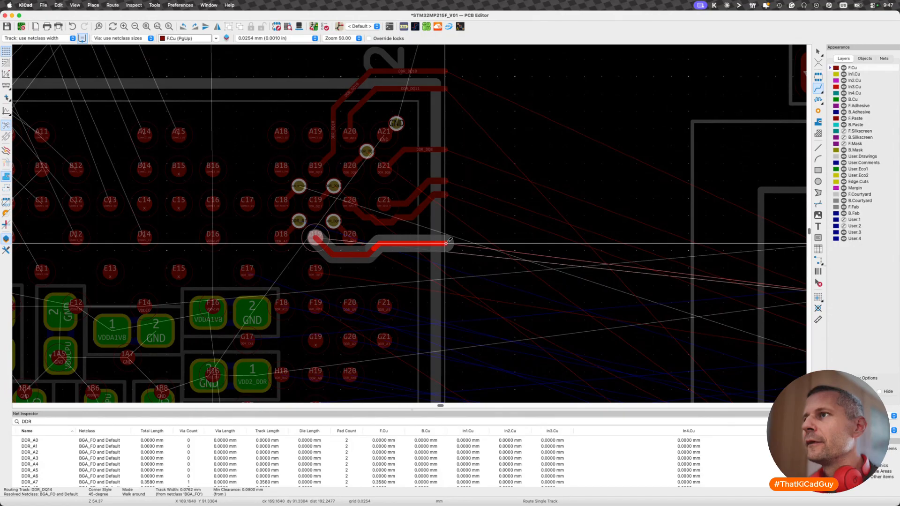
double_click(447, 238)
scroll(406, 301, "down", 2)
scroll(405, 300, "left", 2)
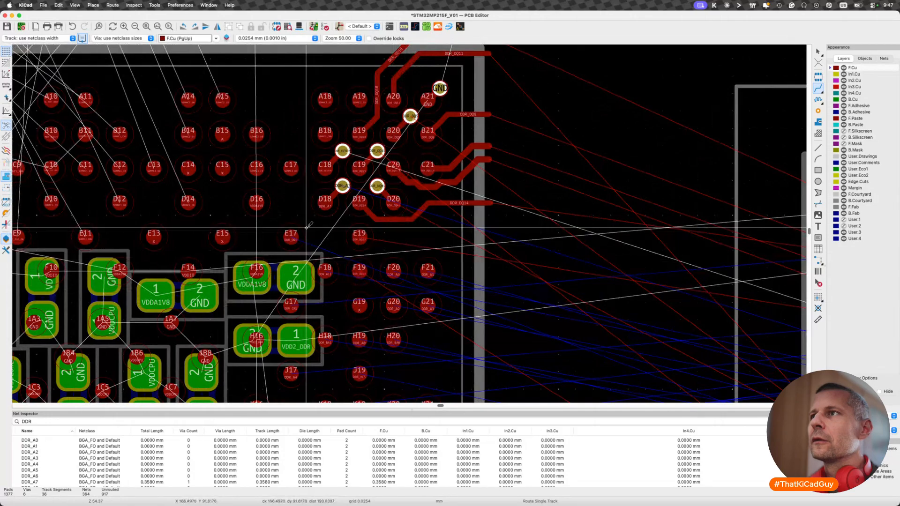
scroll(361, 213, "up", 2)
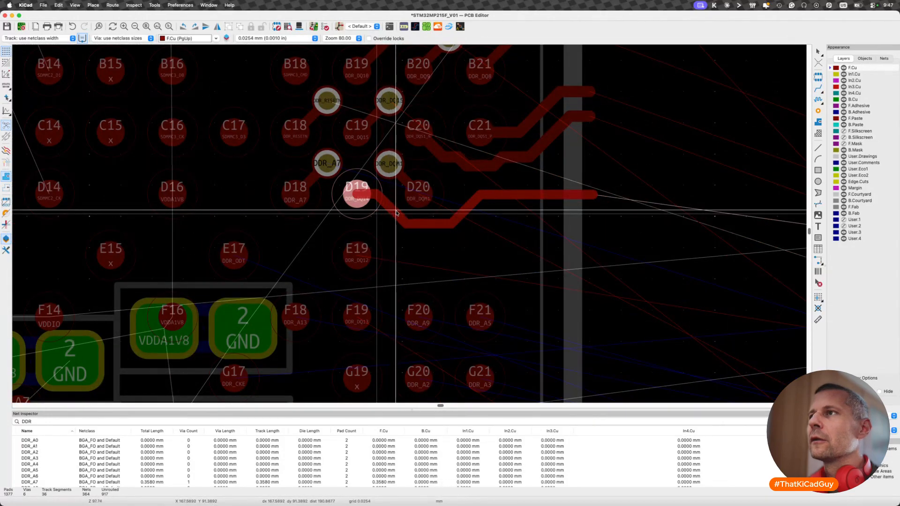
key("Escape")
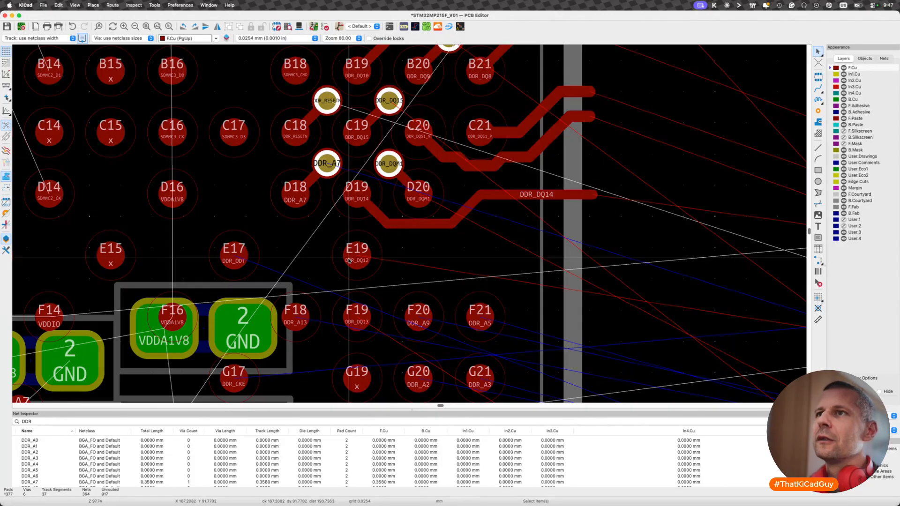
key("x")
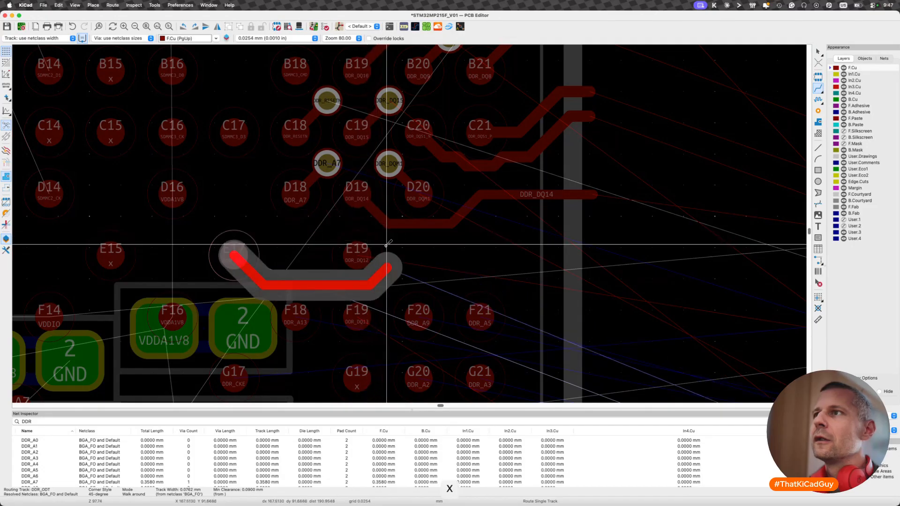
key("Escape")
key("Escape")
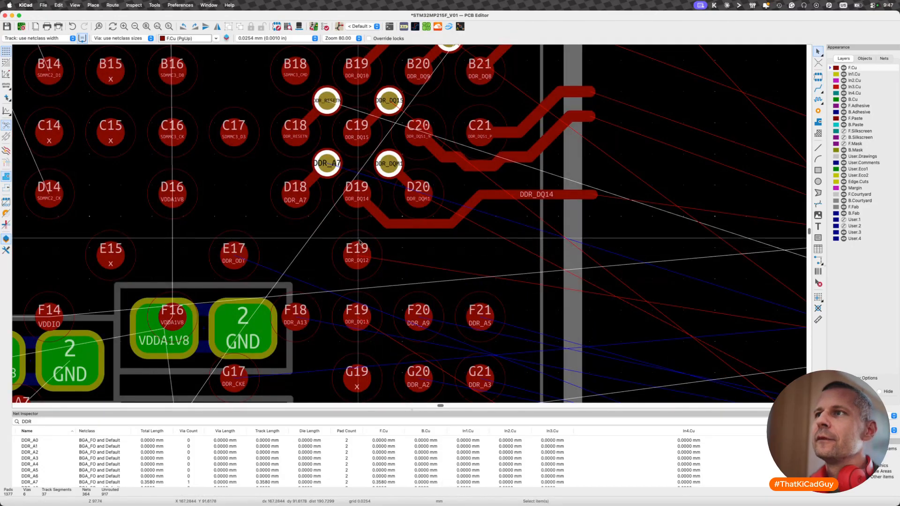
- Shift the DDR_DQ14 bend away from pad D19, try routing DDR_ODT from pad E17 beneath it, and undo that route
key("d")
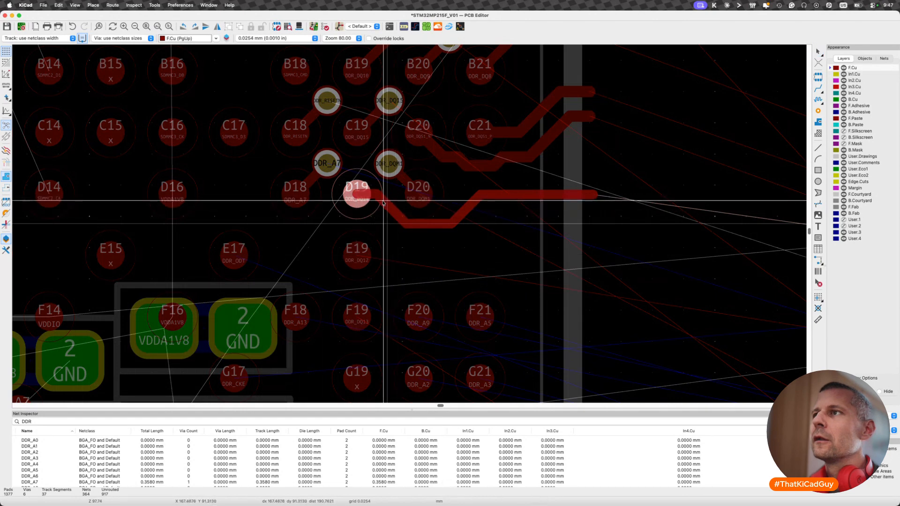
left_click(383, 202)
key("x")
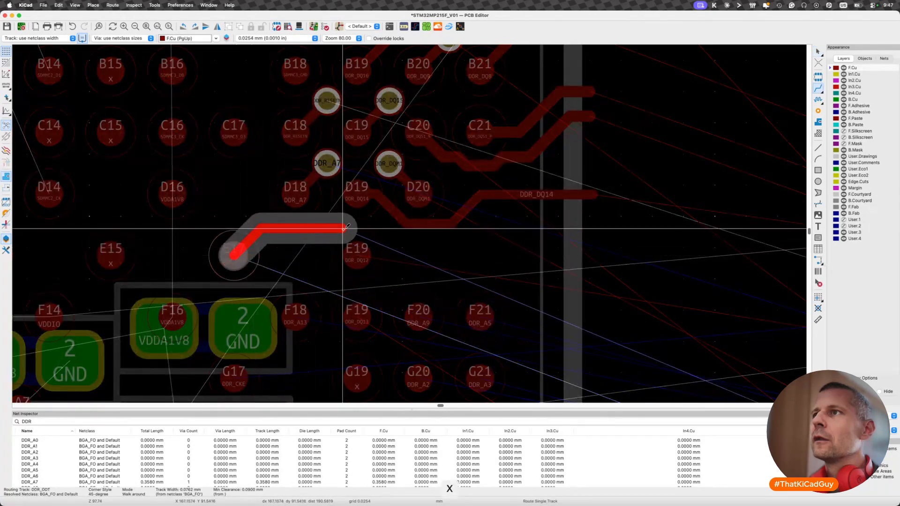
left_click(390, 240)
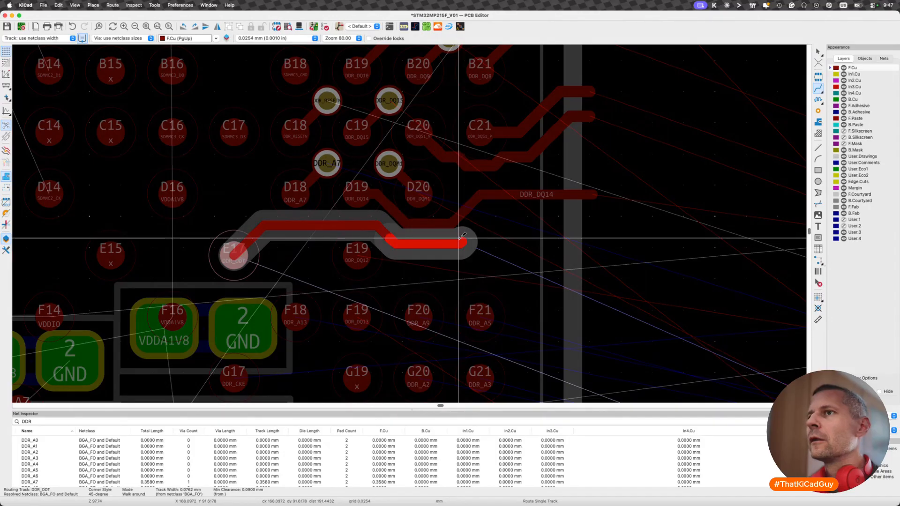
scroll(461, 236, "down", 5)
scroll(460, 238, "up", 3)
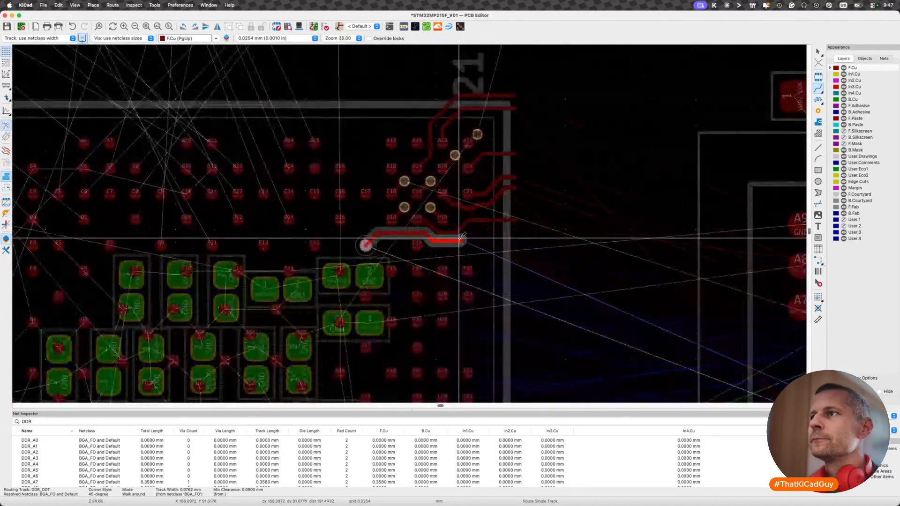
key("super+z")
- Reshape the DDR_DQ14 track beside pad D19 so its diagonal segment leaves directly from the pad
scroll(379, 240, "up", 3)
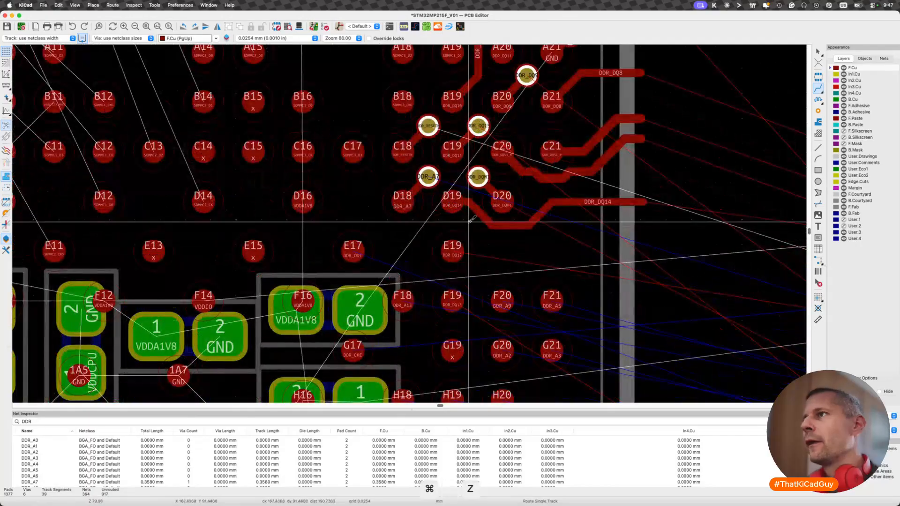
left_click(470, 215)
key("Escape")
key("d")
key("d")
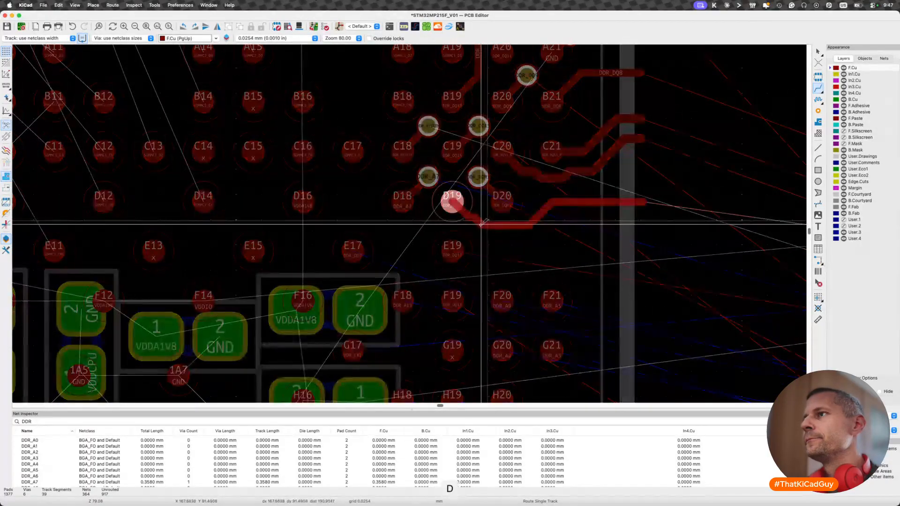
left_click(479, 225)
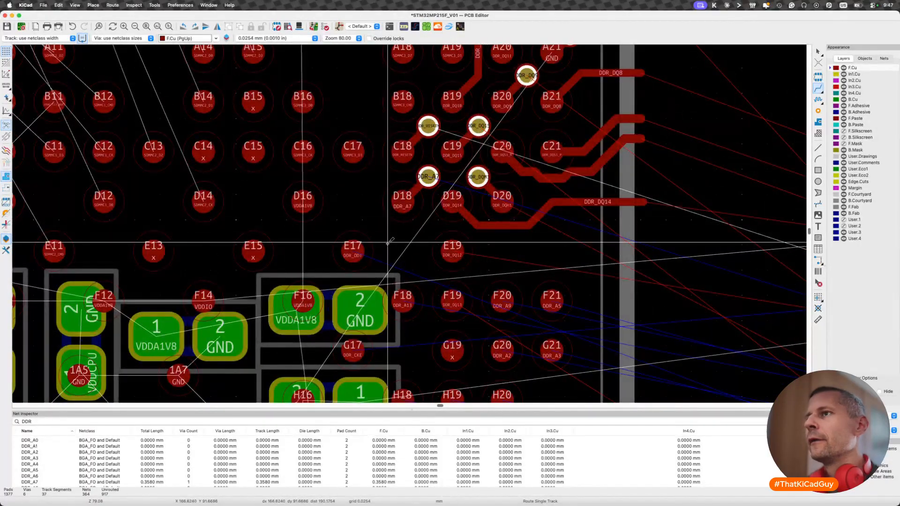
left_click(356, 248)
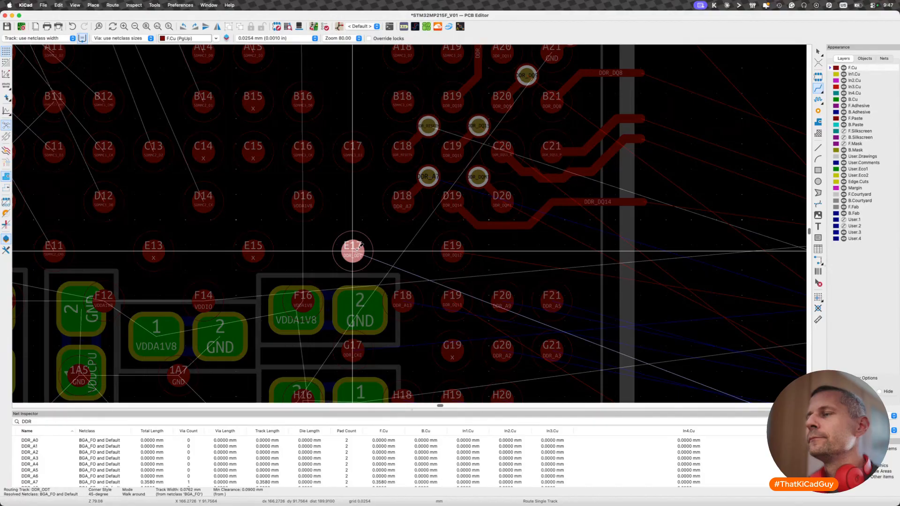
scroll(353, 246, "down", 4)
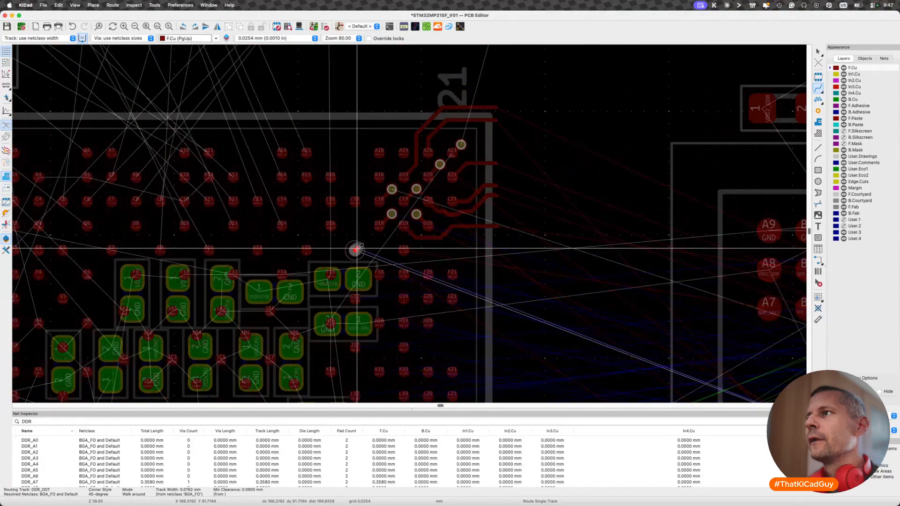
key("Escape")
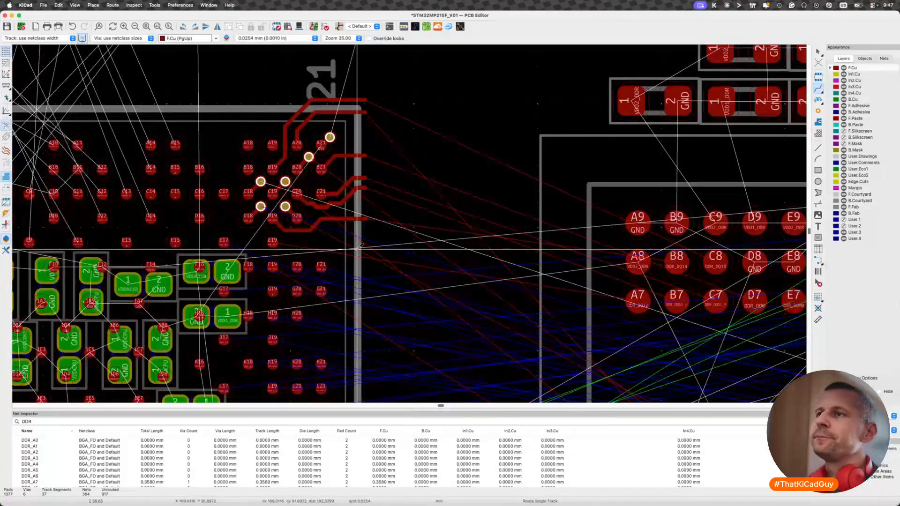
key("Escape")
scroll(197, 237, "up", 1)
scroll(199, 201, "up", 2)
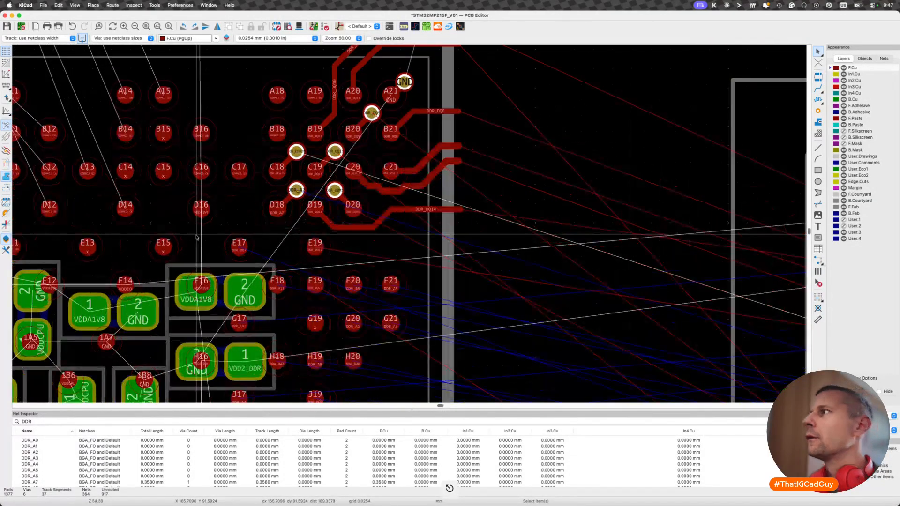
- Display the nets list and route DDR_ODT on F.Cu from pad E17 to a via in the gap between pads D18, D19 and E19
left_click(884, 59)
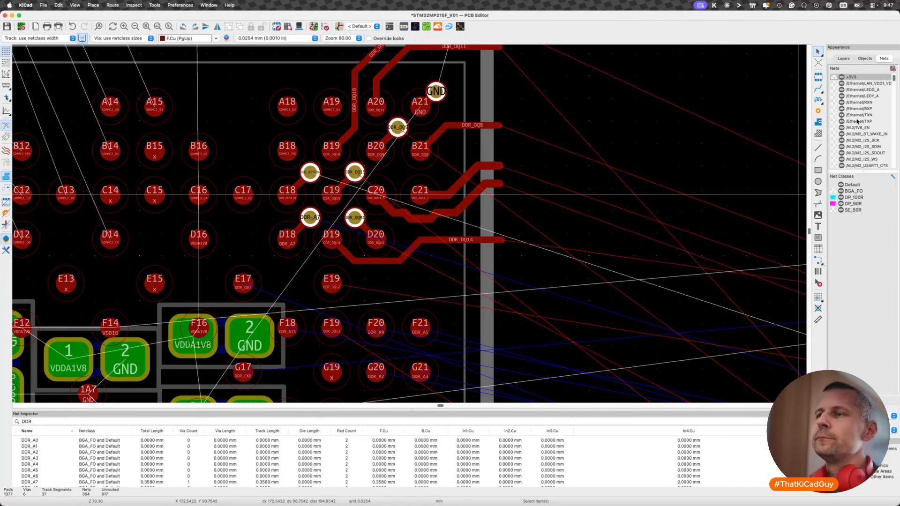
left_click(209, 281)
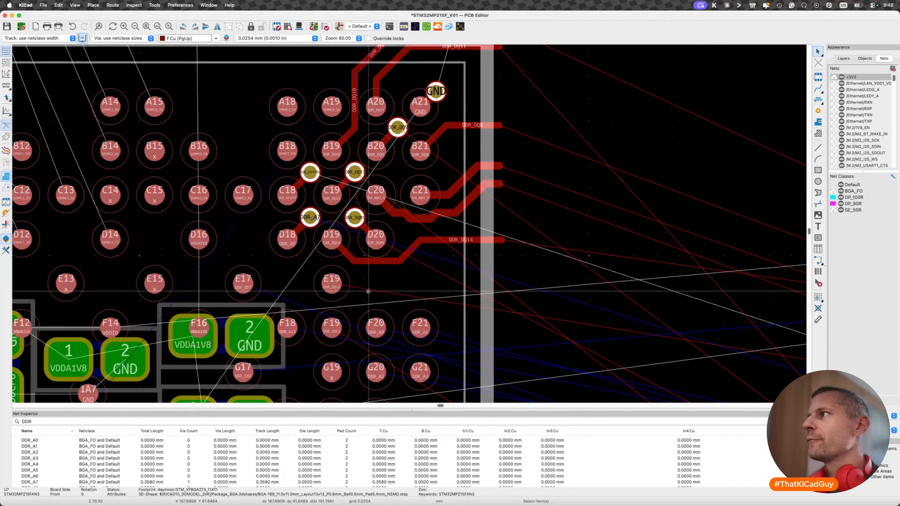
key("x")
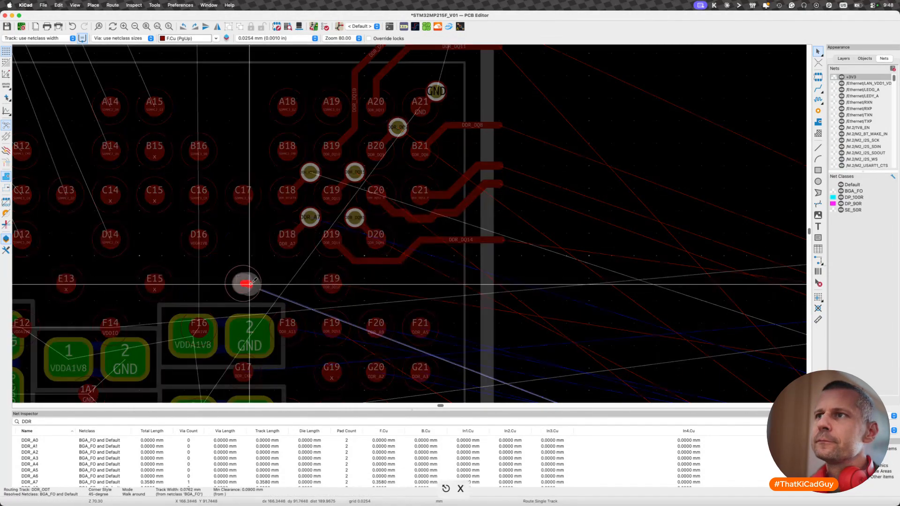
scroll(270, 278, "down", 3)
scroll(270, 278, "down", 5)
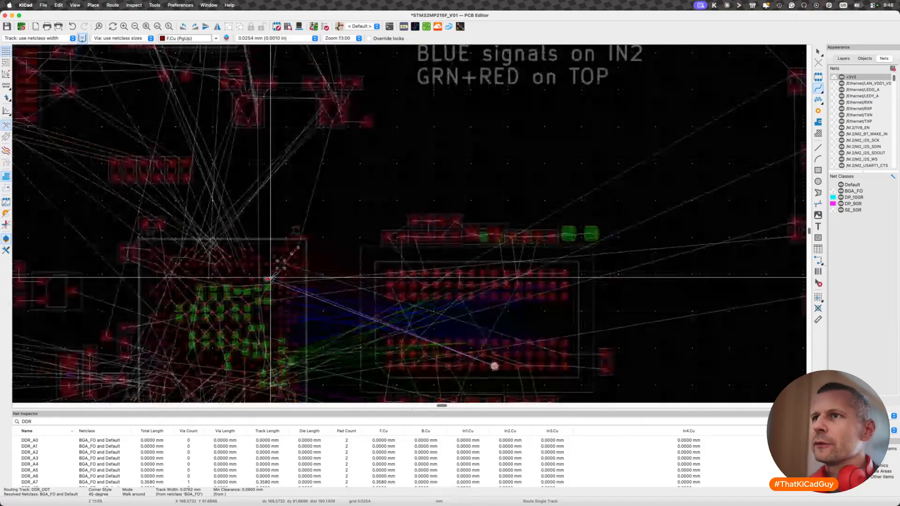
scroll(270, 278, "up", 5)
key("v")
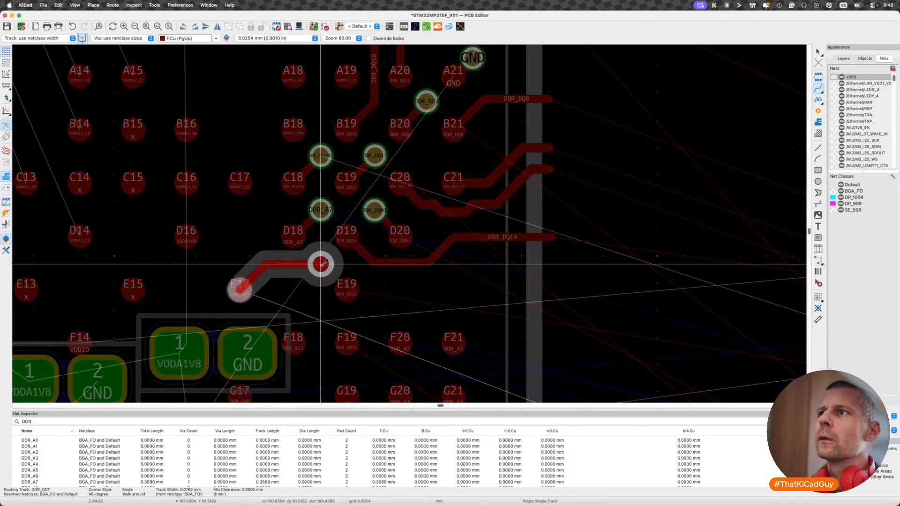
left_click(321, 264)
key("Escape")
key("Escape")
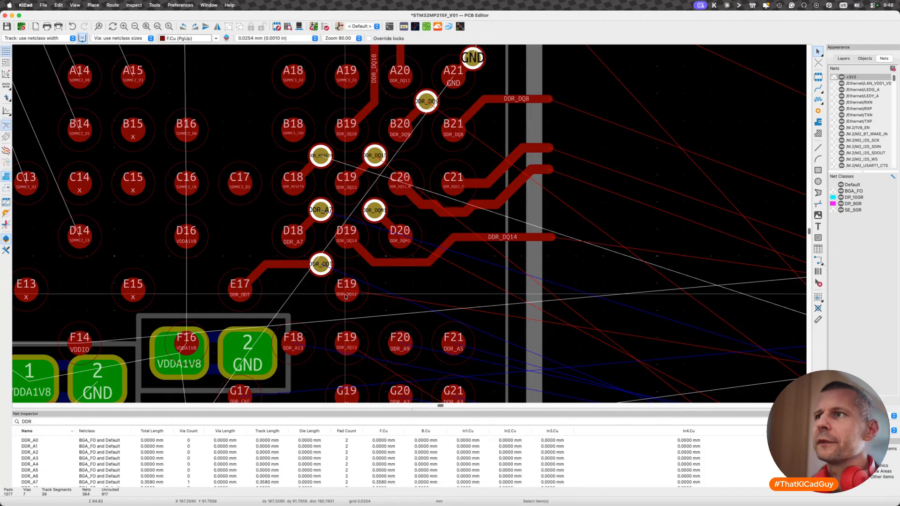
- Route DDR_DQ12 on F.Cu from pad E19, parallel to and below the DDR_DQ14 track, out past the package edge
key("x")
scroll(347, 288, "down", 5)
scroll(354, 285, "up", 3)
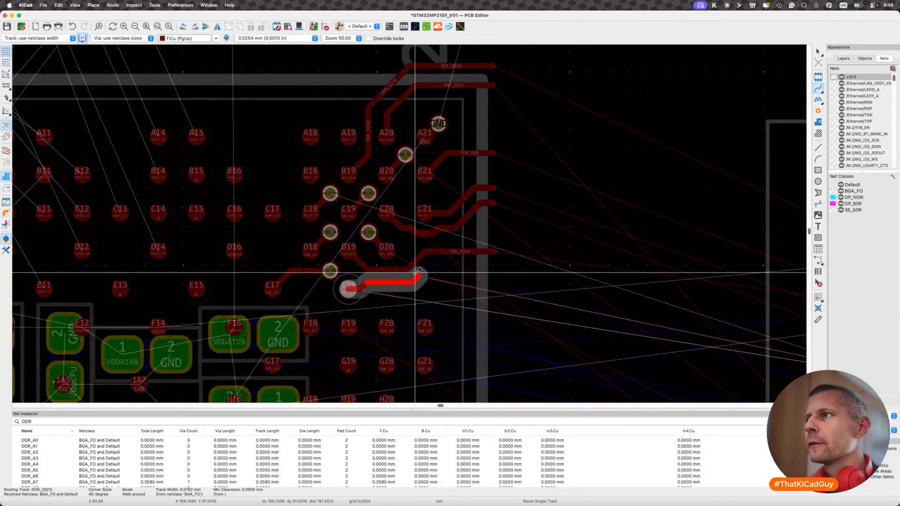
double_click(491, 263)
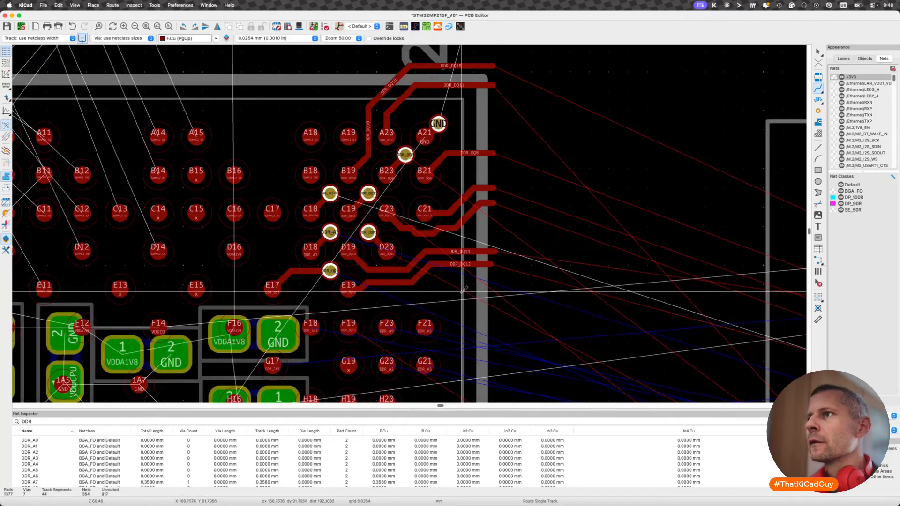
- Route DDR_A13 diagonally from pad F18 to a via in the gap between pads E19, F18 and F19, directly below the DDR_ODT via
scroll(430, 323, "down", 3)
scroll(430, 322, "down", 2)
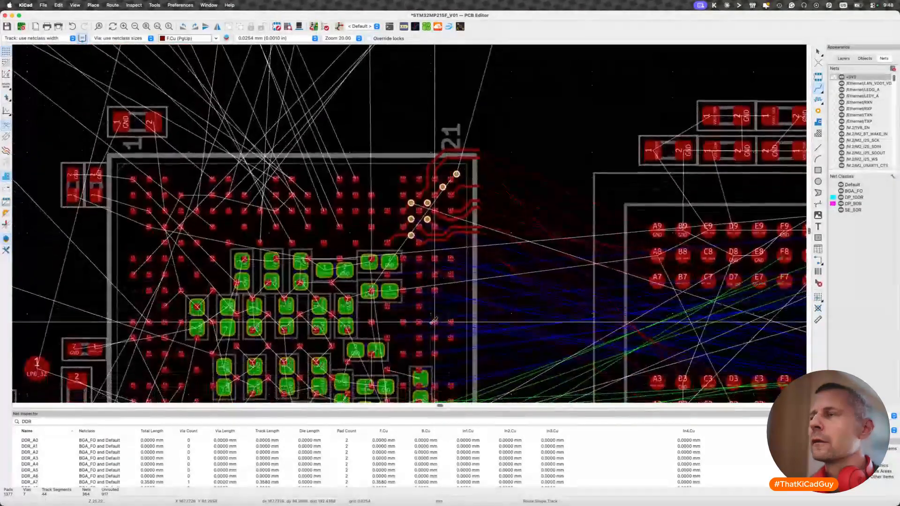
scroll(429, 319, "up", 4)
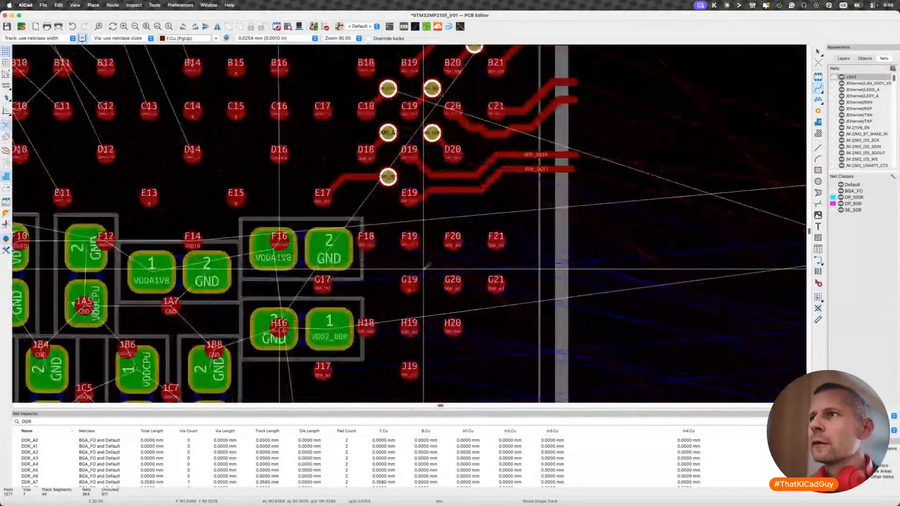
left_click(368, 241)
scroll(368, 242, "down", 3)
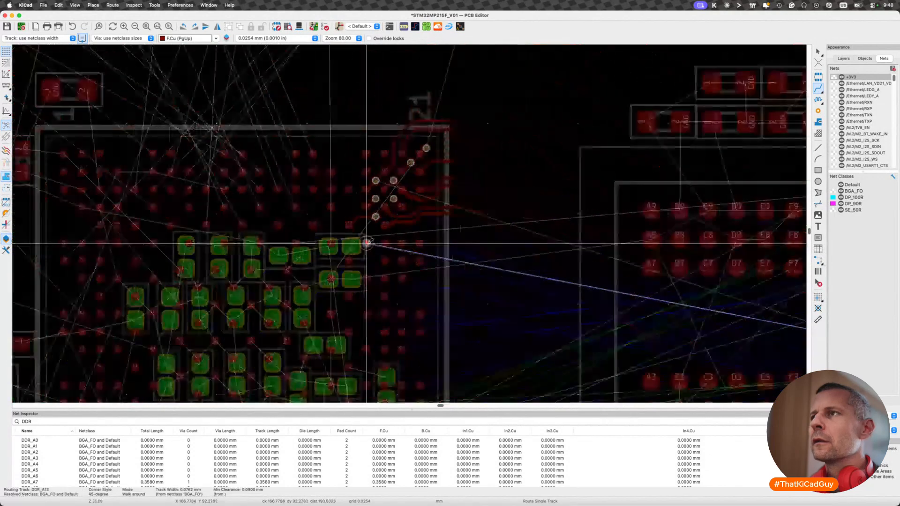
scroll(368, 243, "up", 3)
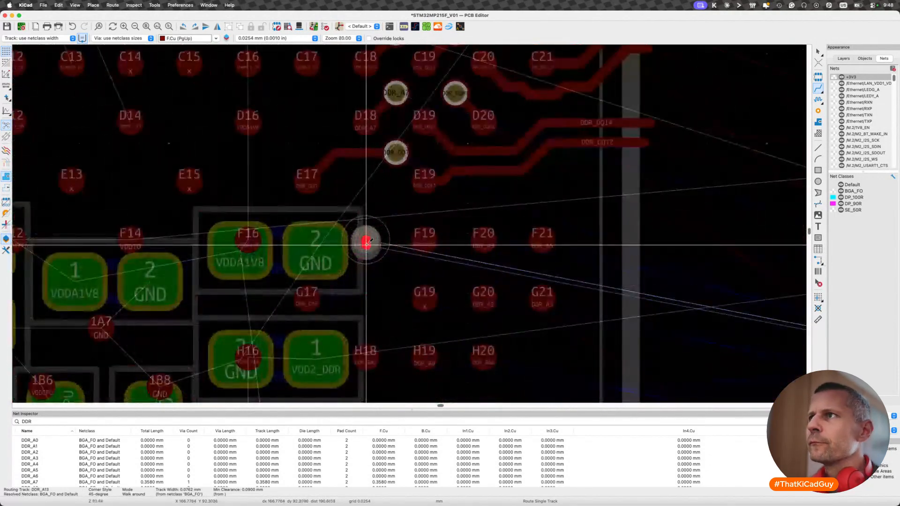
key("v")
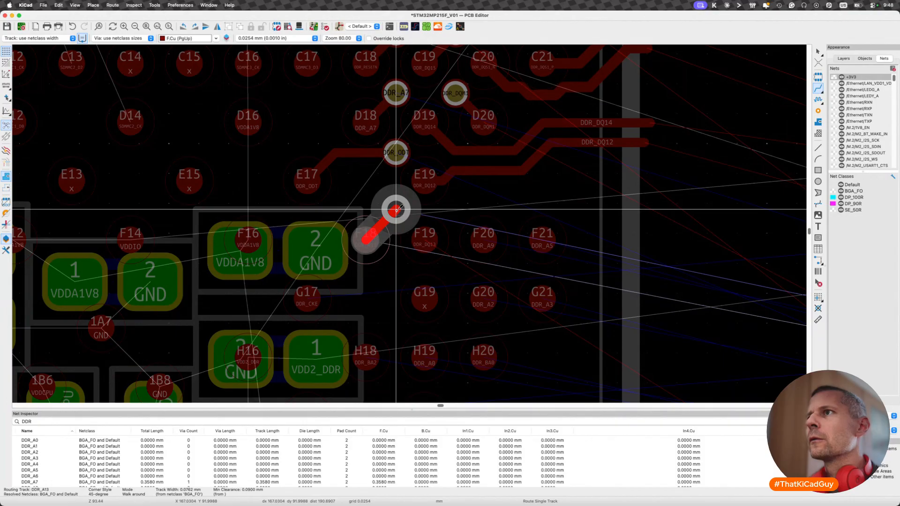
double_click(396, 209)
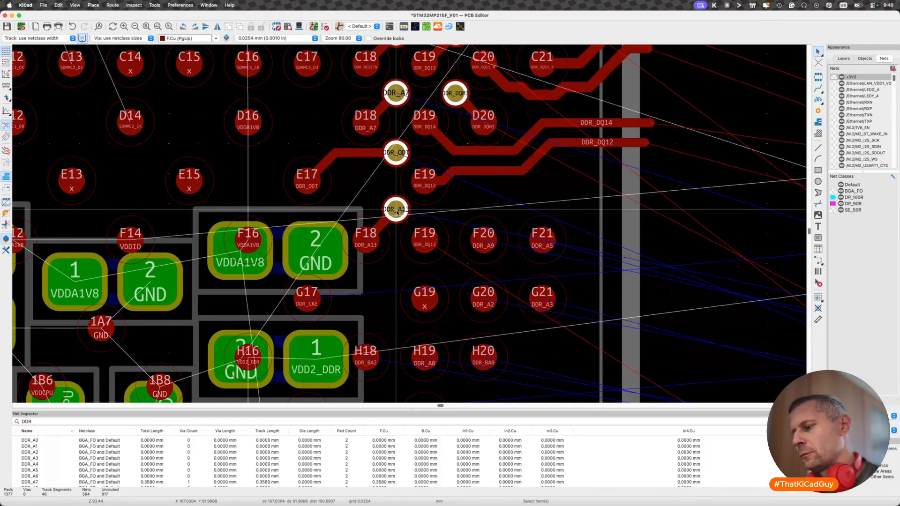
- Route DDR_DQ13 diagonally from pad F19 to a via in the gap between pads E19, F19 and F20, level with the DDR_A13 via
key("x")
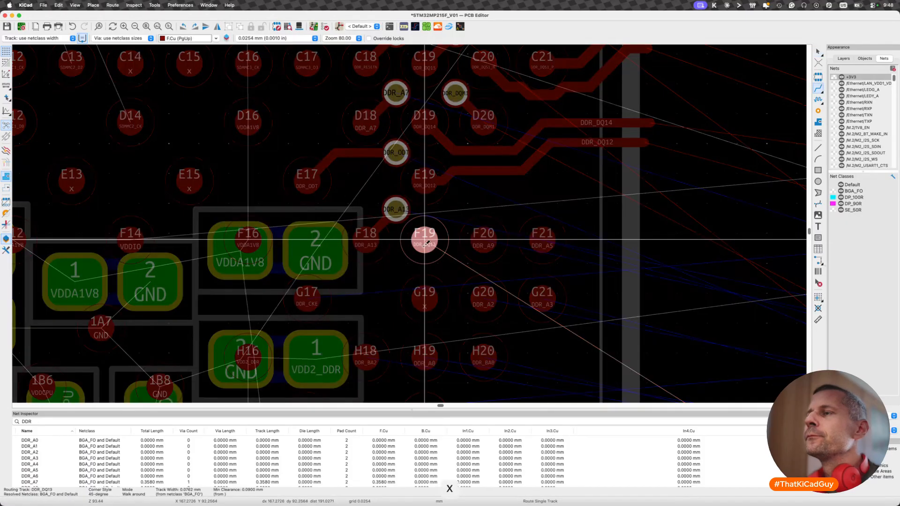
scroll(424, 242, "down", 5)
scroll(423, 243, "up", 3)
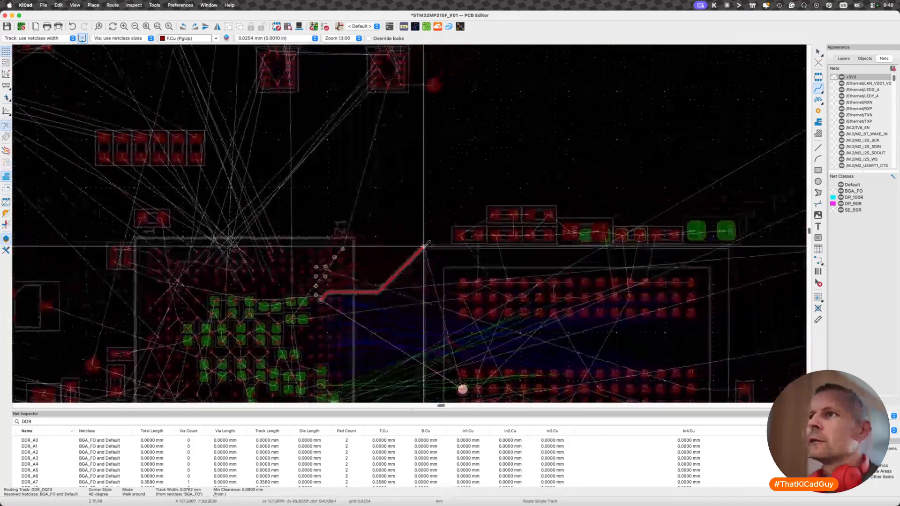
scroll(321, 297, "up", 7)
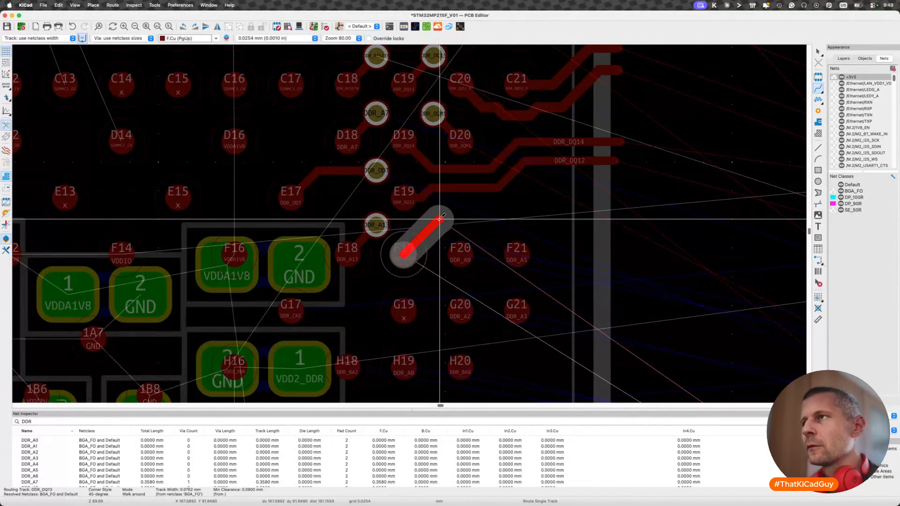
key("v")
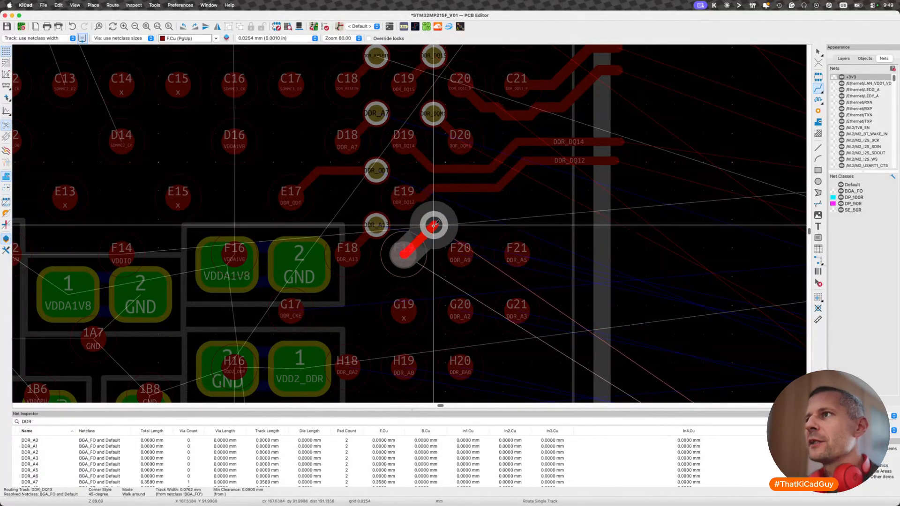
left_click(433, 226)
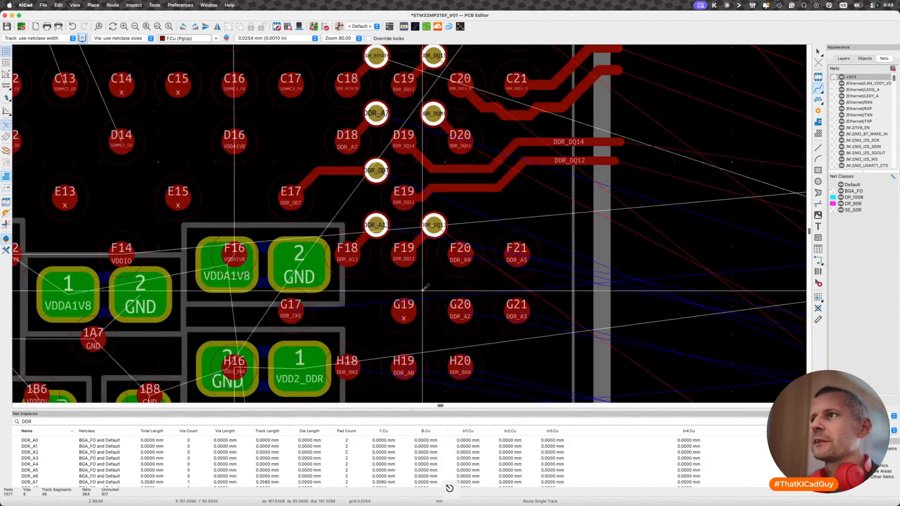
scroll(423, 289, "down", 2)
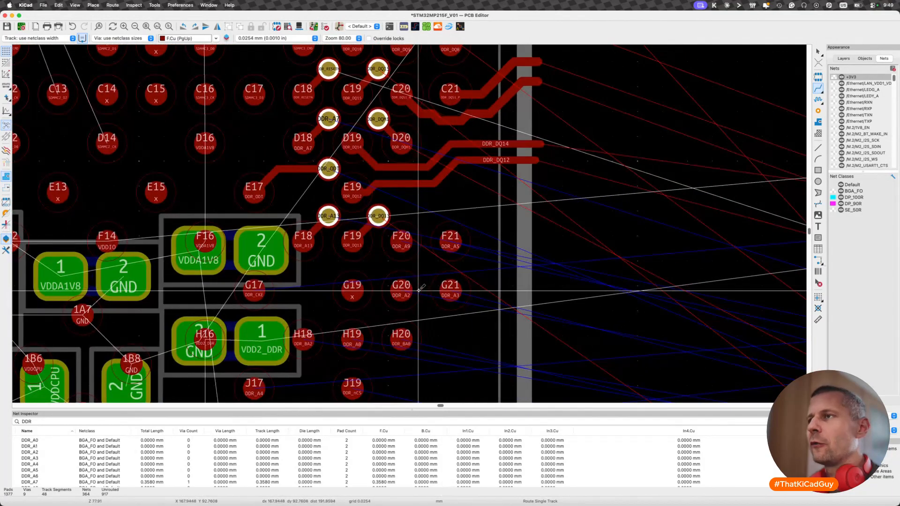
scroll(401, 247, "down", 3)
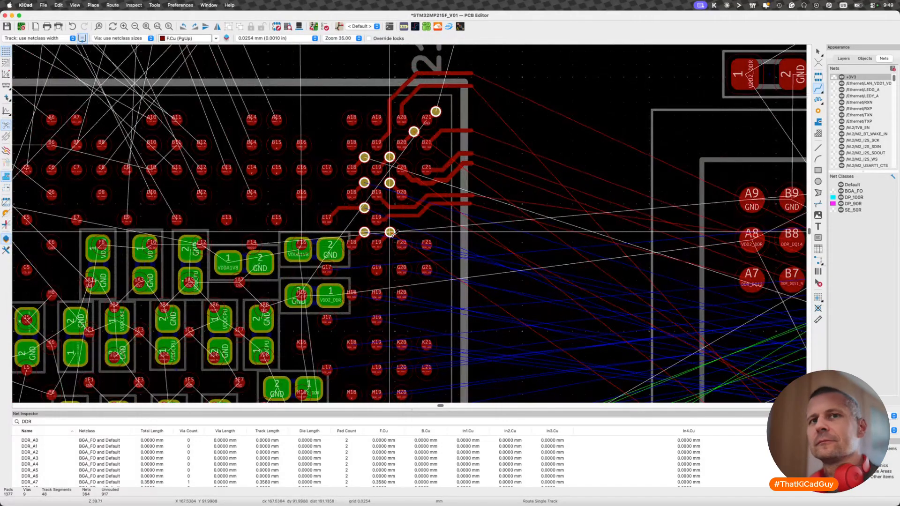
scroll(391, 232, "up", 3)
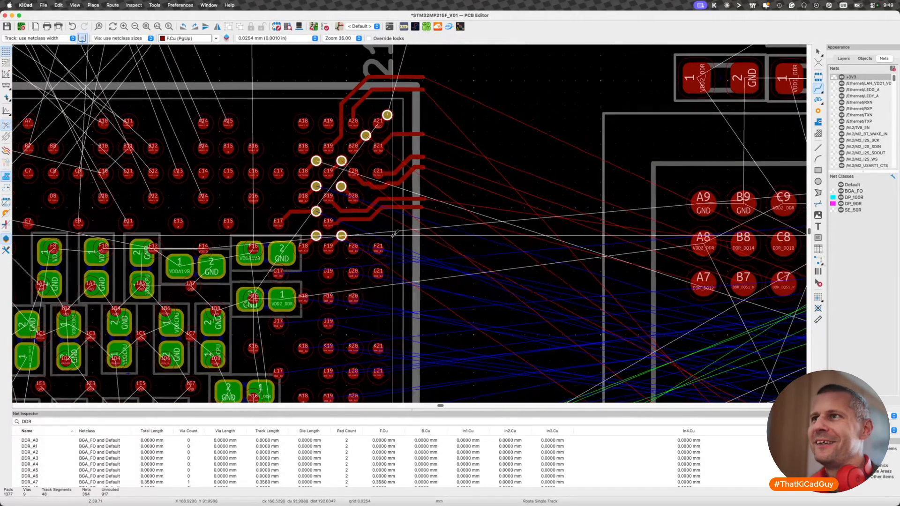
scroll(311, 235, "up", 2)
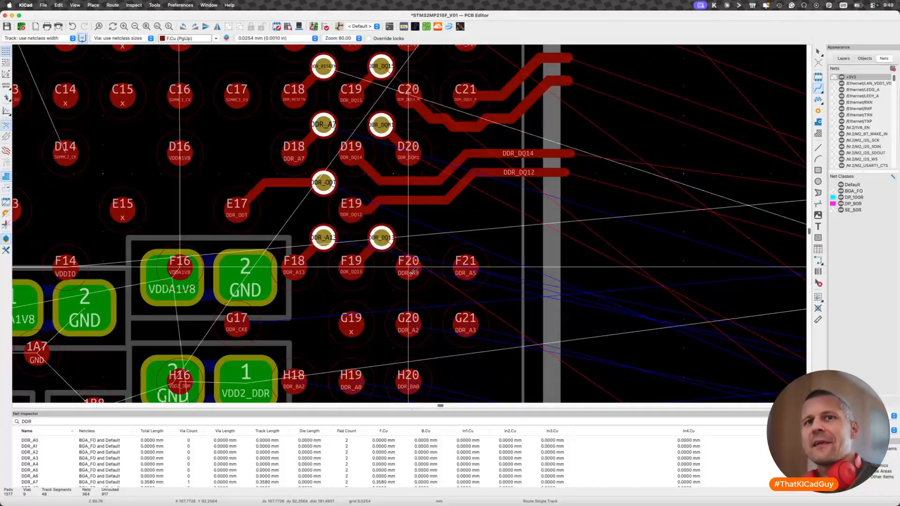
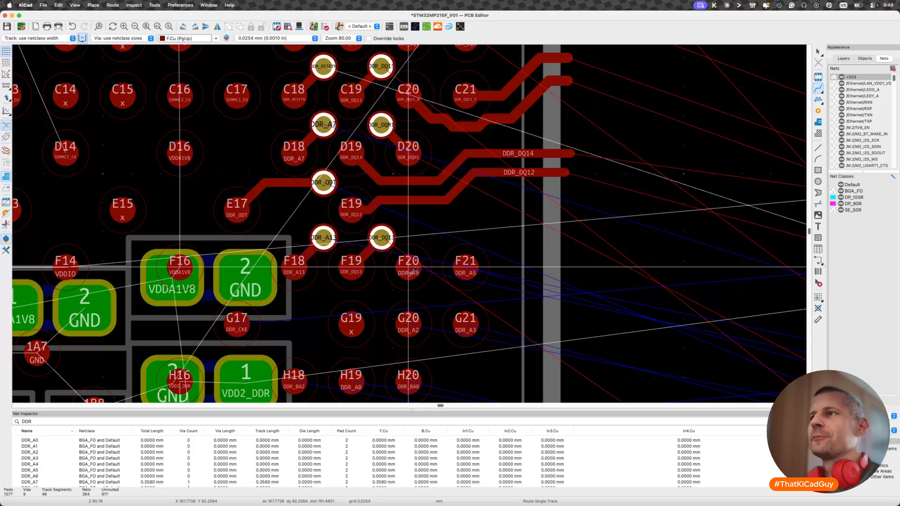
- Route DDR_A9 diagonally from pad F20 to a via above the gap between pads F20 and F21, level with the DDR_DQ13 via
key("x")
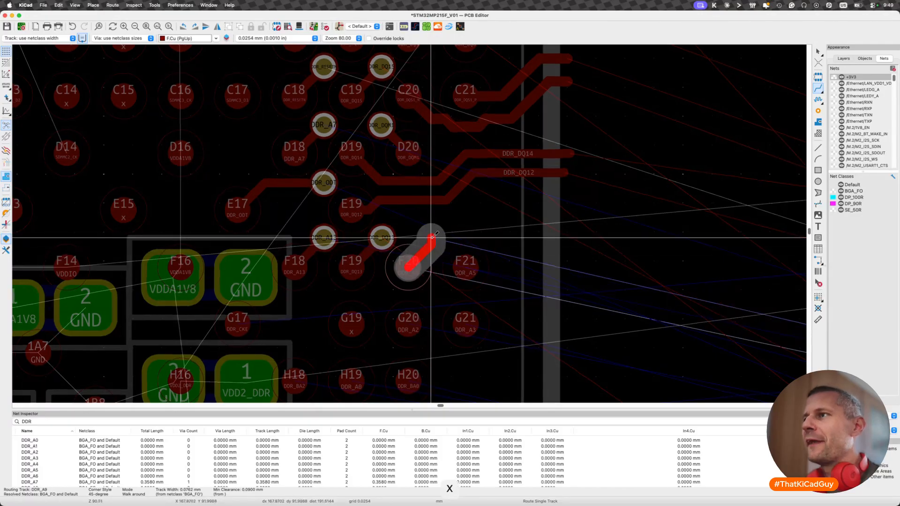
scroll(429, 240, "down", 3)
scroll(432, 238, "down", 3)
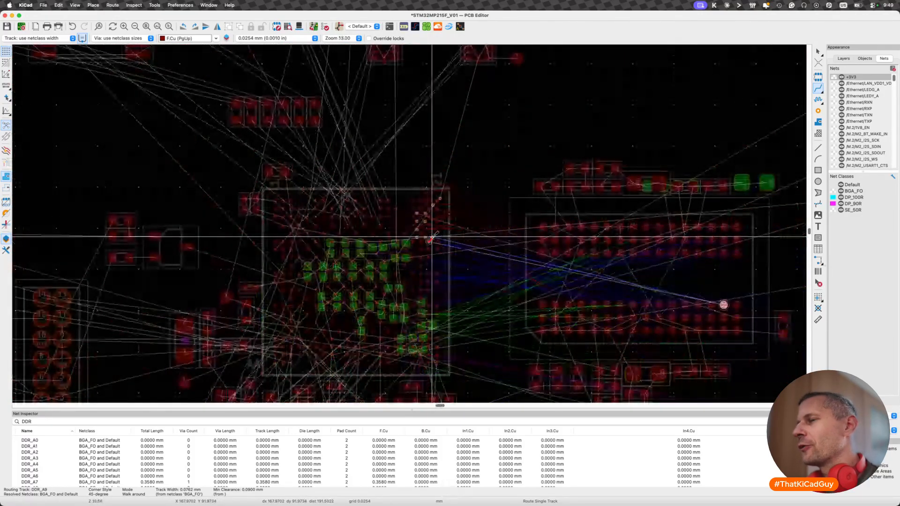
scroll(432, 238, "up", 5)
key("v")
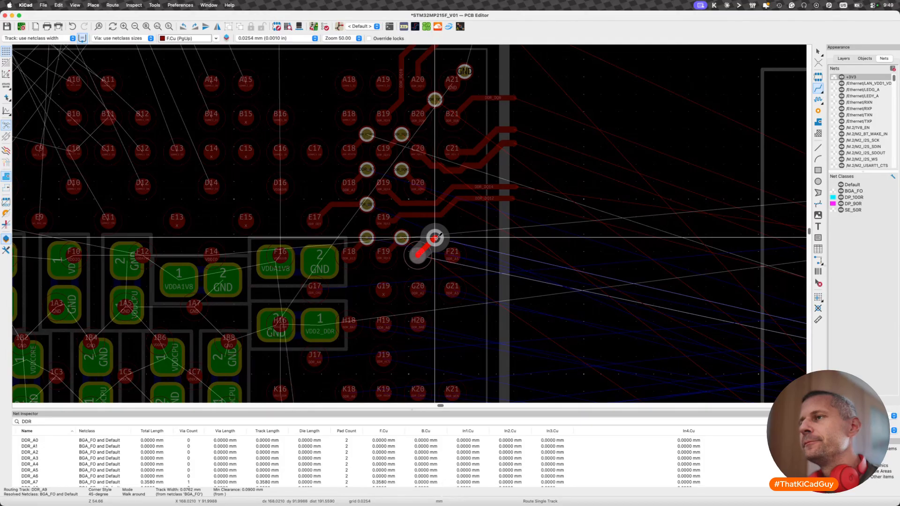
left_click(435, 238)
key("Escape")
- Route DDR_A5 diagonally from pad F21 to a via just outside the pad column, level with the DDR_A9 via
scroll(435, 237, "down", 3)
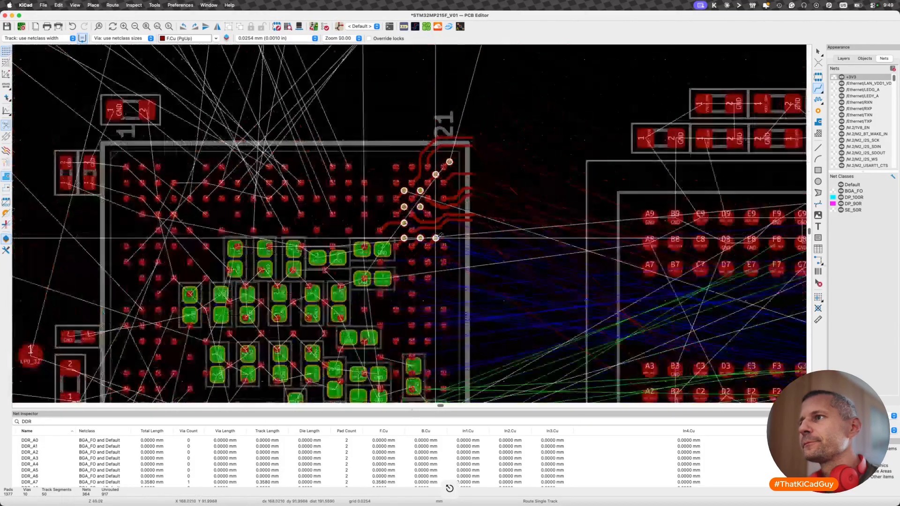
middle_click_drag(435, 238, 360, 226)
left_click(368, 233)
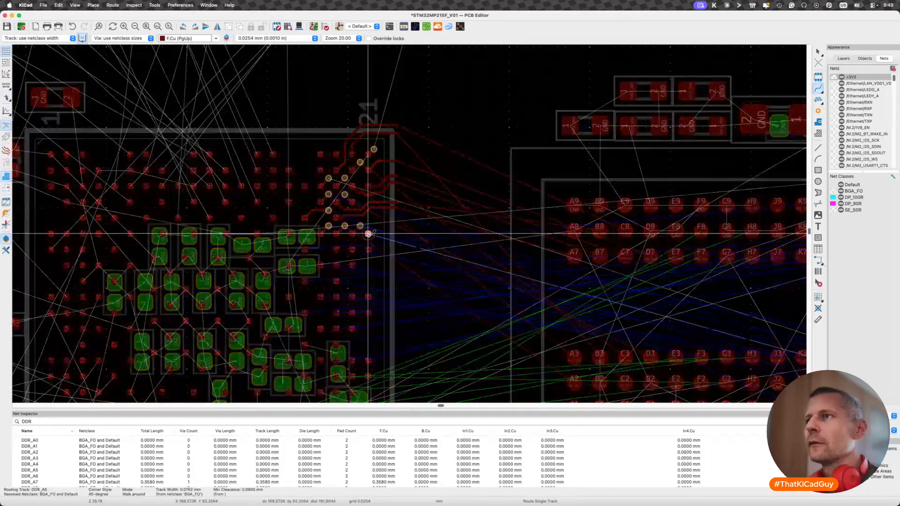
scroll(368, 232, "down", 3)
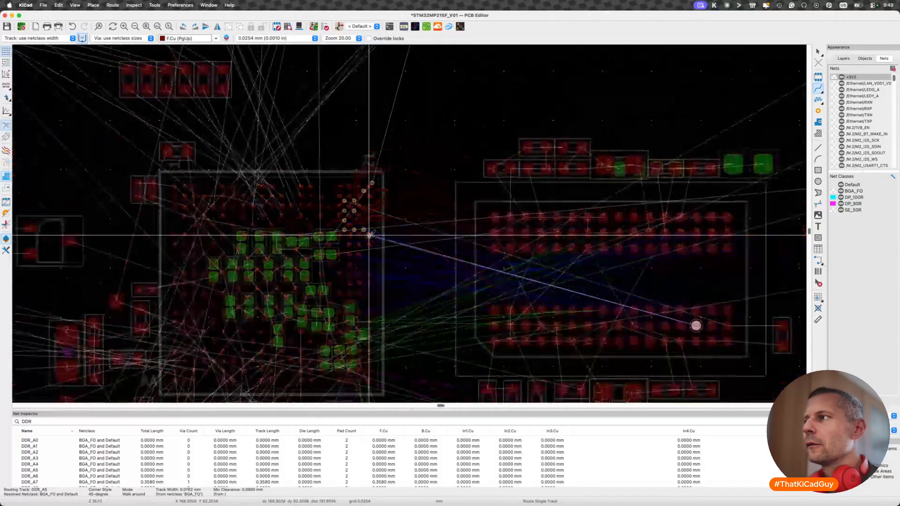
scroll(368, 235, "up", 6)
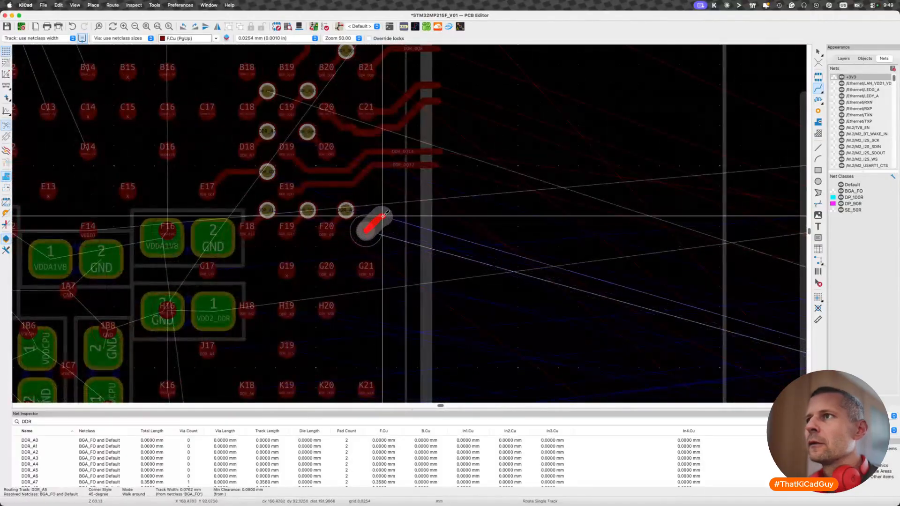
key("v")
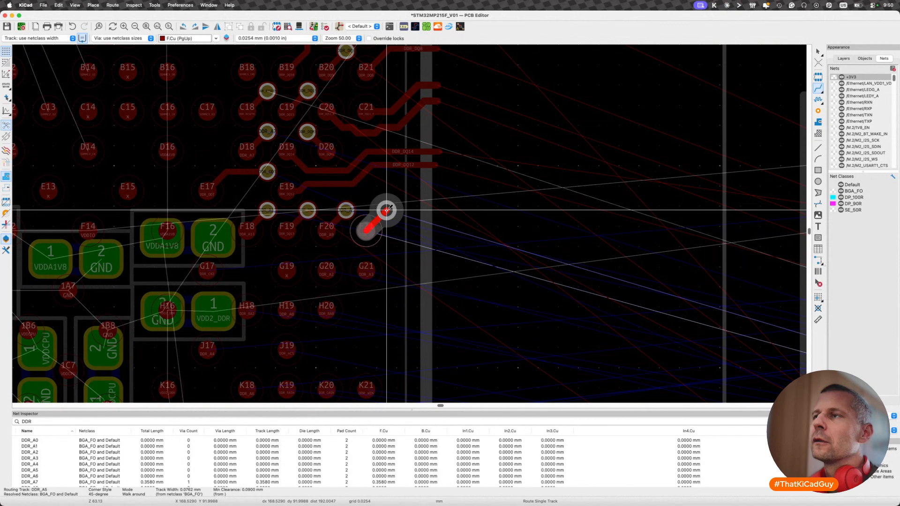
left_click(386, 210)
key("Escape")
- Route DDR_CKE on F.Cu from pad G17 between pad rows F and G, angling up beyond pad F21 and out past the package edge
scroll(387, 293, "down", 5)
middle_click_drag(323, 304, 363, 281)
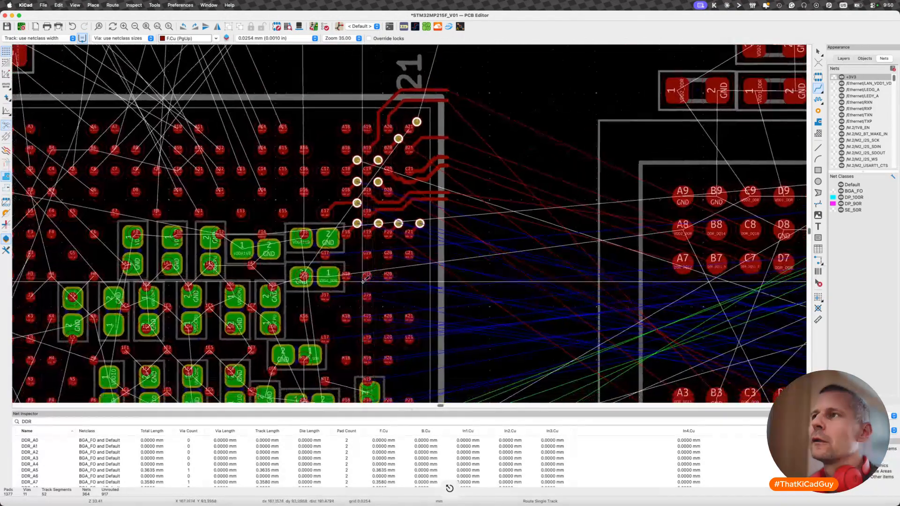
scroll(334, 268, "up", 3)
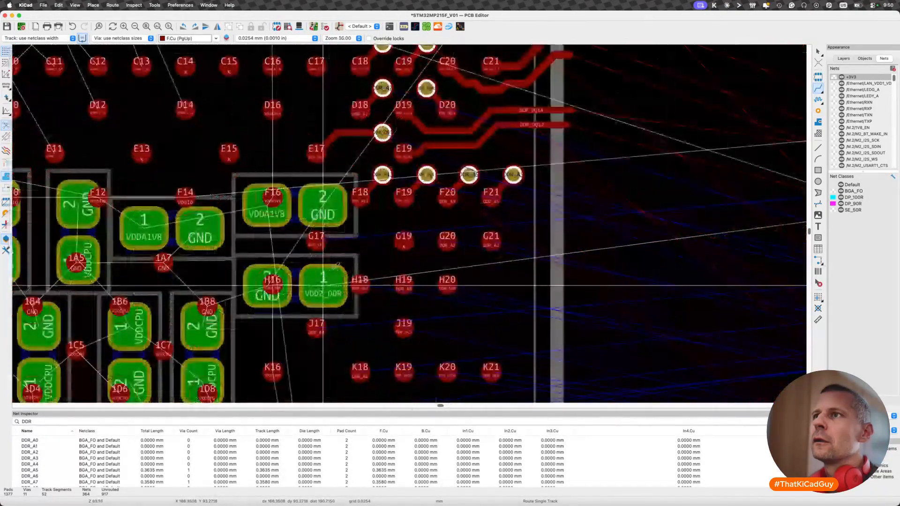
scroll(337, 266, "down", 6)
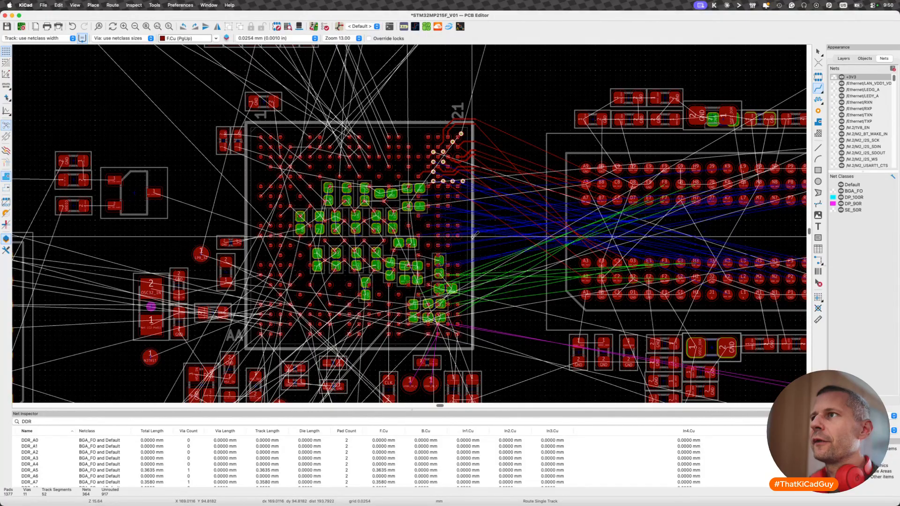
scroll(443, 200, "up", 5)
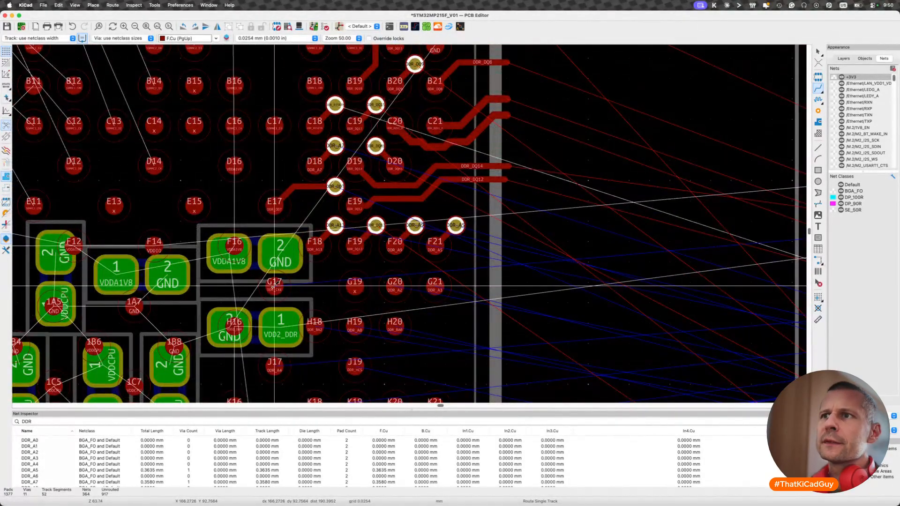
left_click(275, 283)
scroll(274, 285, "down", 3)
scroll(272, 286, "up", 5)
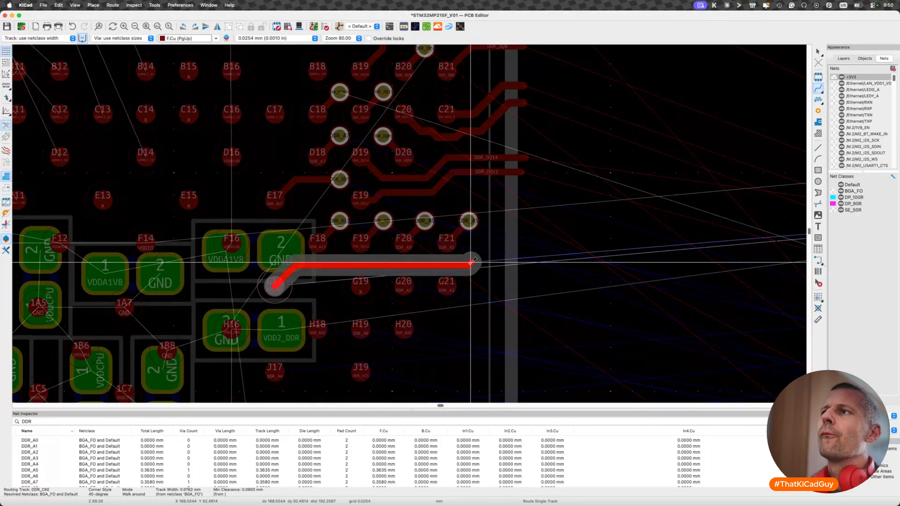
scroll(471, 262, "down", 3)
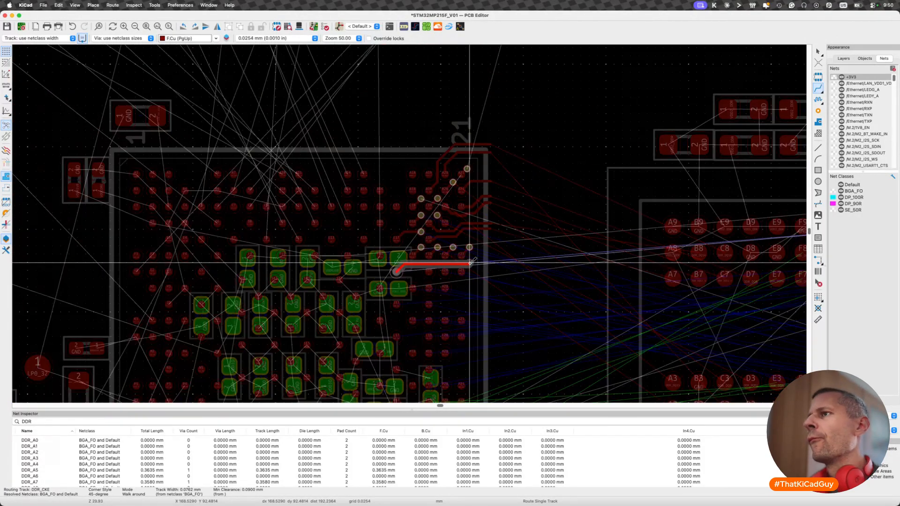
scroll(471, 263, "up", 2)
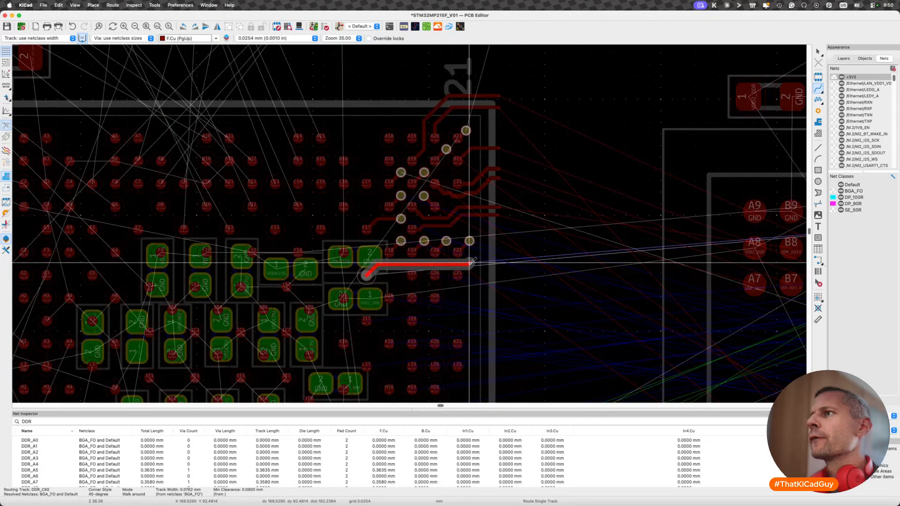
left_click(479, 255)
left_click(498, 250)
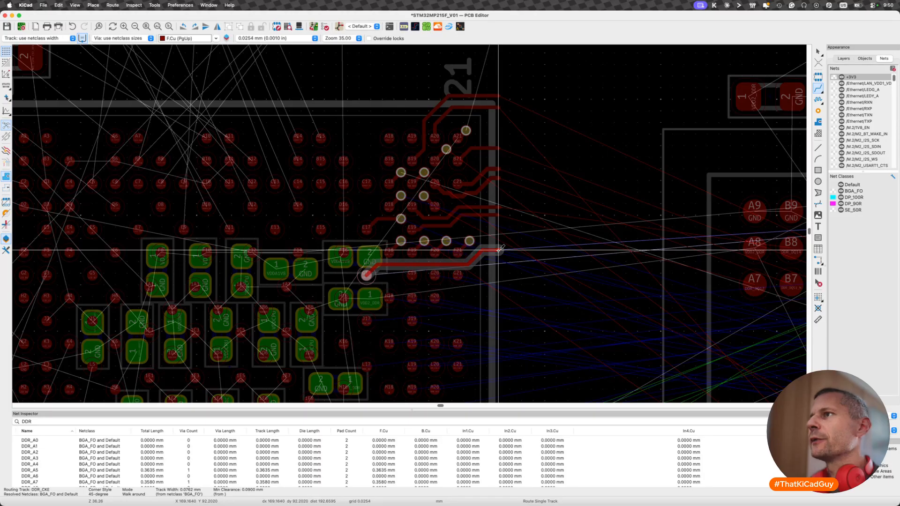
key("Escape")
scroll(485, 293, "up", 3)
middle_click_drag(379, 260, 311, 295)
key("x")
scroll(319, 291, "down", 4)
scroll(319, 290, "down", 5)
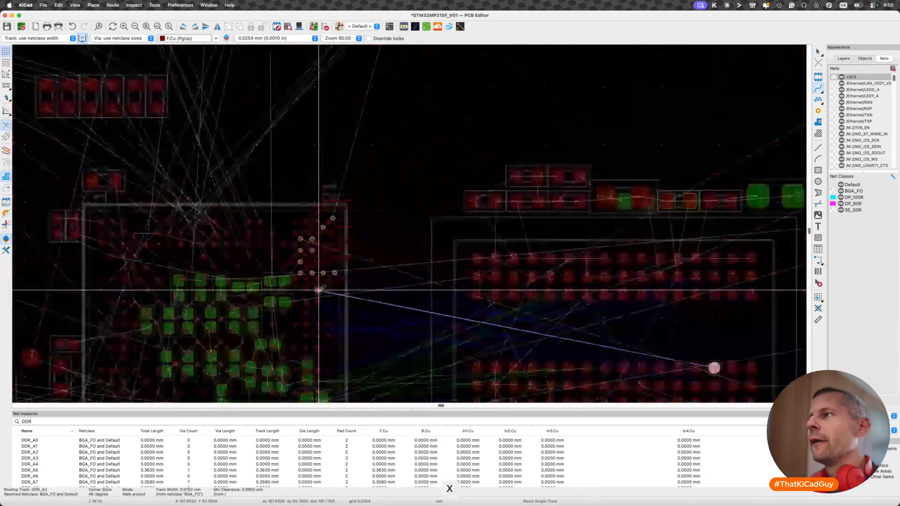
key("Escape")
- Examine where the nets of pads H18, H19 and H20 connect on the memory chip
scroll(329, 290, "up", 5)
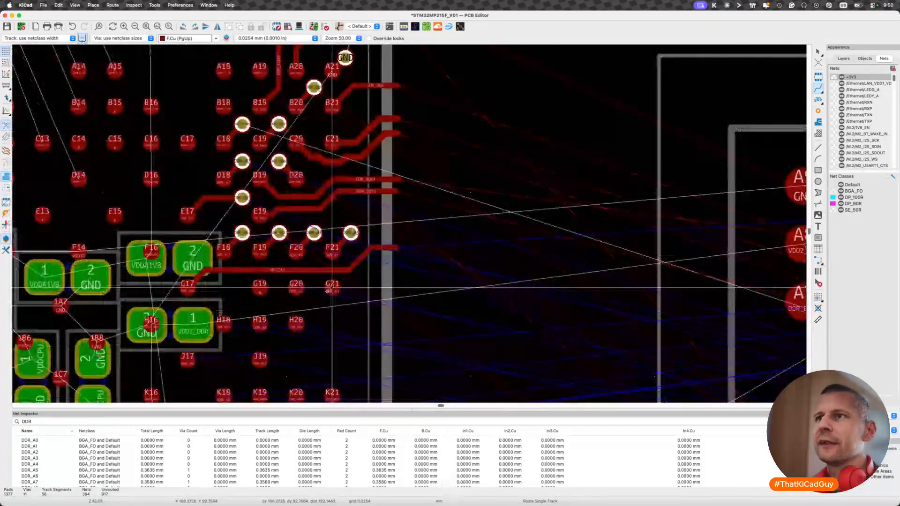
scroll(267, 324, "down", 2)
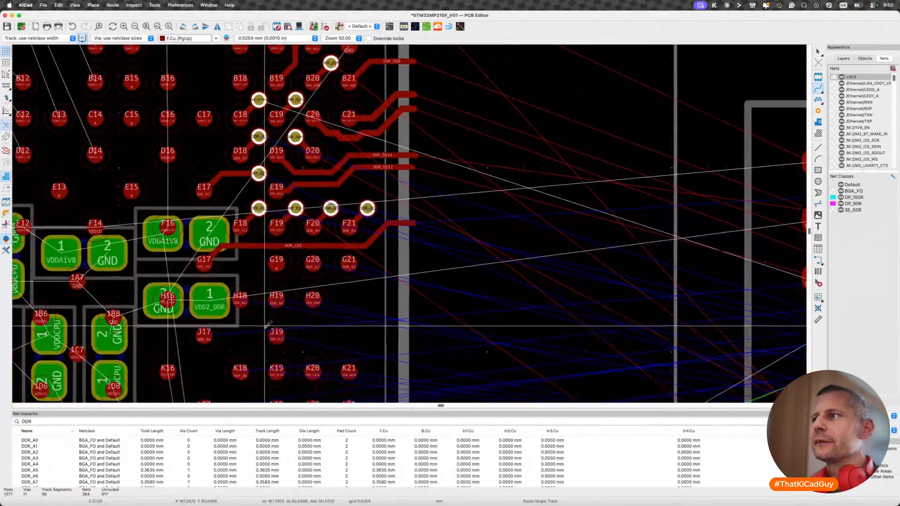
scroll(268, 324, "down", 2)
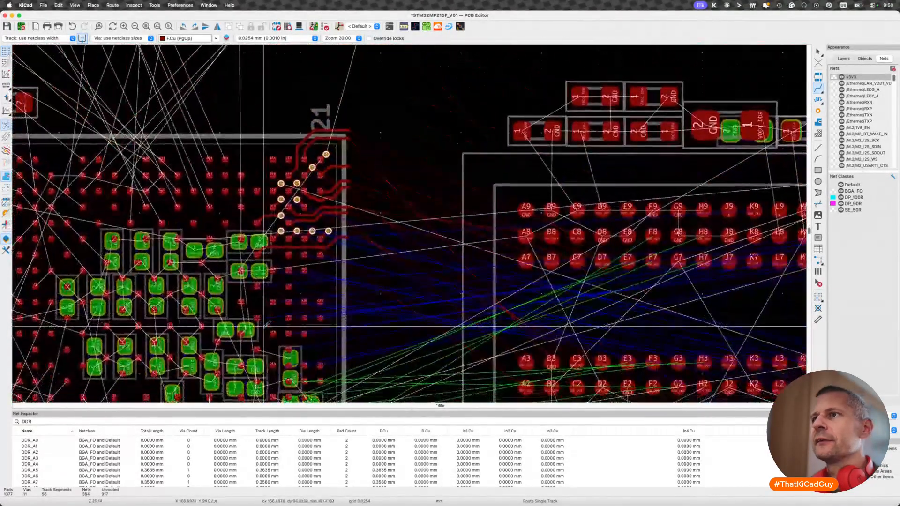
left_click(272, 271)
key("Escape")
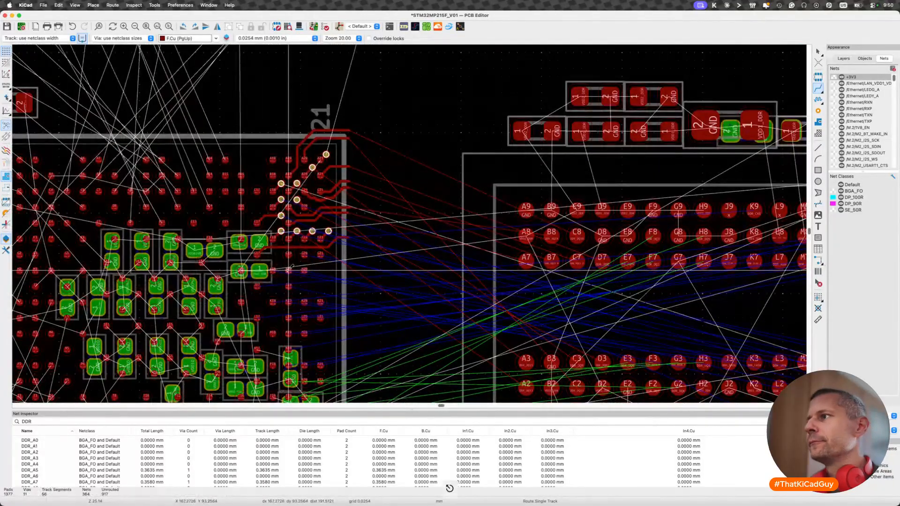
left_click(288, 270)
key("Escape")
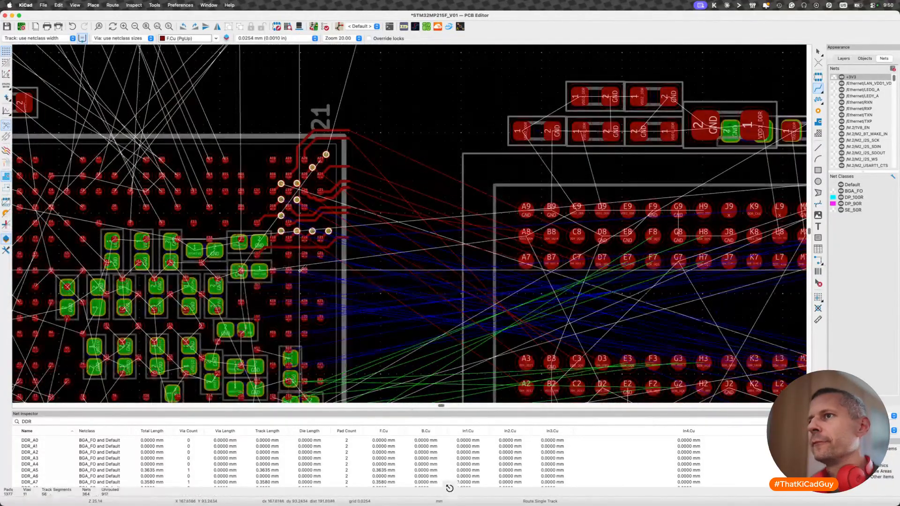
left_click(304, 270)
key("Escape")
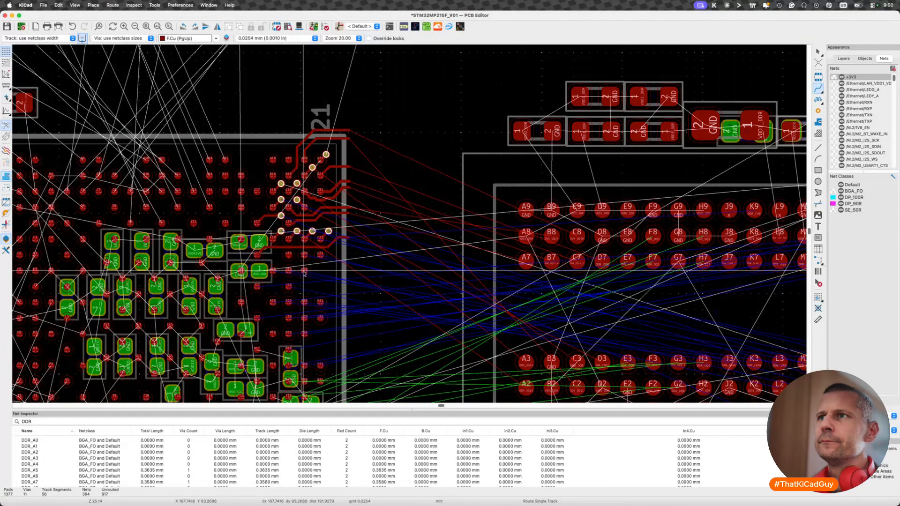
scroll(304, 272, "up", 2)
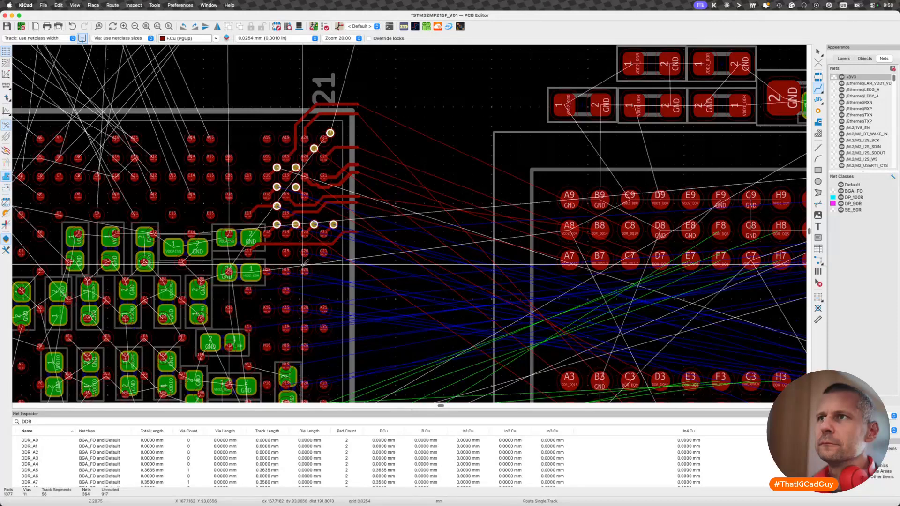
scroll(304, 265, "up", 5)
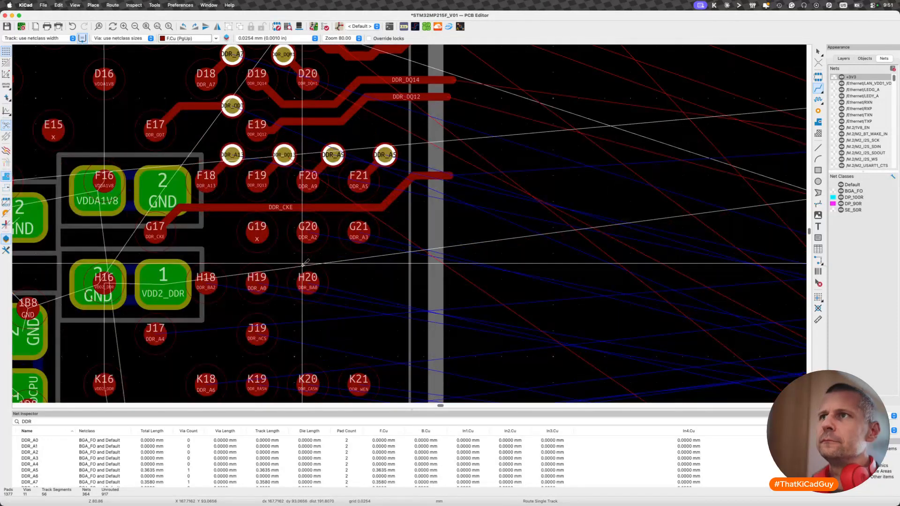
left_click(308, 232)
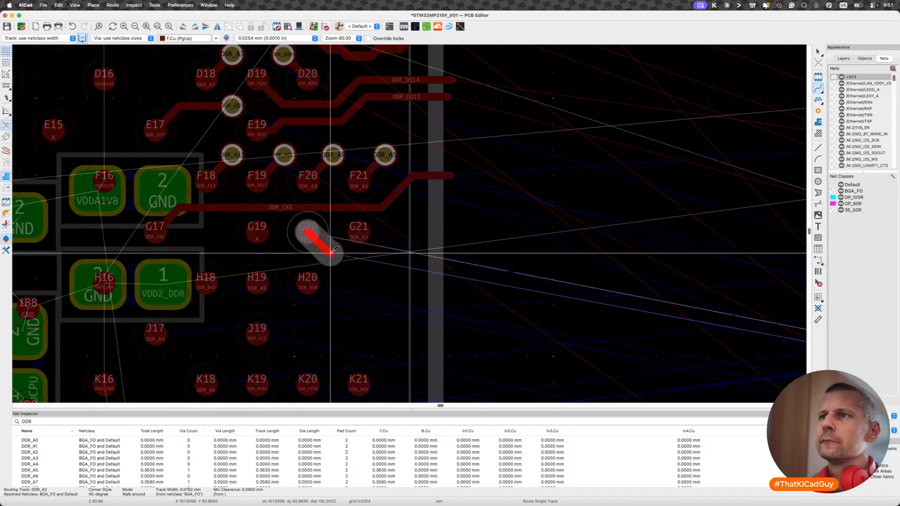
scroll(334, 250, "down", 5)
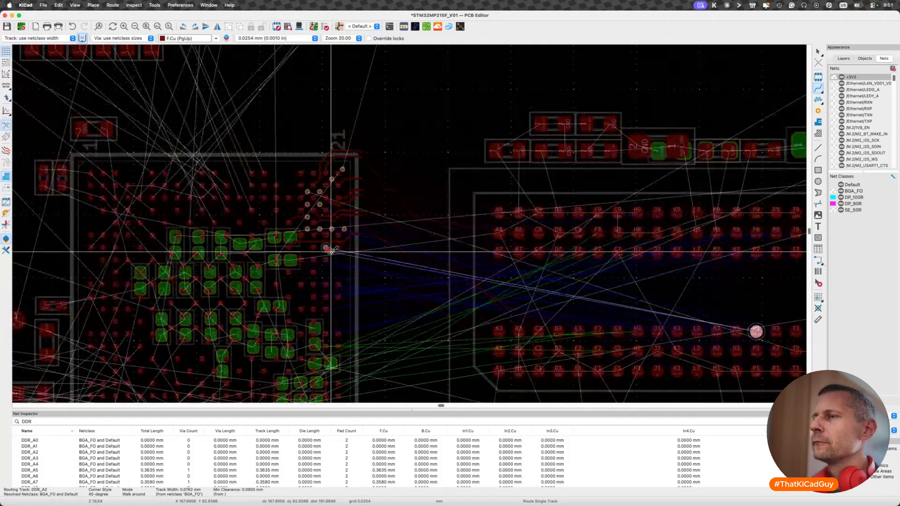
scroll(331, 250, "up", 4)
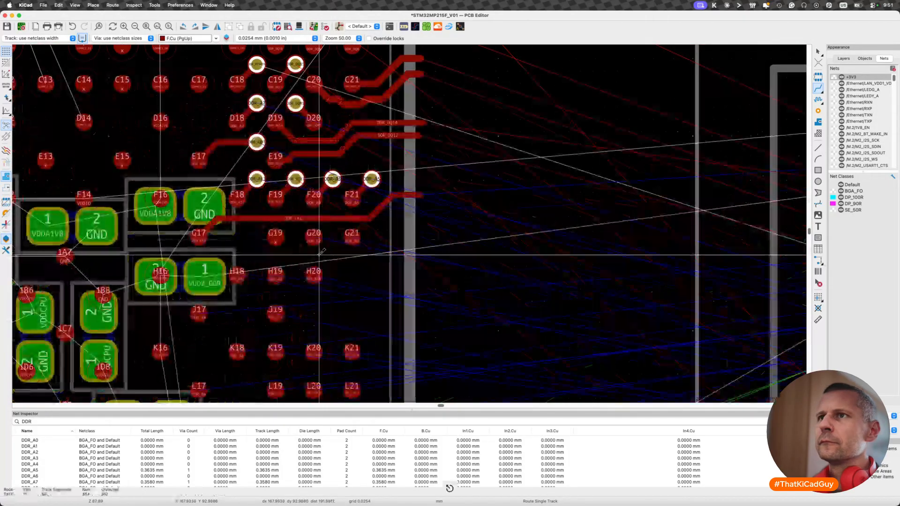
- Route DDR_BA2 diagonally from pad H18 to a via in the gap between pads G19, H18 and H19
scroll(255, 253, "down", 4)
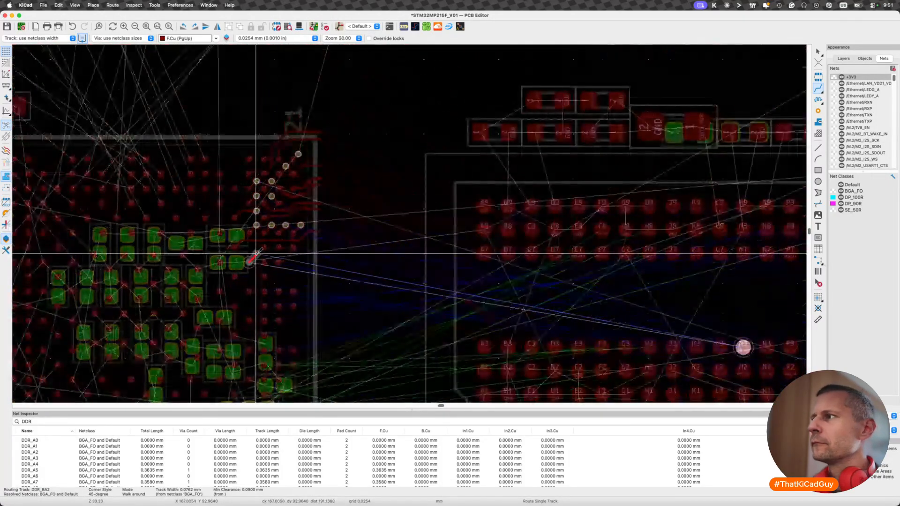
scroll(256, 253, "up", 5)
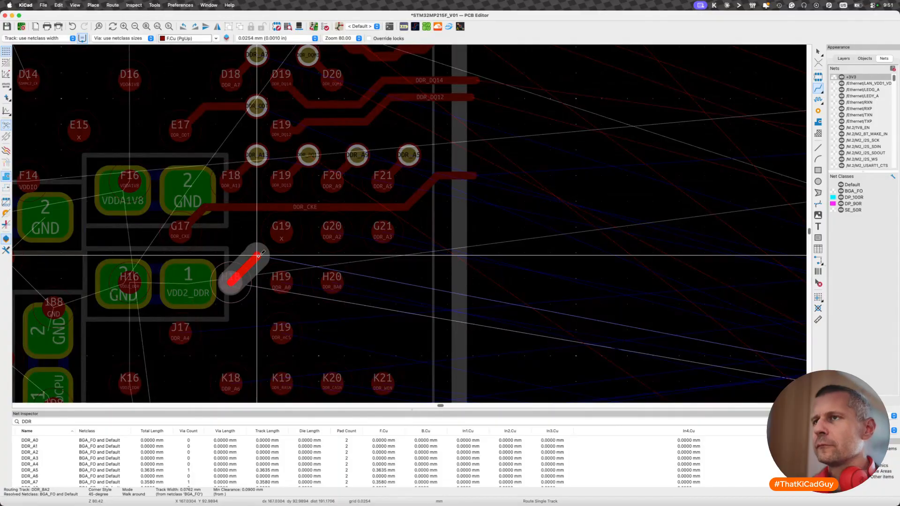
key("v")
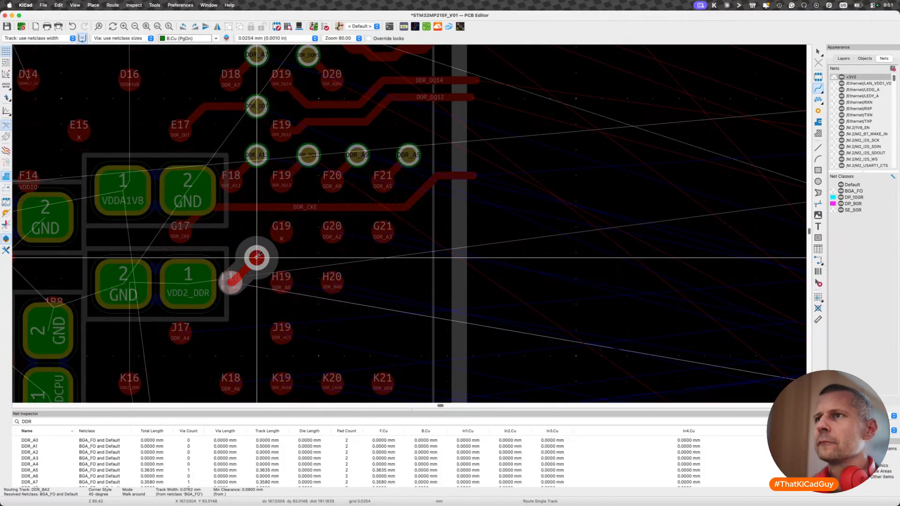
key("Escape")
- Route DDR_A0 diagonally from pad H19 to a via in the gap between pads G19, G20, H19 and H20, level with the DDR_BA2 via
key("x")
scroll(307, 257, "down", 1)
scroll(309, 257, "down", 6)
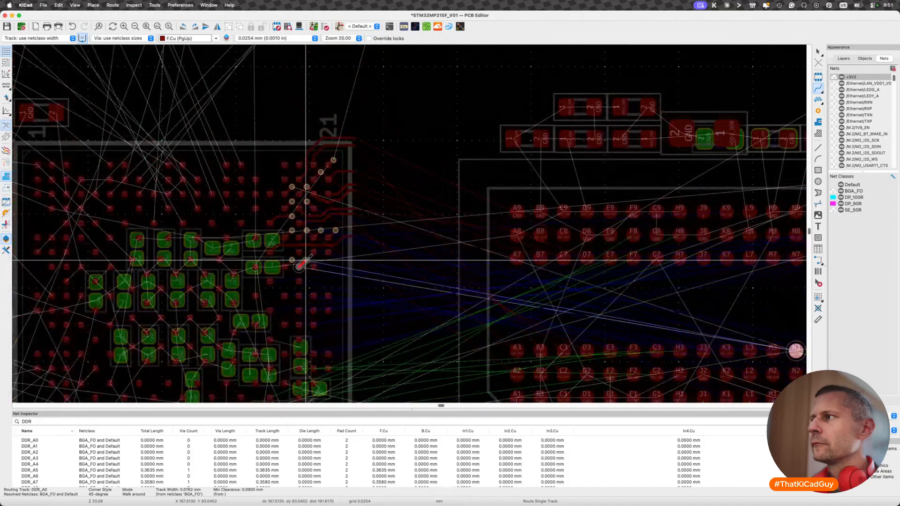
scroll(309, 256, "up", 4)
key("v")
left_click(305, 259)
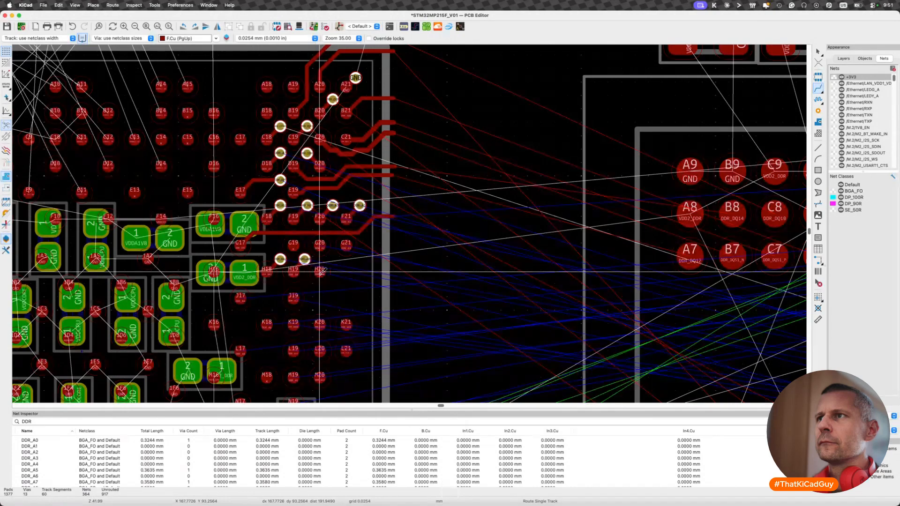
- Route DDR_A2 on F.Cu from pad G20, running below pad G21 and straight out past the package edge
key("x")
key("Escape")
key("x")
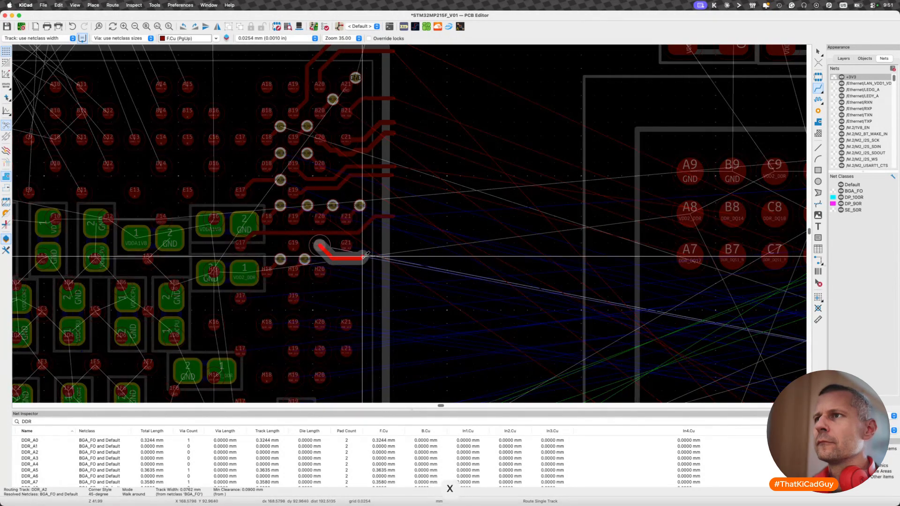
double_click(393, 259)
- Route DDR_A3 on F.Cu from pad G21, stepping up beside the pad and running straight out past the package edge
left_click(349, 245)
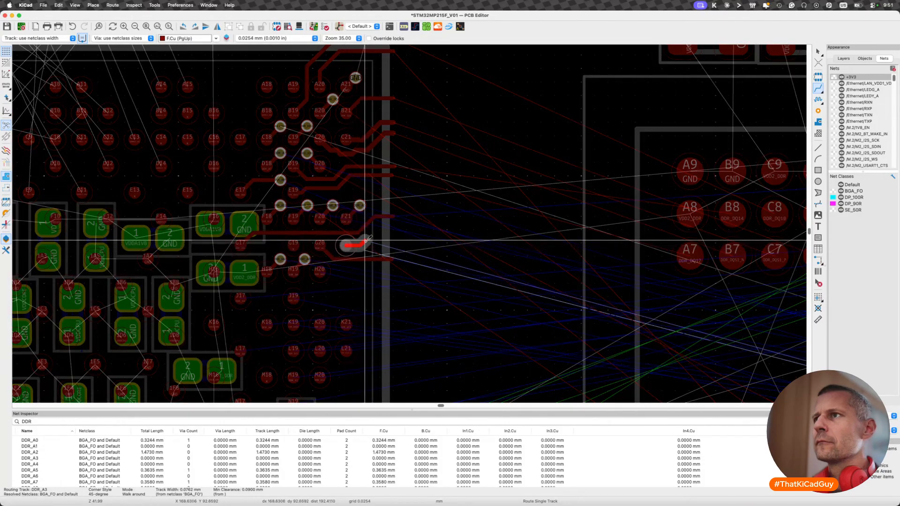
double_click(392, 238)
key("Escape")
- Drag DDR_A2 up parallel to DDR_A3, delete its slanted end segment and reroute the end straight out past the package edge
key("d")
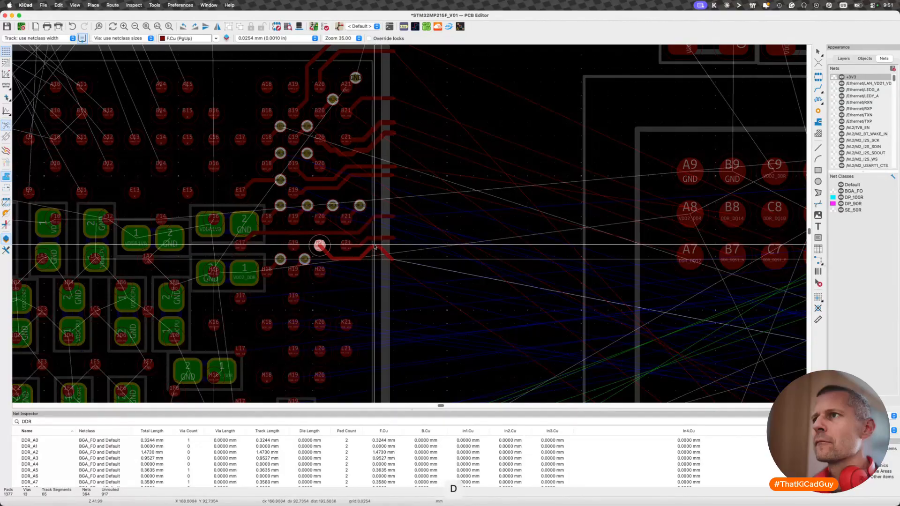
left_click(374, 245)
left_click(386, 252)
key("BackSpace")
scroll(385, 252, "up", 3)
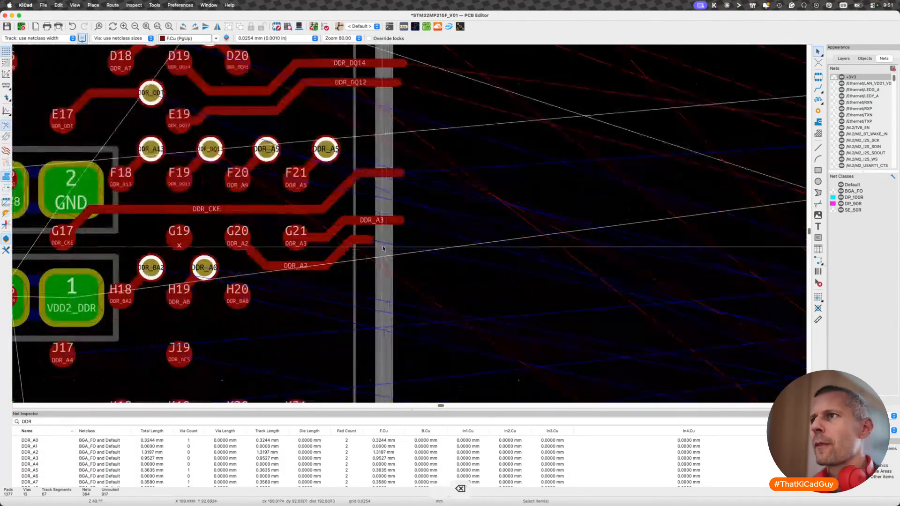
key("x")
left_click(402, 240)
key("Escape")
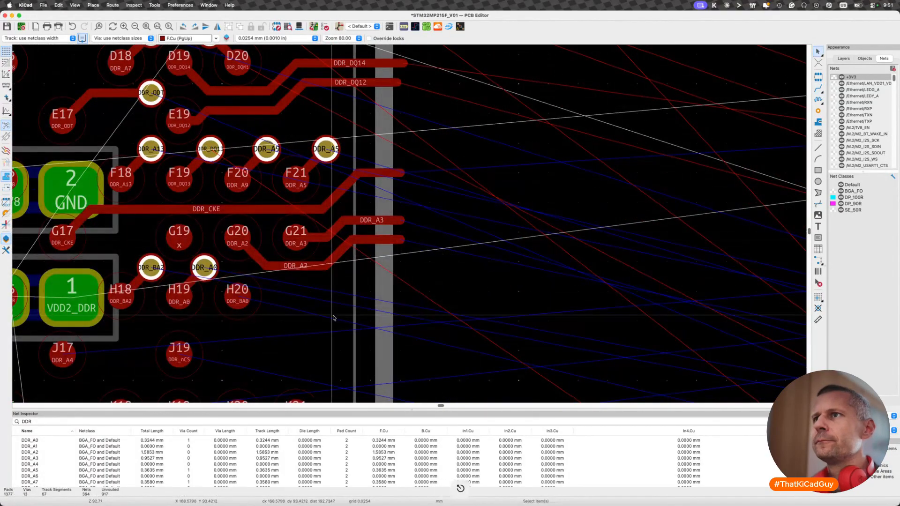
- Route DDR_BA0 on F.Cu from pad H20, stepping up beneath DDR_A2 and running straight out past the package edge
scroll(333, 318, "down", 3)
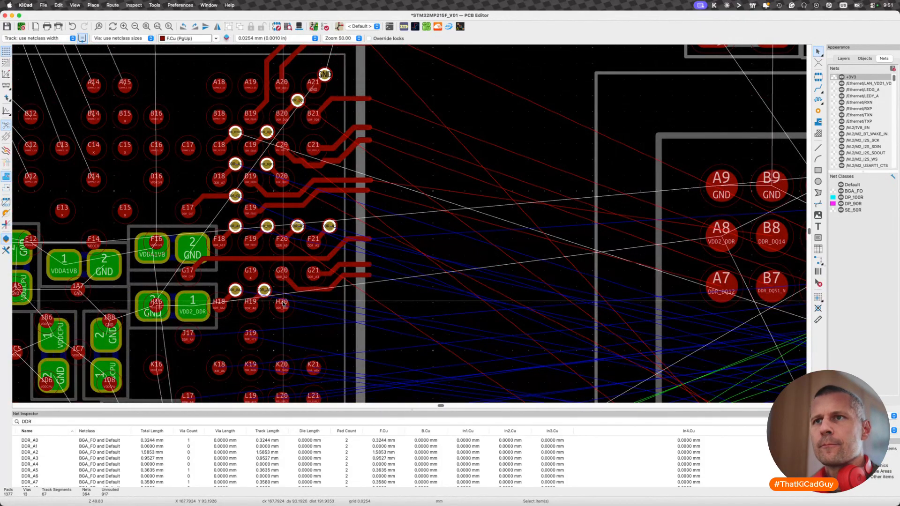
key("x")
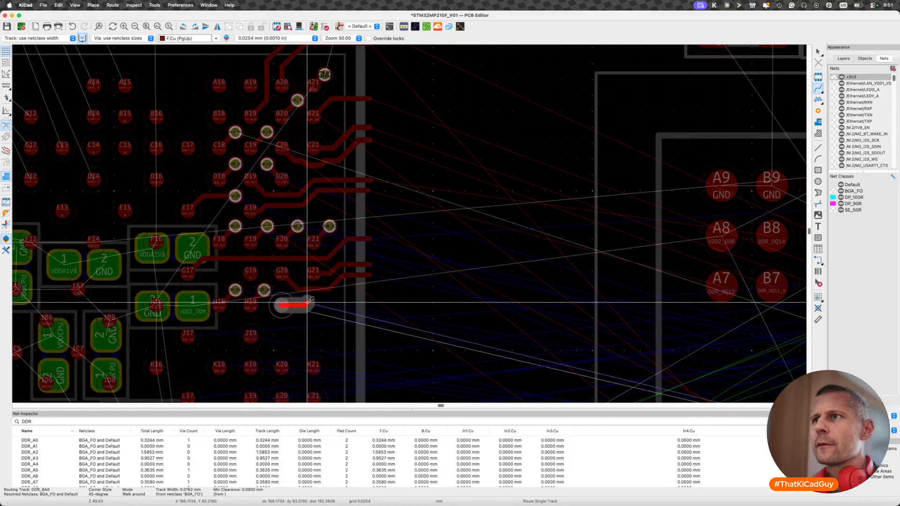
left_click(335, 295)
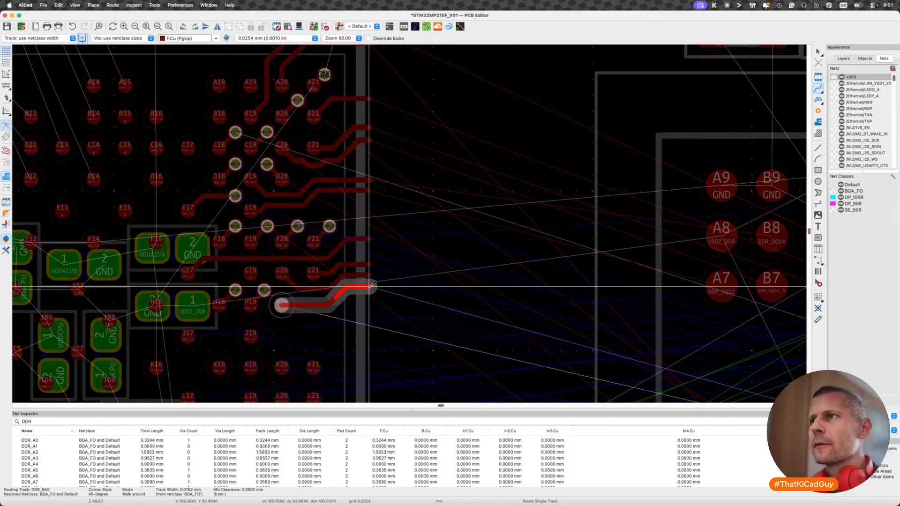
key("Escape")
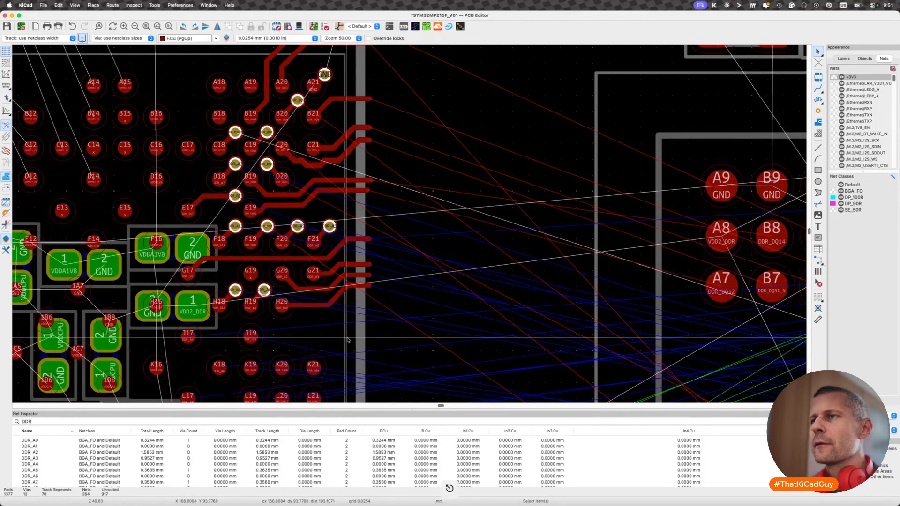
- Route DDR_A4 on F.Cu from pad J17 between rows H and J, stepping up beneath DDR_BA0 and out past the package edge
scroll(348, 340, "down", 2)
scroll(347, 340, "left", 5)
scroll(348, 340, "down", 3)
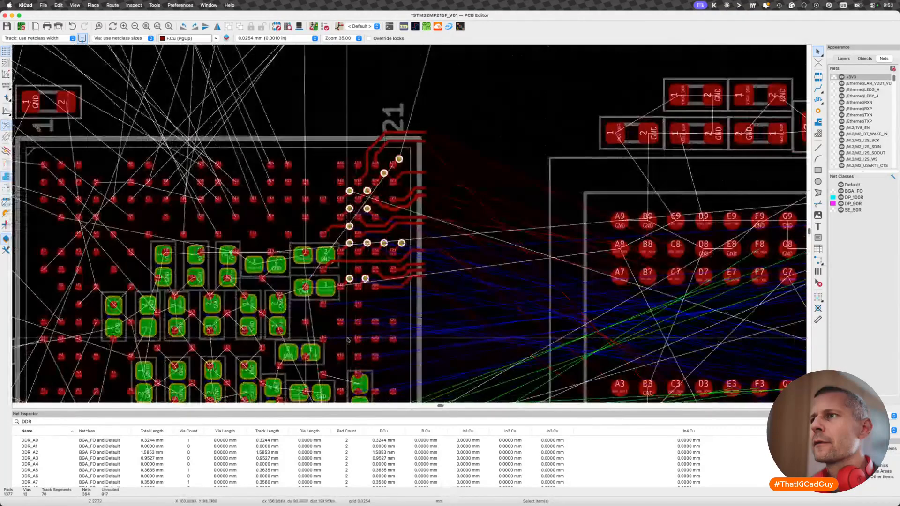
scroll(347, 340, "down", 5)
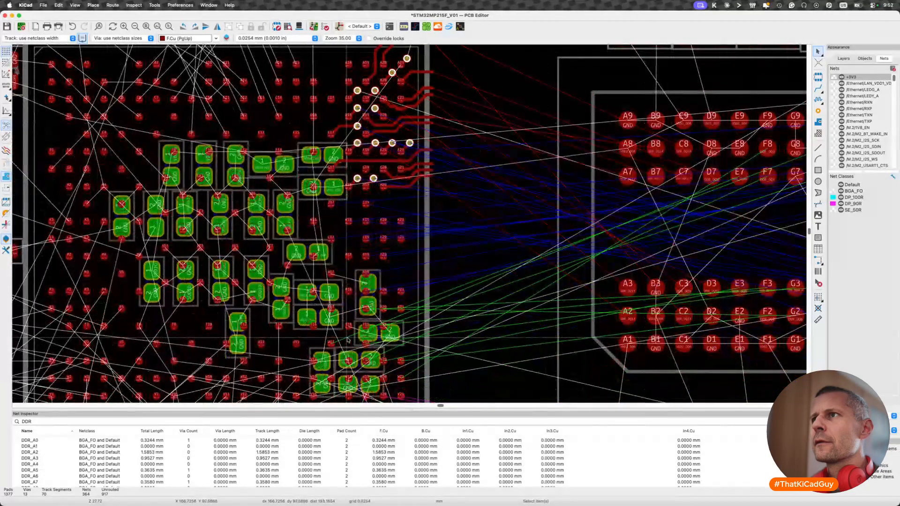
scroll(295, 263, "up", 2)
scroll(295, 263, "right", 2)
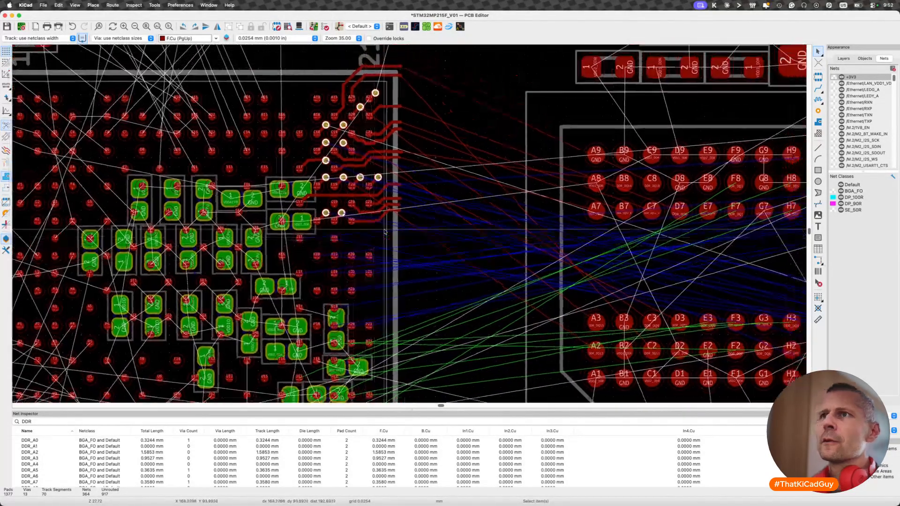
scroll(294, 263, "up", 2, "ctrl")
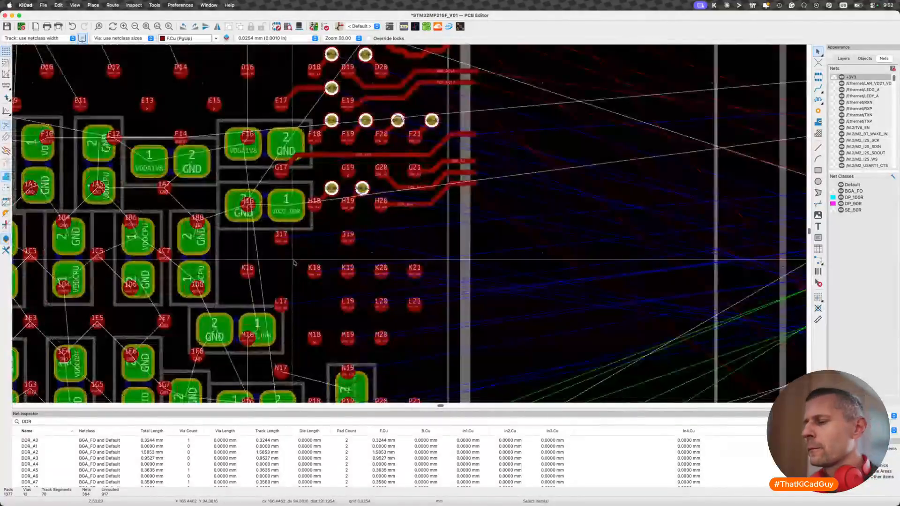
key("x")
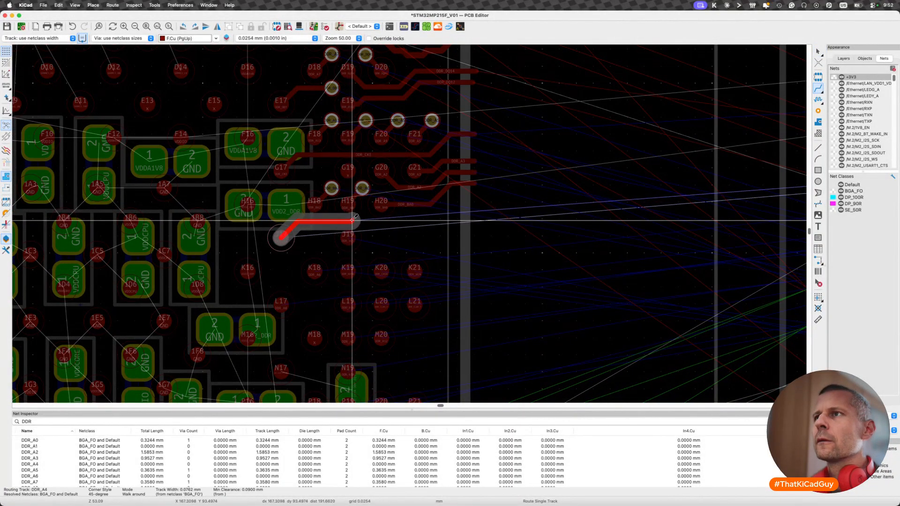
scroll(354, 218, "down", 3)
scroll(355, 218, "up", 2)
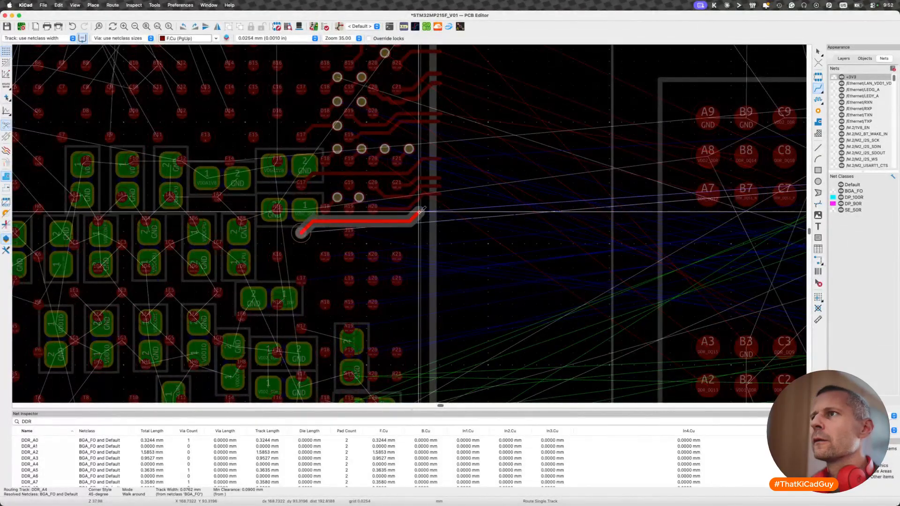
left_click(418, 212)
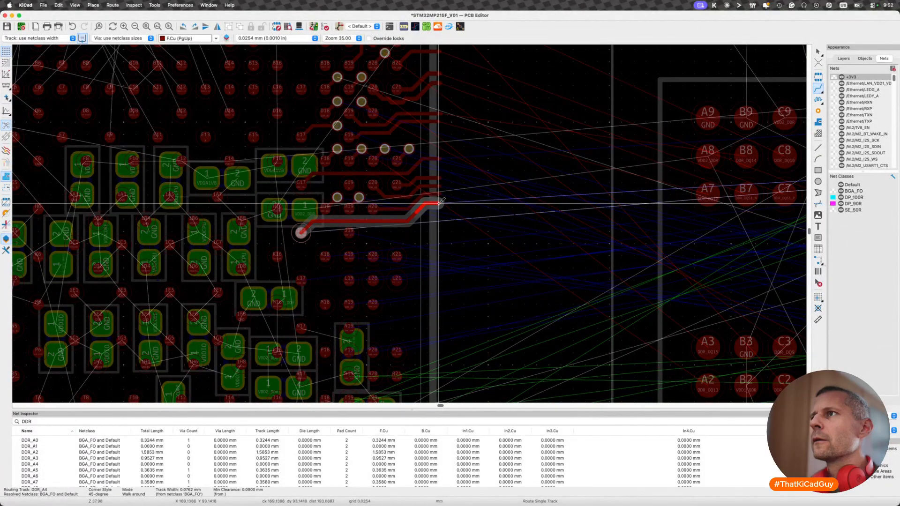
left_click(439, 203)
key("Escape")
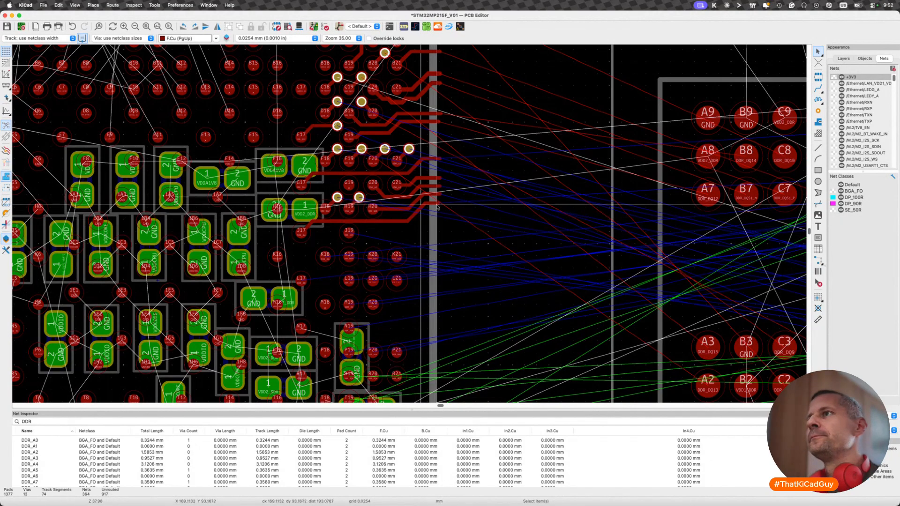
- Delete the end segment of DDR_A4 and reroute it straight out, parallel to DDR_BA0 and past the package edge
scroll(438, 204, "up", 1)
scroll(438, 203, "up", 10)
key("BackSpace")
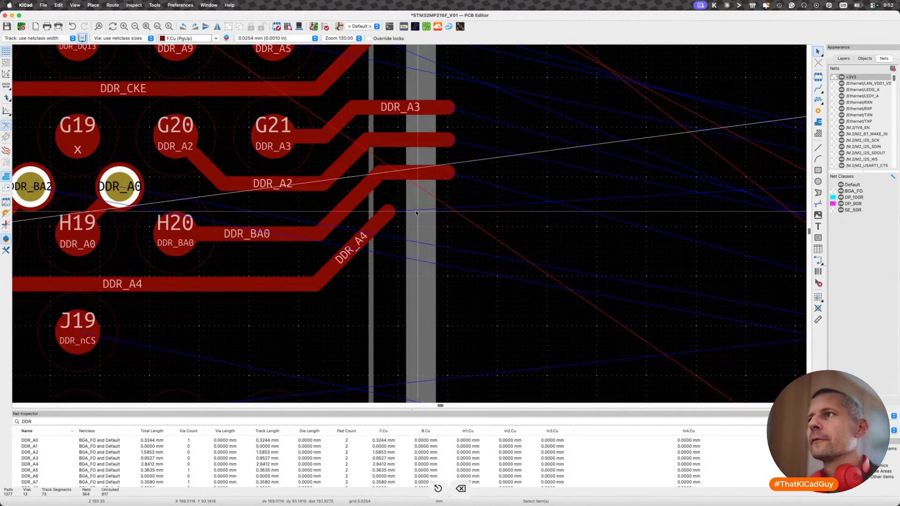
key("x")
left_click(445, 192)
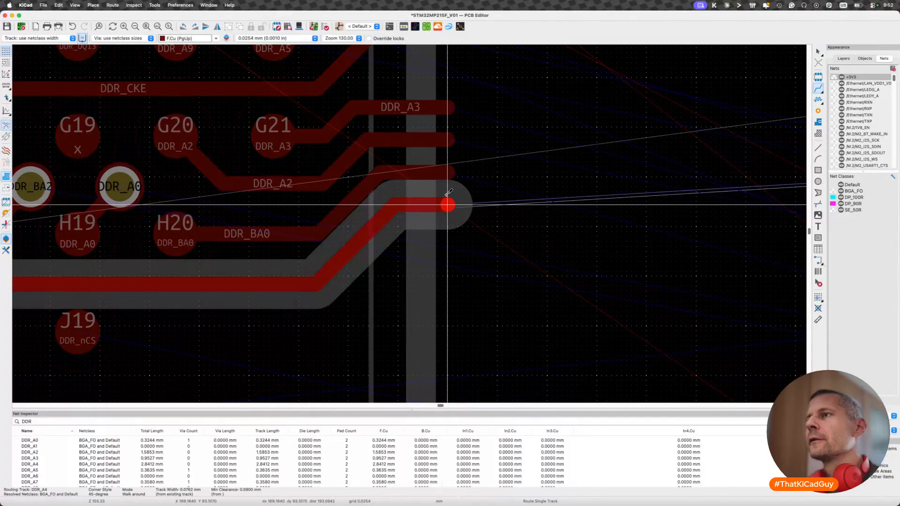
scroll(438, 211, "down", 7)
key("Escape")
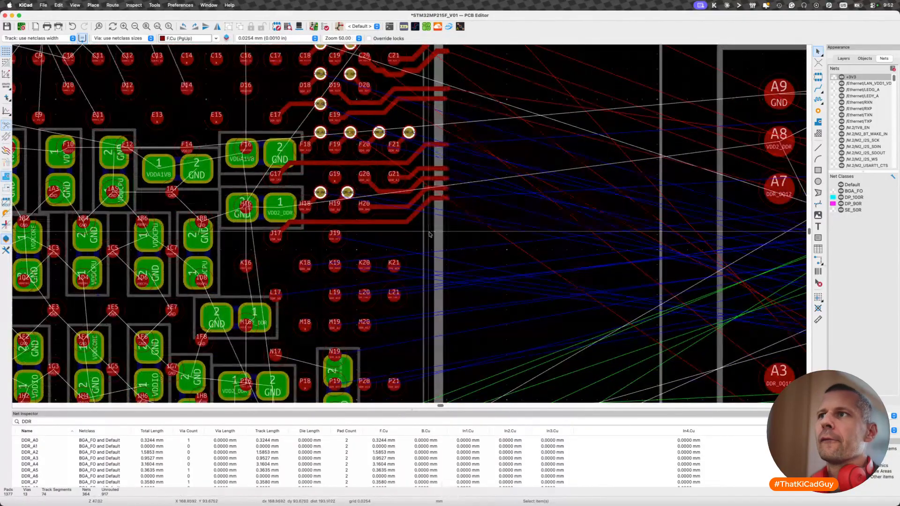
scroll(430, 234, "down", 3)
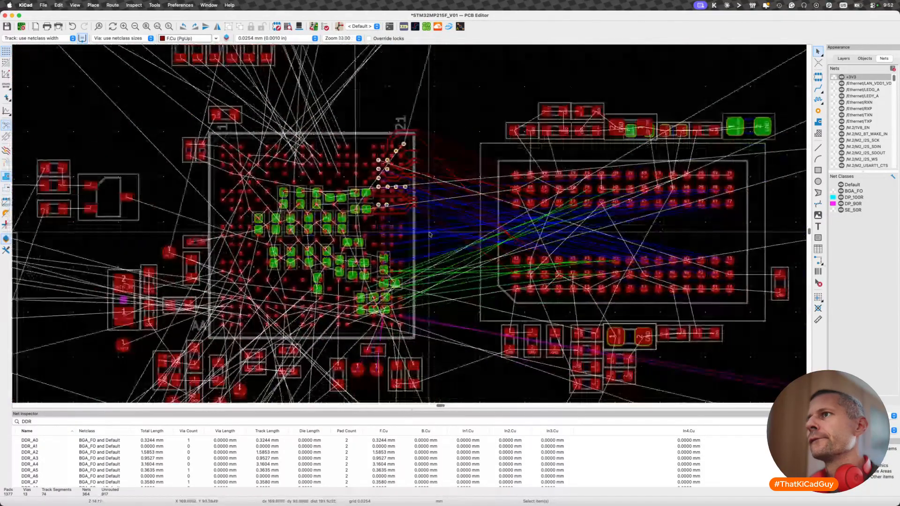
key("x")
scroll(383, 216, "up", 4)
left_click(383, 215)
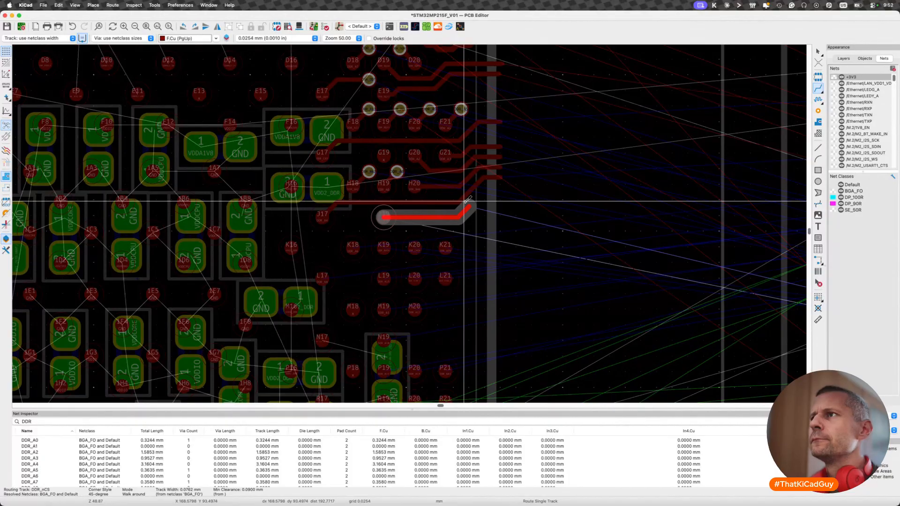
key("Escape")
key("Escape")
- Drag the outer horizontal part of DDR_A4, beyond pad H20, up closer to the DDR_BA0 track
scroll(432, 203, "up", 3)
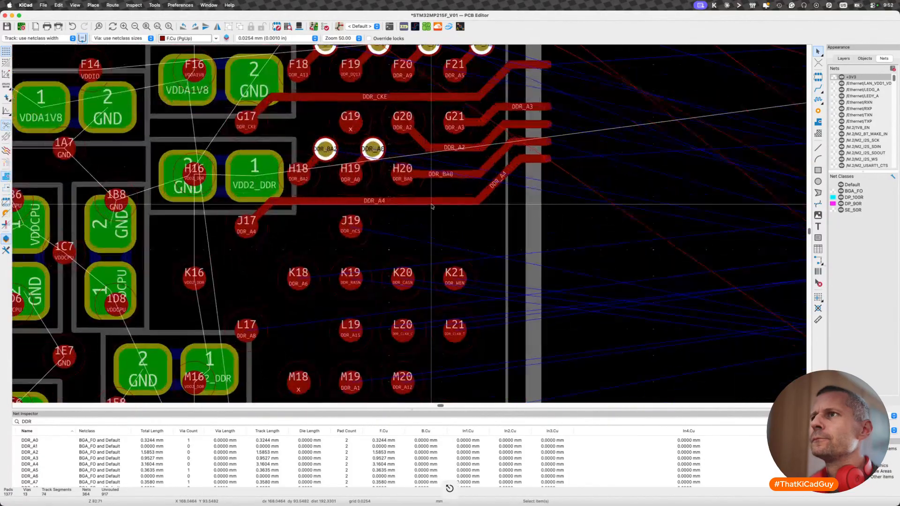
key("d")
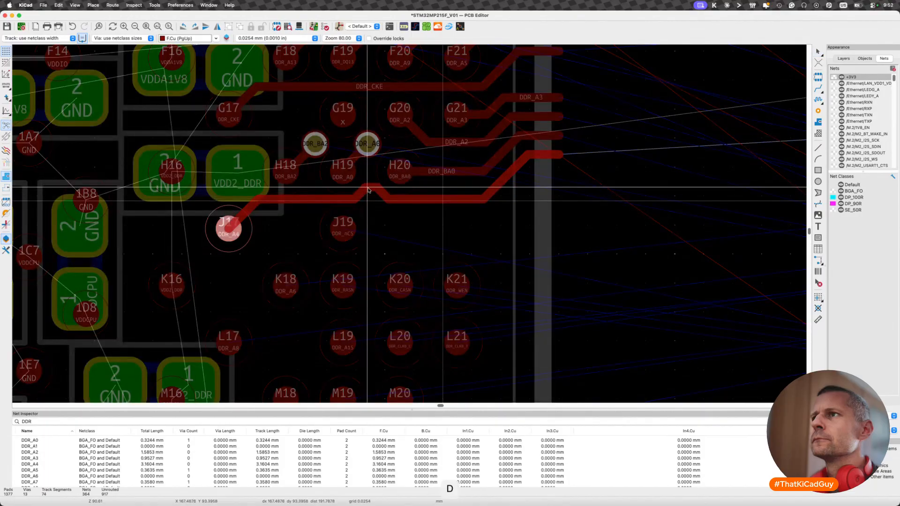
left_click(420, 190)
key("d")
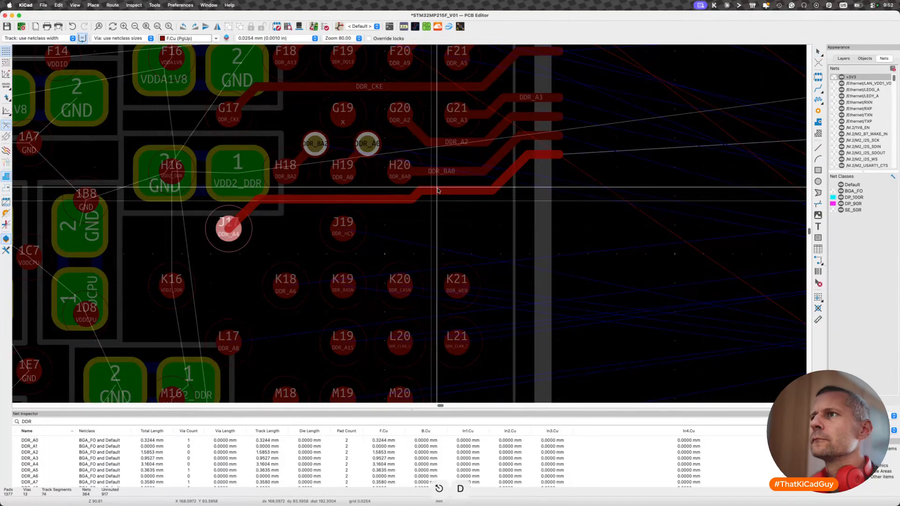
left_click(438, 190)
- Route DDR_nCS on F.Cu from pad J19 to a via just below DDR_A4, between columns 20 and 21
key("x")
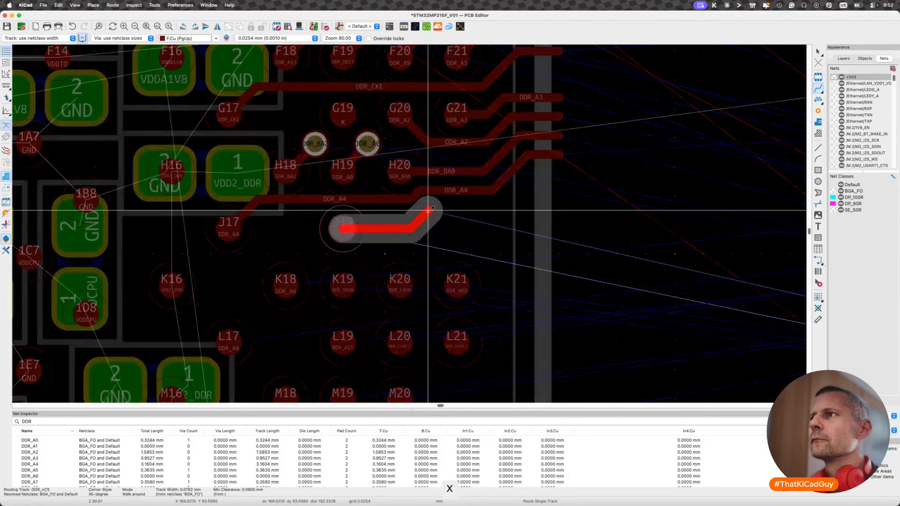
key("v")
left_click(433, 210)
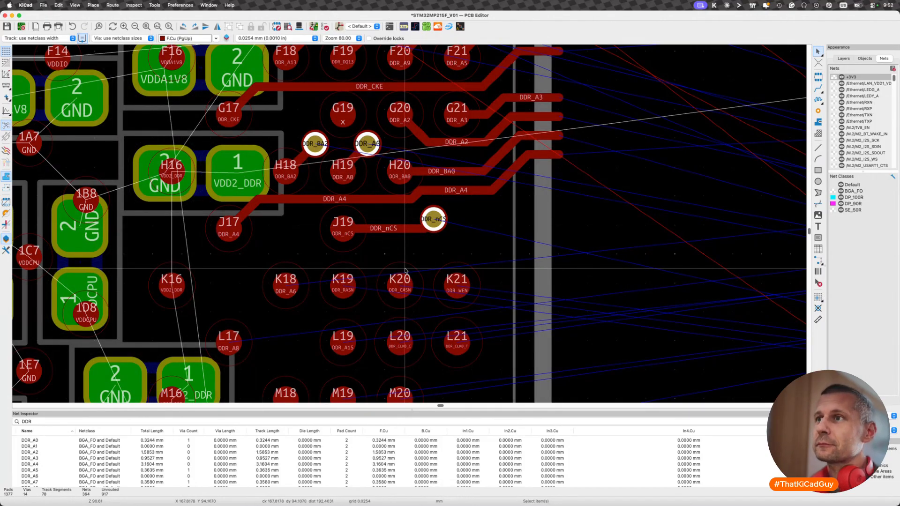
- Examine where the nets of the row K pads, including DDR_A6 at K18, connect on the memory chip
scroll(405, 270, "down", 3)
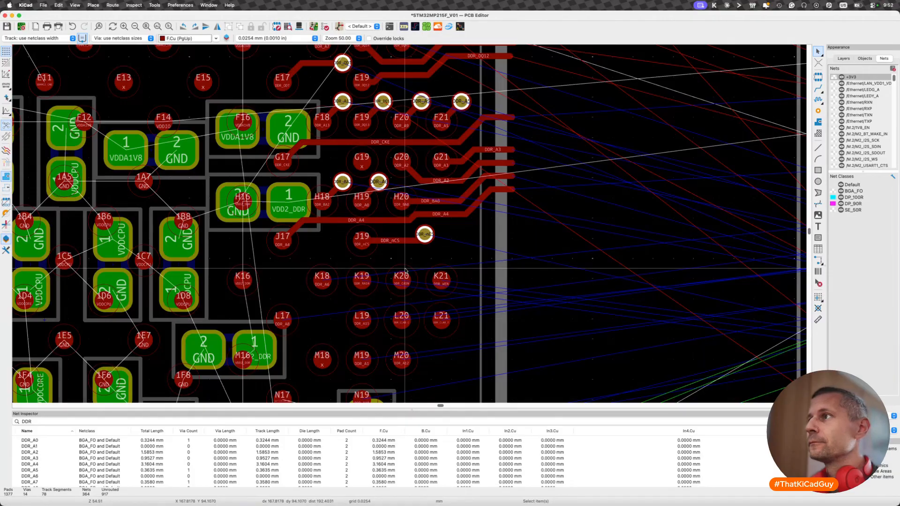
scroll(405, 271, "down", 8)
key("x")
left_click(395, 272)
key("Escape")
left_click(404, 272)
key("Escape")
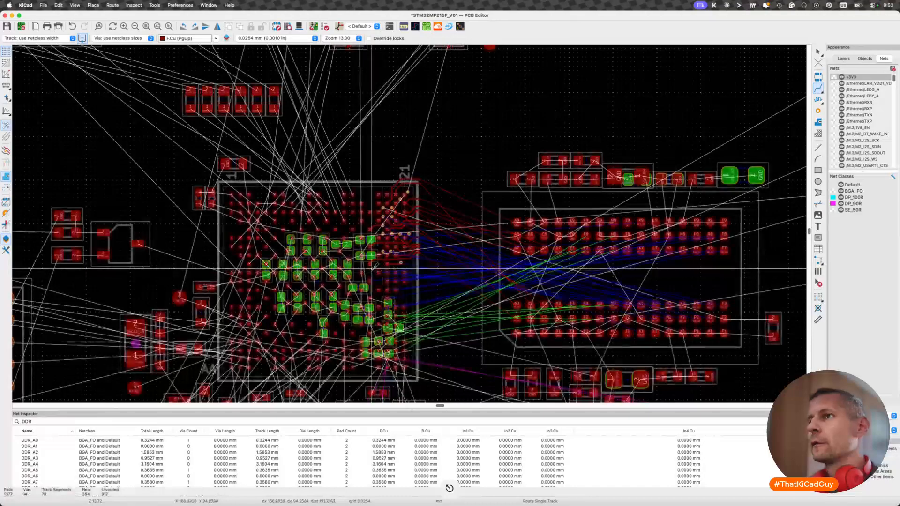
scroll(405, 273, "up", 6)
left_click(385, 277)
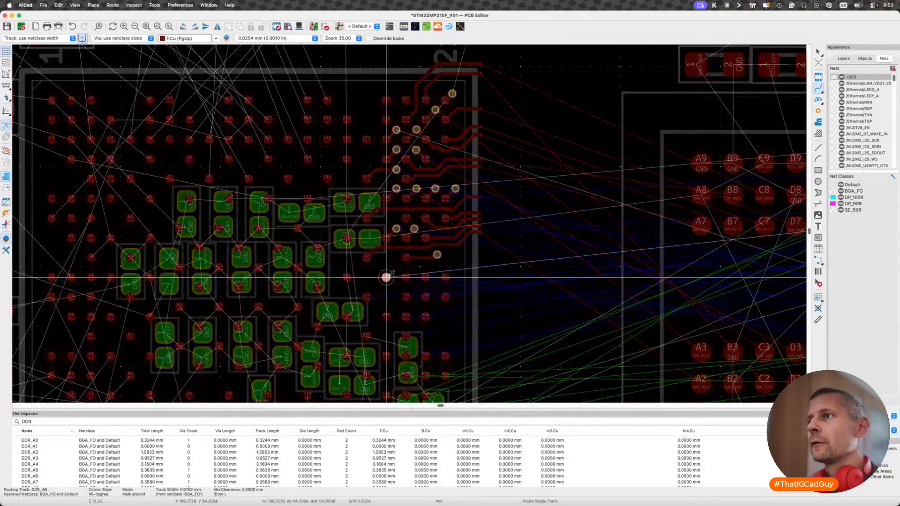
key("Escape")
key("Escape")
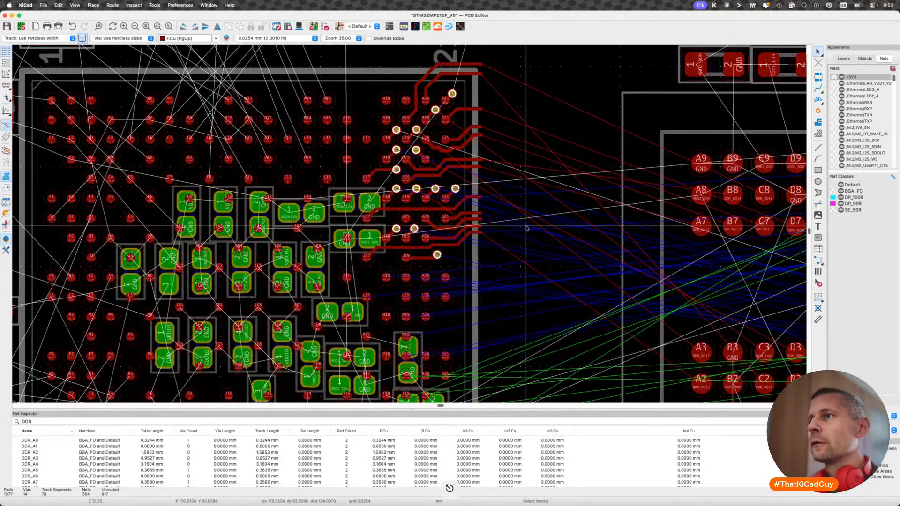
- Drag the DDR_nCS via out to the package edge and pull its track up close along DDR_A4
scroll(385, 260, "up", 5)
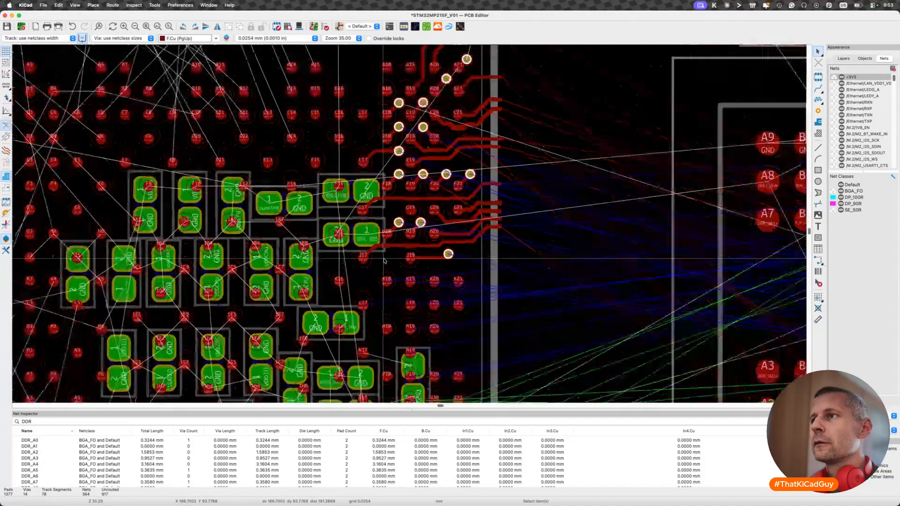
scroll(385, 261, "up", 2)
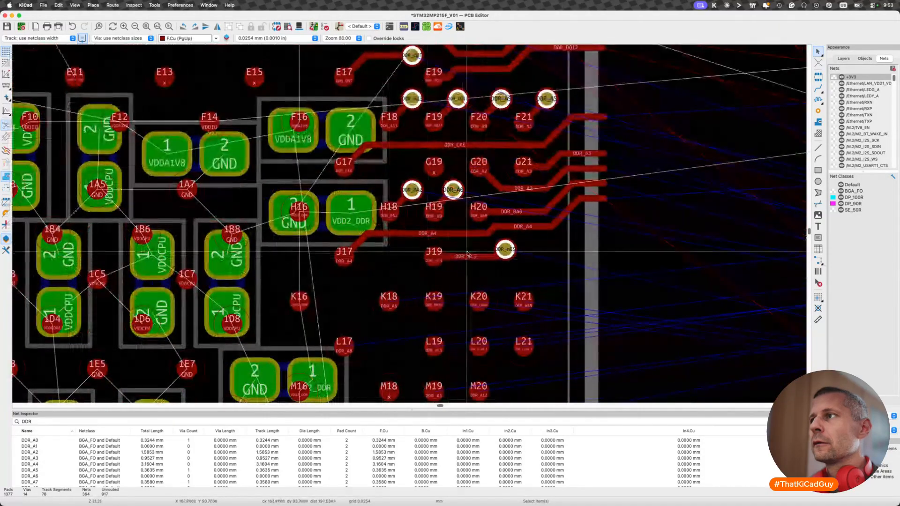
key("d")
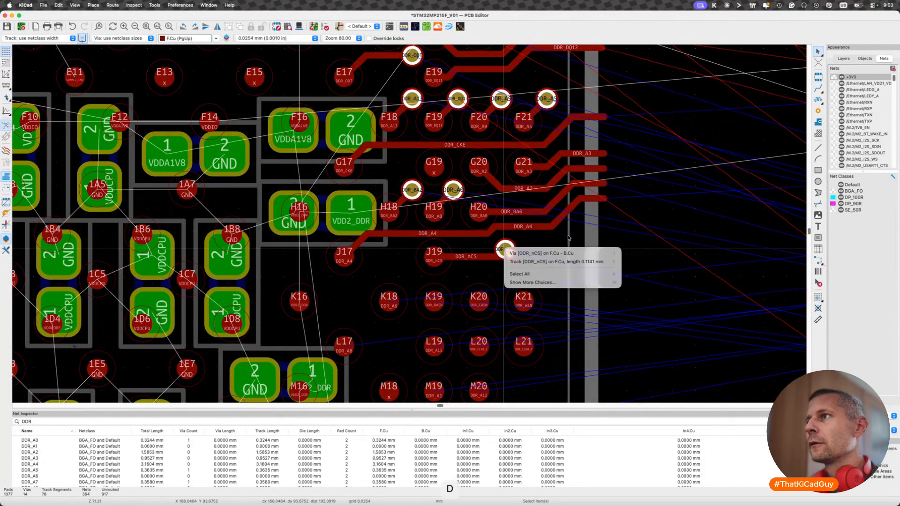
key("Escape")
key("d")
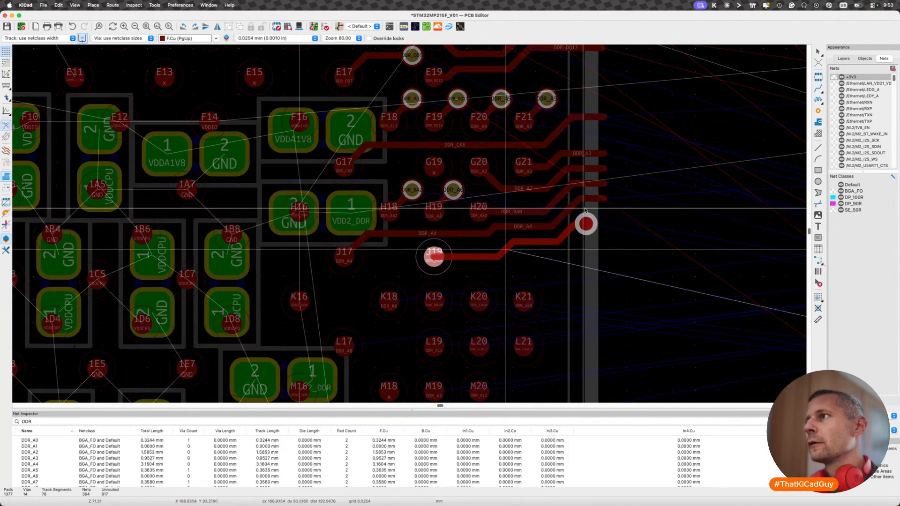
left_click(583, 224)
key("d")
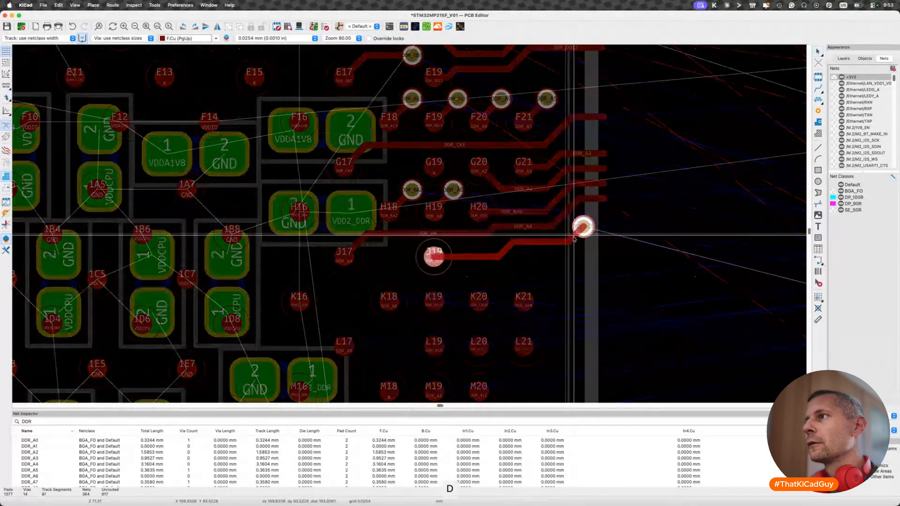
left_click(574, 237)
key("d")
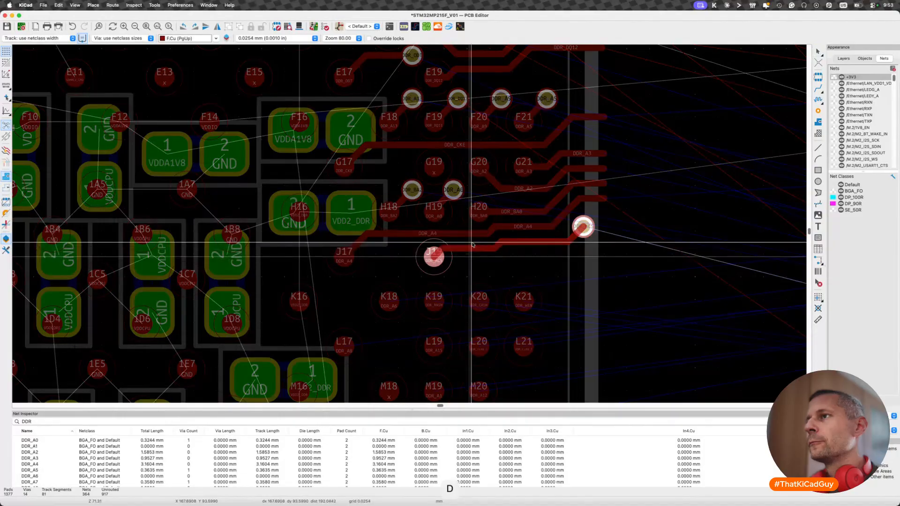
left_click(470, 242)
- Delete the entire DDR_nCS track from pad J19 together with its via at the package edge
scroll(446, 297, "down", 5)
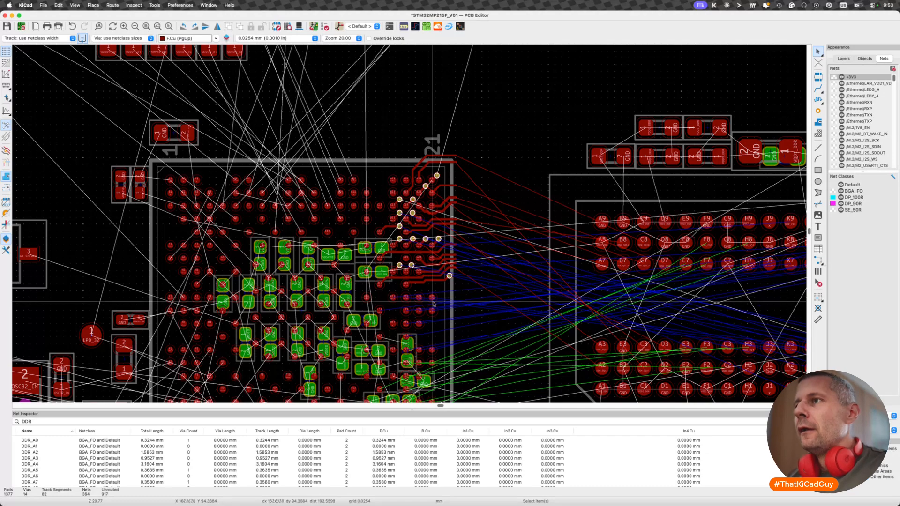
scroll(400, 279, "up", 5)
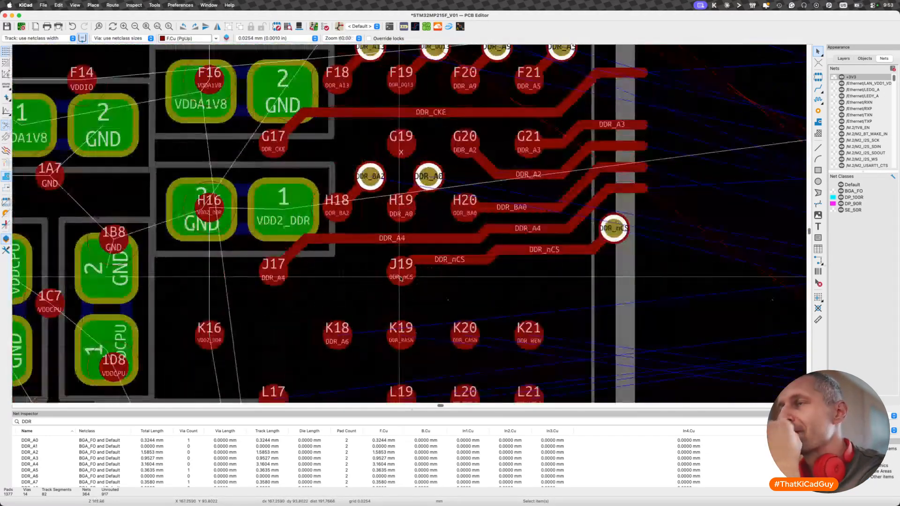
scroll(400, 278, "down", 3)
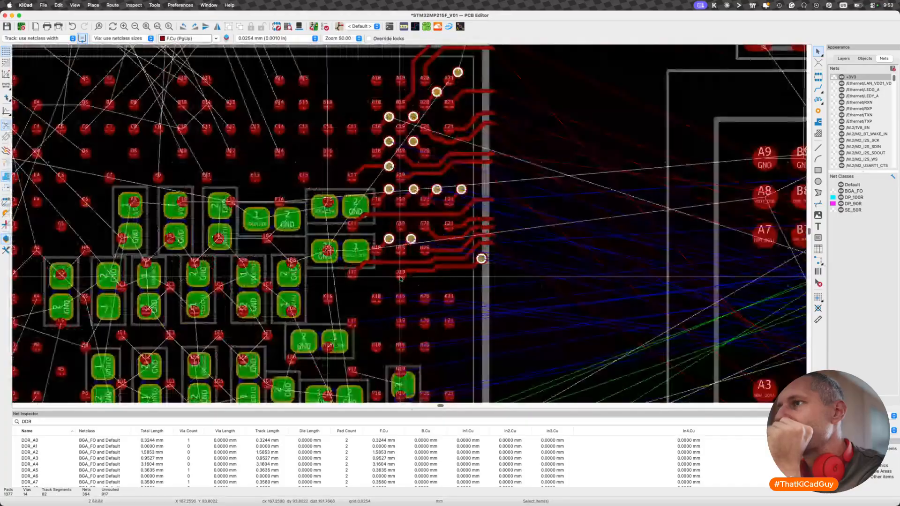
scroll(400, 278, "down", 2)
scroll(396, 281, "up", 4)
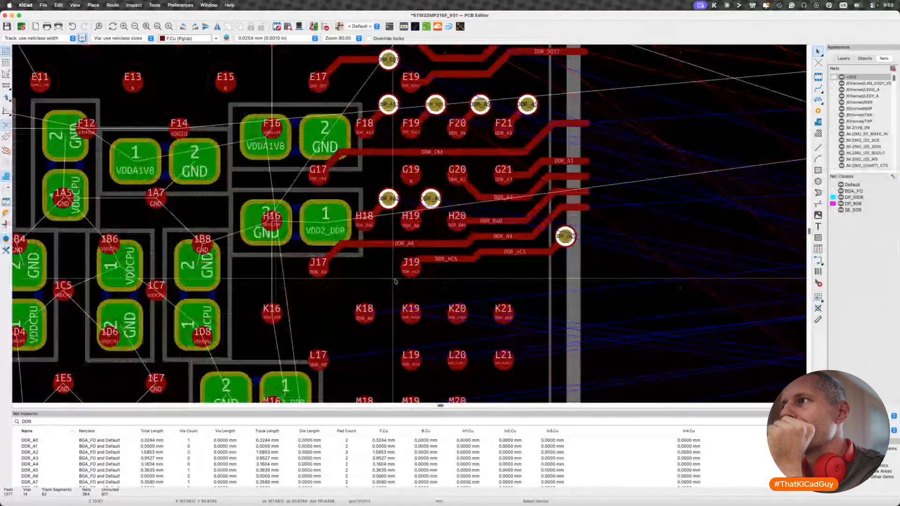
left_click(544, 253)
key("BackSpace")
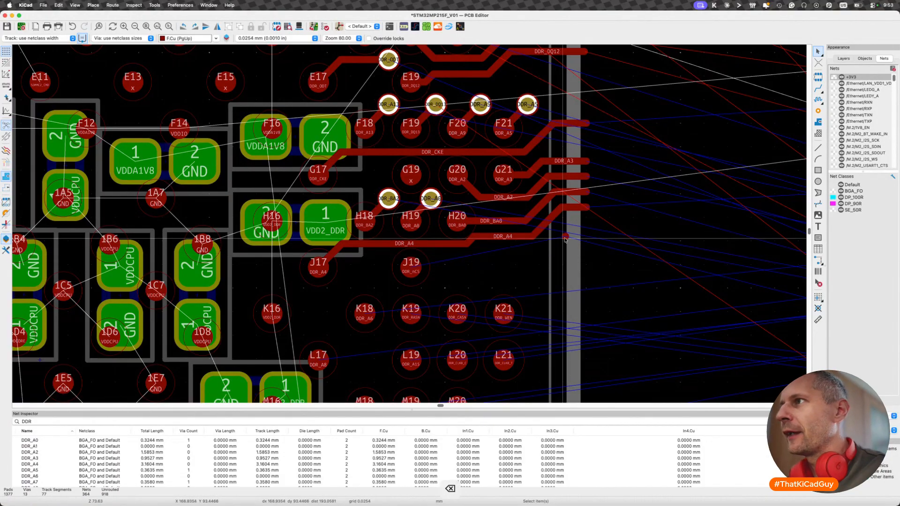
- Route DDR_nCS on F.Cu from pad J19 inward to a via between J17 and J19, directly above pad K18
key("x")
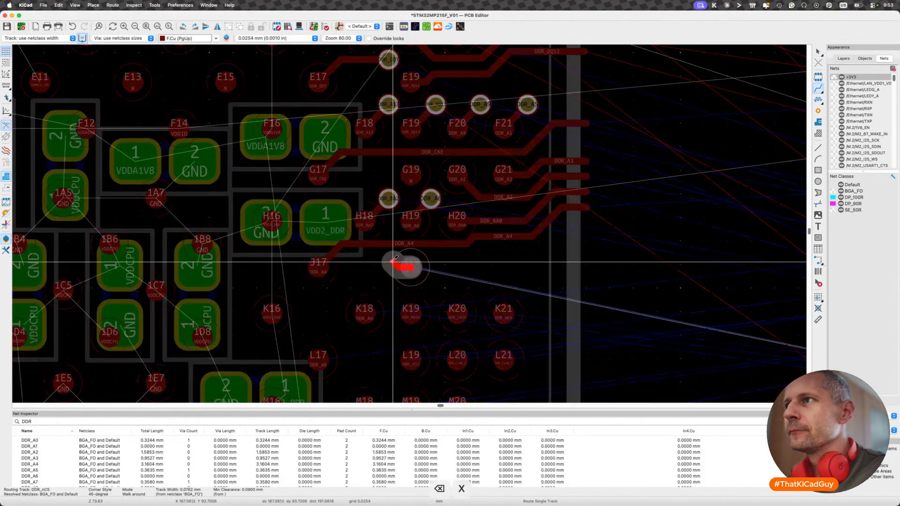
key("v")
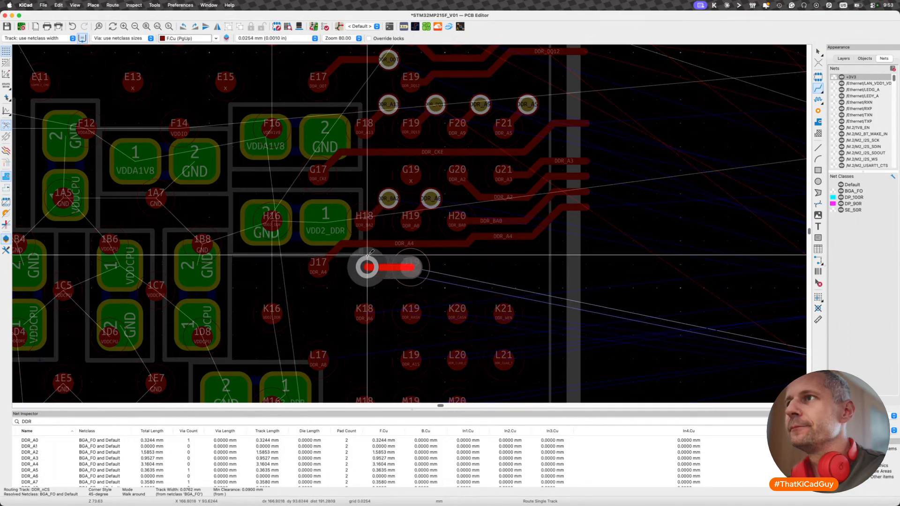
left_click(365, 255)
key("Escape")
key("Escape")
- Route DDR_A6 on F.Cu from pad K18, passing below J19 and following DDR_A4 out past the package edge
scroll(366, 317, "down", 5)
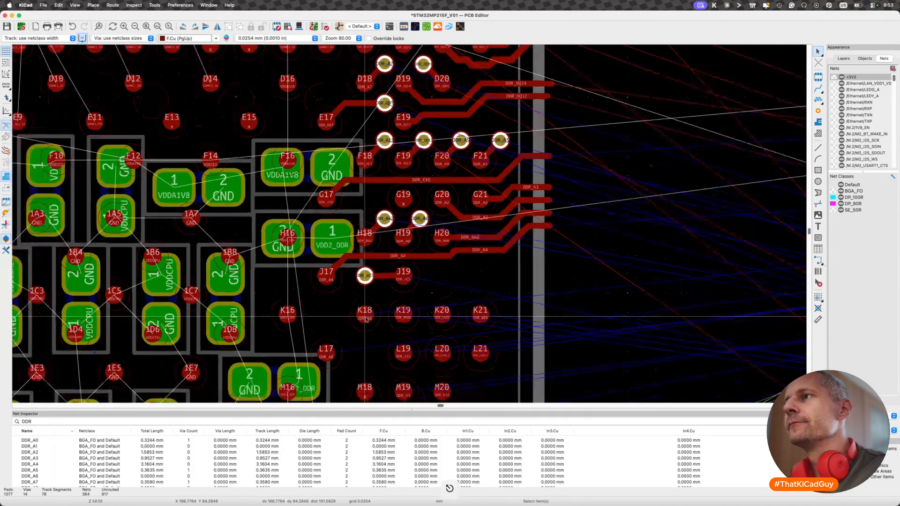
scroll(366, 319, "down", 2)
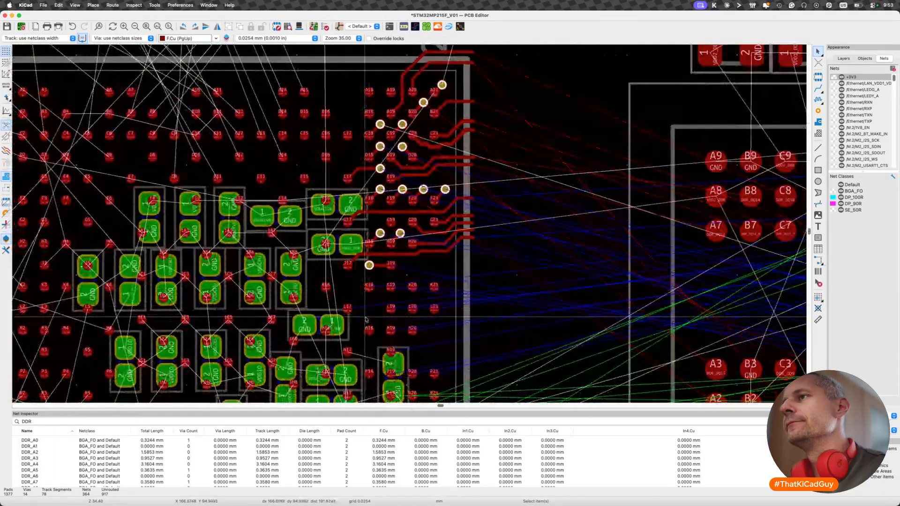
scroll(370, 295, "up", 3)
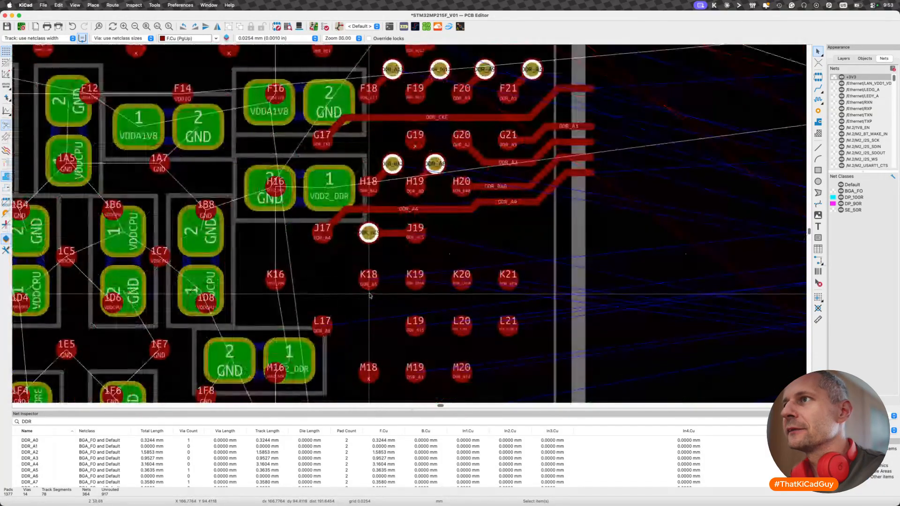
scroll(370, 296, "down", 3)
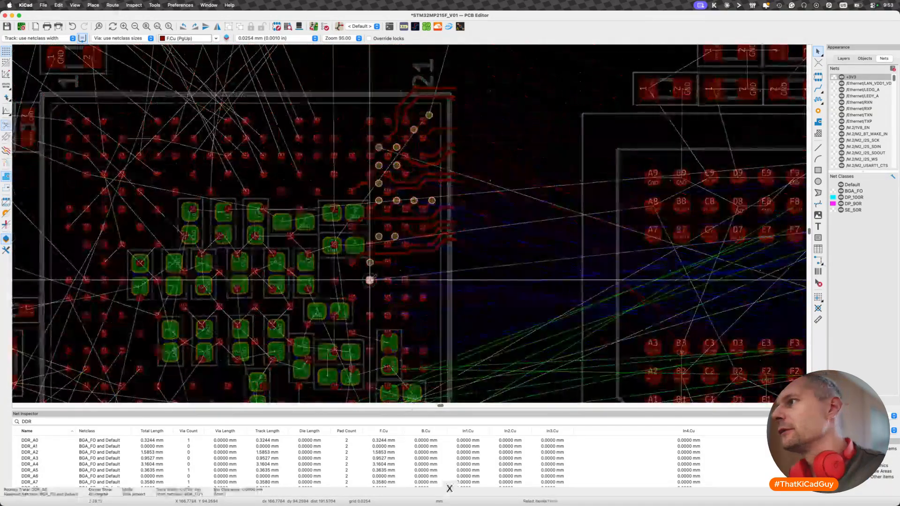
scroll(370, 280, "down", 3)
scroll(370, 280, "up", 2)
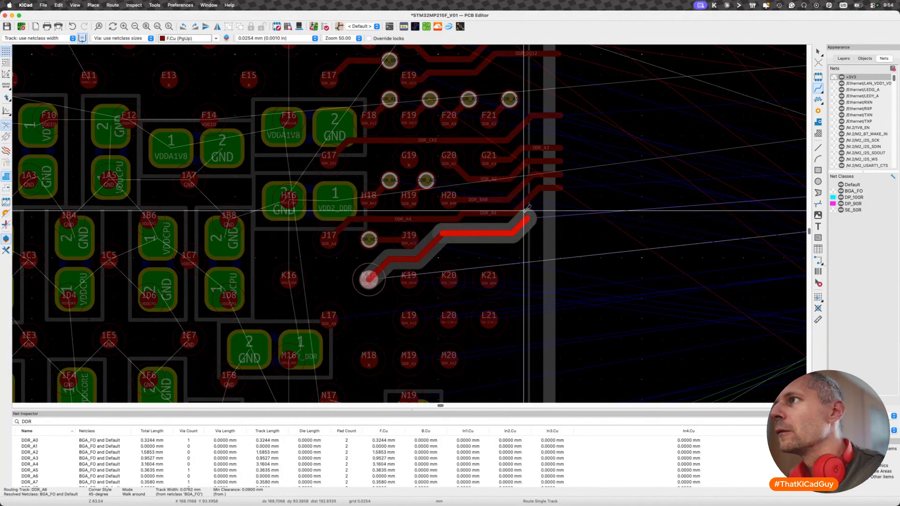
double_click(559, 200)
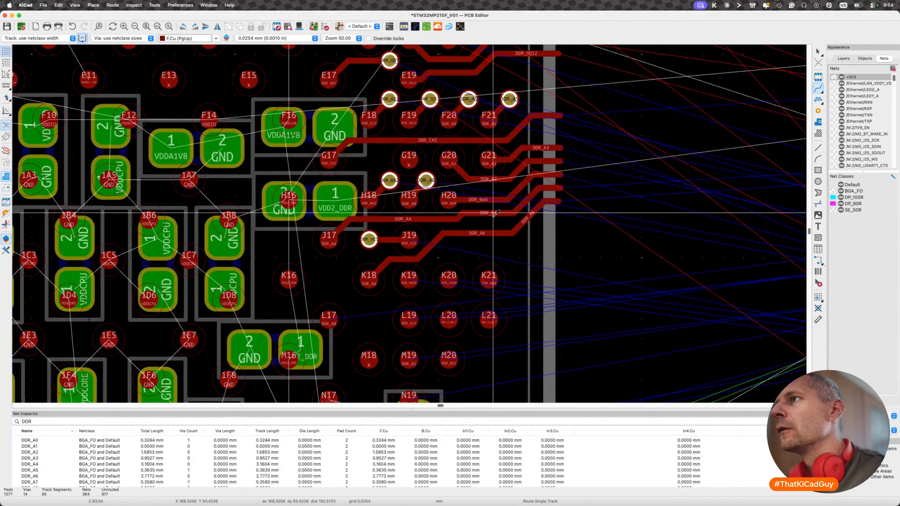
scroll(475, 235, "down", 1)
key("d")
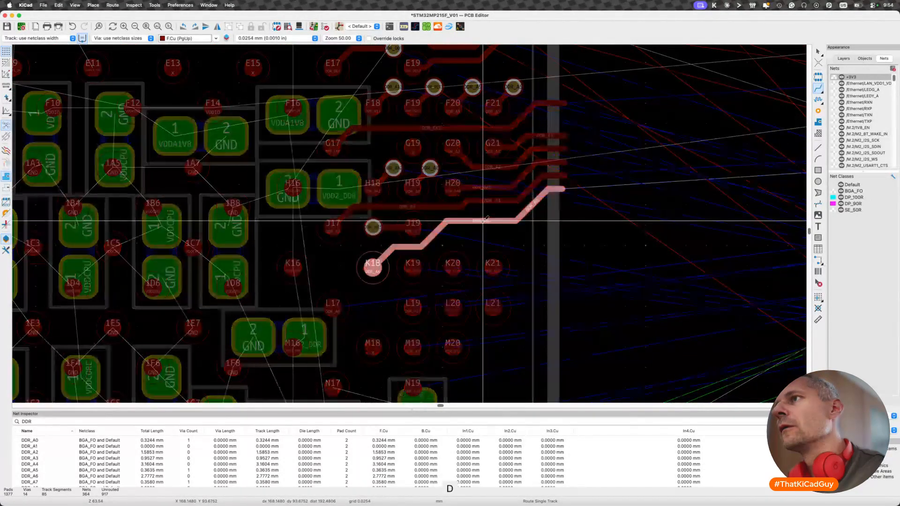
left_click(417, 265)
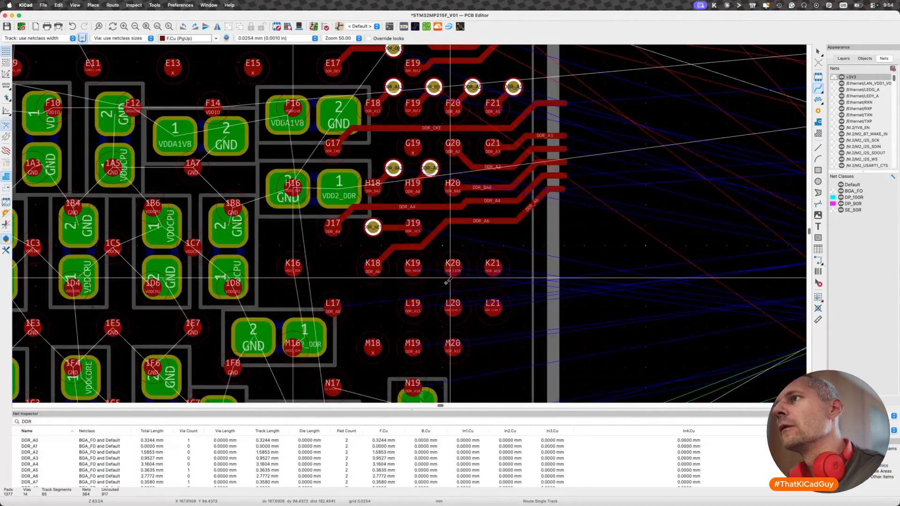
- Route DDR_RASN on F.Cu from pad K19 to a via just below DDR_A6, above and between pads K20 and K21
scroll(419, 264, "down", 3)
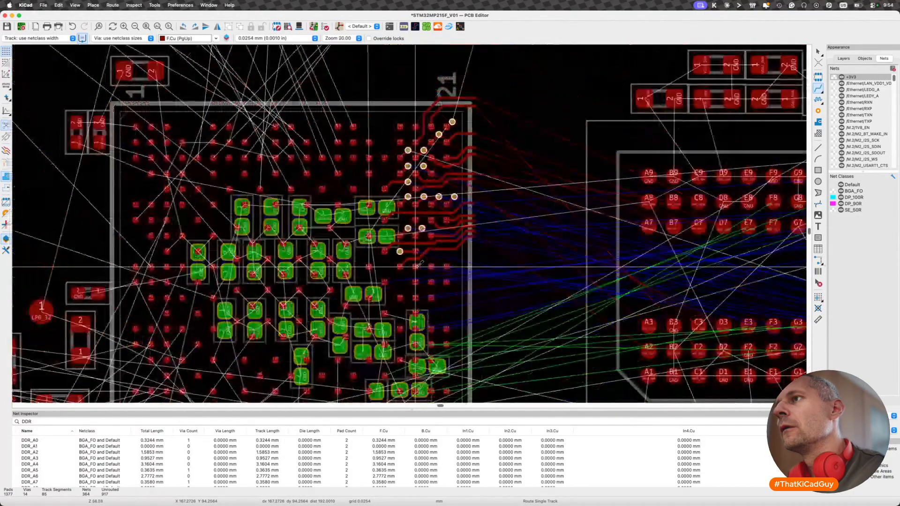
key("x")
scroll(415, 267, "up", 3)
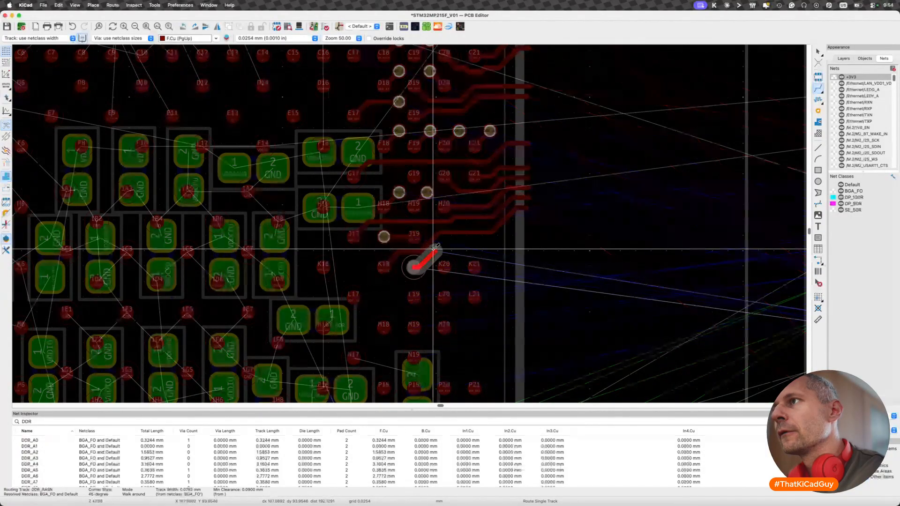
key("v")
left_click(458, 247)
- Drag the DDR_RASN track between pad K19 and its via so its diagonal runs farther from DDR_A6
key("d")
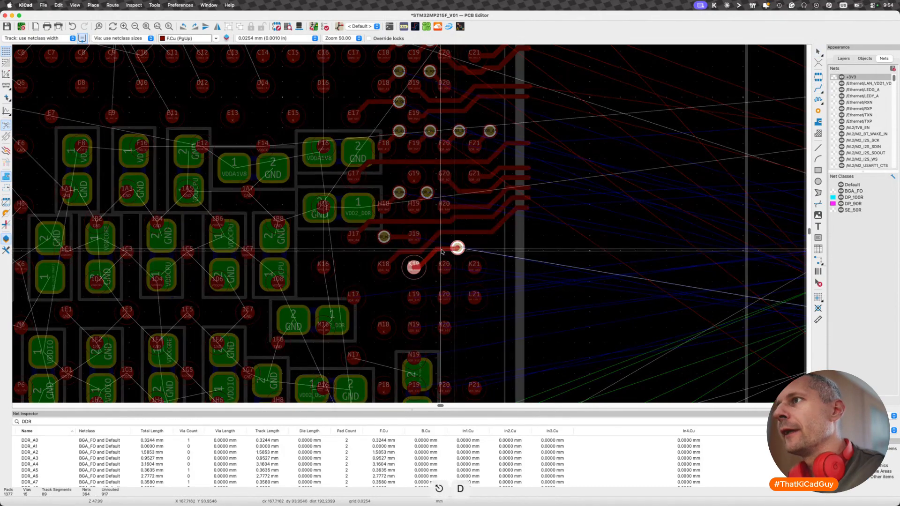
scroll(442, 252, "down", 3)
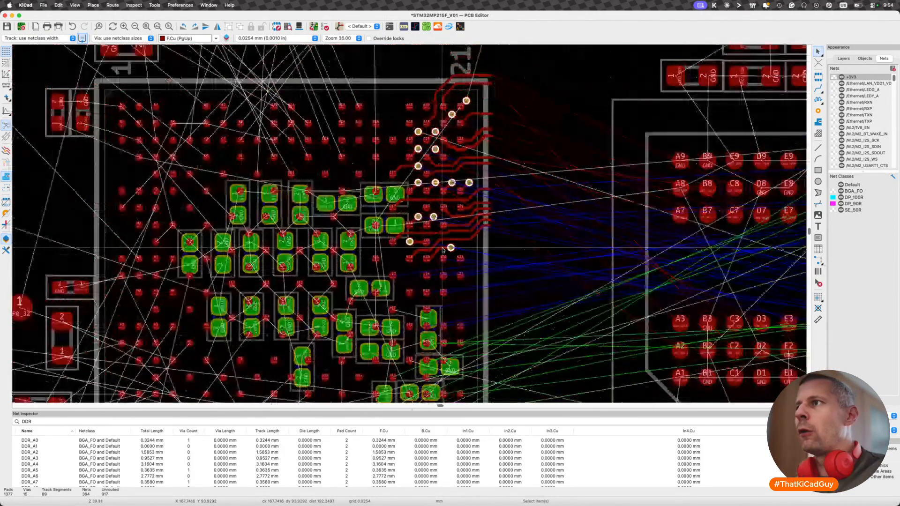
scroll(443, 250, "down", 3)
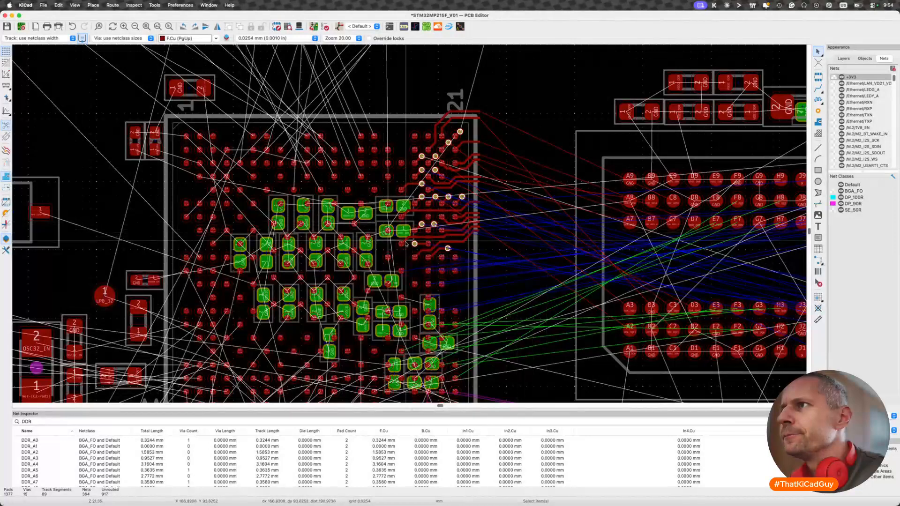
scroll(411, 241, "up", 8)
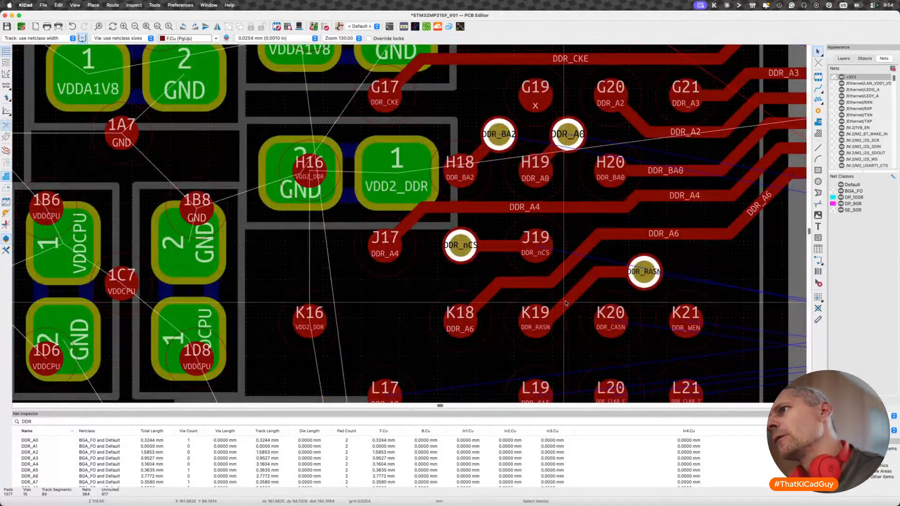
key("d")
key("Escape")
key("d")
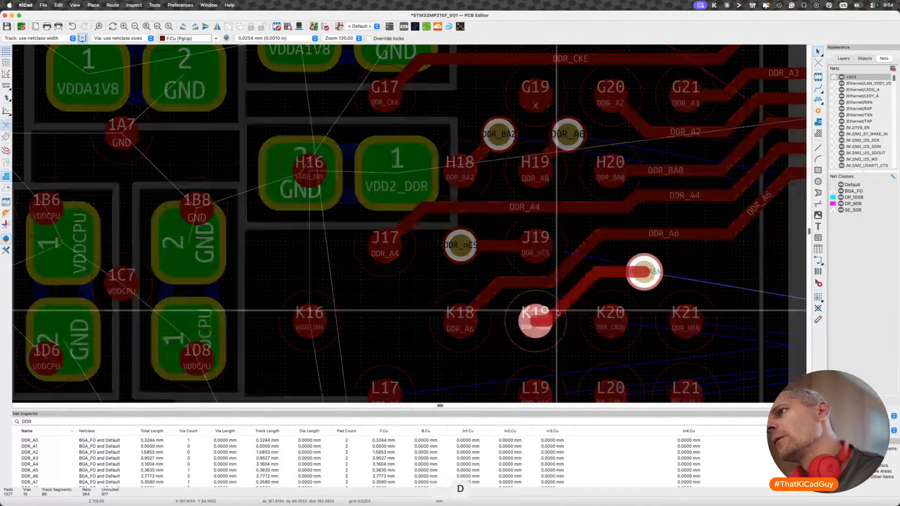
key("x")
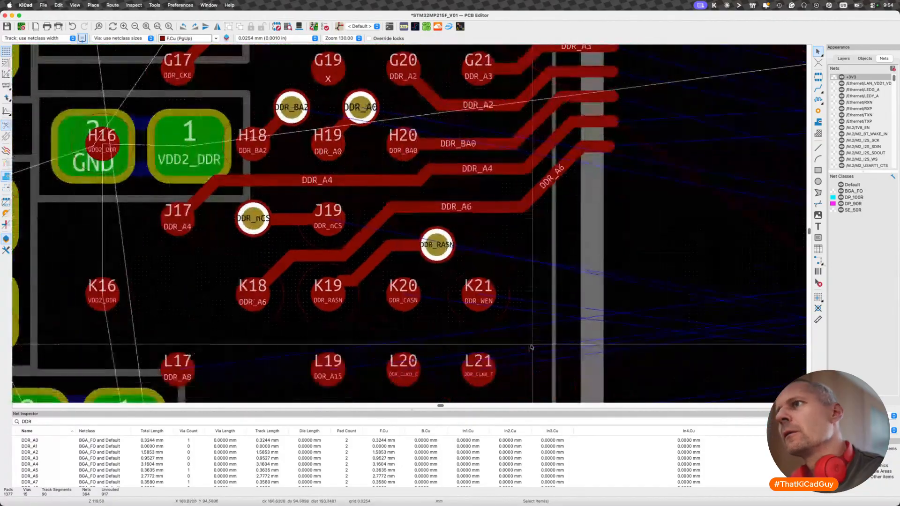
scroll(406, 296, "down", 6)
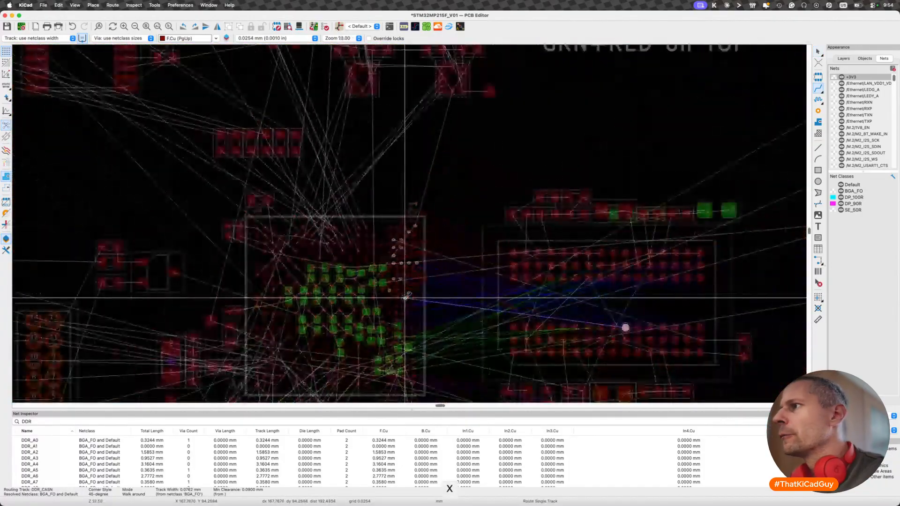
scroll(412, 298, "up", 2)
key("x")
scroll(450, 289, "down", 2)
key("Escape")
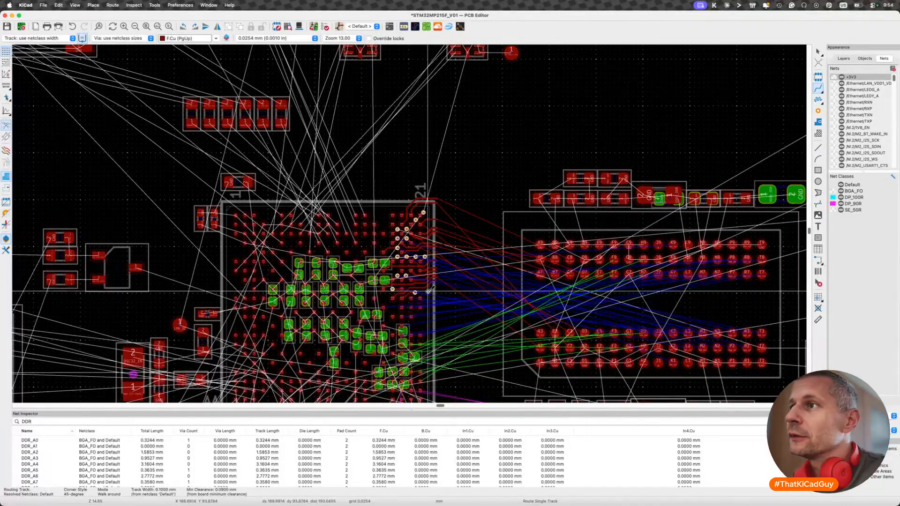
- Drag the outer horizontal part of DDR_A6, below pad H20, up closer to the DDR_A4 track
scroll(373, 297, "up", 6)
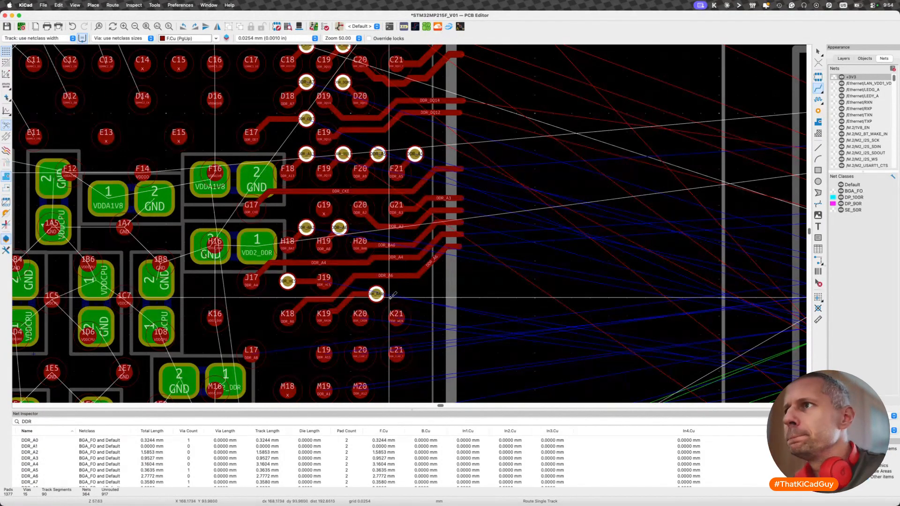
key("d")
left_click(397, 267)
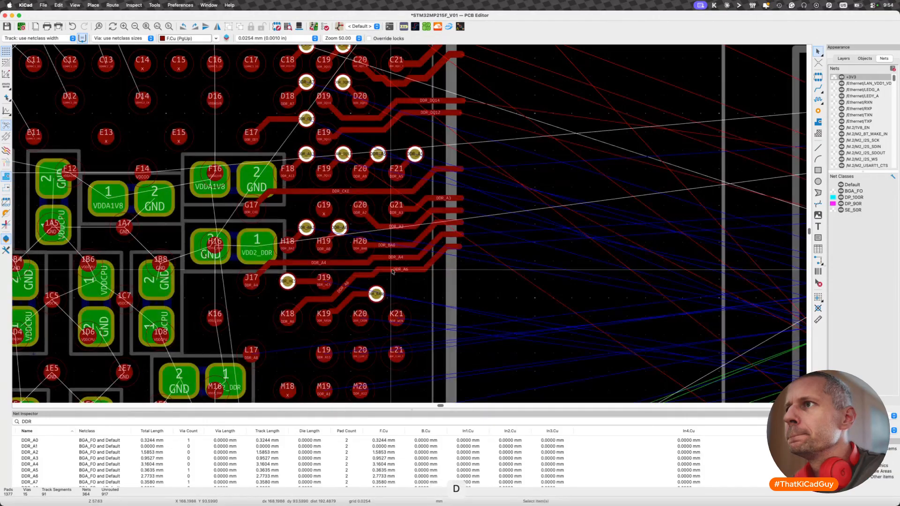
- Try to shift the DDR_RASN via and its track up closer to DDR_A6
key("d")
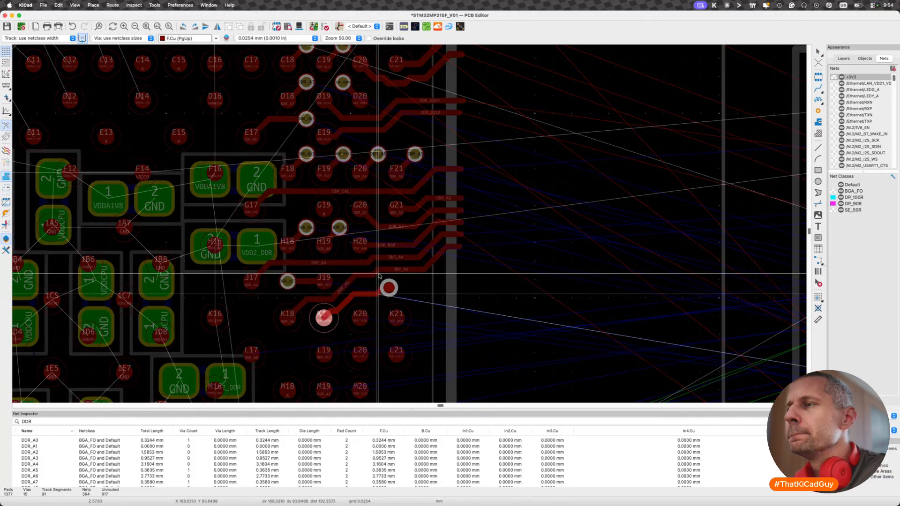
left_click(370, 281)
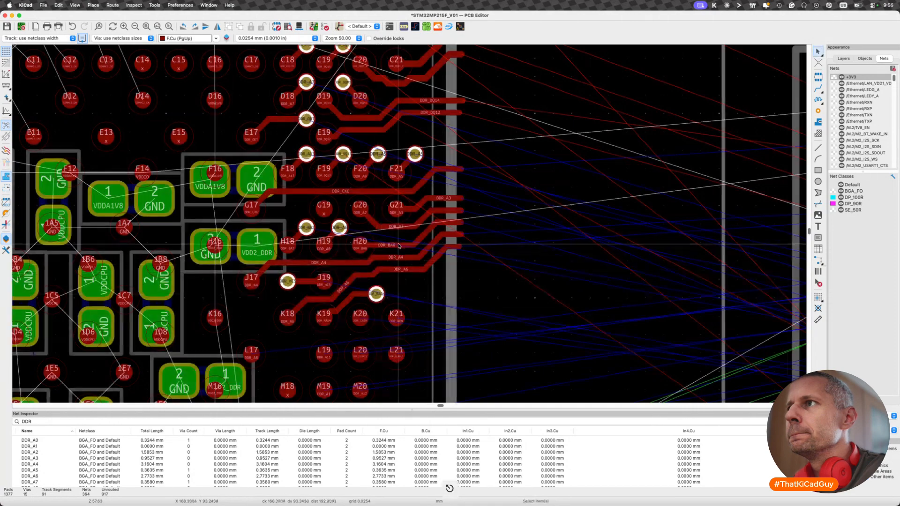
- Drag the outer horizontal parts of DDR_BA0, DDR_A4 and DDR_A6 near pad H20 upward, packing each closer to its neighbouring track
key("d")
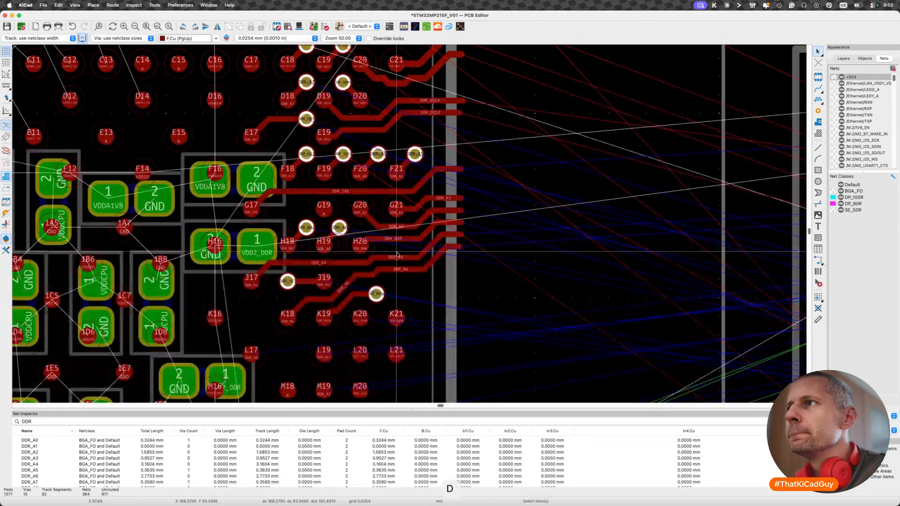
left_click(398, 238)
key("d")
left_click(397, 262)
key("d")
left_click(367, 269)
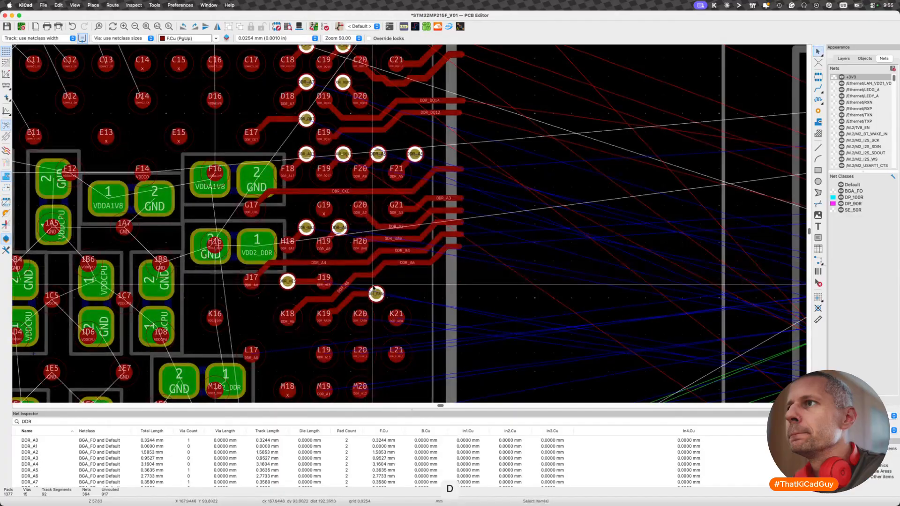
- Drag the DDR_RASN via up and outward so it sits just below DDR_A6, above pad K21
left_click(375, 294)
key("Escape")
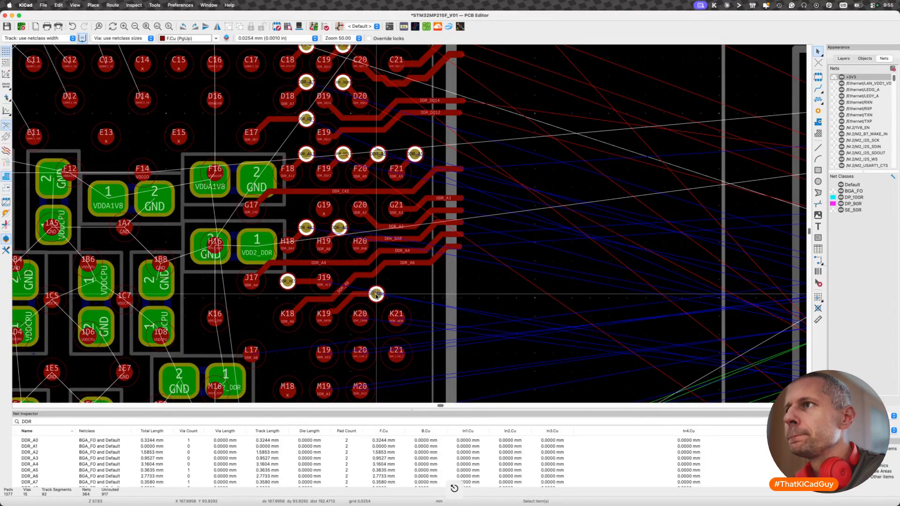
key("d")
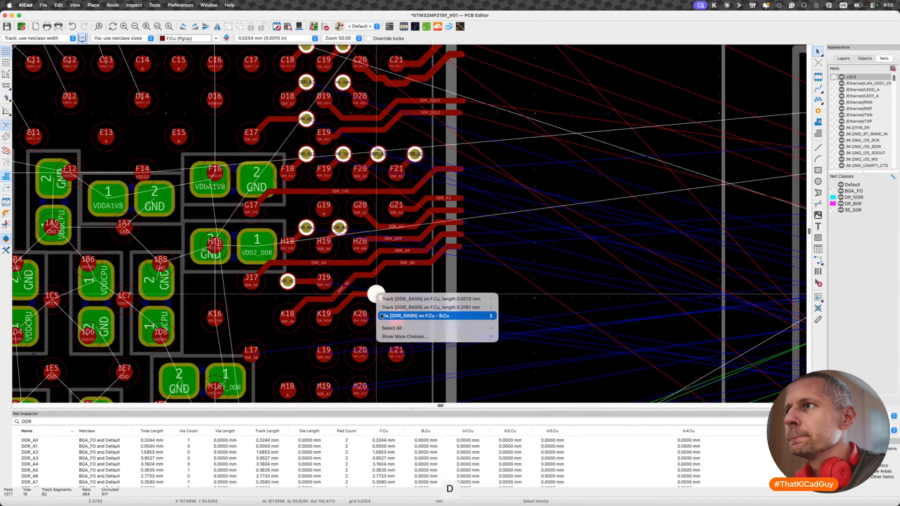
left_click(415, 316)
left_click(391, 278)
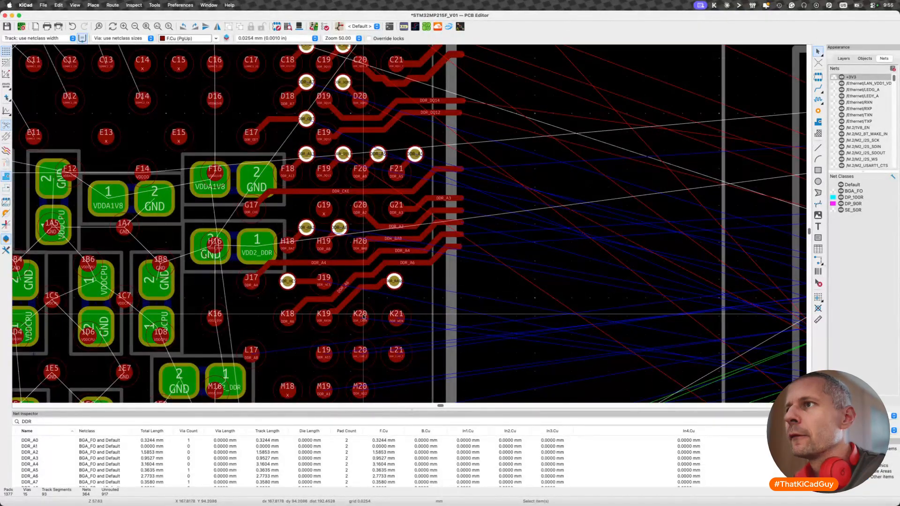
- Route DDR_CASN from pad K20 to a via between K20 and K21, and DDR_WEN from pad K21 diagonally outward to its own via
key("x")
key("v")
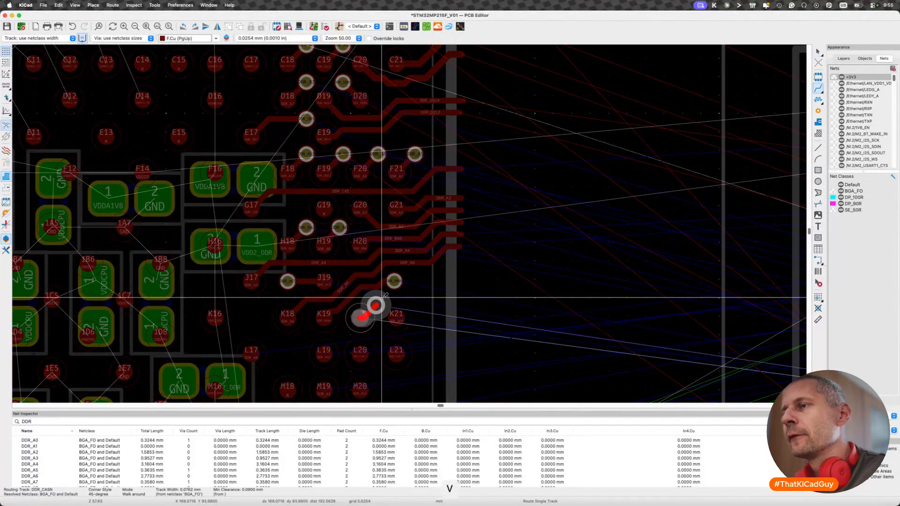
left_click(384, 295)
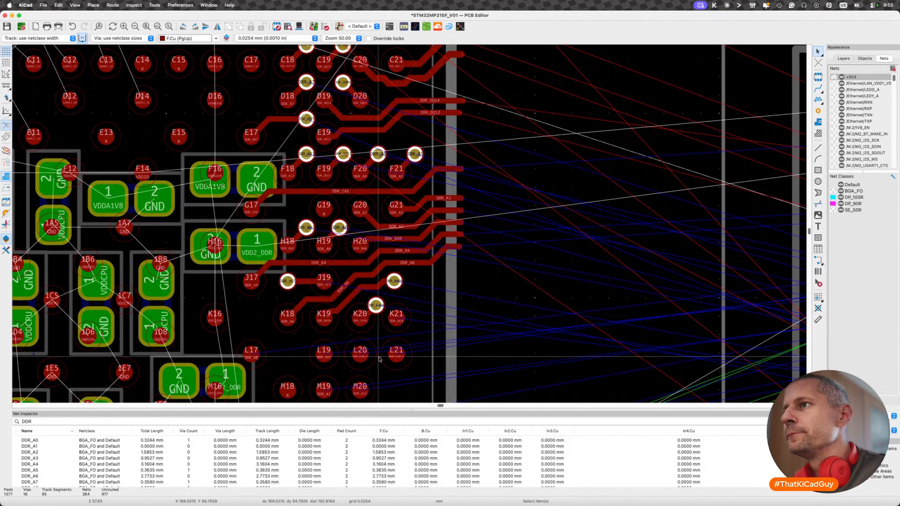
key("x")
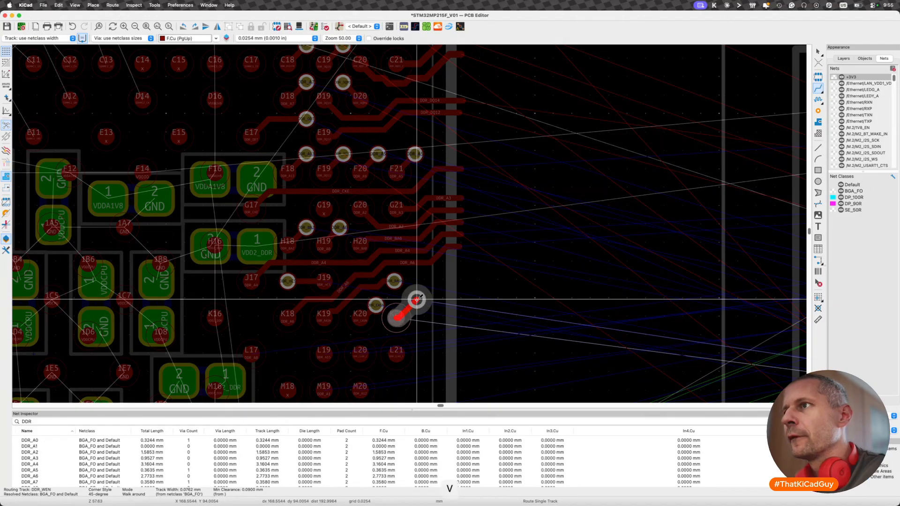
key("Escape")
key("Escape")
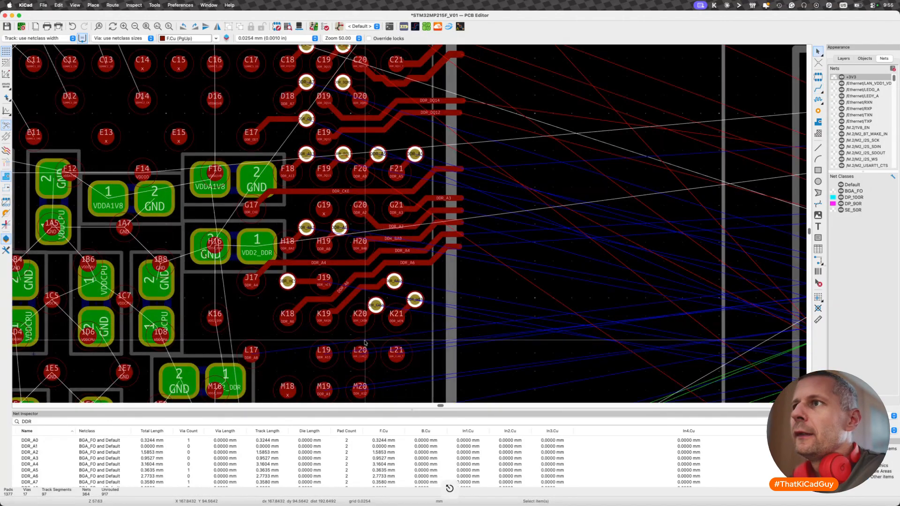
- Review the fanout so far and check where the L-row nets, including DDR_A8 and DDR_A15, lead on the memory chip
scroll(365, 343, "down", 2)
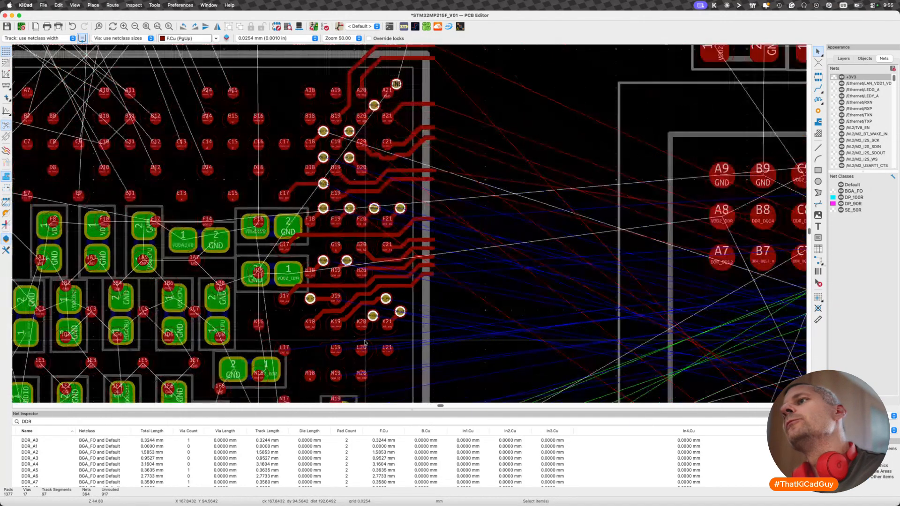
scroll(365, 342, "down", 8)
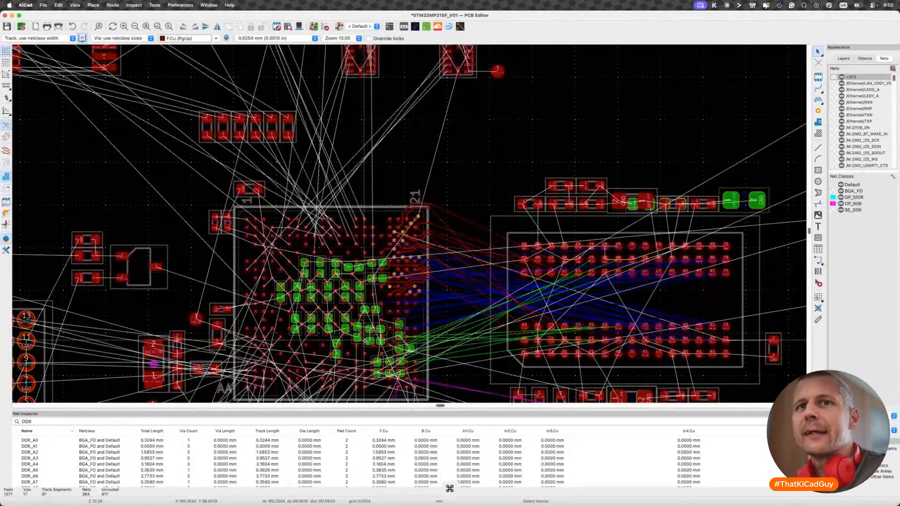
scroll(376, 298, "up", 9)
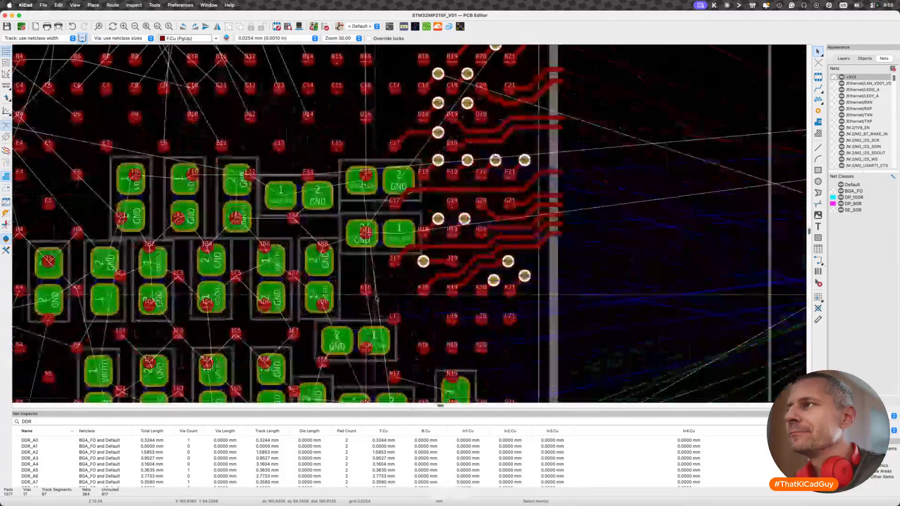
scroll(376, 299, "up", 3)
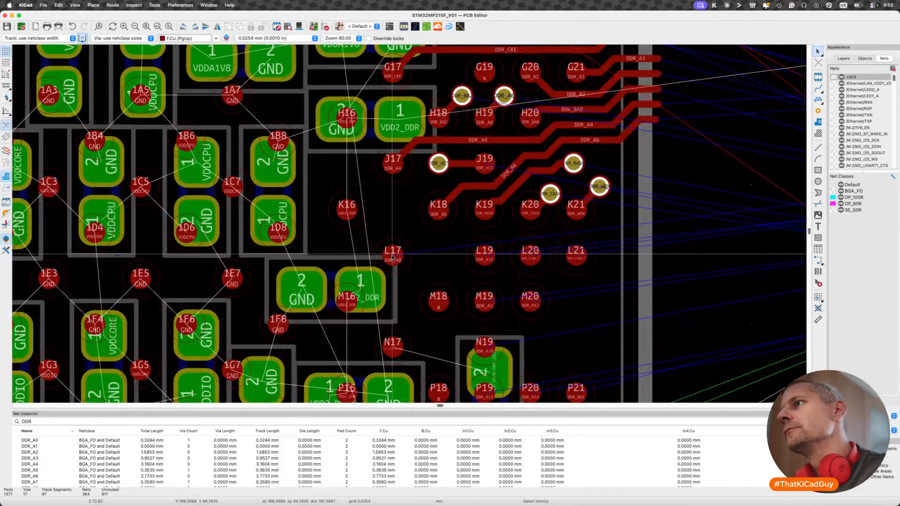
key("x")
scroll(392, 255, "down", 12)
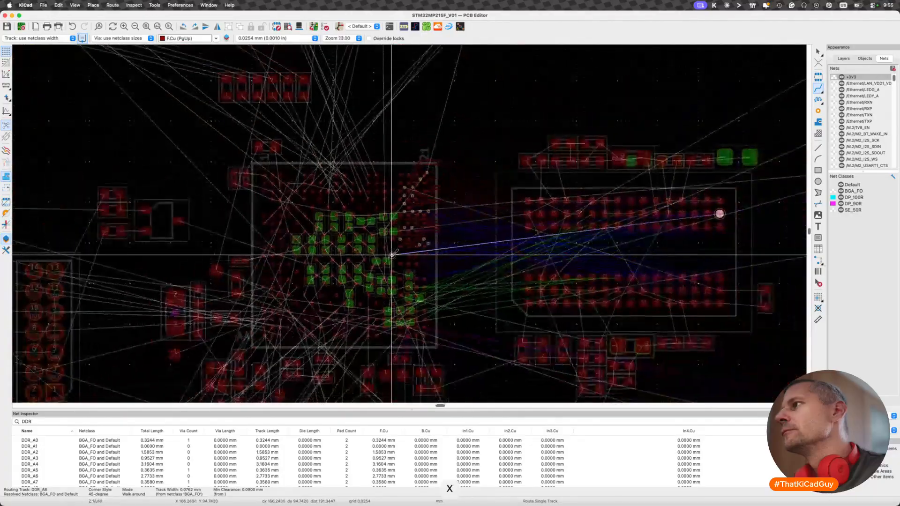
scroll(392, 256, "up", 6)
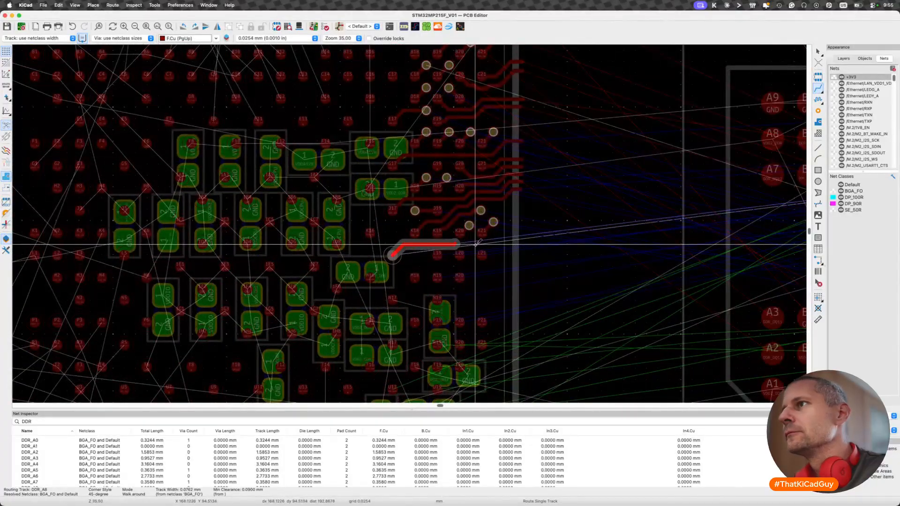
key("Escape")
key("x")
scroll(437, 256, "down", 6)
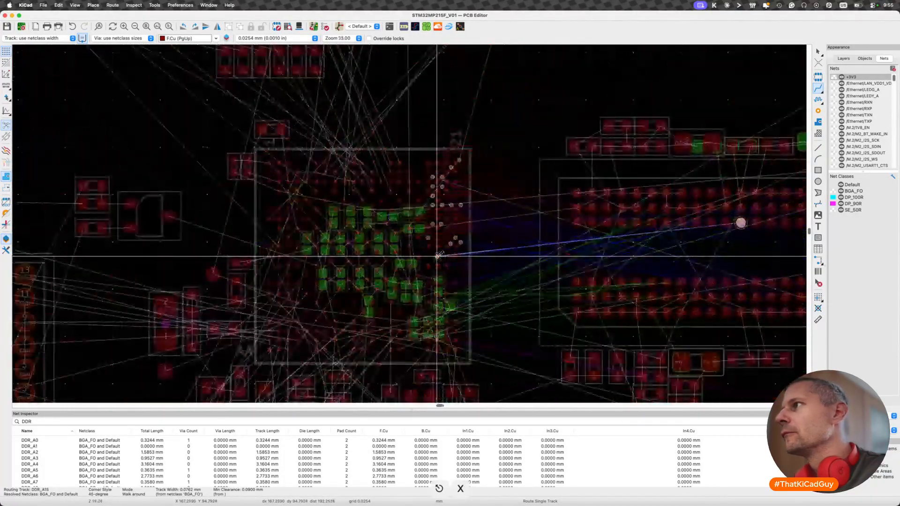
key("Escape")
key("x")
key("Escape")
key("x")
key("Escape")
scroll(455, 253, "up", 8)
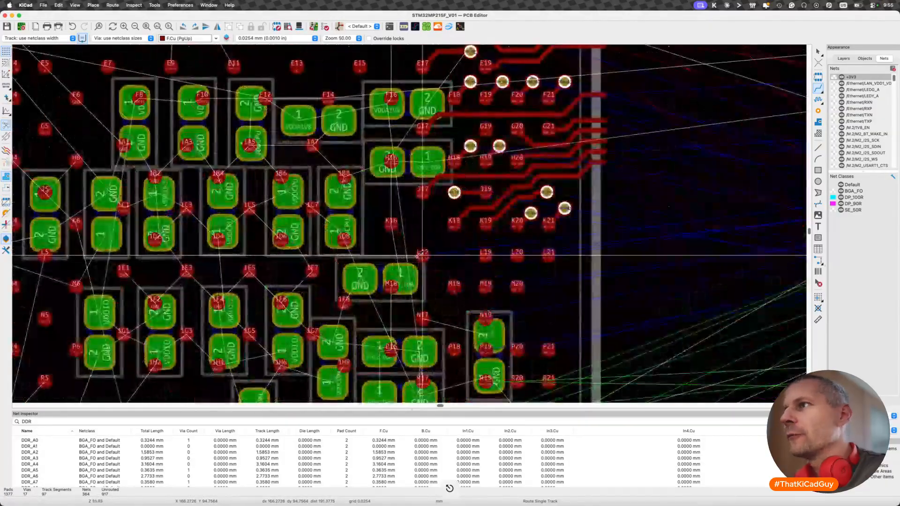
- Route DDR_A8 on F.Cu from pad L17 between the K and L rows, ending between columns 19 and 20
key("x")
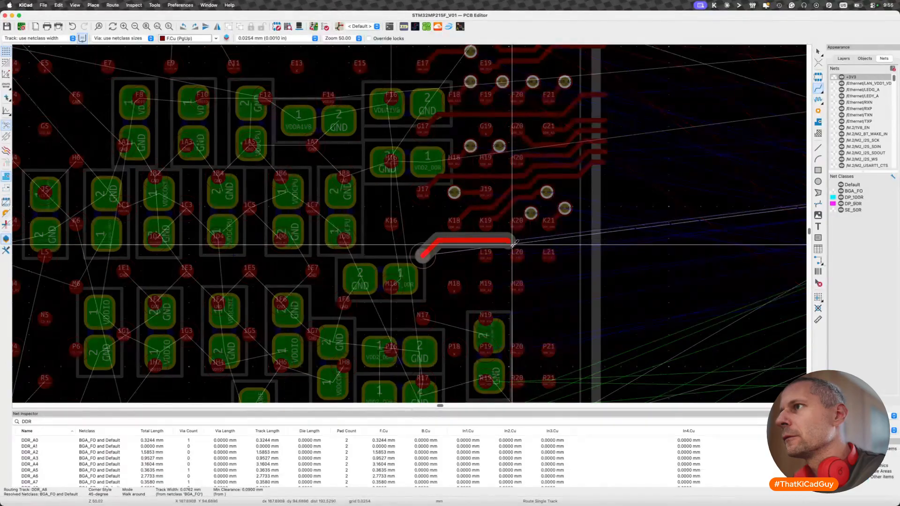
scroll(512, 243, "up", 4)
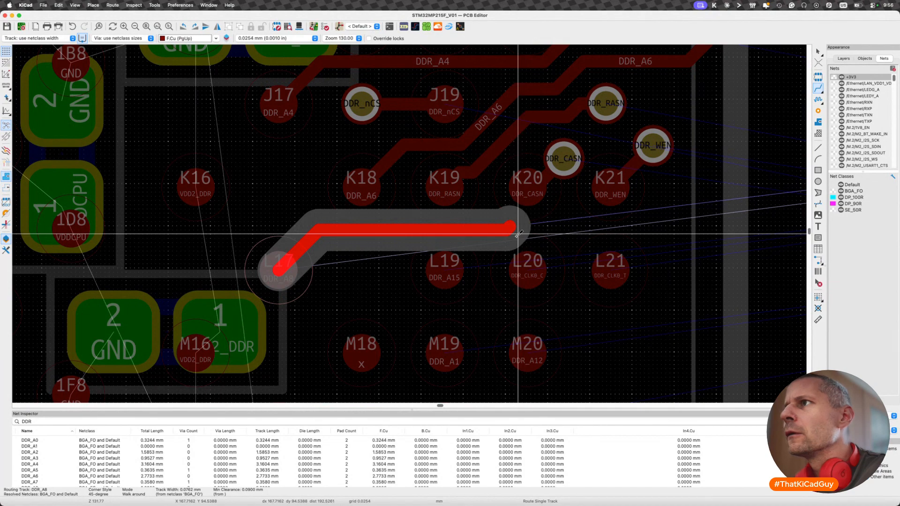
left_click(510, 229)
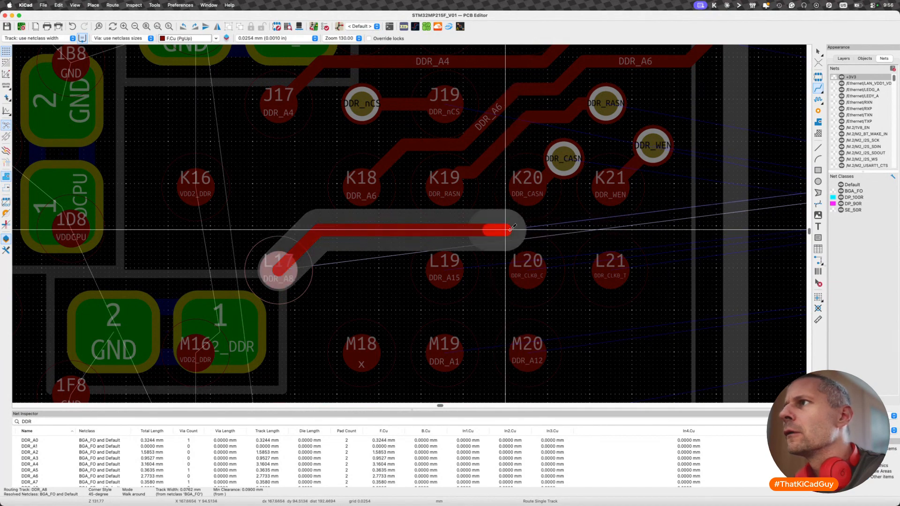
key("Escape")
key("Escape")
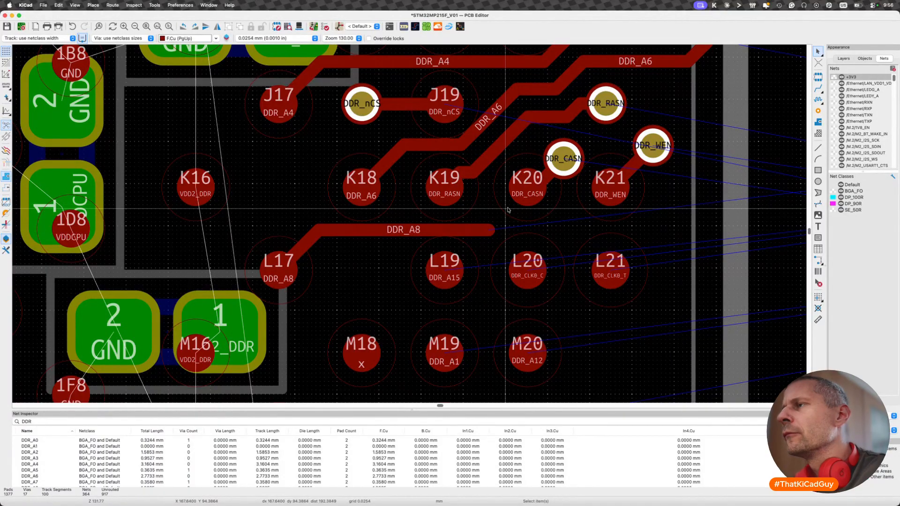
- Try to extend DDR_A8 past pad K20 and to shift the DDR_CASN via closer to its pad
key("x")
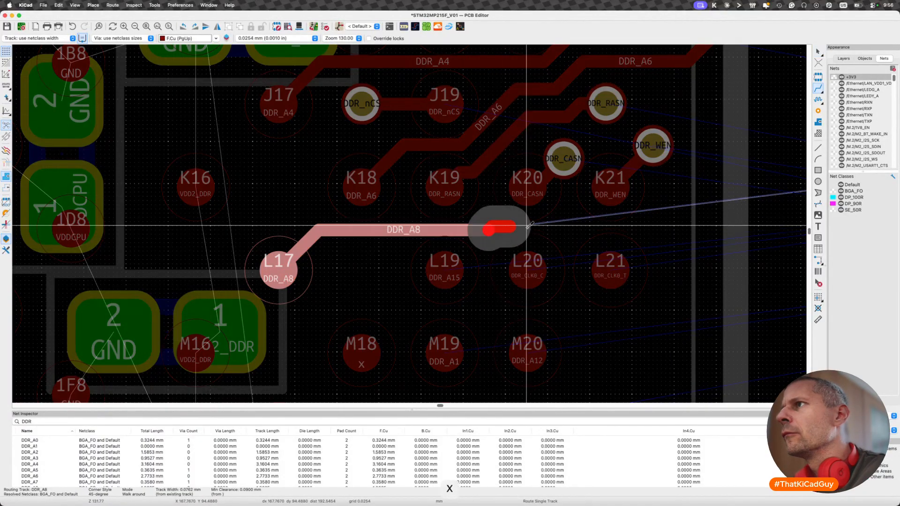
key("Escape")
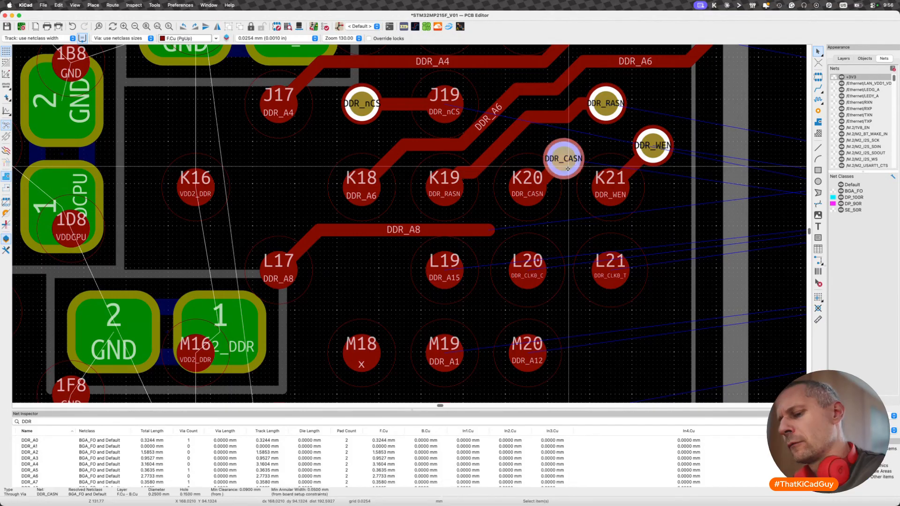
key("d")
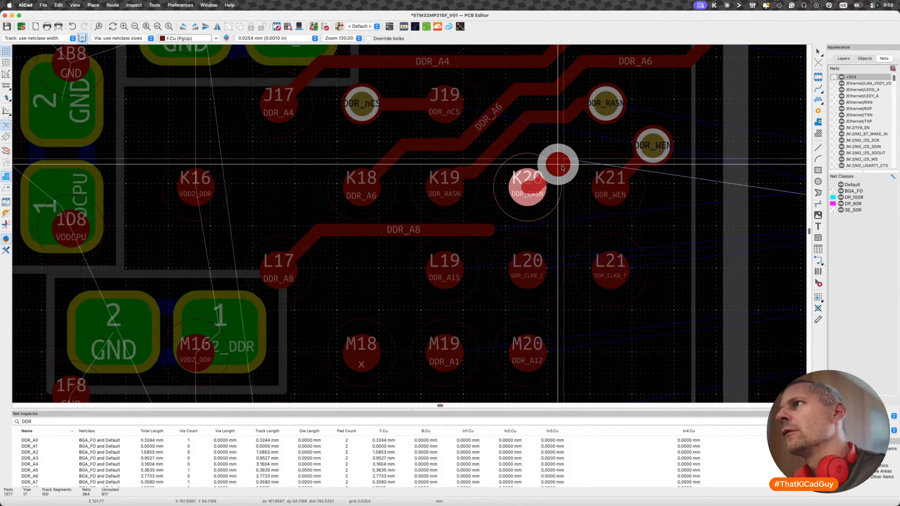
key("Escape")
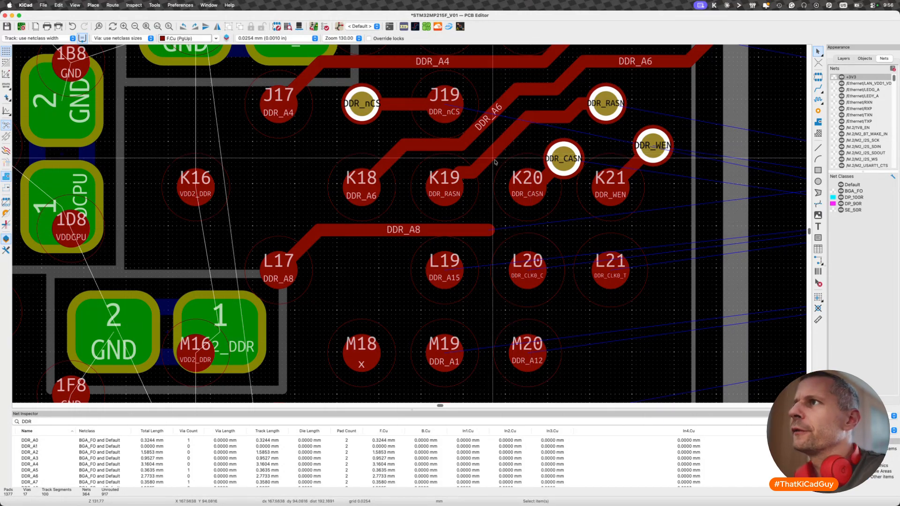
- Drag the horizontal part of DDR_A8 slightly up between the K and L rows and delete the short leftover piece at its end
left_click(452, 228)
key("d")
key("Escape")
left_click(489, 230)
key("BackSpace")
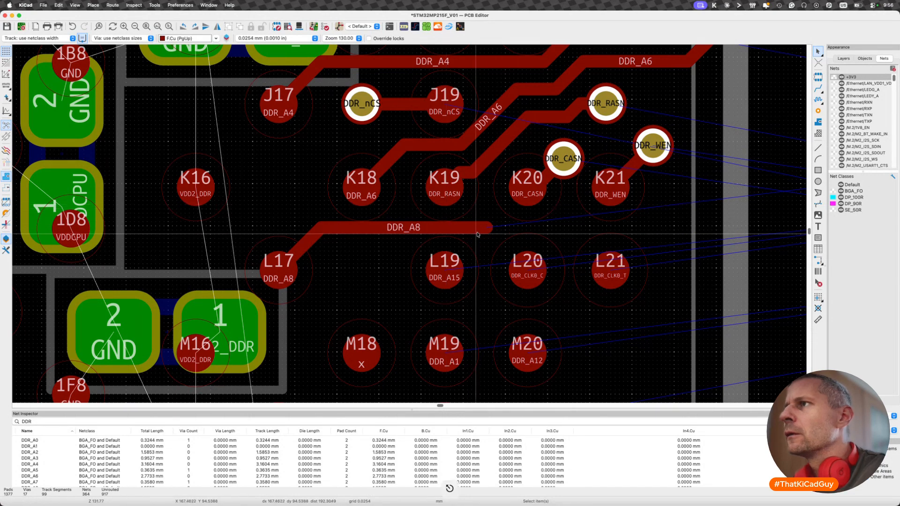
- Try to extend DDR_A8 between pads K20 and L20, and inspect the column 19 and 20 pads bordering the gap
key("x")
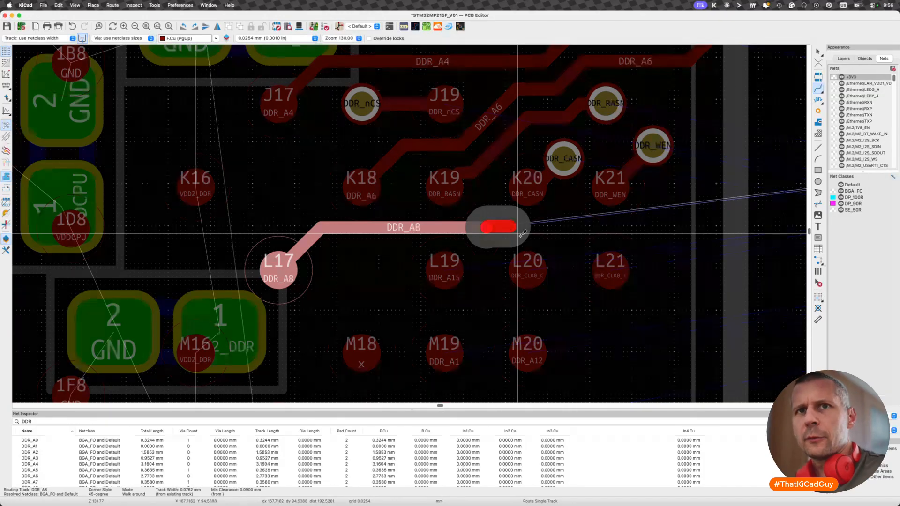
key("Escape")
key("Escape")
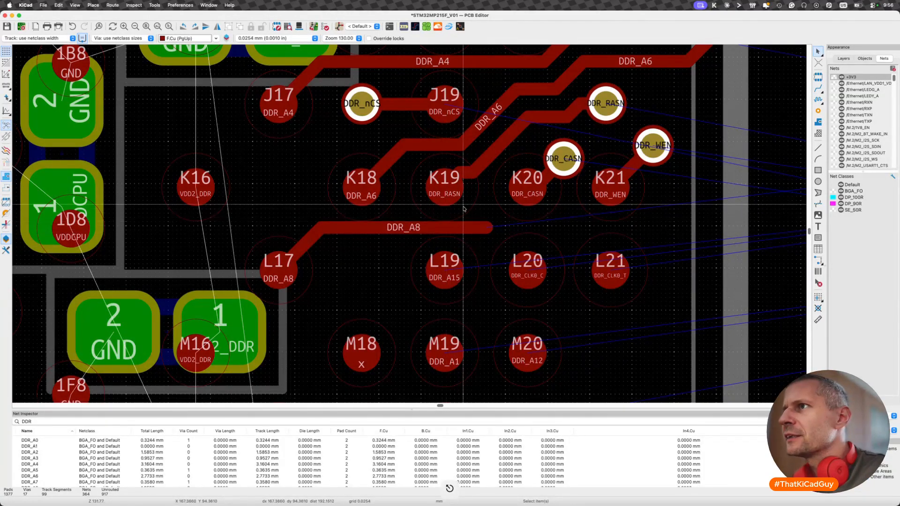
left_click(444, 189)
left_click(444, 270)
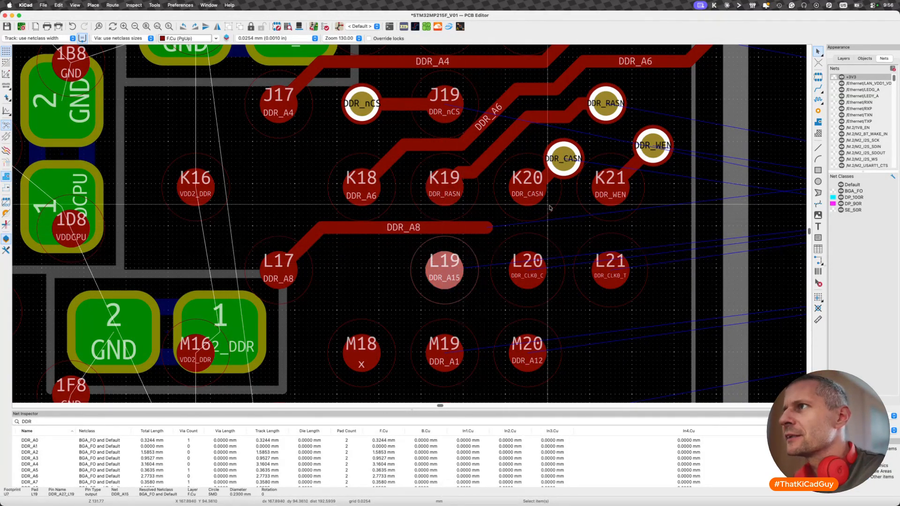
left_click(525, 199)
left_click(527, 269)
key("Escape")
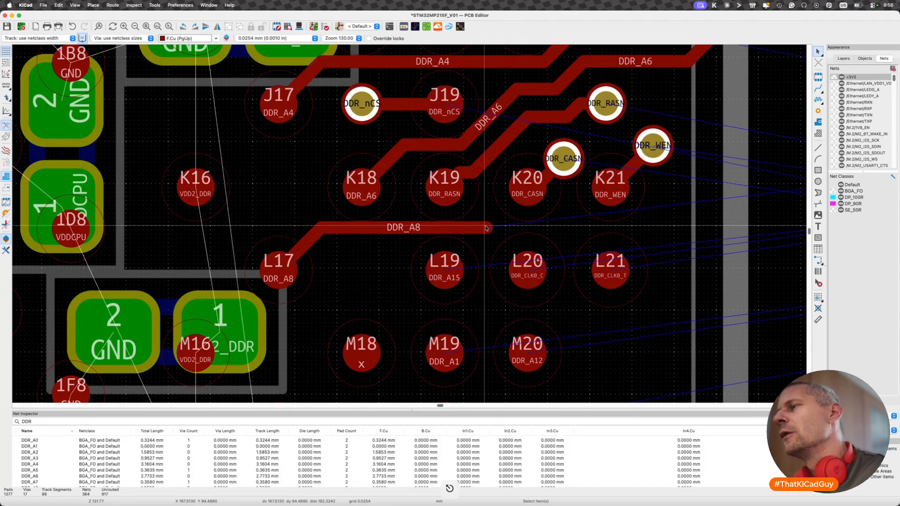
- Try extending DDR_A8 with the DDR_CASN via and track deleted, and undo that deletion
left_click(565, 159)
key("u")
key("BackSpace")
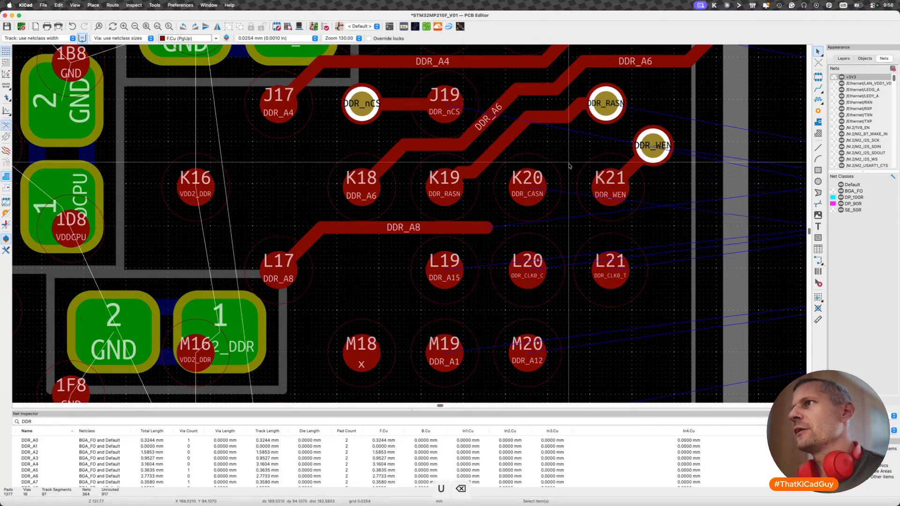
key("x")
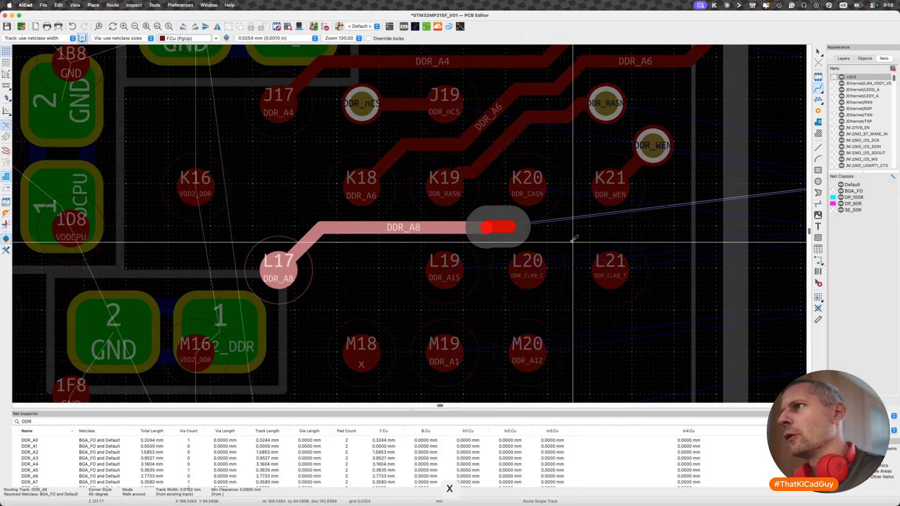
key("Escape")
key("super+z")
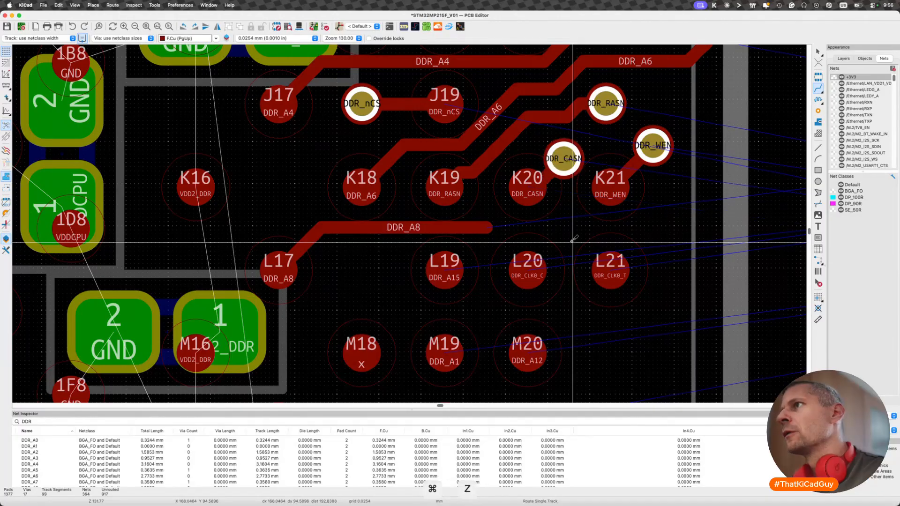
key("Escape")
- Delete the short leftover piece at the open end of the DDR_A8 track
key("BackSpace")
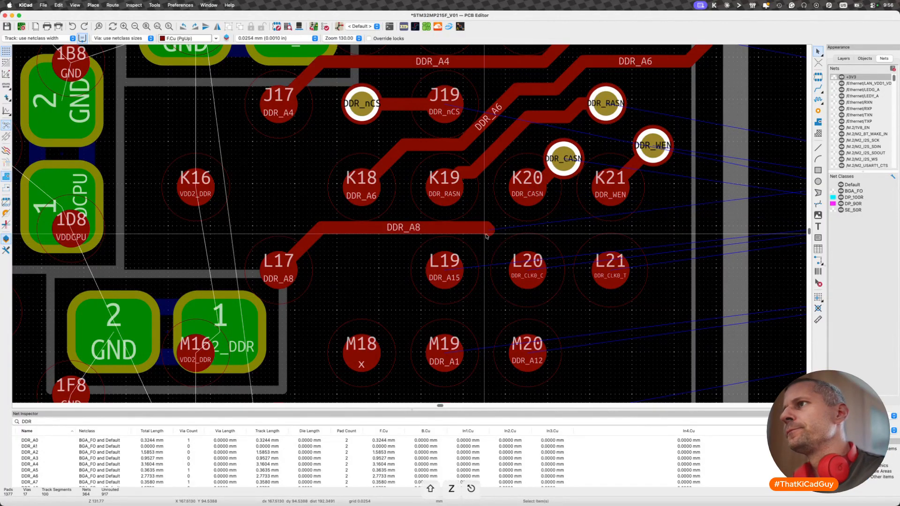
left_click(501, 247)
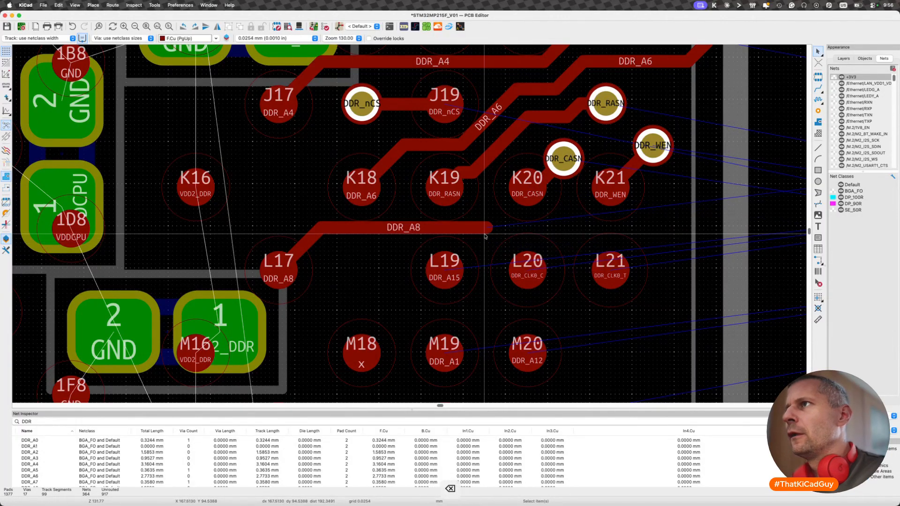
- Try extending DDR_A8 with the DDR_RASN track at pad K19 deleted, and undo that deletion
key("BackSpace")
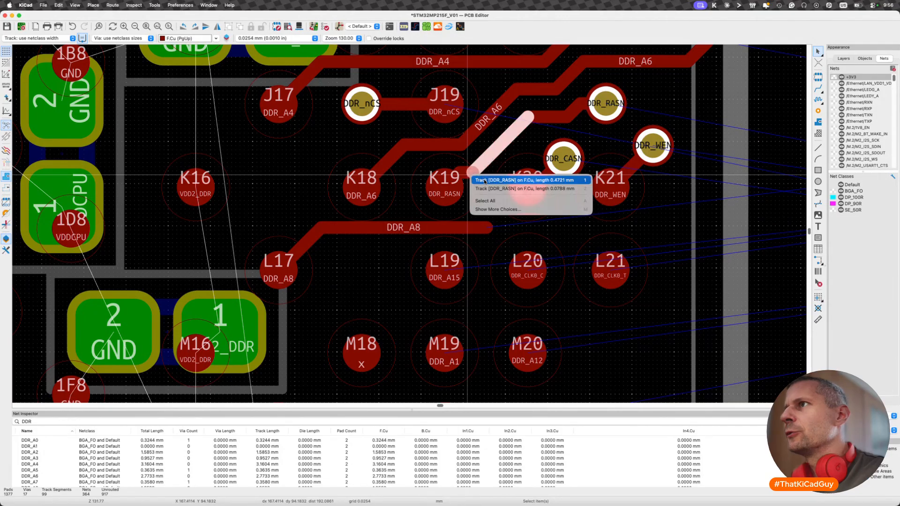
left_click(484, 181)
key("u")
key("BackSpace")
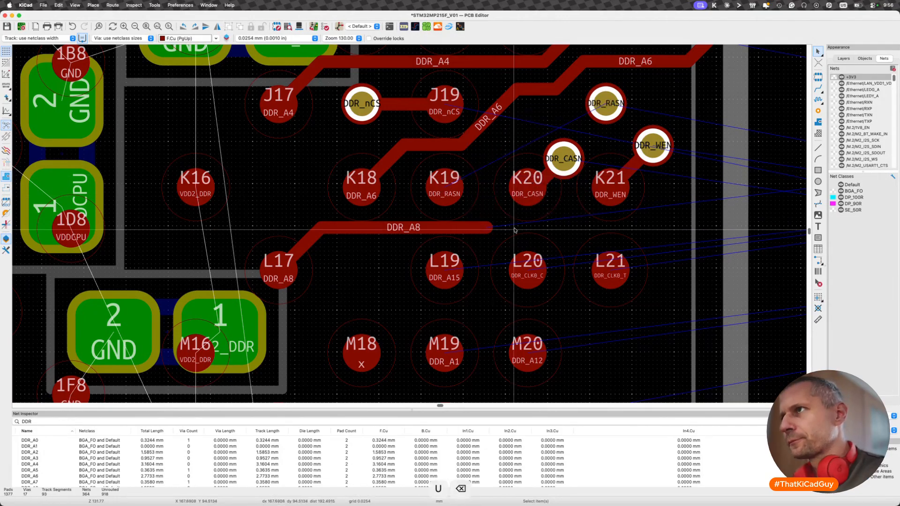
key("x")
key("Escape")
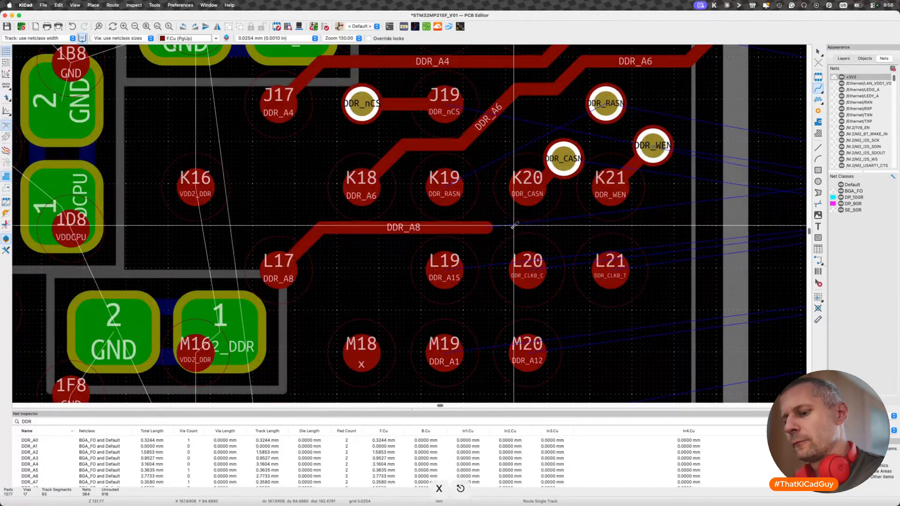
key("super+z")
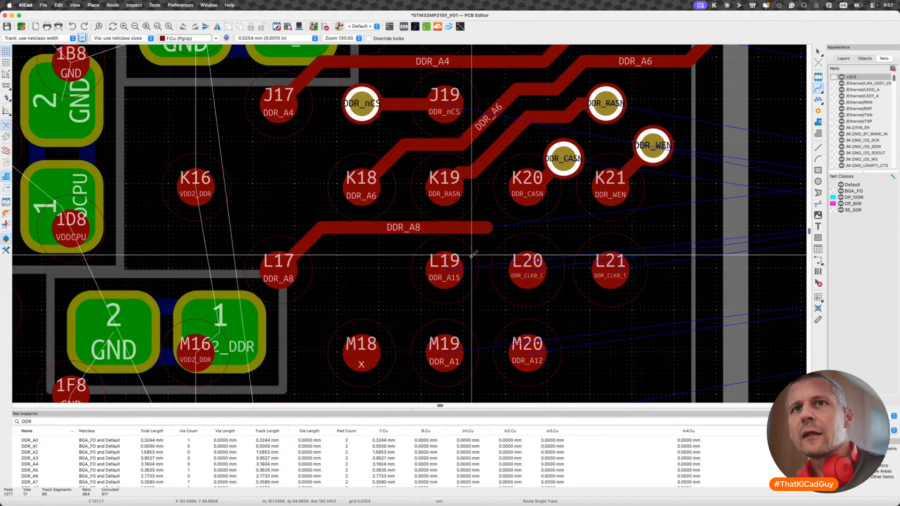
- Delete the whole DDR_A8 track running from pad L17 between the K and L rows
key("Escape")
left_click(477, 229)
key("u")
key("BackSpace")
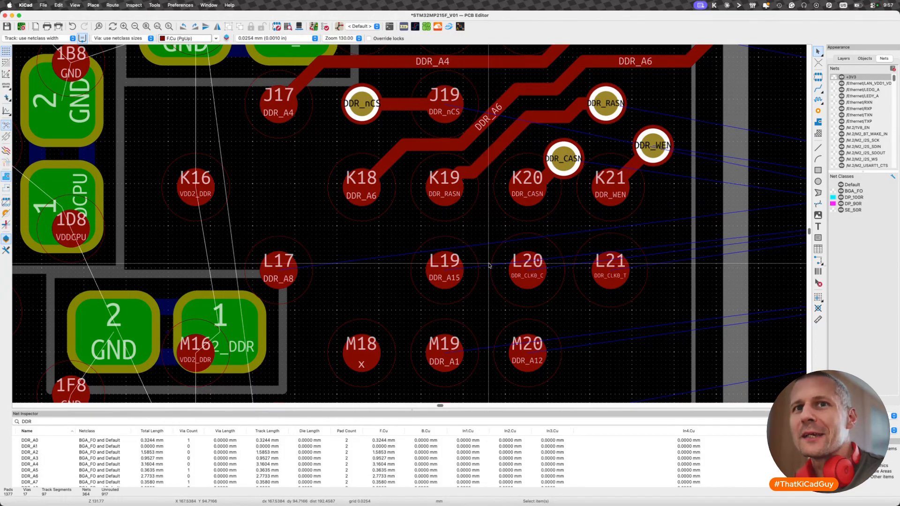
- Try to route DDR_A8 from pad L17 between the L and M rows
key("x")
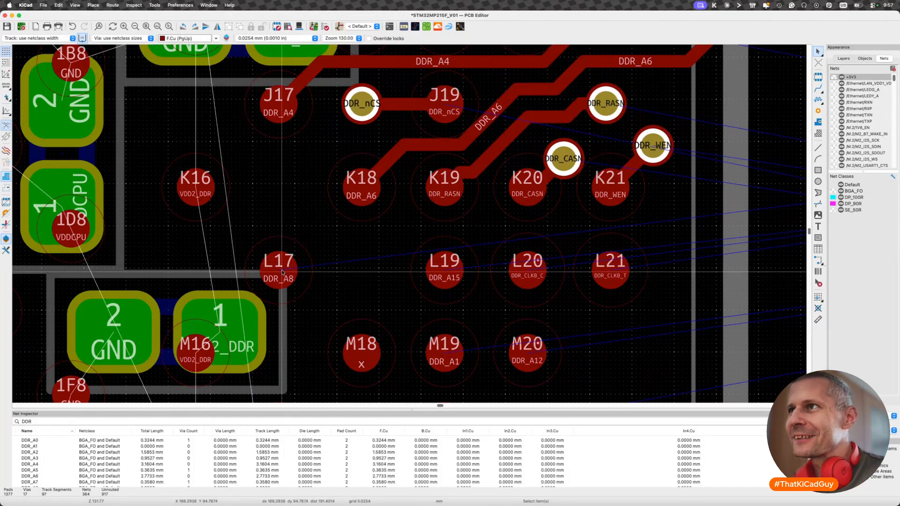
key("x")
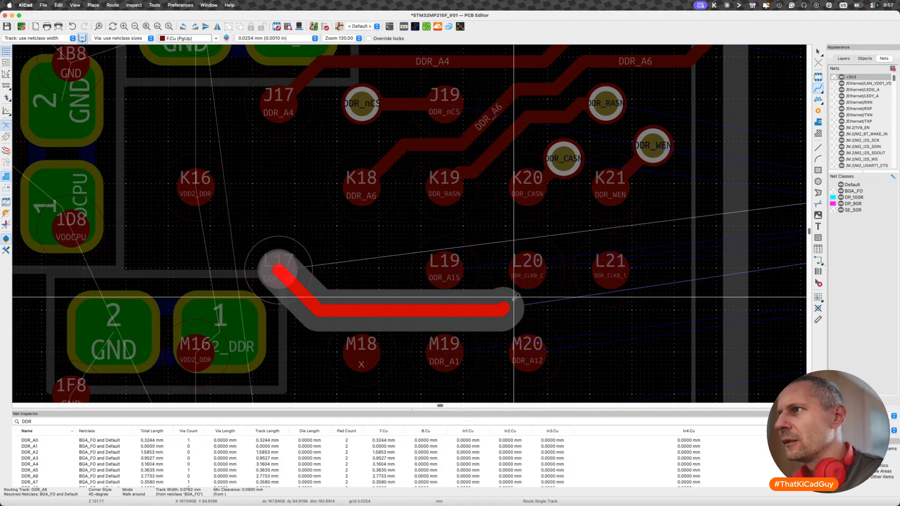
key("Escape")
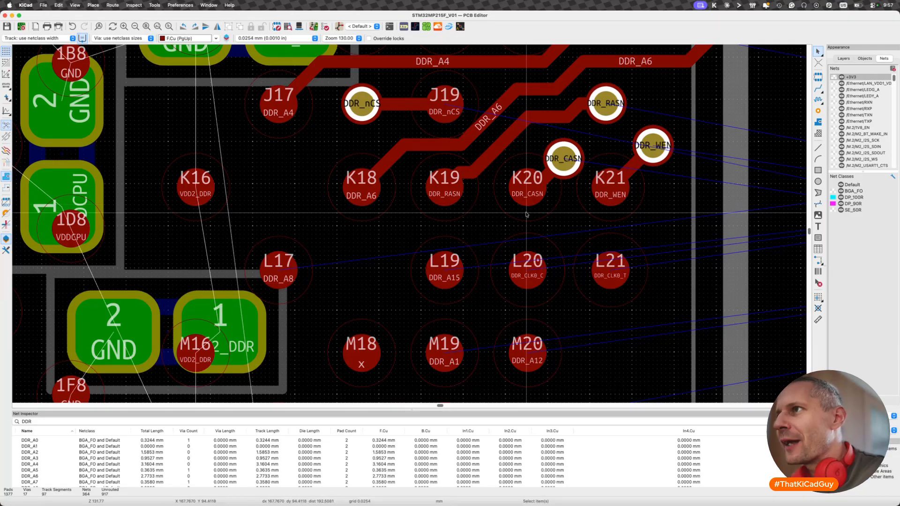
- Examine the DDR_CLK0_C and DDR_CLK0_T pads L20 and L21, including their net class and the surrounding routing space
scroll(522, 250, "up", 2)
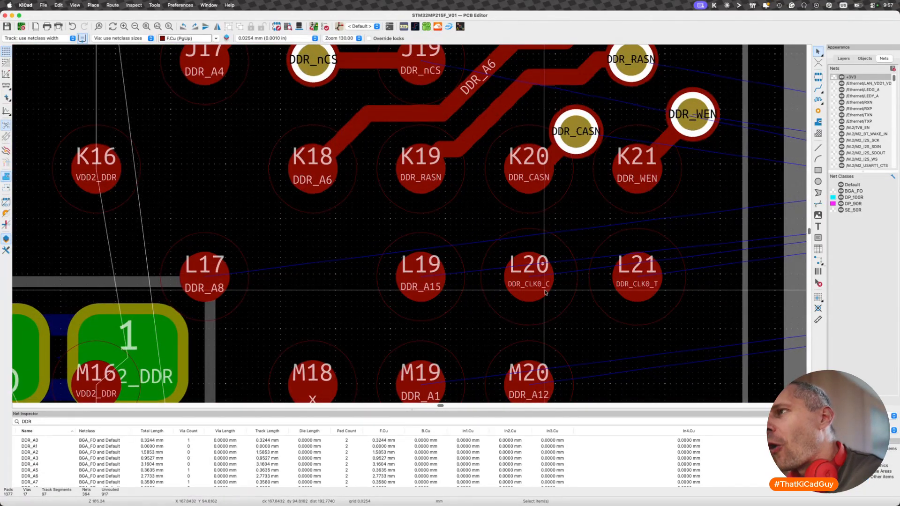
scroll(545, 292, "down", 5)
scroll(543, 295, "right", 3)
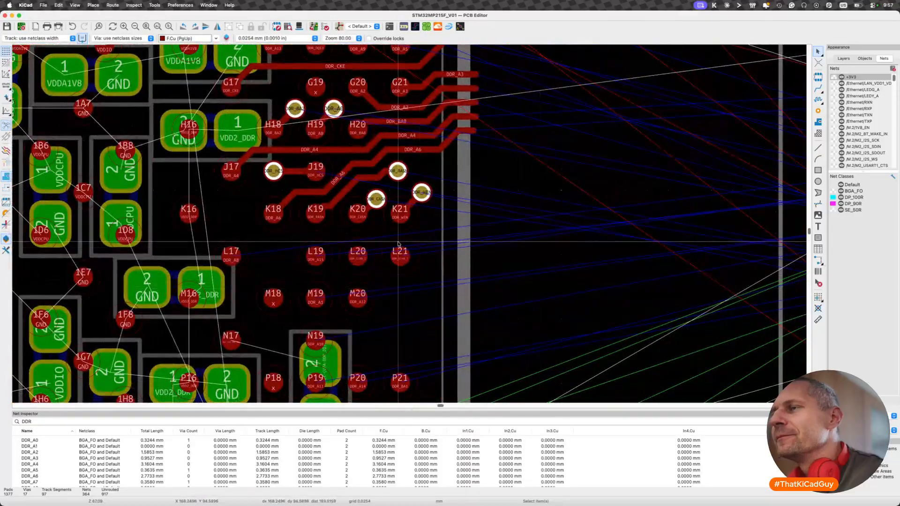
scroll(357, 253, "up", 7)
left_click(386, 262)
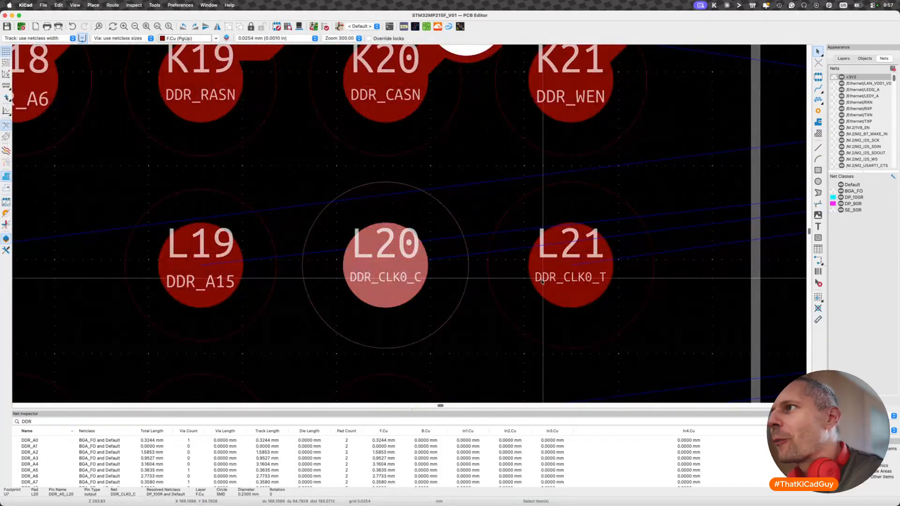
left_click(543, 281)
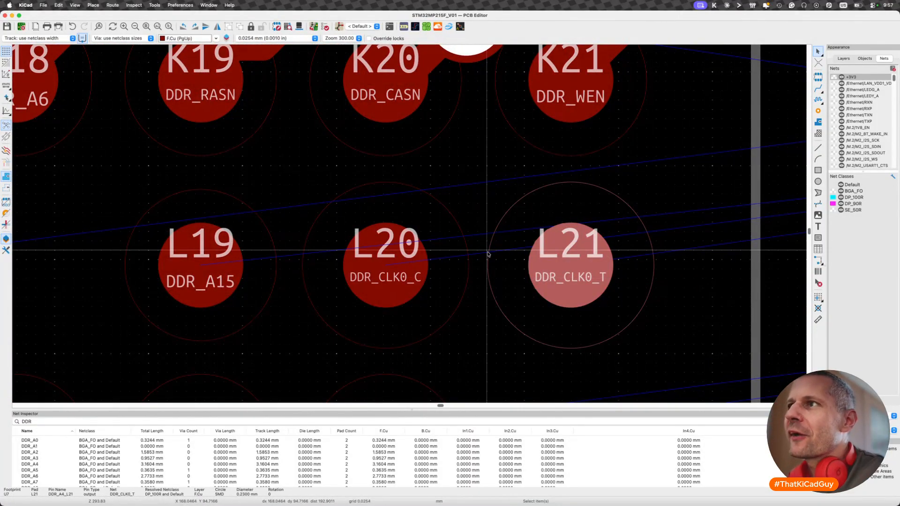
scroll(488, 254, "down", 7)
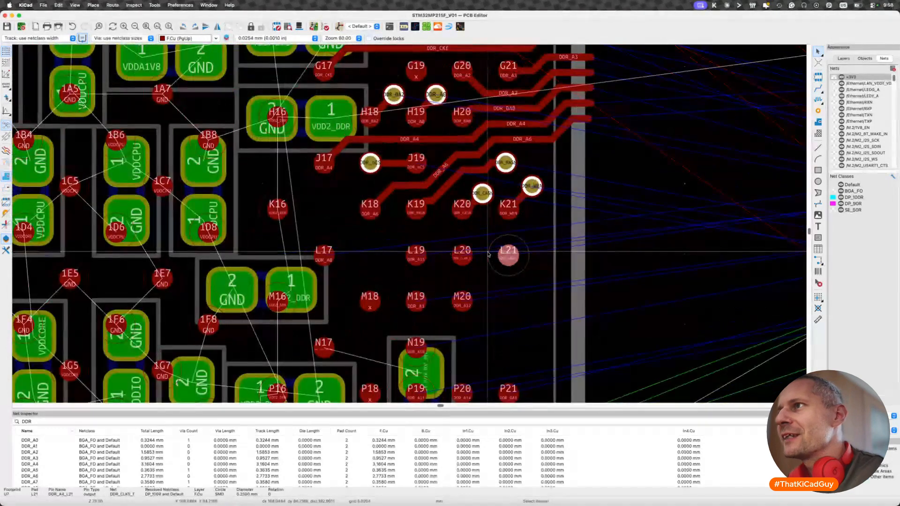
key("Escape")
scroll(466, 265, "up", 3)
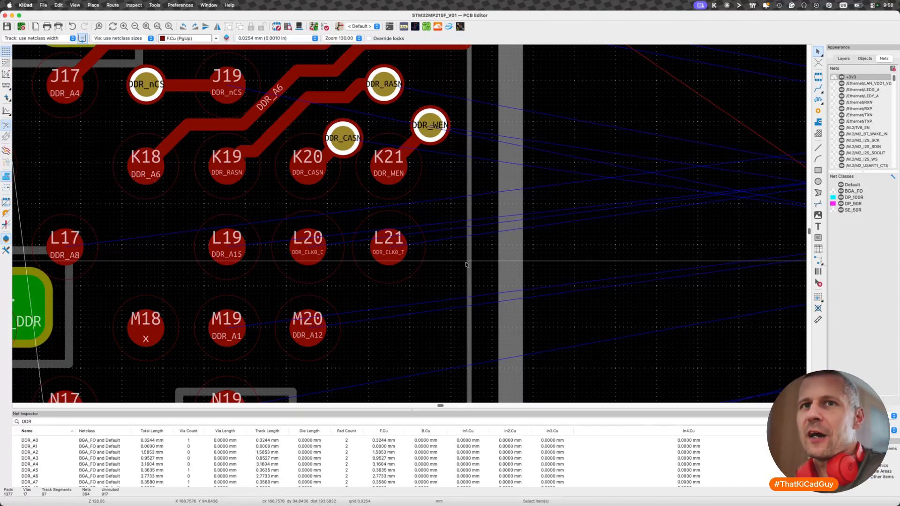
- Open the net class settings in Board Setup and set the DP_100R clearance to 0.09 mm
left_click(43, 5)
left_click(42, 100)
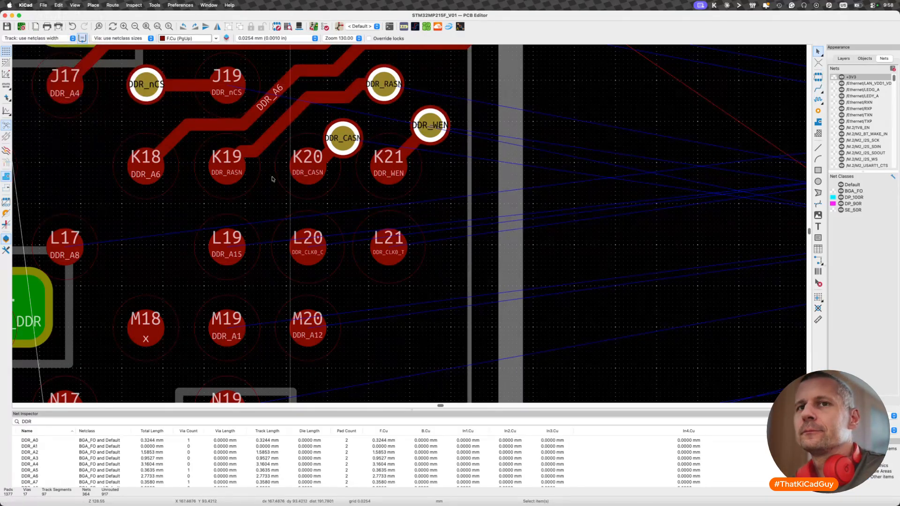
scroll(610, 209, "right", 5)
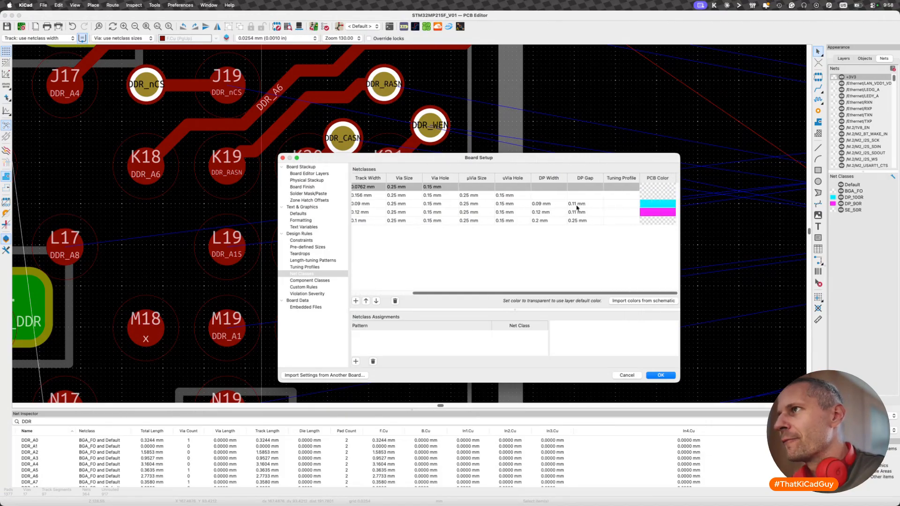
scroll(576, 207, "left", 5)
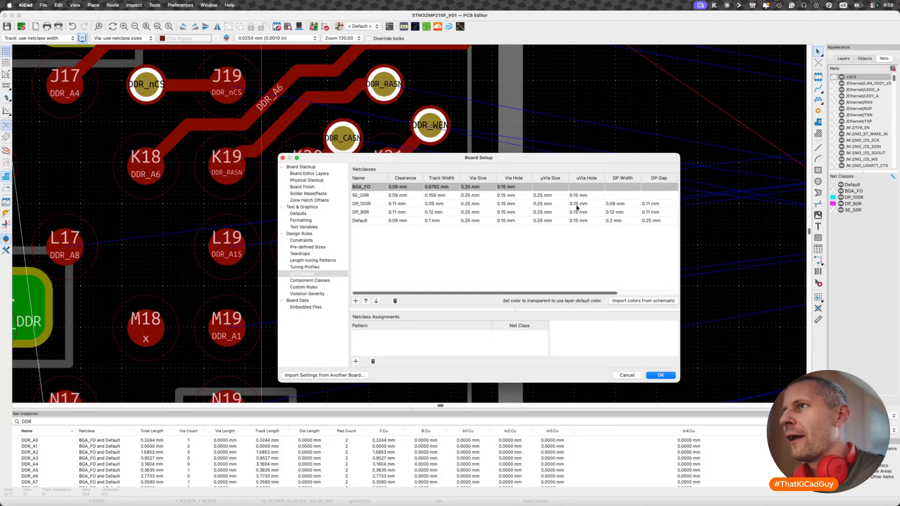
left_click(403, 206)
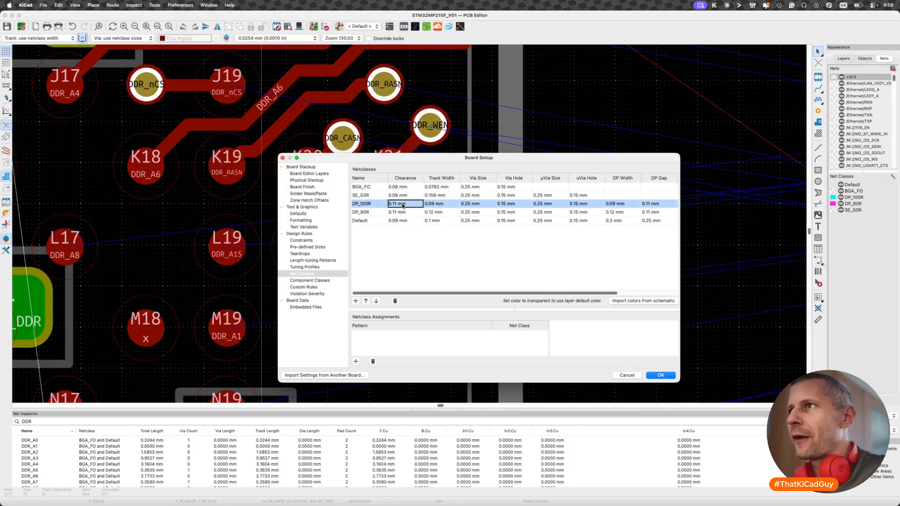
left_click(403, 206)
key("BackSpace")
type("09")
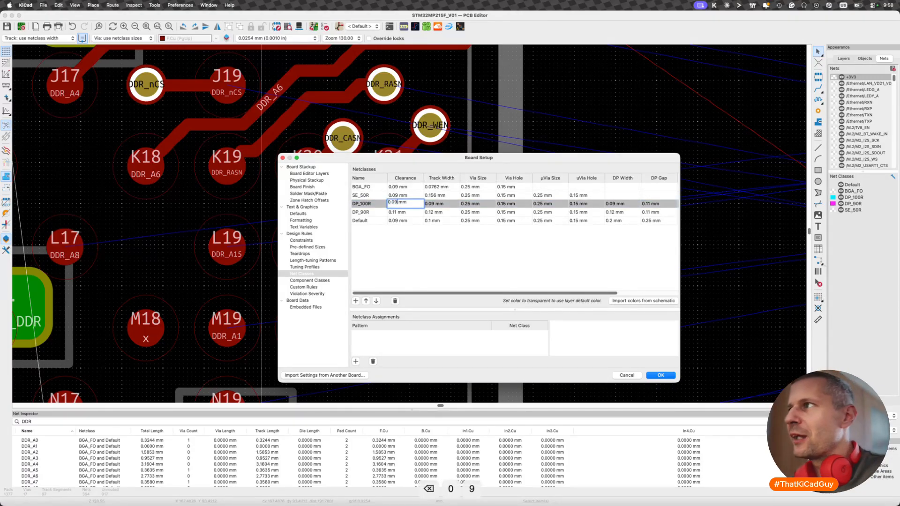
- Set the DP_90R clearance to 0.09 mm, accept the board settings and save the board
left_click(396, 212)
left_click(396, 212)
key("BackSpace")
key("BackSpace")
type("09")
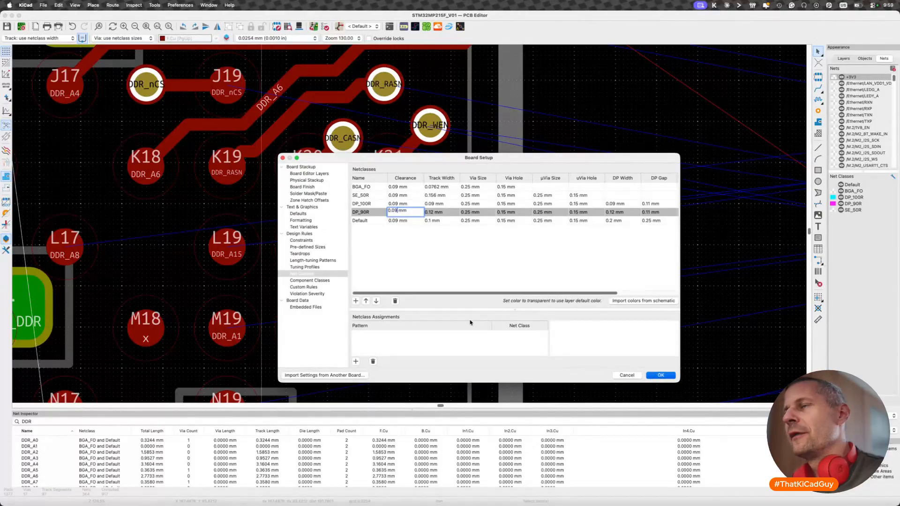
key("Return")
key("super+s")
- Try to start a differential pair route from the DDR_CLK0 pads, leave the command and save the board
scroll(342, 313, "left", 3)
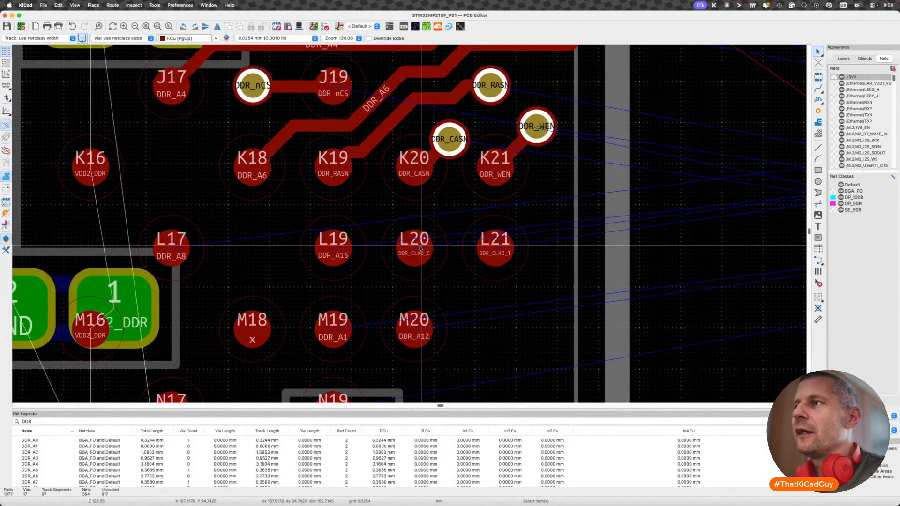
key("6")
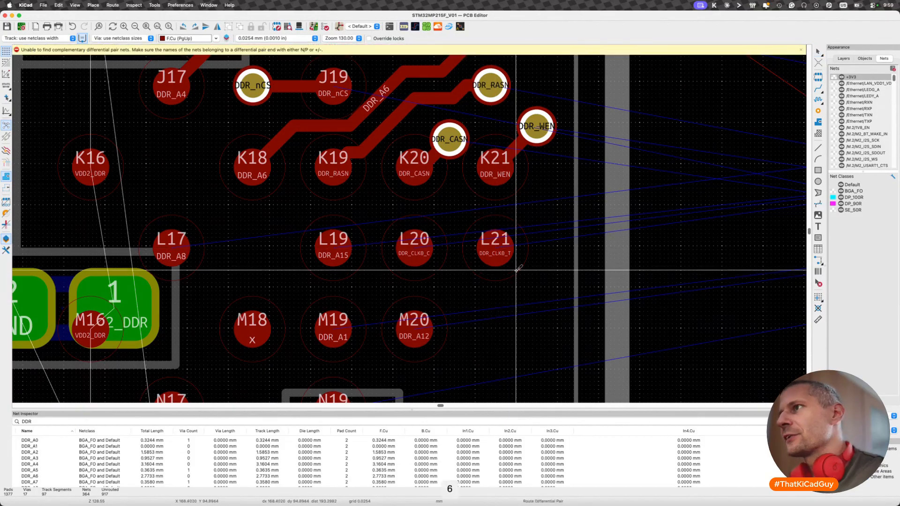
key("Escape")
key("super+s")
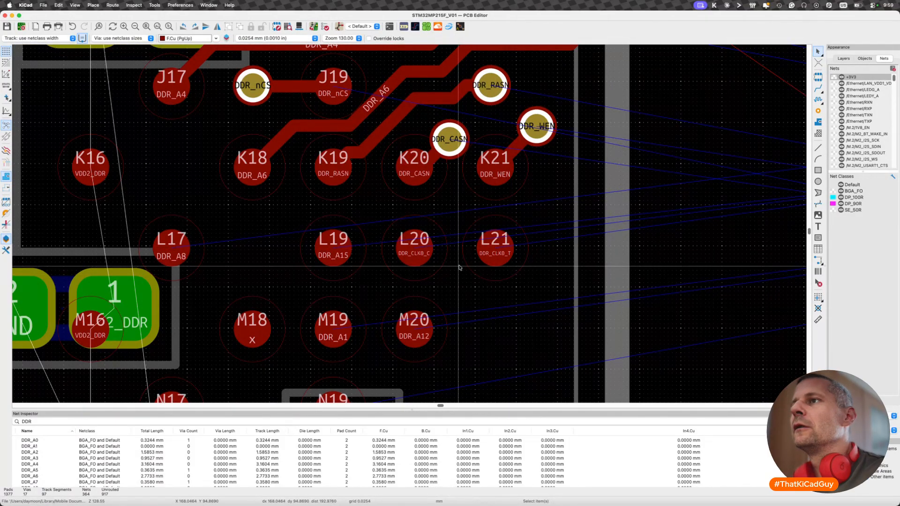
- Switch to the Schematic Editor and open the DDR sheet at the DDR_CLK0_T and DDR_CLK0_C labels
left_click(443, 261)
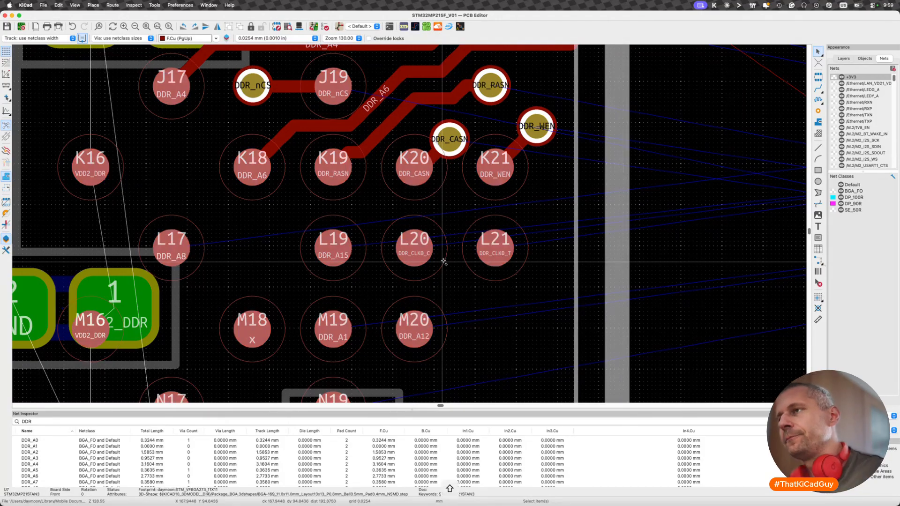
key("super+shift+grave")
key("alt+BackSpace")
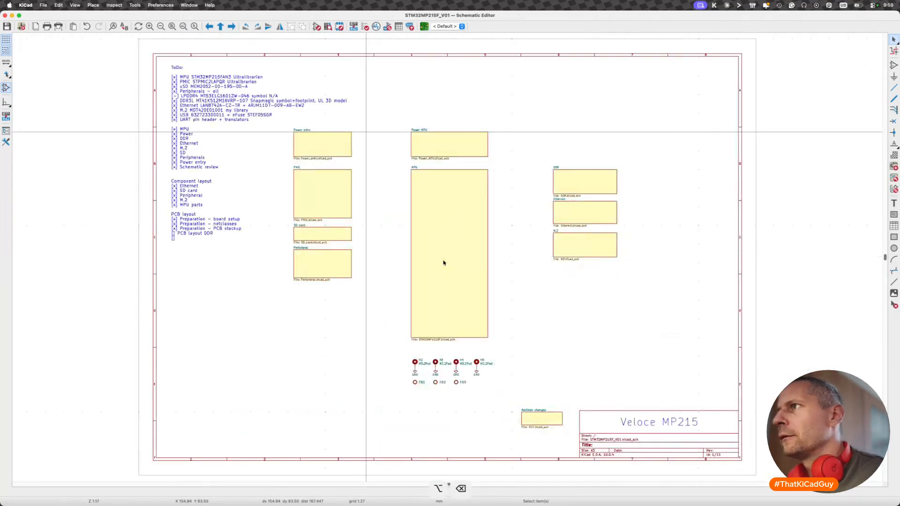
double_click(562, 180)
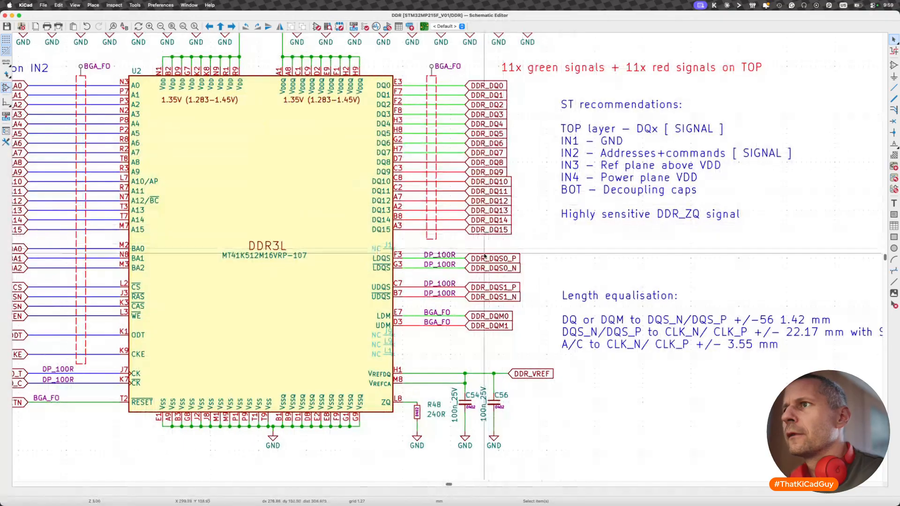
middle_click_drag(151, 335, 360, 304)
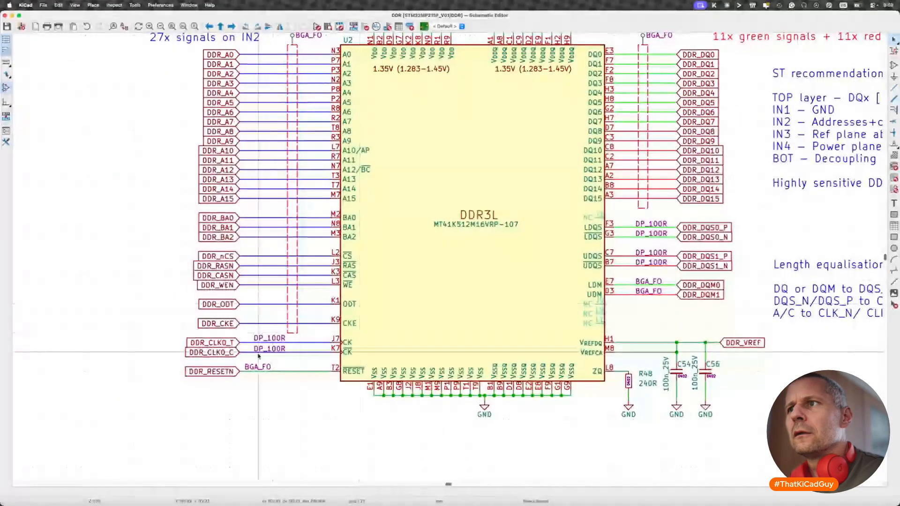
scroll(207, 361, "up", 2)
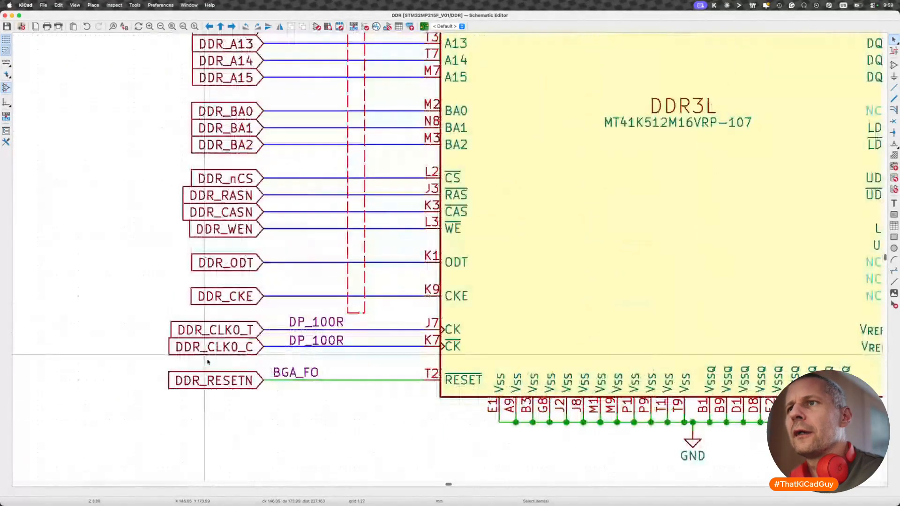
scroll(208, 361, "up", 1)
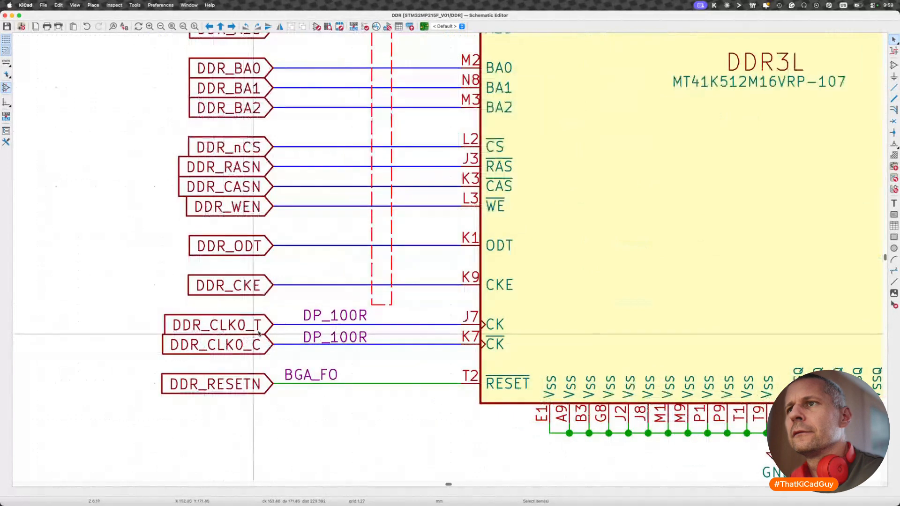
- Copy the net name DDR_CLK0_T from its global label's properties and leave the label unchanged
left_click(258, 330)
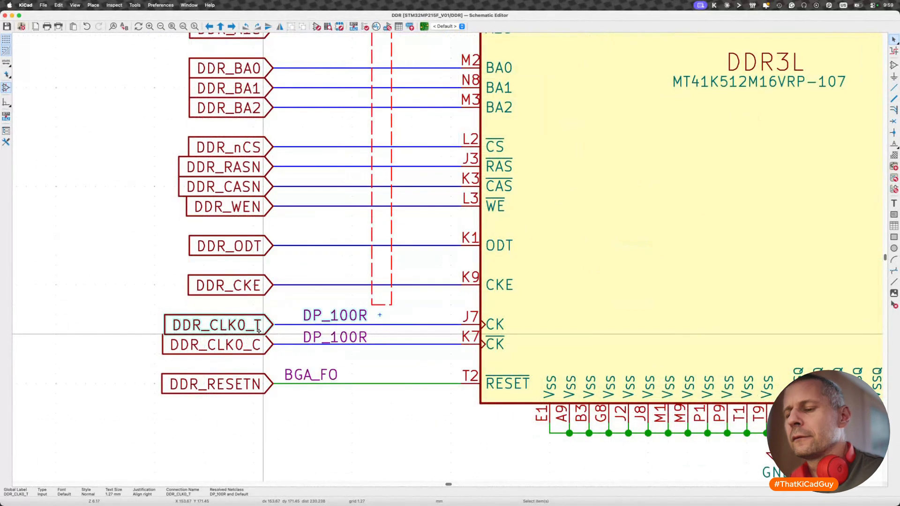
key("e")
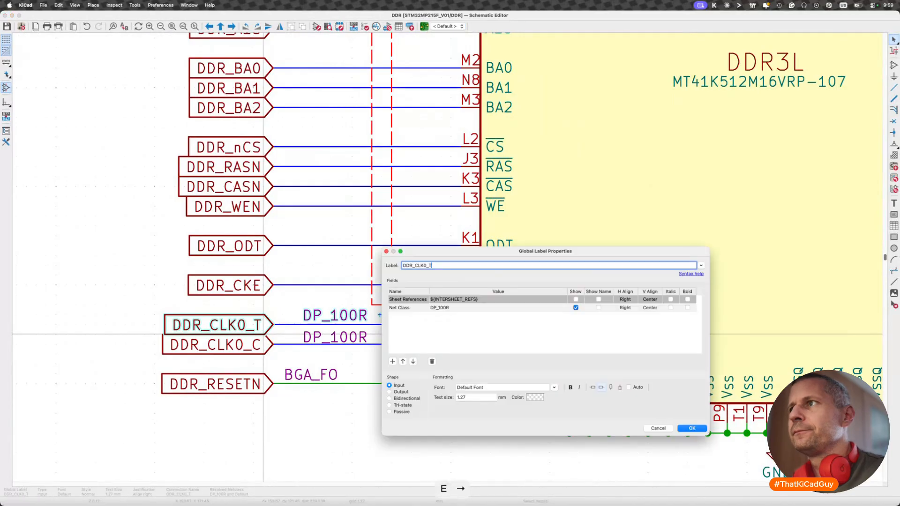
key("Escape")
key("e")
key("super+c")
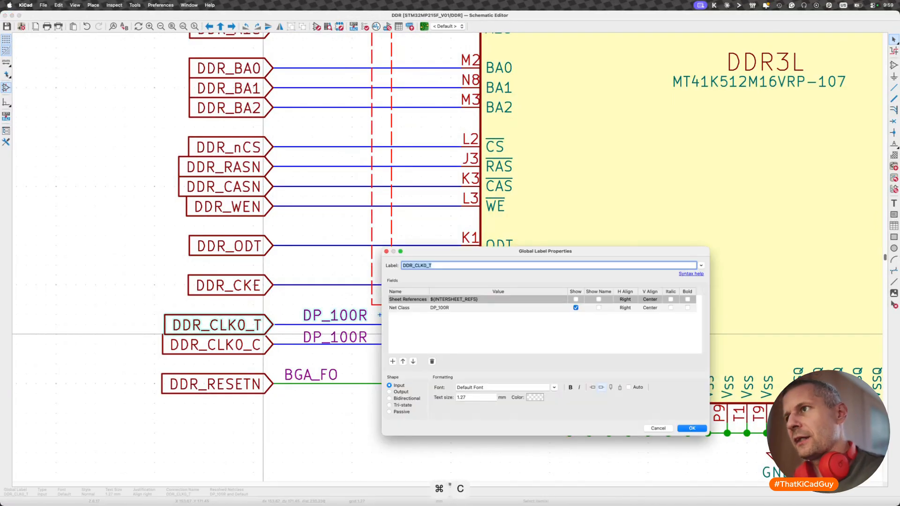
key("Escape")
- Replace all DDR_CLK0_T with DDR_CLK0_P throughout the schematic, with the current-sheet-only and current-selection-only limits turned off
key("super+alt+f")
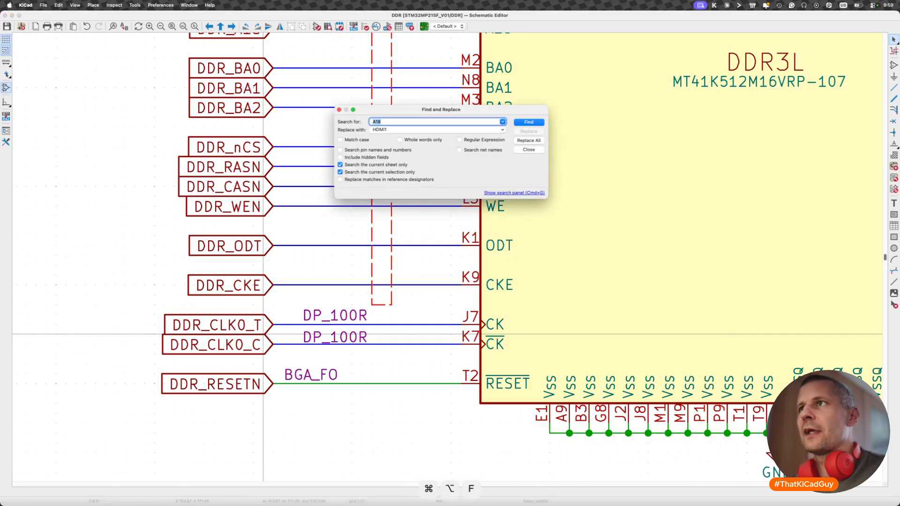
key("Tab")
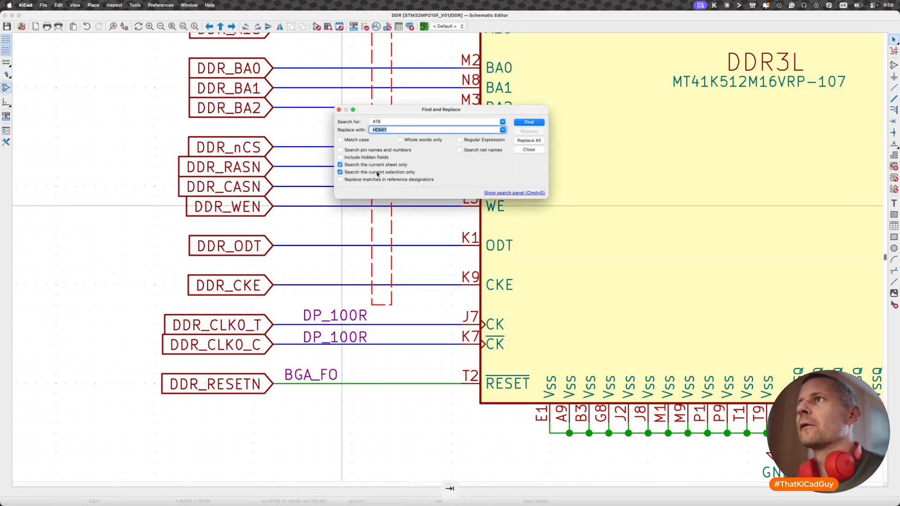
key("shift+Tab")
key("super+v")
key("Tab")
key("super+v")
key("BackSpace")
type("P")
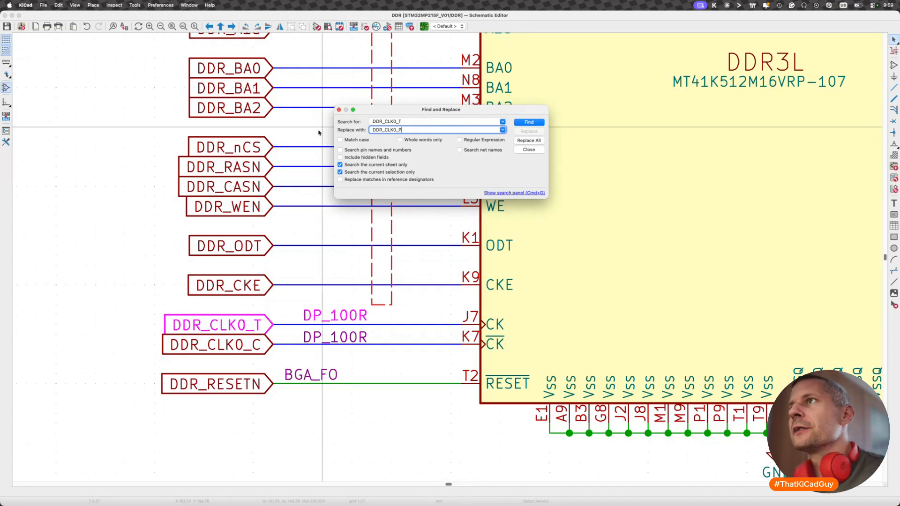
left_click(372, 166)
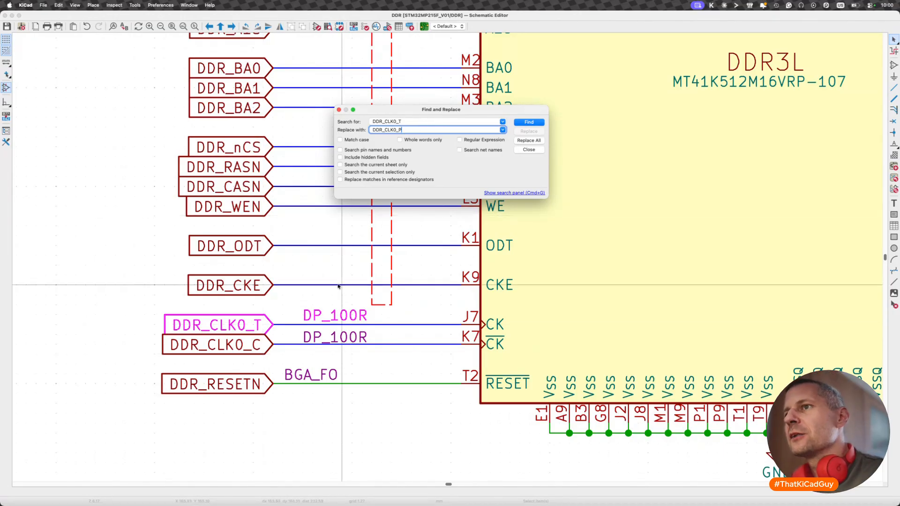
left_click(530, 141)
left_click(529, 150)
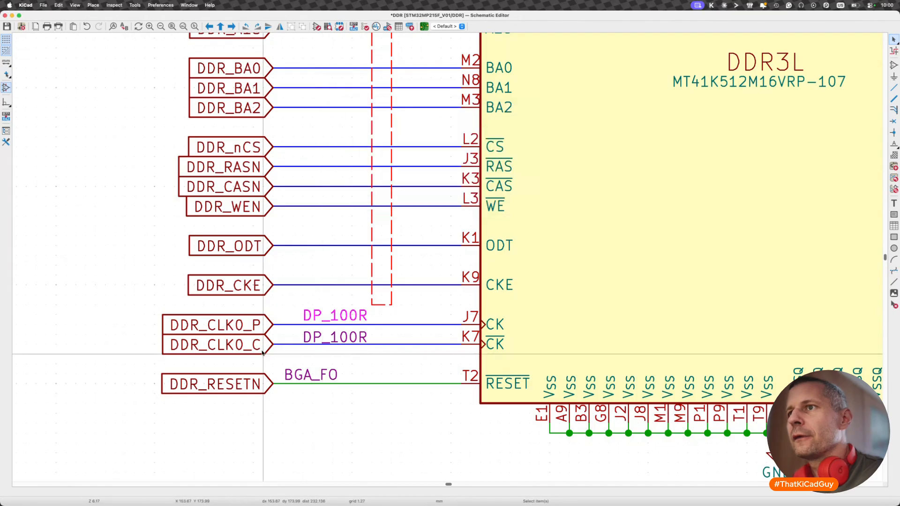
- Replace all DDR_CLK0_C with DDR_CLK0_N throughout the schematic, starting from the DDR_CLK0_C label, and close the search
left_click(271, 333)
key("super+alt+f")
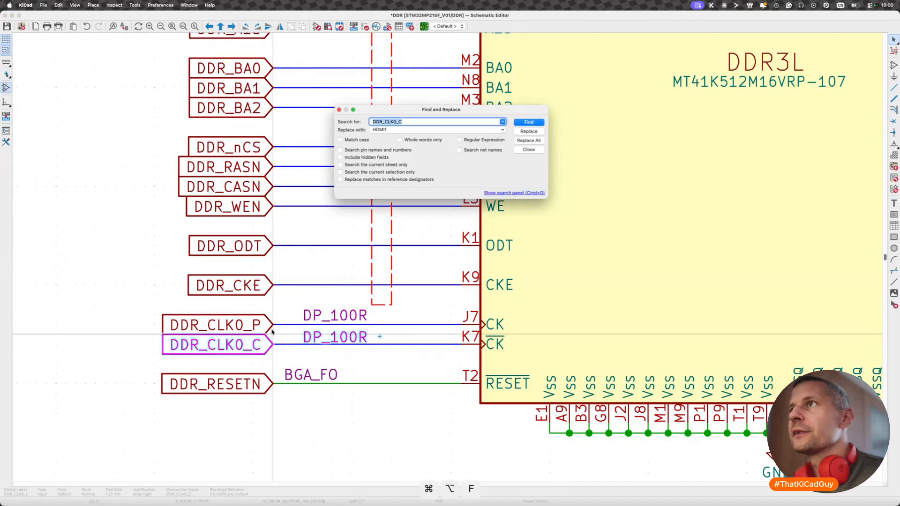
key("Tab")
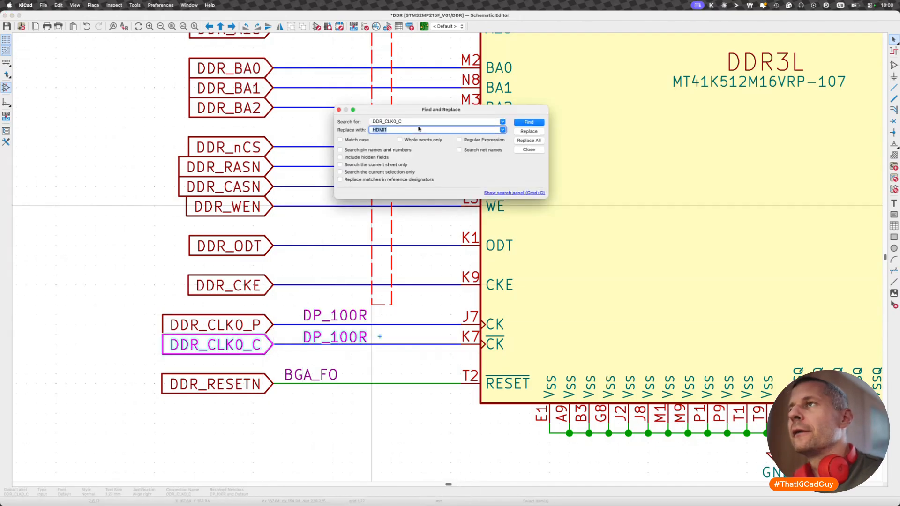
key("super+v")
key("BackSpace")
type("N")
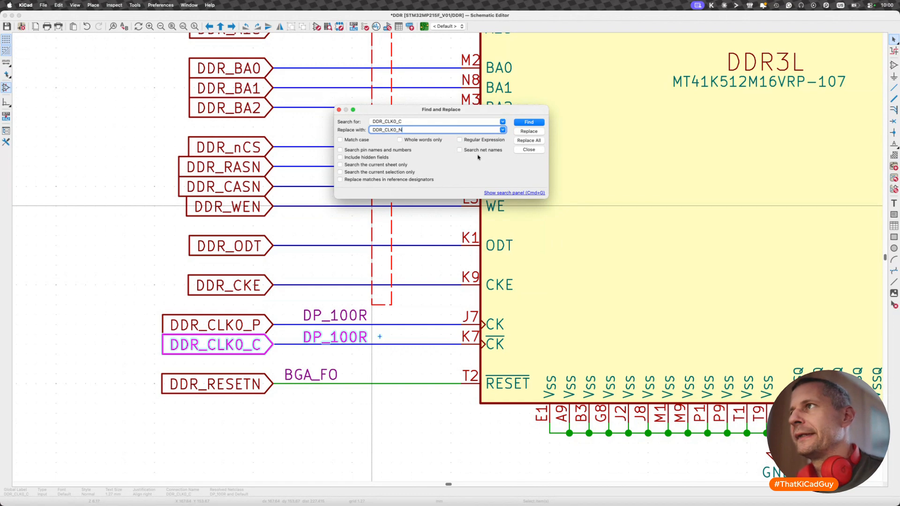
left_click(526, 141)
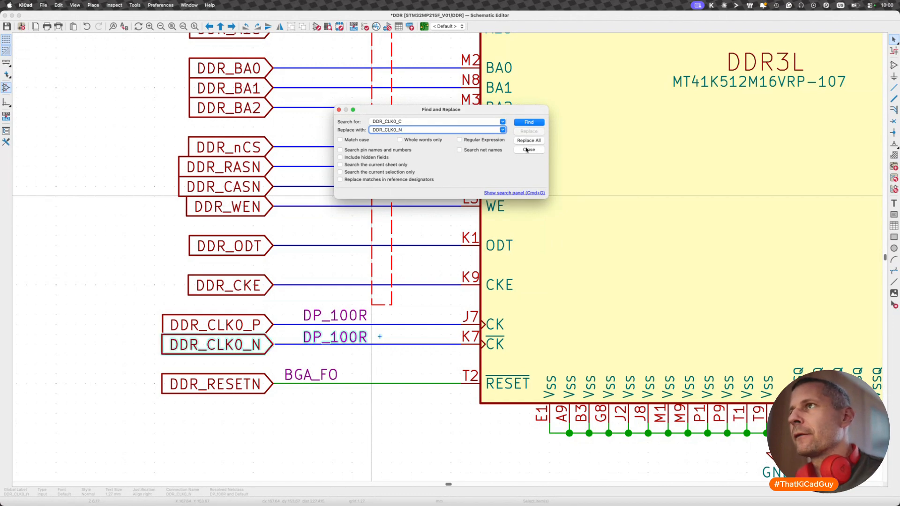
left_click(526, 150)
- Save the schematic and update the PCB from it with the renamed DDR clock nets
scroll(459, 238, "down", 3)
scroll(460, 238, "right", 5)
scroll(460, 237, "up", 1)
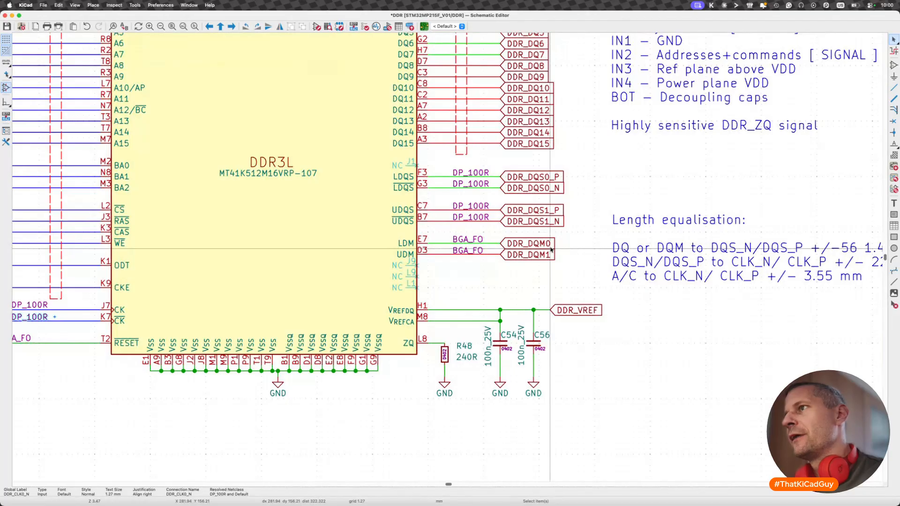
scroll(552, 231, "up", 1)
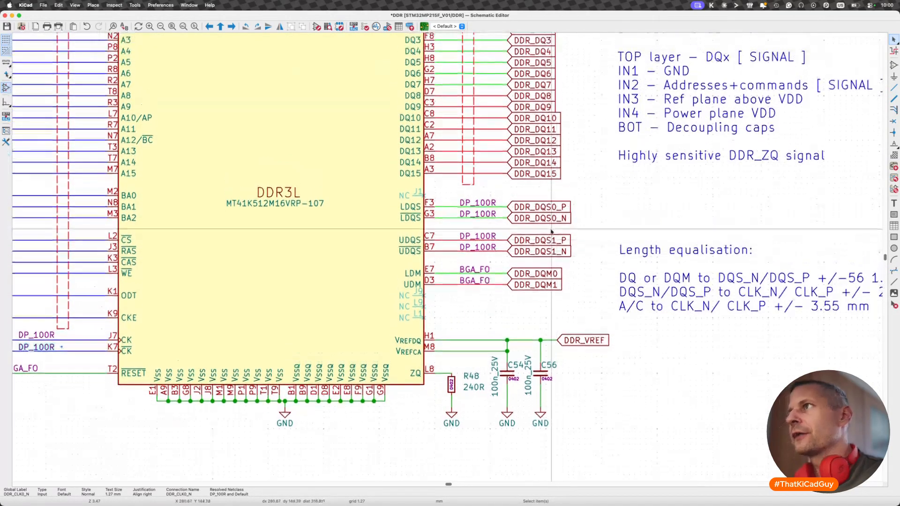
scroll(551, 230, "up", 1)
key("super+s")
key("F8")
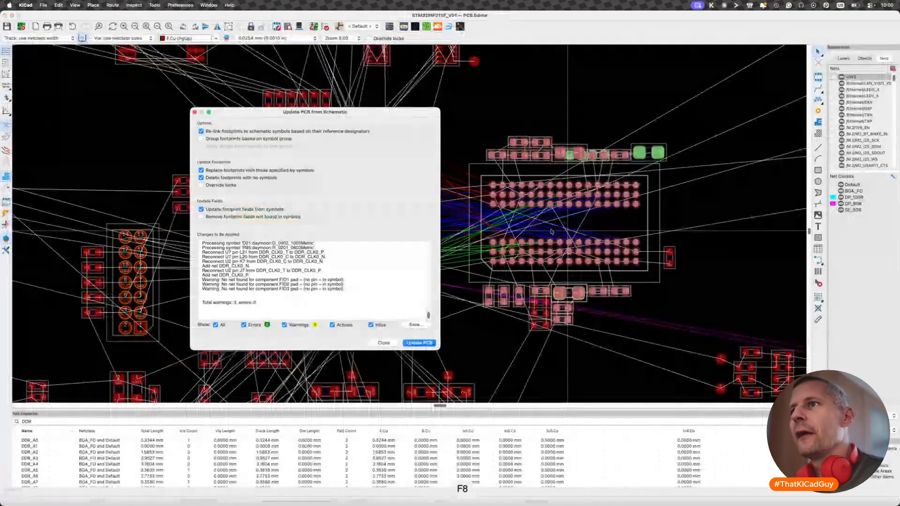
left_click(409, 345)
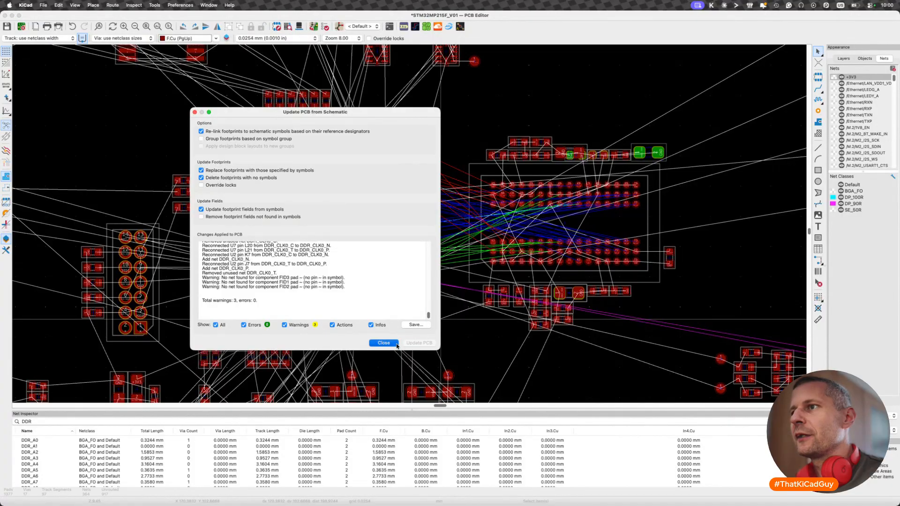
left_click(393, 344)
- Try to route the DDR_CLK0_P/DDR_CLK0_N differential pair out from processor pads L20 and L21
scroll(422, 201, "up", 5)
scroll(422, 206, "up", 4)
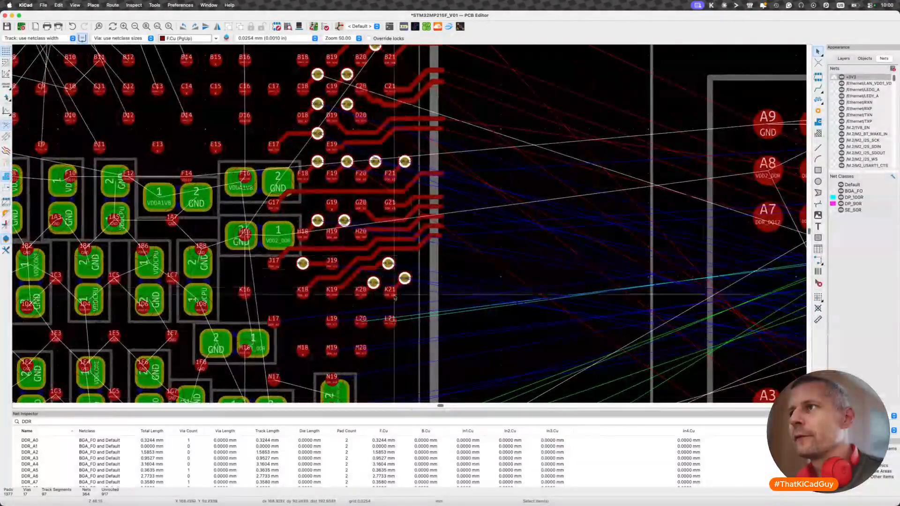
scroll(375, 310, "up", 5)
scroll(366, 322, "down", 4)
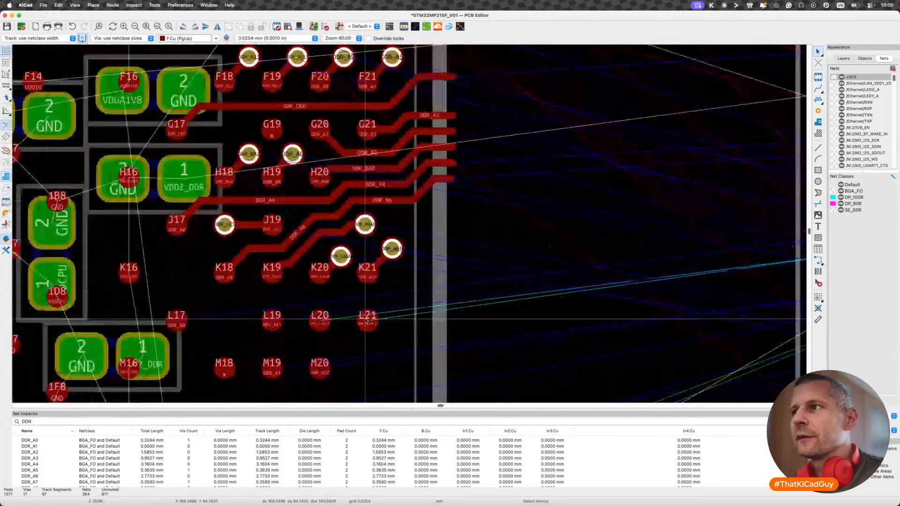
scroll(367, 321, "down", 3)
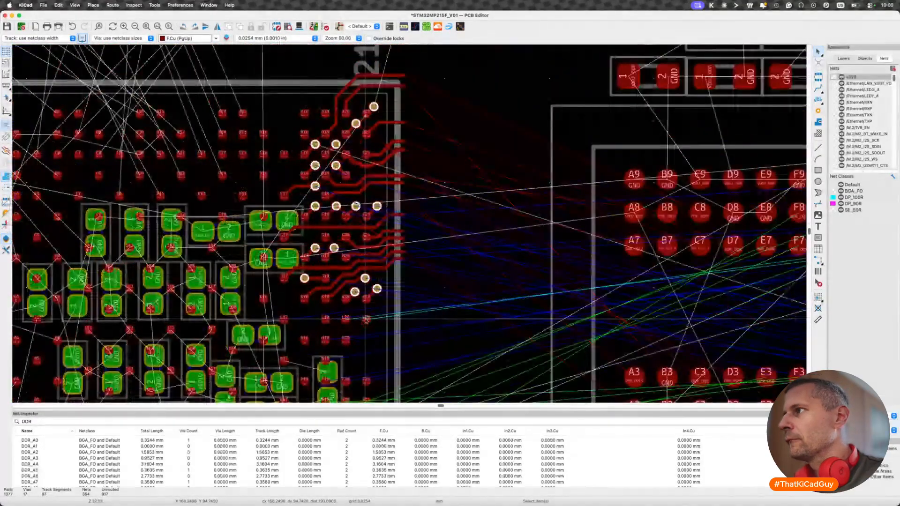
scroll(367, 320, "up", 2)
scroll(362, 322, "up", 2)
scroll(361, 322, "up", 2)
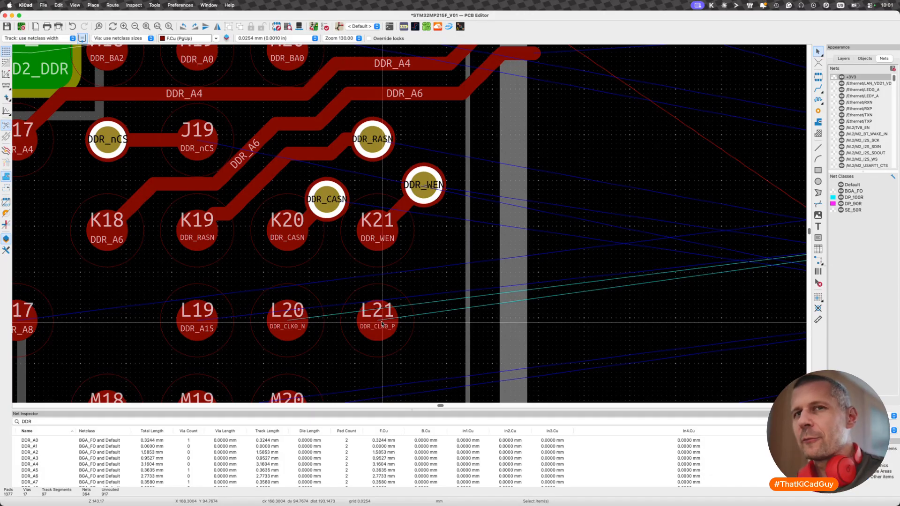
key("6")
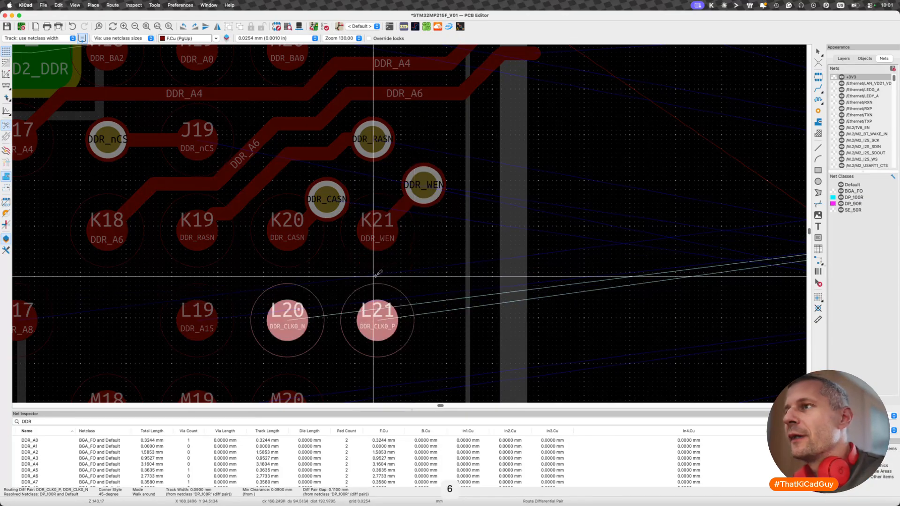
scroll(470, 281, "down", 8)
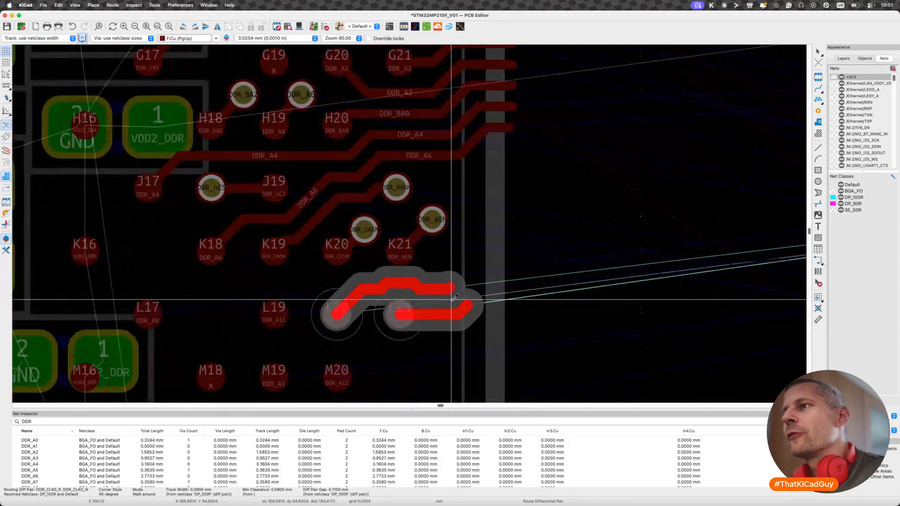
scroll(449, 298, "down", 2)
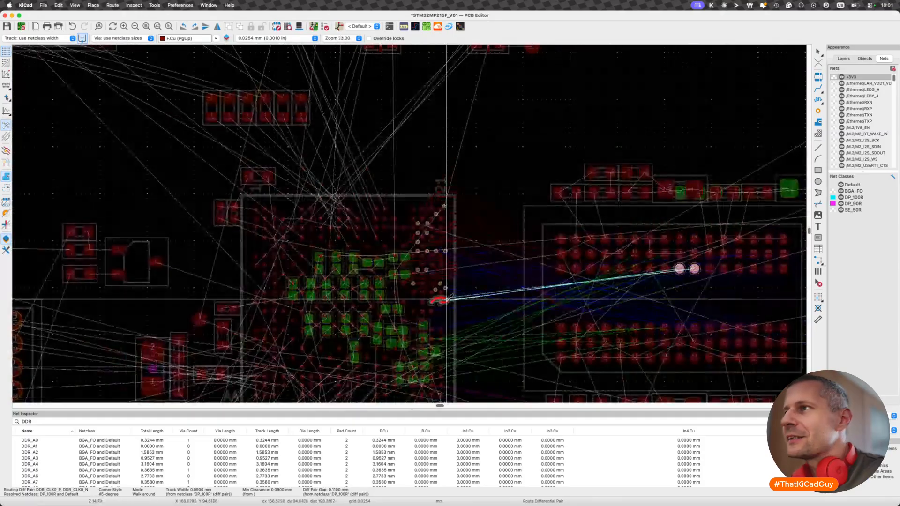
scroll(447, 299, "up", 3)
scroll(448, 299, "right", 5)
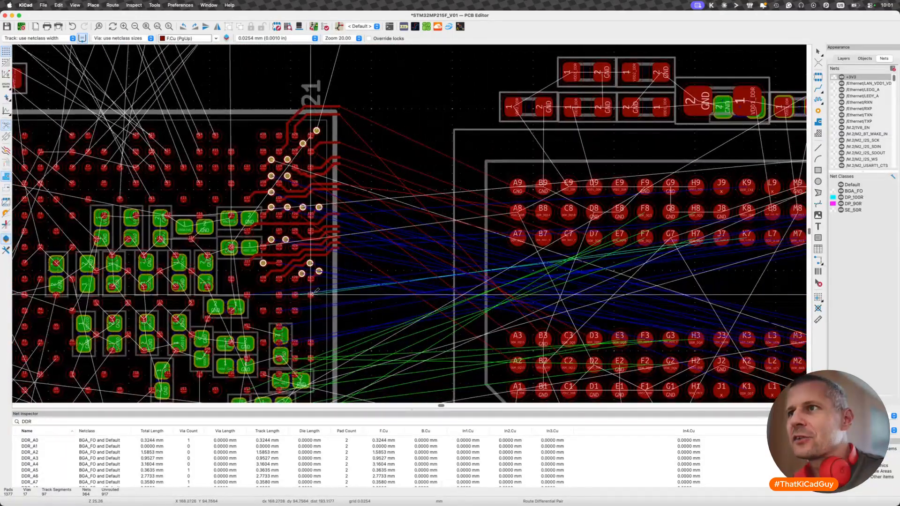
left_click(297, 295)
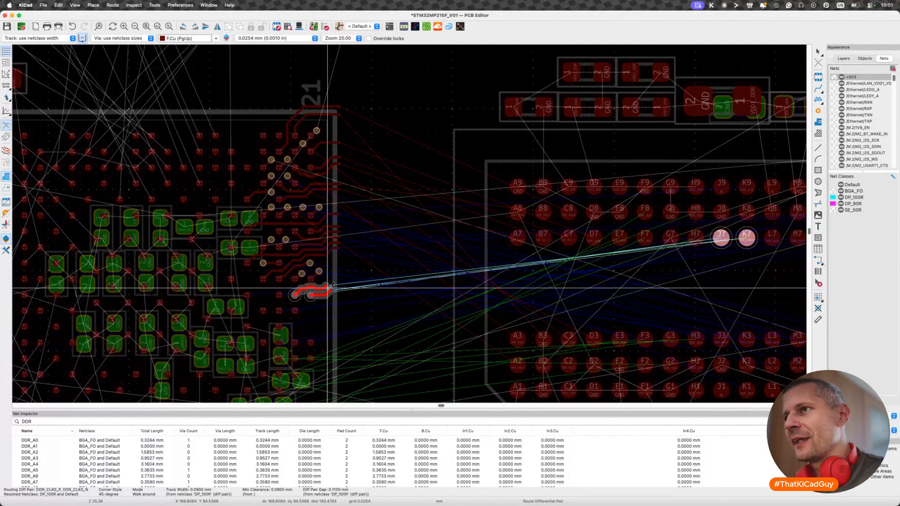
key("Escape")
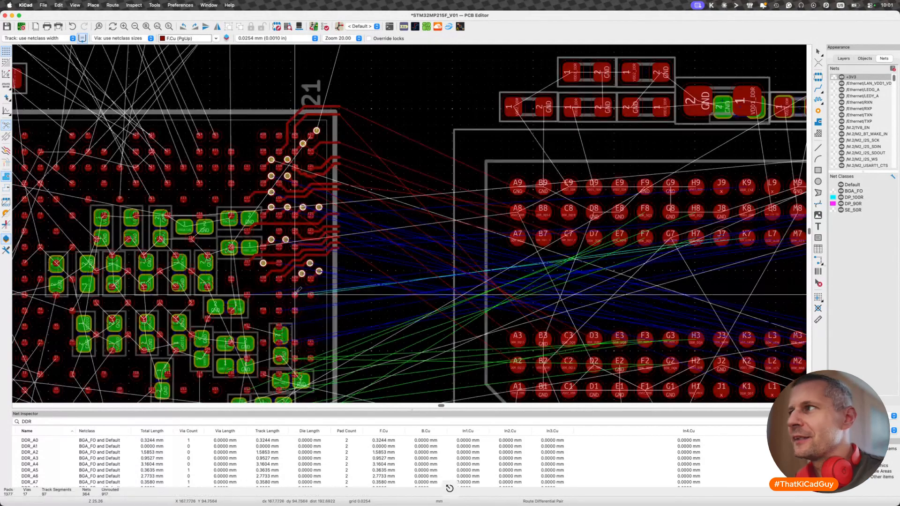
key("x")
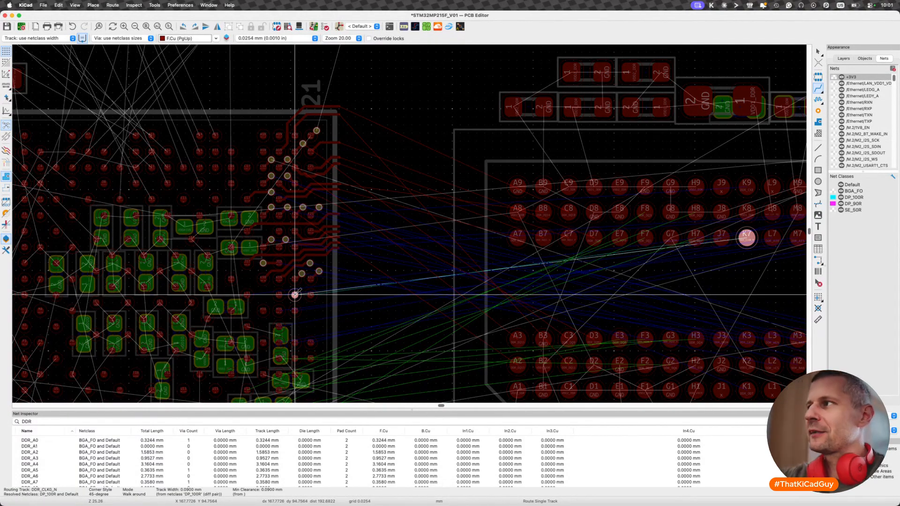
key("Escape")
left_click(310, 295)
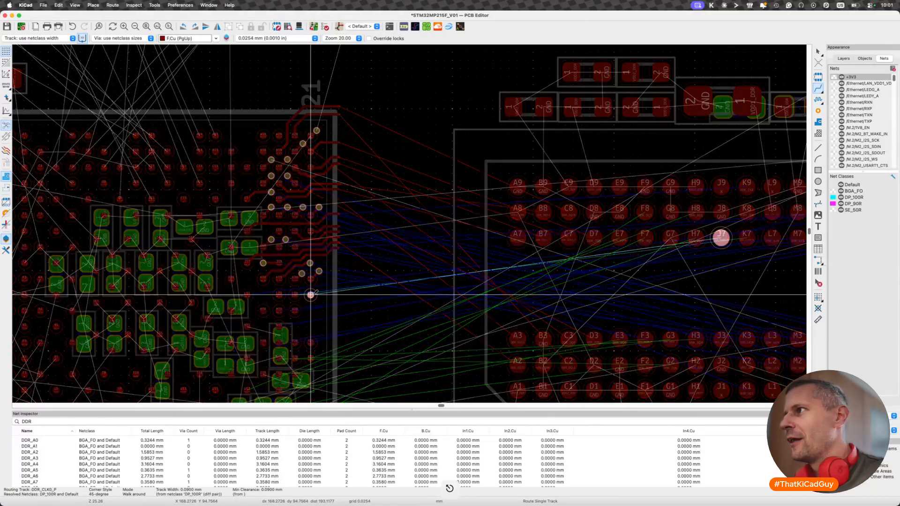
key("Escape")
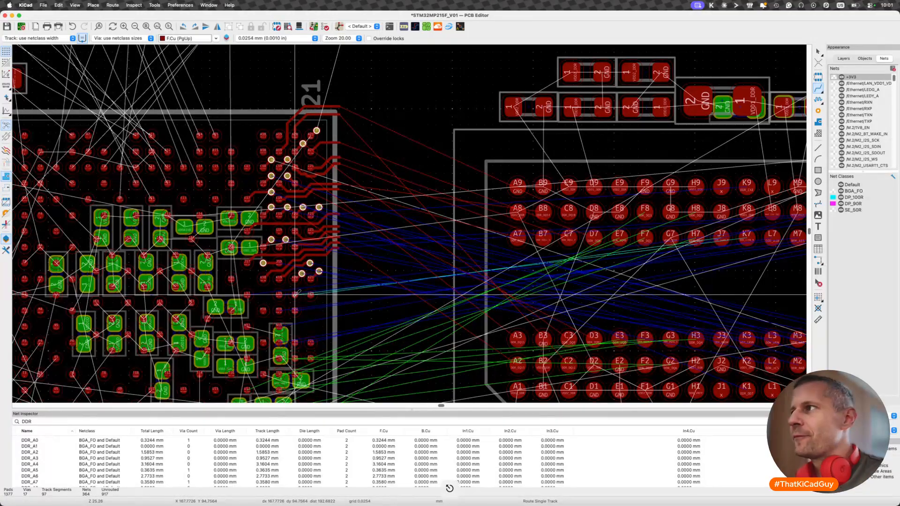
- Try routing the DDR_CLK0 differential pair from processor pads L20 and L21 towards memory pads J7 and K7, and undo the route
key("6")
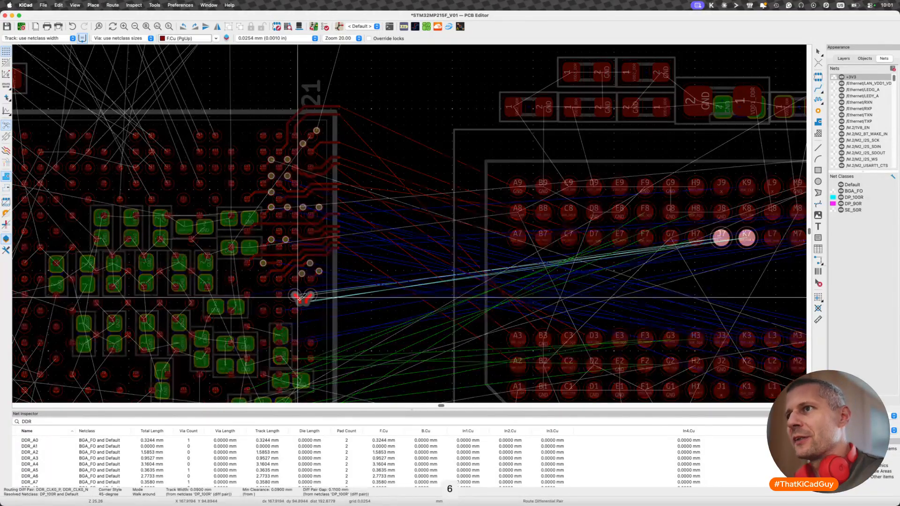
double_click(347, 293)
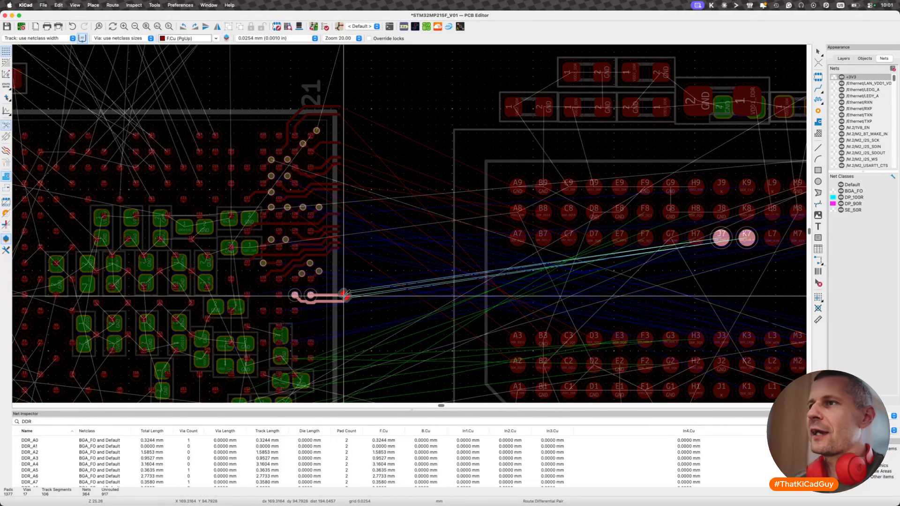
left_click(596, 277)
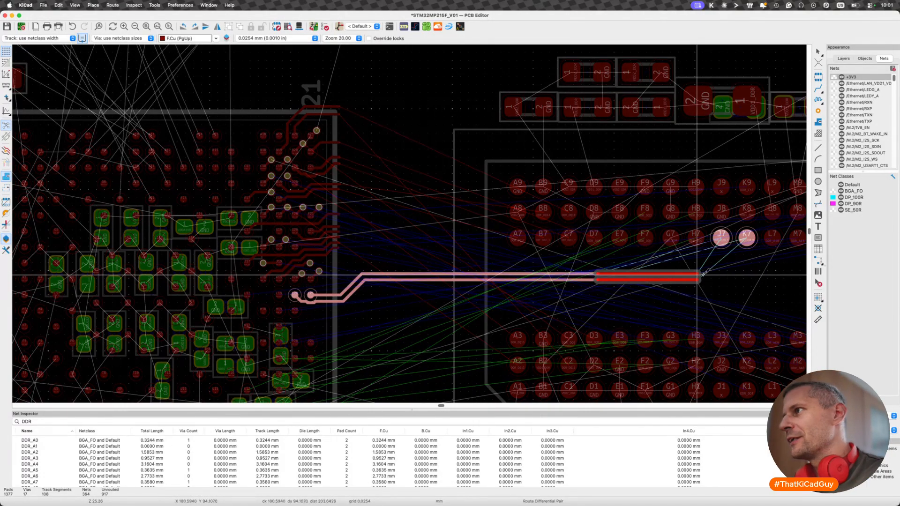
left_click(729, 265)
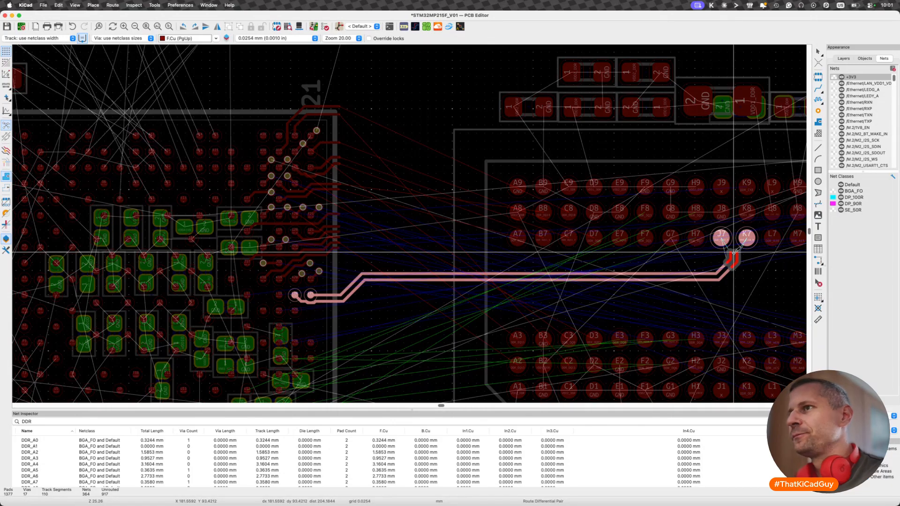
key("super+z")
key("super+z")
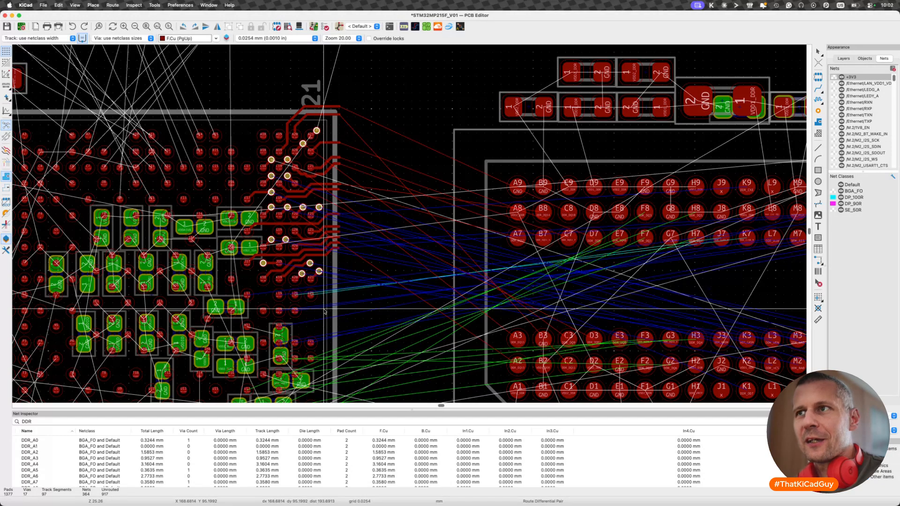
- Switch to the web browser and open Gemini in a new tab
key("super+Tab")
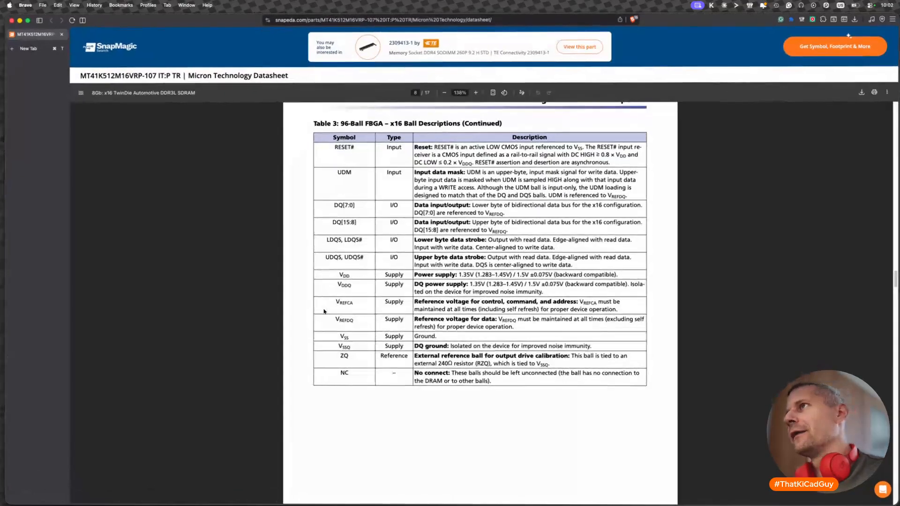
key("super+f")
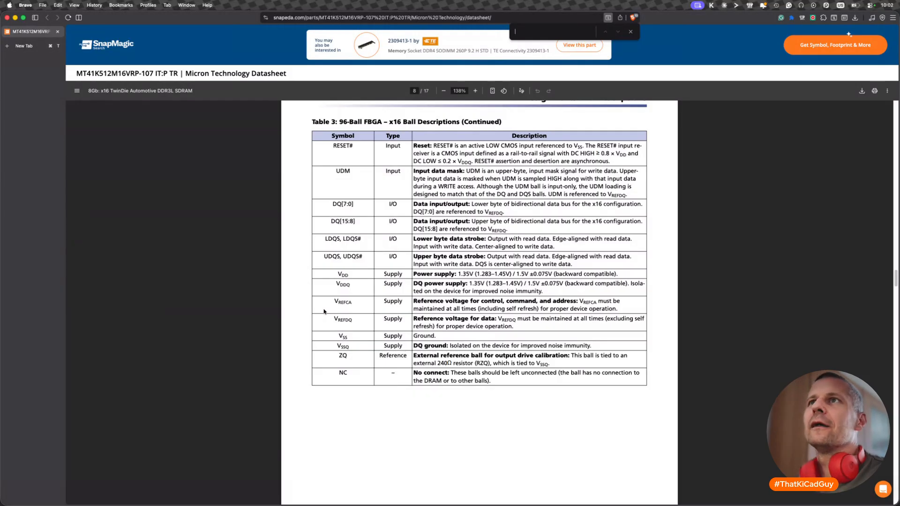
left_click(23, 45)
type("gemini")
key("Return")
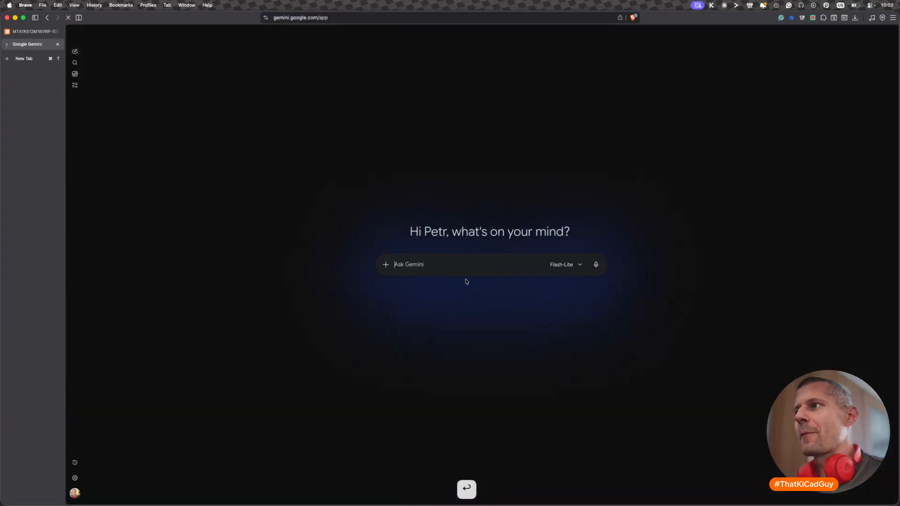
- Begin the Gemini prompt with the context "We are routing DDR3L memory to the MPU STM32MPU215F."
type("We are routing DDR3L memory to the MPU STM32MP")
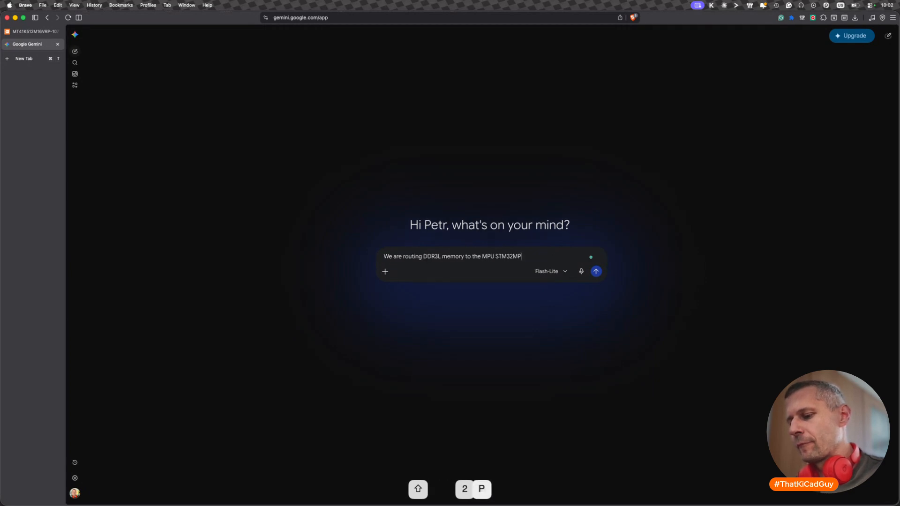
type("U215G.")
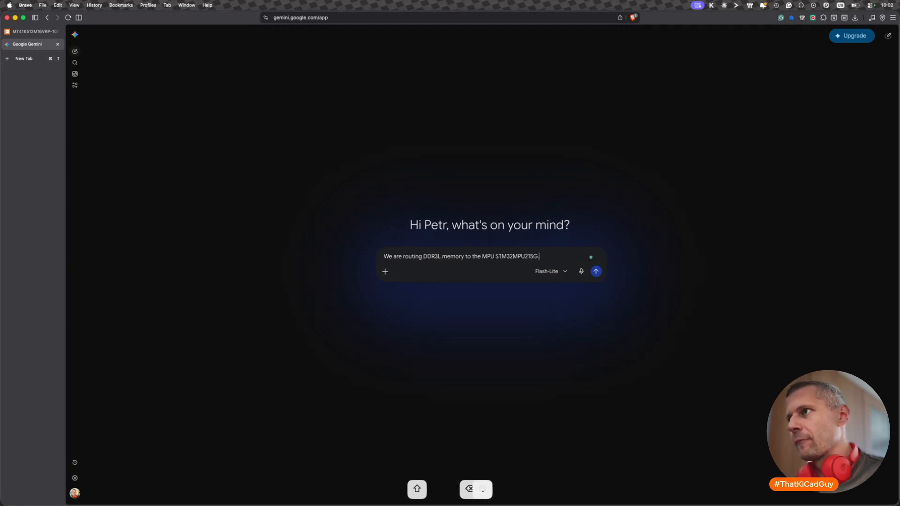
key("BackSpace")
key("BackSpace")
type("F. What ")
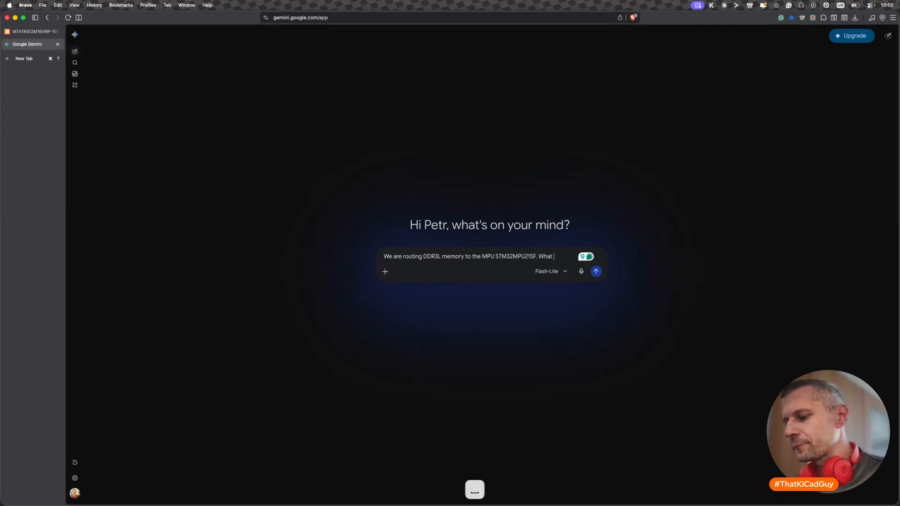
type("signals of di")
- Ask "Which signals of the differential pairs can be swapped?" by completing the question, accepting Grammarly's sentence correction and submitting the prompt
key("BackSpace")
type("all the d")
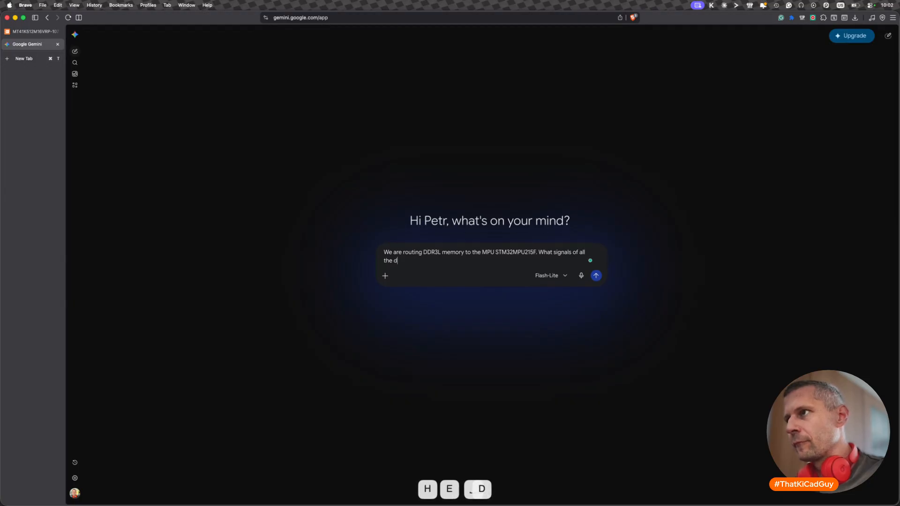
type("ifferential pa")
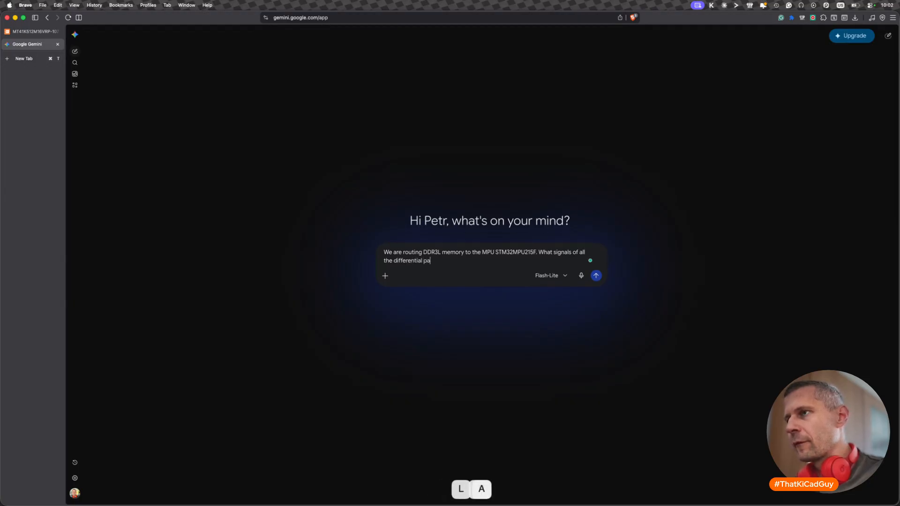
type("irs can be ")
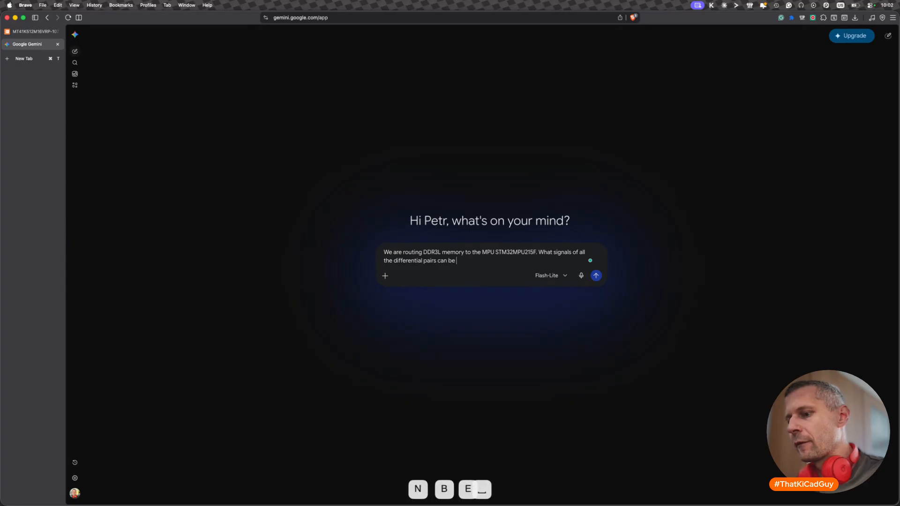
type("swapped")
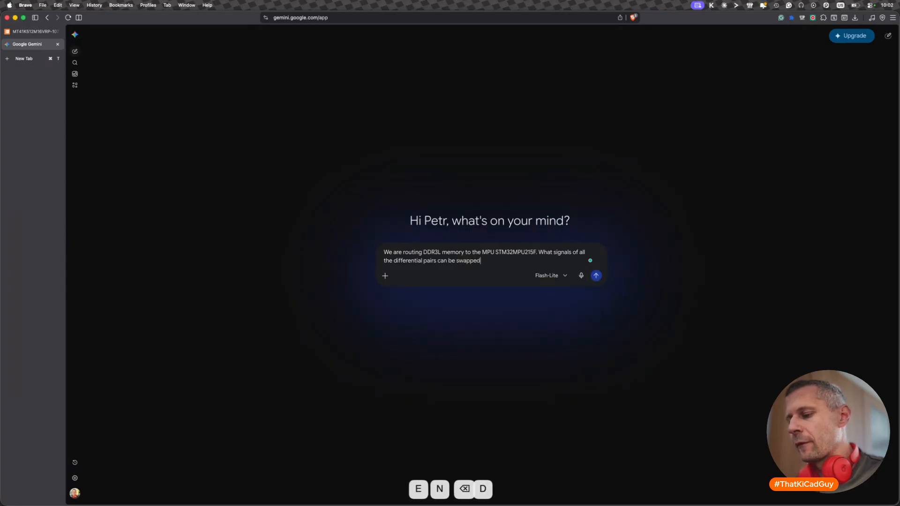
type("? Line")
key("BackSpace")
key("BackSpace")
key("BackSpace")
key("BackSpace")
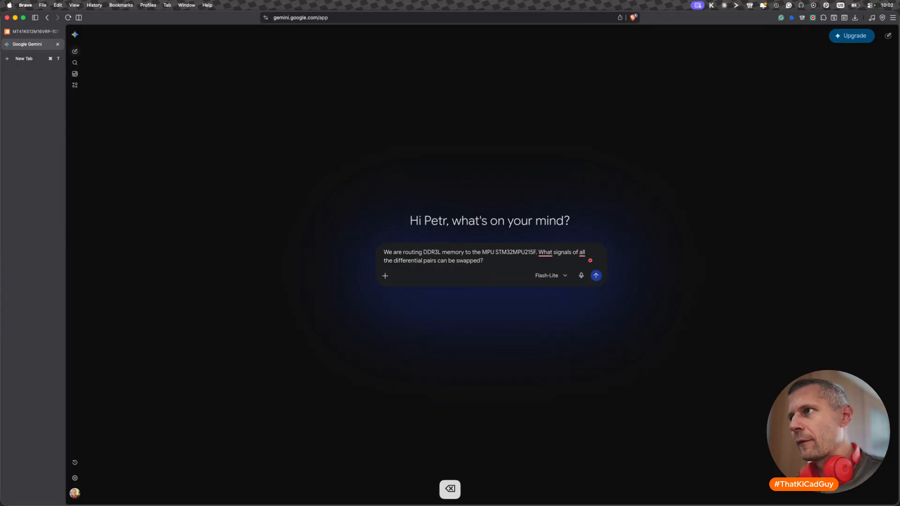
mouse_move(545, 254)
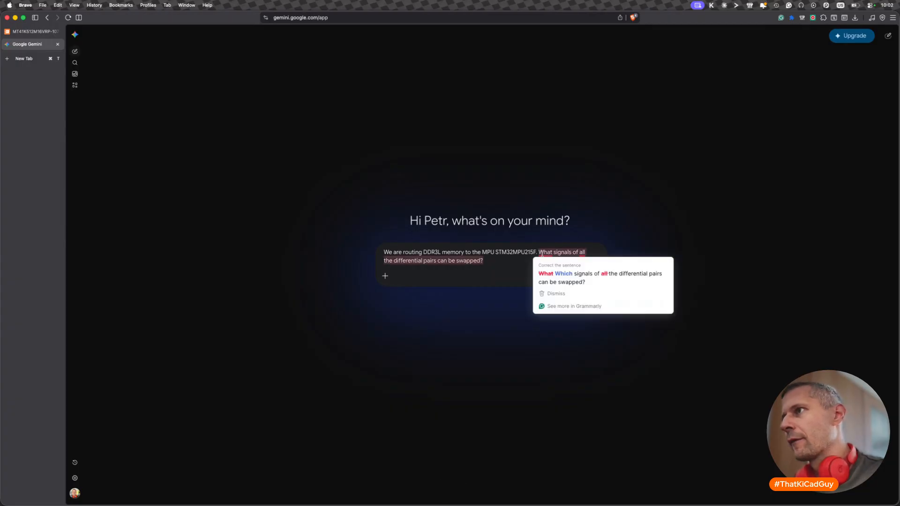
left_click(557, 272)
left_click(596, 276)
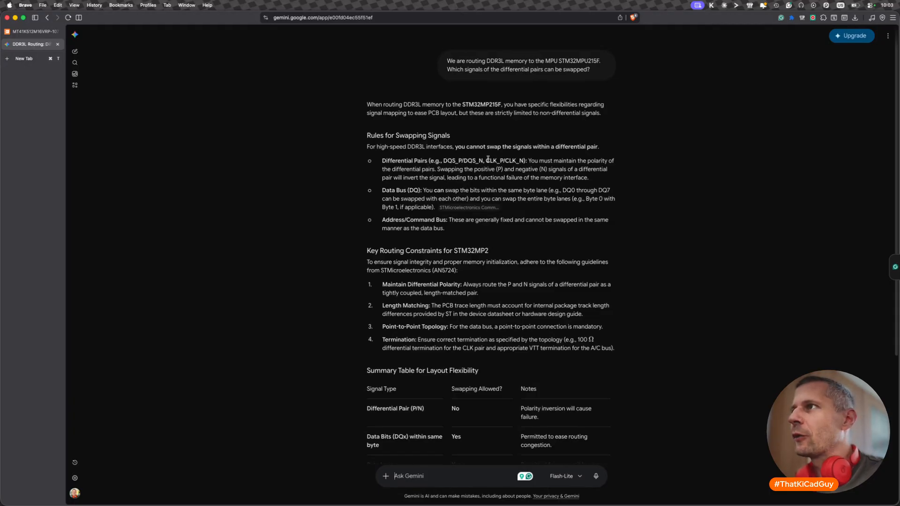
- Examine Gemini's rules for swapping DDR3L signals, the layout flexibility table and the reference to guideline AN5724
left_click_drag(528, 161, 448, 178)
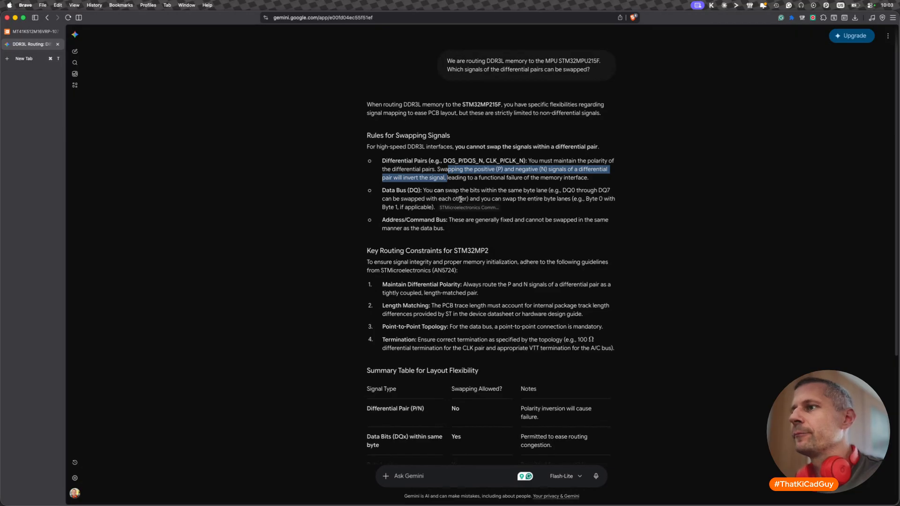
scroll(441, 283, "down", 2)
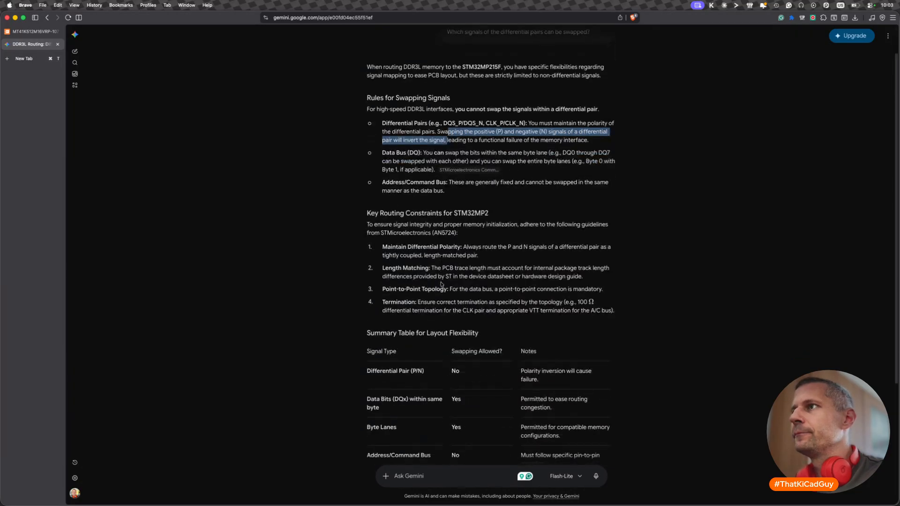
scroll(441, 284, "down", 5)
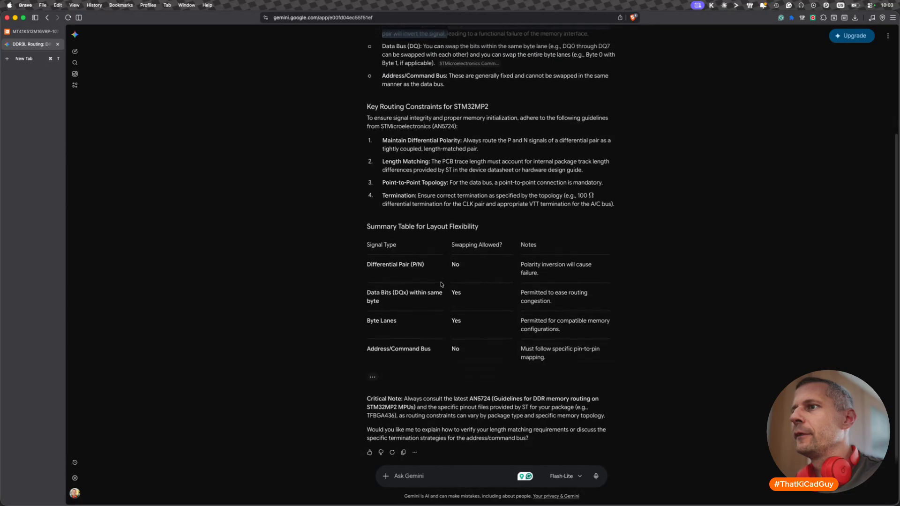
left_click(449, 475)
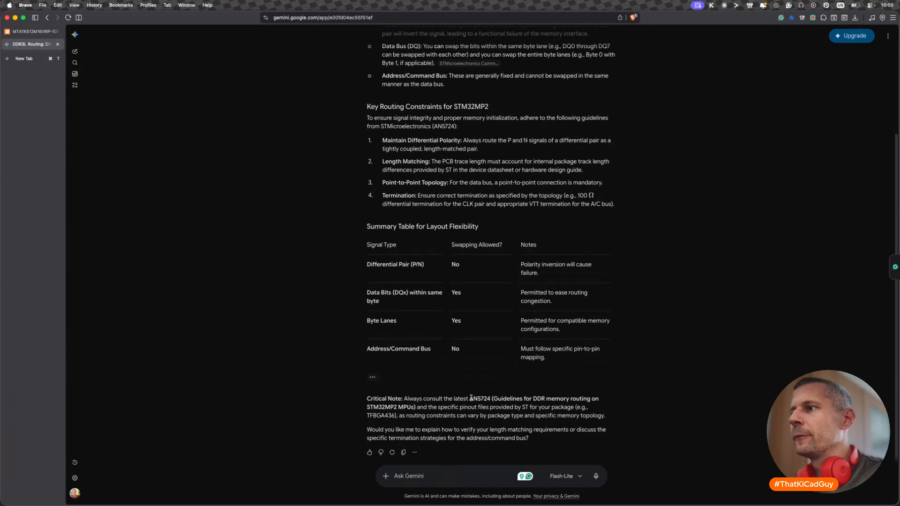
left_click_drag(470, 398, 491, 401)
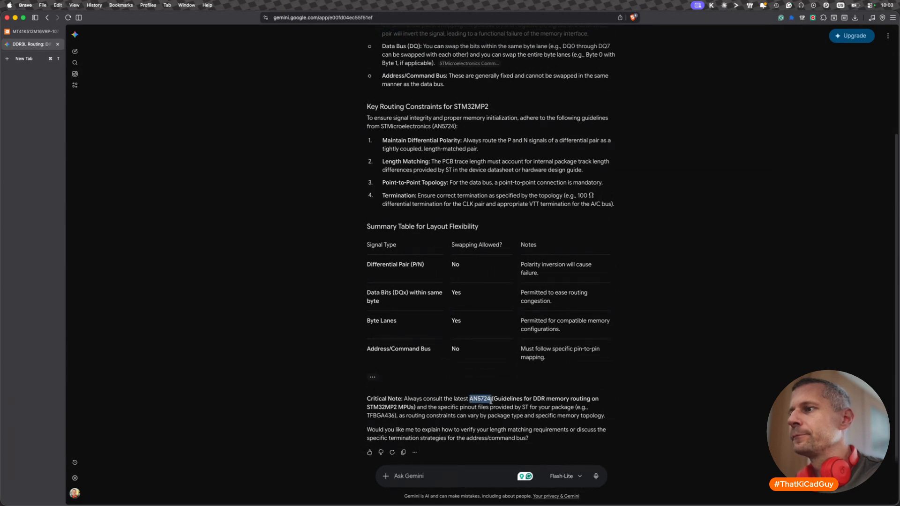
- Send Gemini the follow-up "Yes but sometimes there is a chance to swap them, like in the PCIe,correct?"
left_click(467, 473)
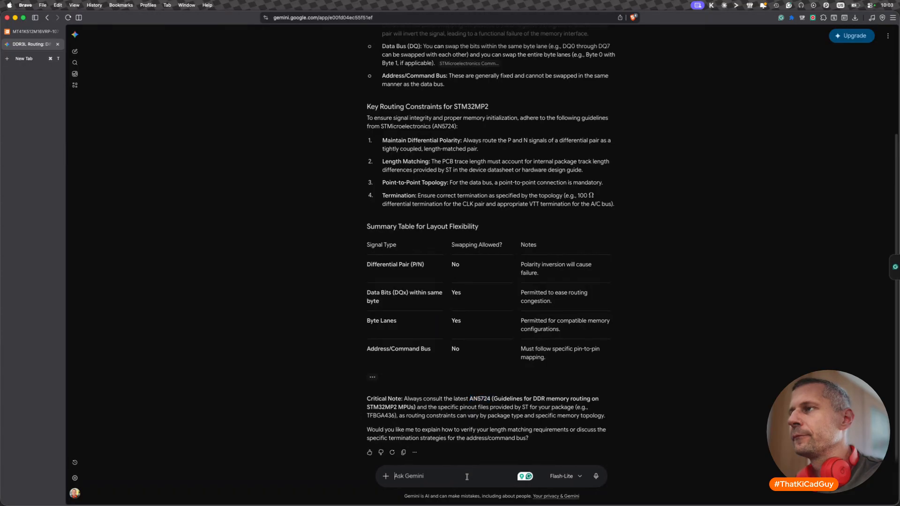
type("Yes but sometimes there a")
key("BackSpace")
type("is a chang")
type("e to sawap them, like in the")
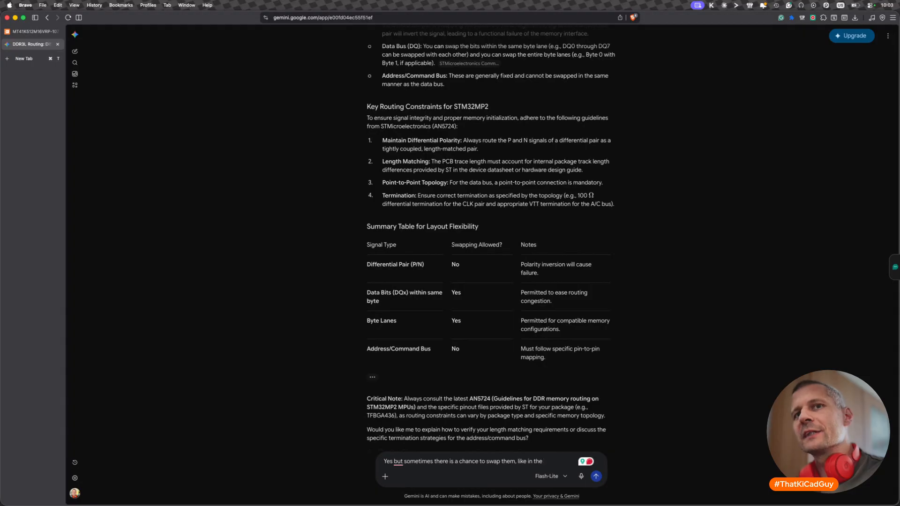
type("PCIe")
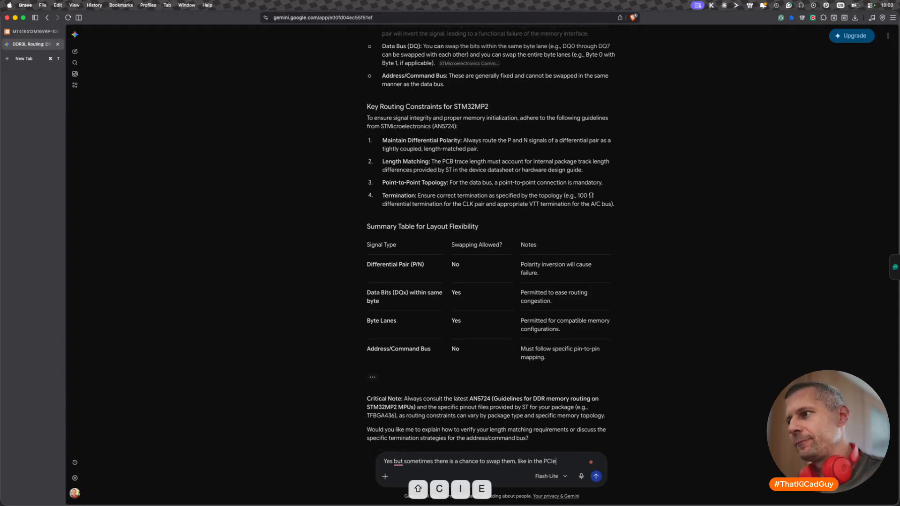
type(",correct?")
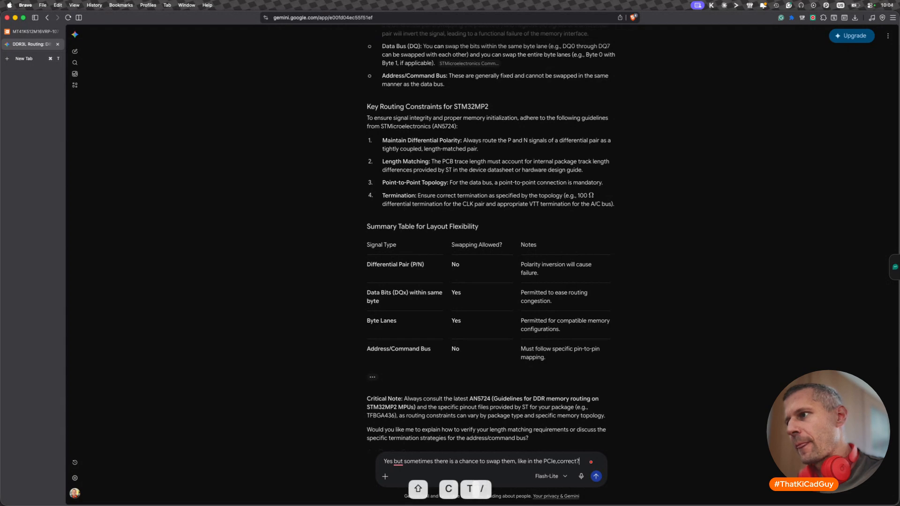
key("Return")
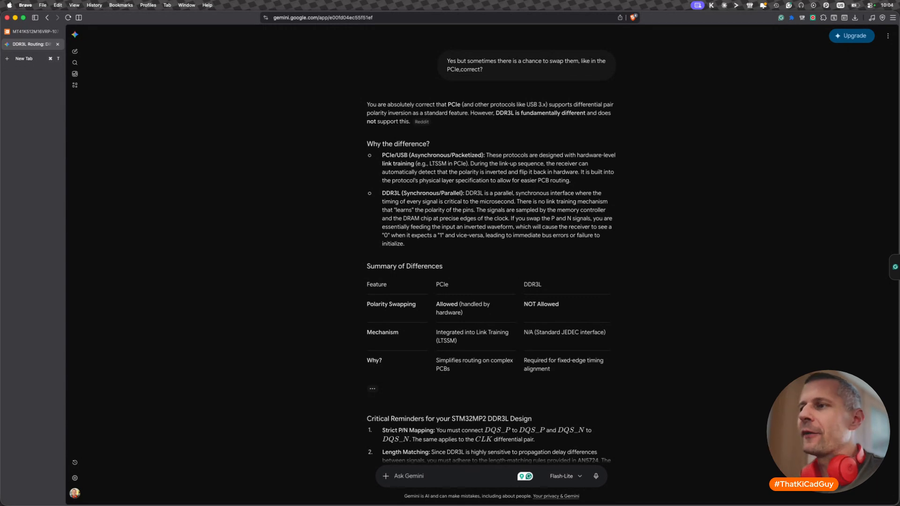
- Switch back to the KiCad PCB Editor and route the DDR_CLK0 differential pair from processor pads L20 and L21 to the package edge
key("super+Tab")
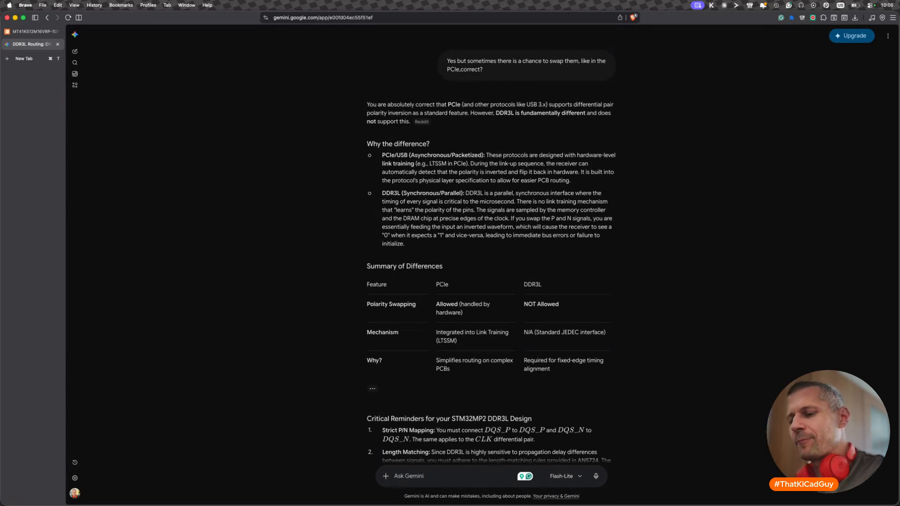
key("super+Tab")
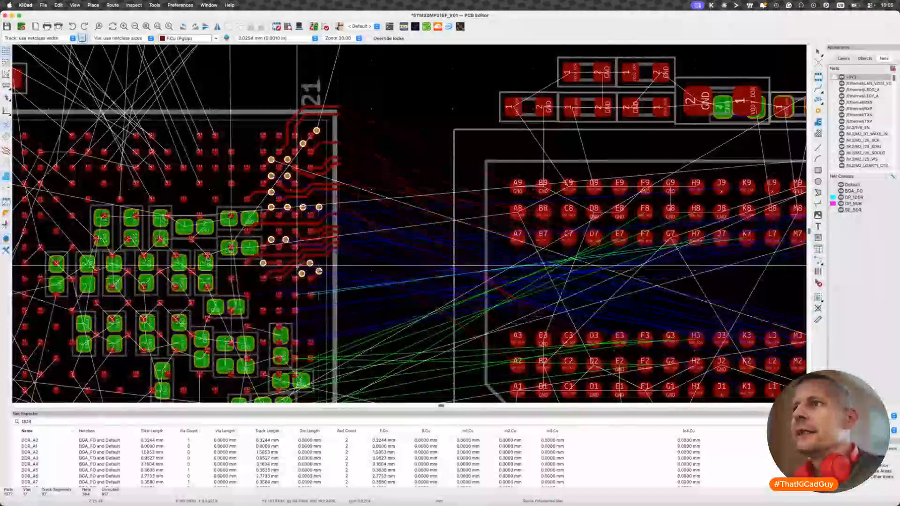
scroll(306, 320, "up", 5)
scroll(305, 320, "down", 3)
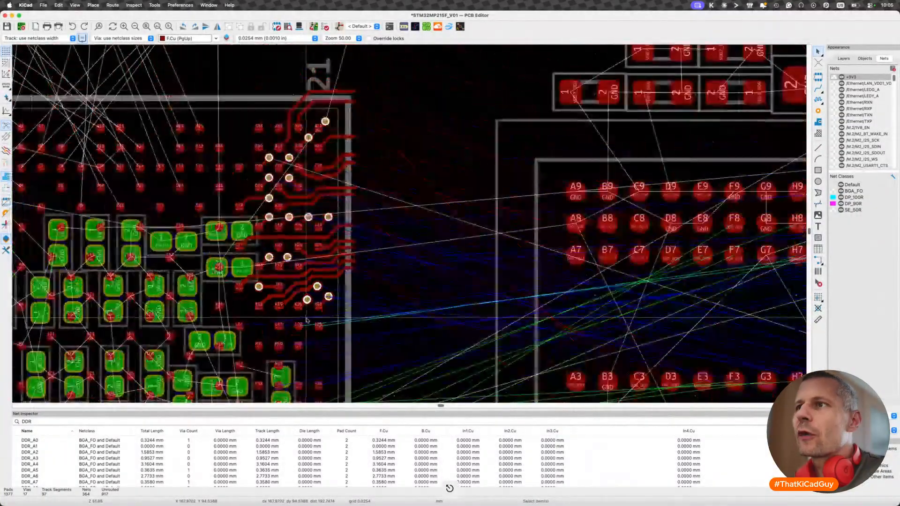
scroll(306, 320, "up", 3)
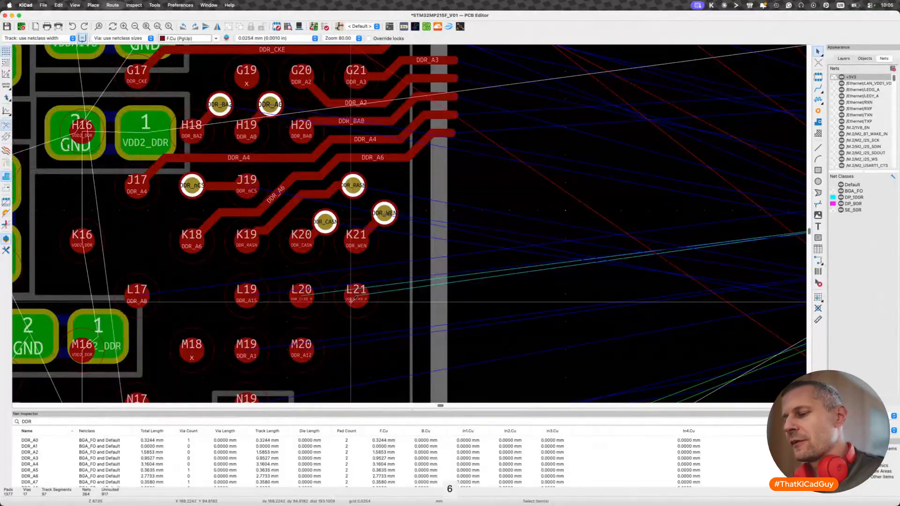
key("6")
left_click(352, 304)
scroll(415, 312, "down", 4)
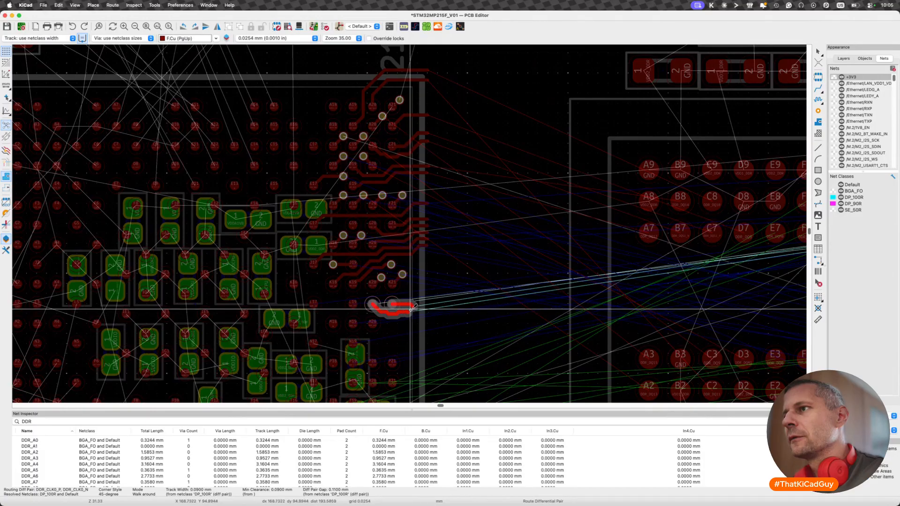
double_click(410, 310)
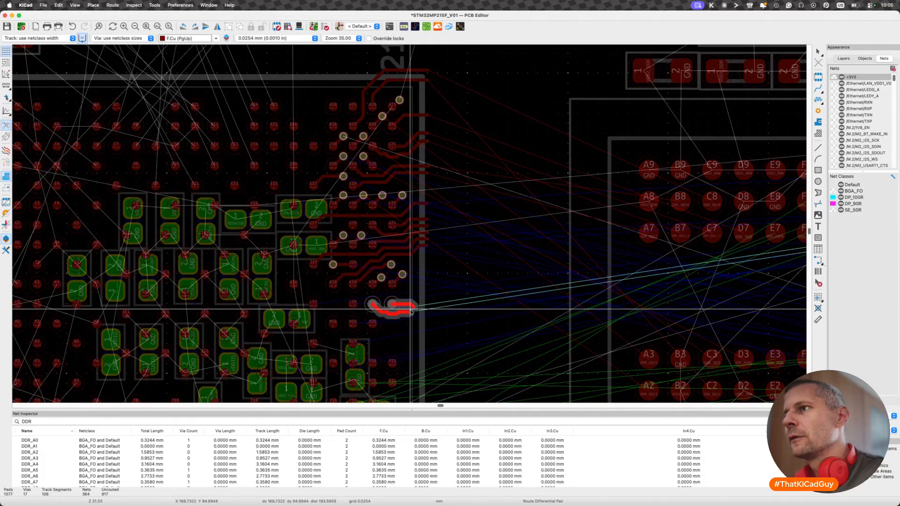
- Delete the surplus end segments of the DDR_CLK0 fanout and extend the differential pair just past the processor outline
scroll(410, 310, "up", 3)
key("BackSpace")
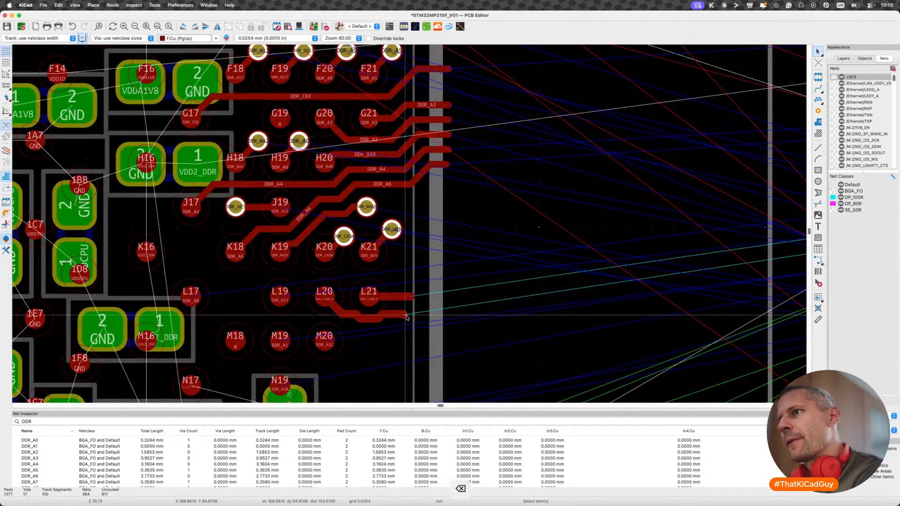
left_click(405, 315)
left_click(412, 321)
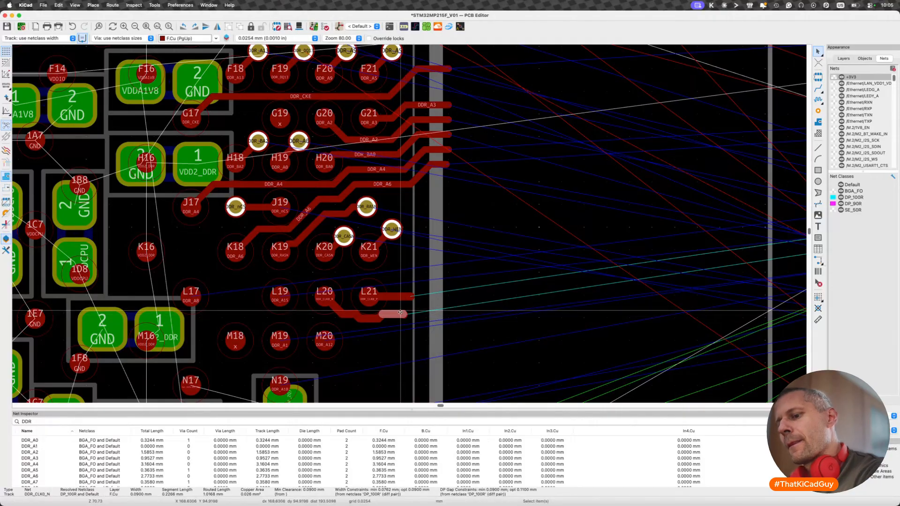
left_click(406, 318)
left_click(412, 329)
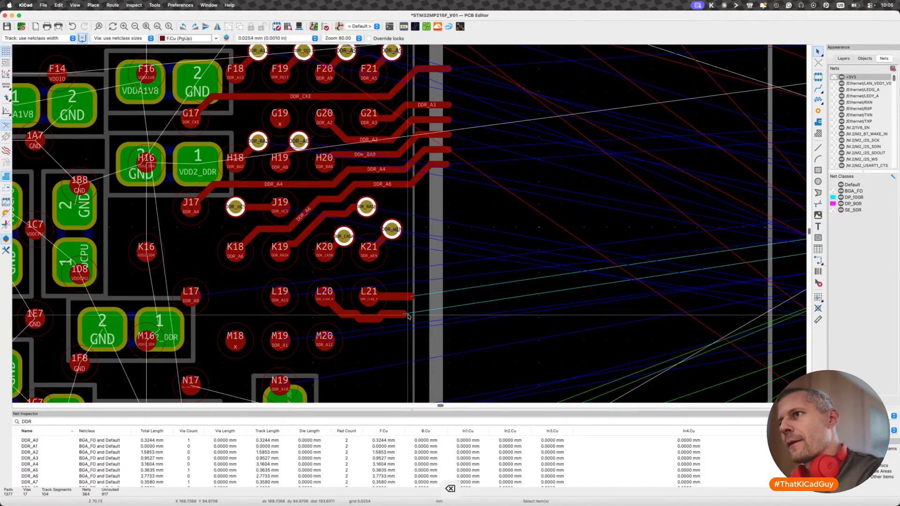
key("6")
key("Escape")
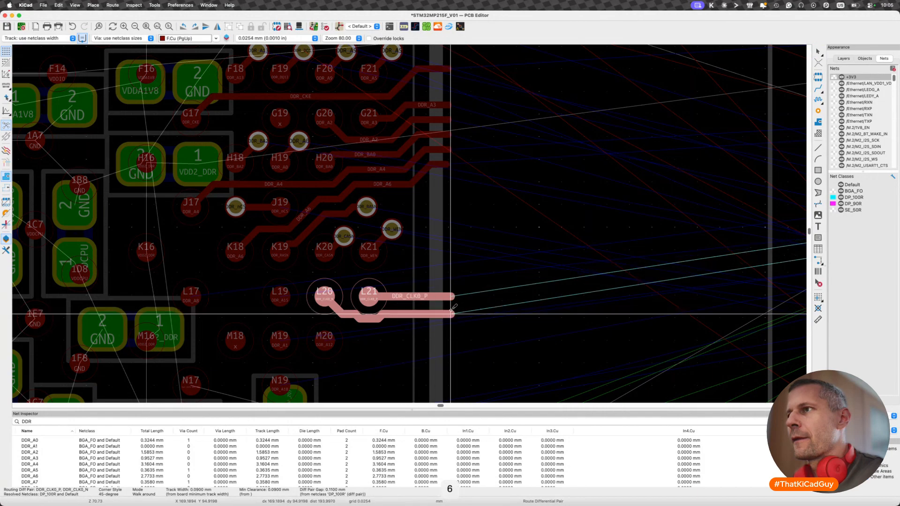
scroll(452, 308, "down", 3)
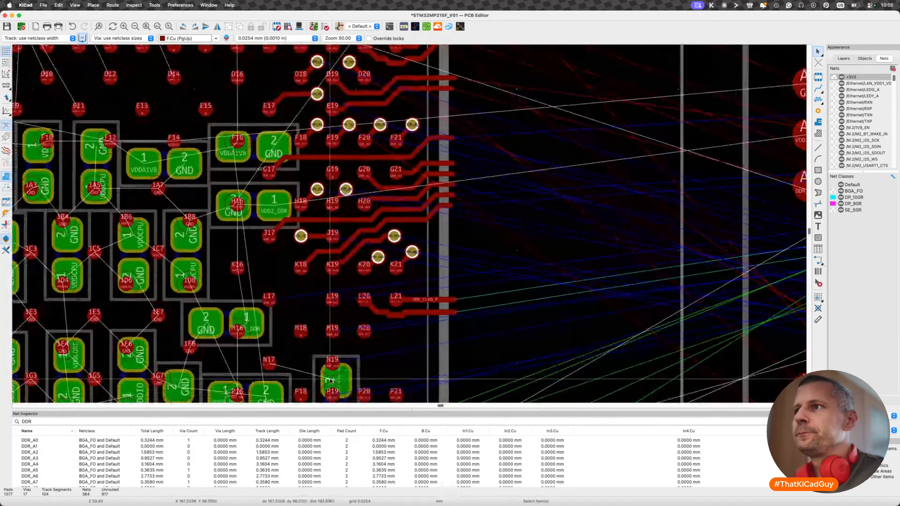
scroll(313, 331, "down", 3)
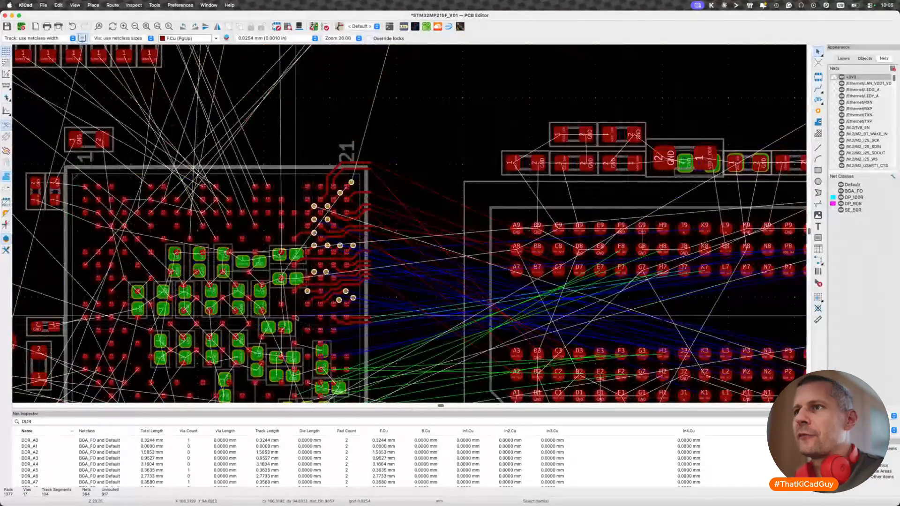
key("x")
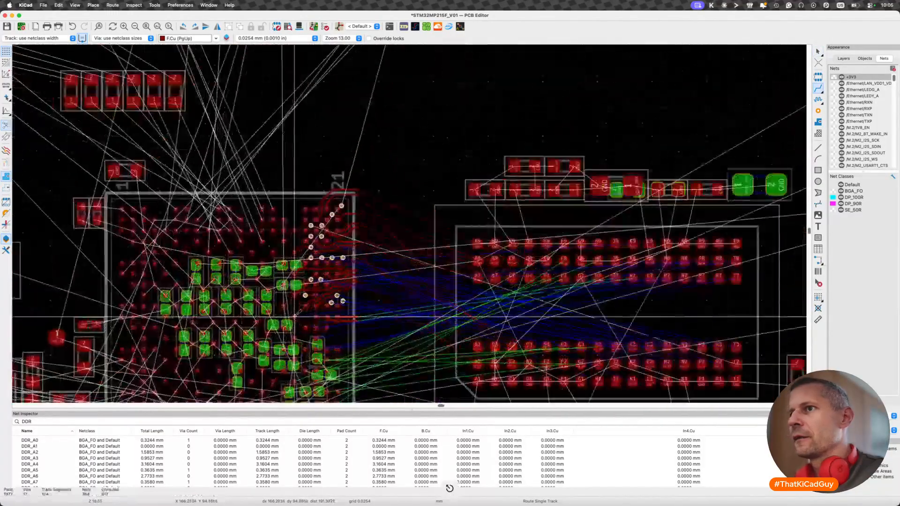
scroll(323, 312, "up", 3)
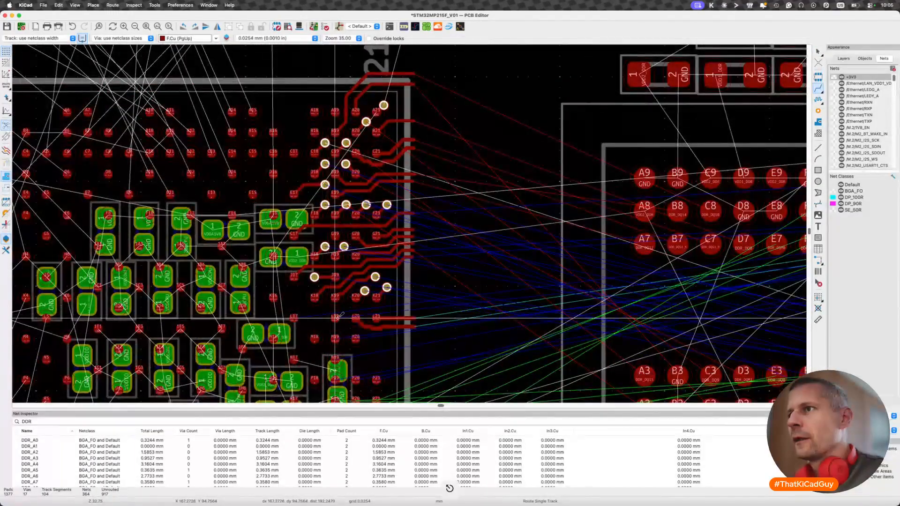
left_click(335, 315)
scroll(335, 316, "down", 3)
scroll(336, 318, "up", 3)
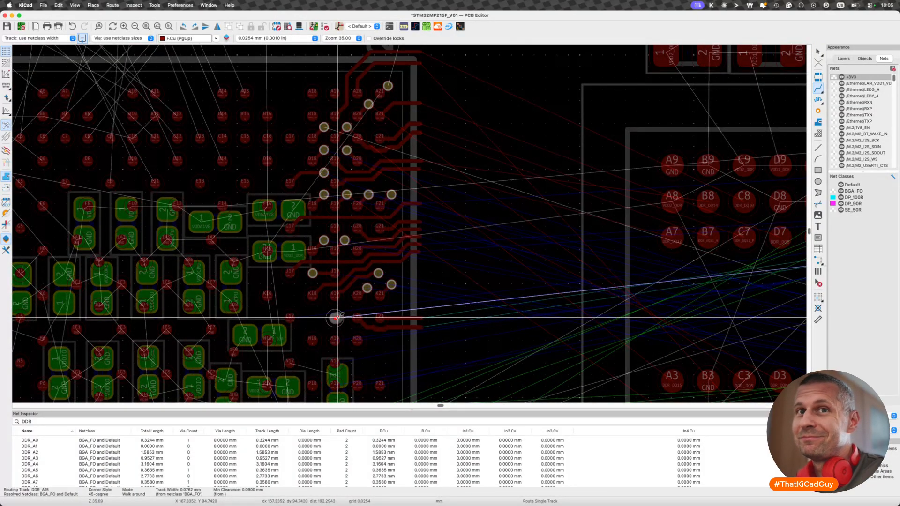
key("Escape")
scroll(337, 319, "up", 3)
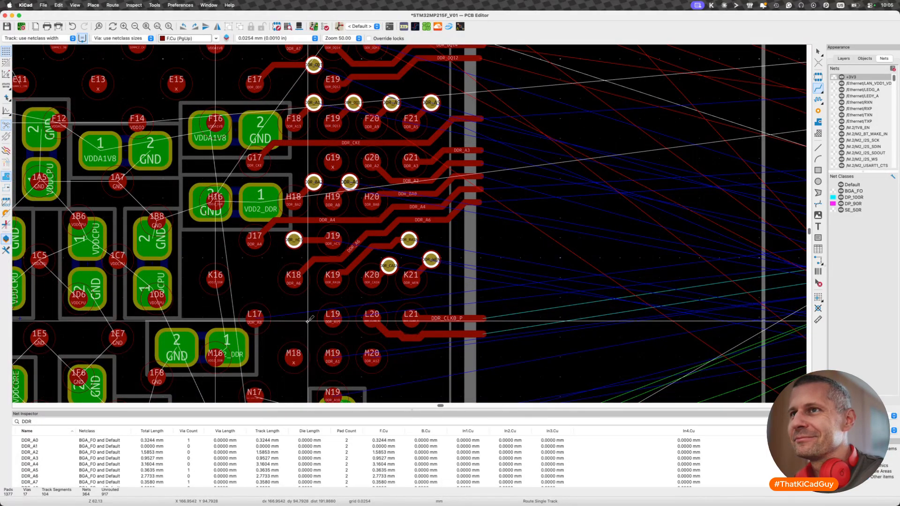
scroll(310, 319, "down", 3)
scroll(310, 318, "down", 3)
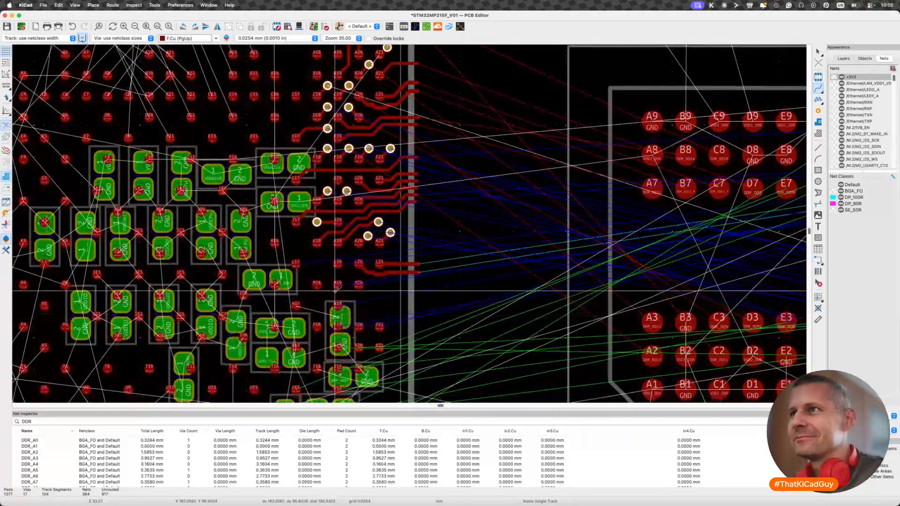
left_click(338, 284)
key("Escape")
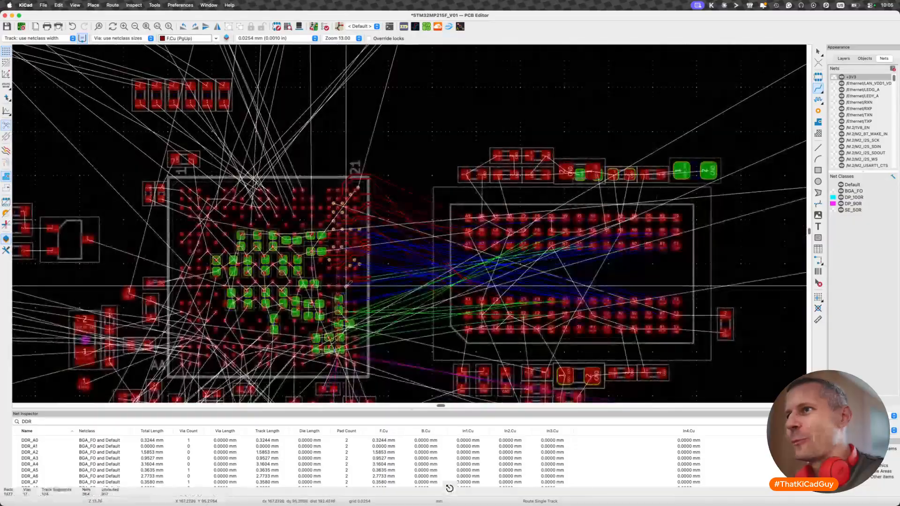
- Switch the track width to the predefined 0.076 mm and leave single-track routing
scroll(337, 284, "up", 3)
scroll(346, 285, "up", 3)
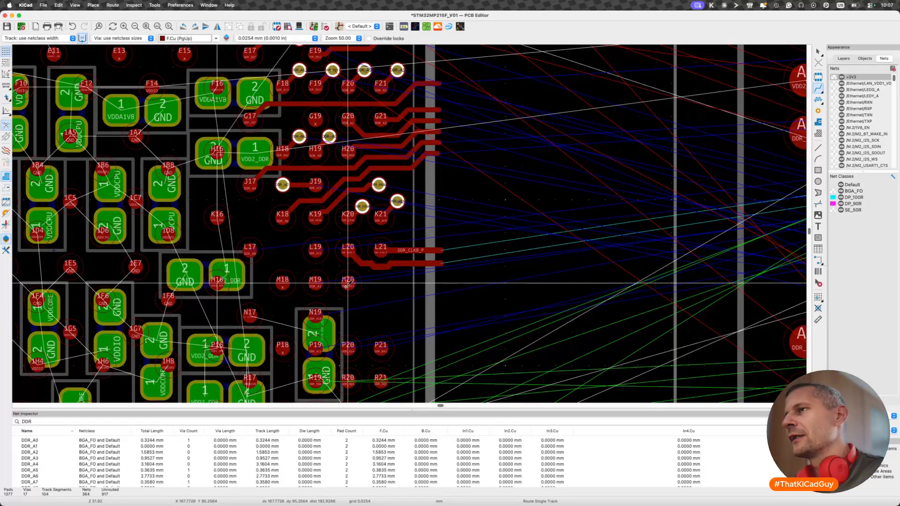
scroll(509, 264, "down", 2)
scroll(509, 265, "down", 4)
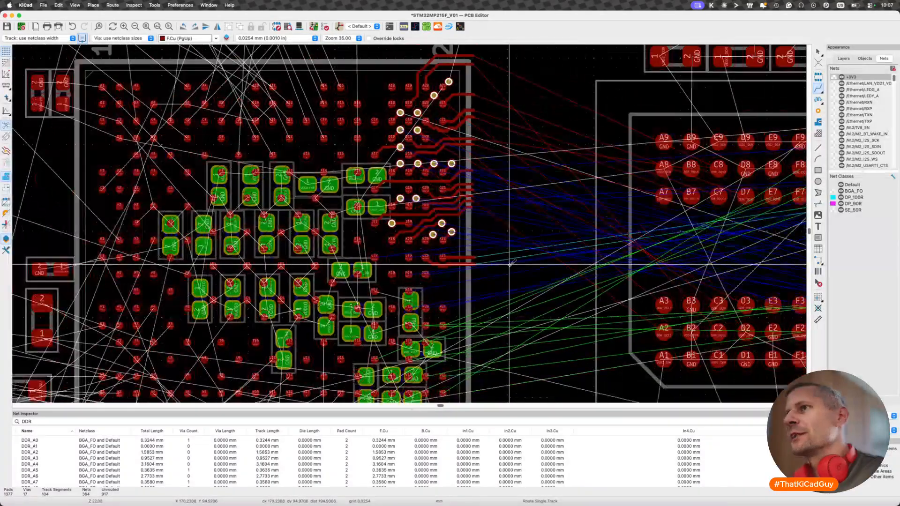
scroll(384, 257, "right", 5)
scroll(422, 279, "left", 3)
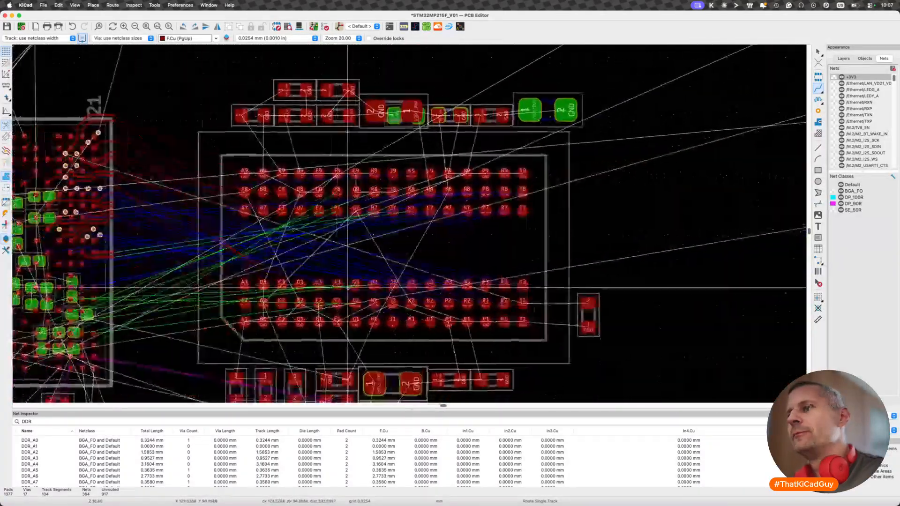
key("w")
key("Escape")
scroll(424, 279, "down", 2)
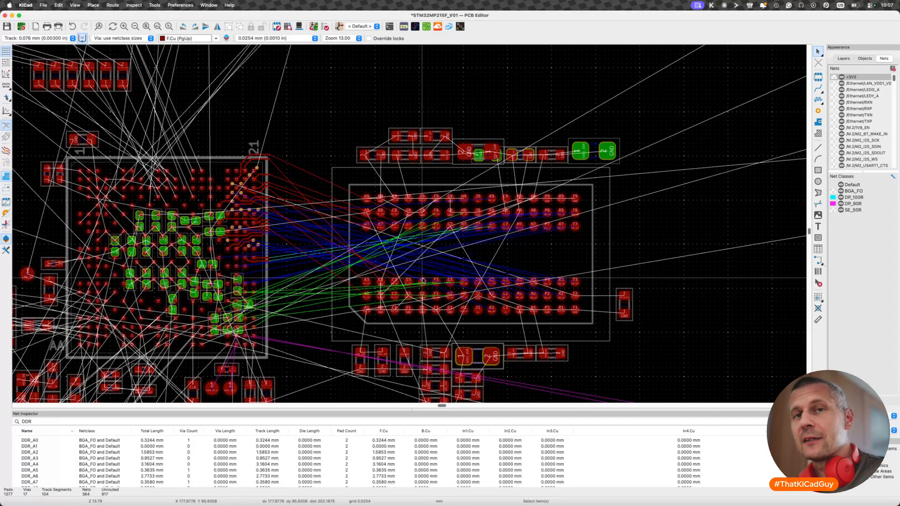
- Show the User.1 layer so that the reference board image overlays the layout
left_click(843, 58)
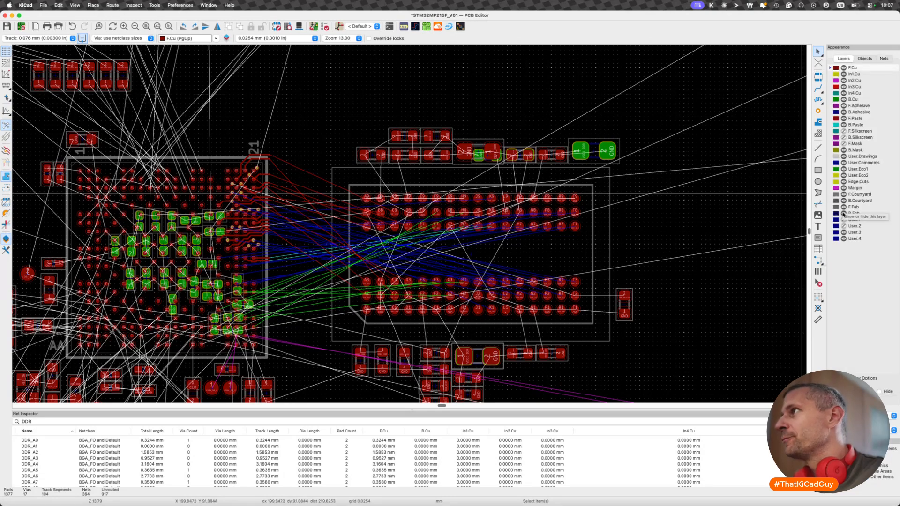
left_click(865, 59)
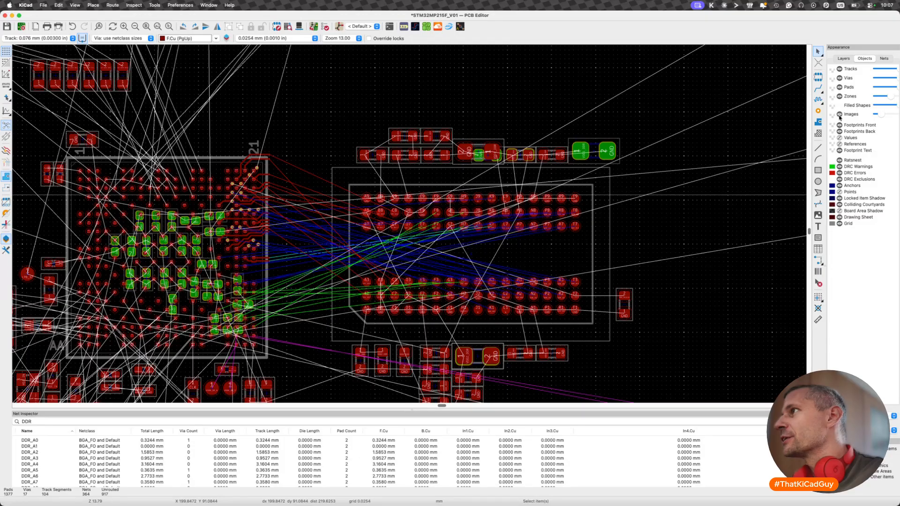
left_click(844, 59)
scroll(636, 285, "down", 5)
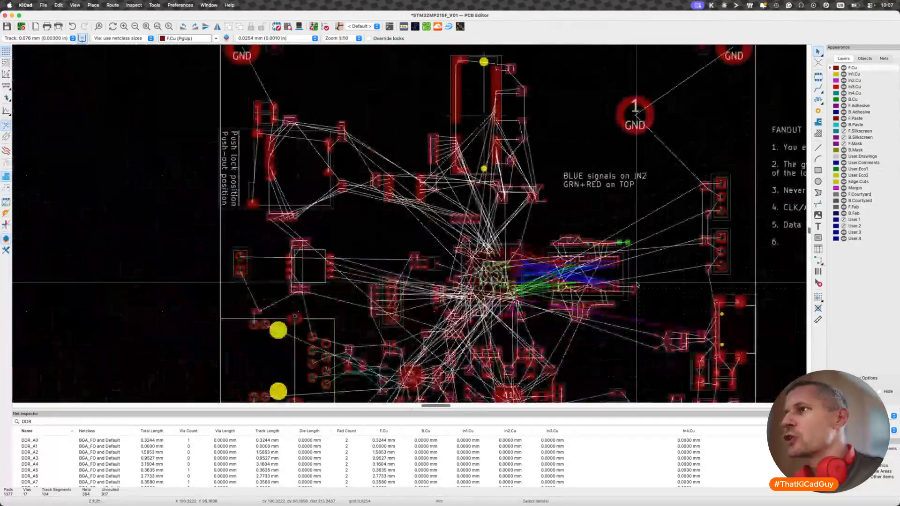
scroll(637, 285, "down", 5)
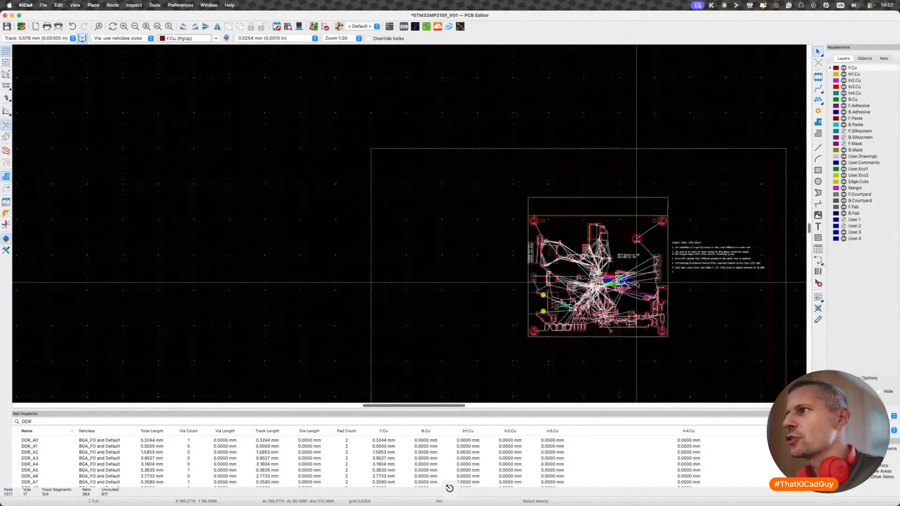
left_click(843, 220)
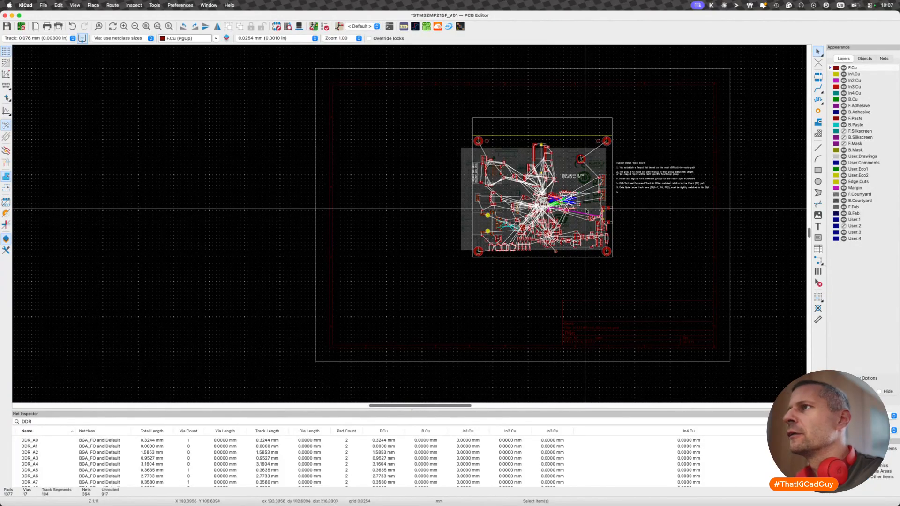
scroll(554, 219, "up", 8)
scroll(554, 220, "up", 3)
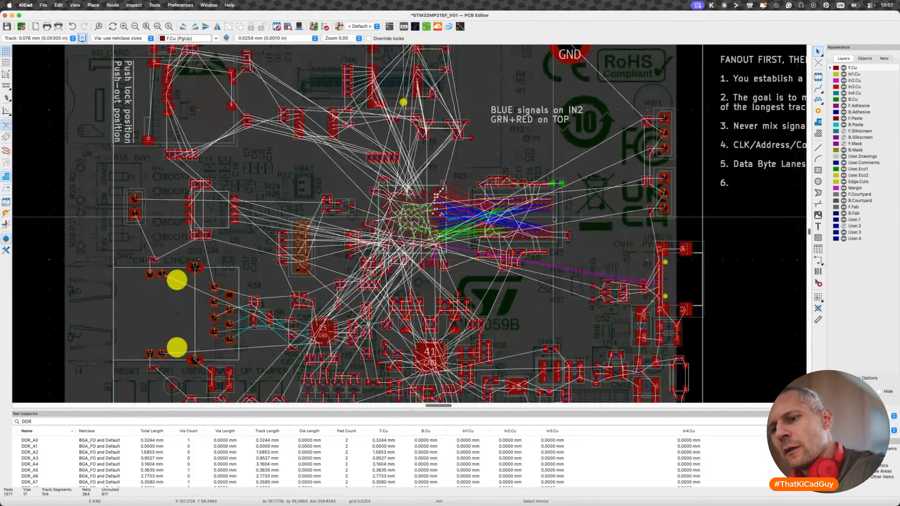
- Adjust the opacity of images to compare the processor and DDR memory placement with the reference board
left_click(865, 58)
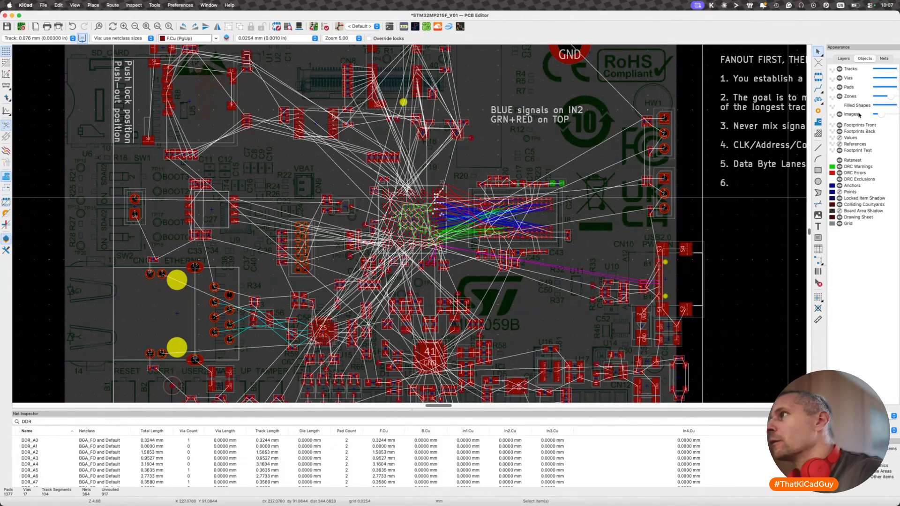
left_click_drag(881, 114, 892, 118)
scroll(574, 202, "up", 3)
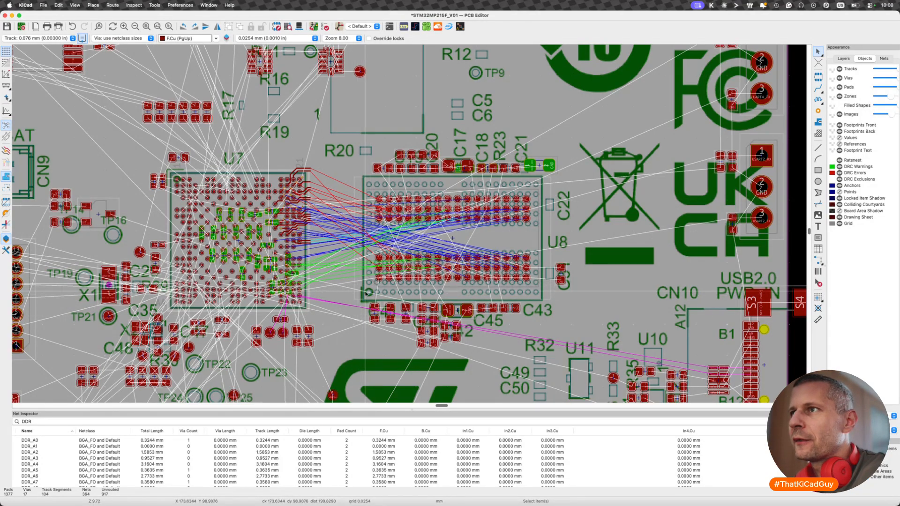
mouse_move(890, 114)
left_mouse_down()
mouse_move(874, 116)
mouse_move(884, 116)
left_mouse_up()
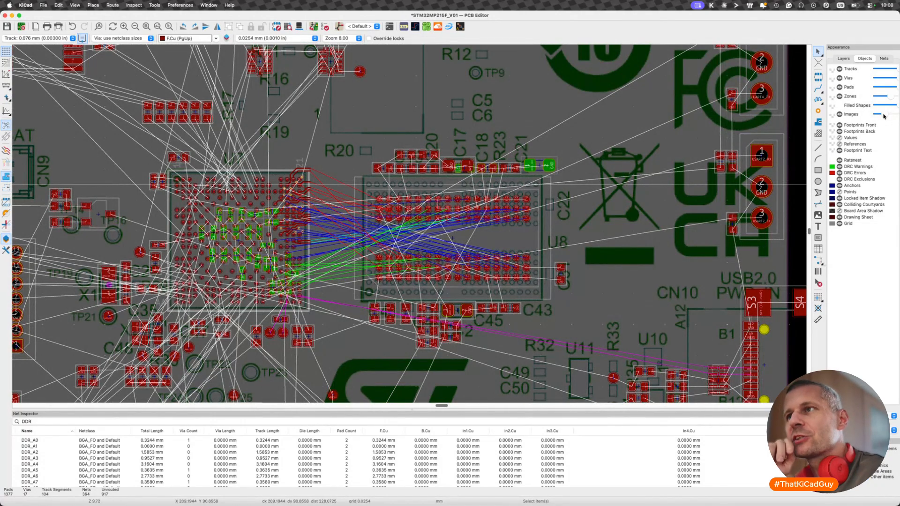
- Save the board and hide the User.1 layer holding the reference image
key("super+s")
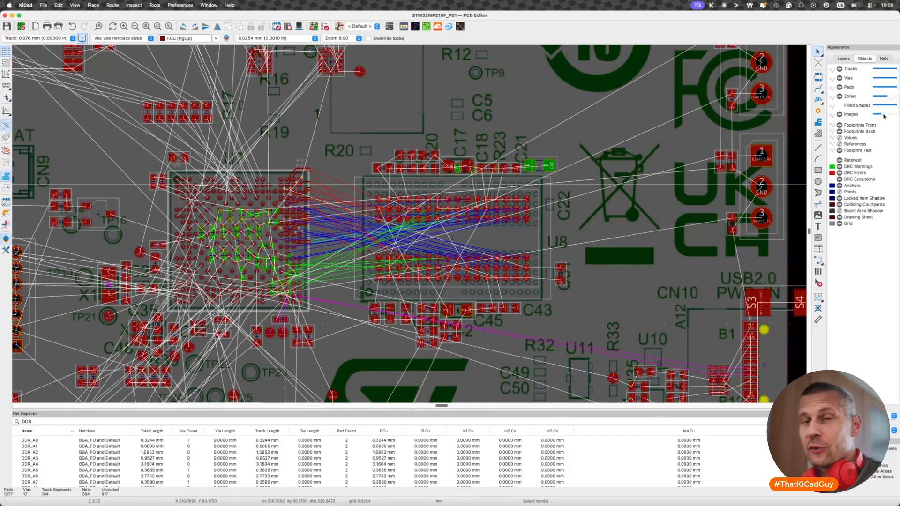
left_click(839, 114)
left_click(839, 114)
left_click(849, 60)
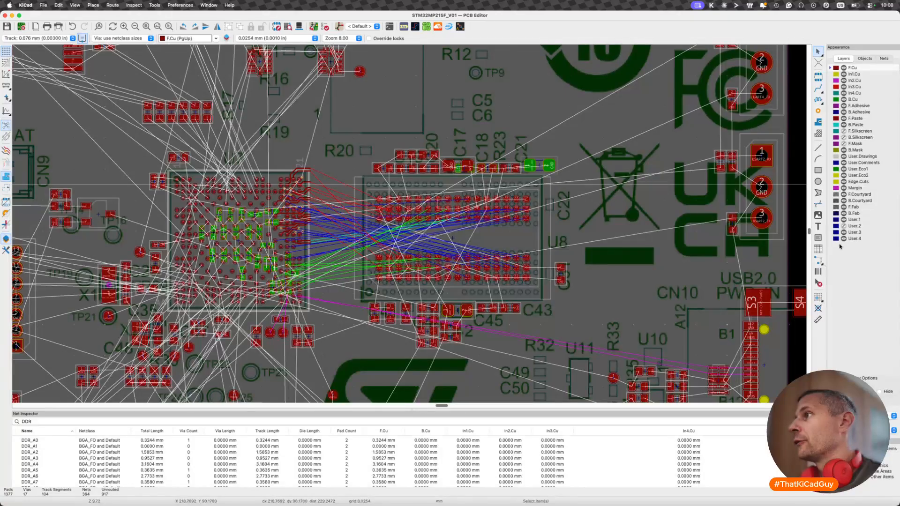
left_click(844, 220)
scroll(626, 266, "down", 5)
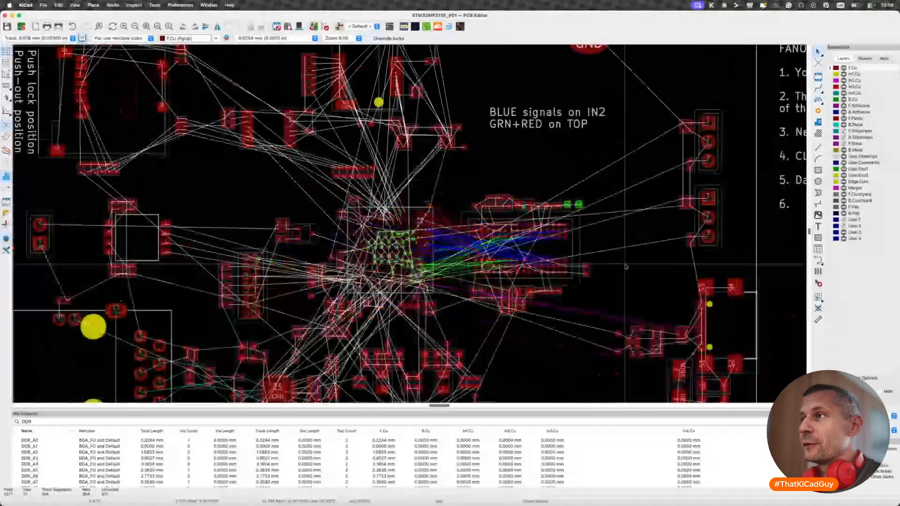
- Switch to Finder and look through the MB2059B Gerber files in the project folder
key("super+Tab")
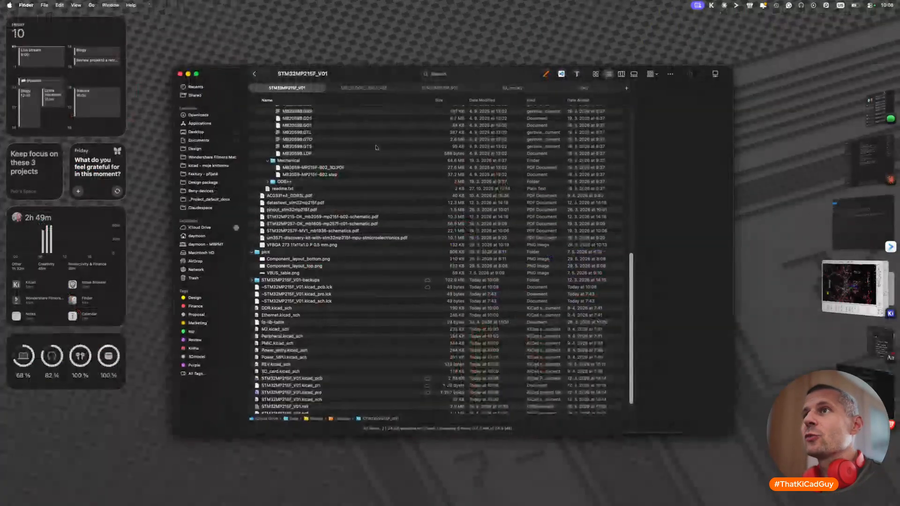
left_click(376, 147)
scroll(375, 146, "up", 5)
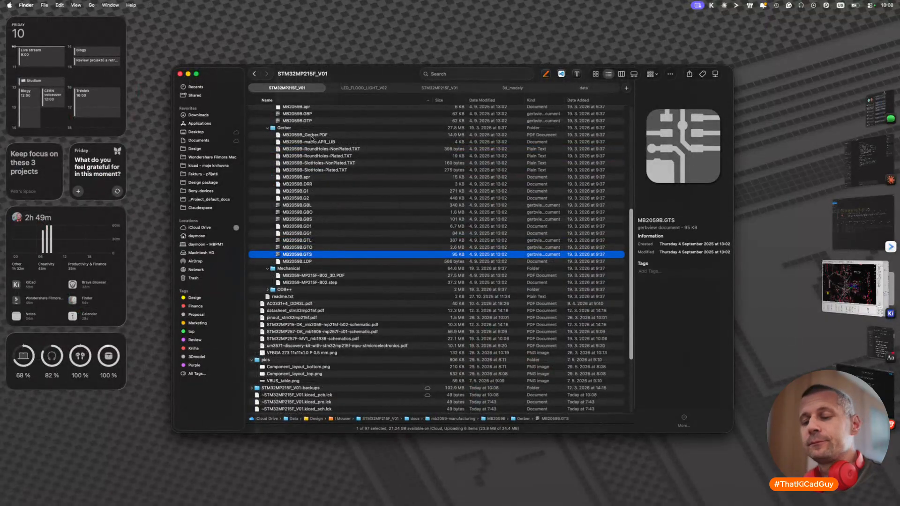
- Switch to KiCad, check the ST layer recommendations on the DDR schematic sheet, and return to the PCB Editor
key("super+Tab")
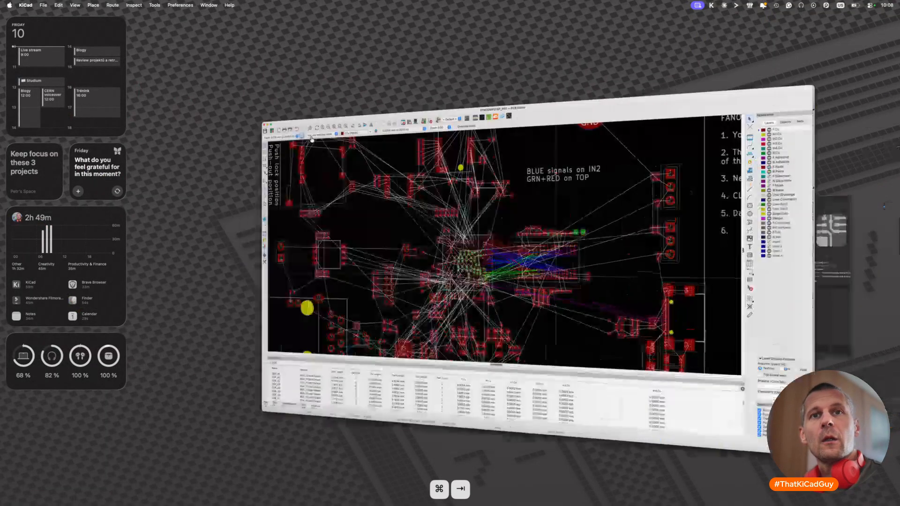
key("super+grave")
key("super+grave")
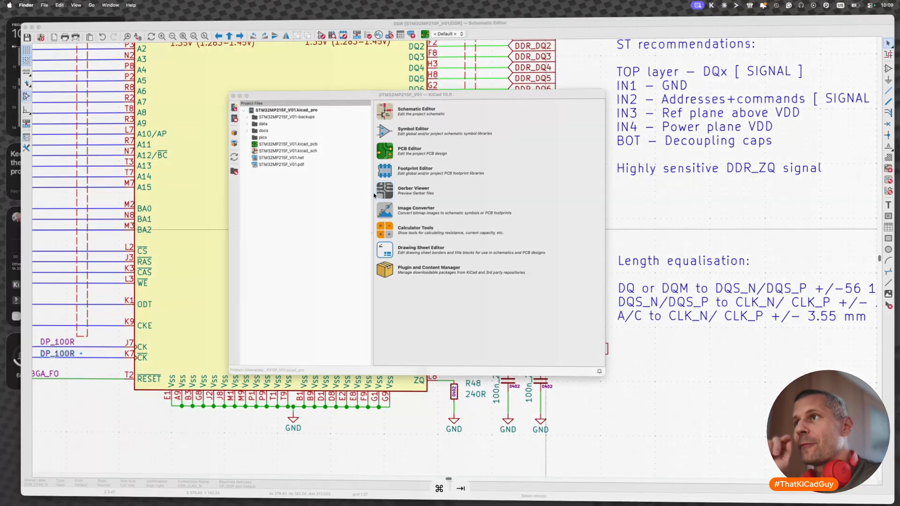
key("super+Tab")
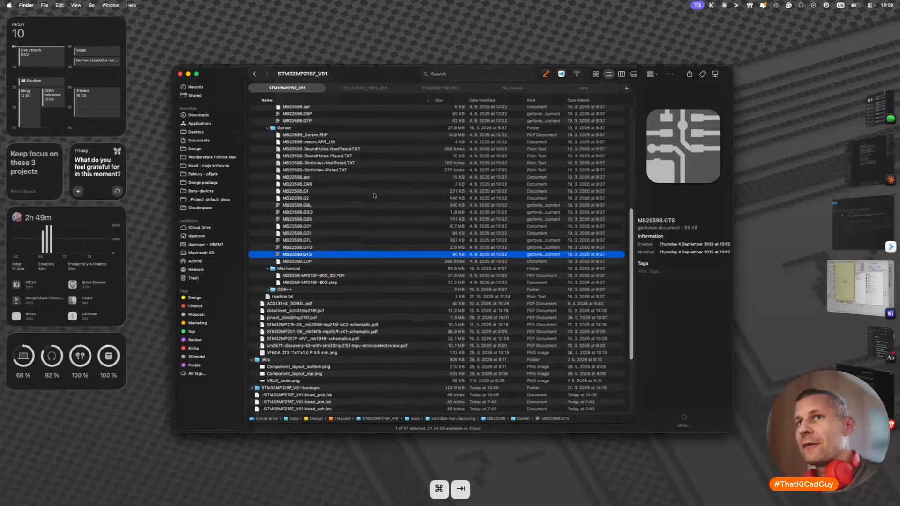
key("super+Tab")
key("super+grave")
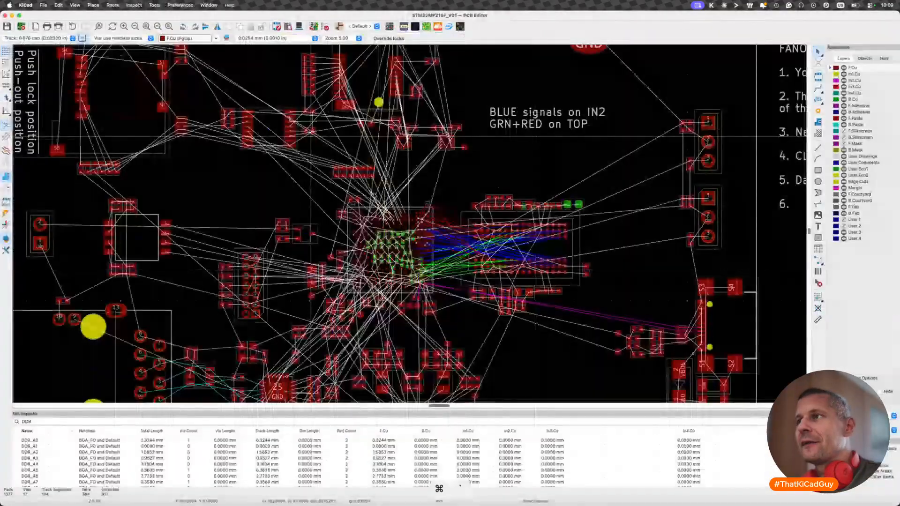
- Examine the ratsnest between the processor and the DDR memory, temporarily selecting memory pads A7 to D7 and A3 to D3
scroll(488, 249, "up", 5)
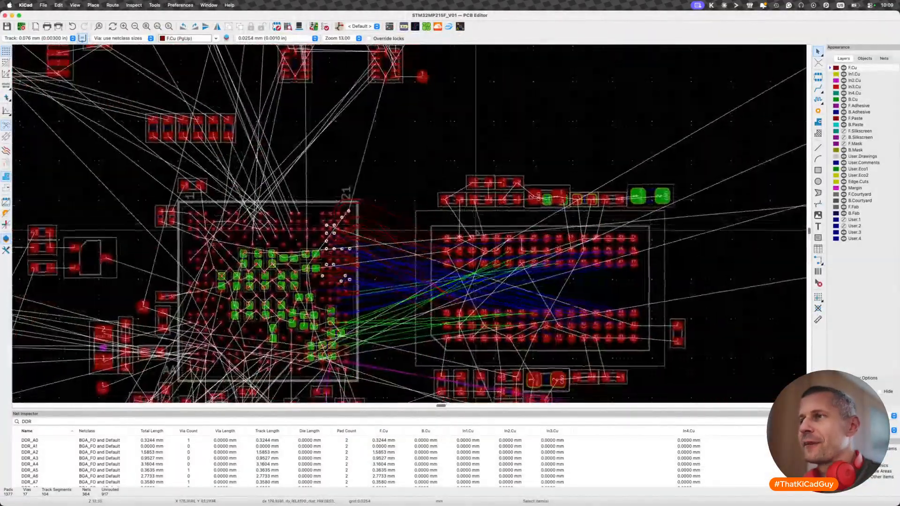
scroll(476, 232, "up", 3)
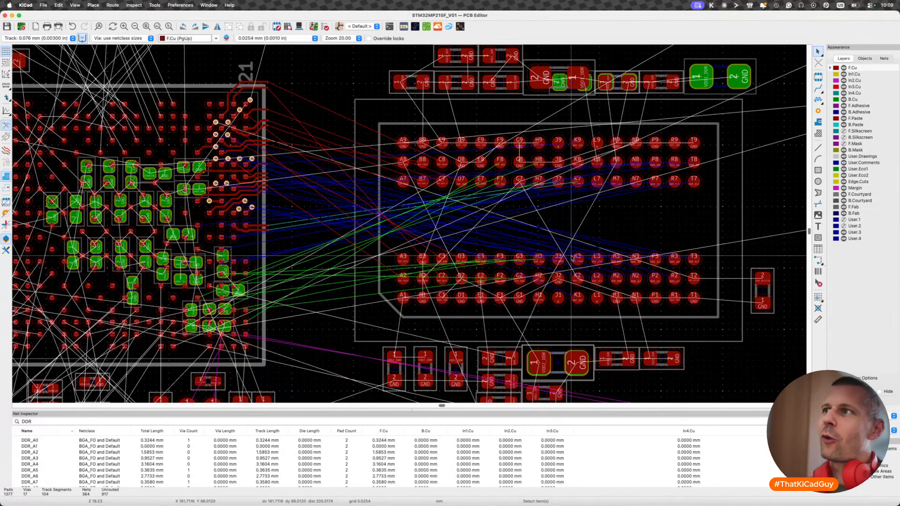
left_click_drag(326, 161, 487, 270)
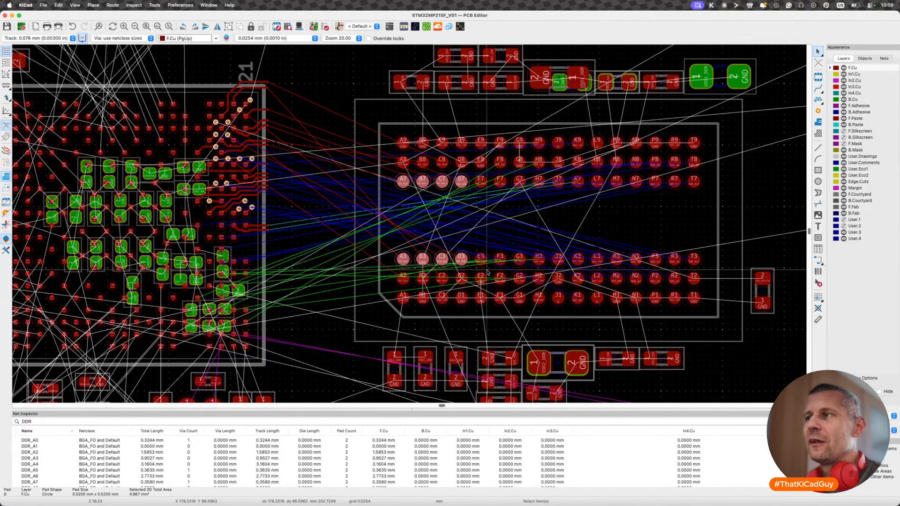
key("Escape")
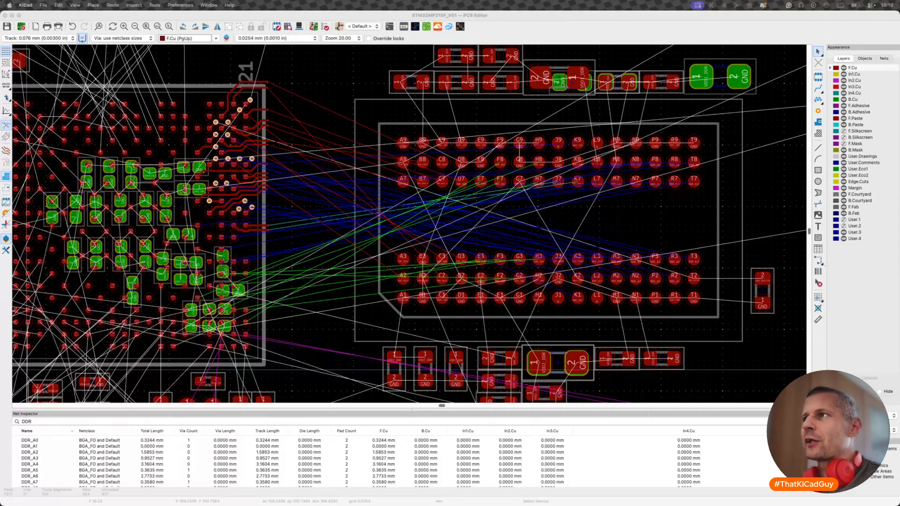
key("super+Tab")
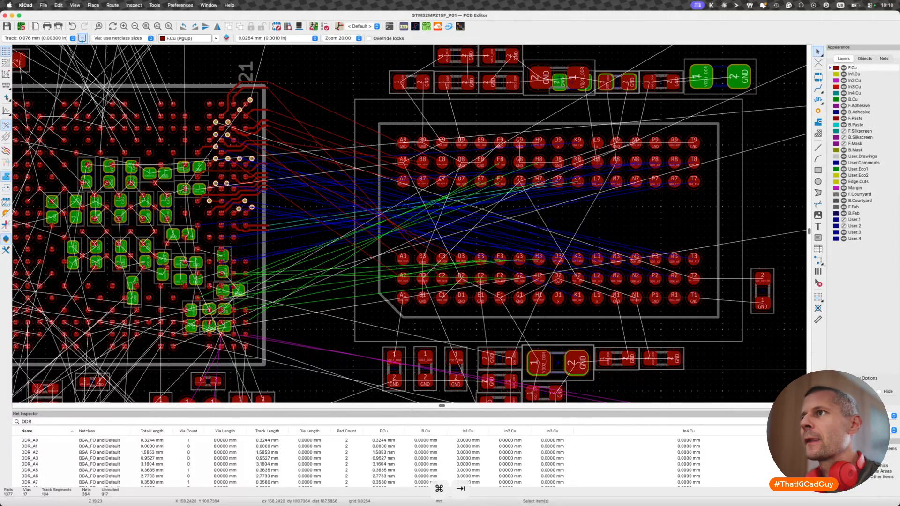
- Switch to KiCad's Gerber Viewer and start opening autodetected files
key("super+grave")
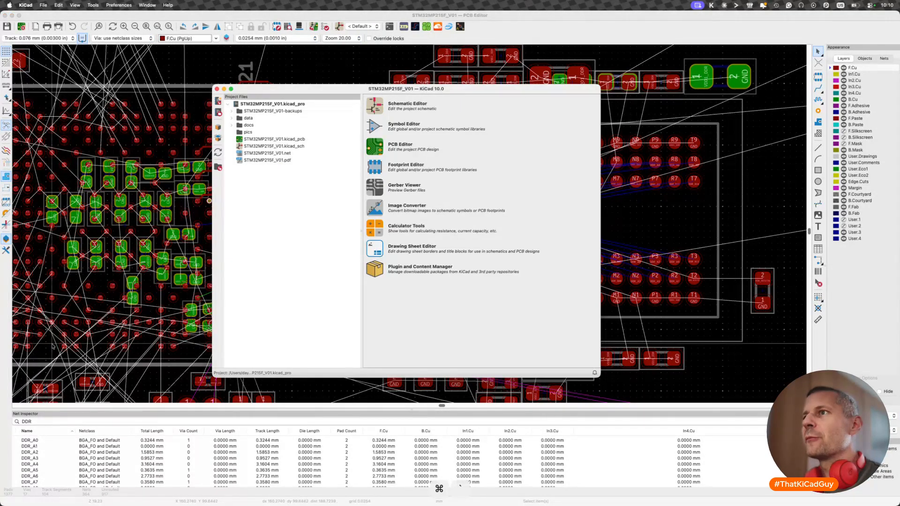
left_click(374, 194)
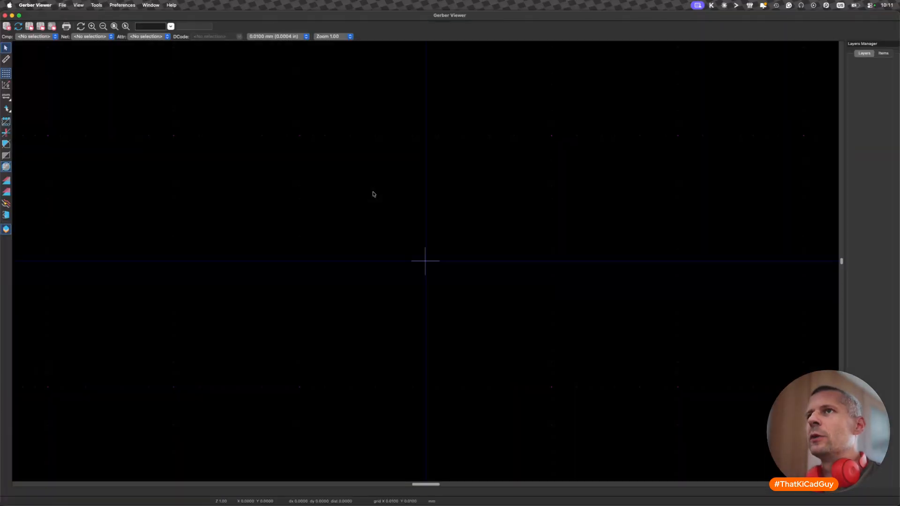
left_click(64, 5)
left_click(68, 17)
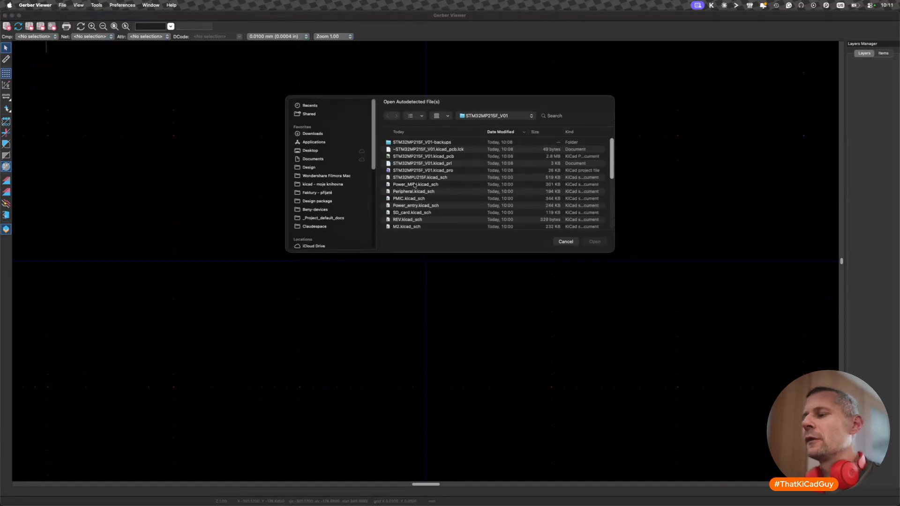
- Browse from the STM32MP215F_V01 project folder to docs/mb2059-manufacturing/MB2059B/Gerber
scroll(414, 186, "down", 5)
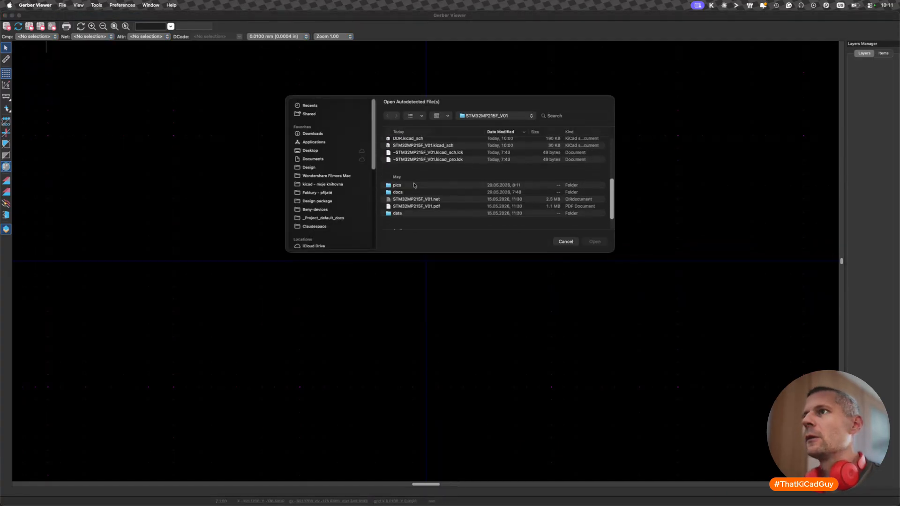
scroll(400, 209, "down", 2)
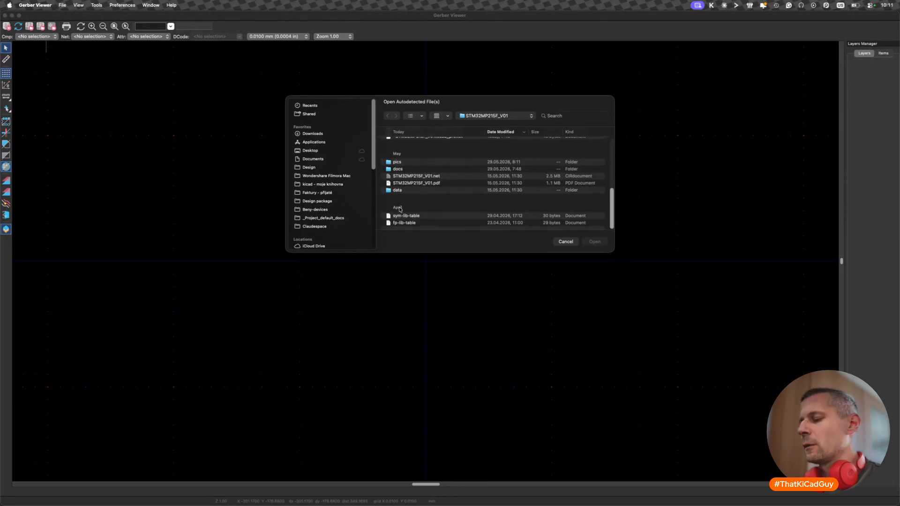
key("super+Up")
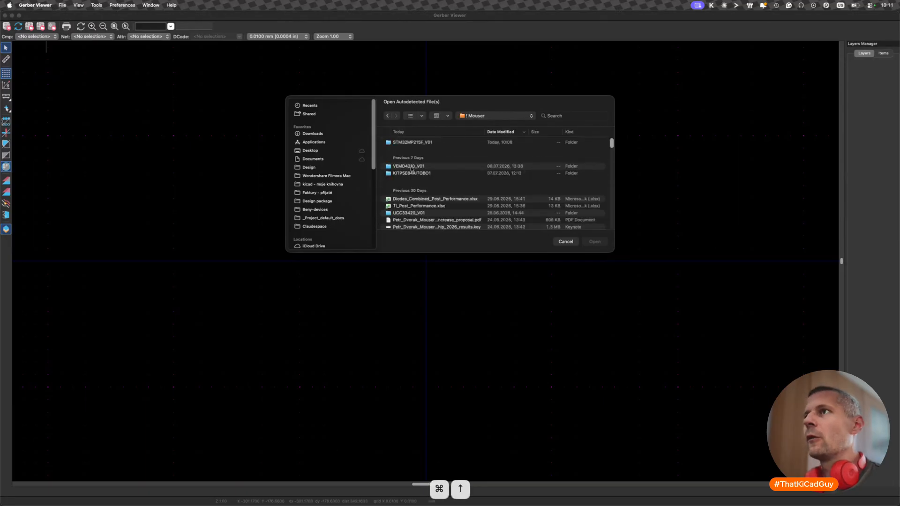
double_click(425, 143)
scroll(412, 172, "down", 3)
scroll(413, 171, "down", 1)
double_click(400, 180)
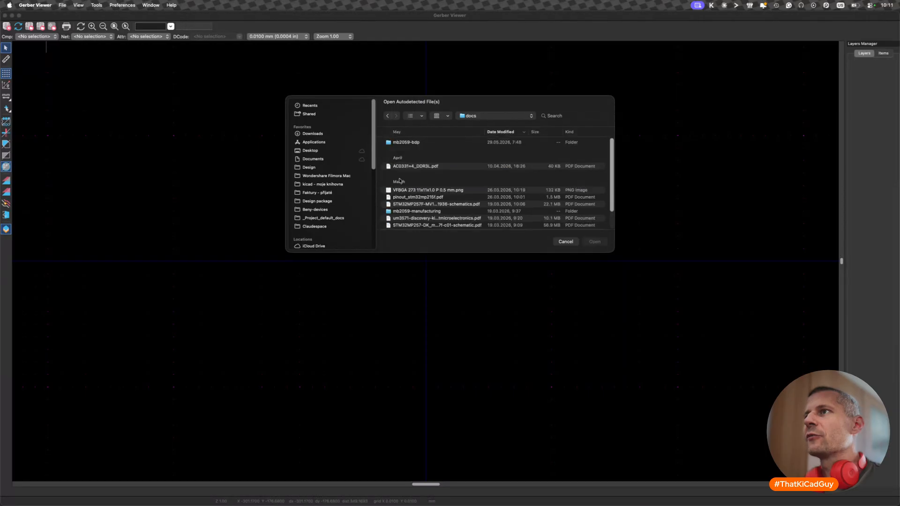
double_click(435, 212)
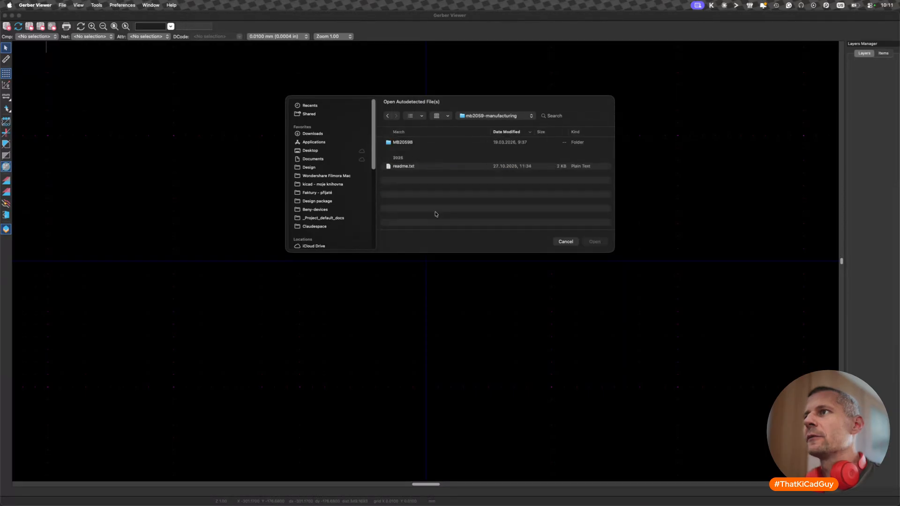
double_click(403, 142)
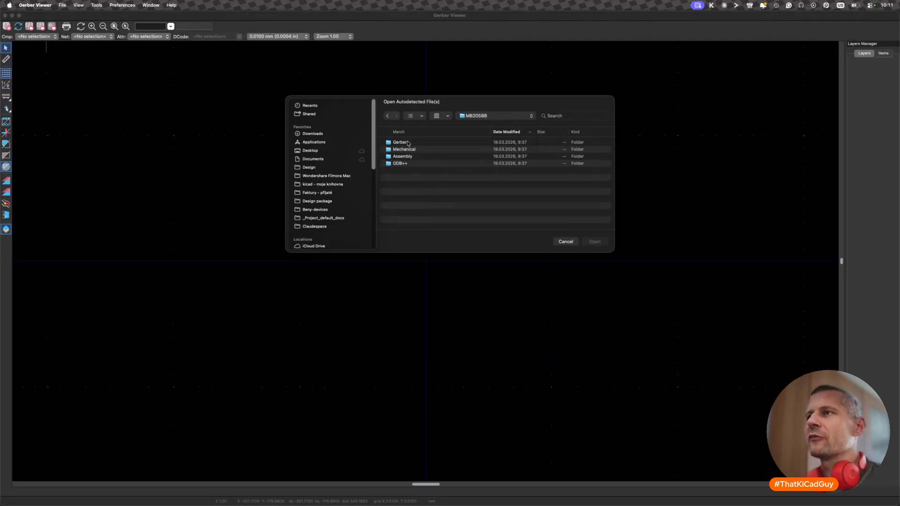
double_click(407, 143)
- Load the MB2059B Gerber and drill files from MB2059B-macro.APR_LIB through MB2059B.LDP
left_click(408, 143)
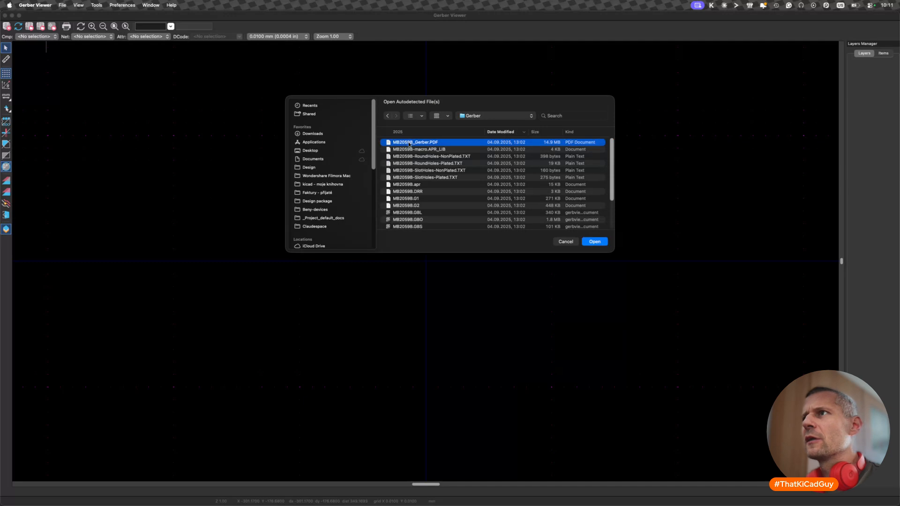
left_click(411, 149)
scroll(413, 221, "down", 3)
left_click(407, 223, "shift")
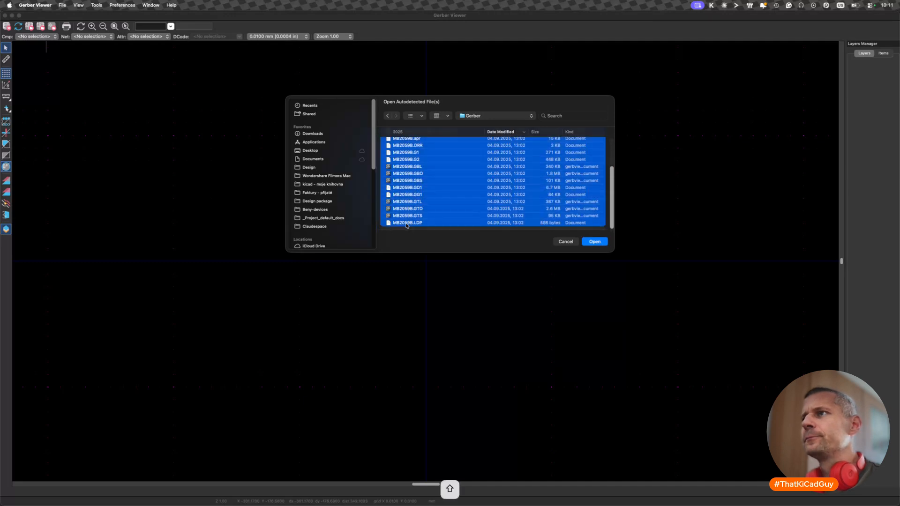
left_click(594, 241)
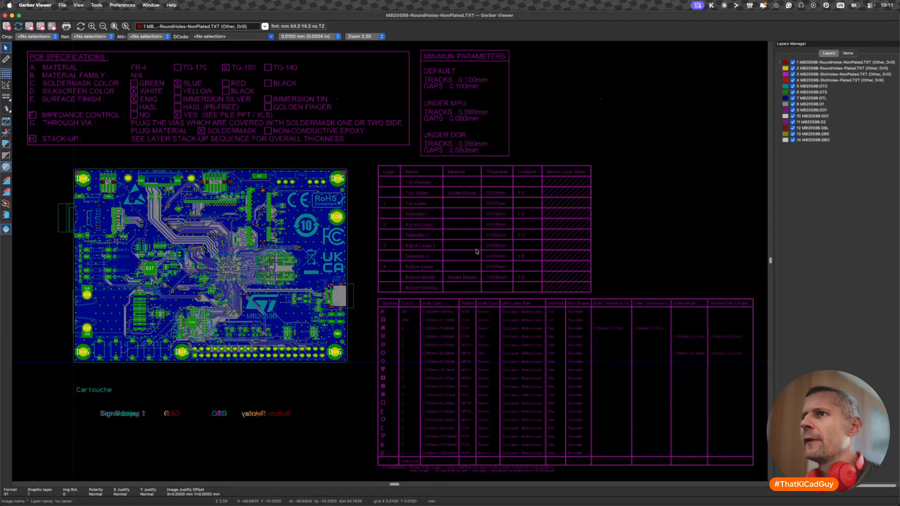
- Examine the routing between the processor and DDR memory U8 on the MB2059B reference board
scroll(223, 263, "up", 1)
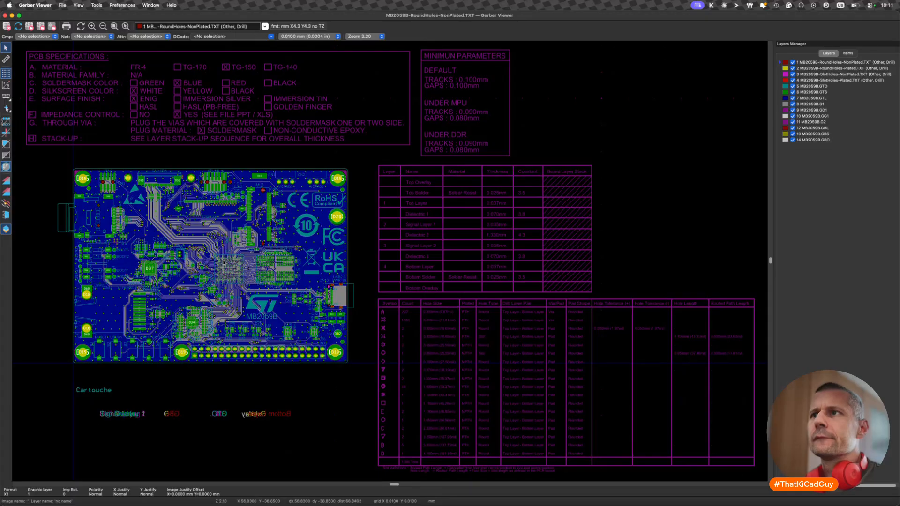
scroll(224, 263, "up", 5)
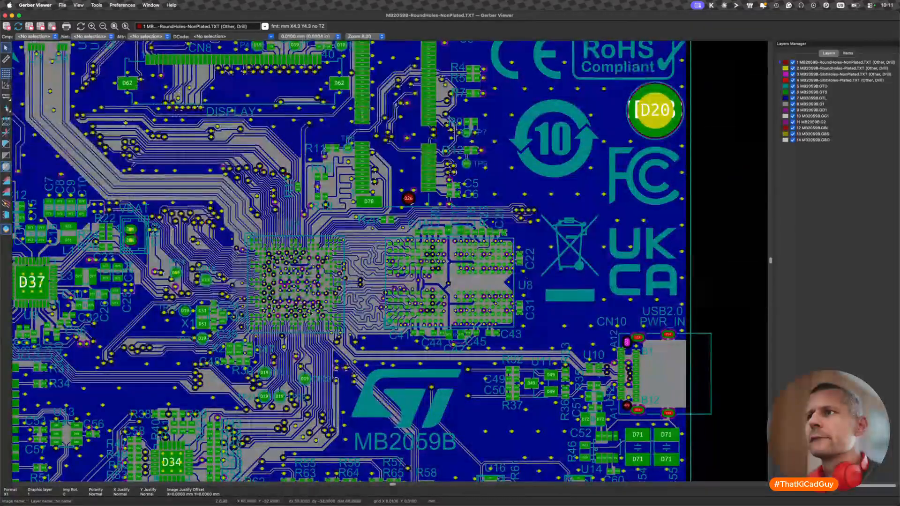
scroll(309, 313, "up", 1)
scroll(309, 313, "up", 2)
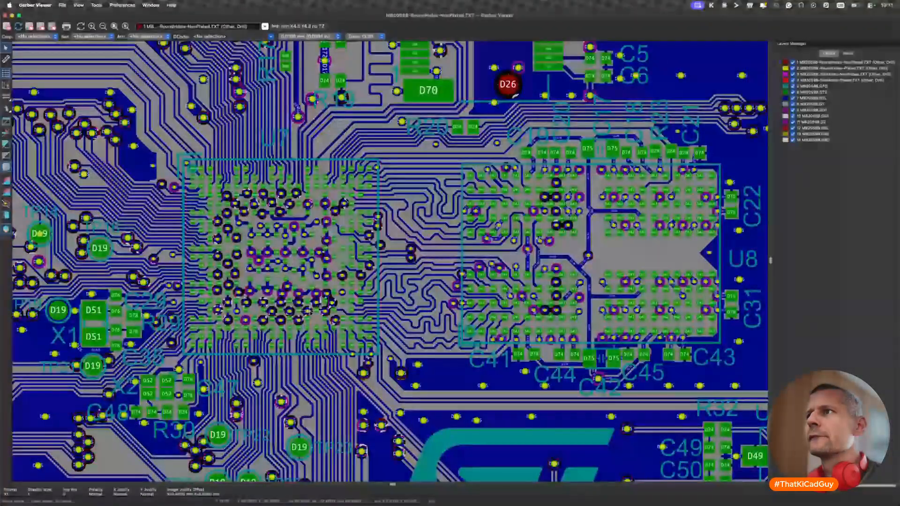
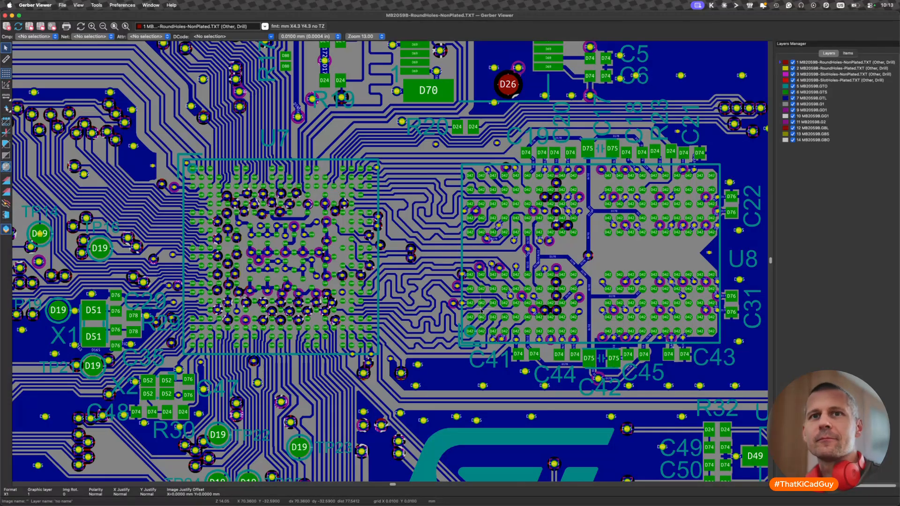
- Switch to the STM32MP215F_V01 board in KiCad's PCB Editor and save it
key("super+Tab")
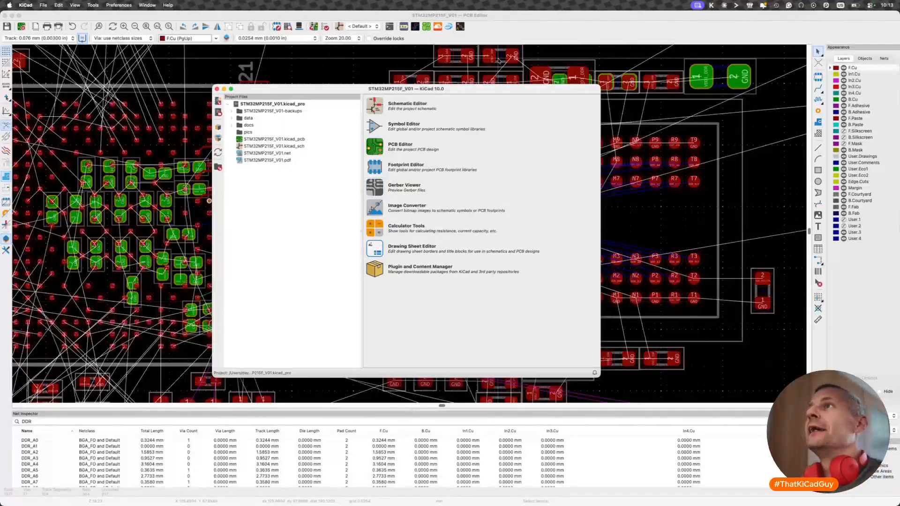
left_click(499, 60)
key("super+s")
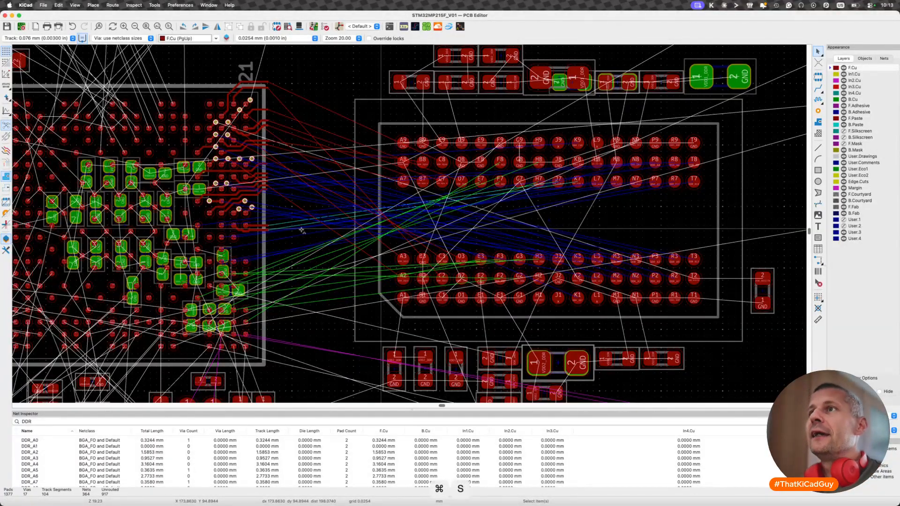
middle_click_drag(229, 188, 326, 253)
right_click(327, 254)
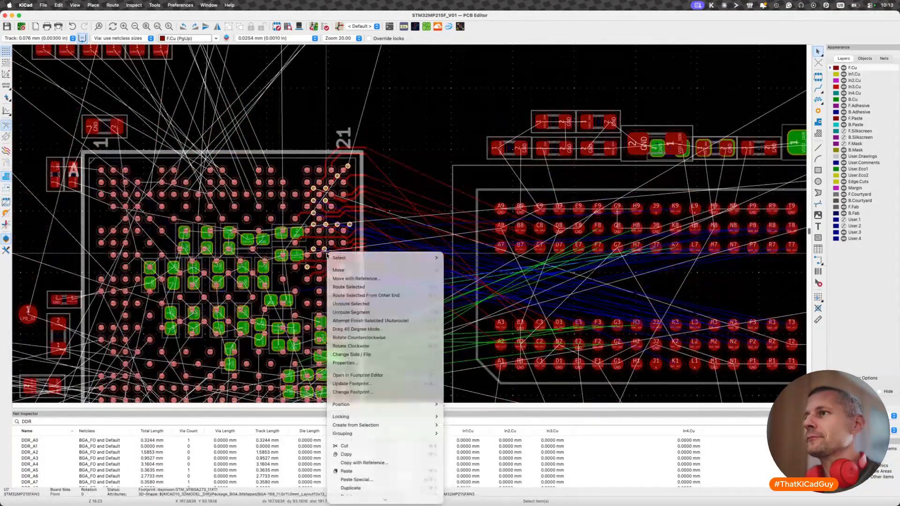
left_click(415, 218)
- Rotate the DDR memory together with its surrounding passives by 180° and move the group up beside the processor
scroll(408, 218, "down", 4)
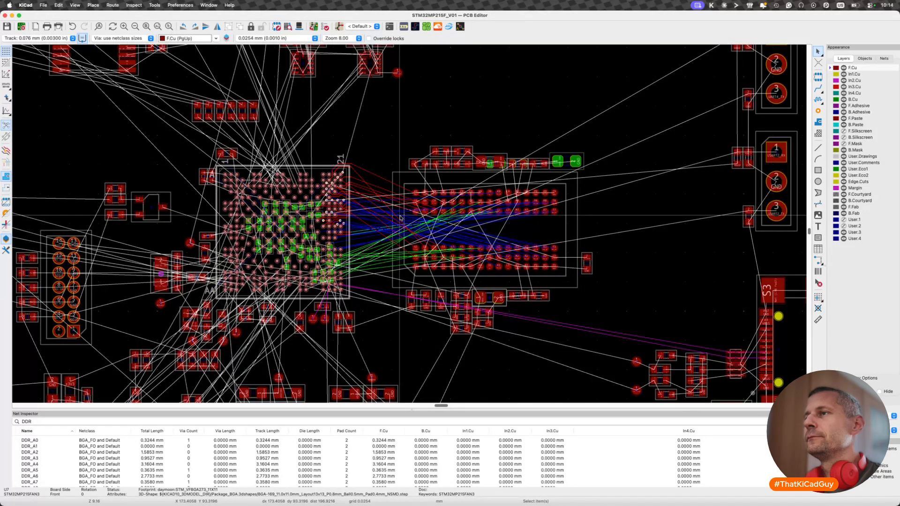
left_click_drag(378, 114, 610, 355)
key("r")
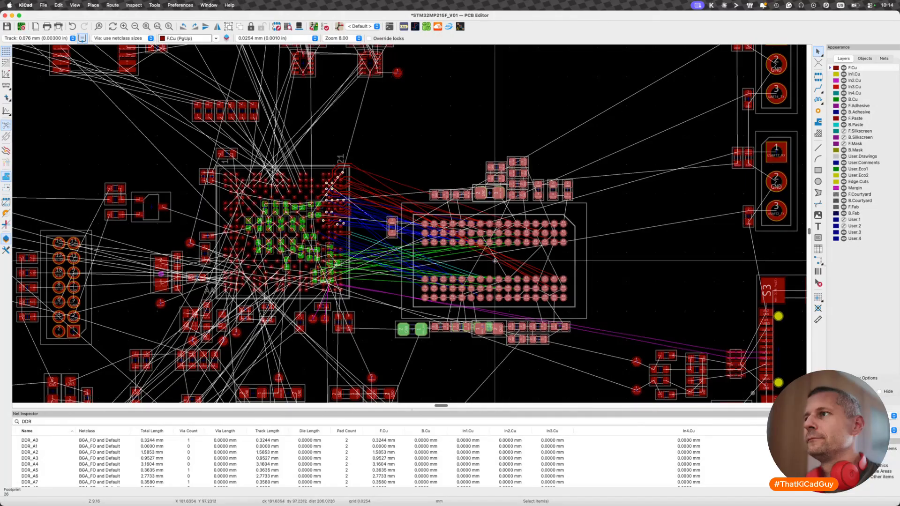
key("m")
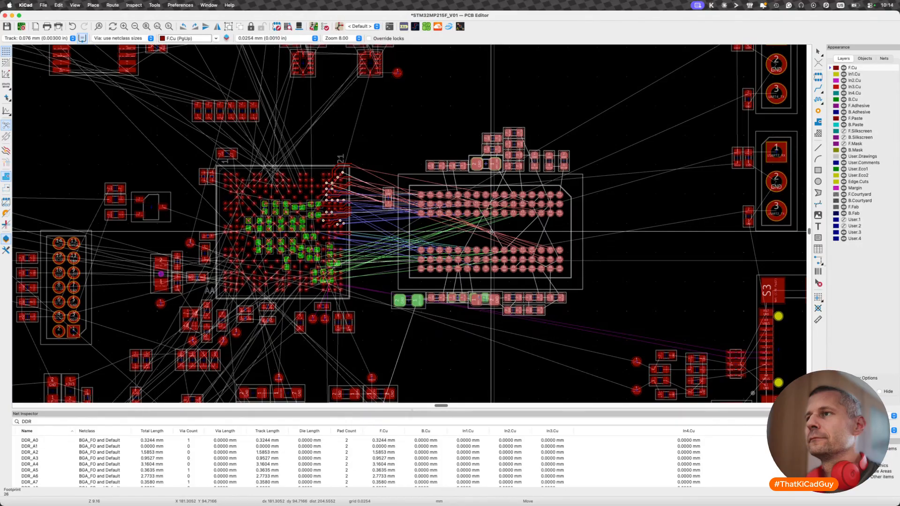
left_click(491, 231)
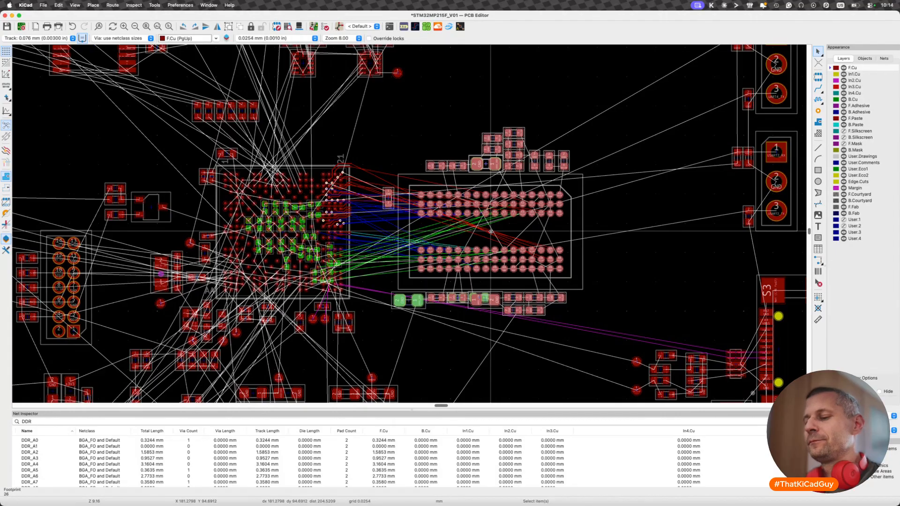
- Compare the memory group's two orientations in 180° turns, place it with the T-column pads facing the processor, and save the board
key("r")
key("r")
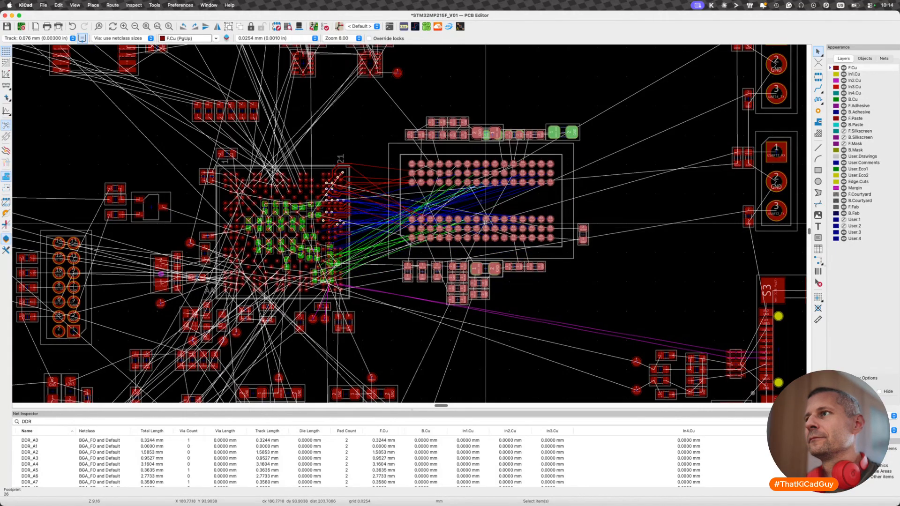
key("m")
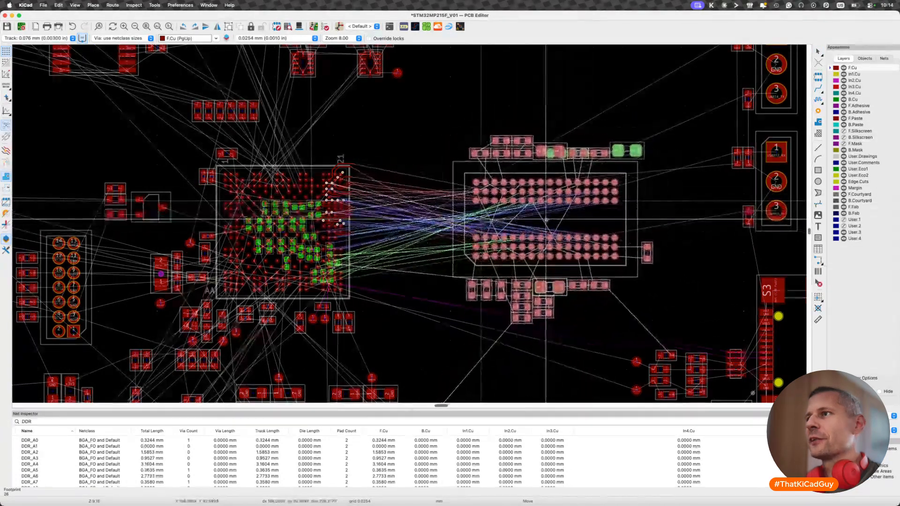
key("r")
key("r")
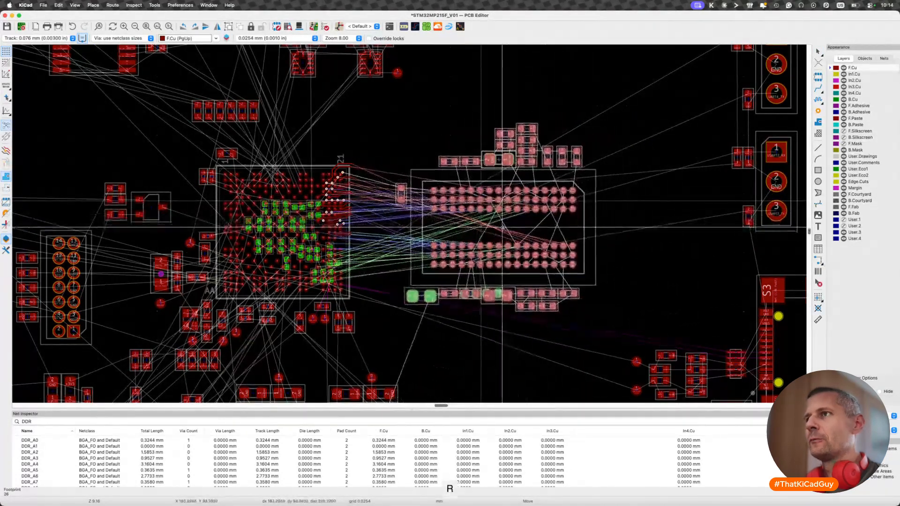
key("r")
key("r")
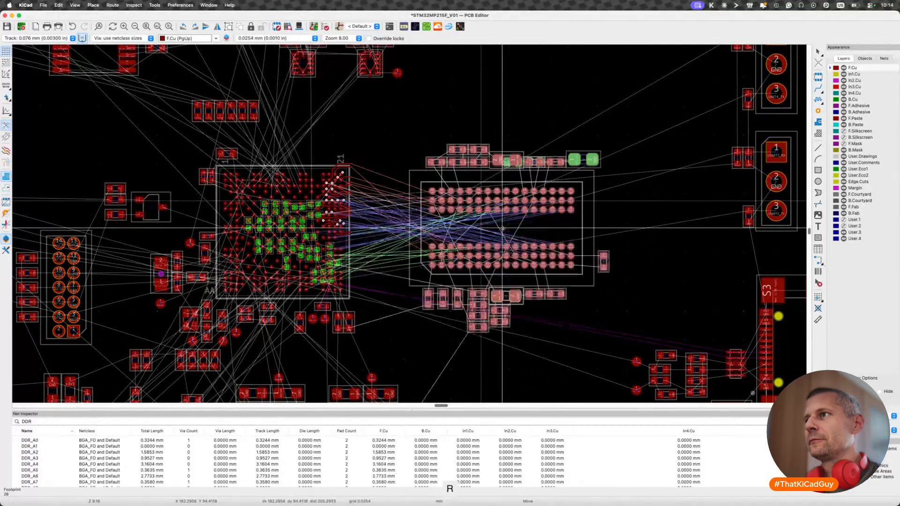
key("r")
key("r")
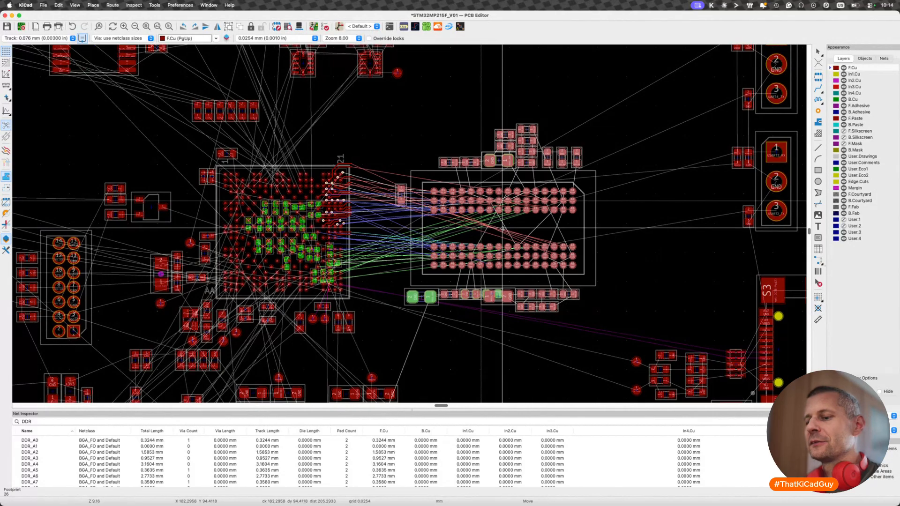
key("r")
key("r")
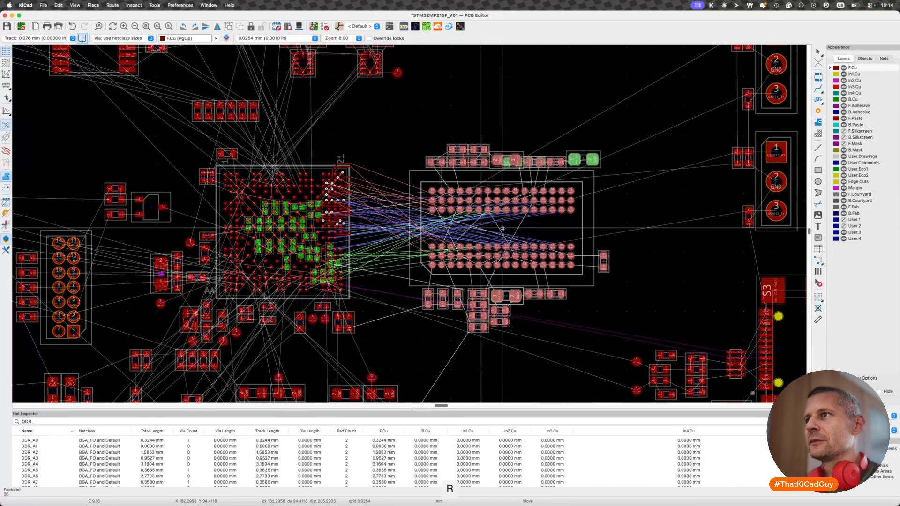
key("r")
key("r")
key("r")
key("r")
key("r")
key("r")
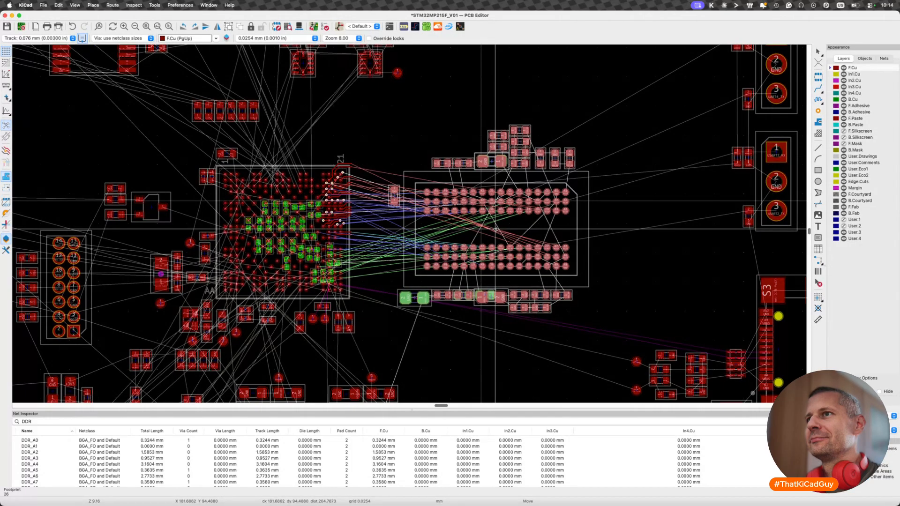
left_click(496, 228)
key("super+s")
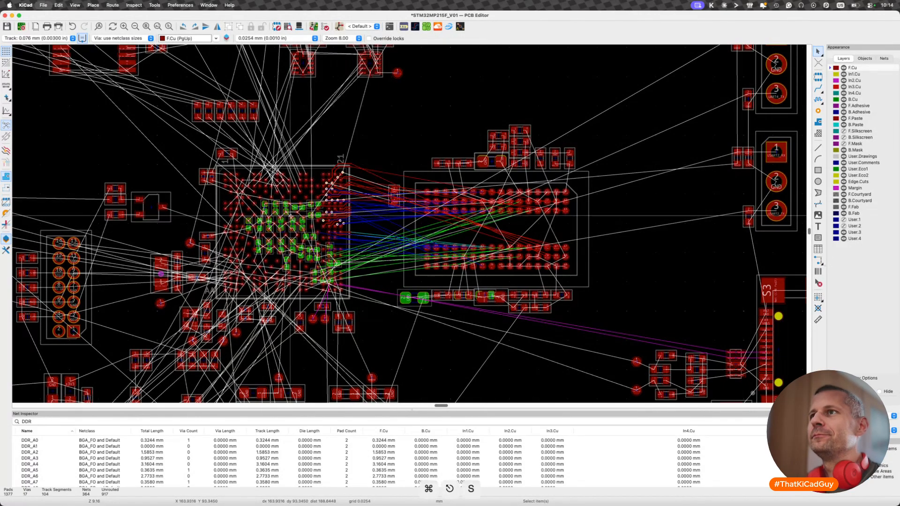
scroll(291, 218, "up", 4)
scroll(305, 197, "up", 2)
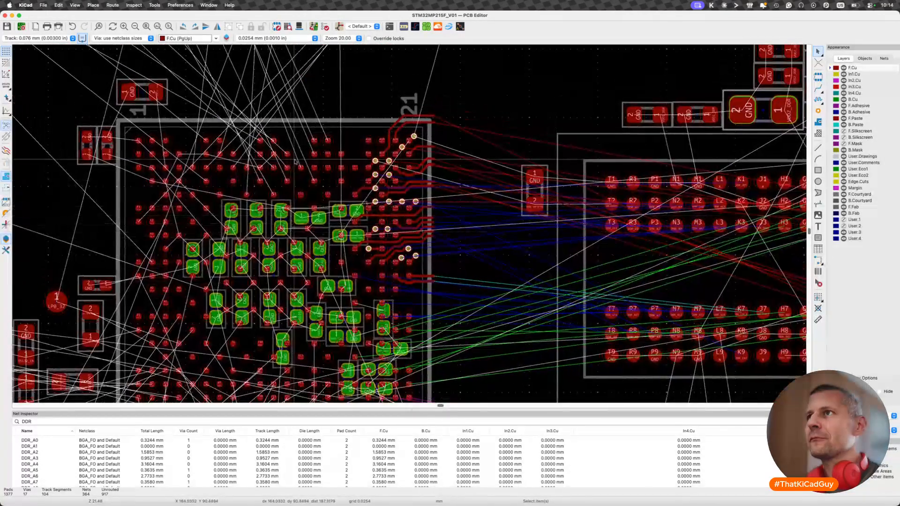
left_click_drag(345, 91, 458, 306)
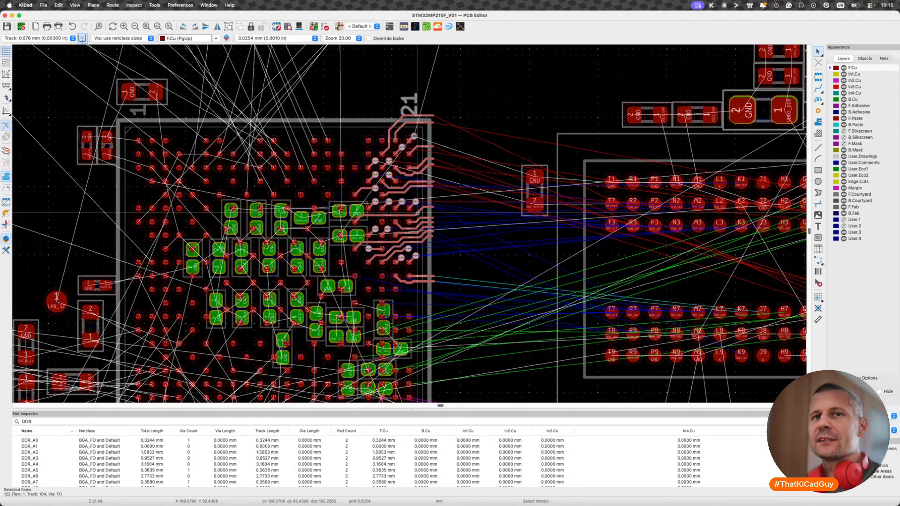
right_click(417, 182)
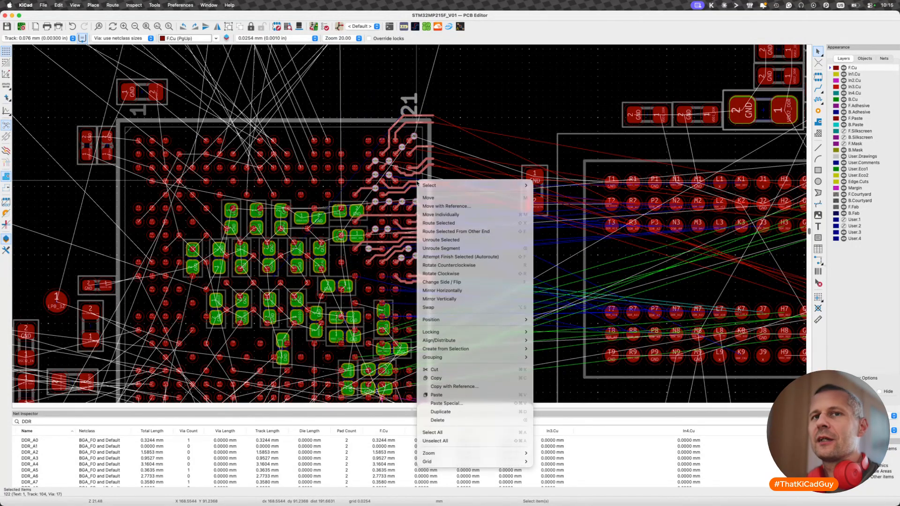
key("Escape")
- Delete the fanout on the processor's memory-facing side, filtering the selection to tracks and vias only, and save the board
left_click_drag(321, 69, 474, 295)
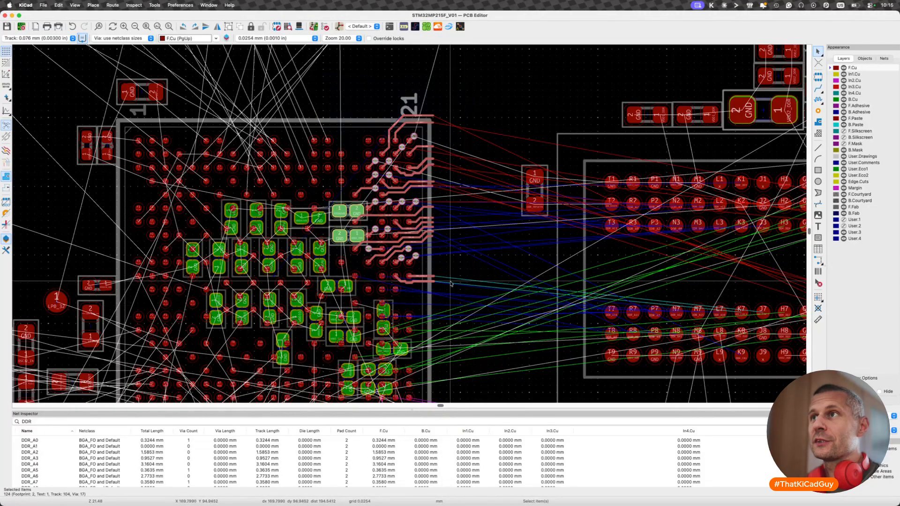
right_click(413, 153)
mouse_move(426, 157)
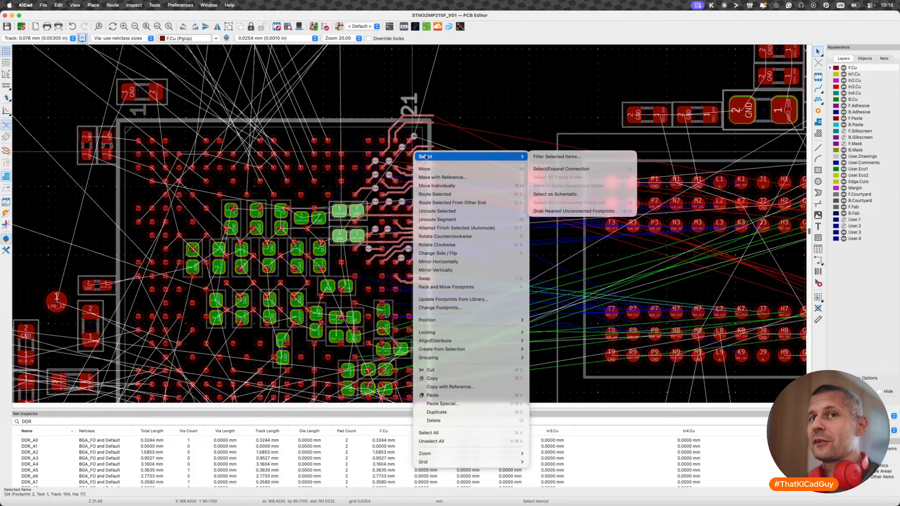
left_click(556, 156)
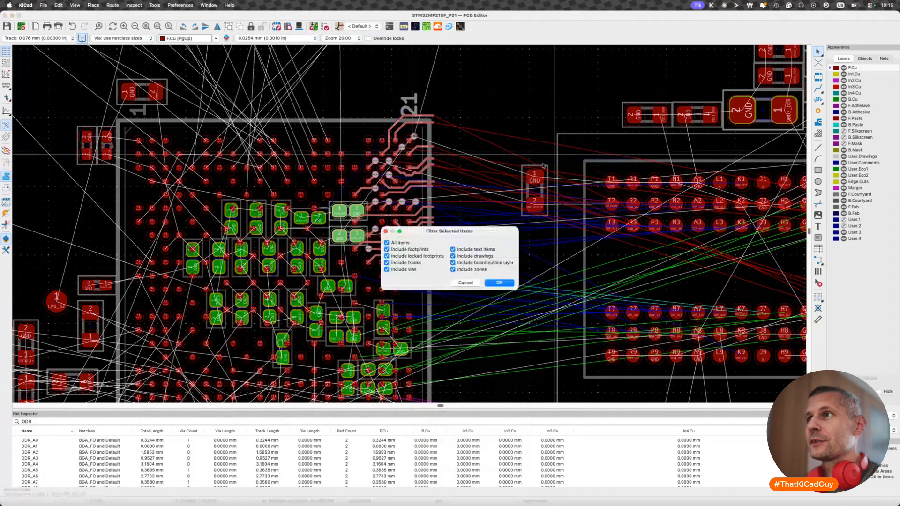
left_click(398, 243)
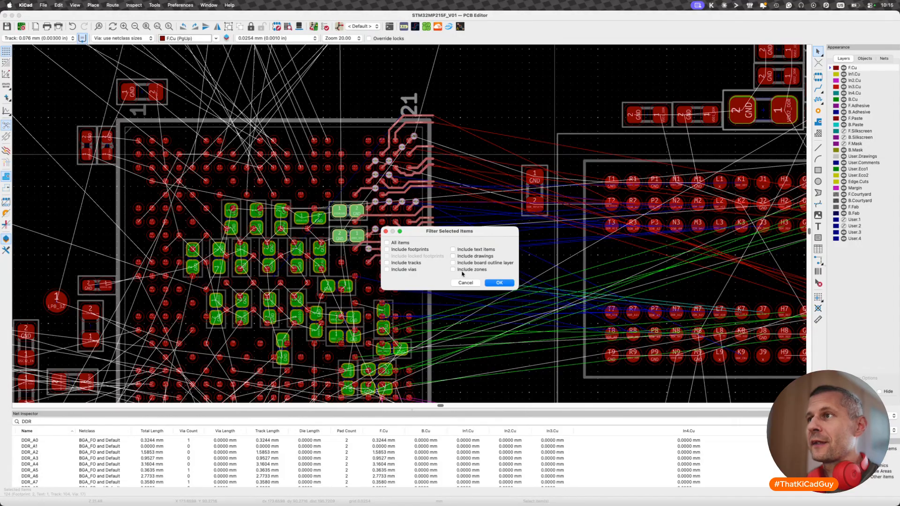
left_click(402, 264)
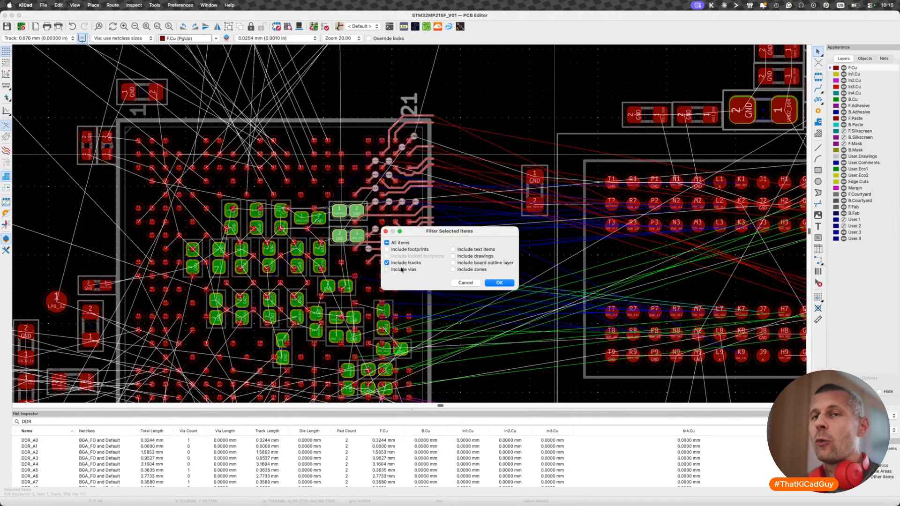
left_click(503, 283)
key("BackSpace")
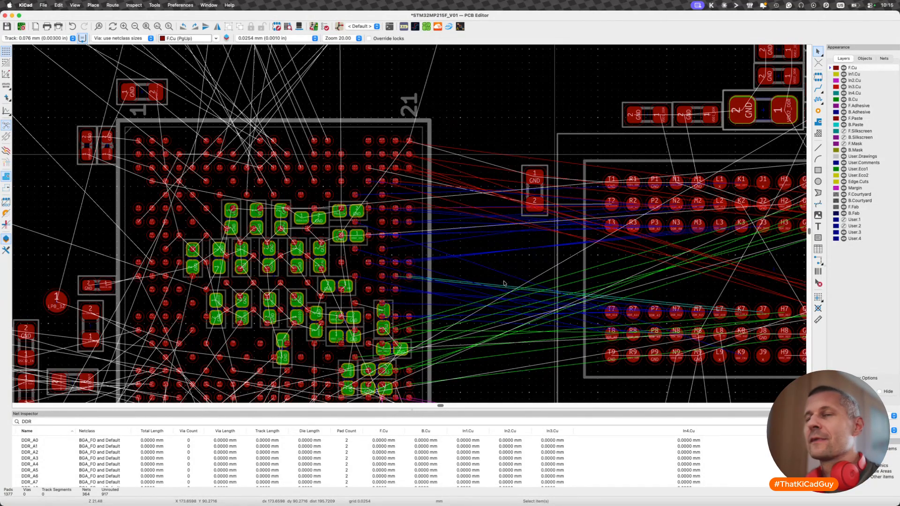
key("super+s")
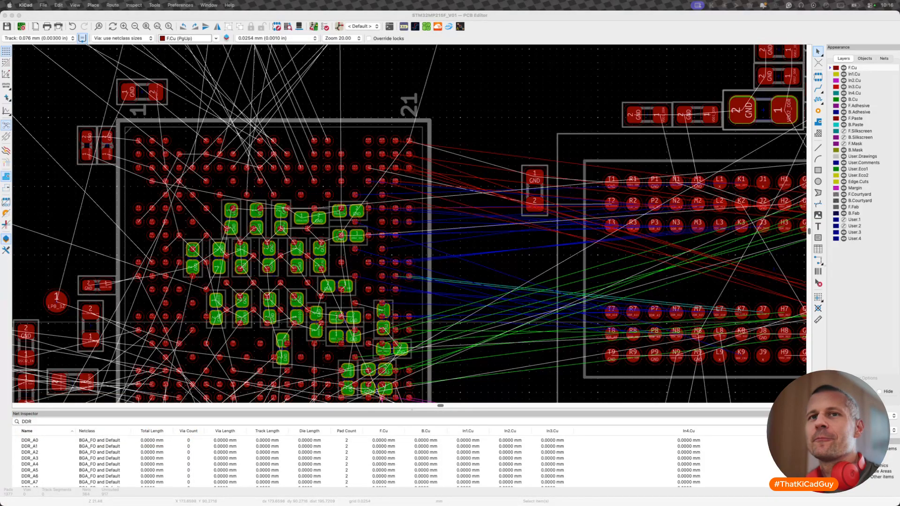
key("super+s")
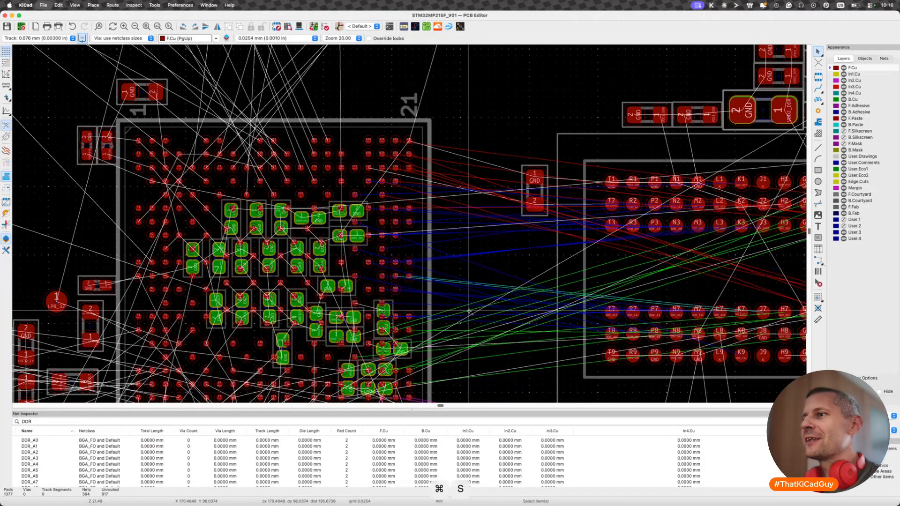
- Open the "FANOUT FIRST, THEN ROUTE" note for editing and insert two blank lines above its heading
scroll(468, 311, "down", 5)
scroll(486, 298, "up", 1)
scroll(486, 298, "down", 3)
scroll(531, 180, "up", 2)
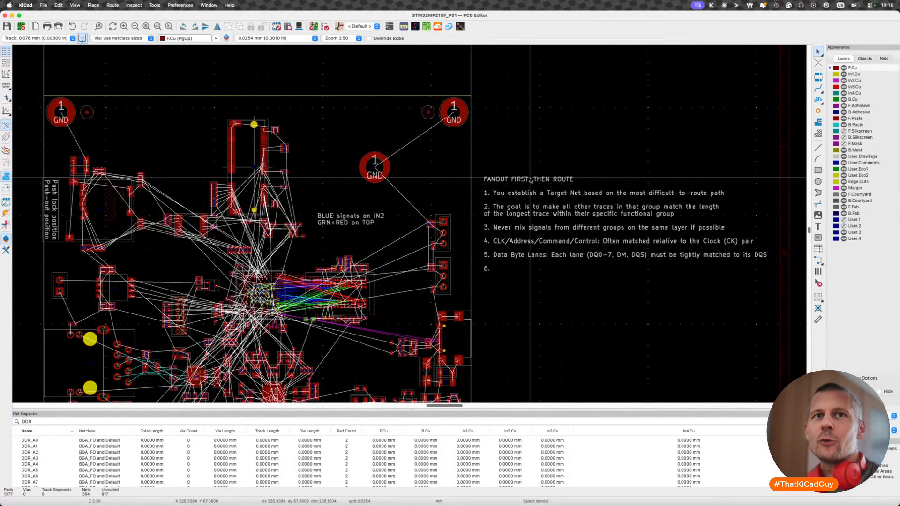
scroll(531, 179, "up", 1)
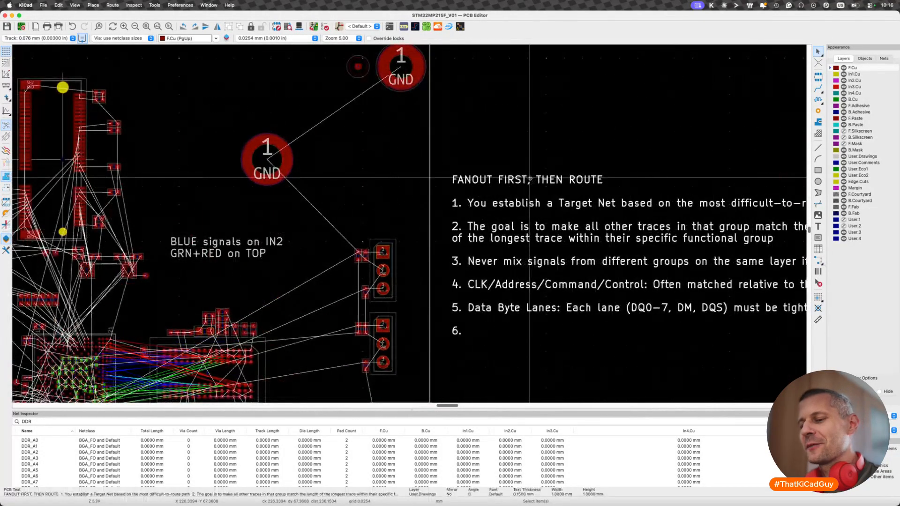
key("e")
left_click(374, 238)
key("Up")
key("Return")
key("Return")
key("Up")
key("Up")
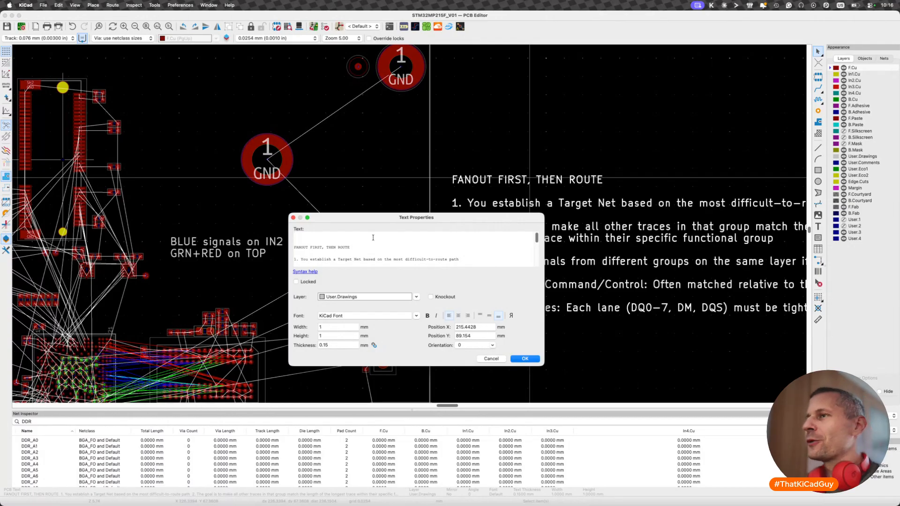
- Add the line "CHECK IF THE ROTATION OF MPU&DDR IS OPTIMAL" above the fanout heading and remove the blank line between them
type("Ck")
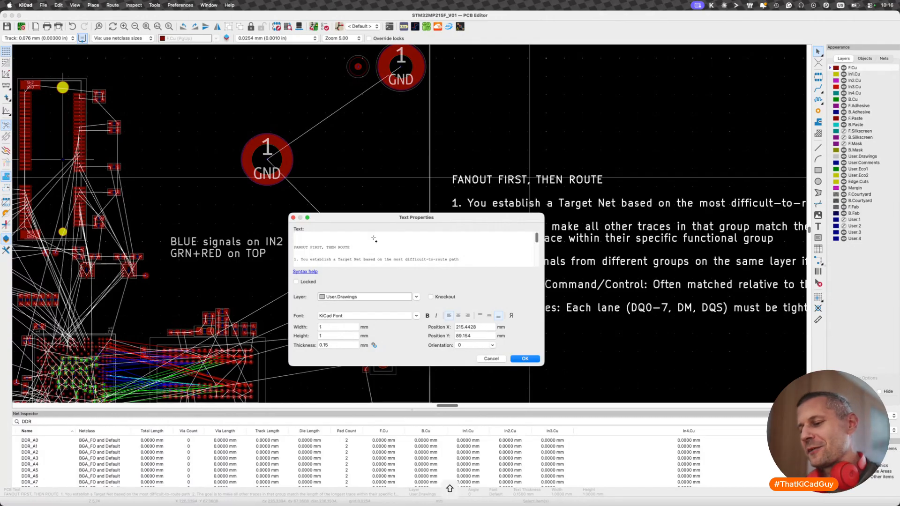
key("BackSpace")
type("HECK")
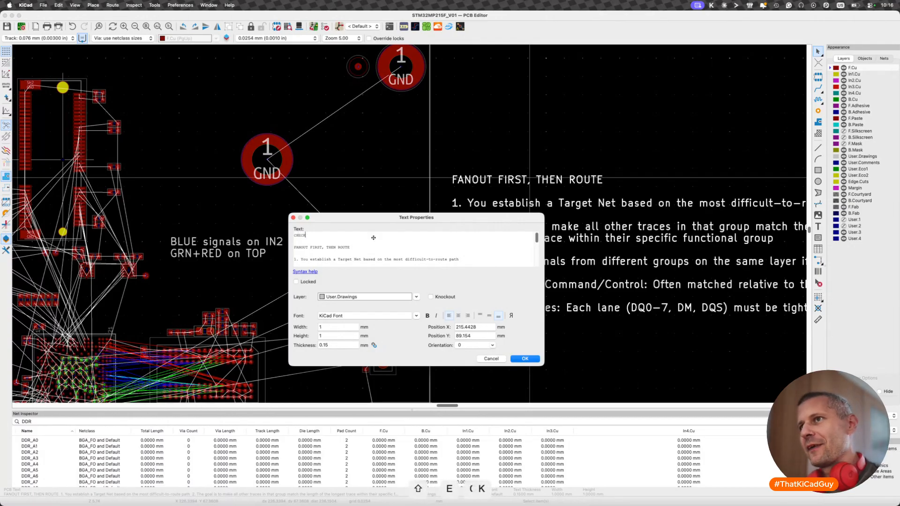
type(" IF THE ROTATIO")
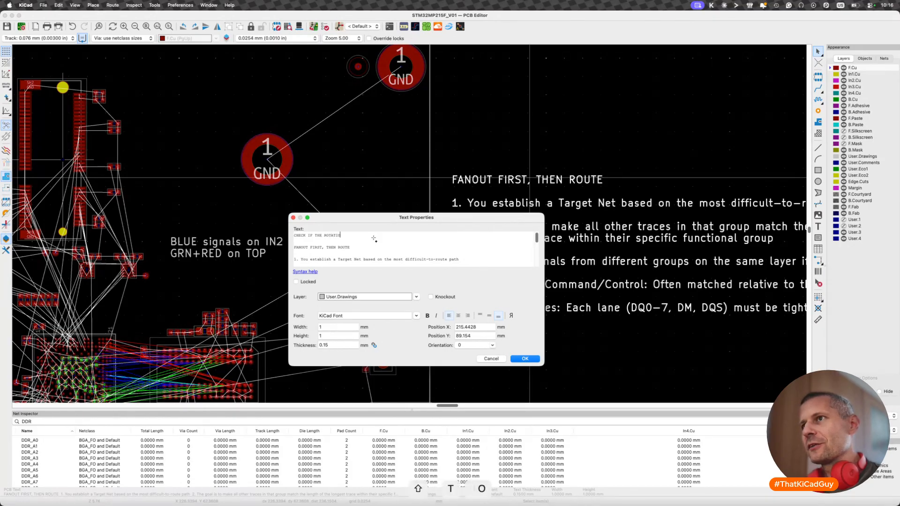
type("N of ")
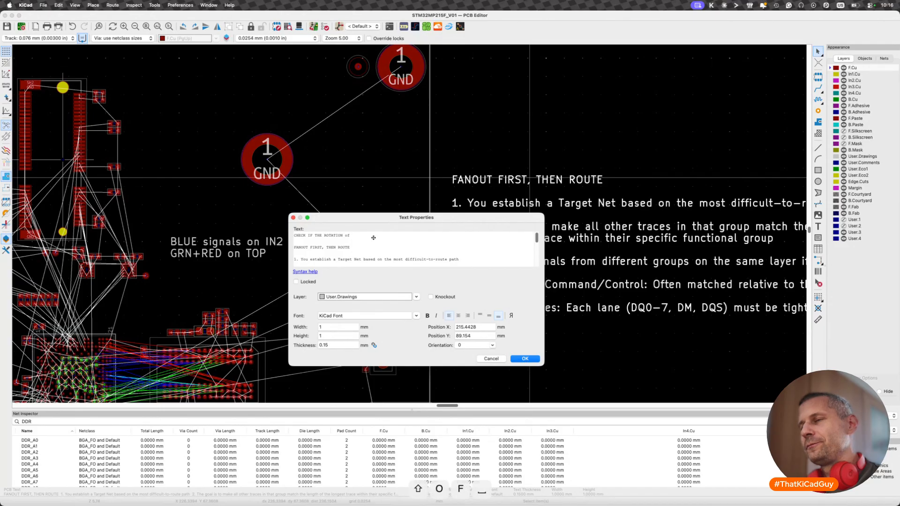
type("MPU&DDR ")
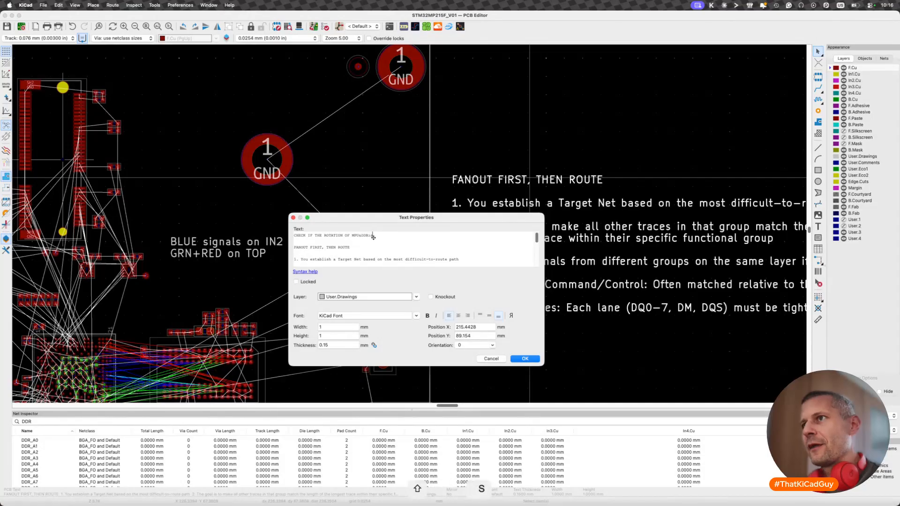
type("IS OPTIMAL")
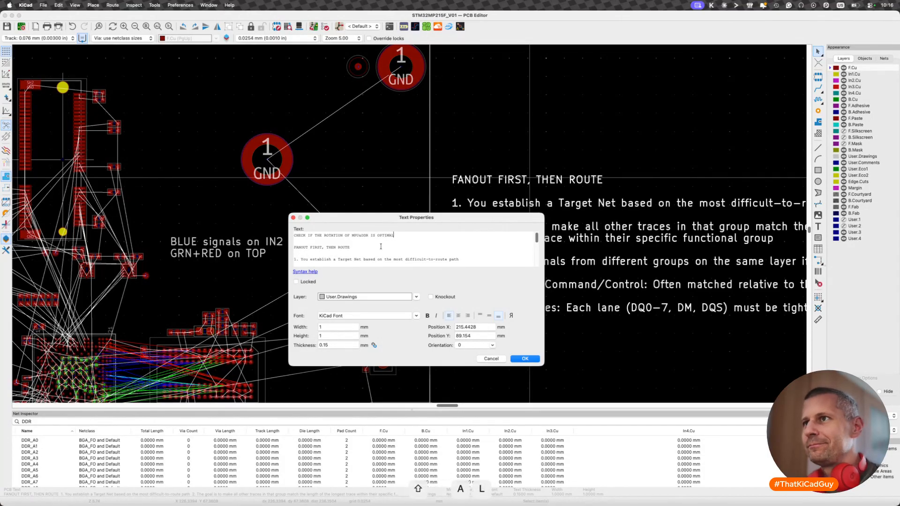
left_click(376, 241)
key("BackSpace")
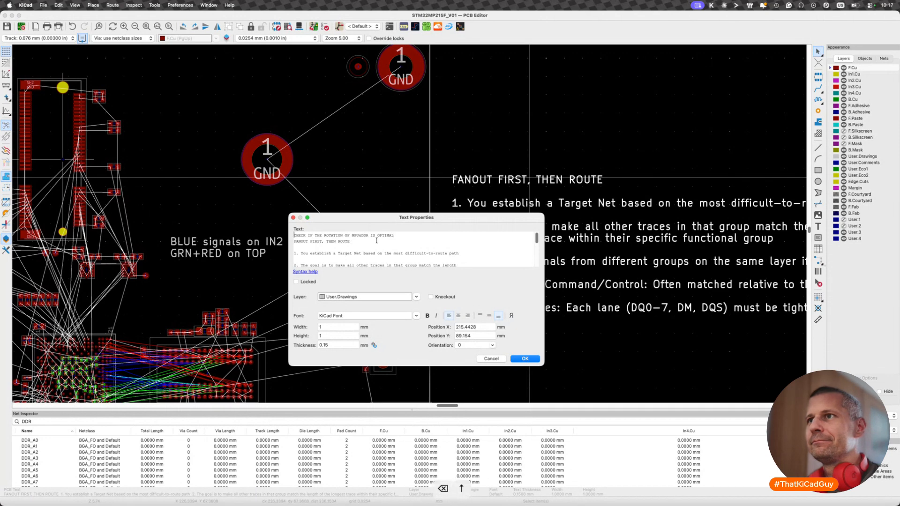
- Prefix the rotation-check line and the "FANOUT FIRST, THEN ROUTE" line with ">>" and apply the note
type(">>")
key("Down")
key("Left")
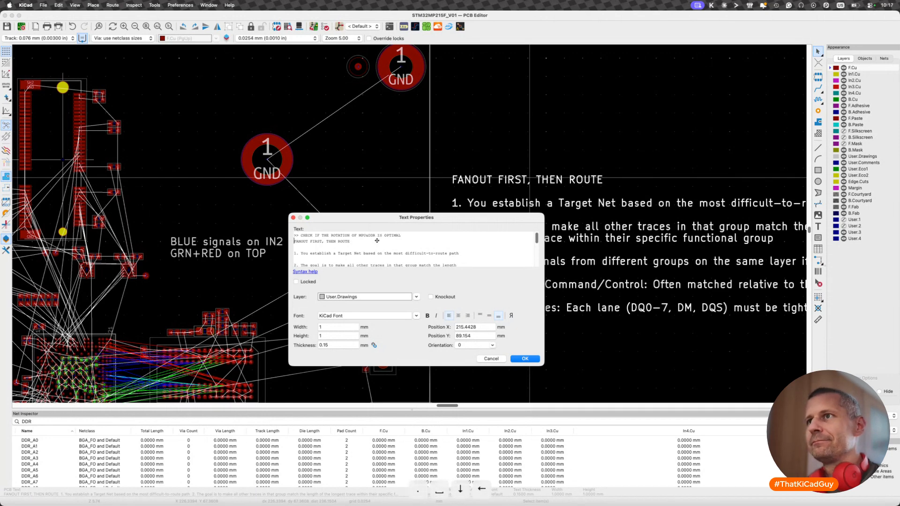
type(">>")
left_click(525, 359)
scroll(522, 168, "right", 3)
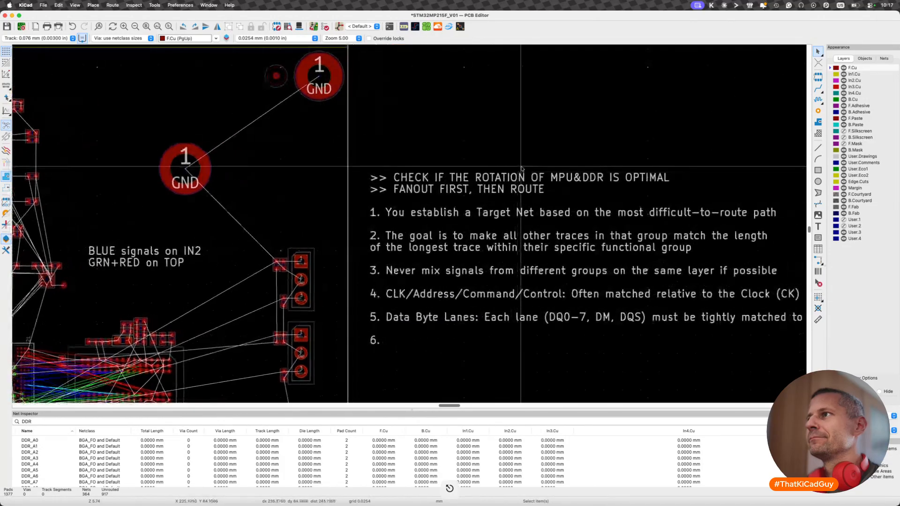
- Reopen the note and start a line below the rotation check reading "(if many signals cross, it means the rotation"
key("e")
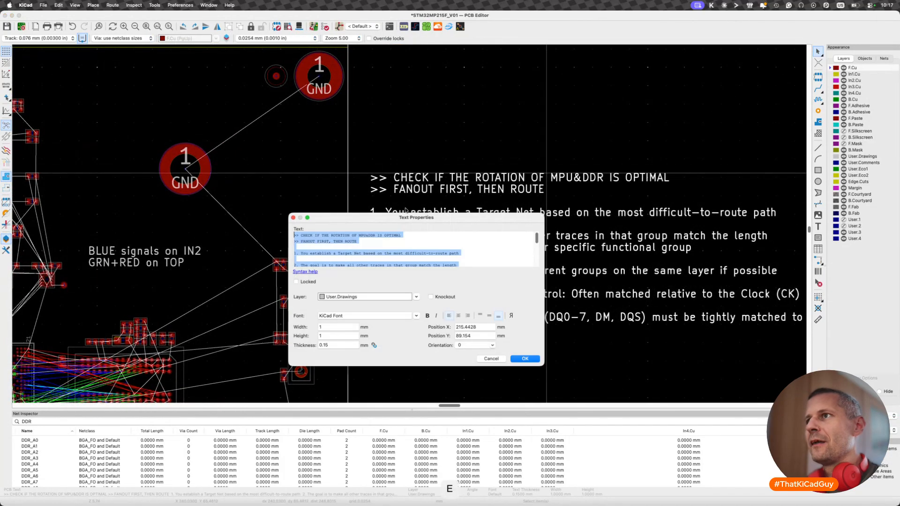
left_click(418, 235)
key("Return")
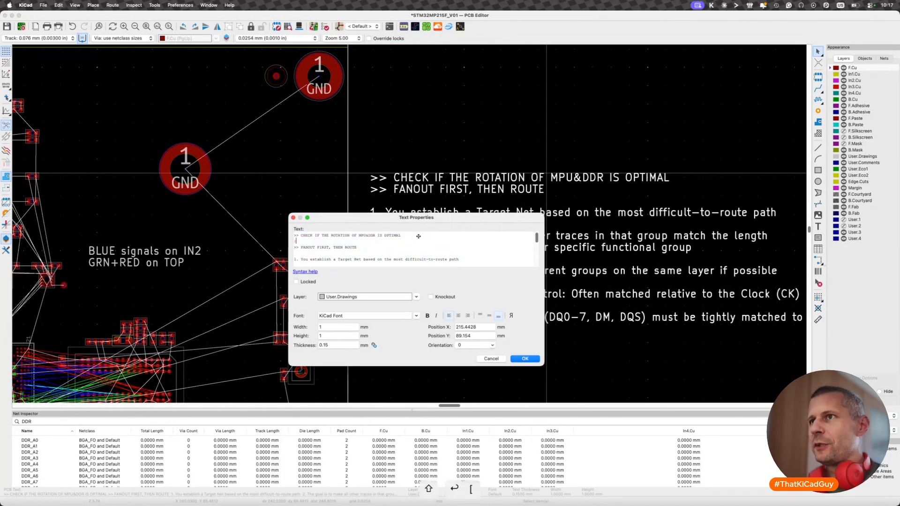
type("(")
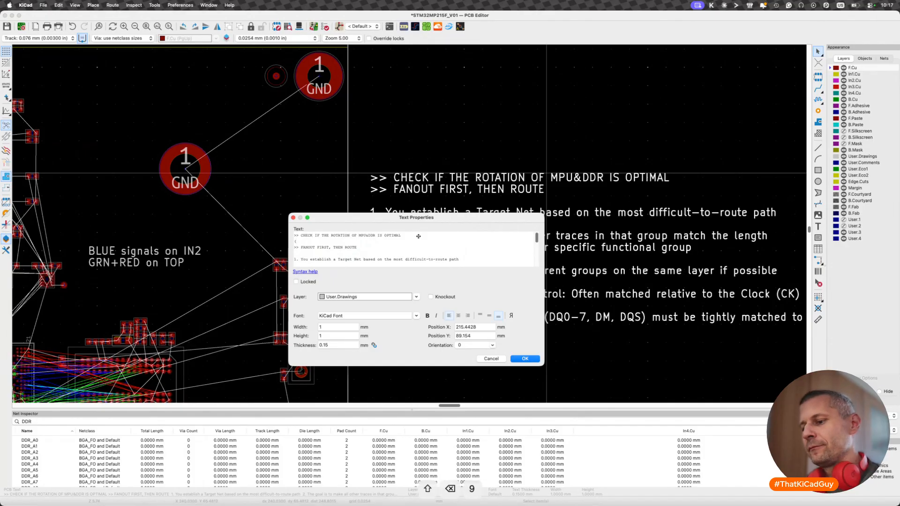
type("IF many sig")
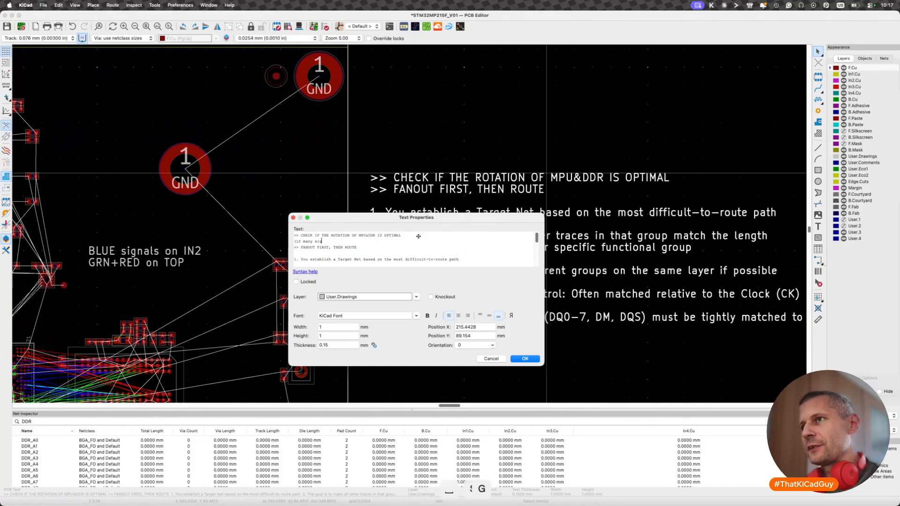
type("nals cross, ")
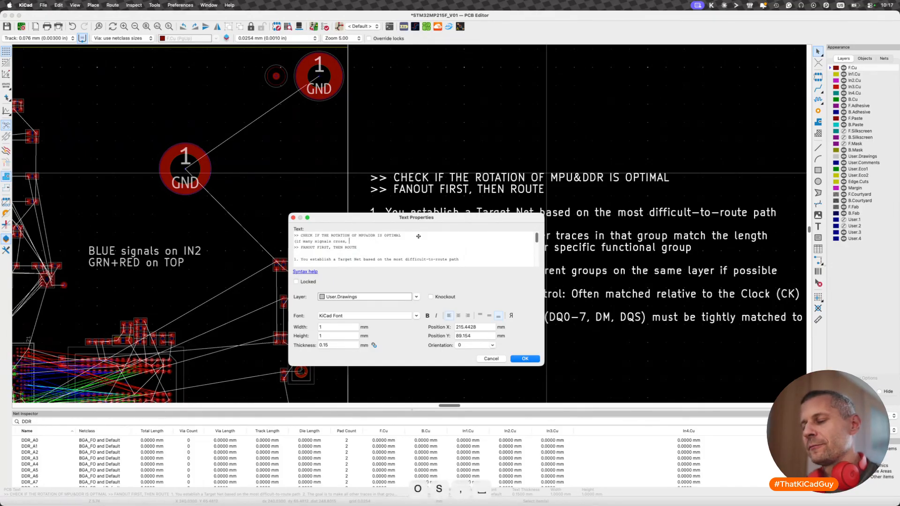
type("it means ")
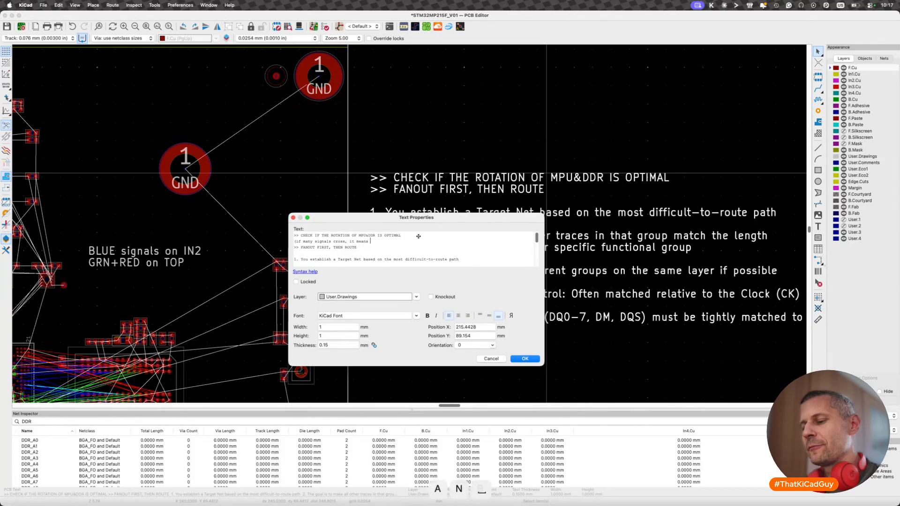
type("the")
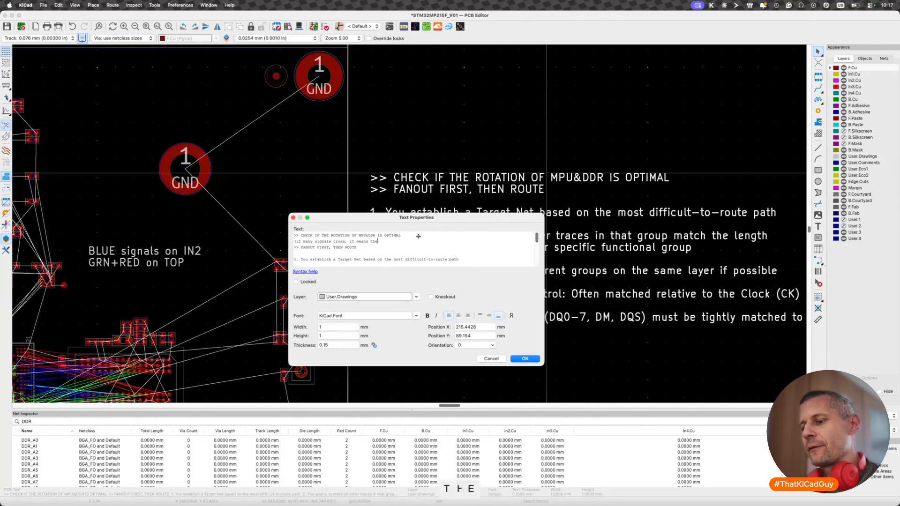
type(" rotation")
- Replace "many" with "the majority" in the note's new parenthetical line
left_click_drag(313, 242, 302, 241)
type("the majort")
key("BackSpace")
type("ity")
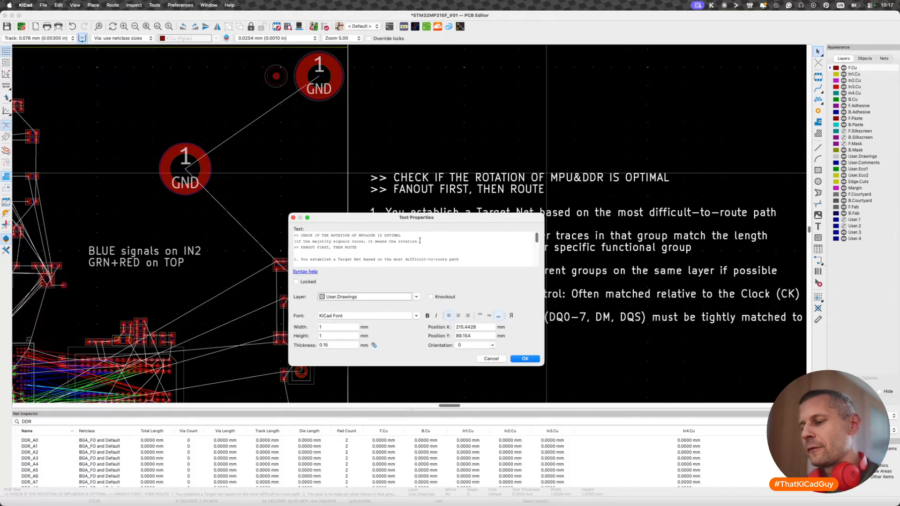
type(" if 180")
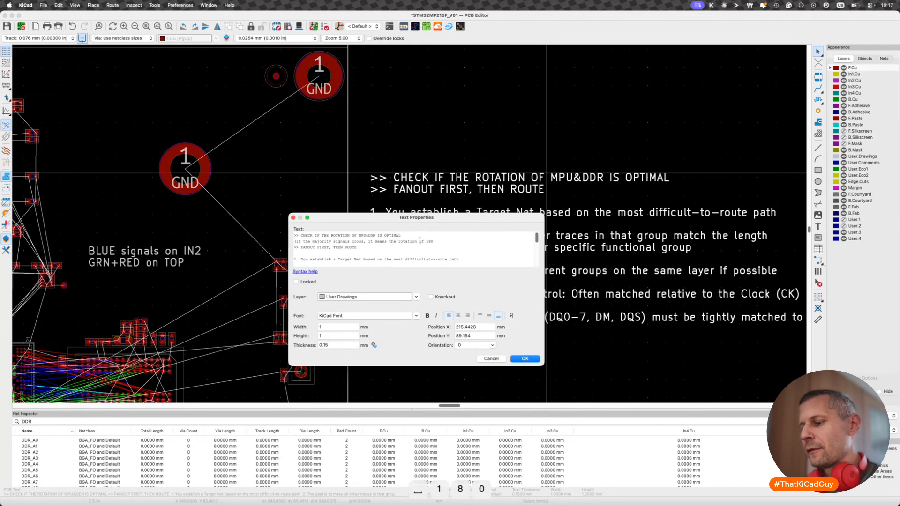
type("º")
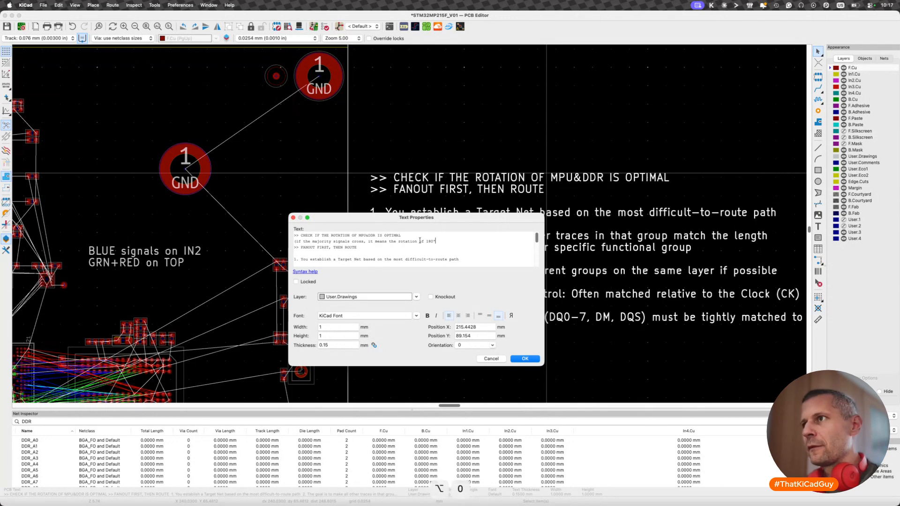
type(" c")
- Complete the parenthetical line with "of 180º takes place)" and apply the note
key("BackSpace")
type("ta")
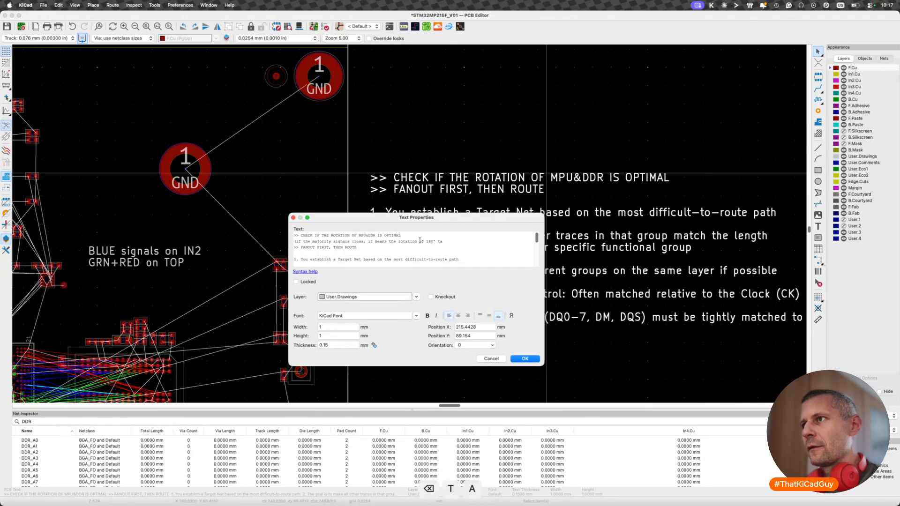
type("kes plac")
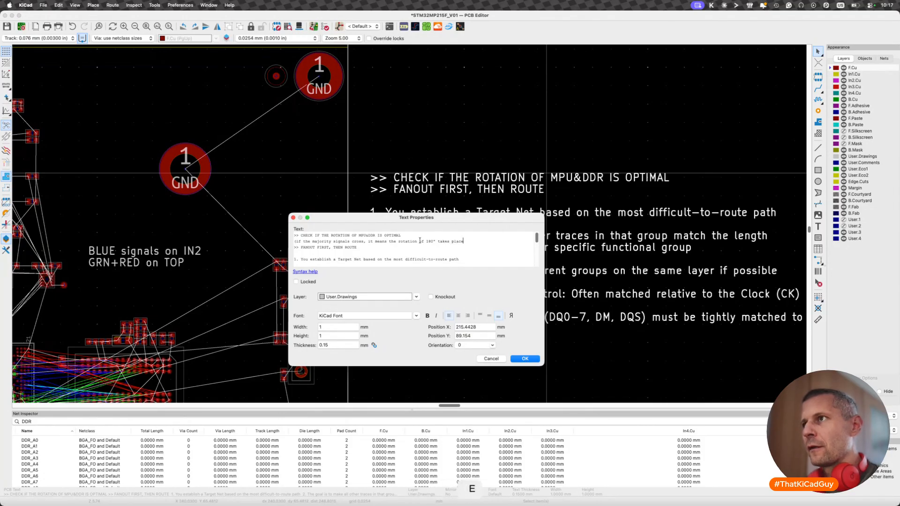
type("e")
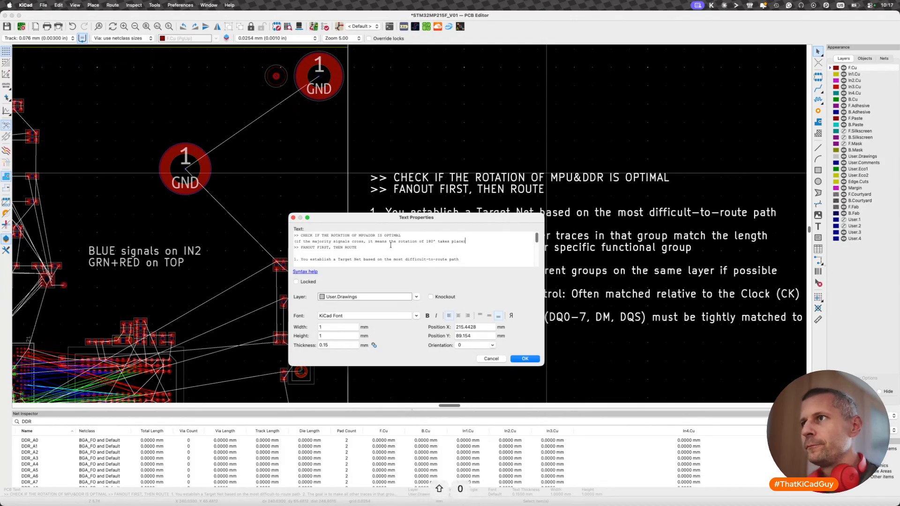
left_click(390, 246)
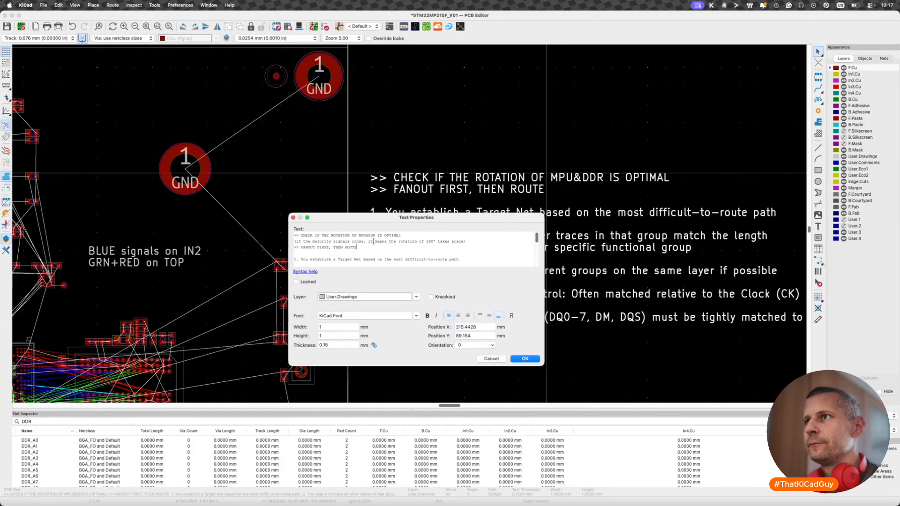
left_click(529, 360)
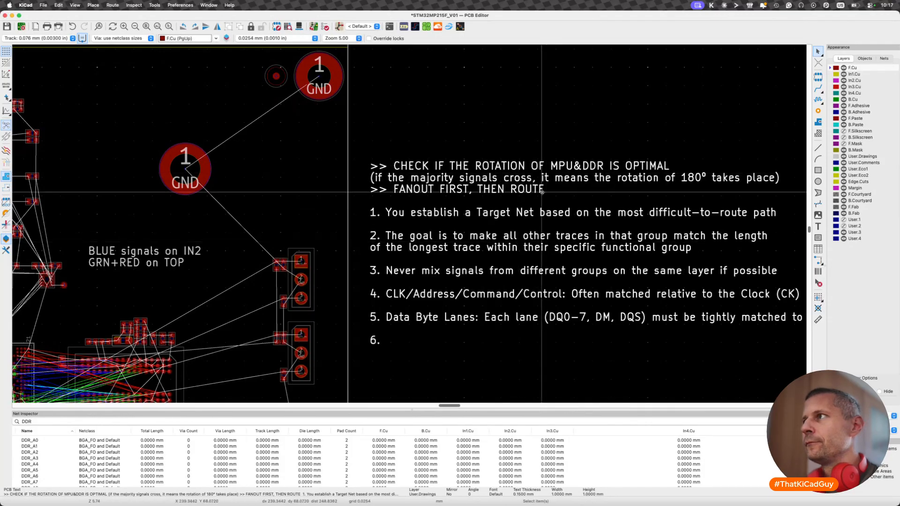
- Insert a blank line before ">> FANOUT FIRST, THEN ROUTE" in the note, apply it, and save the board
scroll(543, 192, "down", 2)
key("e")
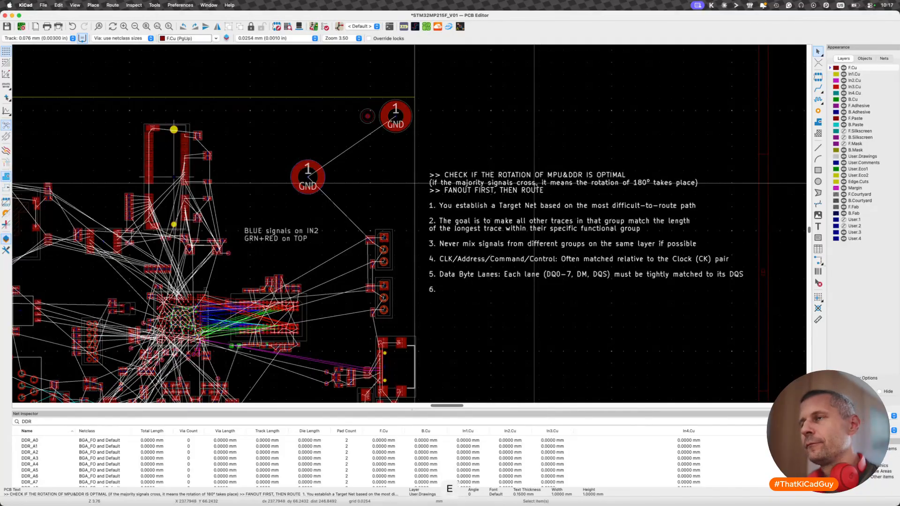
left_click(481, 242)
key("Return")
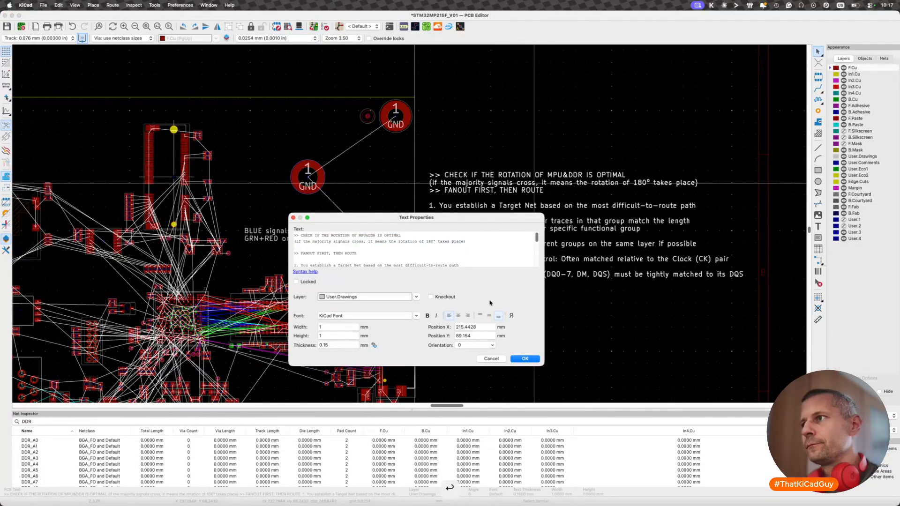
left_click(515, 360)
key("super+s")
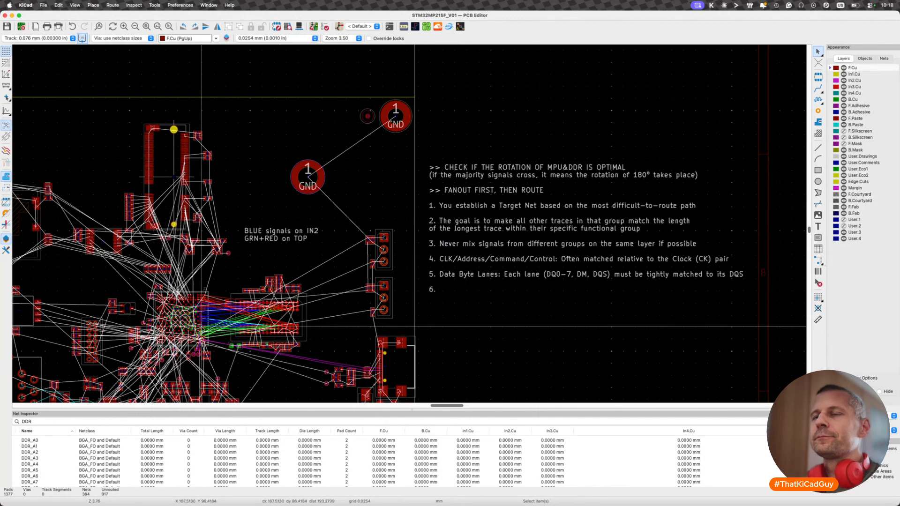
- Try fanning out the processor's A21 GND corner pad with a short diagonal track and a via
scroll(200, 329, "up", 2)
scroll(94, 323, "up", 4)
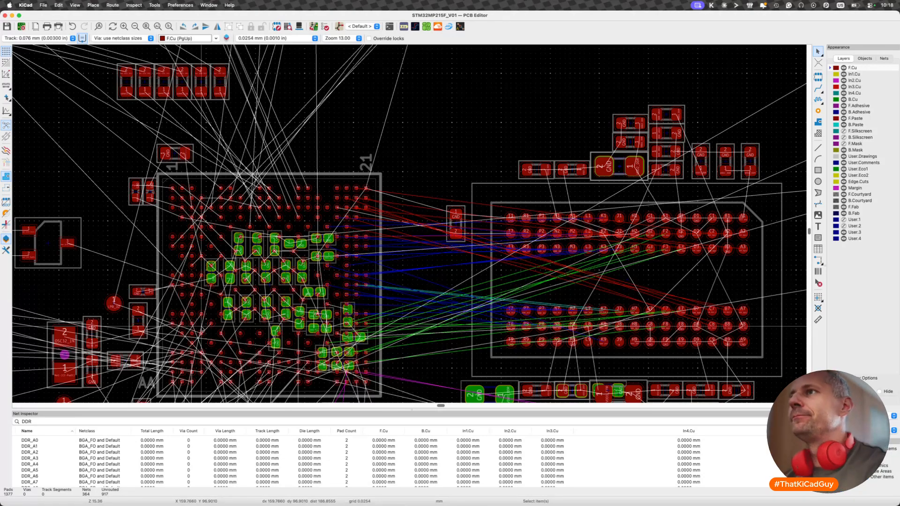
key("super+s")
scroll(320, 167, "up", 10)
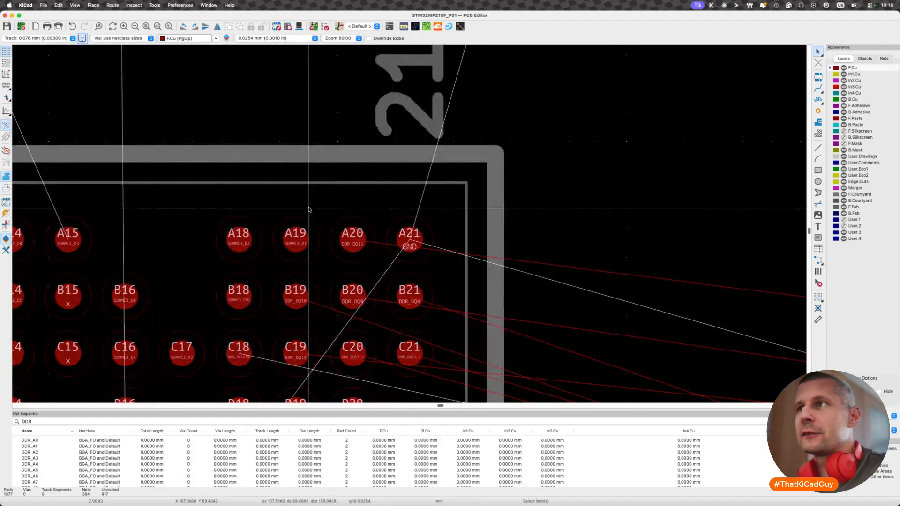
key("x")
key("v")
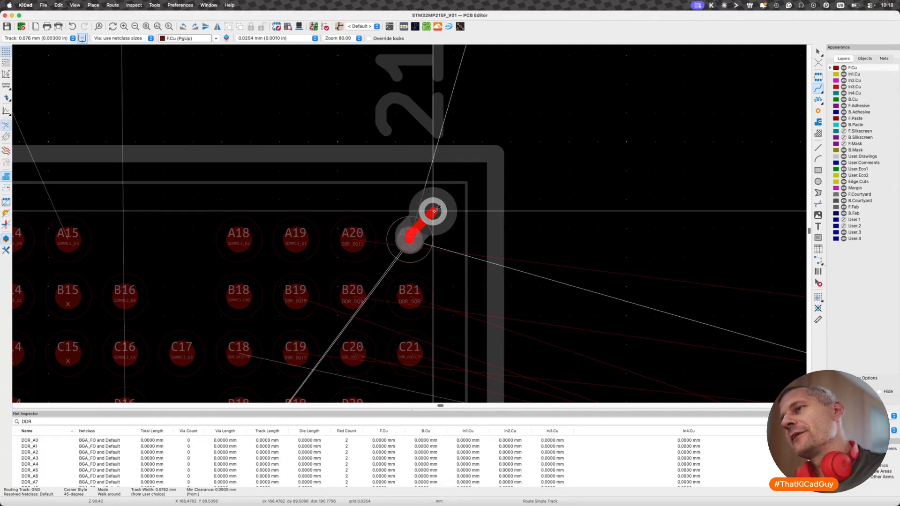
left_click(428, 220)
key("Escape")
key("Escape")
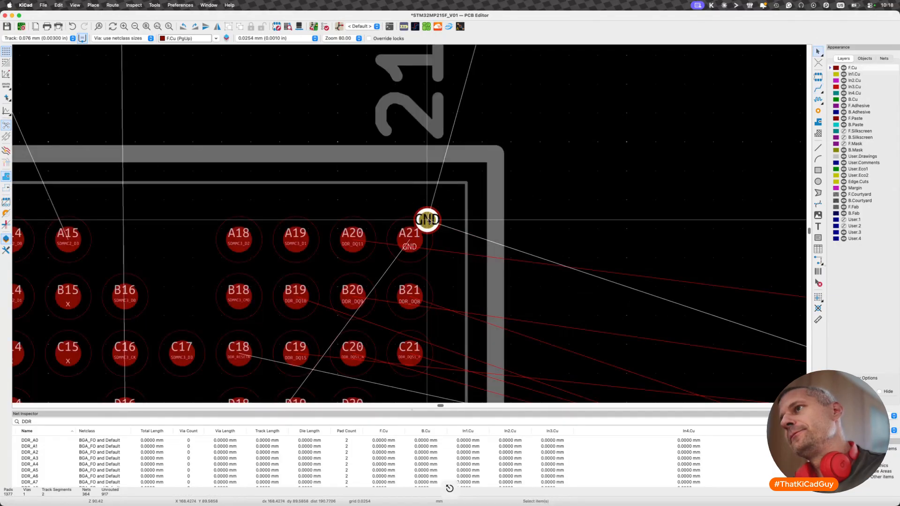
key("super+s")
key("super+z")
- Fan out the processor's A21 GND pad with a short diagonal track and a via towards the package corner, and save the board
scroll(428, 220, "up", 3)
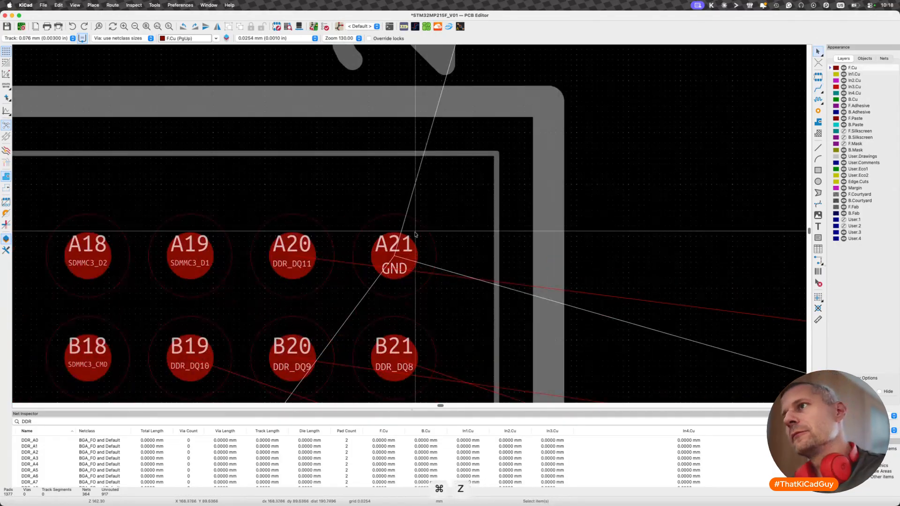
key("x")
key("v")
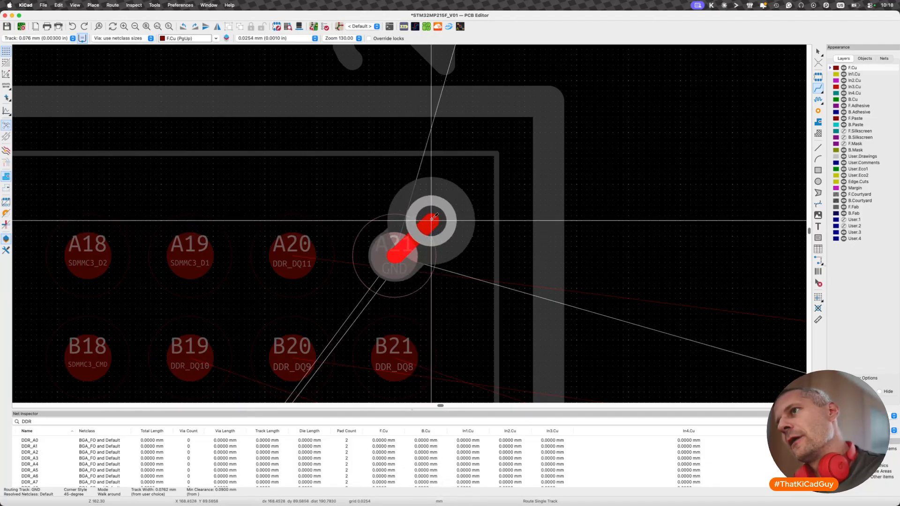
left_click(432, 218)
key("Escape")
scroll(390, 367, "down", 3)
key("super+s")
scroll(390, 367, "down", 2)
scroll(365, 351, "up", 4)
scroll(359, 351, "down", 1)
scroll(360, 285, "down", 5)
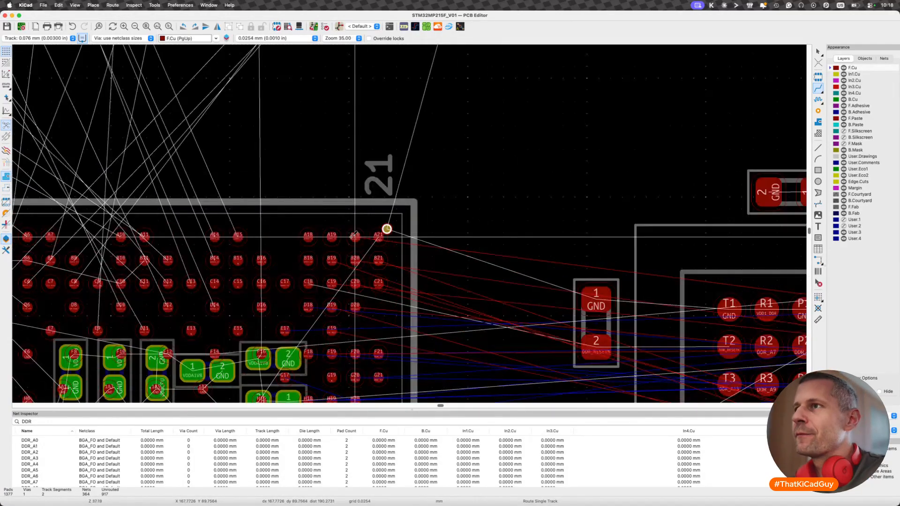
scroll(355, 237, "down", 3)
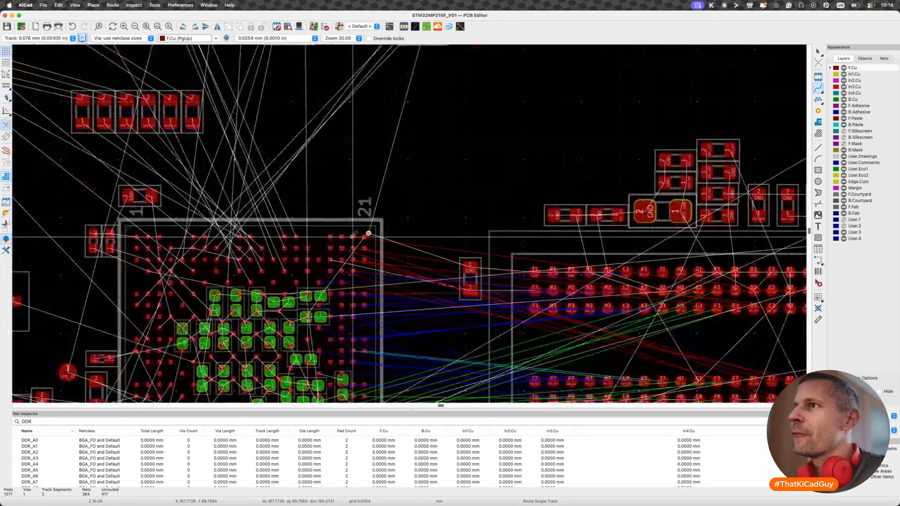
- Route DDR_DQ11 from the processor's A20 pad on F.Cu, passing above the GND via and ending just outside the package edge
key("x")
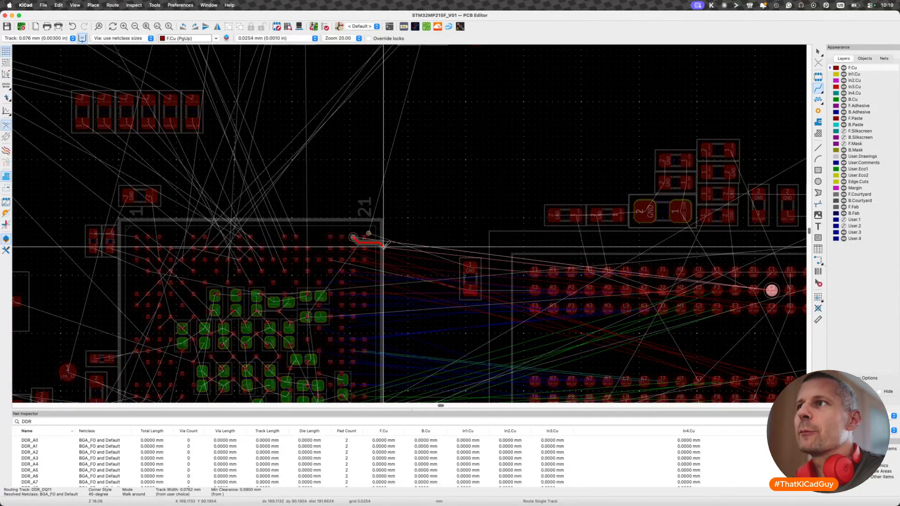
scroll(381, 235, "up", 5)
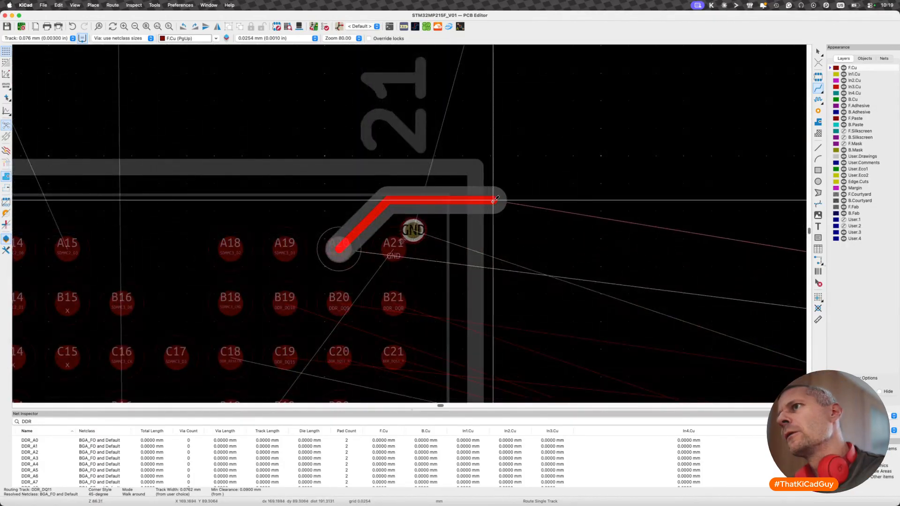
double_click(492, 202)
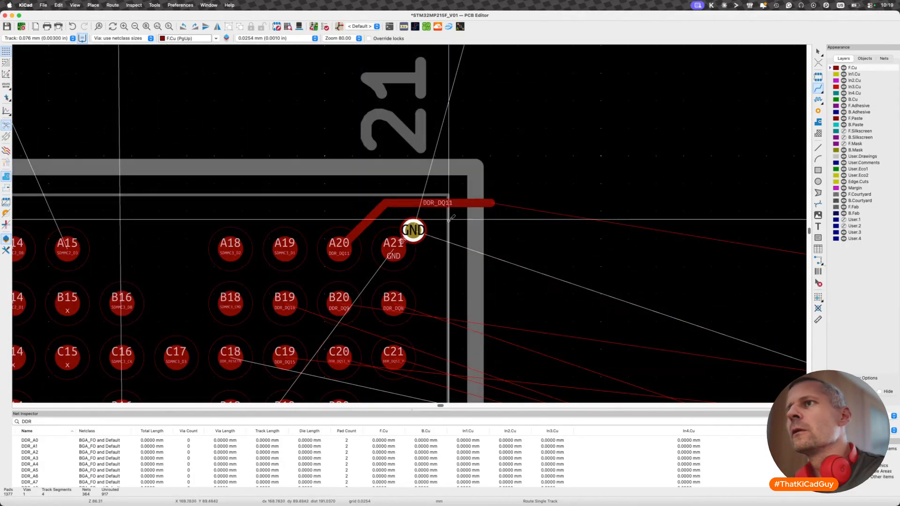
key("Escape")
- Hide the Net Inspector and the Appearance manager to enlarge the board view
scroll(300, 278, "down", 4)
scroll(300, 278, "down", 4)
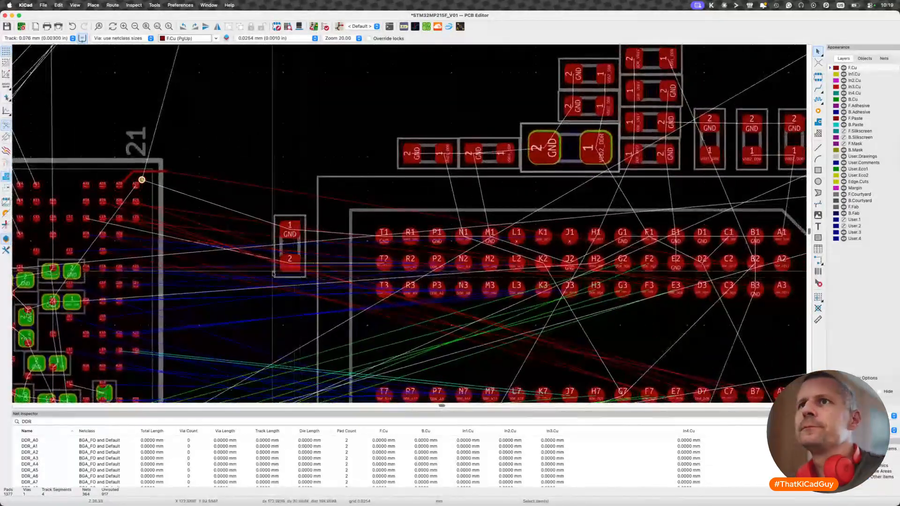
scroll(188, 241, "right", 2)
scroll(188, 241, "down", 1)
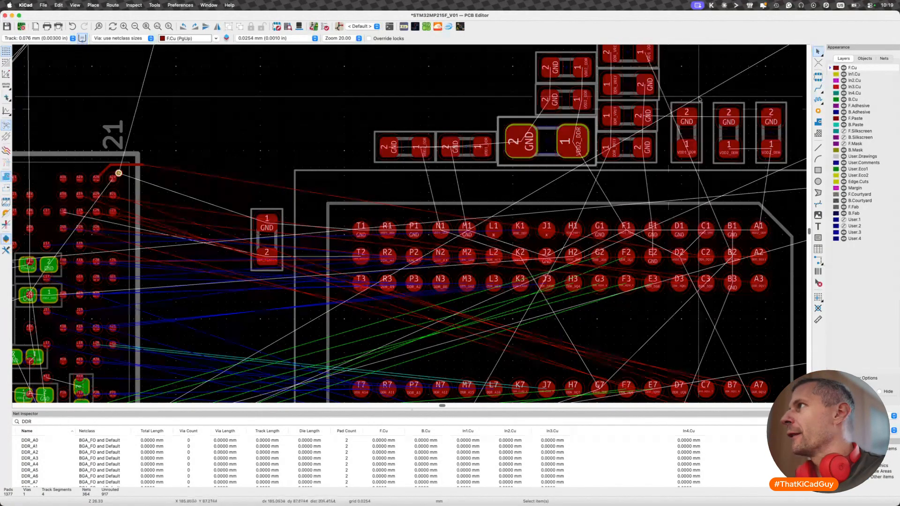
left_click(884, 58)
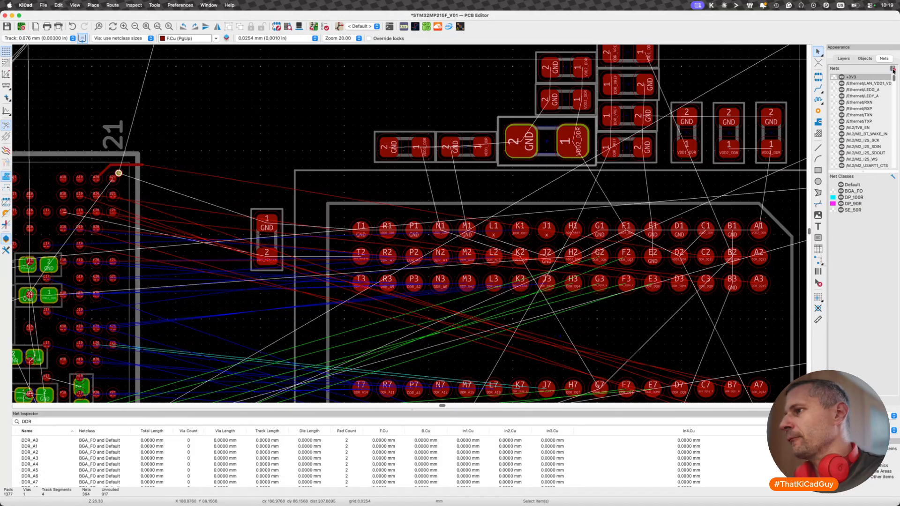
left_click(893, 70)
middle_click_drag(432, 235, 434, 185)
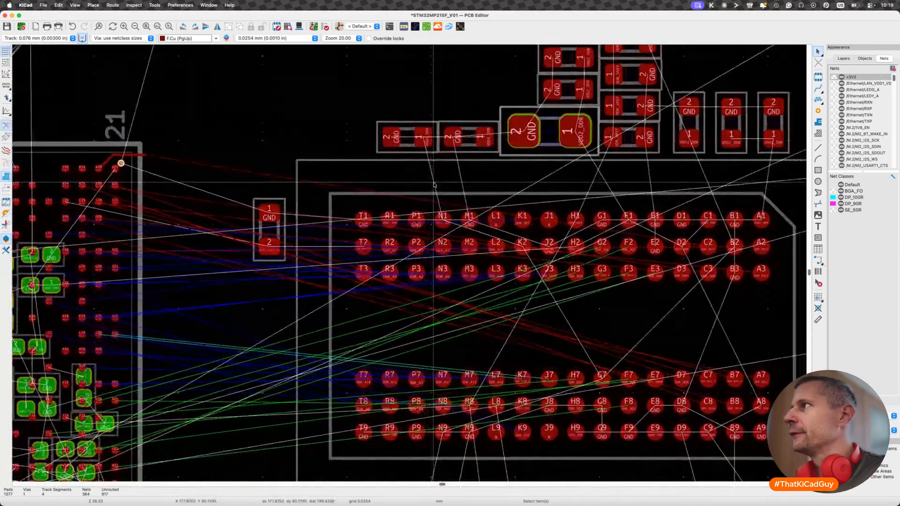
left_click(6, 239)
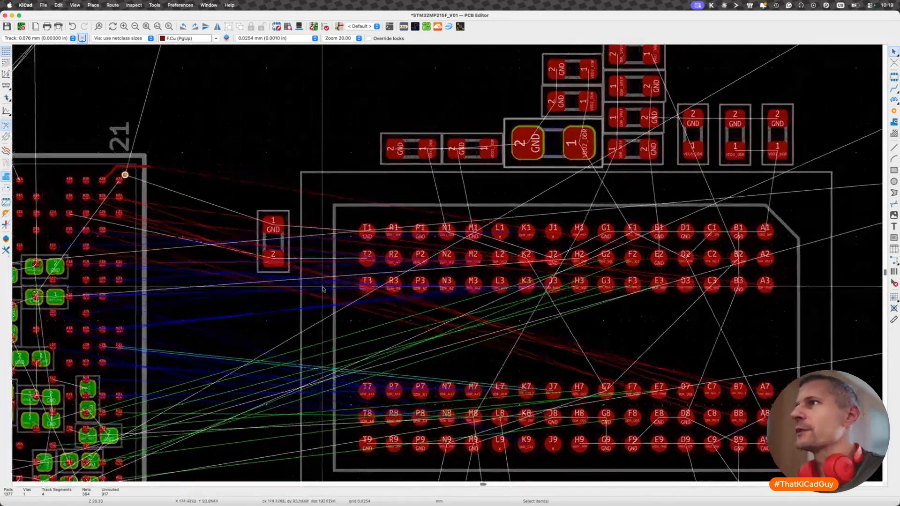
middle_click_drag(323, 289, 302, 273)
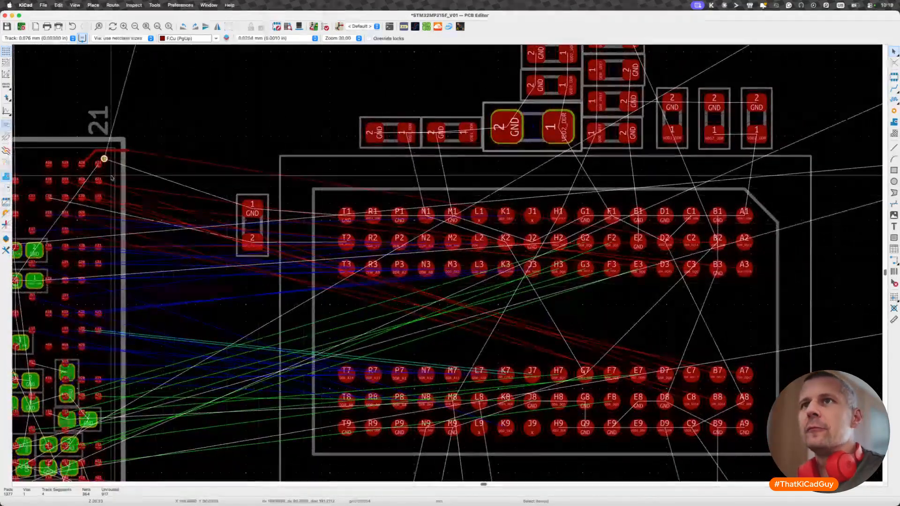
- Fan out the processor's B19 pad (DDR_DQ10) with a short diagonal track and a via between the surrounding four pads
key("x")
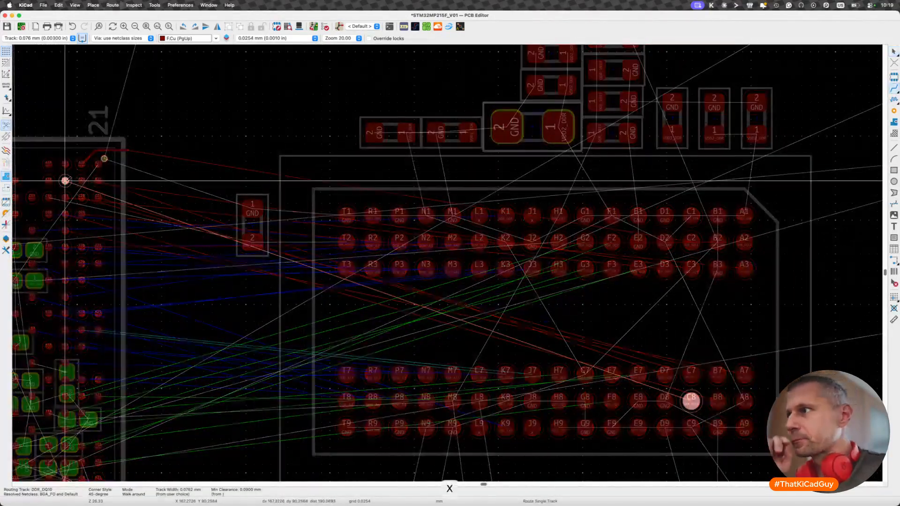
scroll(65, 181, "up", 4)
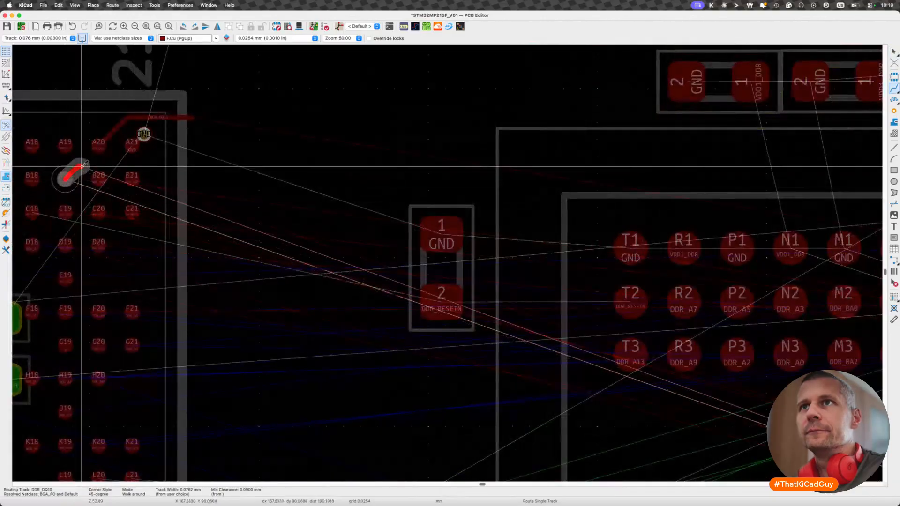
key("v")
scroll(83, 162, "up", 4)
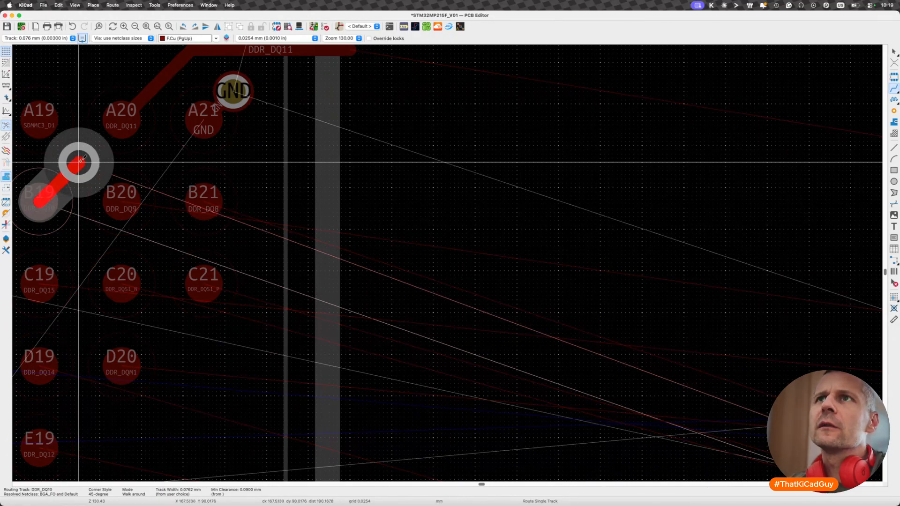
left_click(80, 162)
key("Escape")
key("Escape")
- Examine the ratsnest between the processor and the DDR memory at wider and closer zoom levels
scroll(80, 162, "down", 4)
scroll(80, 163, "down", 5)
scroll(80, 162, "up", 3)
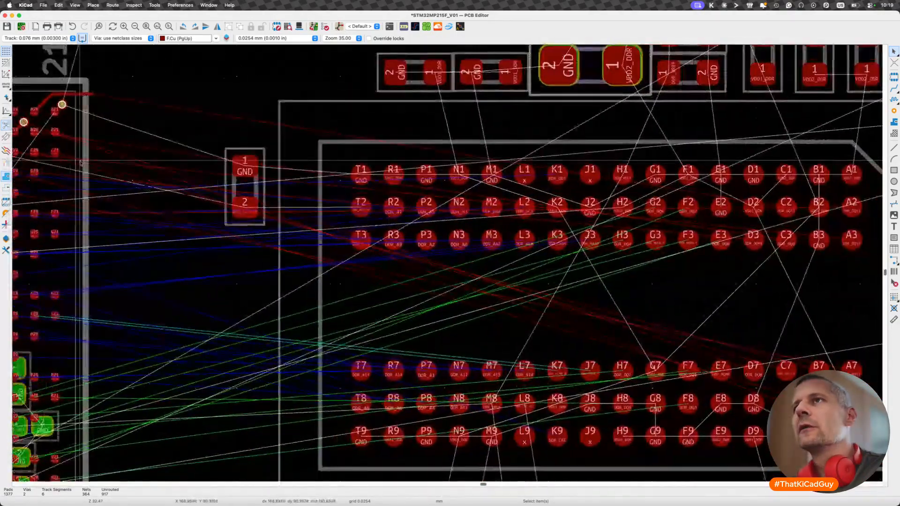
scroll(80, 162, "down", 2)
key("F2")
key("F1")
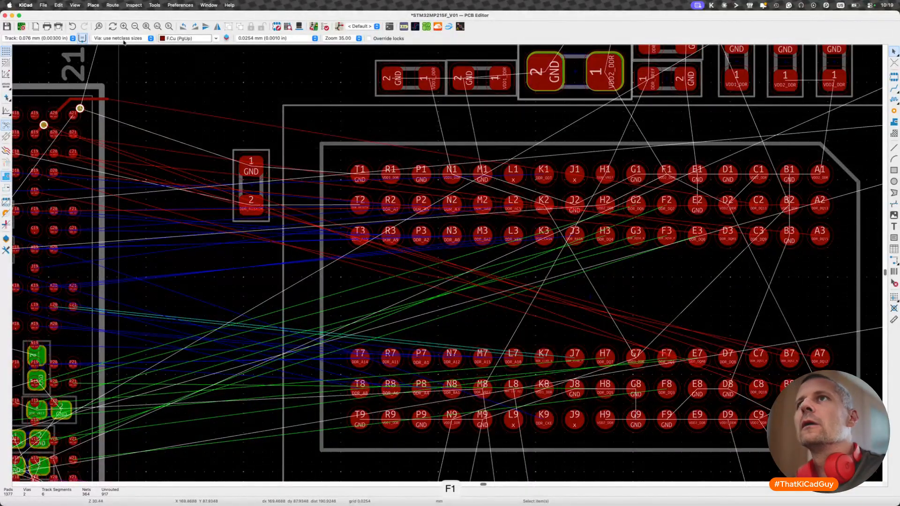
left_click(135, 27)
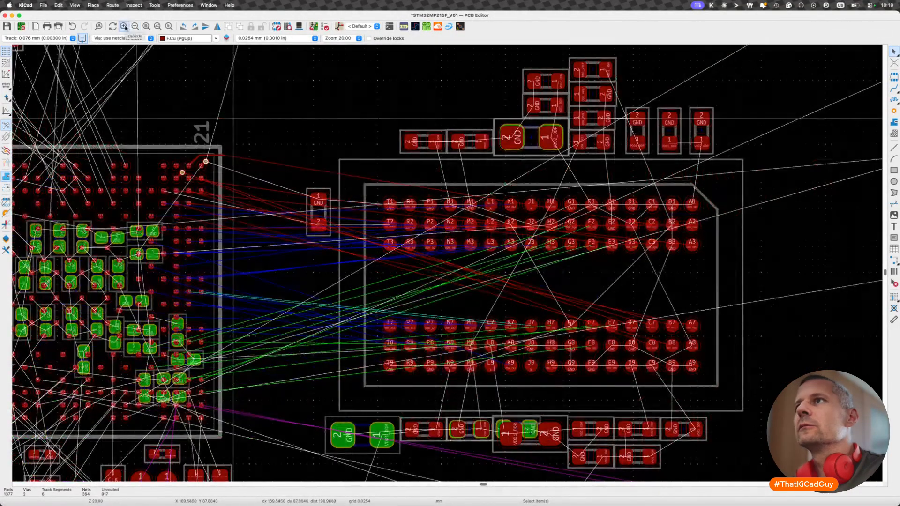
left_click(124, 26)
scroll(160, 188, "down", 4)
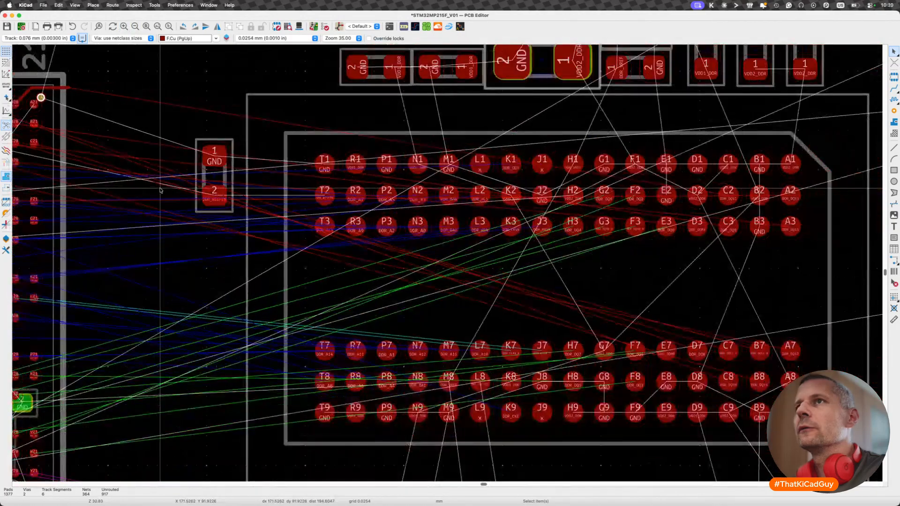
scroll(161, 190, "left", 4)
scroll(161, 190, "up", 2)
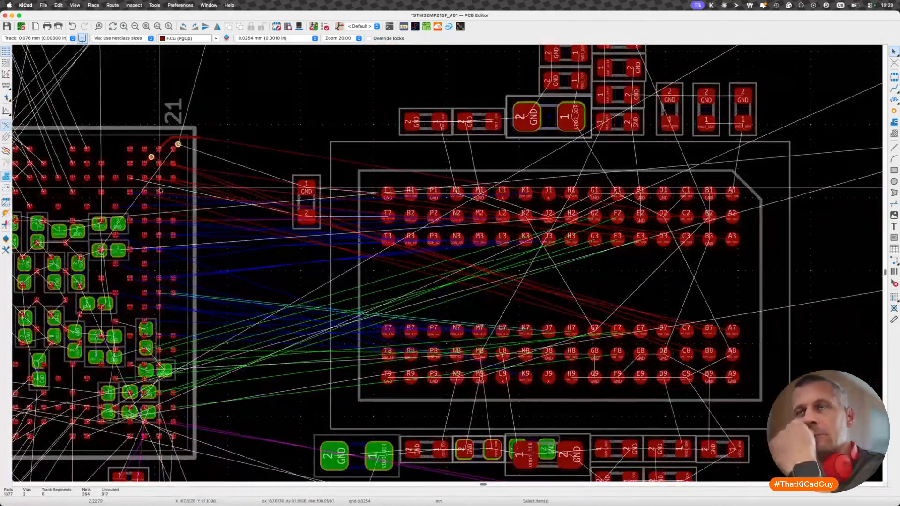
- Route DDR_DQ9 from the processor's B20 pad on F.Cu between pads A21 and B21 to just outside the package edge
scroll(160, 172, "up", 3)
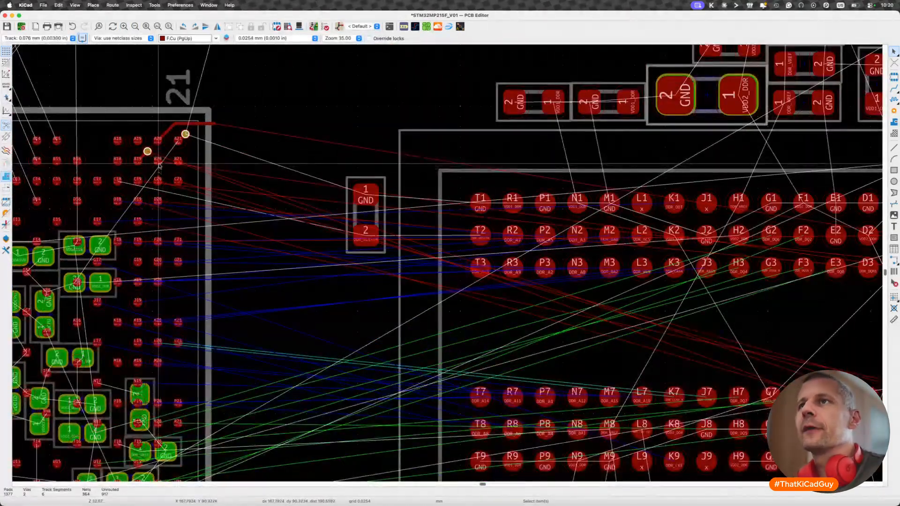
key("x")
scroll(159, 163, "down", 2)
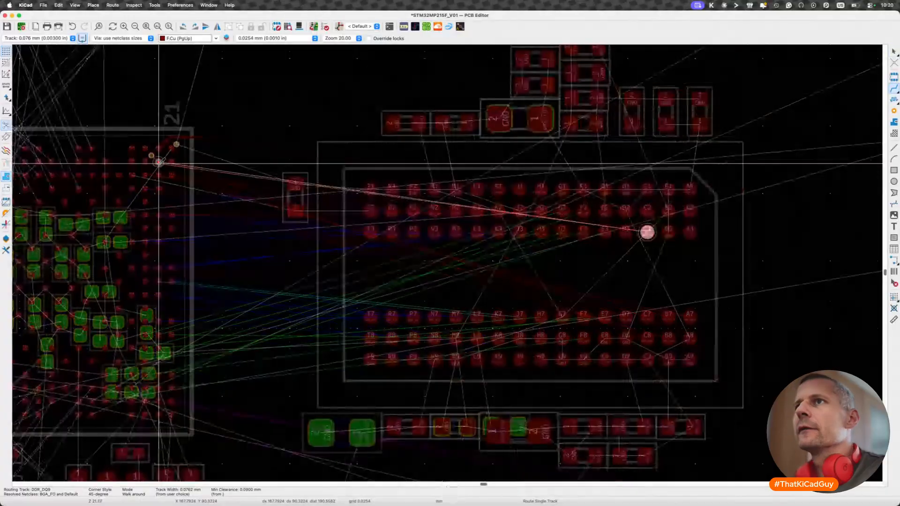
scroll(159, 164, "up", 4)
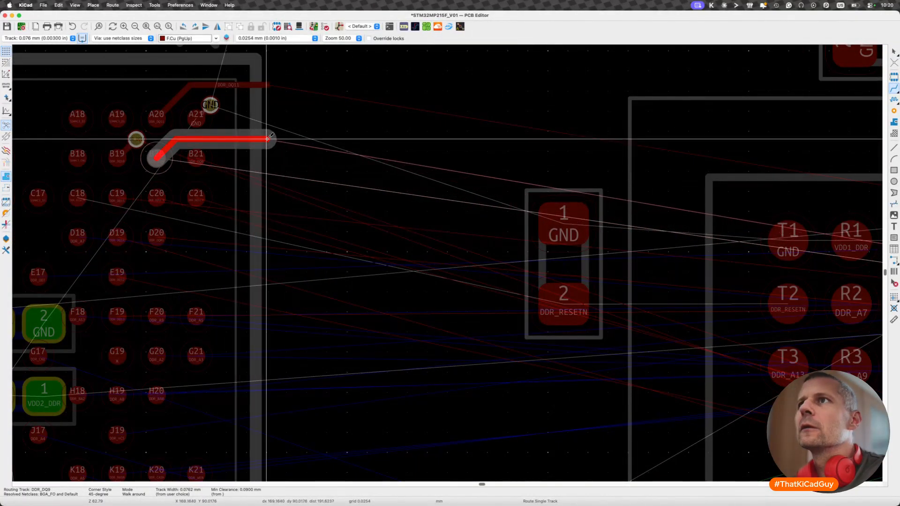
double_click(268, 137)
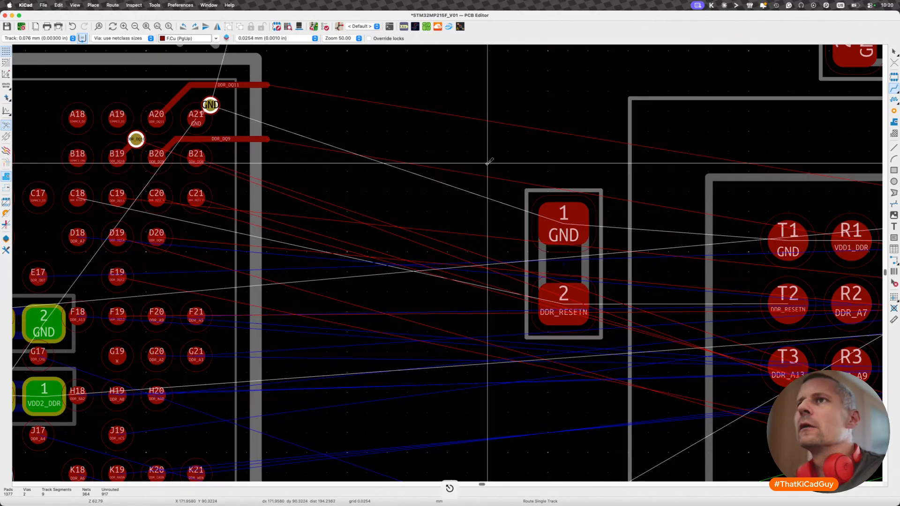
left_click(196, 158)
scroll(195, 159, "down", 3)
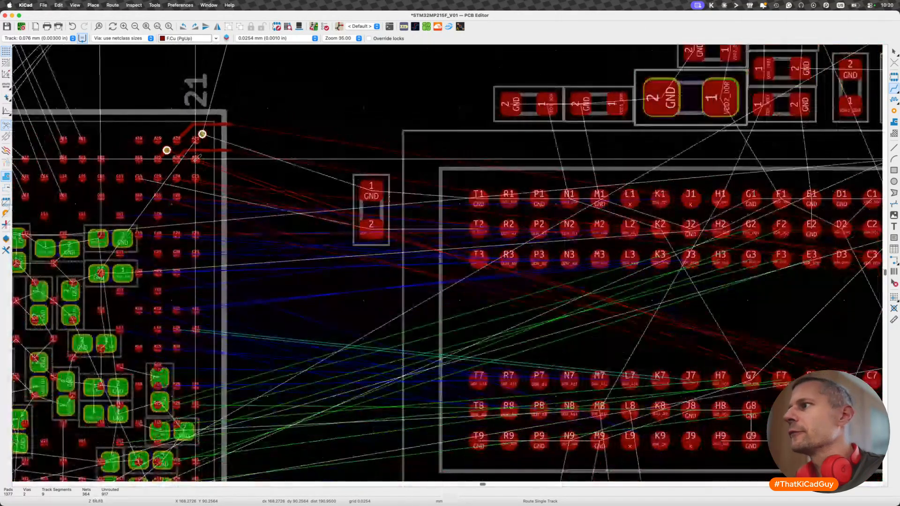
scroll(195, 159, "up", 4)
key("Escape")
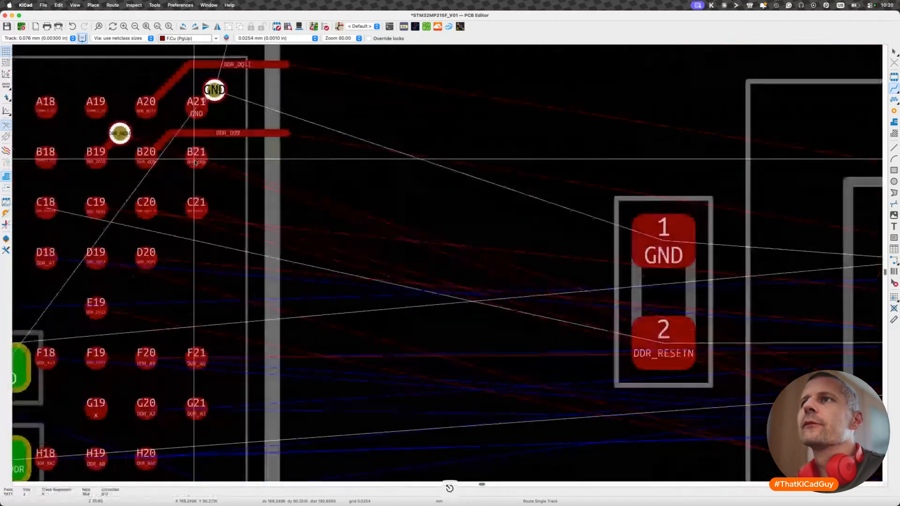
- Shift the outer part of the DDR_DQ9 track closer to the GND via, delete its leftover diagonal end, and extend it past the package edge
key("d")
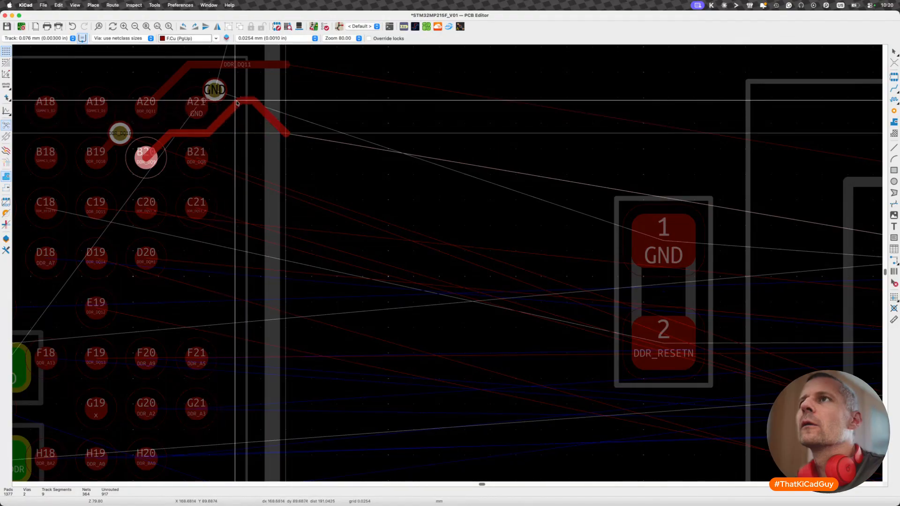
left_click(237, 103)
left_click(272, 118)
key("BackSpace")
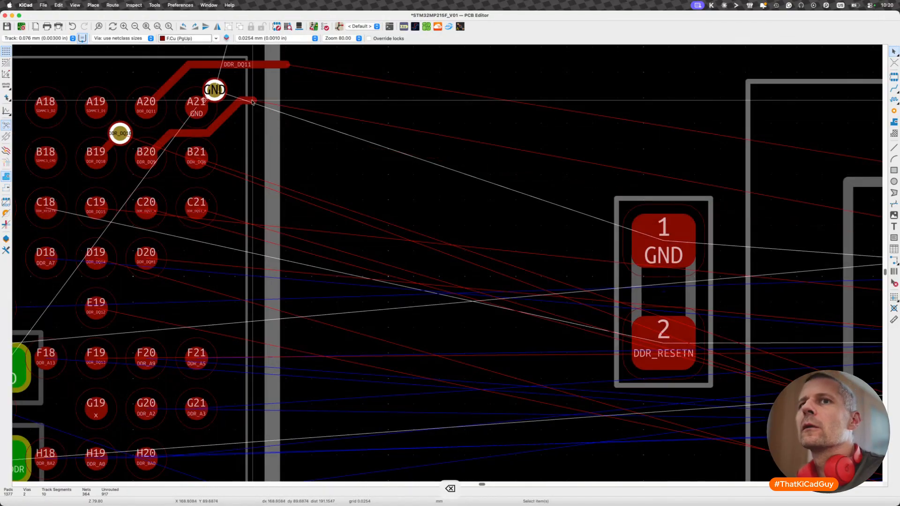
key("x")
left_click(282, 97)
key("Escape")
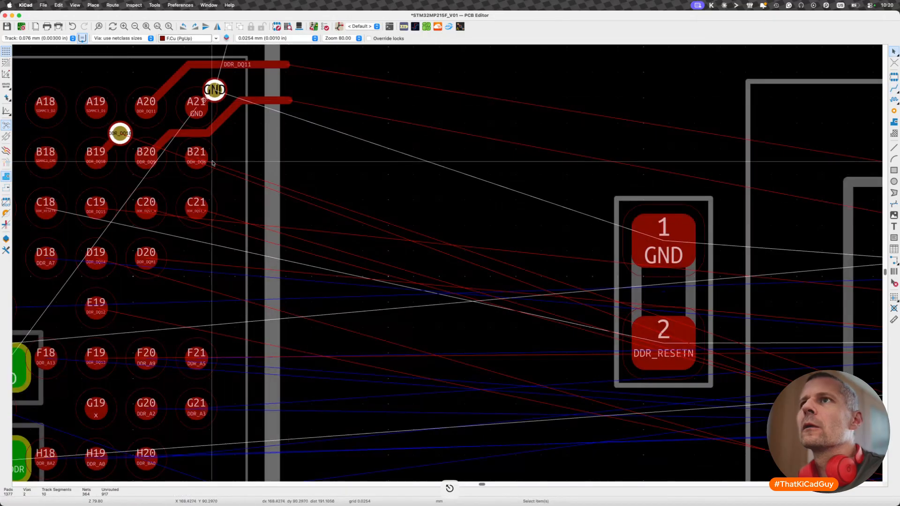
- Fan out the processor's B21 pad (DDR_DQ8) with a short bent track and a via just below the DDR_DQ9 track
key("x")
key("v")
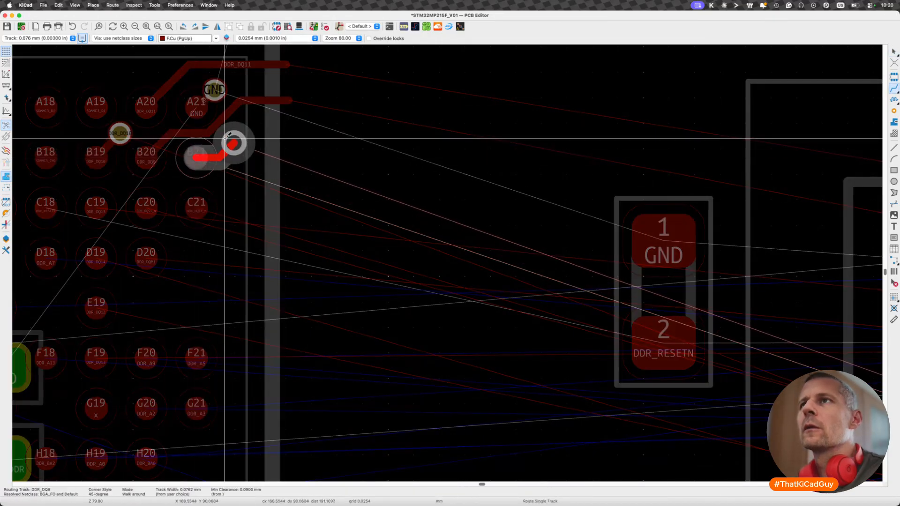
left_click(236, 140)
key("Escape")
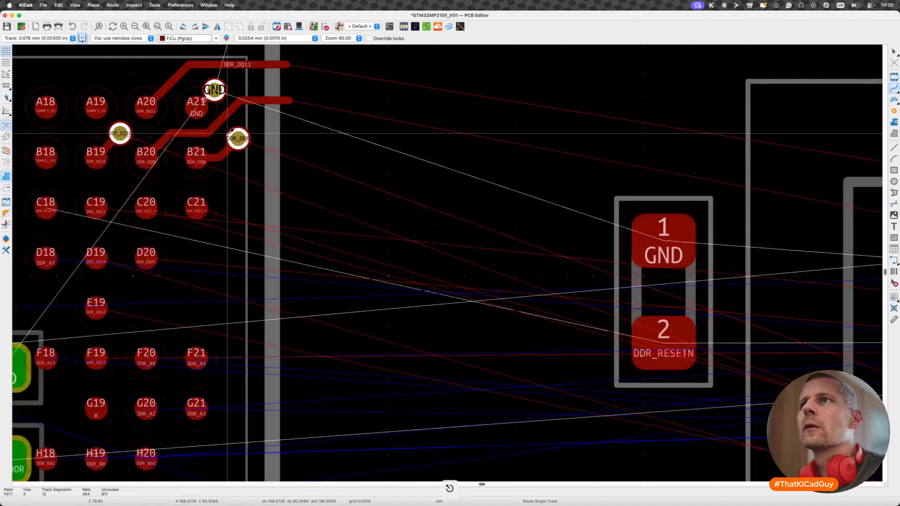
scroll(205, 201, "down", 3)
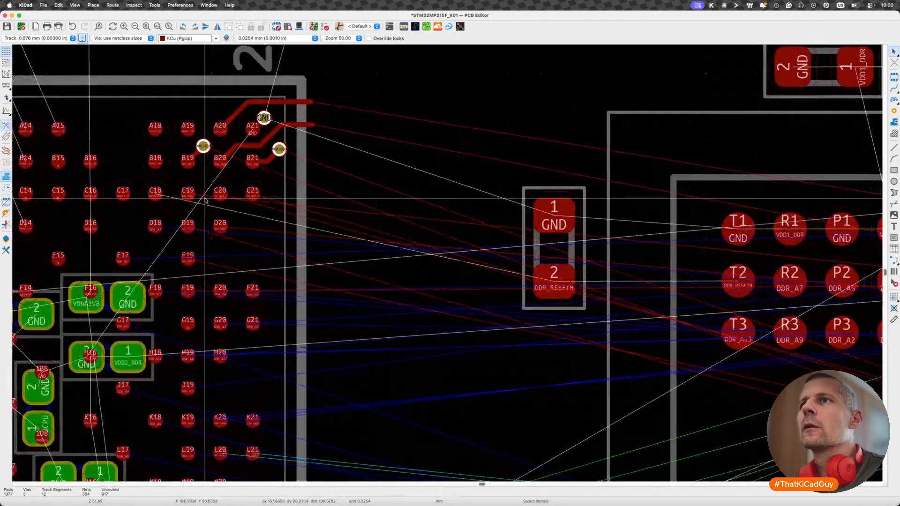
key("x")
scroll(155, 191, "down", 5)
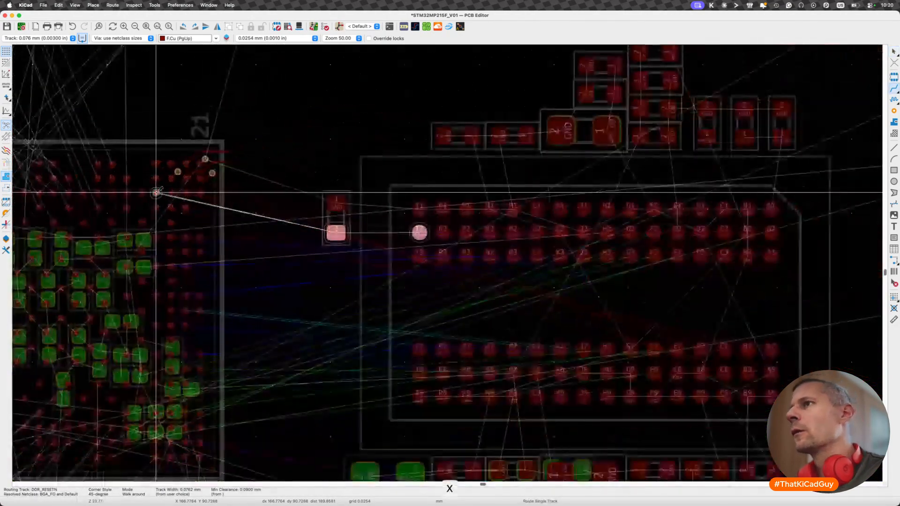
scroll(156, 192, "up", 2)
scroll(156, 193, "up", 1)
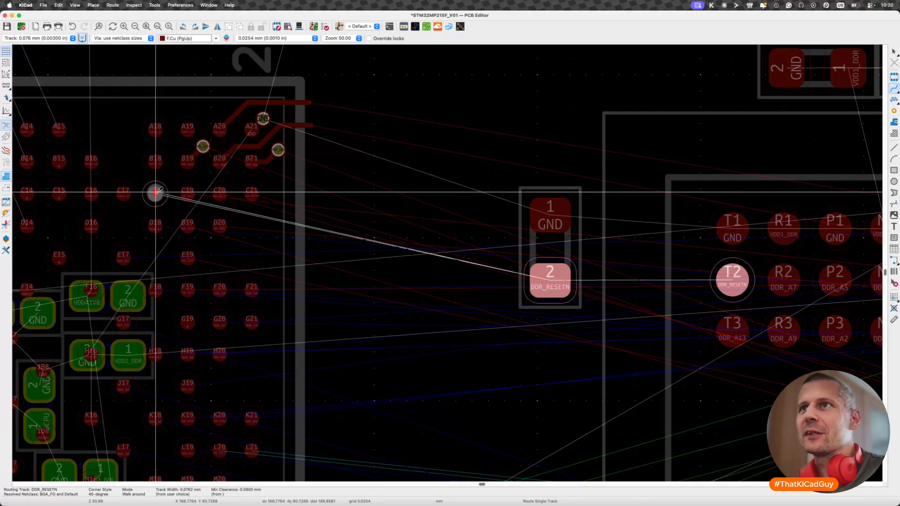
key("Escape")
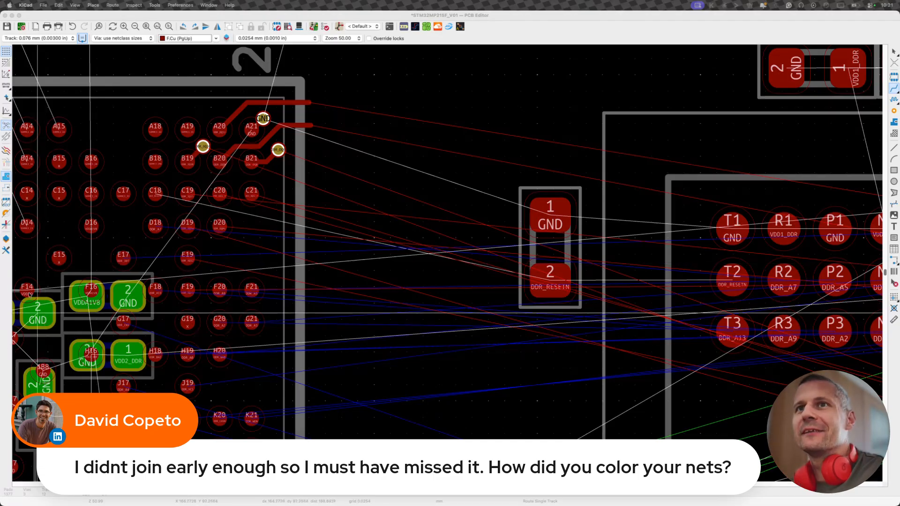
- Find the DDR address nets in the net list and view the colour palette available for one of them
left_click(7, 239)
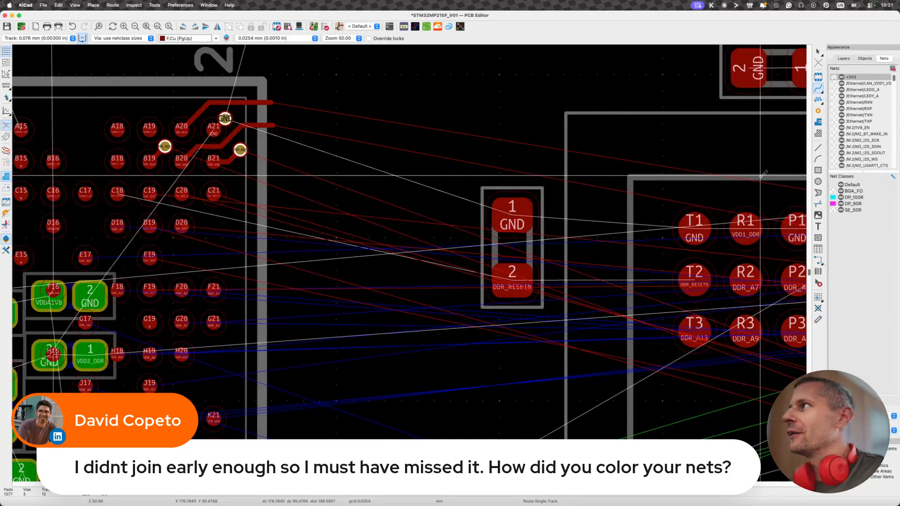
left_click(843, 60)
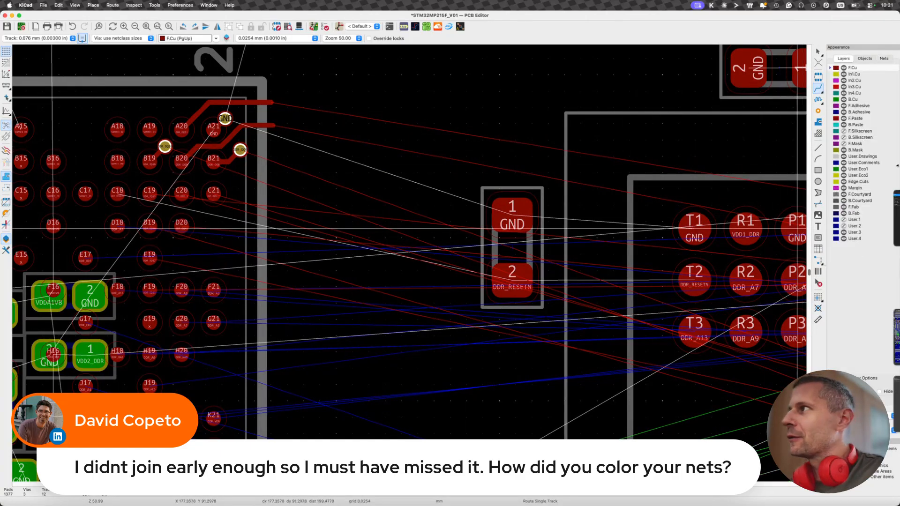
left_click(865, 59)
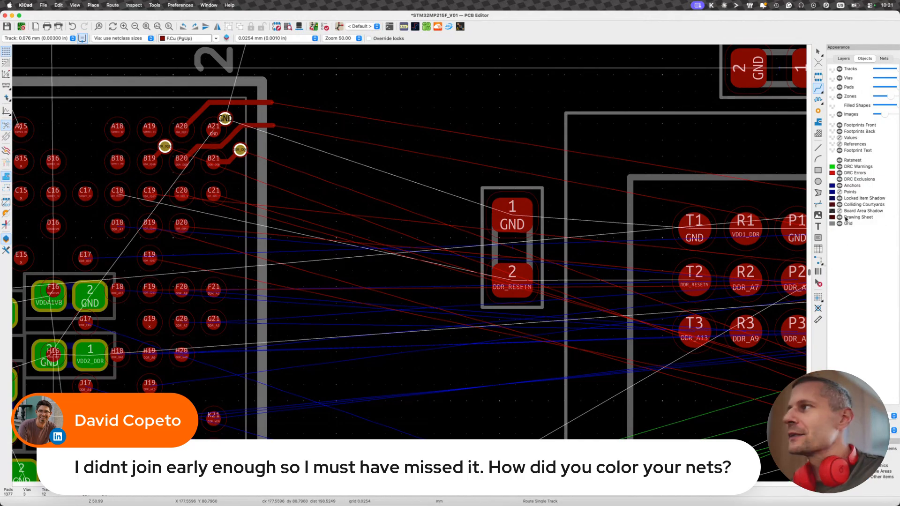
left_click(884, 58)
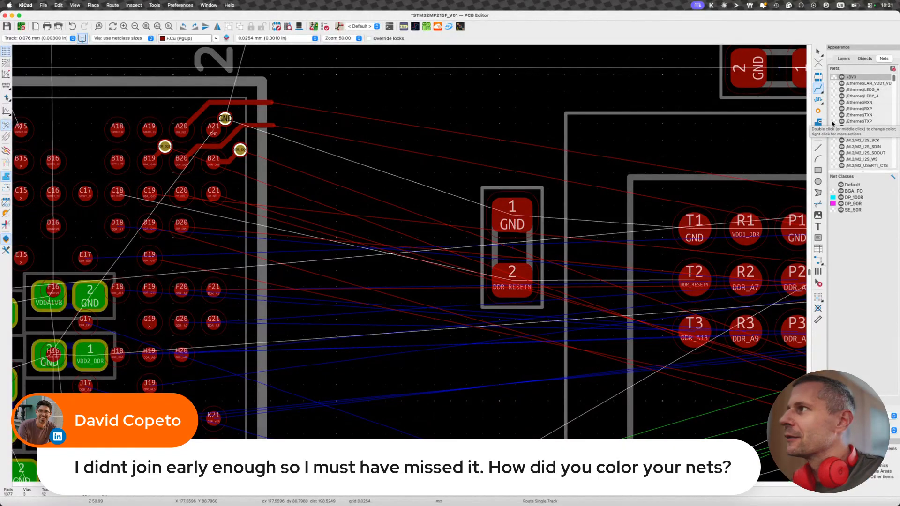
scroll(834, 119, "down", 10)
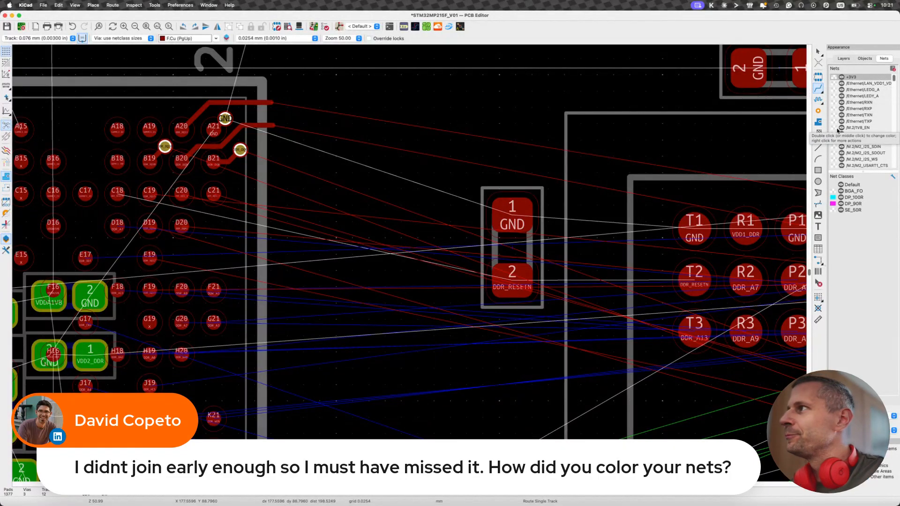
scroll(837, 131, "down", 8)
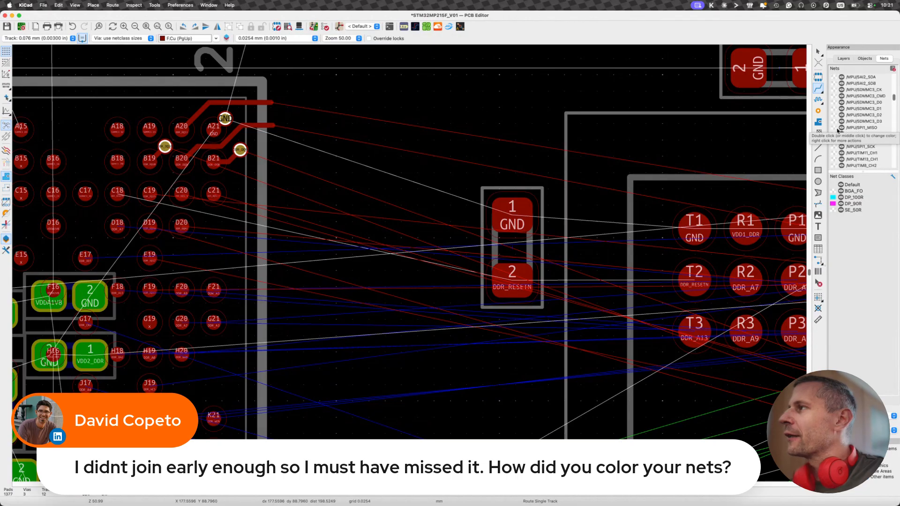
left_click(842, 83)
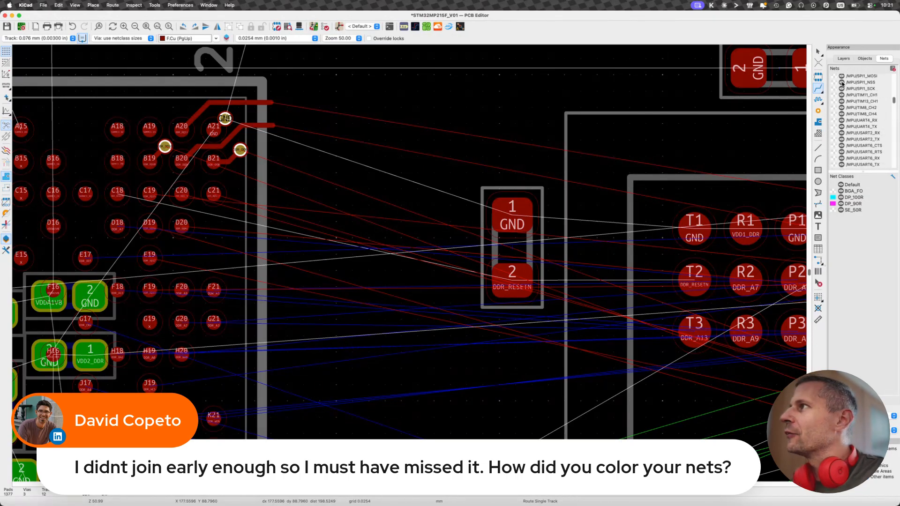
scroll(841, 126, "down", 10)
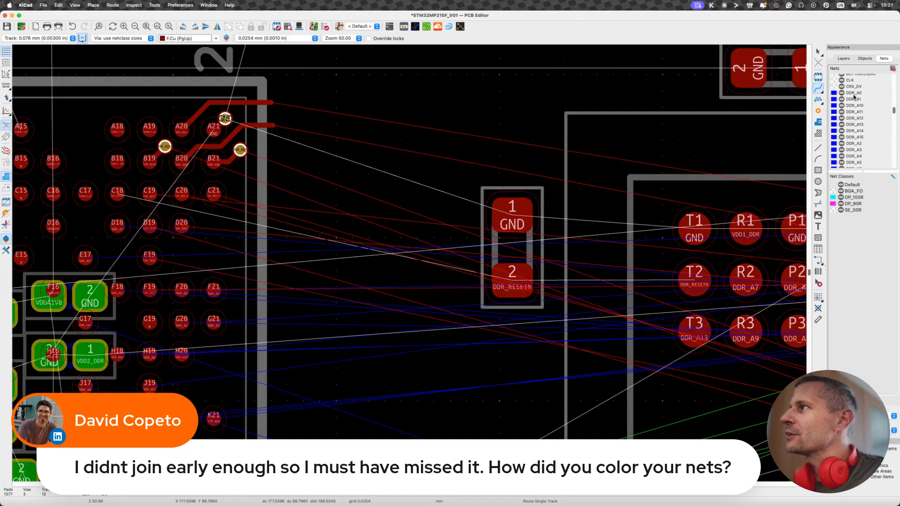
double_click(833, 98)
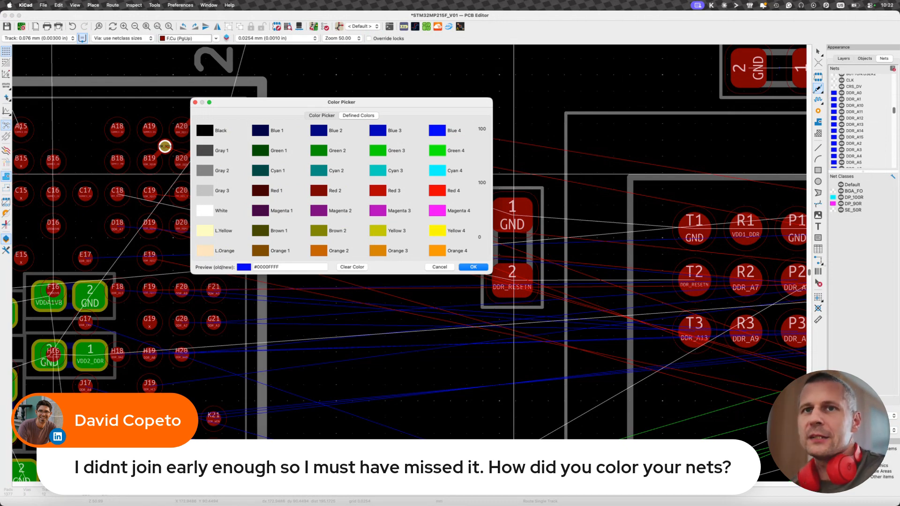
left_click(440, 266)
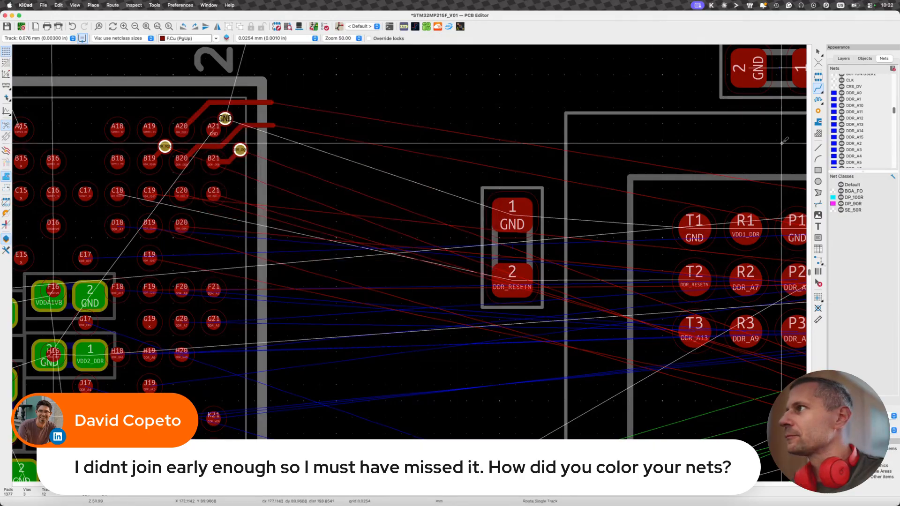
- Examine the layer note "BLUE signals on IN2, GRN+RED on TOP" against the coloured ratsnest between the processor and the memory
scroll(571, 215, "down", 8)
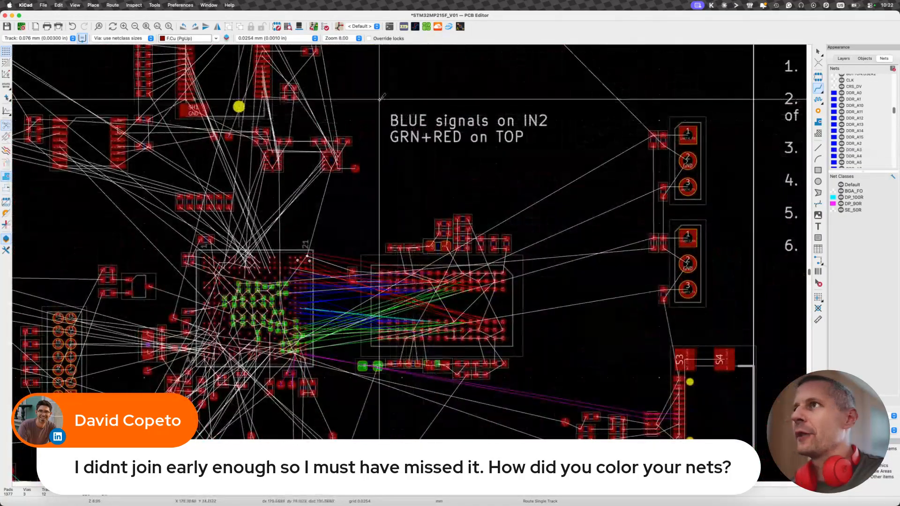
left_click_drag(379, 99, 571, 161)
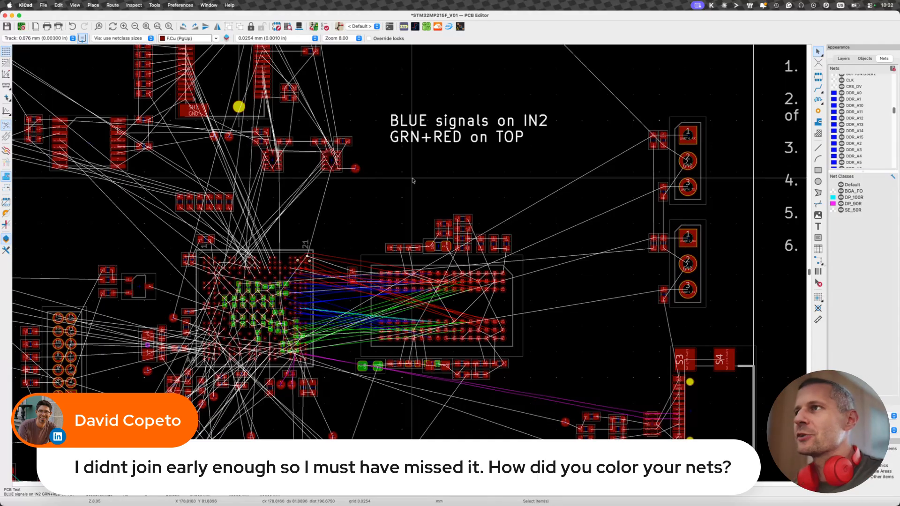
scroll(412, 180, "down", 5)
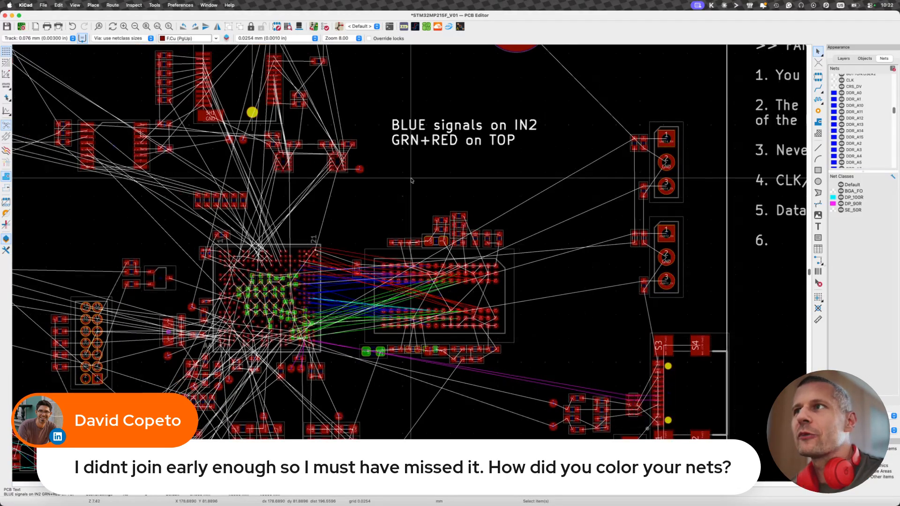
scroll(412, 180, "down", 2)
scroll(258, 272, "up", 10)
scroll(259, 272, "up", 1)
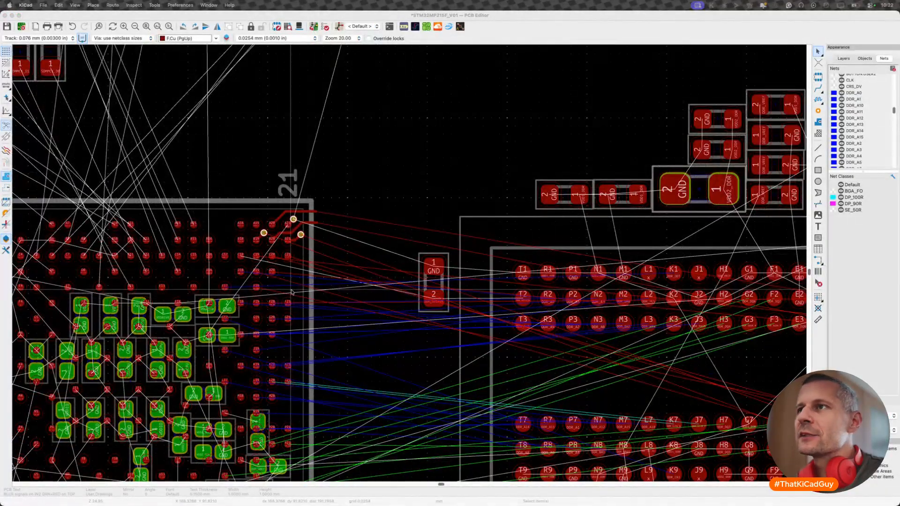
scroll(291, 292, "down", 4)
- Set the signal layer note's text to 0.7 mm width, 0.7 mm height and 0.1 mm thickness
left_click(539, 141)
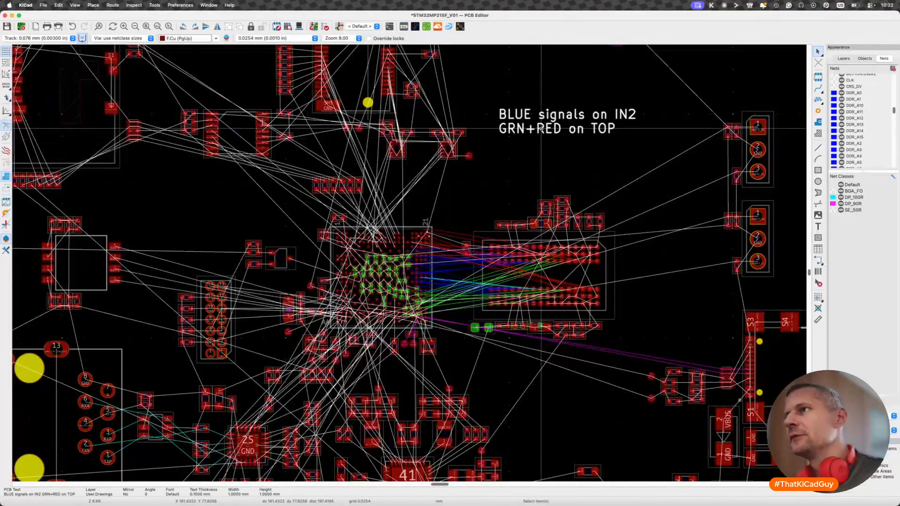
key("e")
left_click(334, 330)
type("0.7")
key("Tab")
type("0.")
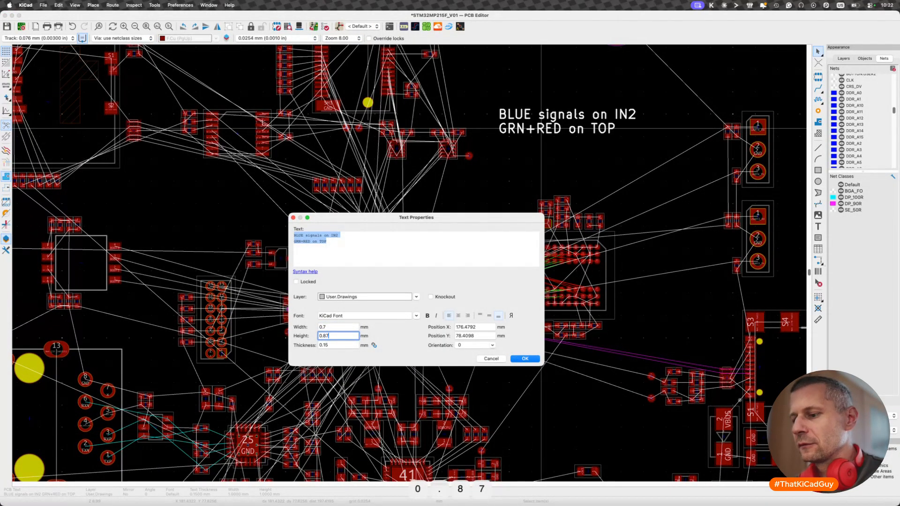
type("7")
left_click(333, 345)
key("BackSpace")
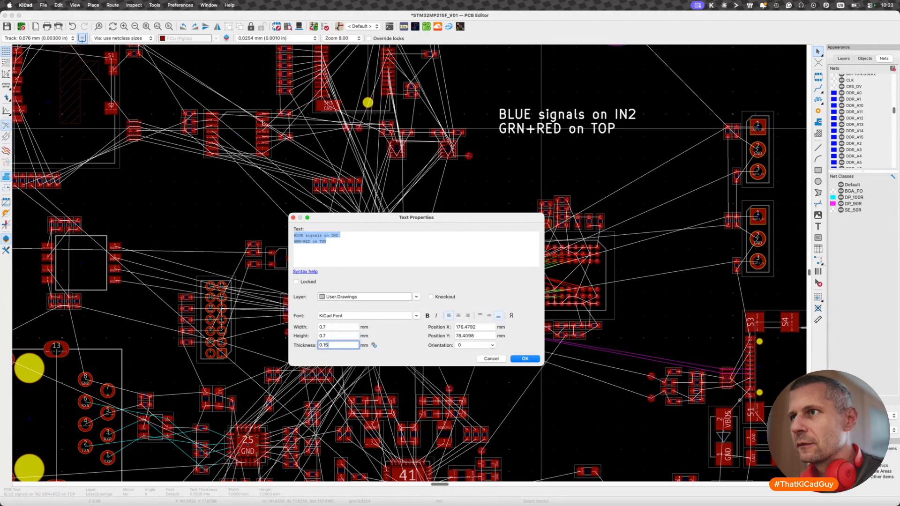
key("Return")
- Move the signal layer note to just above the processor's memory-side corner, and hide the layer and net lists
key("m")
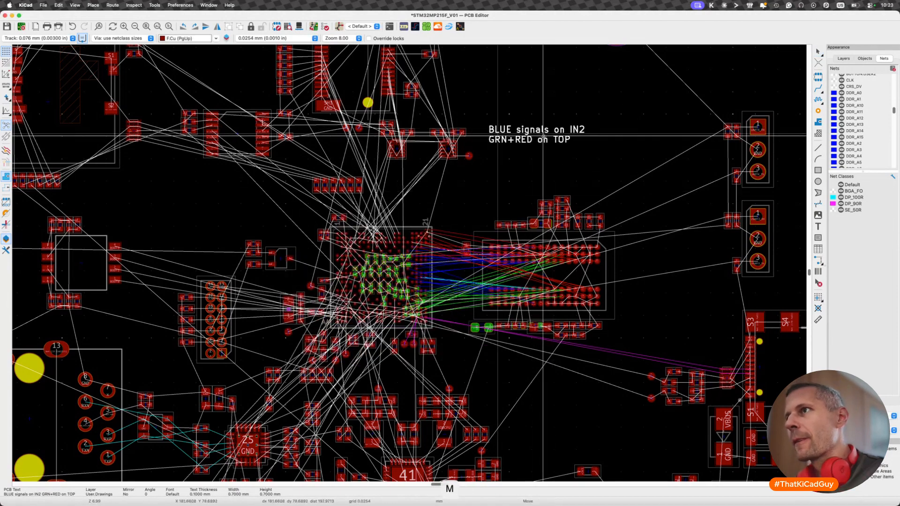
left_click(465, 216)
key("Escape")
scroll(427, 233, "up", 2)
scroll(427, 233, "up", 5)
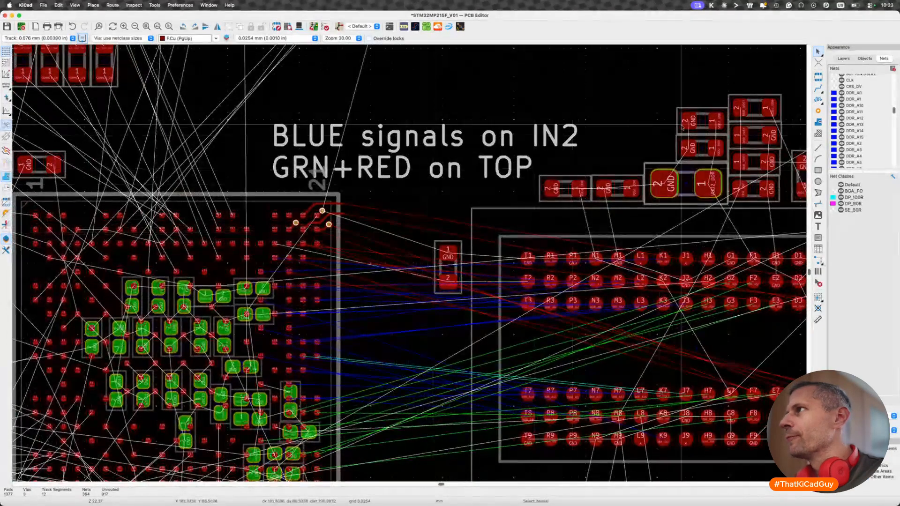
left_click(843, 58)
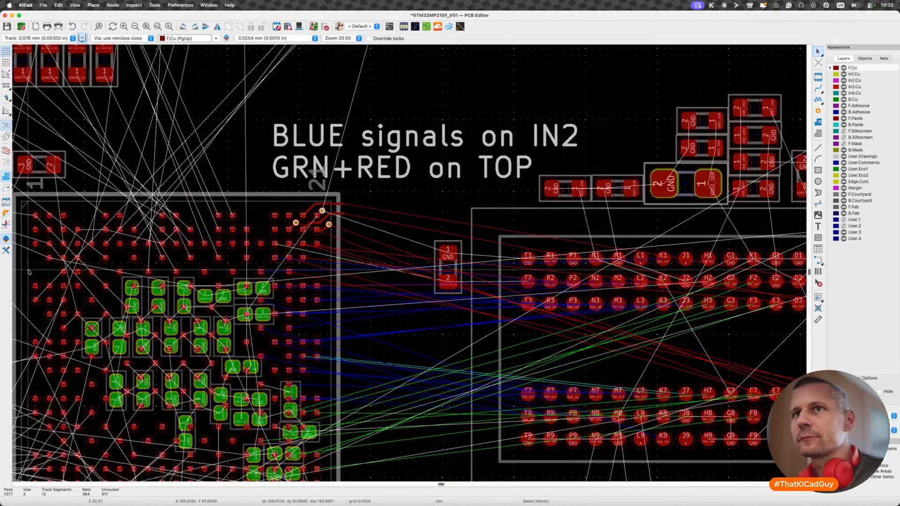
left_click(6, 239)
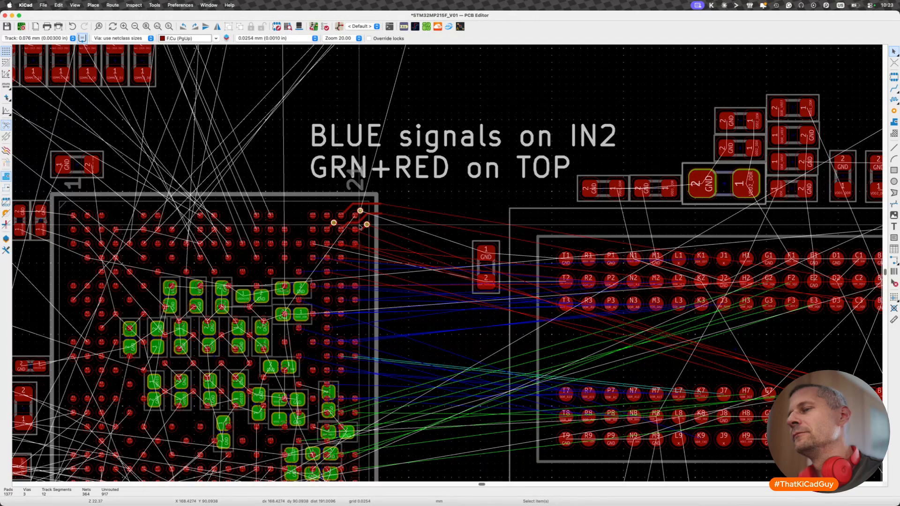
- Shift the DDR_DQ9 track slightly where it leaves the processor's B20 pad
scroll(360, 229, "up", 2)
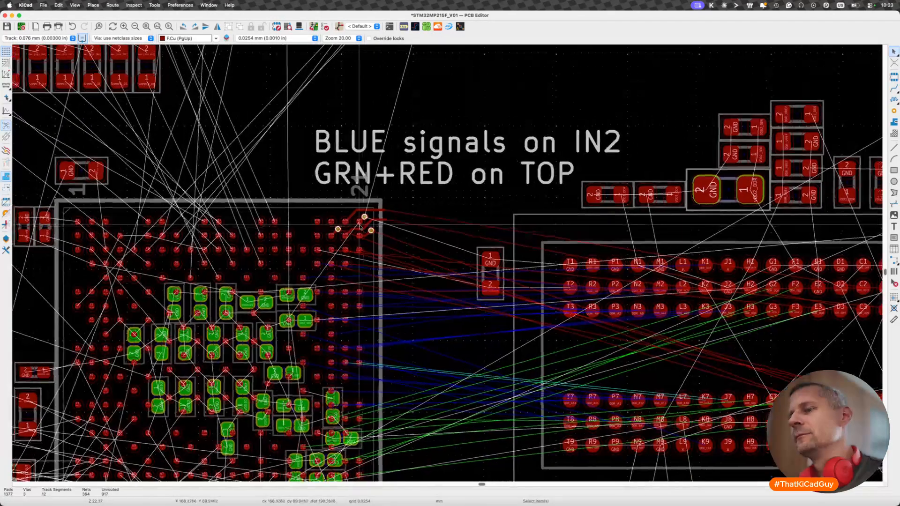
scroll(355, 235, "up", 5)
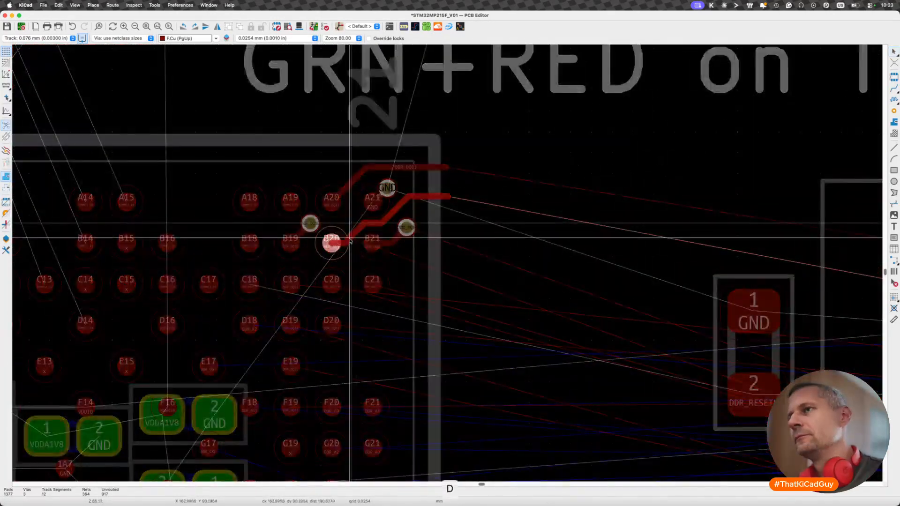
left_click_drag(349, 242, 345, 243)
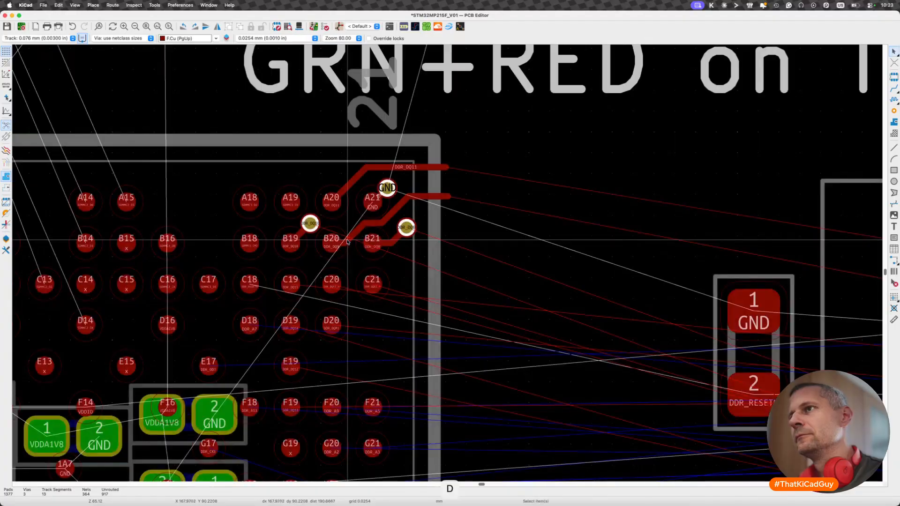
- Try a DDR_DQ10 path between pads A20 and A21, and check where DDR_DQ11 and DDR_DQ10 land on the memory
key("x")
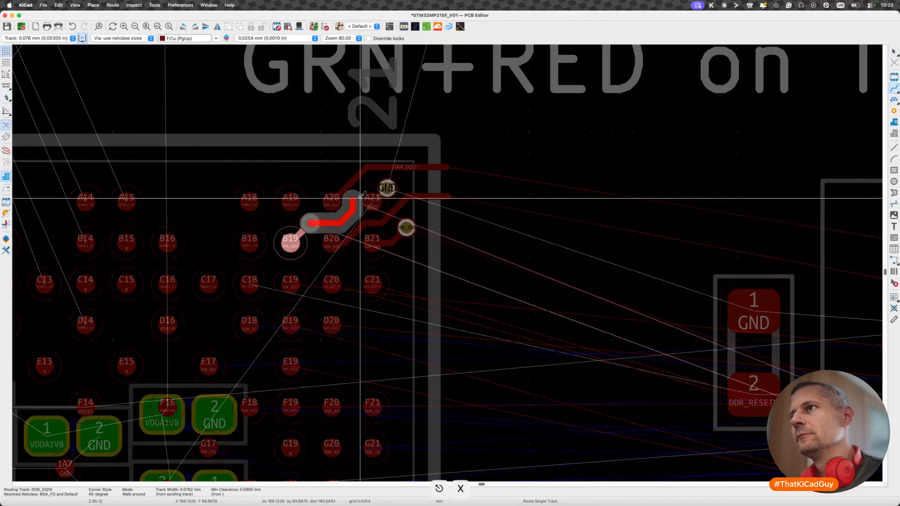
key("Escape")
scroll(361, 192, "down", 2)
scroll(362, 190, "down", 3)
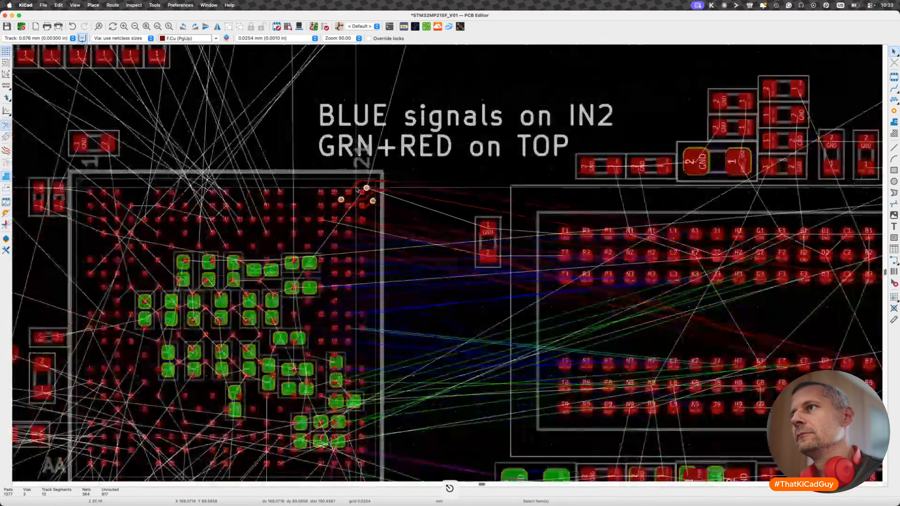
scroll(368, 187, "down", 4)
key("x")
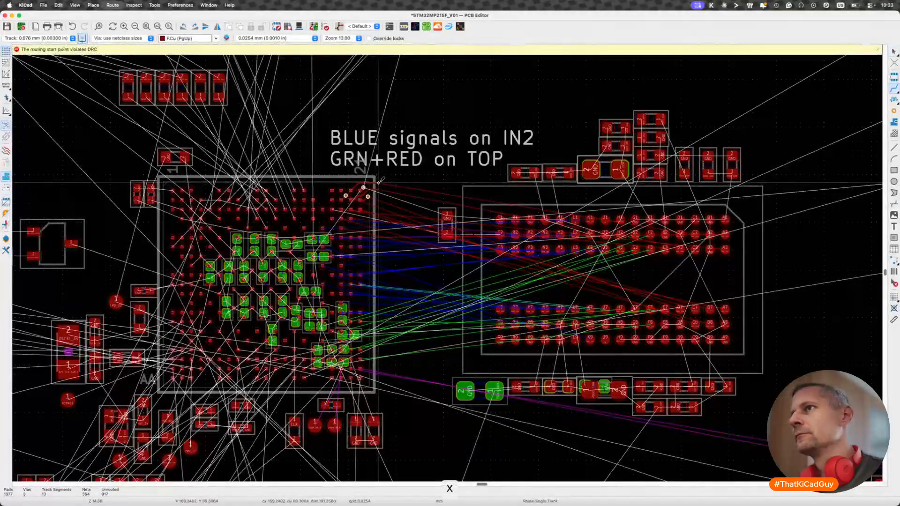
key("x")
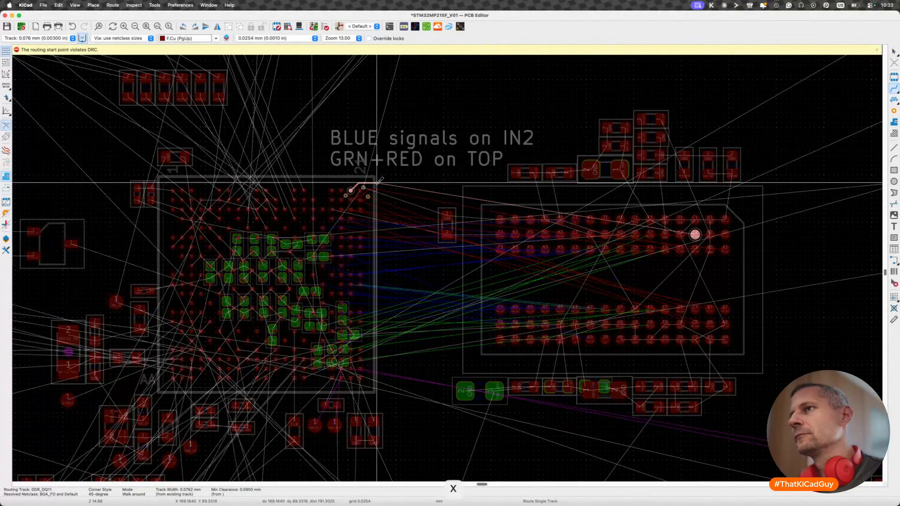
key("Escape")
left_click(345, 196)
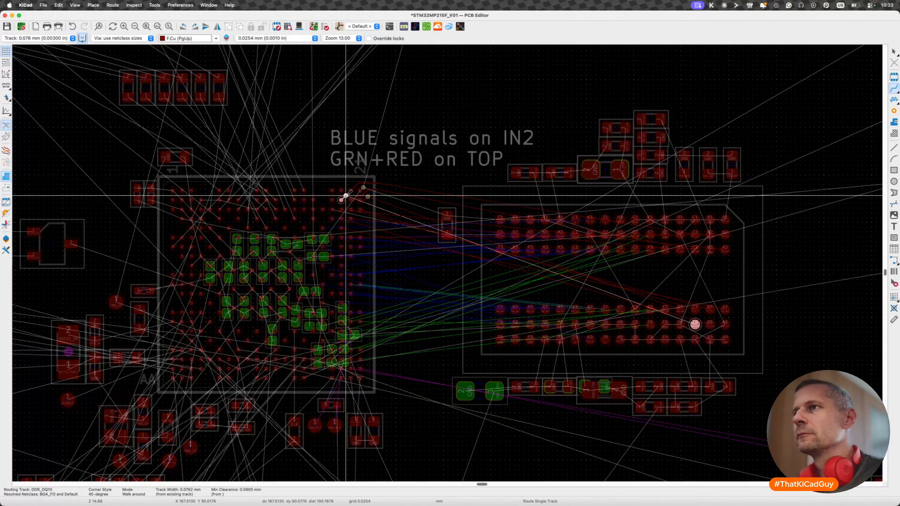
key("Escape")
- Reshape the DDR_DQ11 track to leave pad A20 vertically and run out along the package's upper edge, deleting its leftover end
scroll(334, 199, "up", 1)
scroll(335, 199, "up", 8)
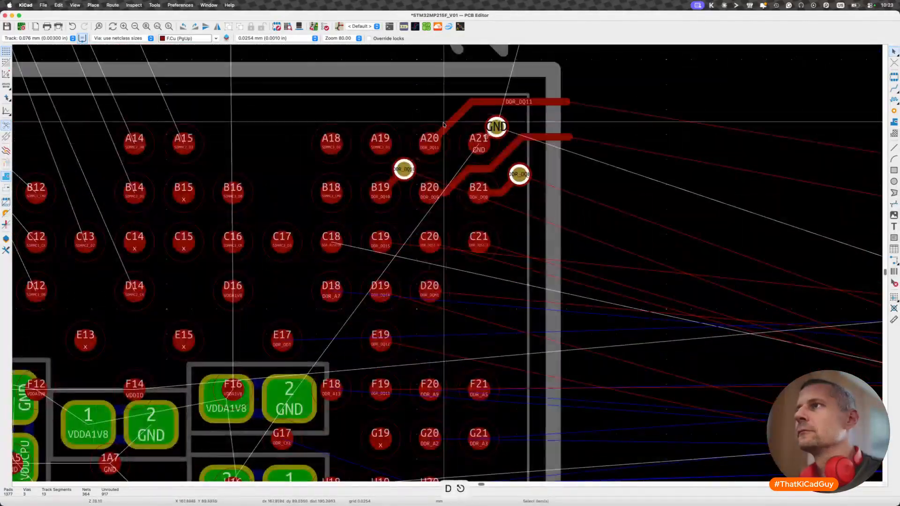
key("d")
left_click(483, 102)
key("d")
left_click(484, 73)
key("d")
left_click(443, 89)
key("BackSpace")
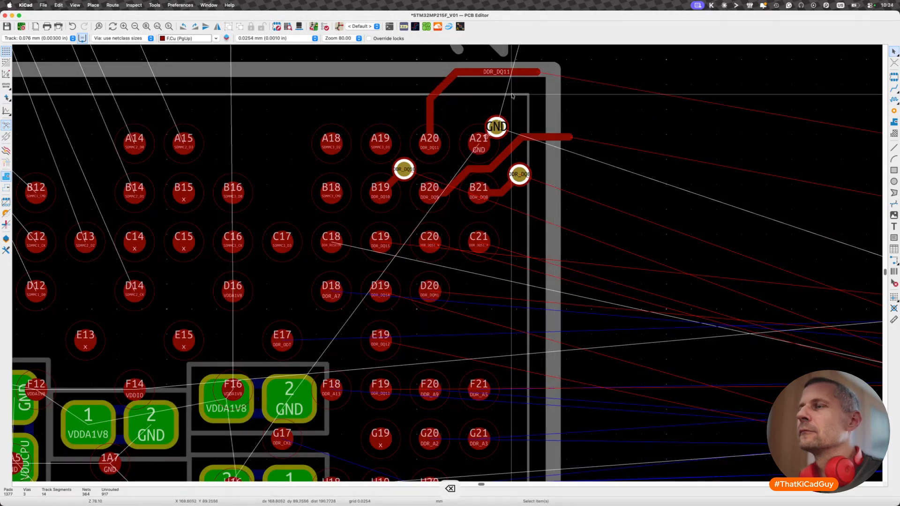
- Delete the DDR_DQ10 via beside pad B19 and extend its track on F.Cu between pads A20 and A21 past the package edge
left_click(403, 170)
key("BackSpace")
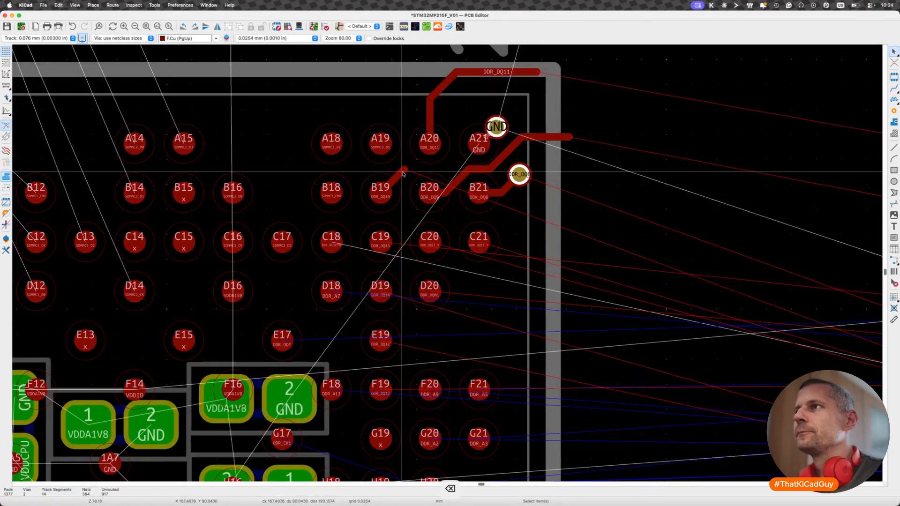
key("x")
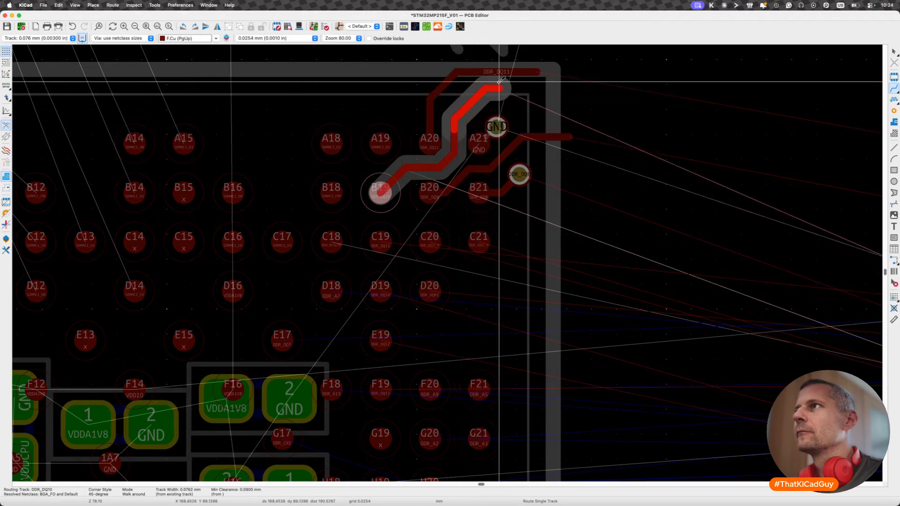
double_click(569, 85)
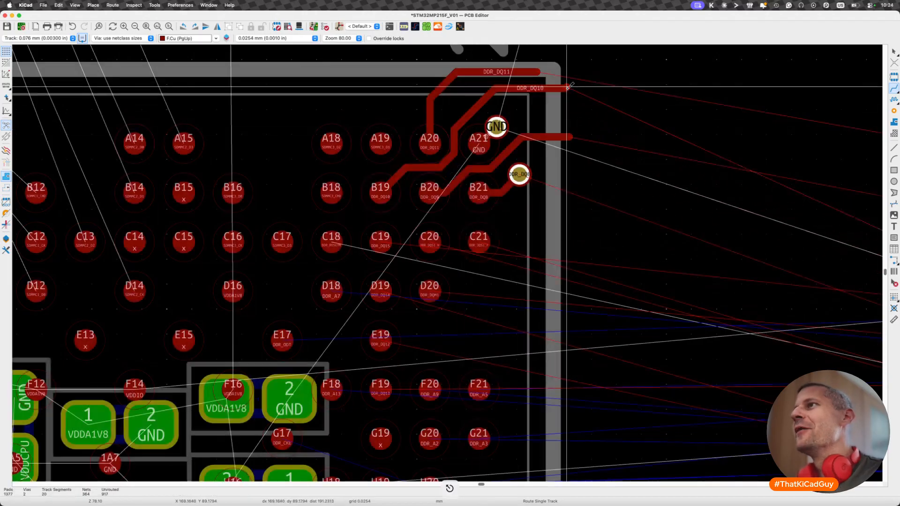
- Shift the diagonal bend of the DDR_DQ10 track above pad A21 inward and delete the leftover segment at its outer end
key("d")
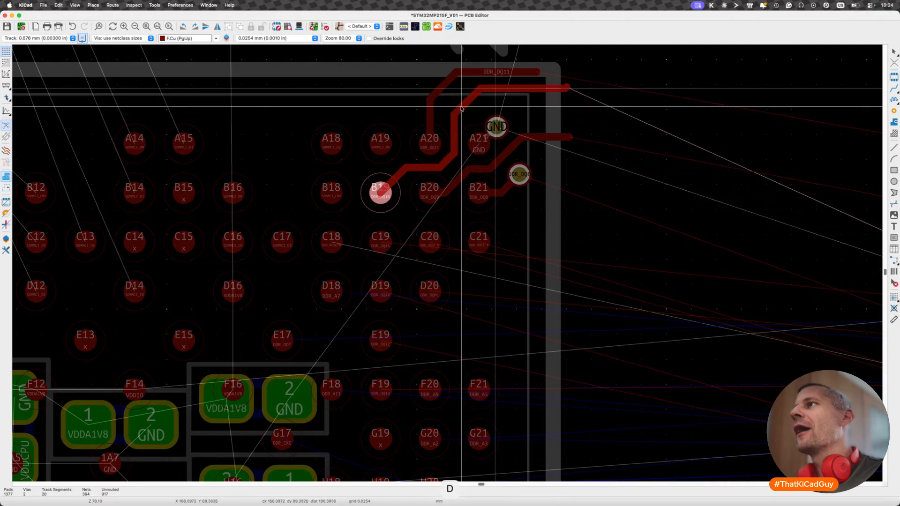
left_click(461, 109)
left_click(568, 86)
key("BackSpace")
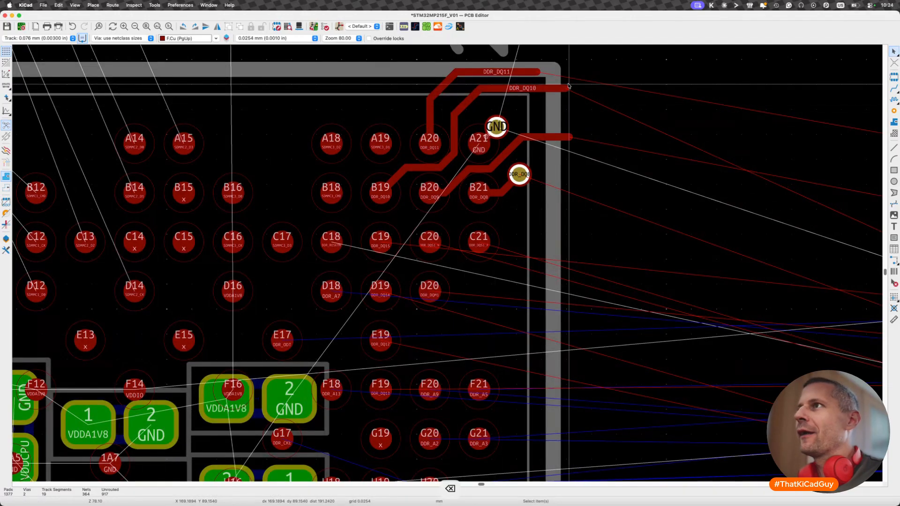
- Reposition the diagonal segment of the DDR_DQ11 track above pad A20 to follow the neighbouring DDR_DQ10 track more closely
scroll(444, 114, "down", 2)
scroll(443, 114, "up", 4)
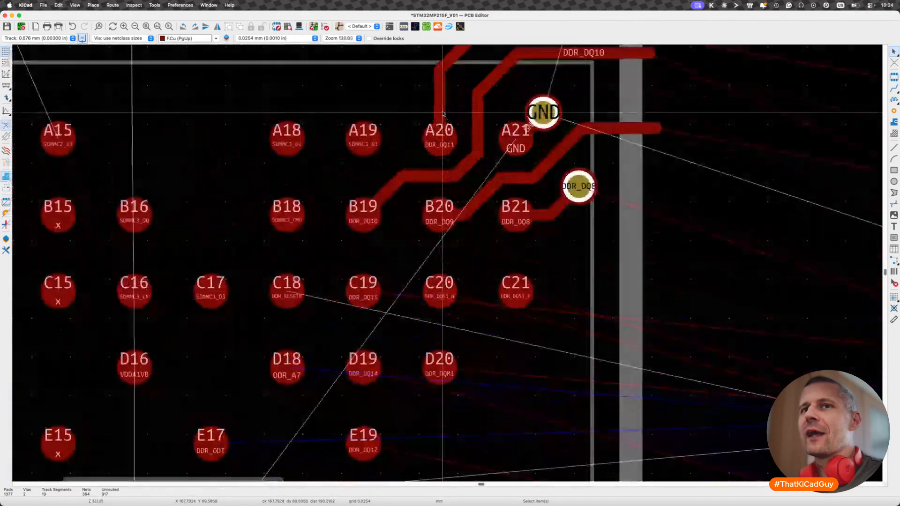
scroll(444, 114, "up", 3)
key("d")
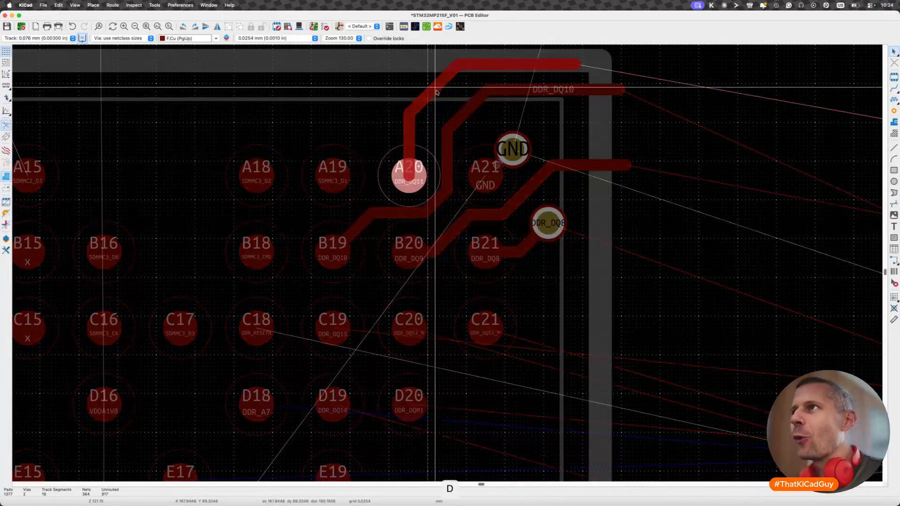
left_click(433, 91)
- Adjust the diagonal segment of the DDR_DQ9 track where it leaves pad B20
scroll(436, 96, "down", 5)
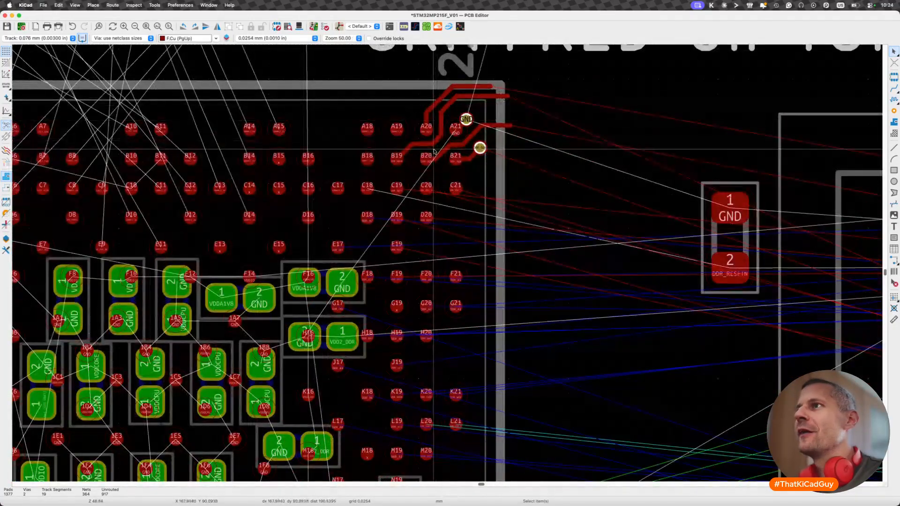
scroll(439, 142, "up", 5)
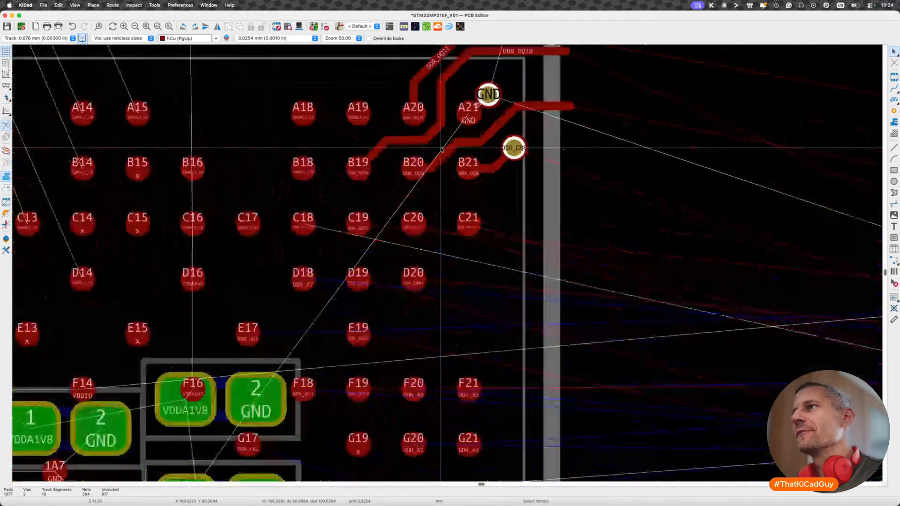
key("d")
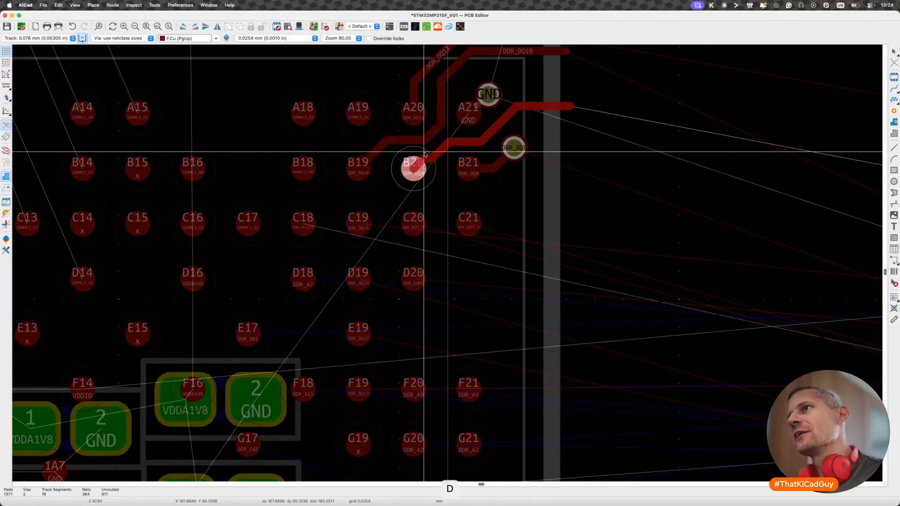
- Examine how the processor's upper and lower memory-side balls and existing fanout line up with the memory's two pad groups
scroll(440, 153, "down", 10)
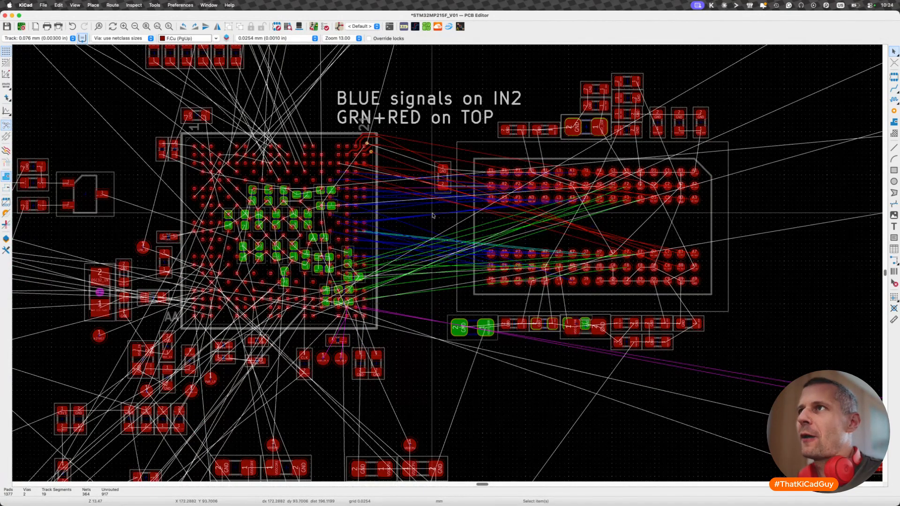
scroll(356, 122, "up", 1)
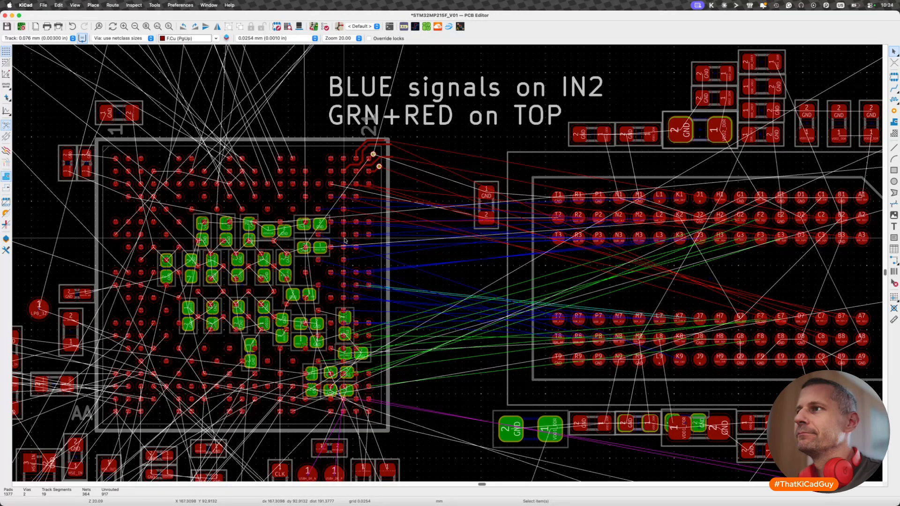
scroll(345, 240, "down", 3)
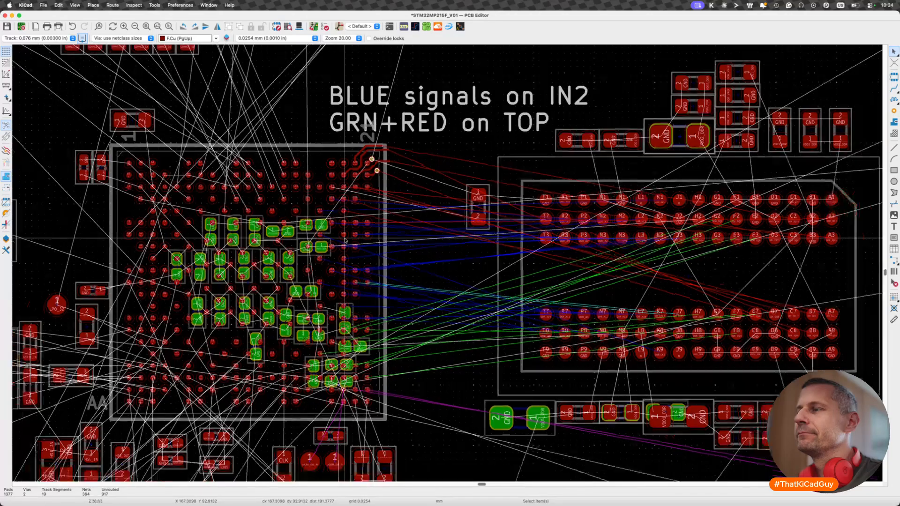
scroll(345, 240, "down", 2)
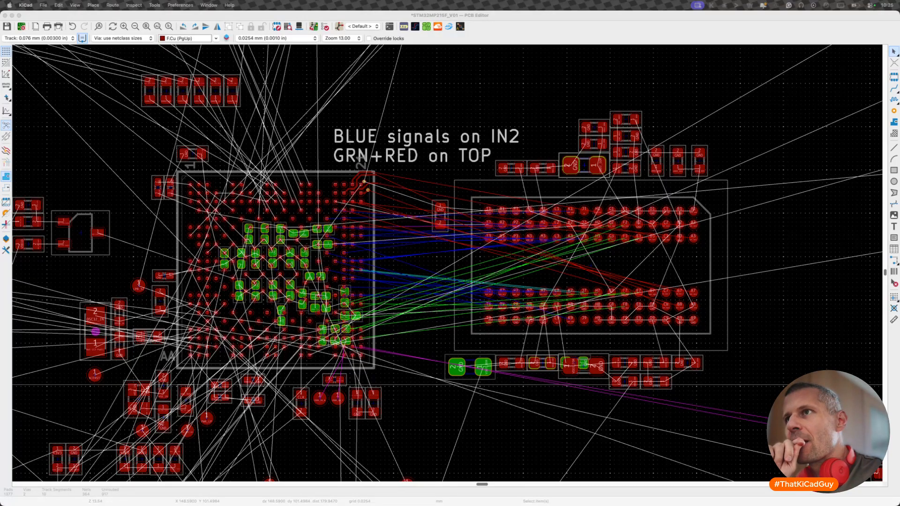
left_click(318, 359)
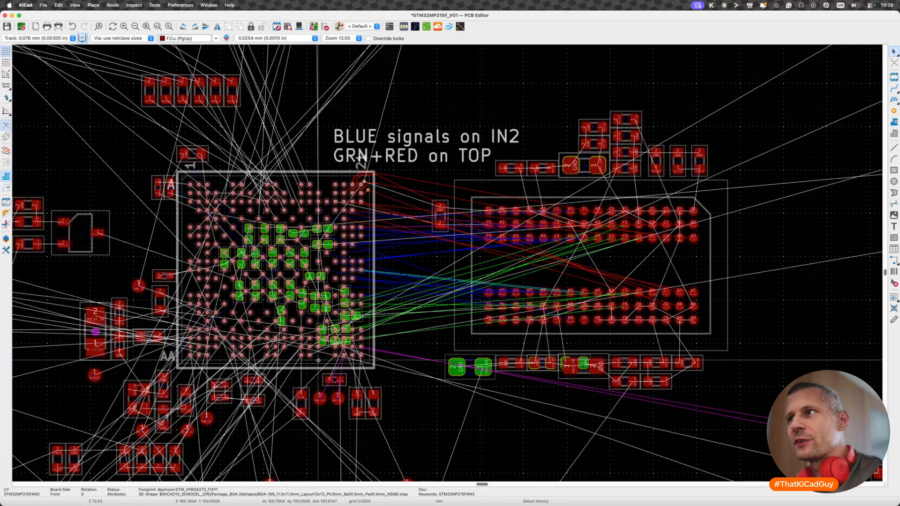
left_click_drag(285, 158, 389, 273)
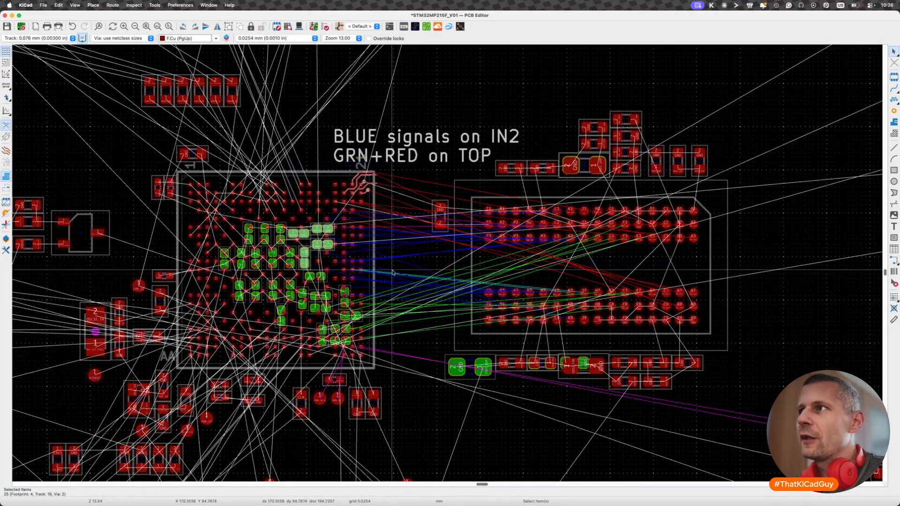
left_click_drag(445, 166, 697, 254)
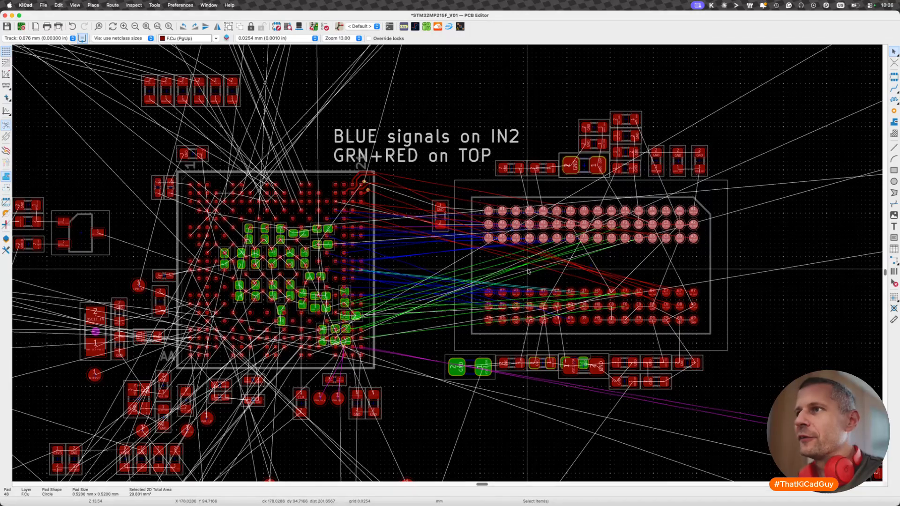
left_click_drag(288, 257, 420, 371)
left_click_drag(466, 274, 764, 359)
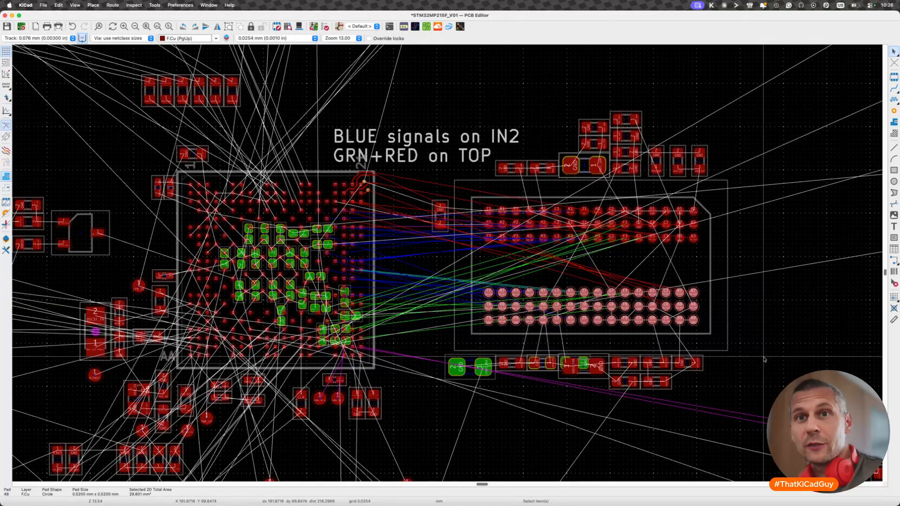
key("Escape")
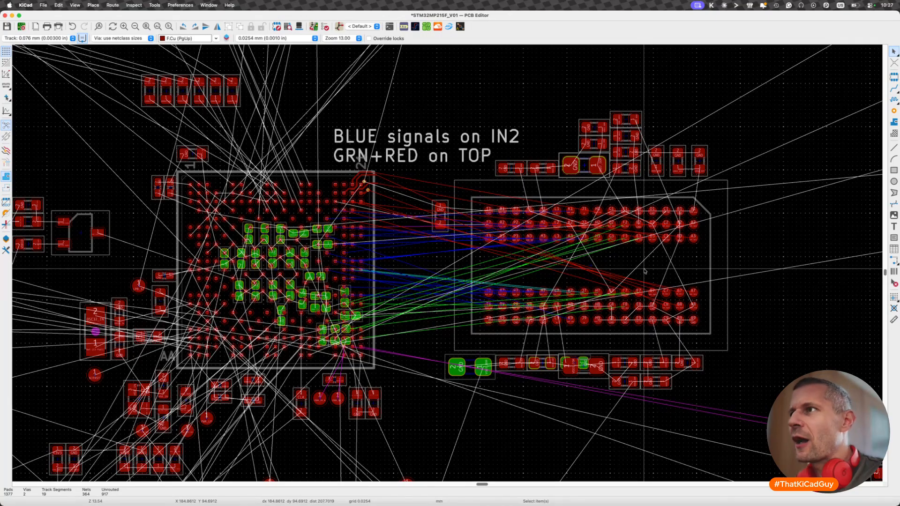
left_click_drag(315, 161, 432, 257)
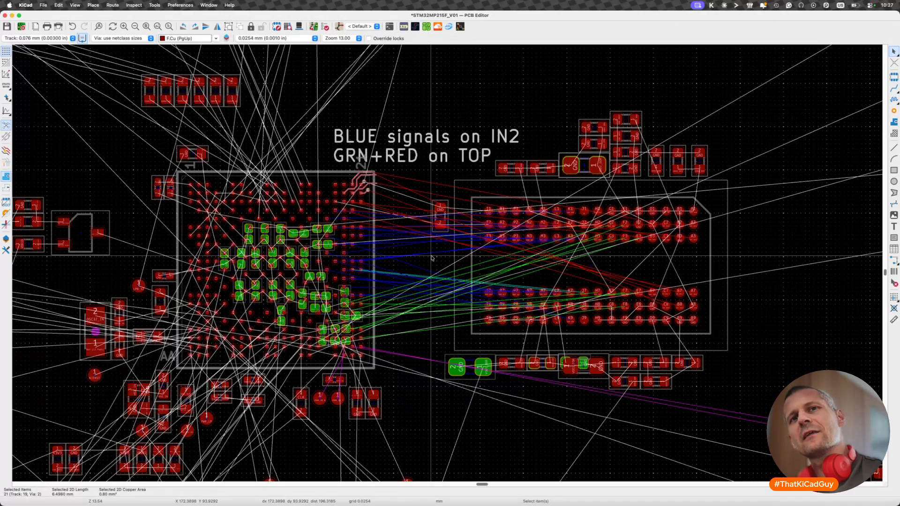
key("Escape")
- Switch to the DDR schematic sheet, review its signal-layer and length-equalisation notes against the layout, and return to the PCB
key("super+grave")
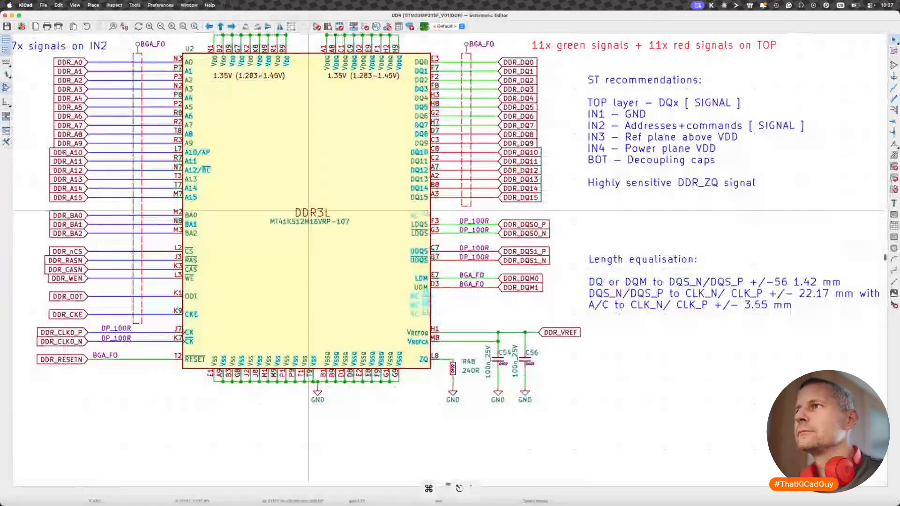
scroll(545, 248, "down", 3)
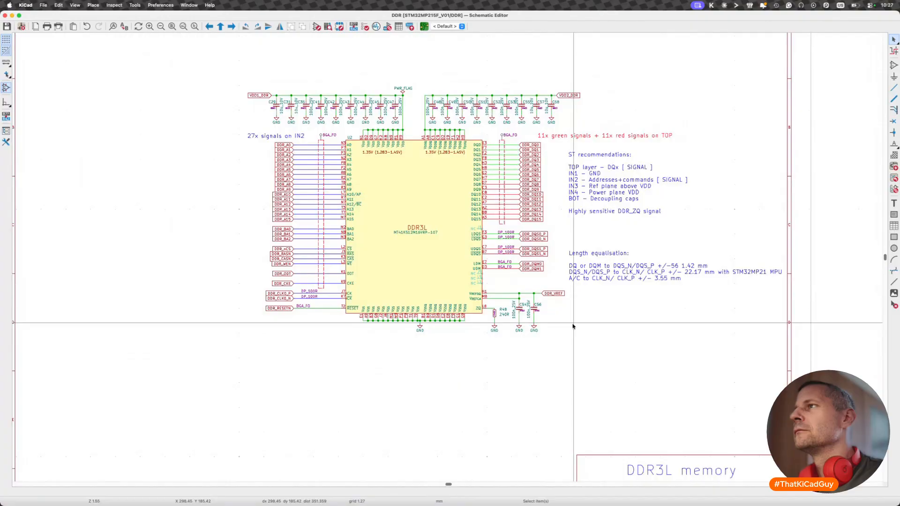
scroll(519, 195, "up", 2)
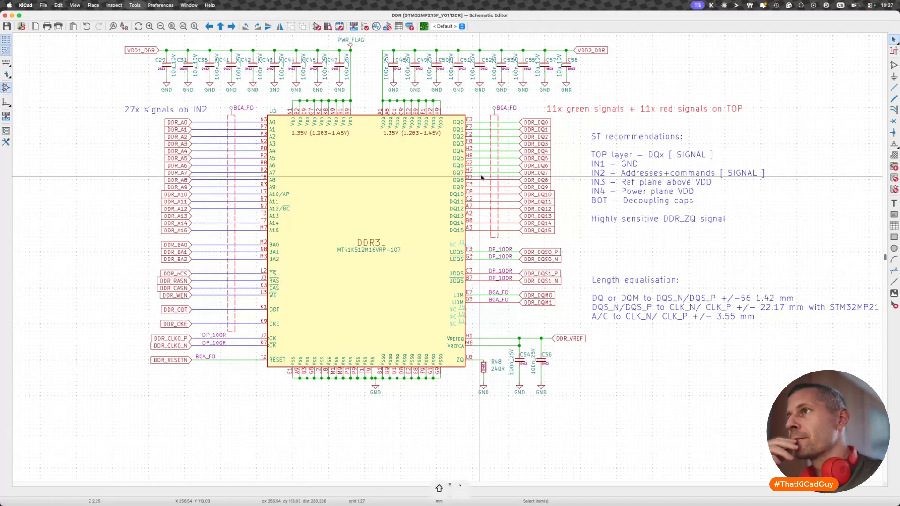
key("super+shift+grave")
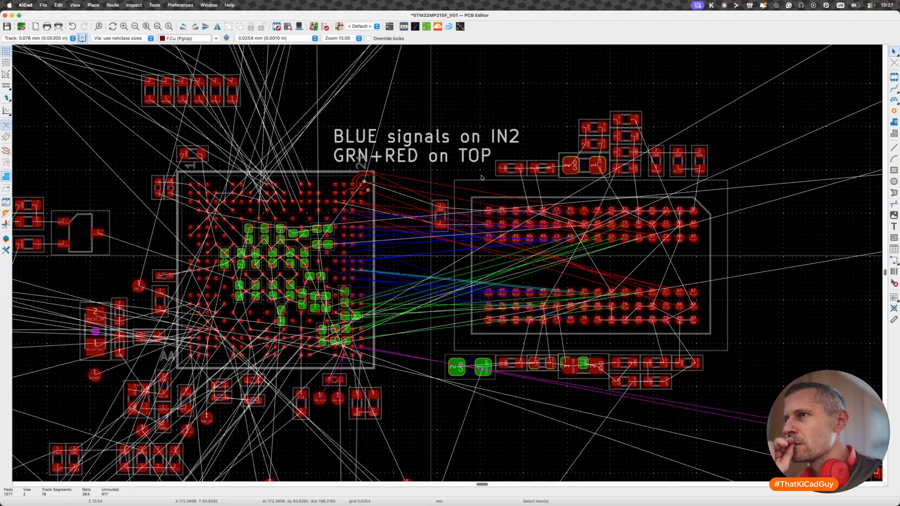
key("super+shift+grave")
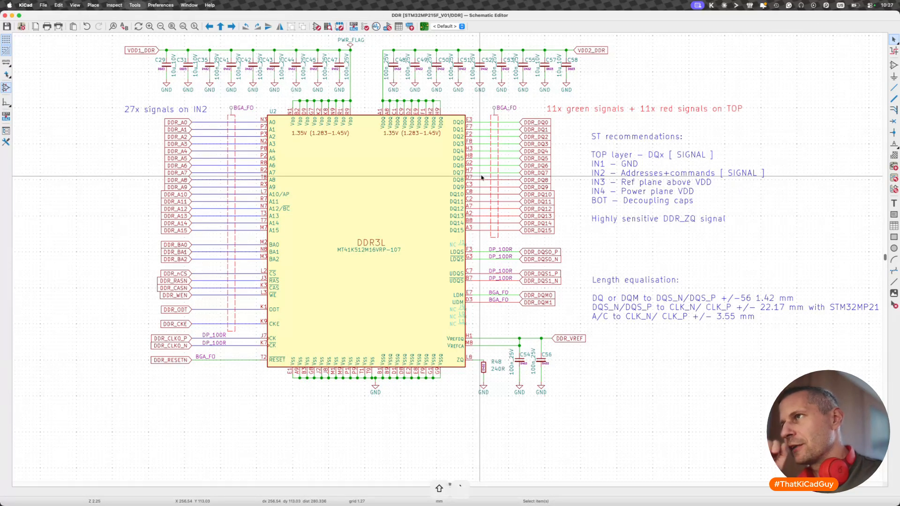
key("shift+grave")
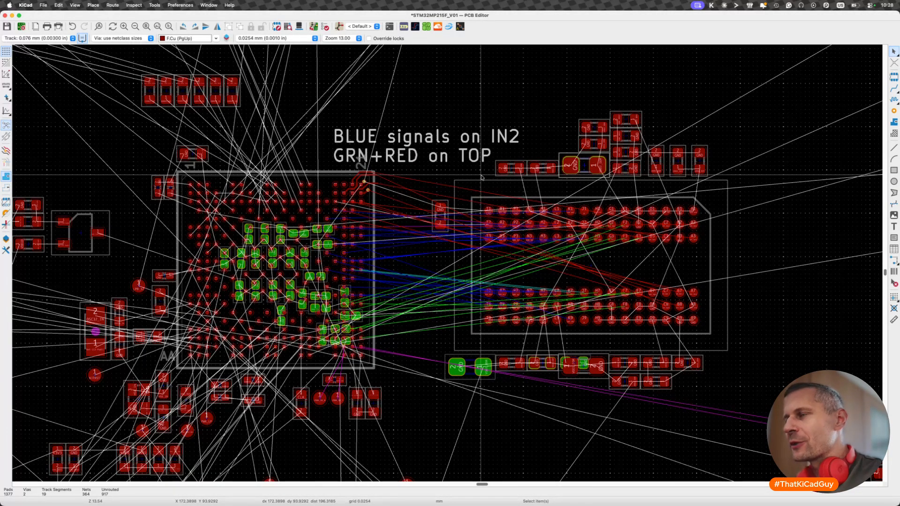
- Select the DDR3L memory together with all its surrounding components and rotate the group 90° clockwise
scroll(482, 177, "down", 5)
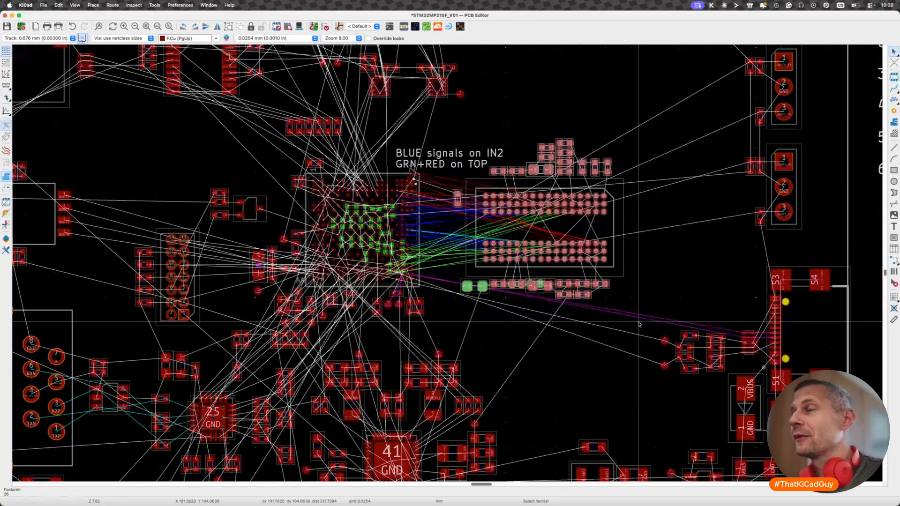
left_click(638, 323)
left_click_drag(442, 107, 663, 345)
scroll(532, 214, "up", 1)
scroll(531, 214, "up", 3)
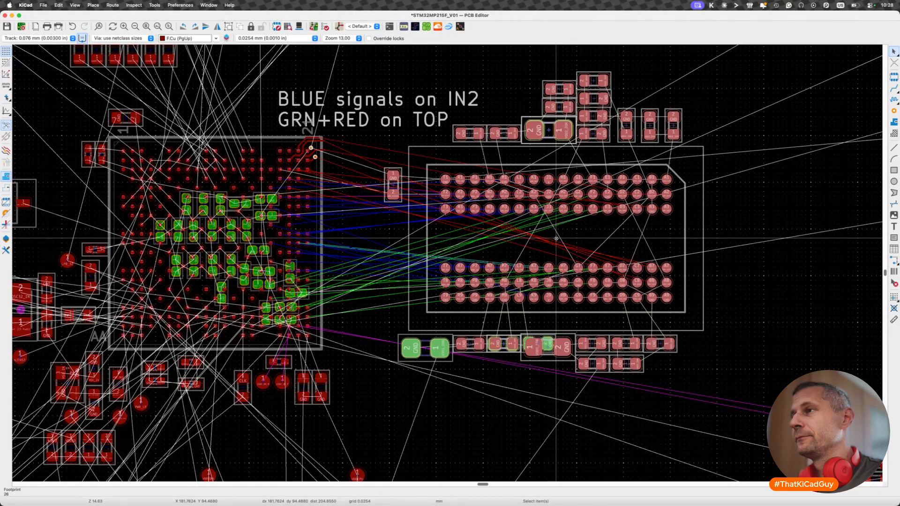
right_click(556, 239)
key("Escape")
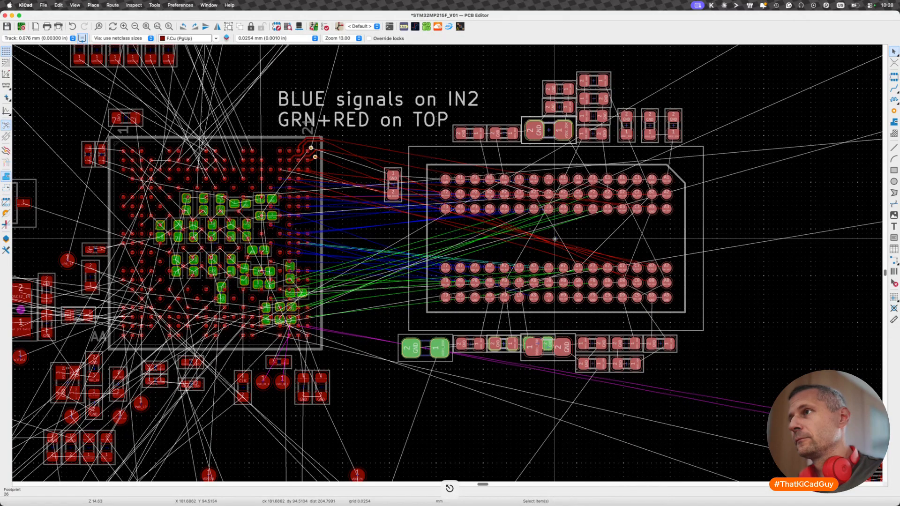
key("shift+r")
- Try the DDR3L memory group at different positions beside and below the processor, rotating it in 90° steps to compare the net crossings
scroll(554, 239, "down", 2)
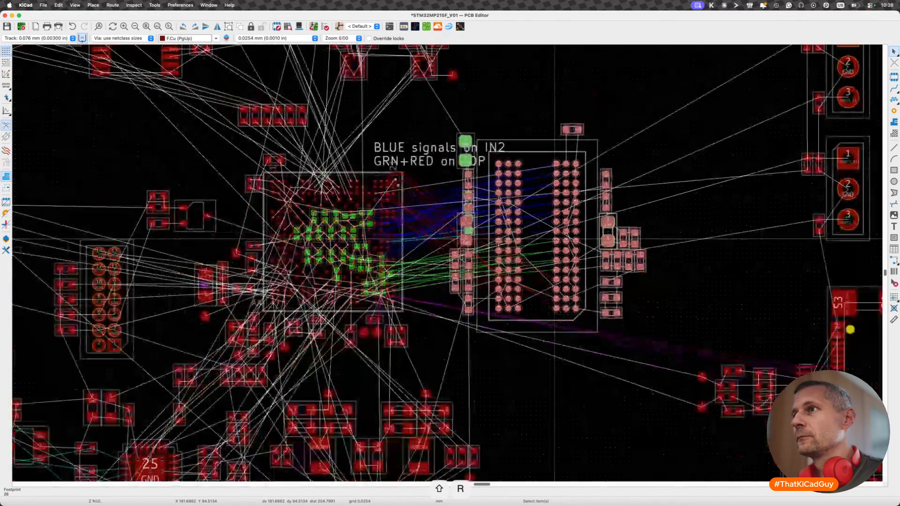
key("m")
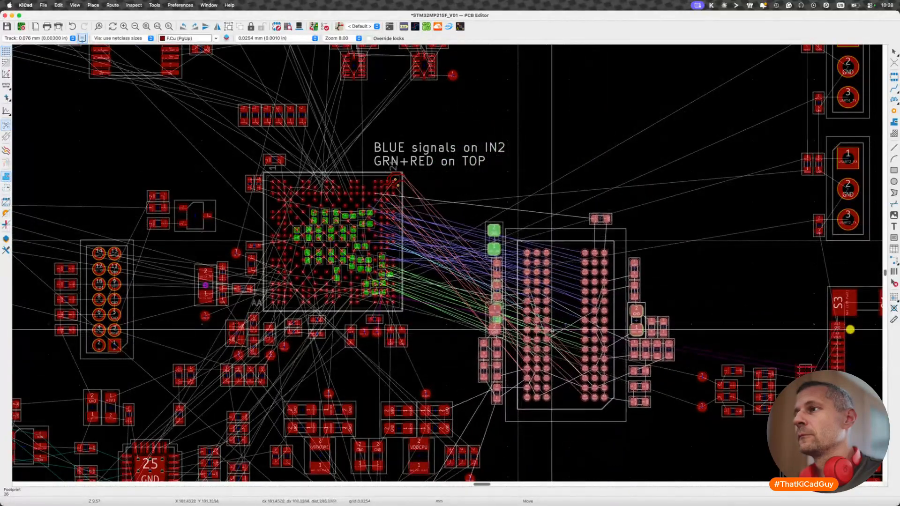
scroll(543, 328, "down", 3)
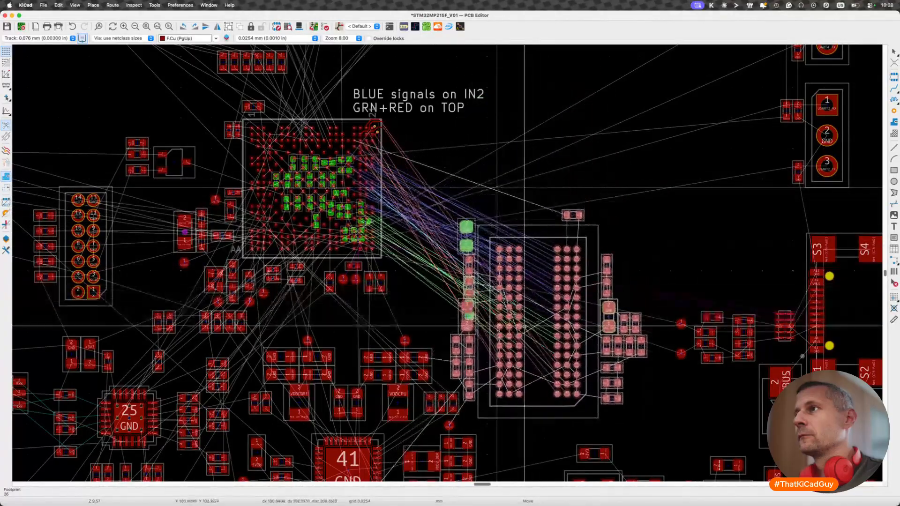
scroll(524, 336, "down", 3)
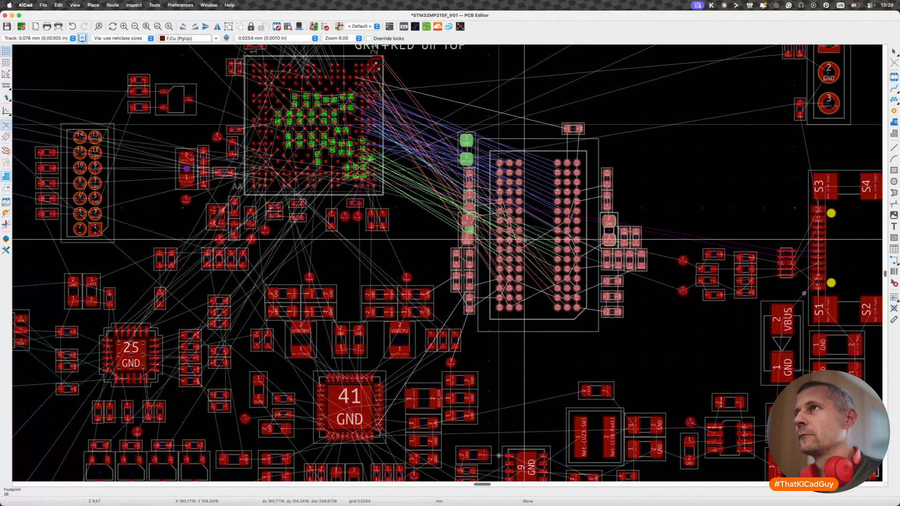
key("r")
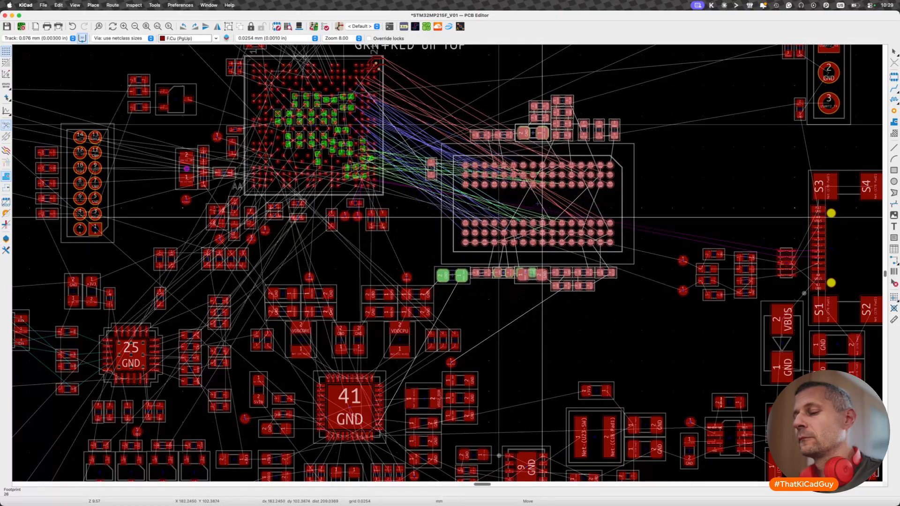
key("r")
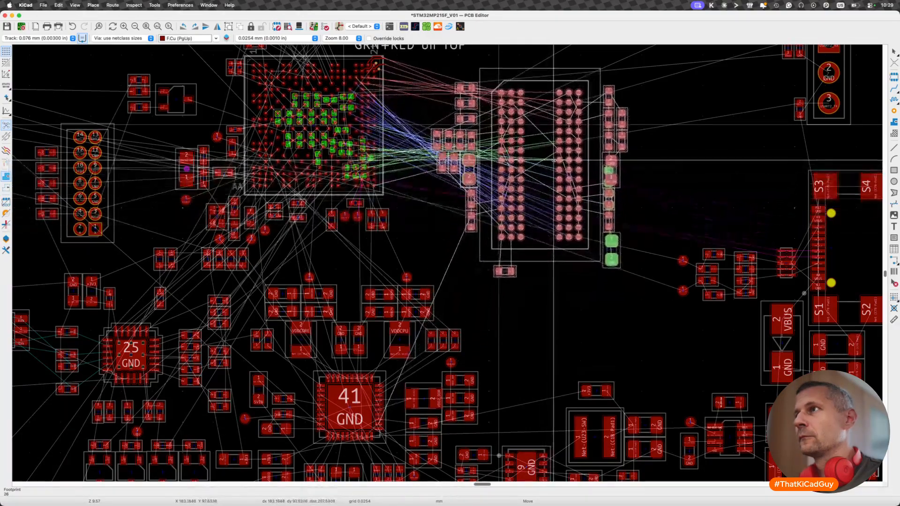
scroll(548, 170, "up", 2)
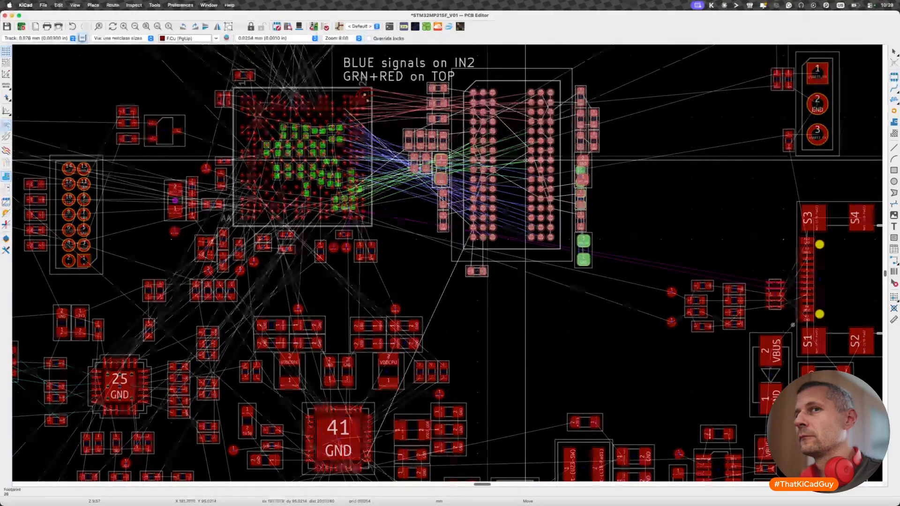
scroll(525, 160, "up", 1)
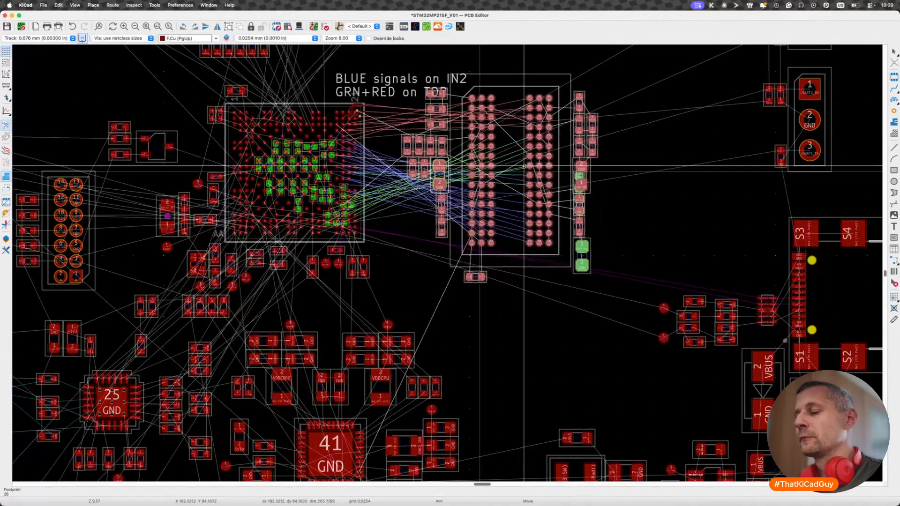
- Rotate the memory group through further 90° orientations beside the processor, place it, and undo that trial placement
key("r")
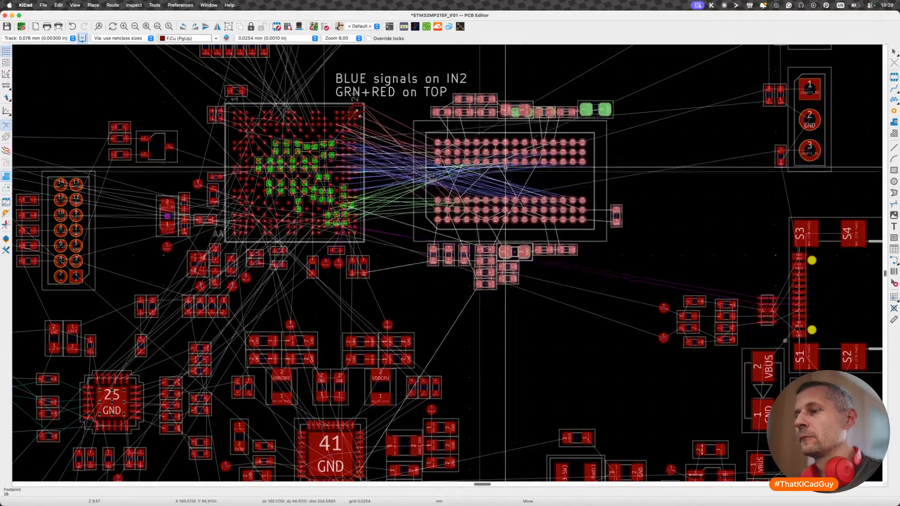
key("r")
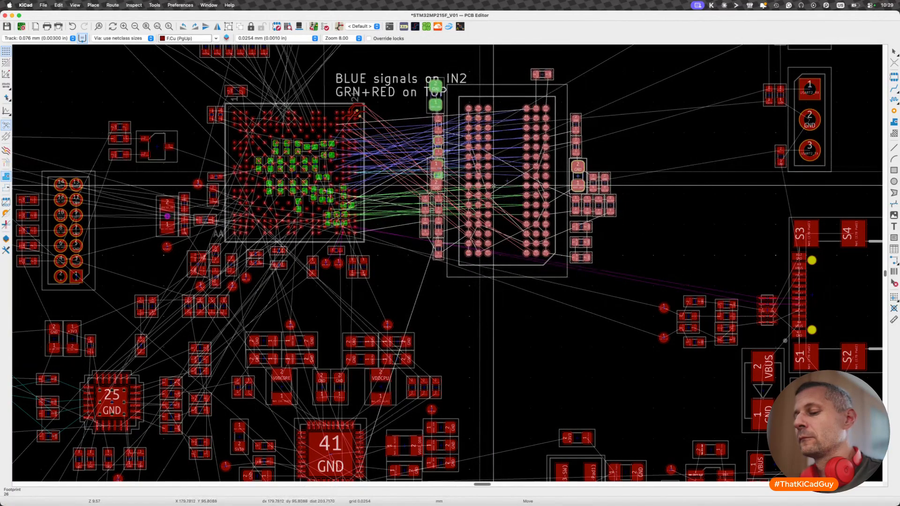
key("shift+r")
key("r")
key("r")
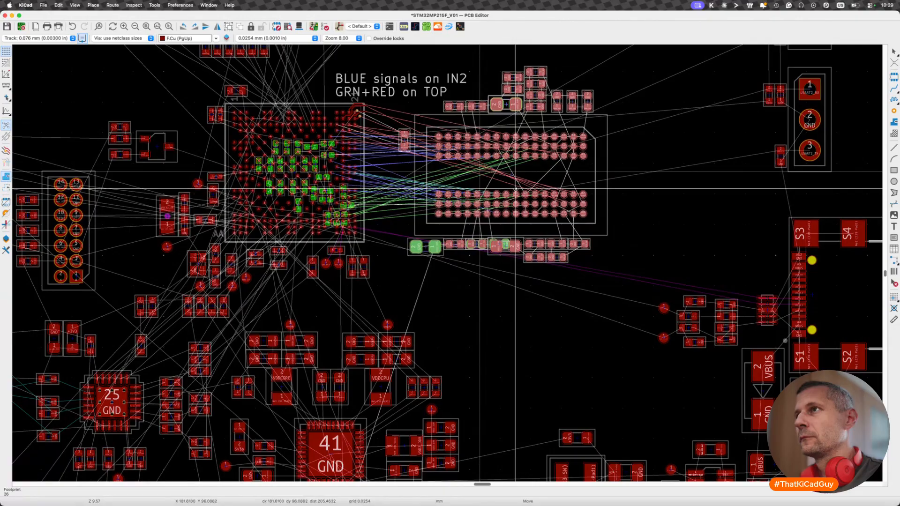
key("r")
left_click(490, 245)
key("super+z")
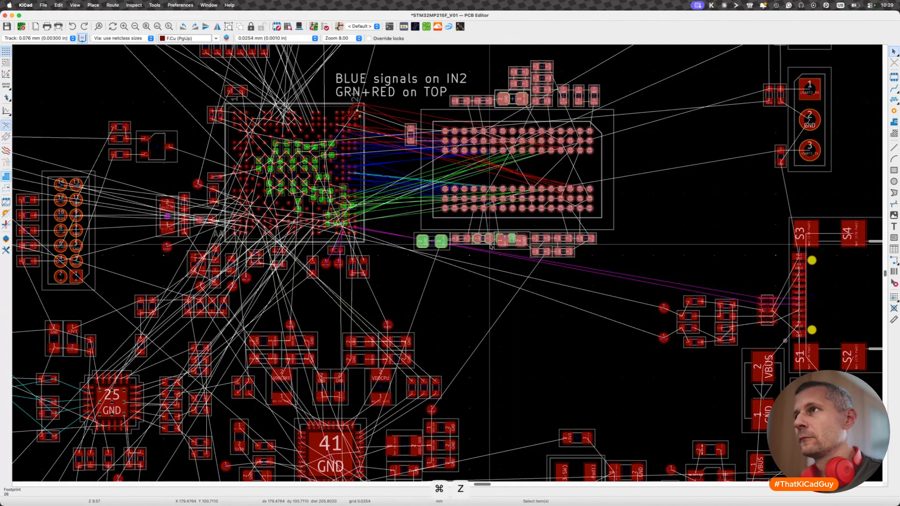
- Switch to the Brave browser and search the web in a new tab for "stm32mpu215 DDR3L"
key("super+Tab")
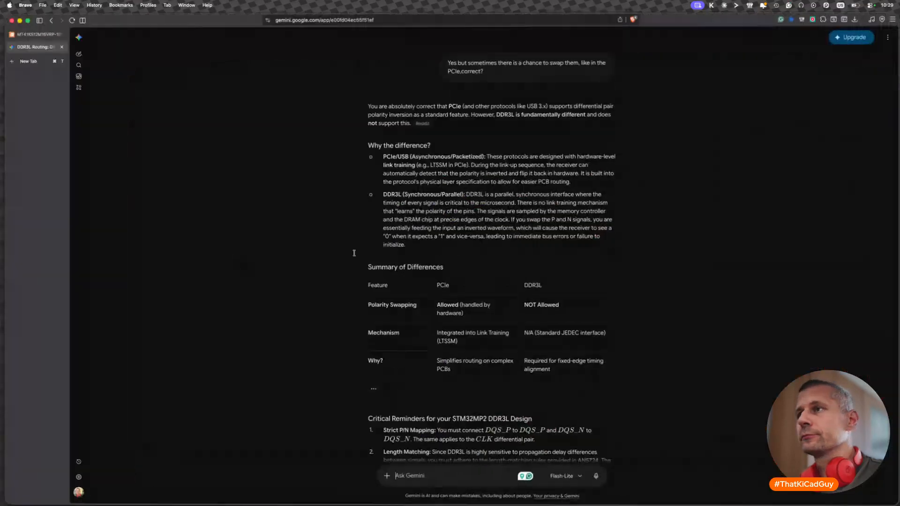
key("super")
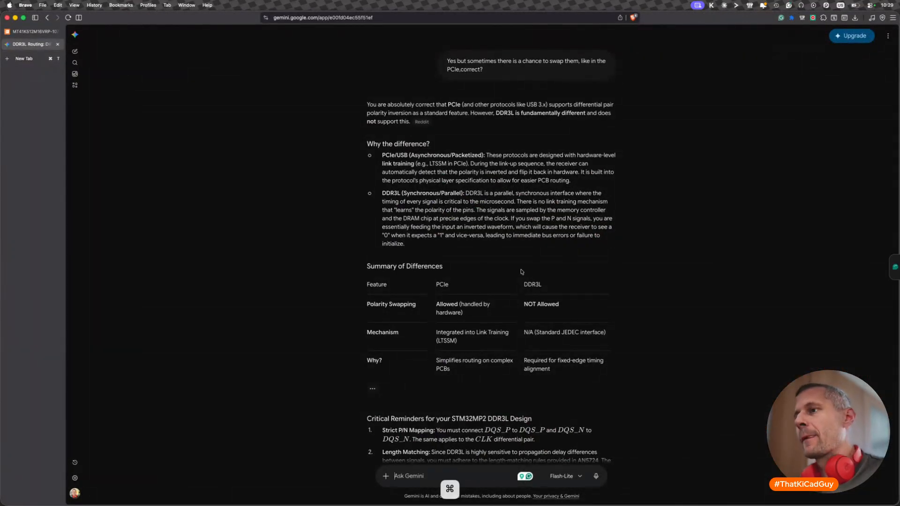
key("super+t")
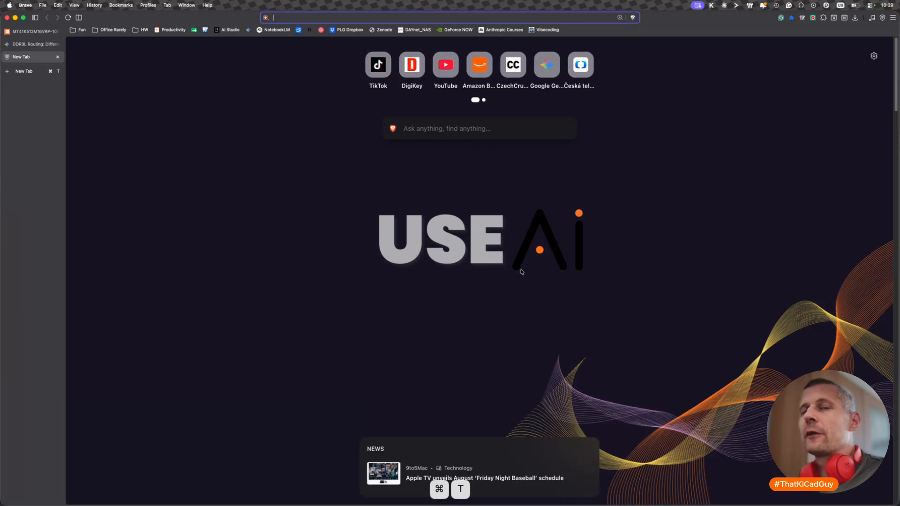
key("super+Tab")
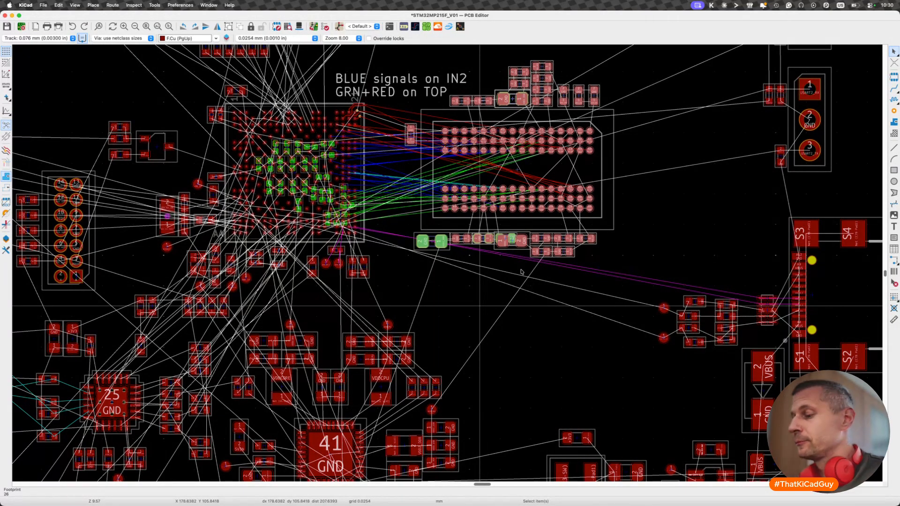
key("super+Tab")
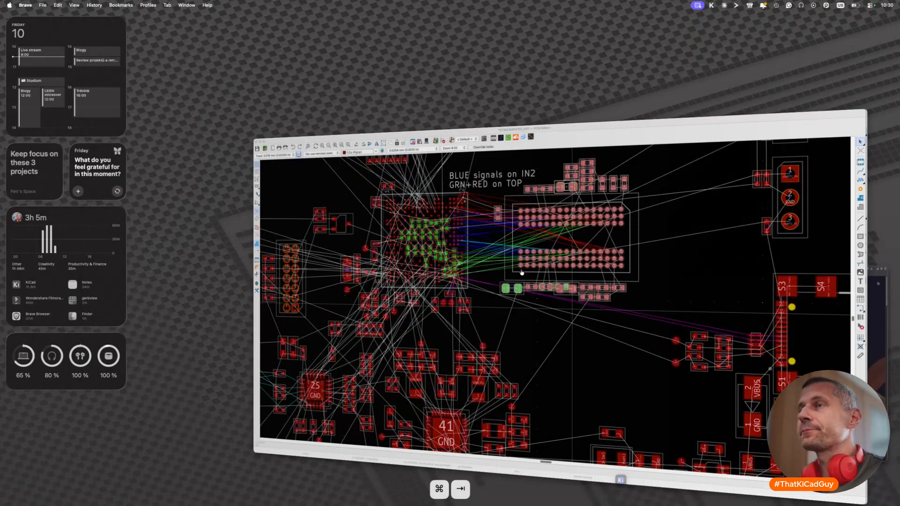
type("stm3")
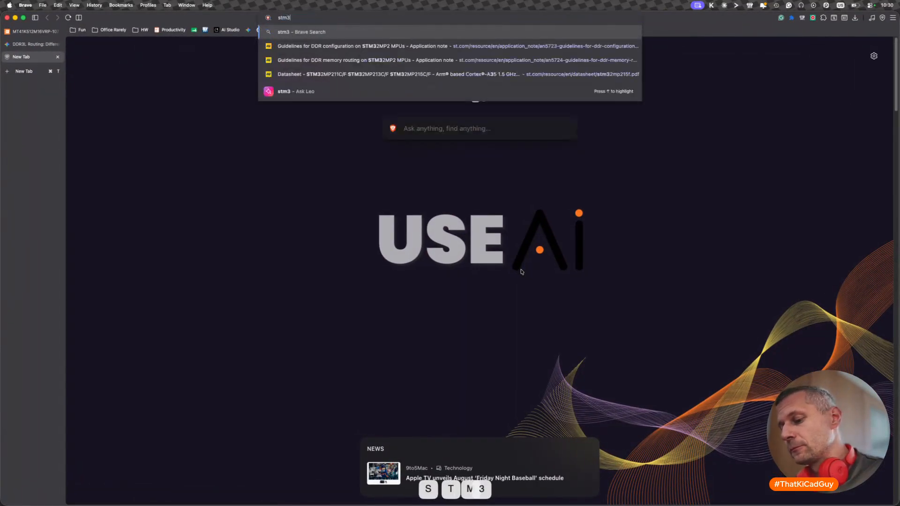
type("2mpu21")
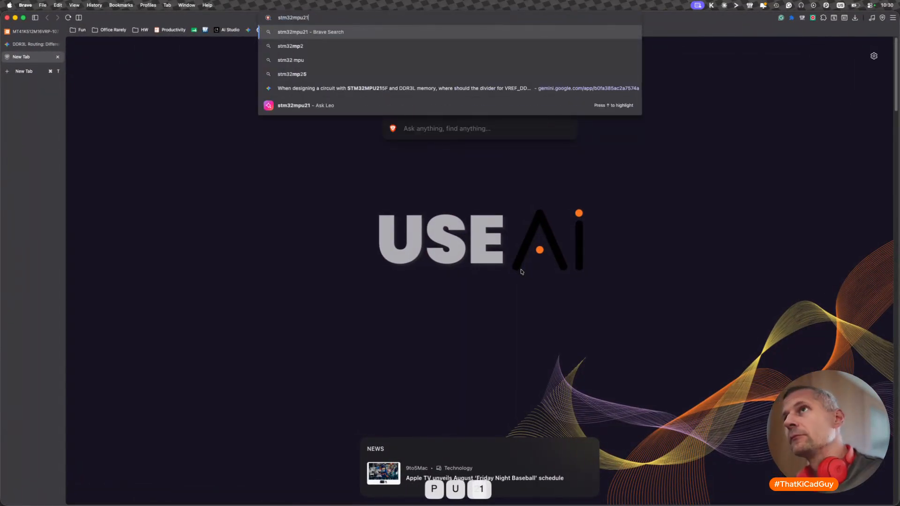
type("5 DDR3L")
key("Return")
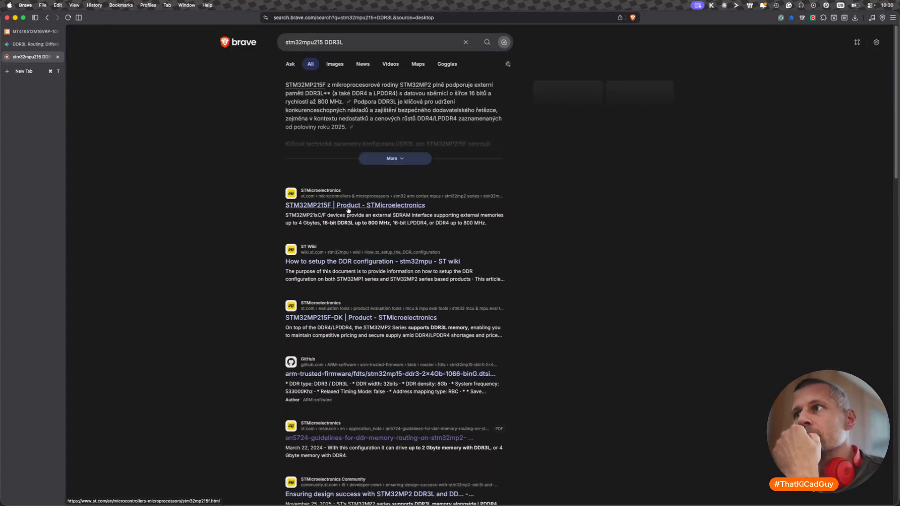
- Check the DDR3L support note on ST's STM32MP215F-DK product page and open the "Validated DRAM on STM32 MPU portfolio" list
scroll(235, 295, "down", 1)
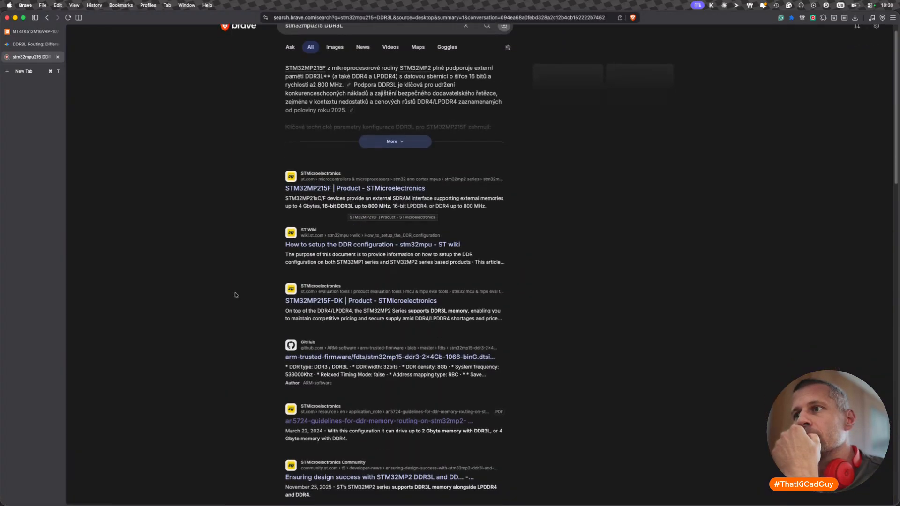
left_click(314, 301)
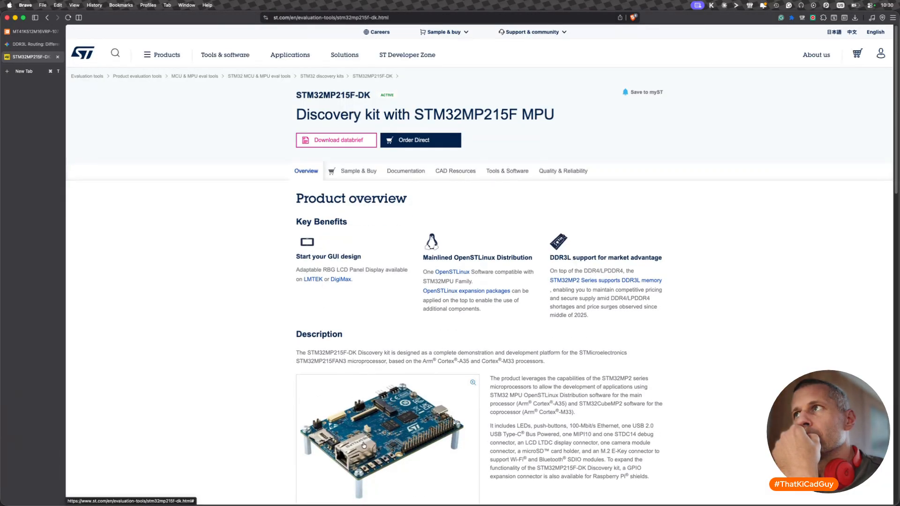
scroll(364, 445, "down", 3)
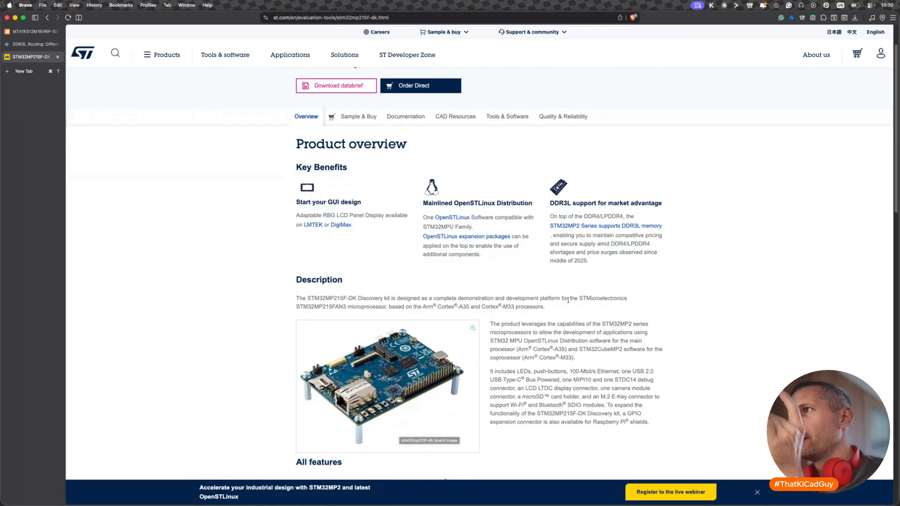
left_click_drag(584, 217, 621, 217)
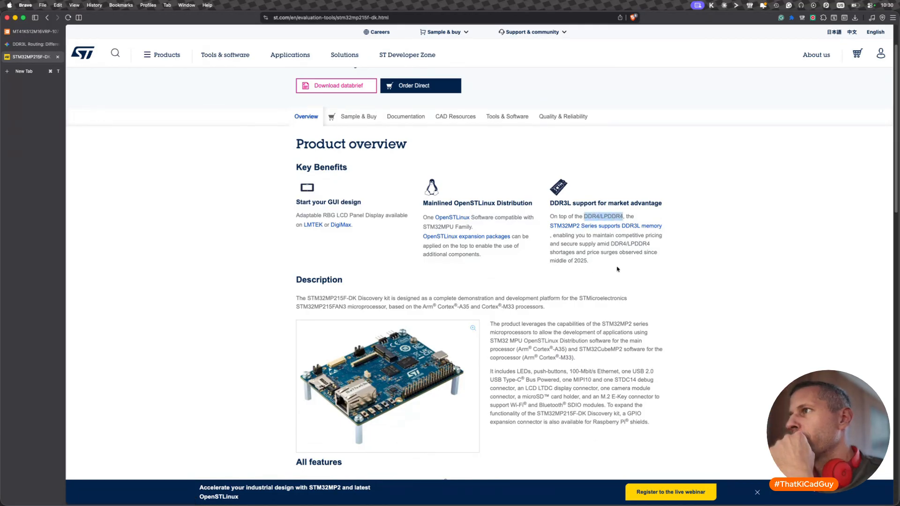
left_click(630, 226)
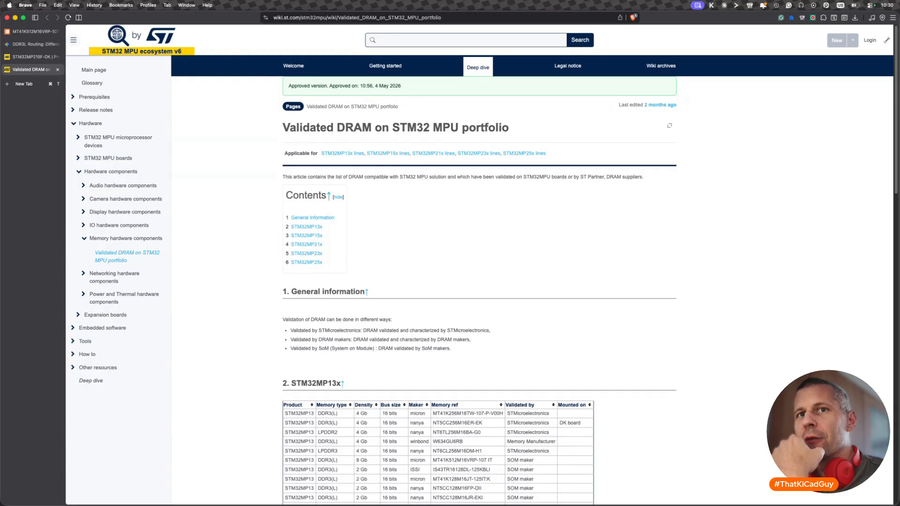
scroll(427, 412, "down", 5)
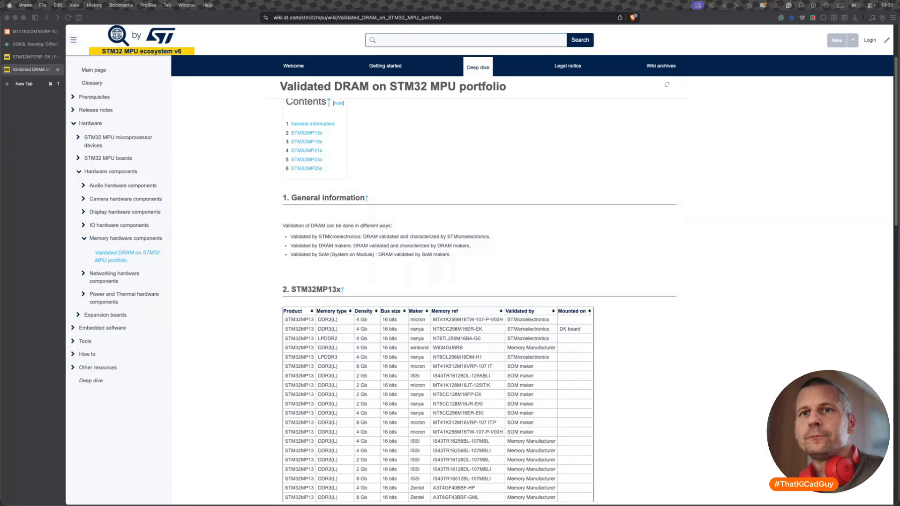
- Return to KiCad's PCB Editor and examine how the red, green and blue nets reach the memory's two pad groups
key("super+Tab")
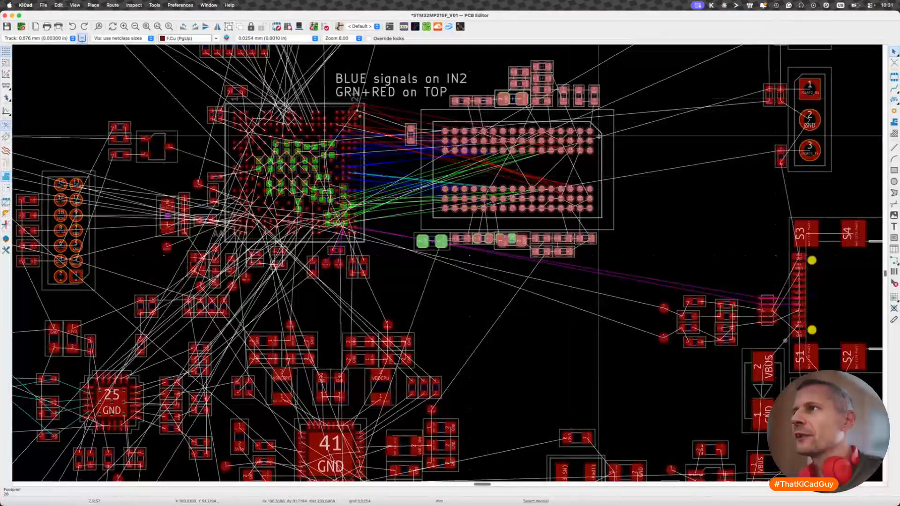
scroll(532, 213, "up", 2)
scroll(532, 214, "up", 6)
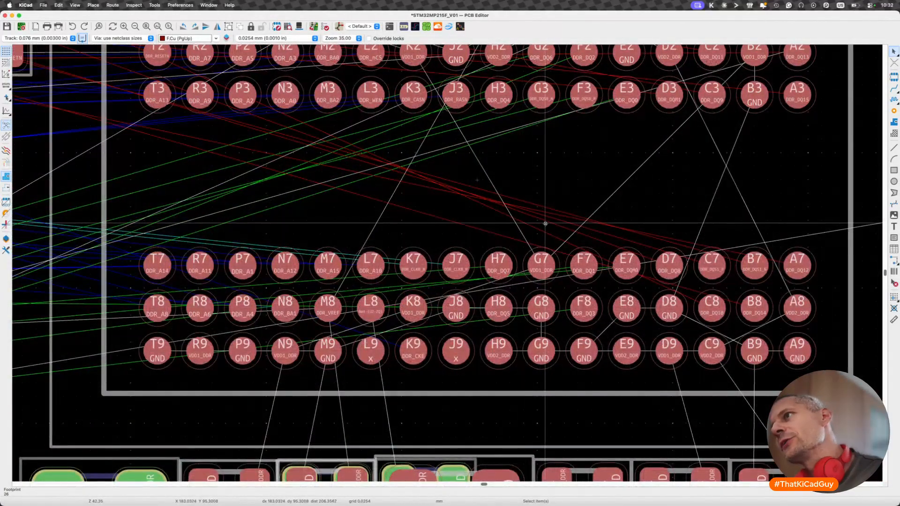
scroll(553, 209, "down", 3)
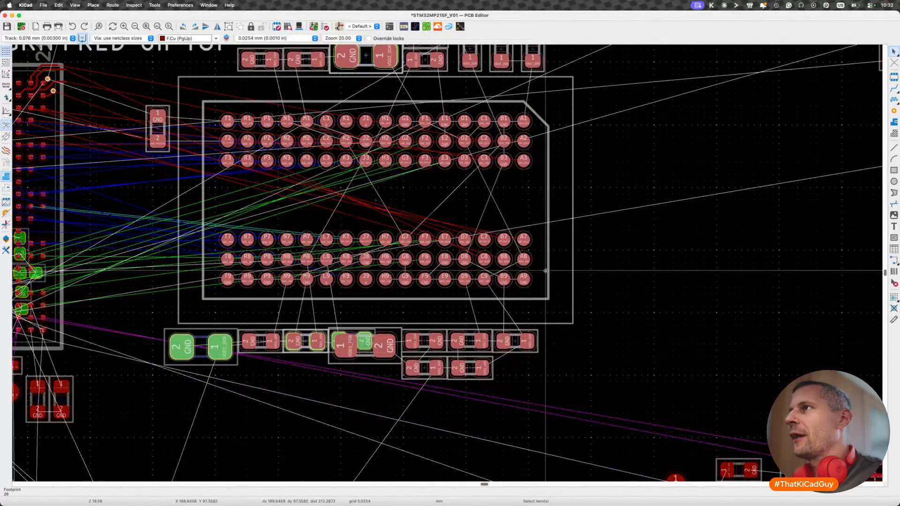
scroll(546, 270, "right", 5)
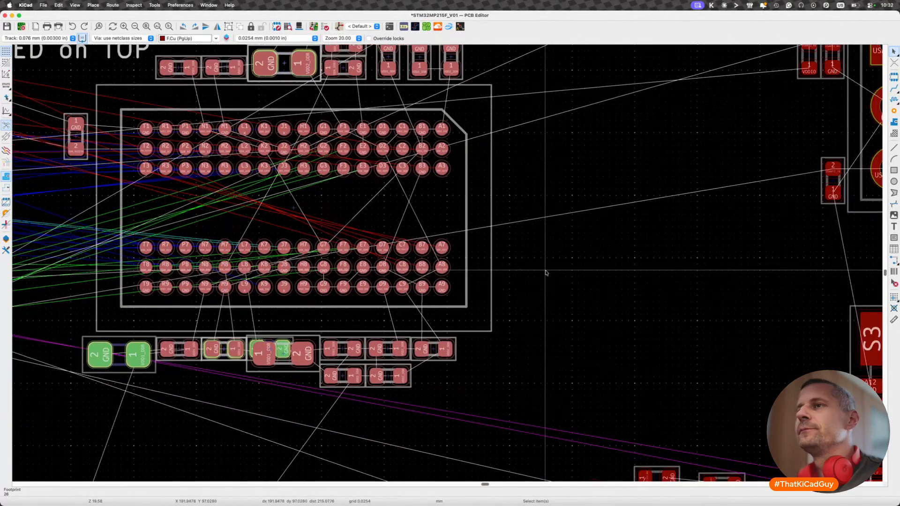
scroll(546, 271, "left", 5)
scroll(381, 172, "down", 1)
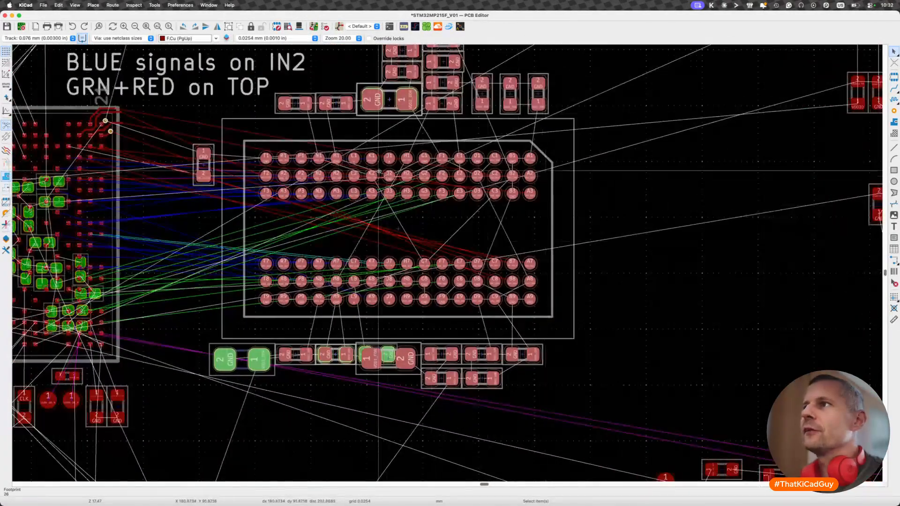
scroll(378, 171, "up", 3)
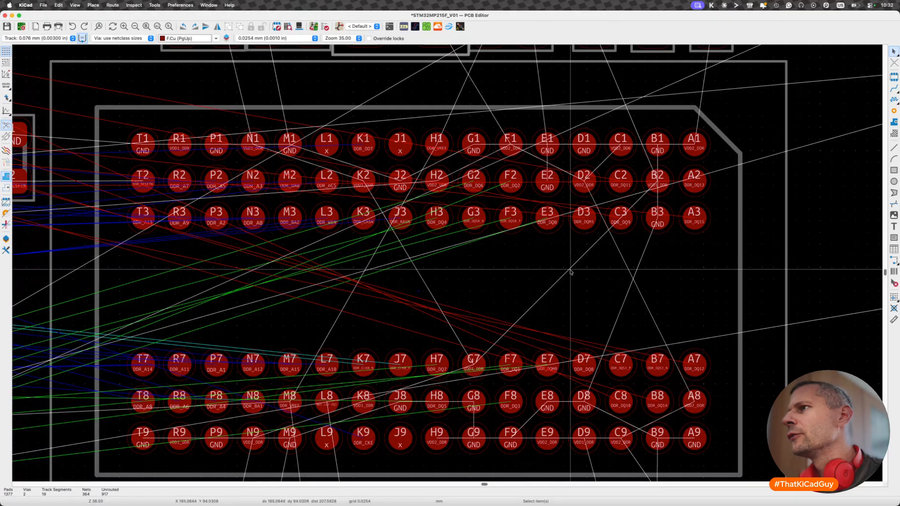
- Check the memory's LDM and UDM data-mask connections on the DDR schematic sheet and return to the PCB layout
key("super+grave")
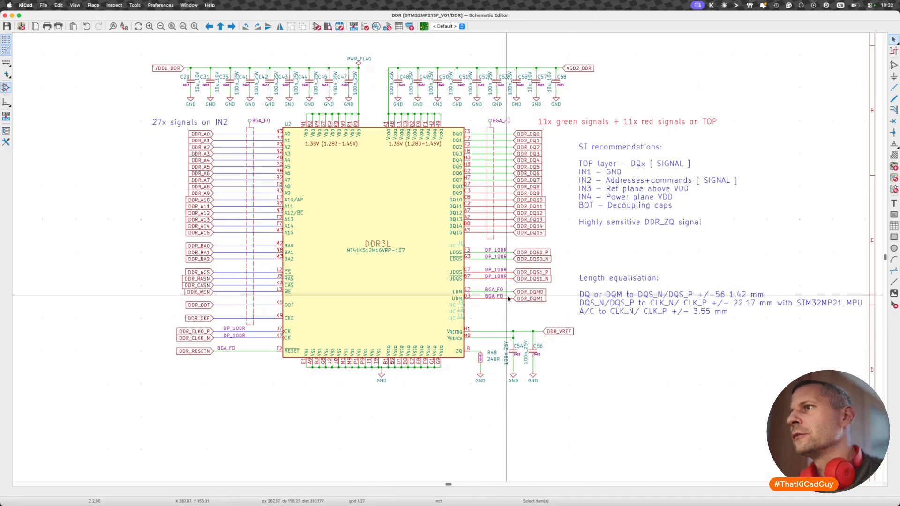
scroll(506, 302, "up", 2)
scroll(504, 309, "up", 3)
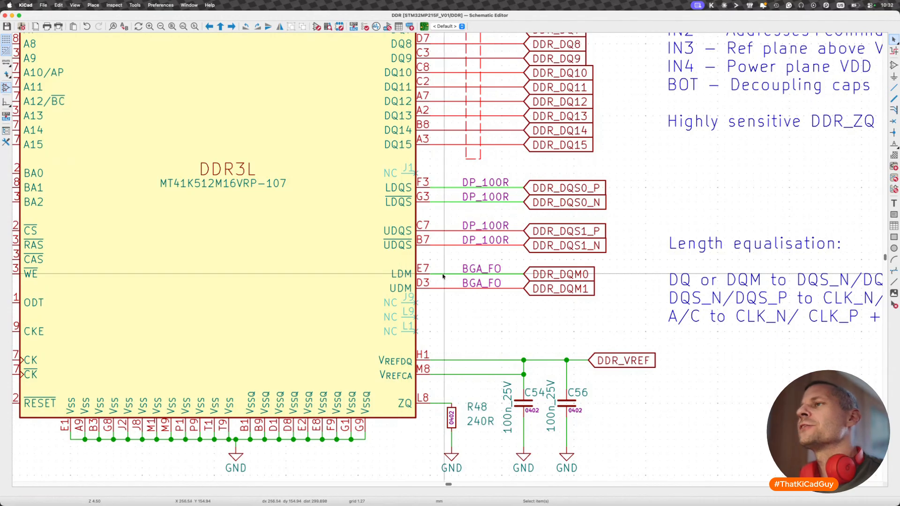
key("super+grave")
key("super+grave")
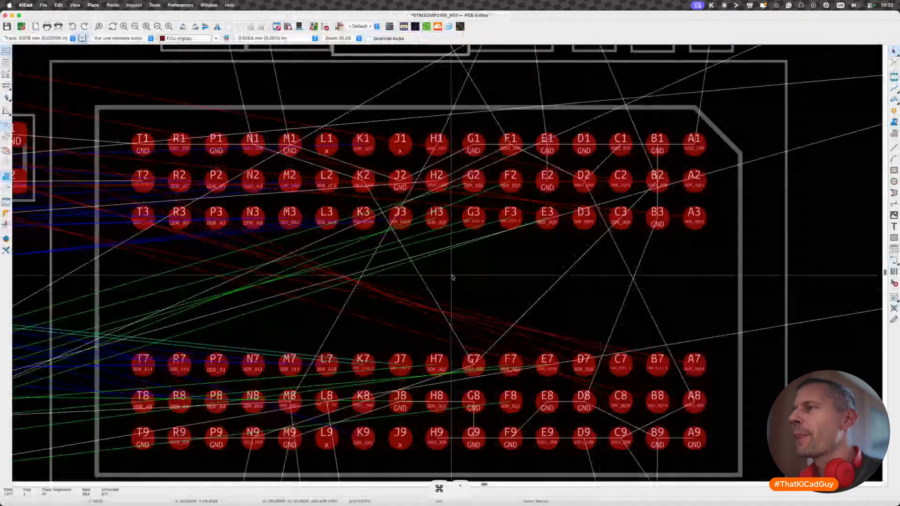
- Examine how the red and green data nets divide between the memory's upper and lower pad rows
scroll(542, 300, "down", 3)
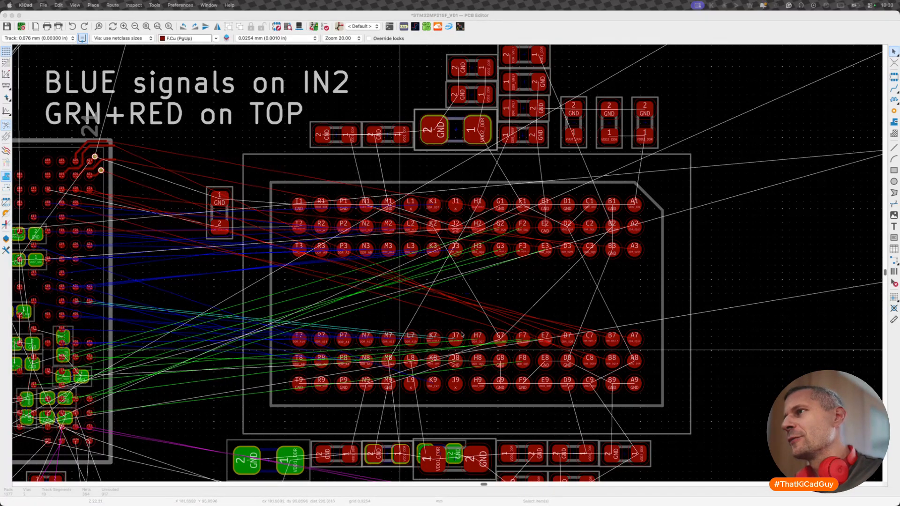
left_click(575, 294)
scroll(550, 337, "up", 2)
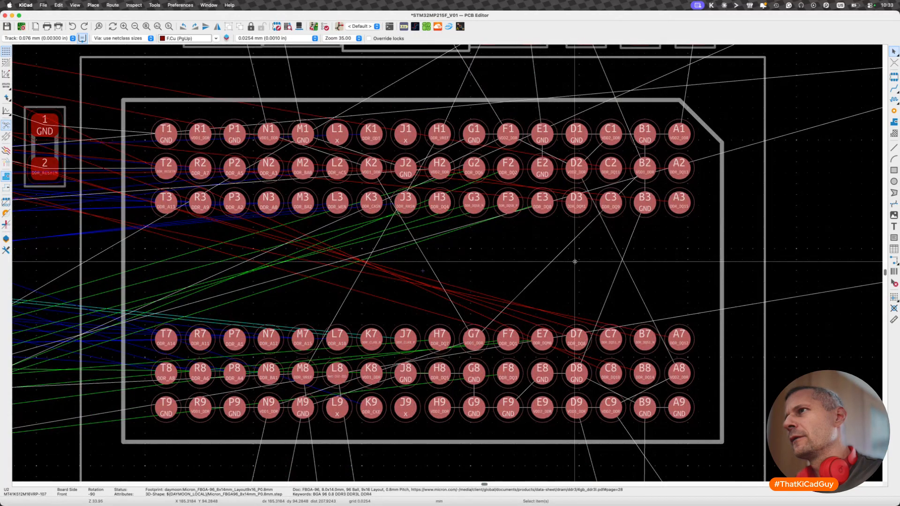
scroll(574, 261, "up", 2)
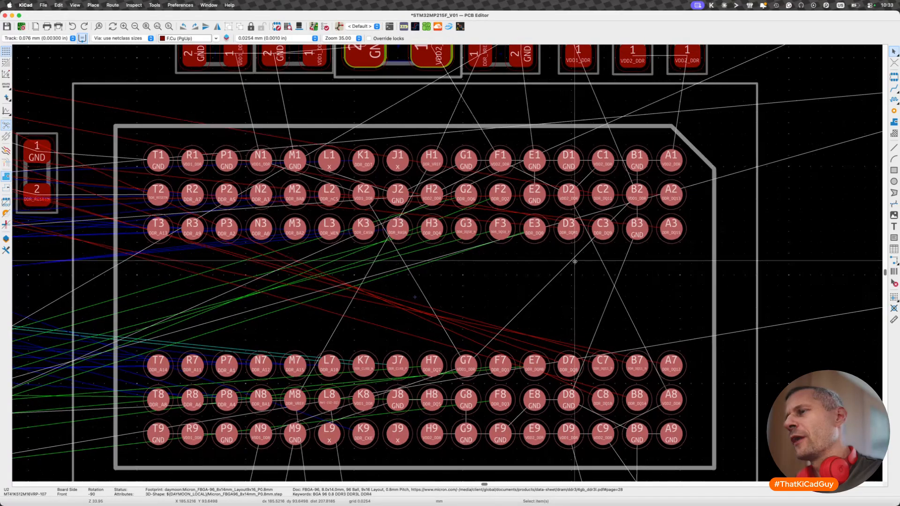
scroll(509, 223, "up", 1)
scroll(509, 223, "up", 1)
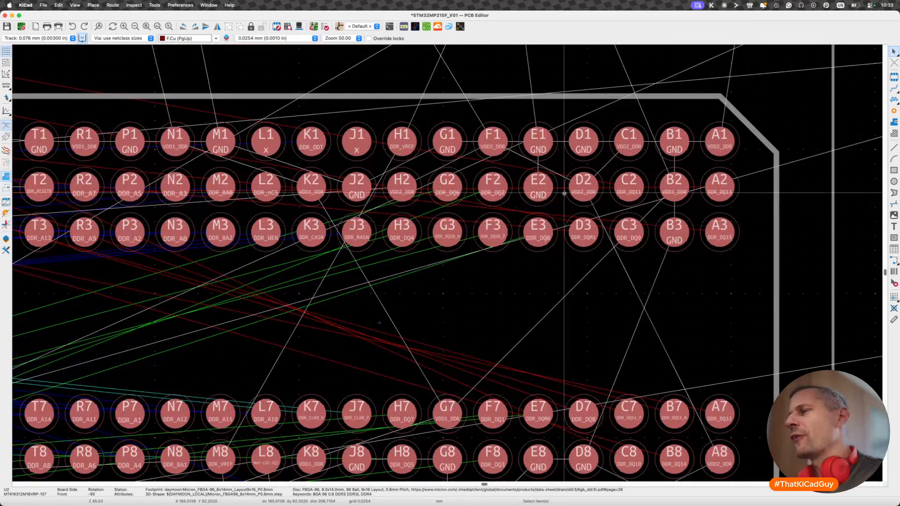
scroll(592, 254, "down", 4)
scroll(592, 254, "right", 3)
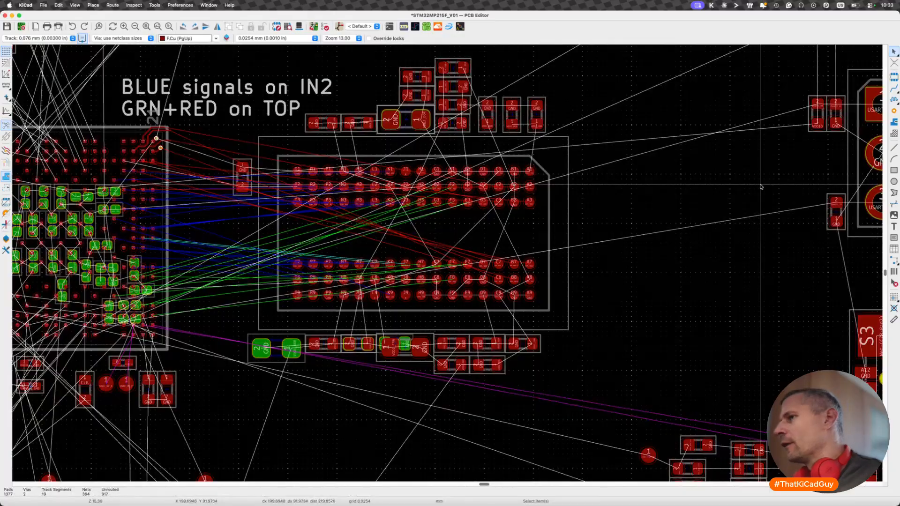
- Add the text note "TR 5T 6B" on the F.Cu layer beside the memory footprint
left_click(894, 227)
left_click(851, 226)
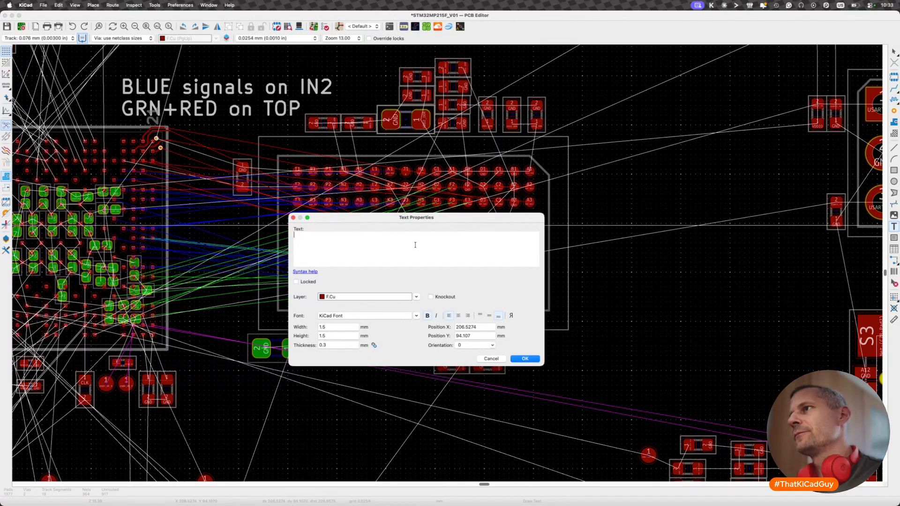
type("TP")
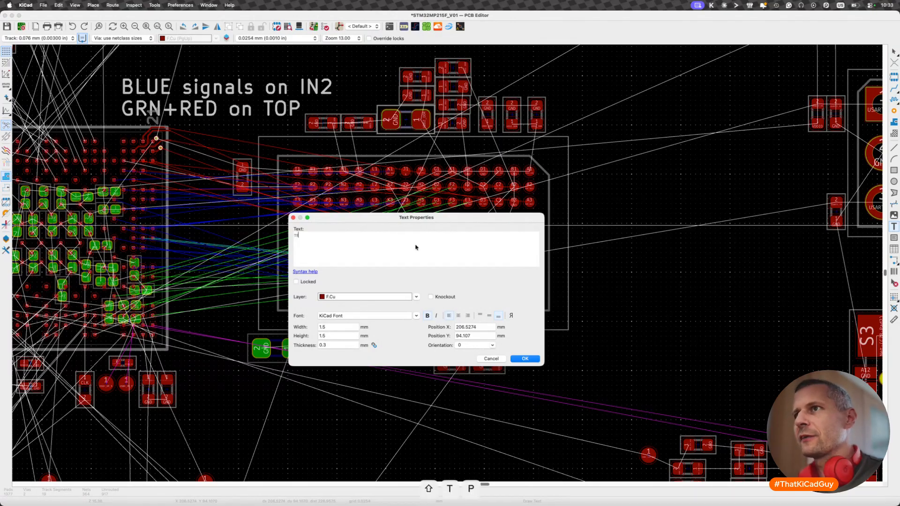
key("BackSpace")
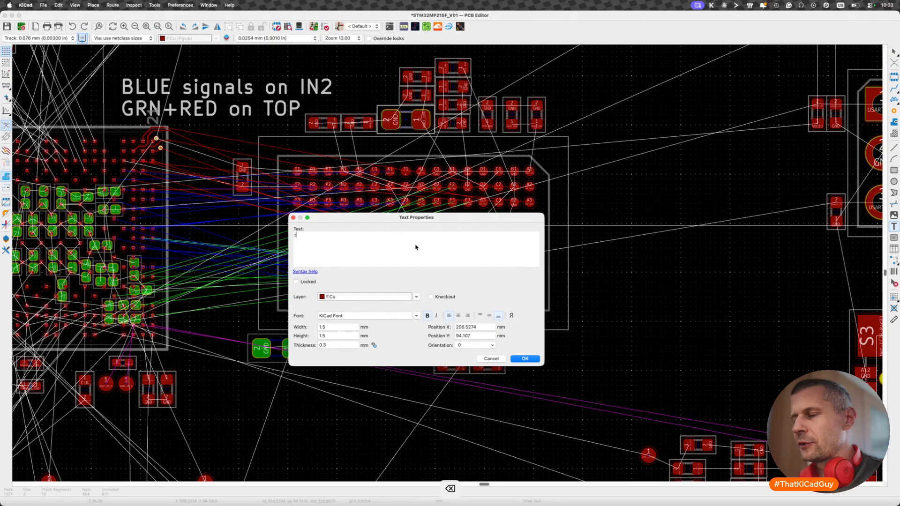
type("R ")
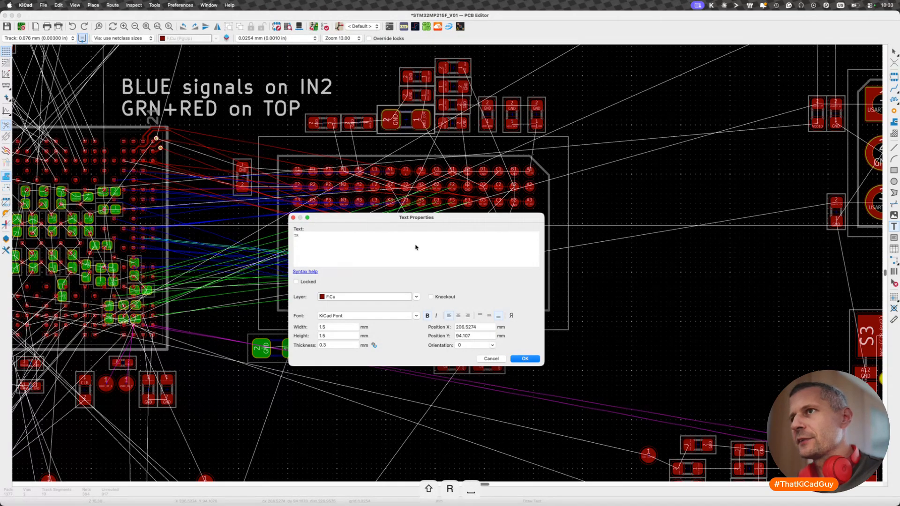
type("ST 6")
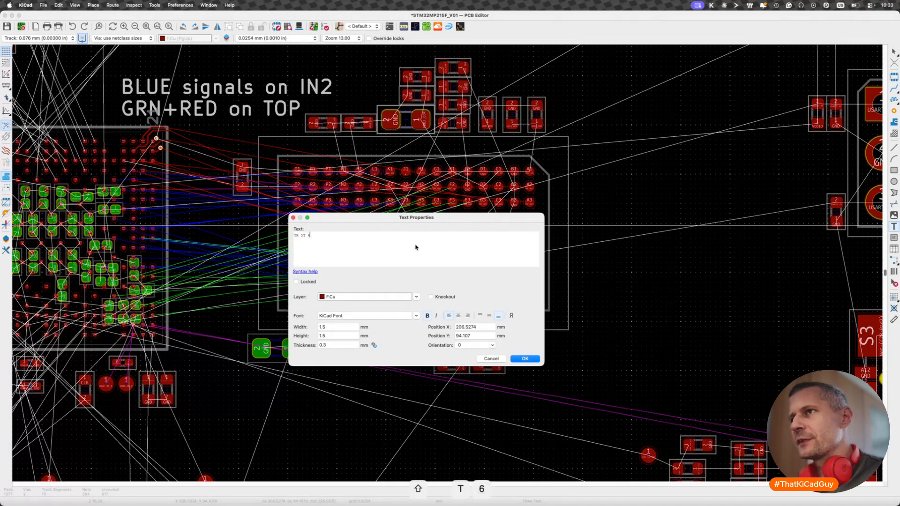
type("B")
key("Return")
left_click(524, 358)
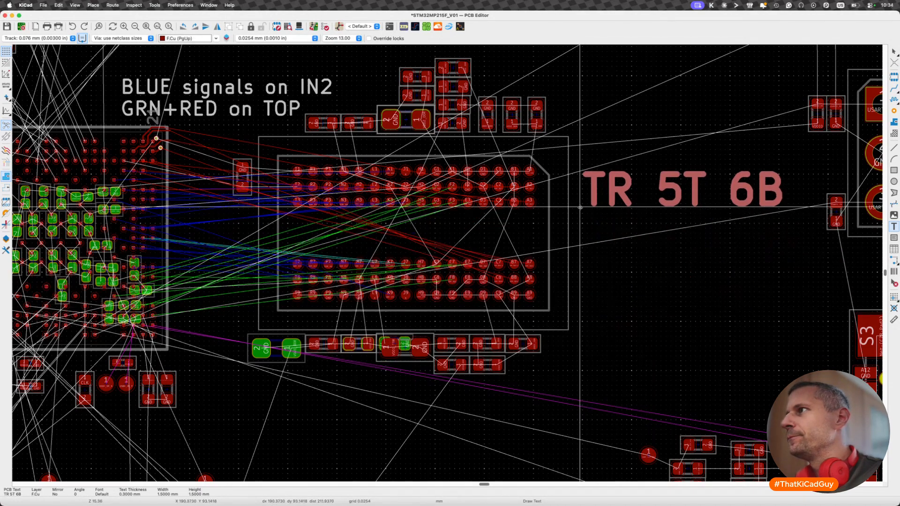
left_click(574, 196)
key("Escape")
- Select the memory with its surrounding parts, try its quarter-turn rotations, and place it upright beside the processor with pad A1 at upper left
scroll(573, 196, "up", 3)
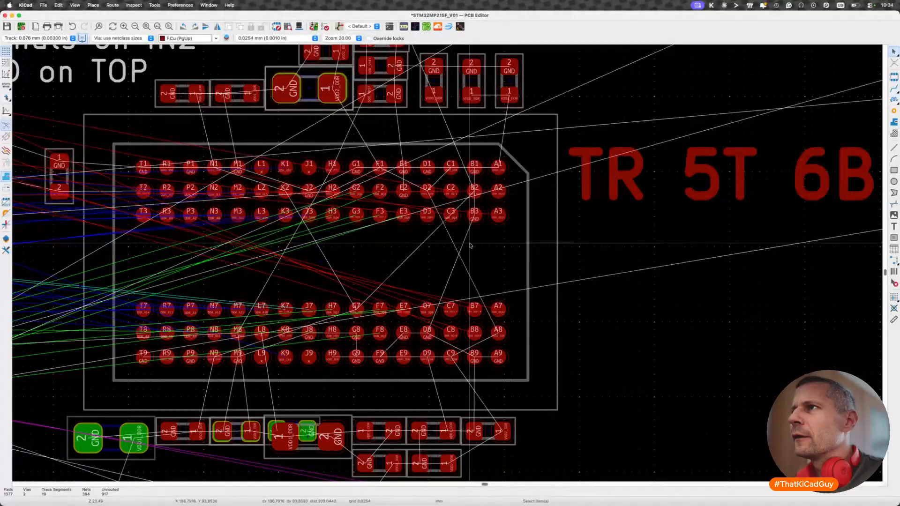
scroll(470, 245, "down", 3)
scroll(391, 258, "up", 5)
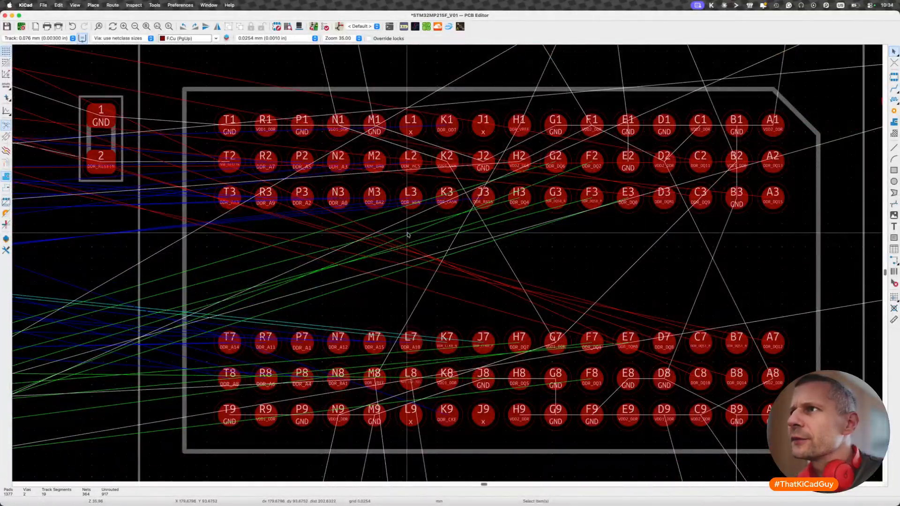
scroll(446, 255, "down", 3)
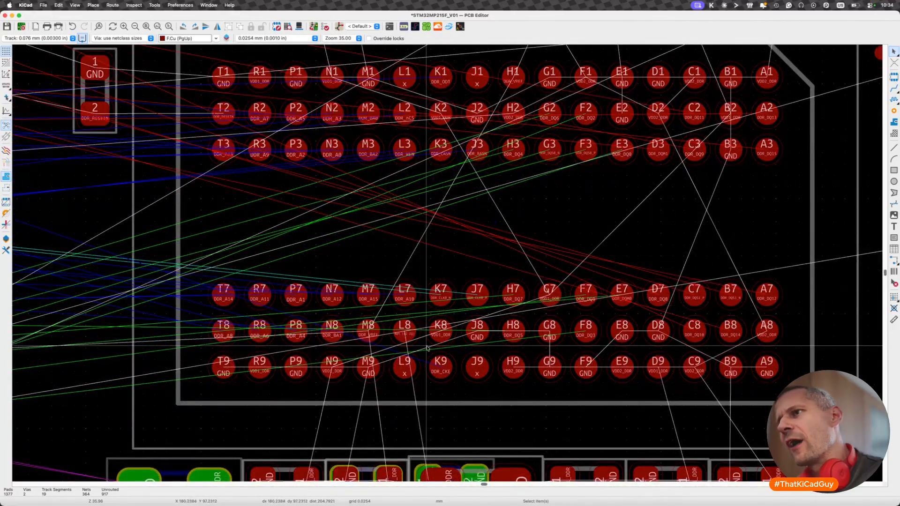
scroll(424, 327, "down", 5)
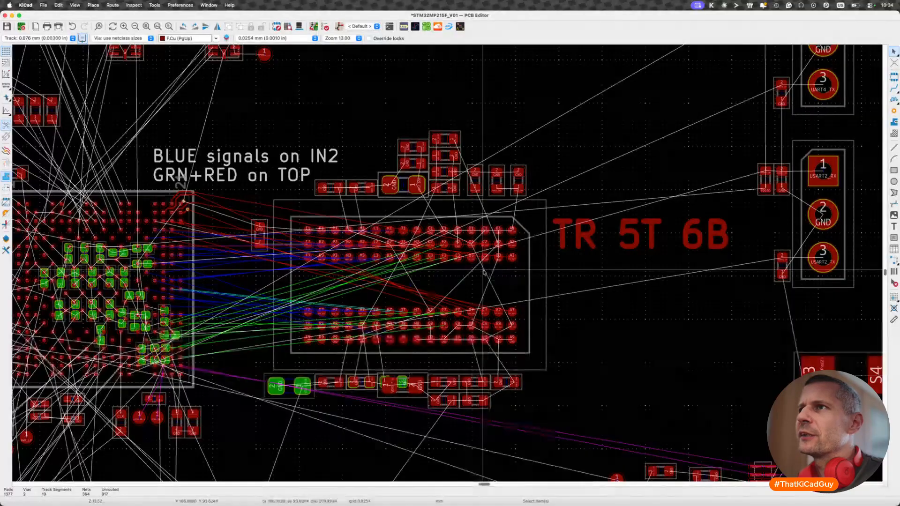
left_click_drag(240, 119, 560, 450)
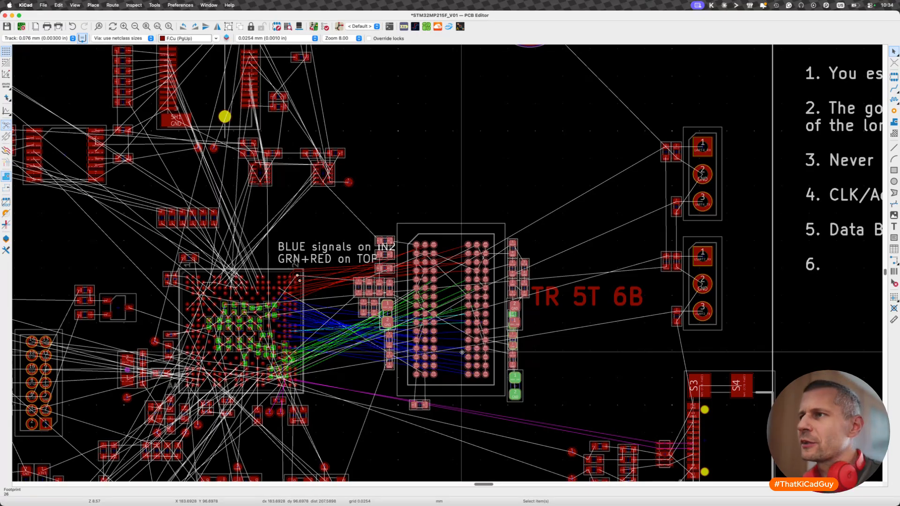
key("m")
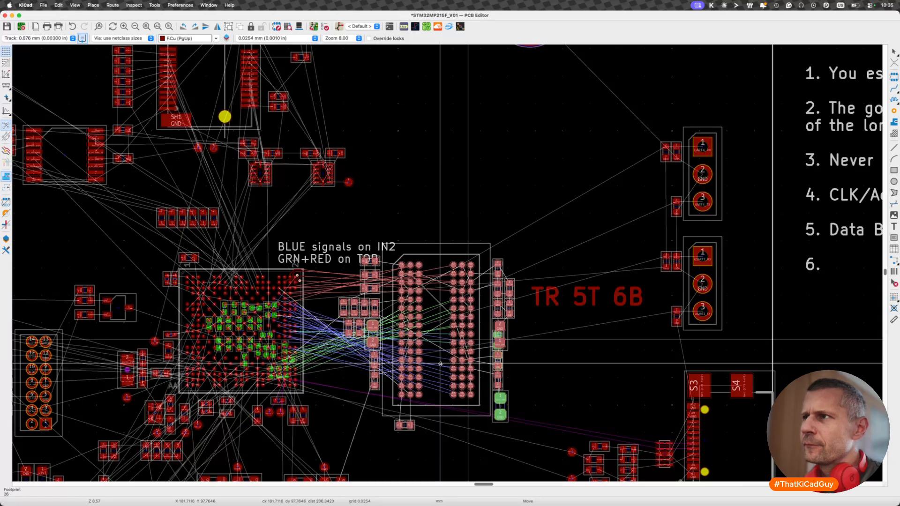
key("r")
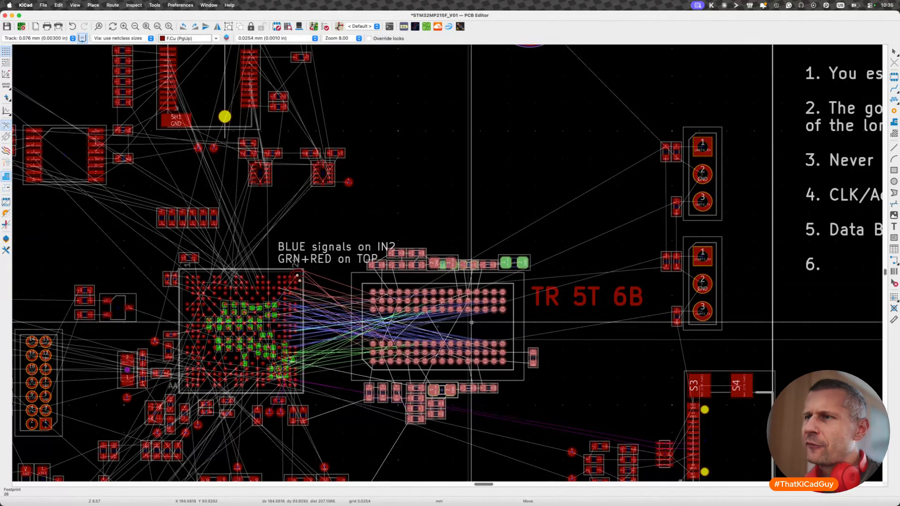
key("r")
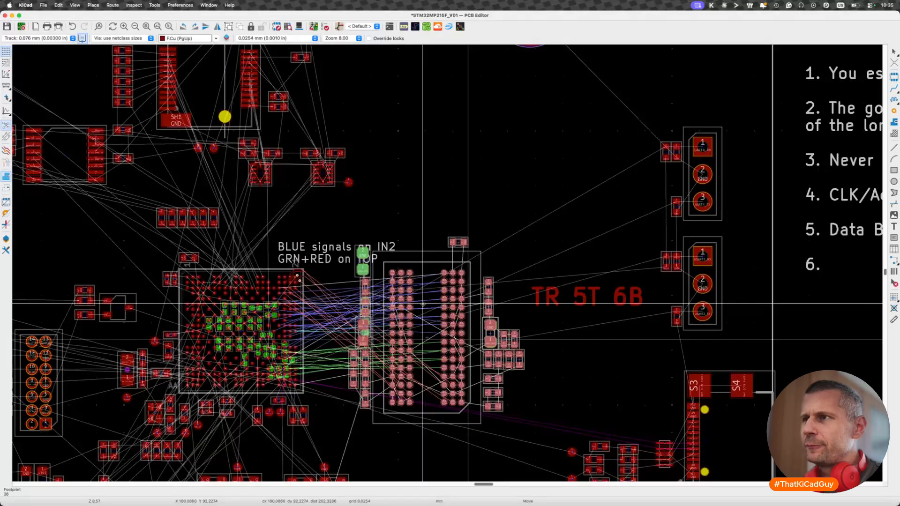
key("r")
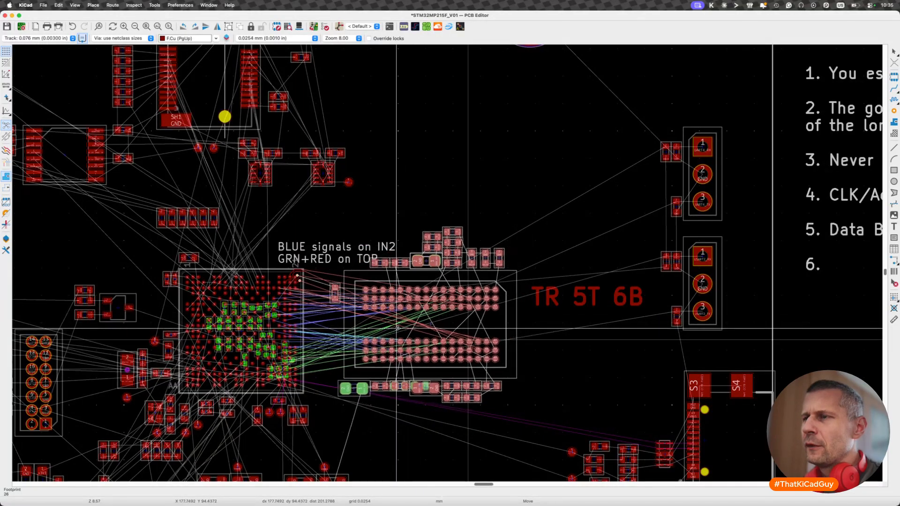
key("r")
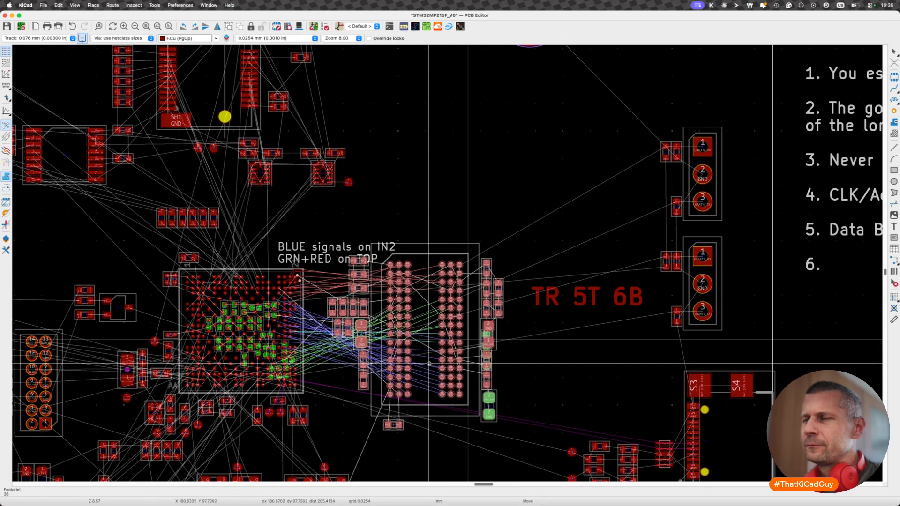
left_click(430, 363)
key("Escape")
- Move the "BLUE signals on IN2 / GRN+RED on TOP" note up and left, clear of the memory's capacitors
scroll(321, 324, "up", 3)
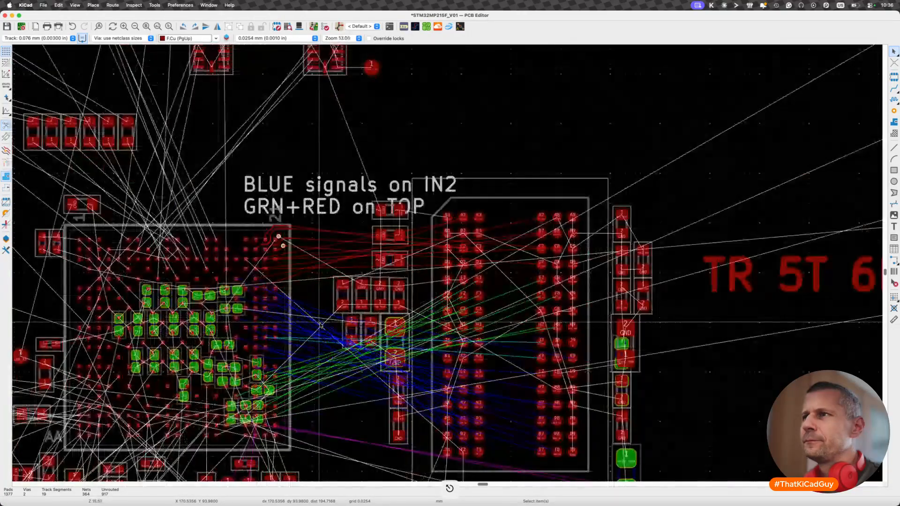
left_click(325, 206)
key("m")
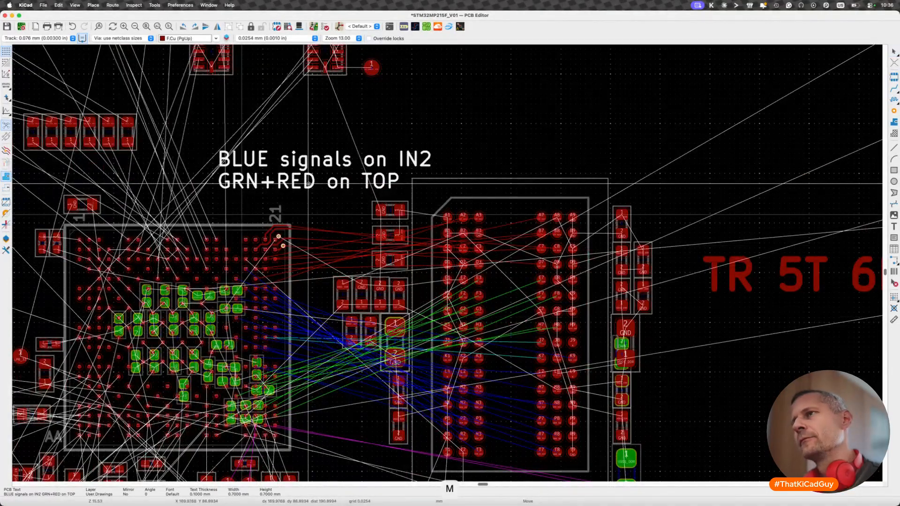
left_click(307, 183)
key("Escape")
- Delete the "TR 5T 6B" text note beside the memory
scroll(307, 183, "down", 5)
middle_click_drag(274, 218, 325, 235)
left_click(560, 238)
key("BackSpace")
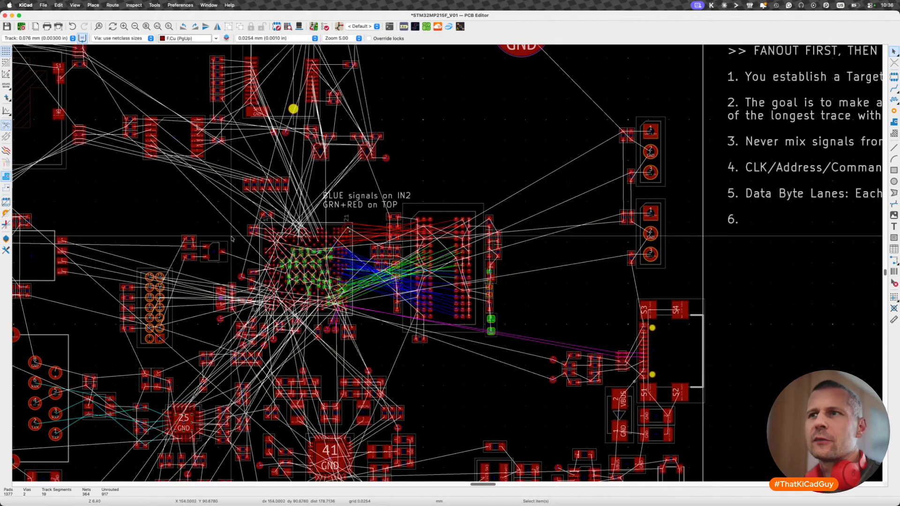
- Show the Appearance panel and make B.Cu the active layer
scroll(451, 256, "up", 5)
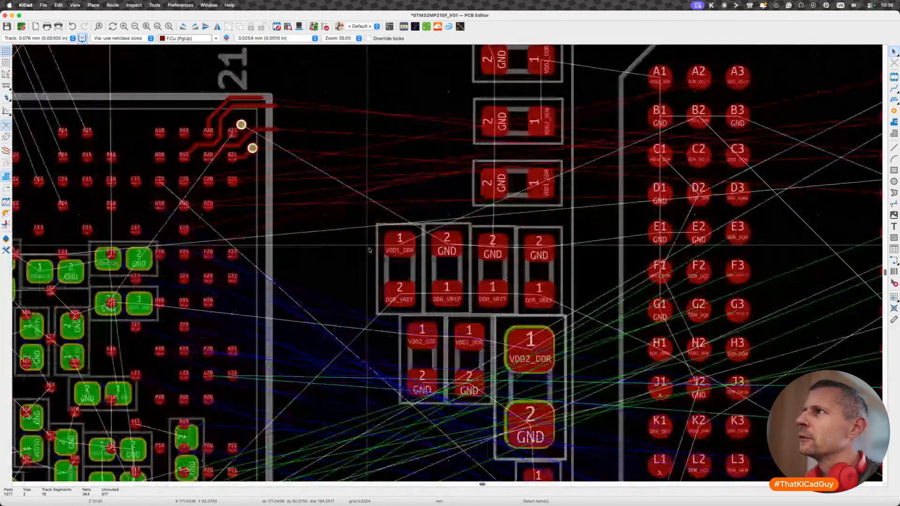
scroll(369, 250, "down", 2)
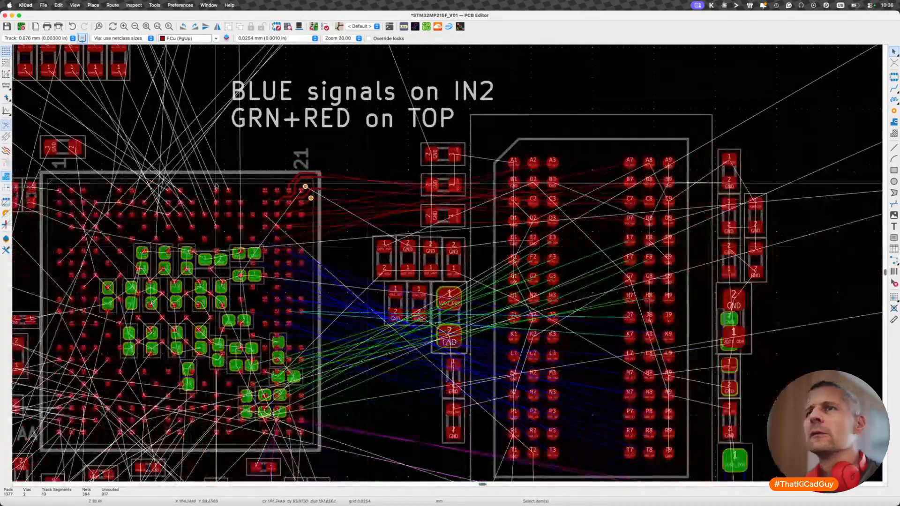
left_click(6, 239)
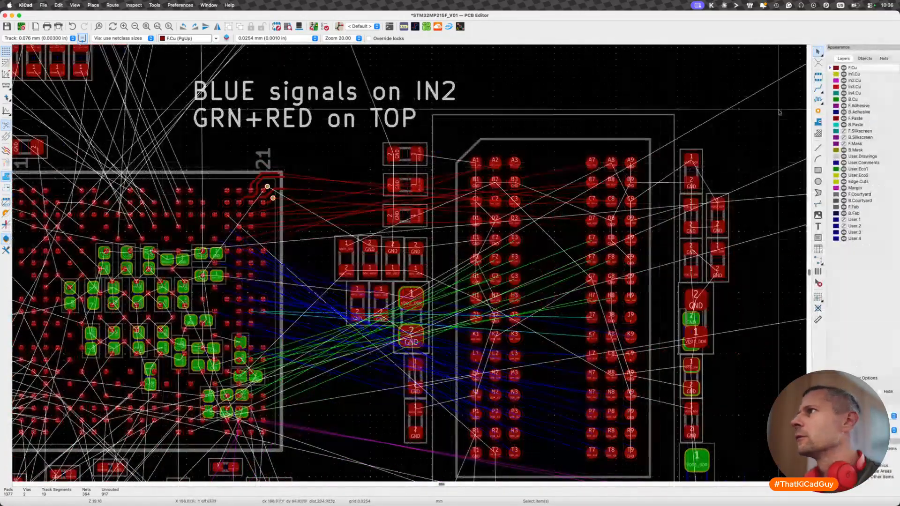
left_click(830, 100)
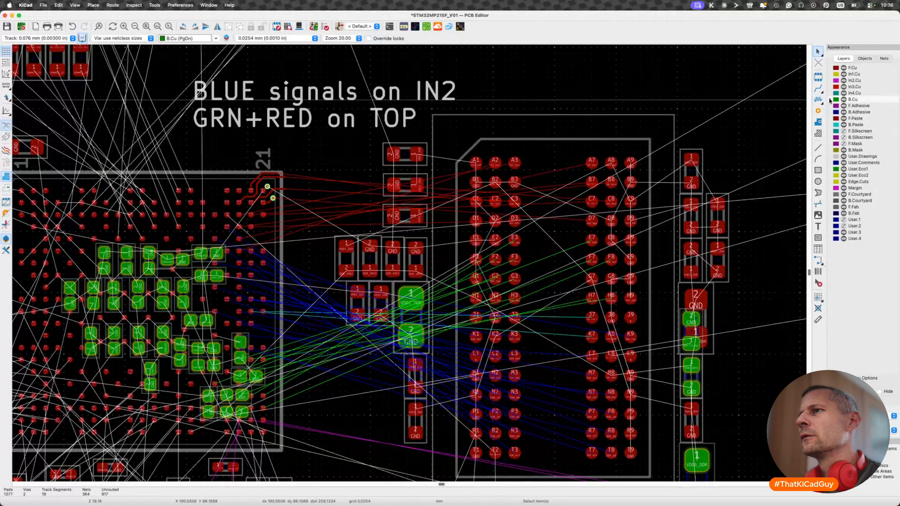
- Check the rightmost DDR_VREF capacitor between processor and memory against the DDR schematic sheet and return to the PCB layout
scroll(421, 255, "up", 3)
left_click(420, 255)
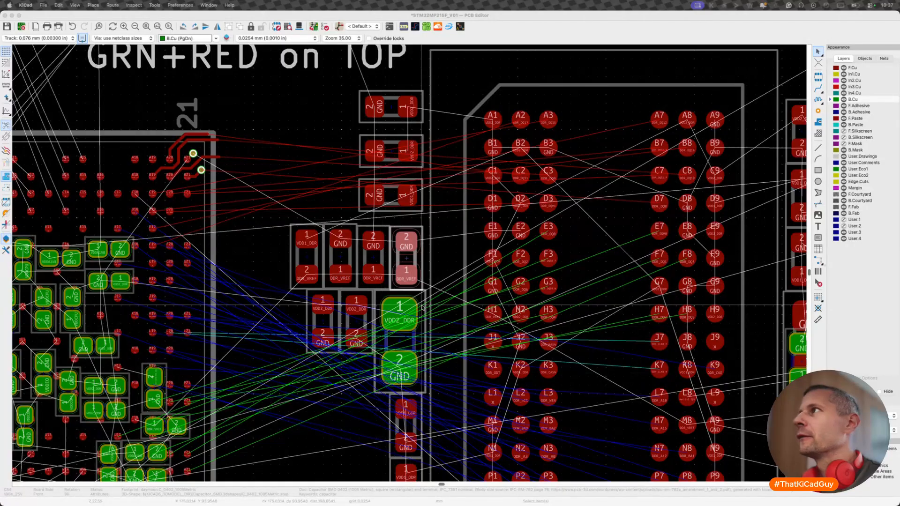
left_click(310, 353)
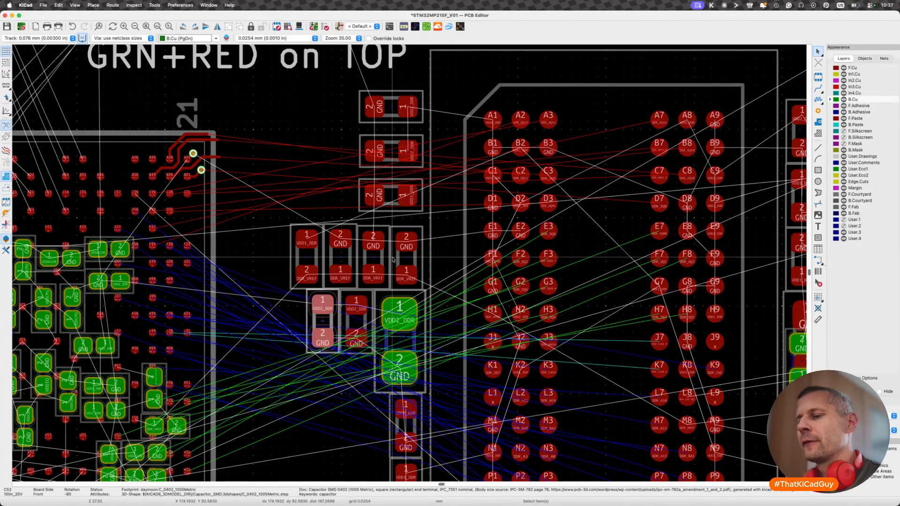
left_click(413, 256)
key("shift+super+grave")
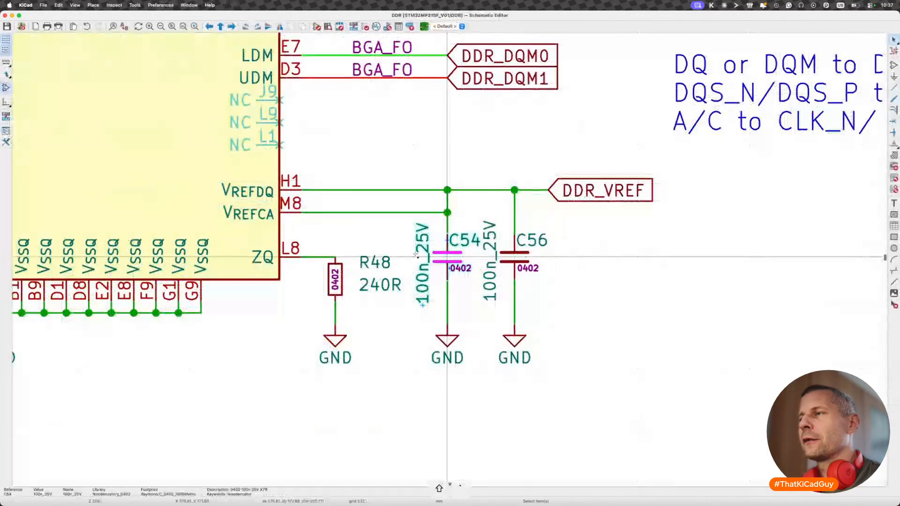
key("super+grave")
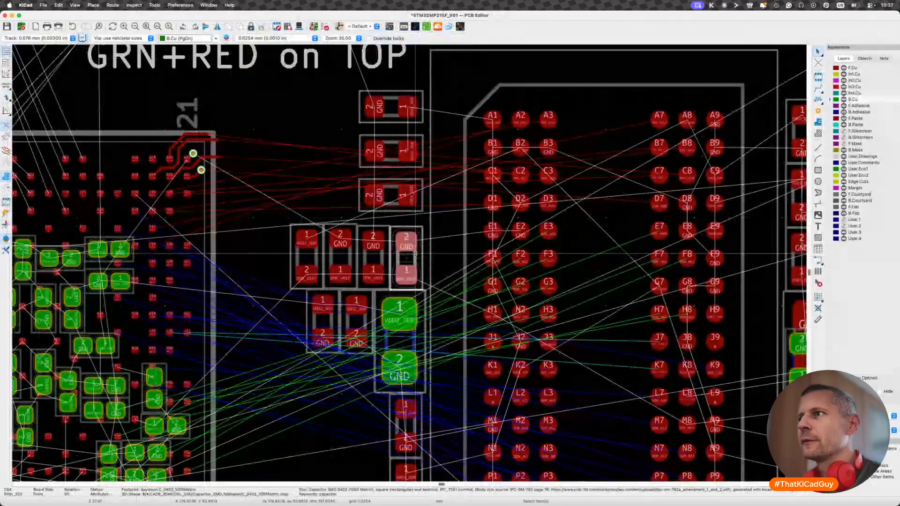
- Flip DDR_VREF capacitor C54 to the board's back side and rotate it by two quarter turns
key("f")
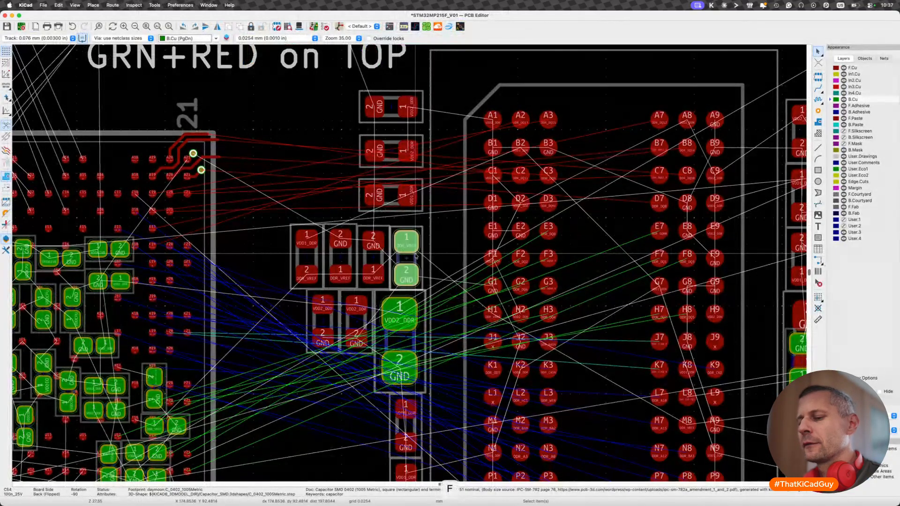
key("r")
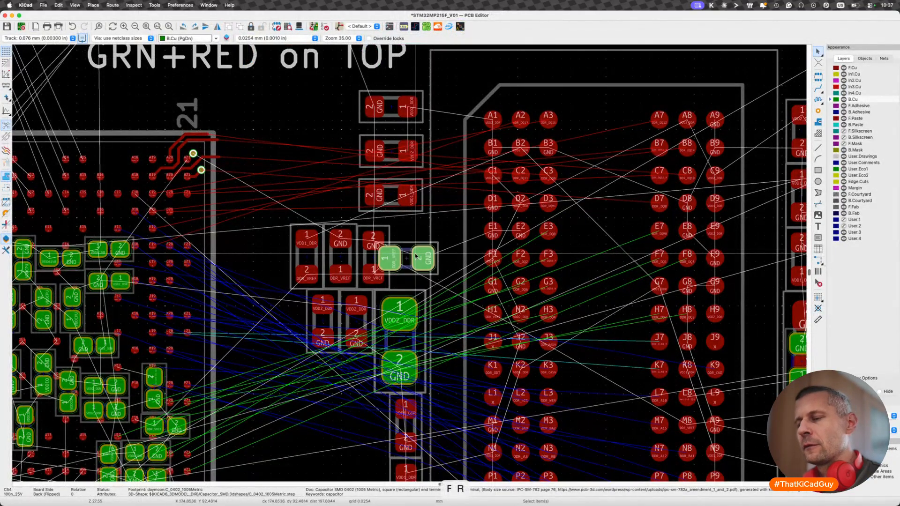
key("r")
- Check capacitor C3 against the schematic, then flip it to the board's back side and rotate it by two quarter turns
left_click(386, 260)
key("shift+super+grave")
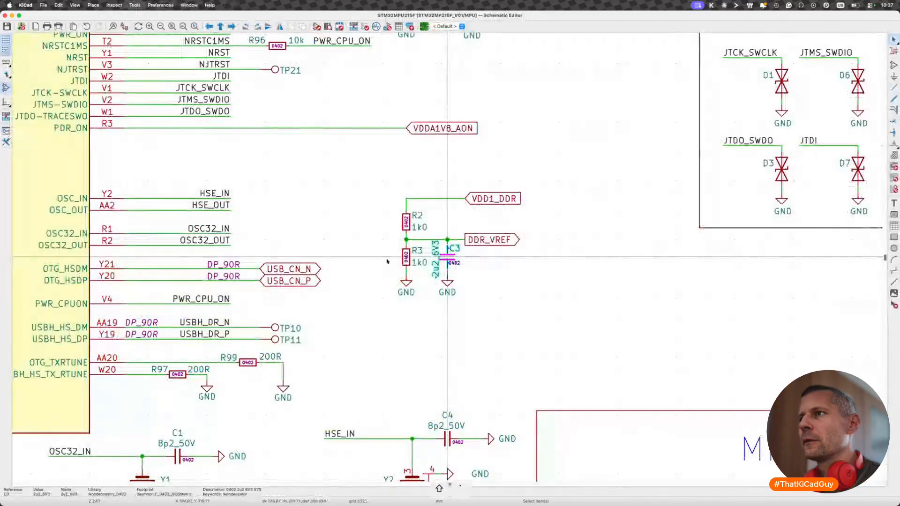
key("shift+super+grave")
key("f")
key("r")
key("r")
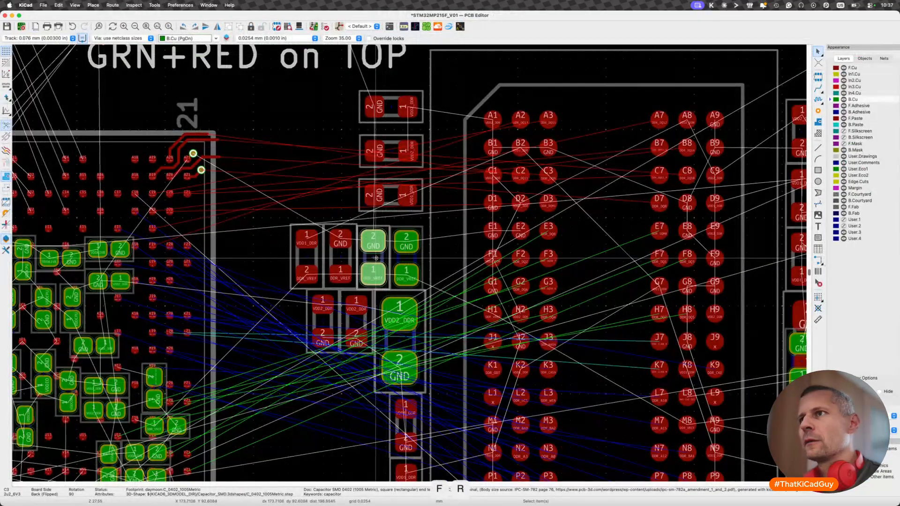
- Check resistor R3 against the schematic, then flip it to the board's back side with its GND pad uppermost
left_click(353, 260)
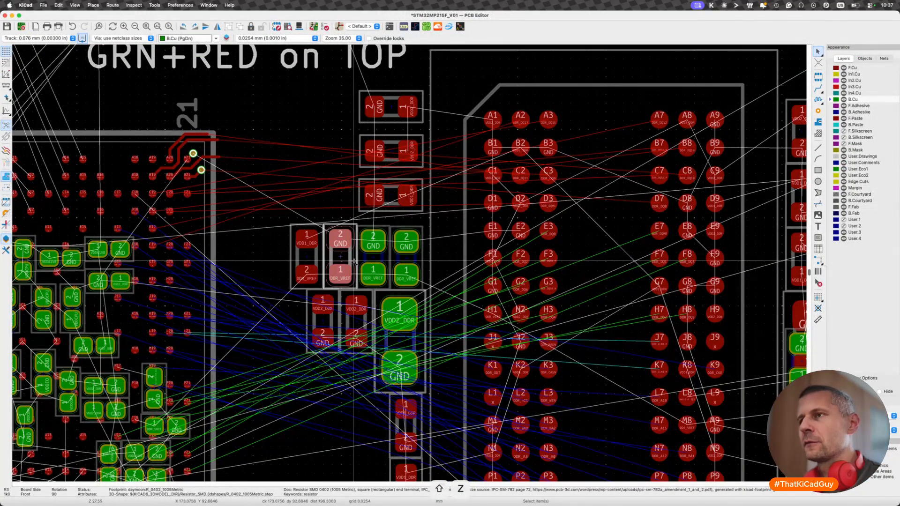
key("shift+super+grave")
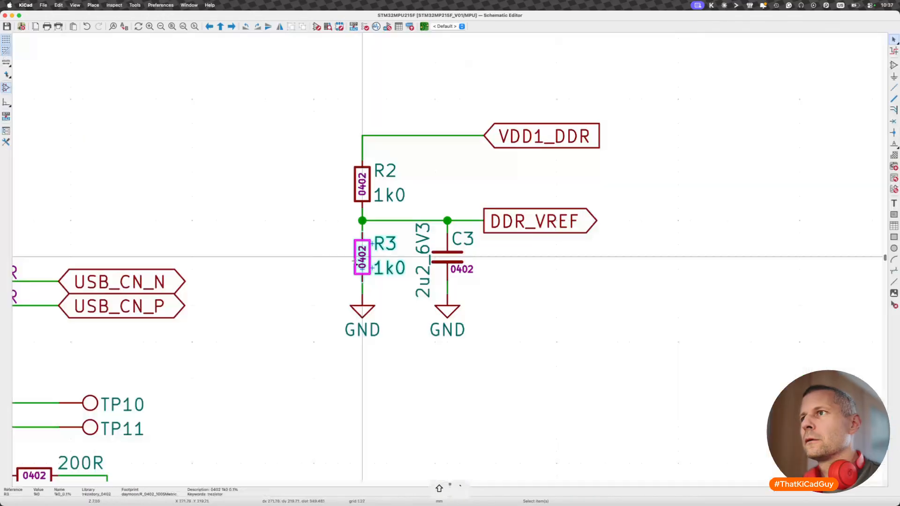
key("shift+super+grave")
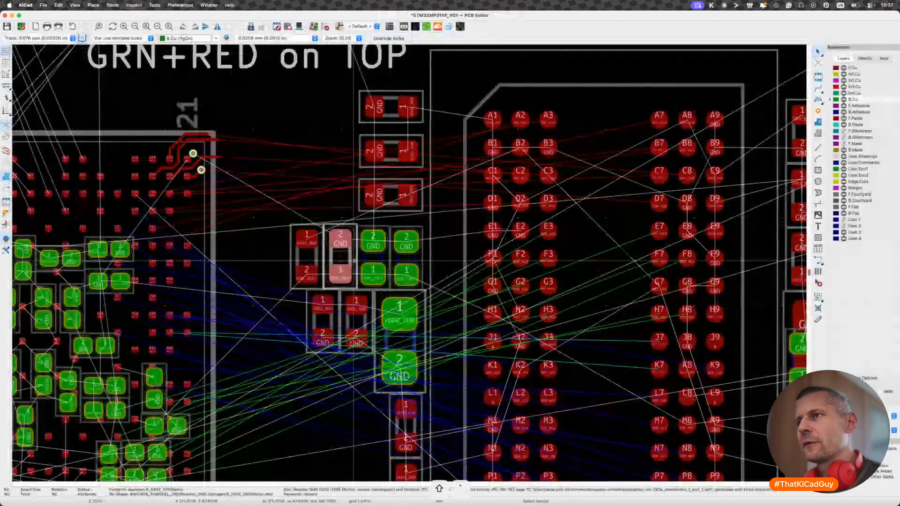
key("f")
key("r")
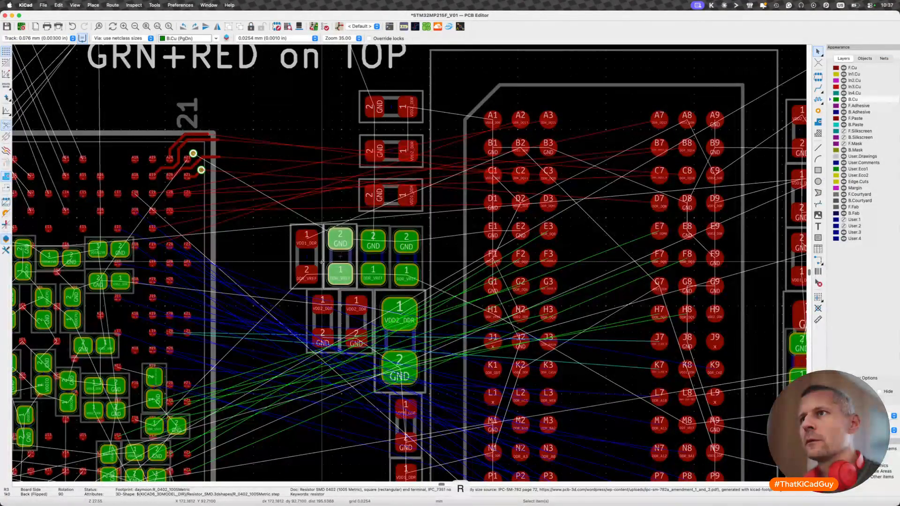
- Check resistor R2 against the schematic, then flip it to the board's back side with its VDD1_DDR pad uppermost
left_click(321, 264)
key("shift+super+grave")
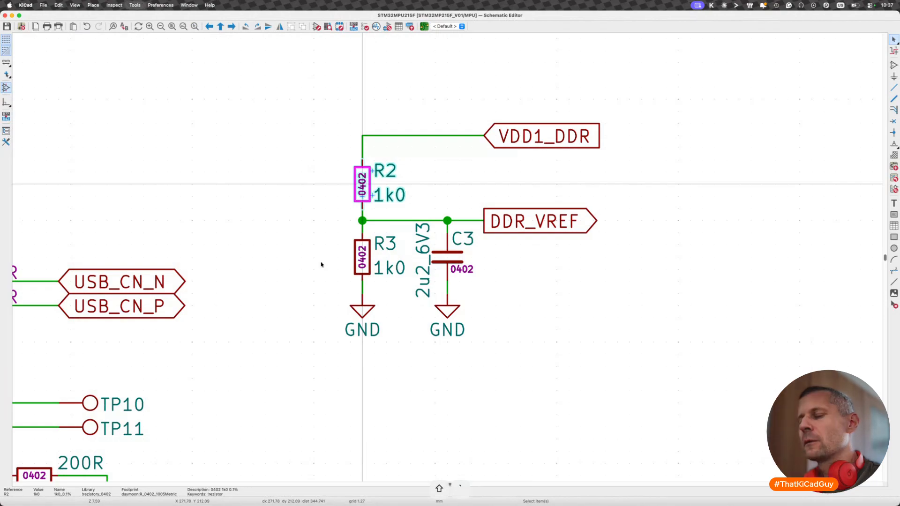
key("shift+super+grave")
key("f")
key("r")
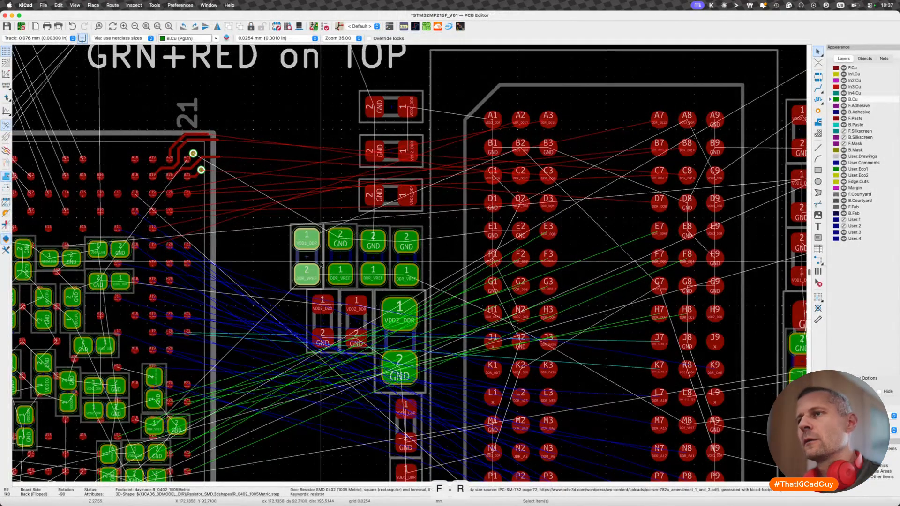
key("Escape")
- Trace the DDR_VREF and VDD1_DDR nets from the flipped parts by starting trial tracks on their pads
scroll(322, 278, "down", 5)
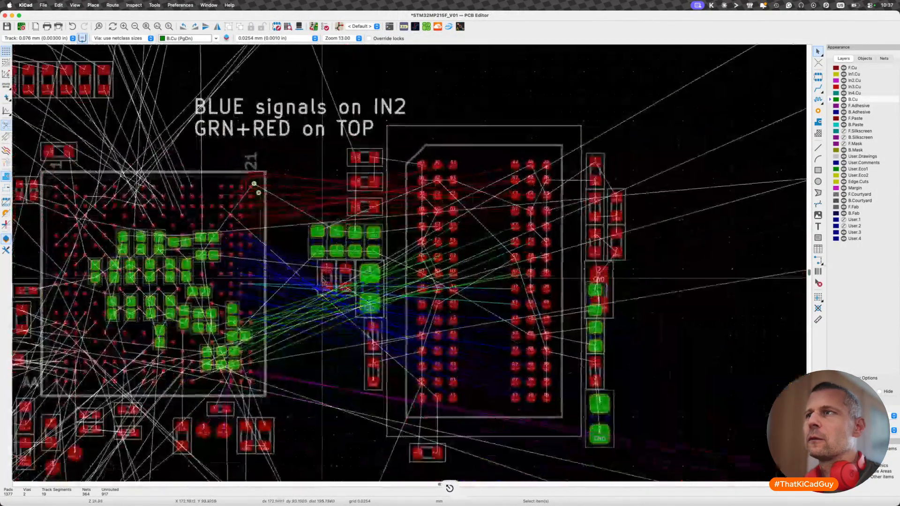
key("x")
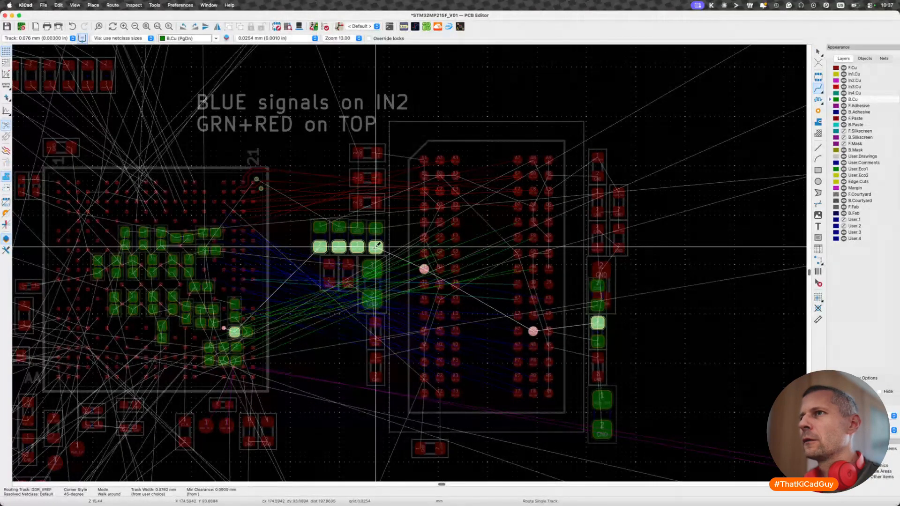
key("Escape")
left_click(320, 227)
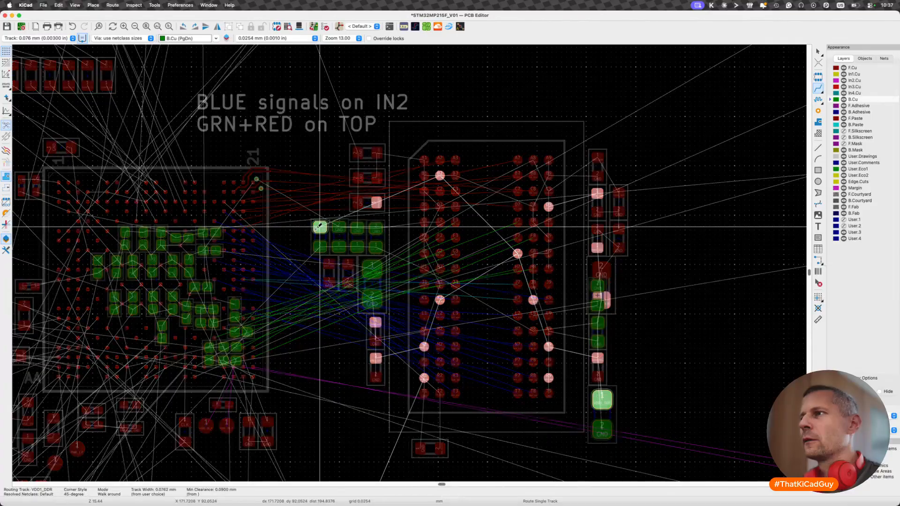
key("Escape")
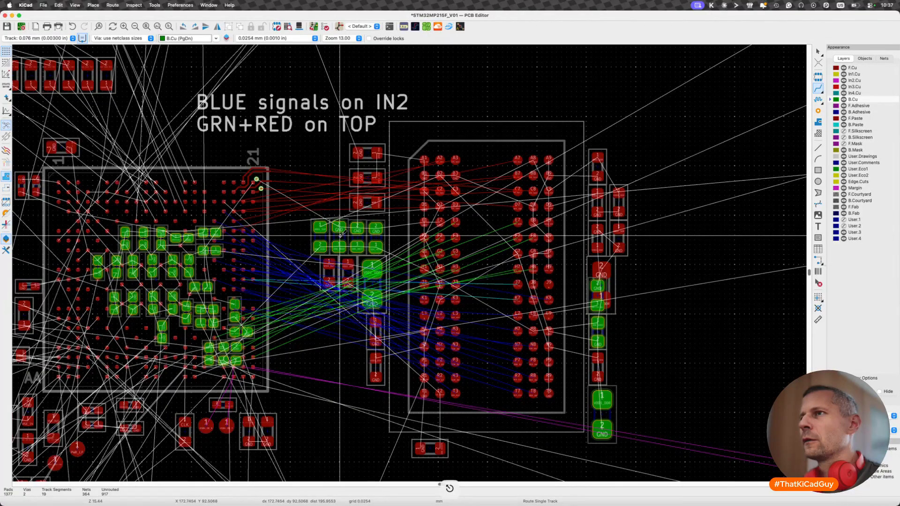
key("Escape")
- Move resistors R2 and R3 together to the memory's far side, beside the DDR_VREF capacitor on the board's back
left_click(362, 239)
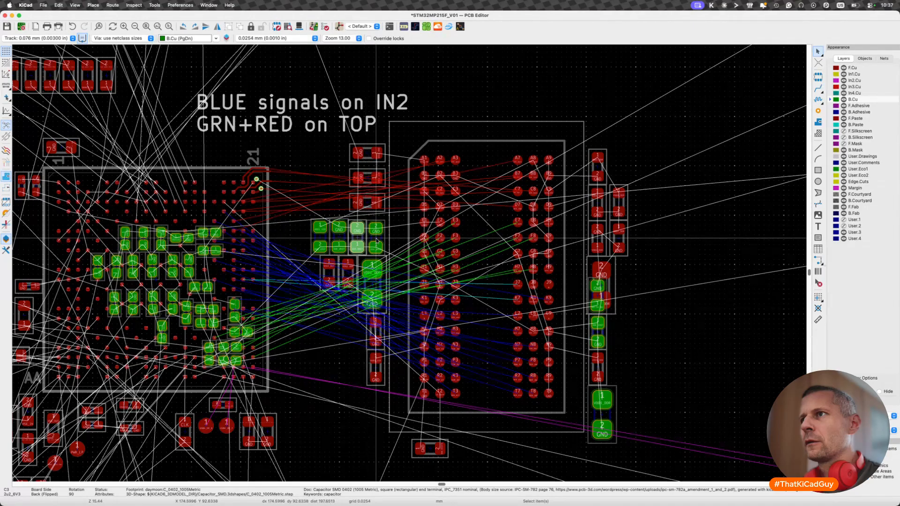
left_click(376, 239)
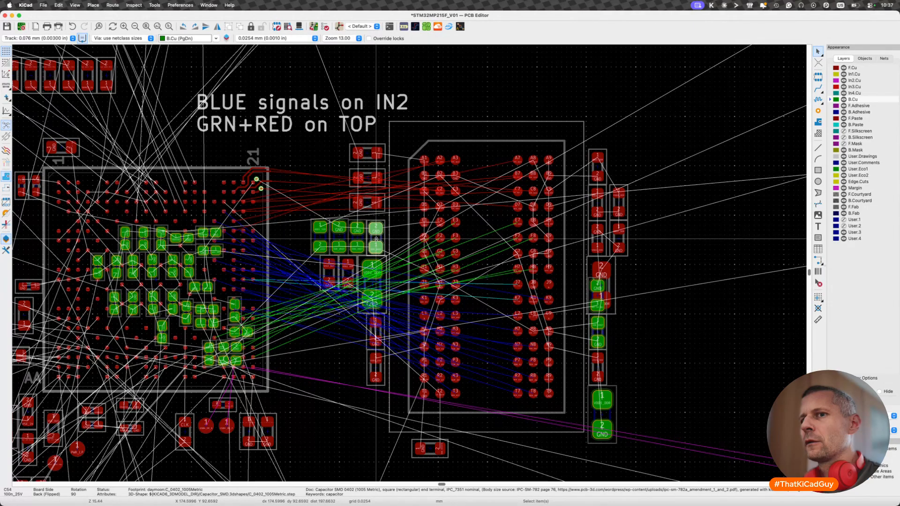
left_click(333, 236)
left_click(336, 236, "super")
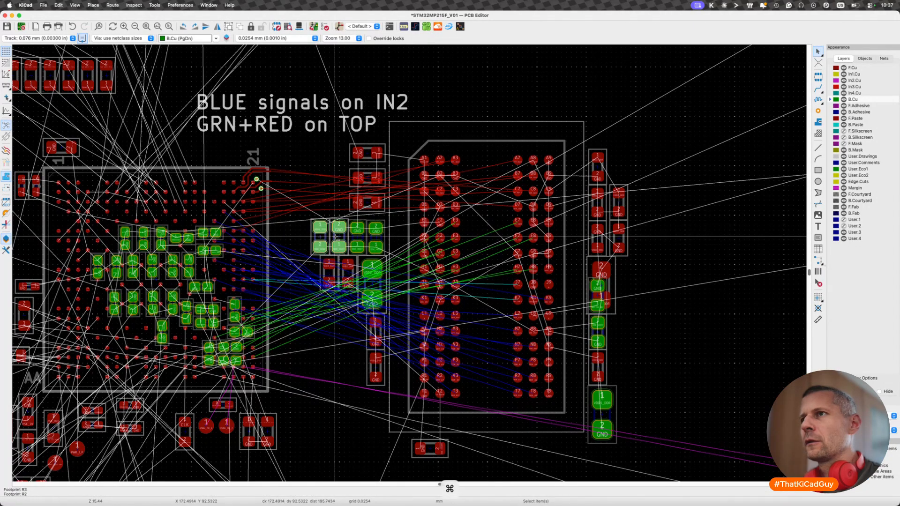
key("m")
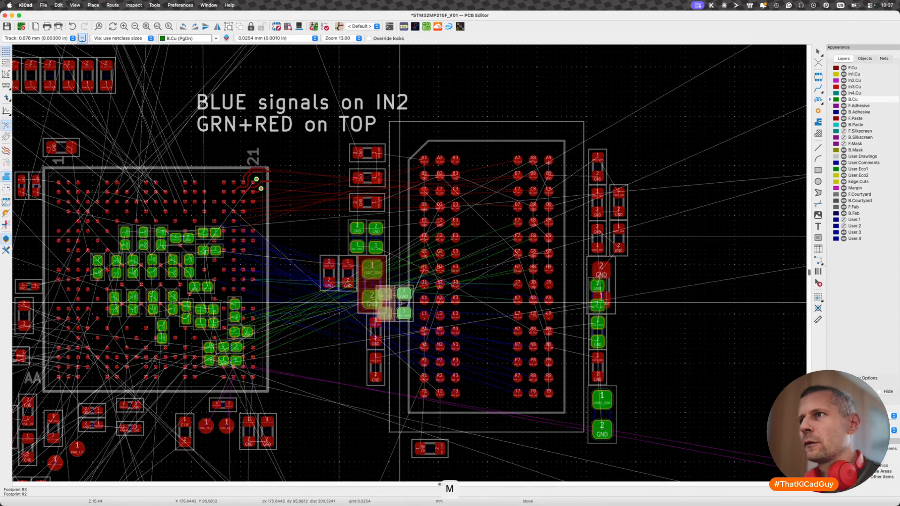
scroll(628, 336, "up", 5)
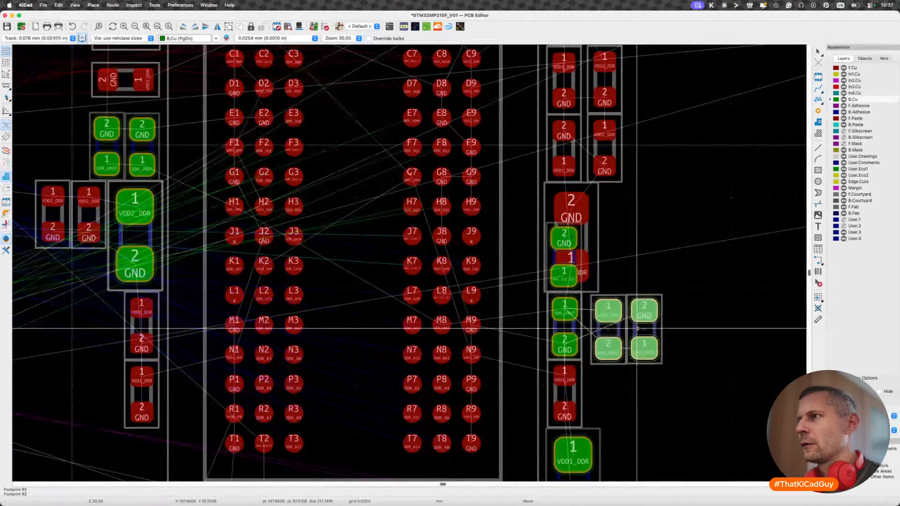
left_click(630, 326)
key("Escape")
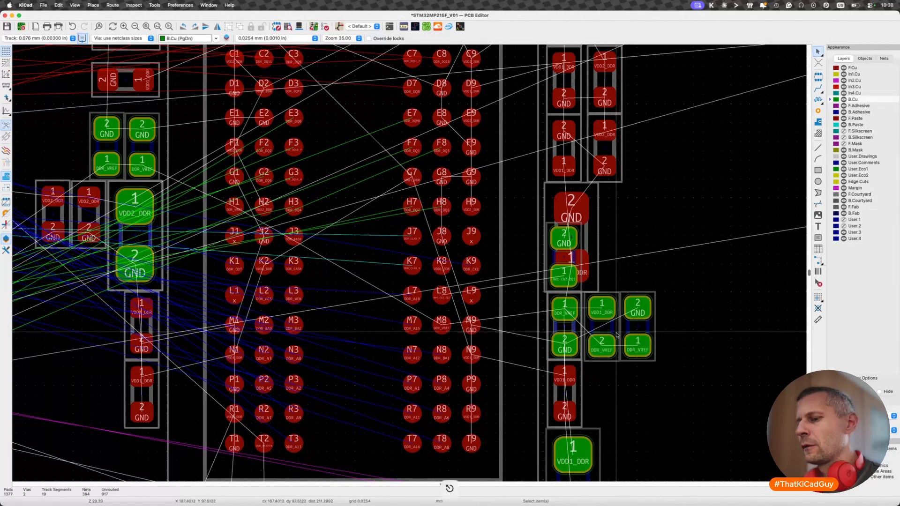
- Rotate the two relocated resistors R2 and R3 individually by two quarter turns each
left_click(616, 333)
key("r")
key("r")
left_click(641, 330)
key("r")
key("r")
key("Escape")
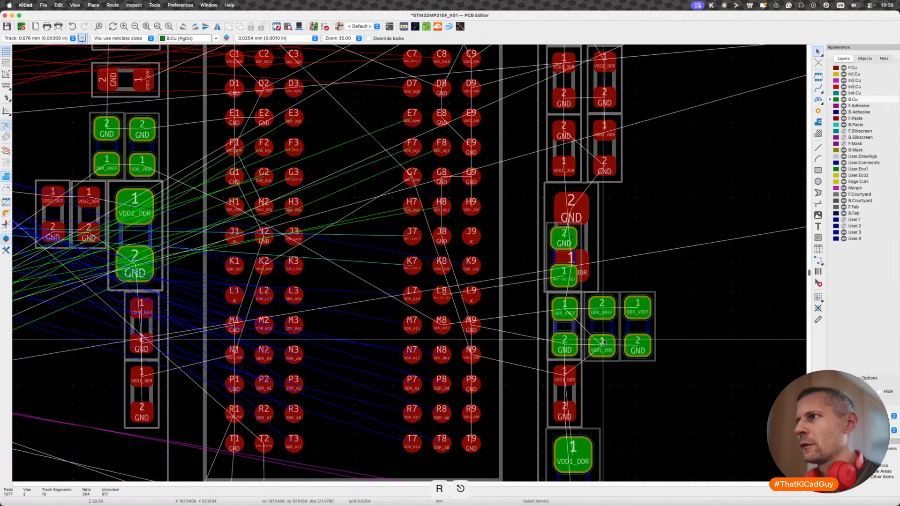
- Nudge R2 and R3 together so they sit aligned directly against the neighbouring DDR_VREF capacitor
left_click(604, 329)
left_click(635, 329, "super")
key("m")
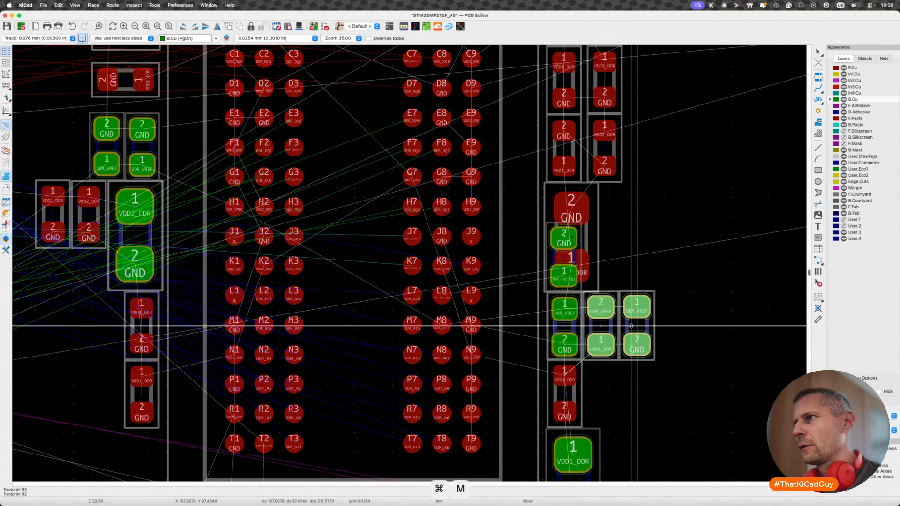
left_click(630, 325)
key("Escape")
- Check capacitor C41 between processor and memory against the schematic and trace its VDD1_DDR net on the layout
middle_click_drag(309, 321, 430, 326)
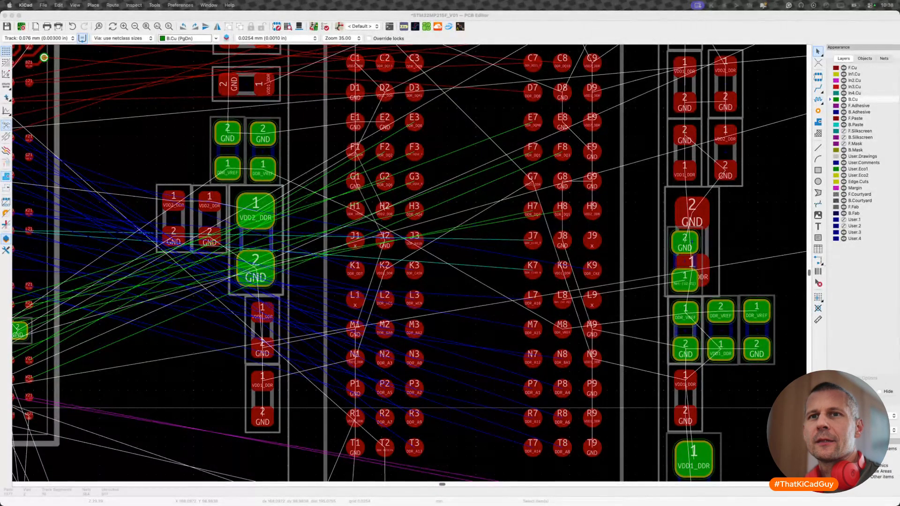
scroll(355, 360, "down", 3)
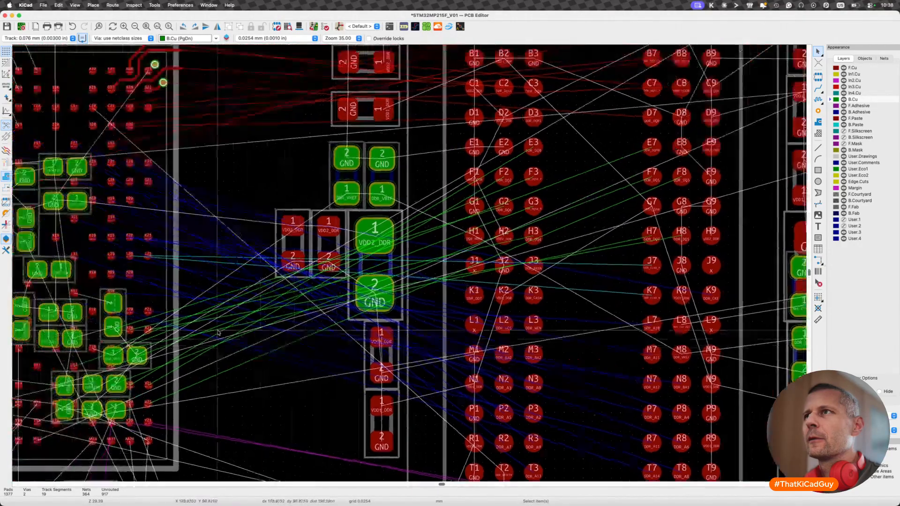
scroll(355, 360, "up", 3)
left_click(342, 231)
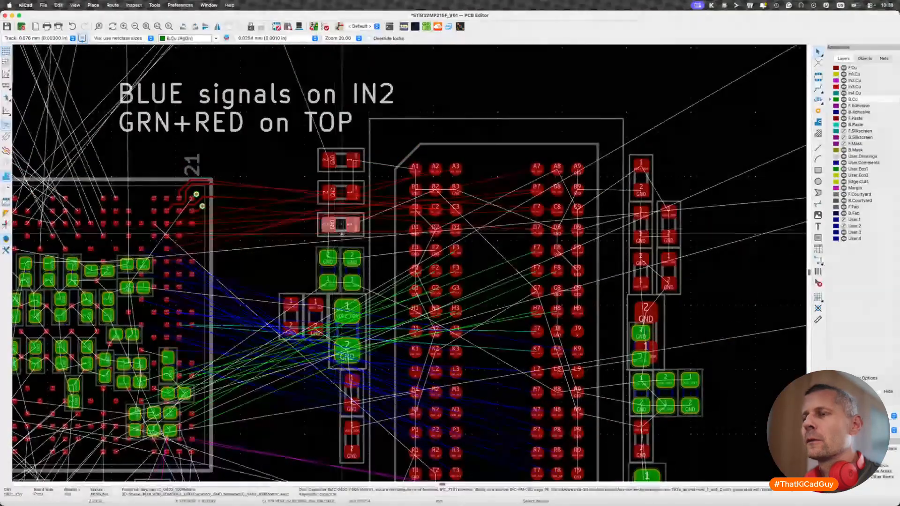
key("super+grave")
key("super+grave")
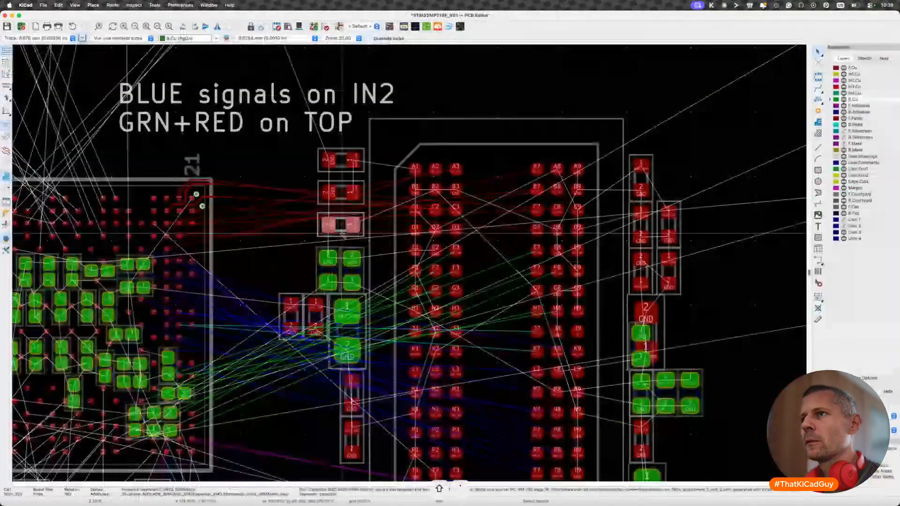
key("x")
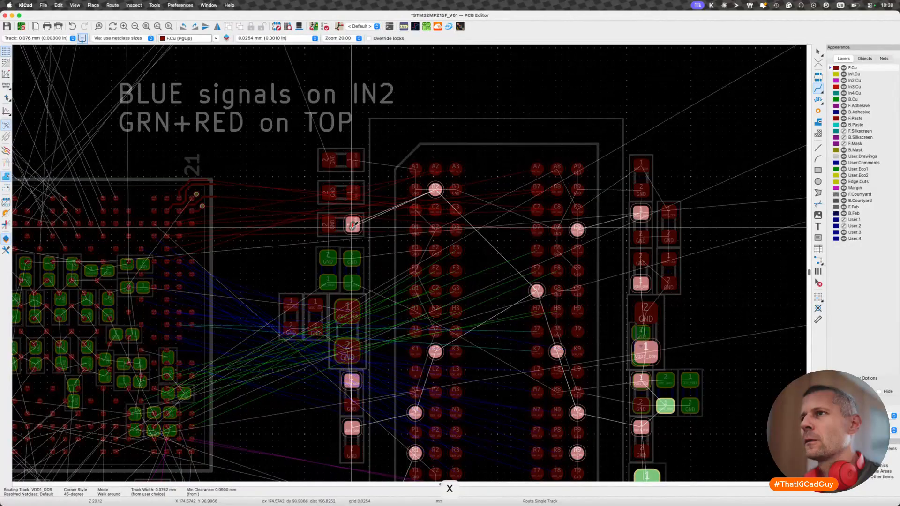
key("Escape")
- Flip the three stacked capacitors above the DDR_VREF pair, including C41, to the board's back side with their pads side by side
key("f")
key("r")
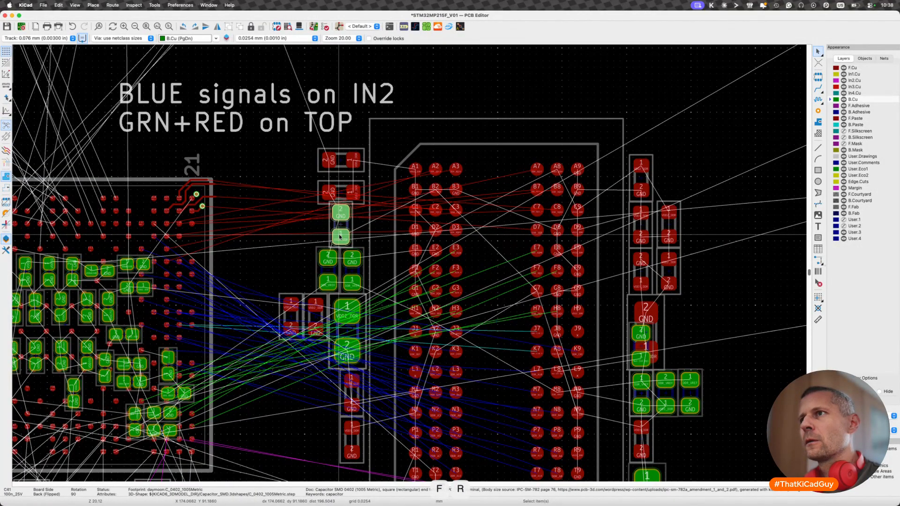
key("r")
left_click(345, 201)
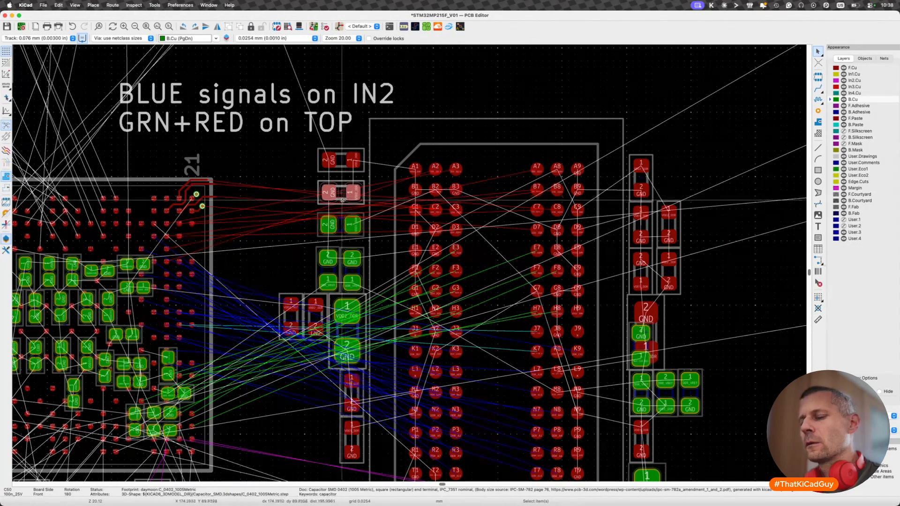
key("f")
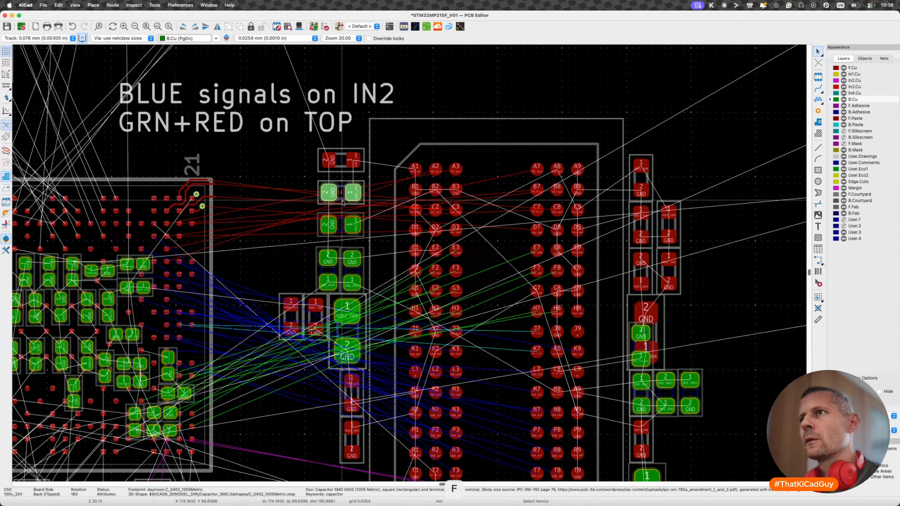
left_click(342, 164)
key("r")
key("r")
key("r")
key("r")
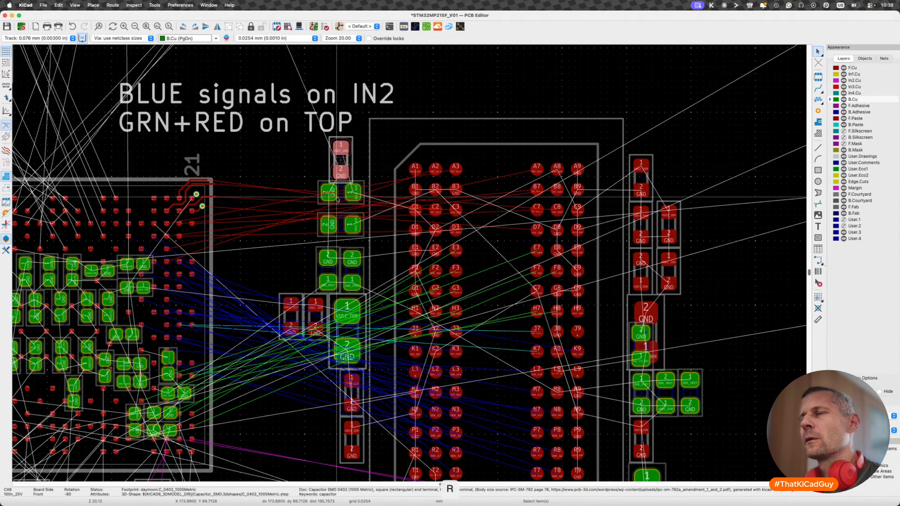
key("f")
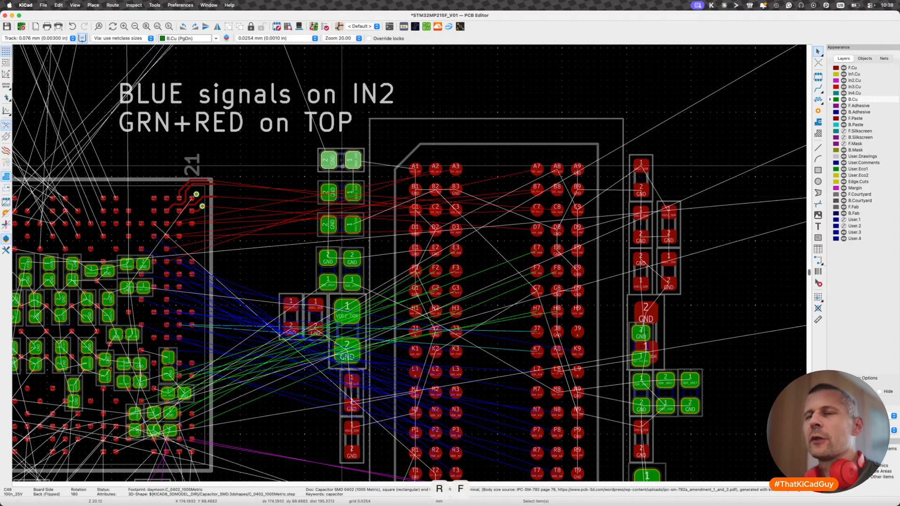
key("Escape")
- Trace the VDD2_DDR net from the small capacitor beside the large VDD2_DDR capacitor between processor and memory
scroll(302, 247, "down", 3)
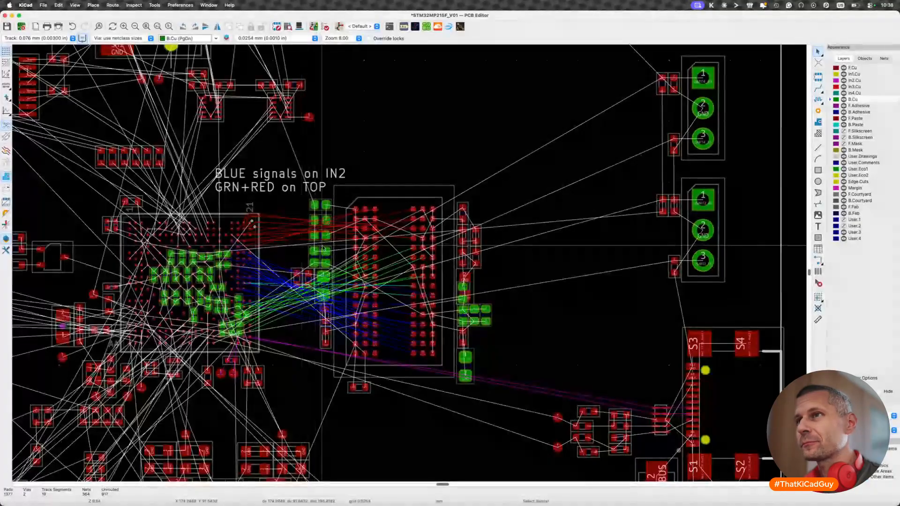
scroll(331, 289, "up", 1)
scroll(331, 290, "up", 5)
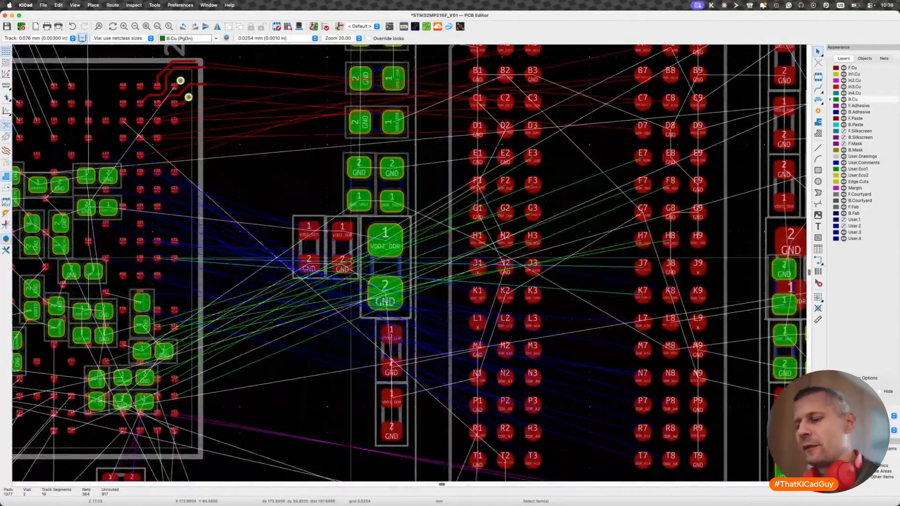
left_click(350, 258)
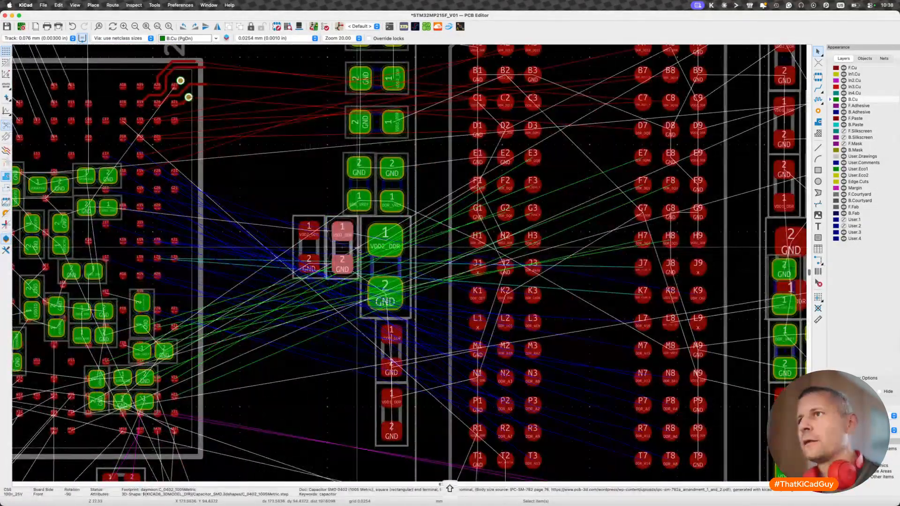
key("super+grave")
key("super+grave")
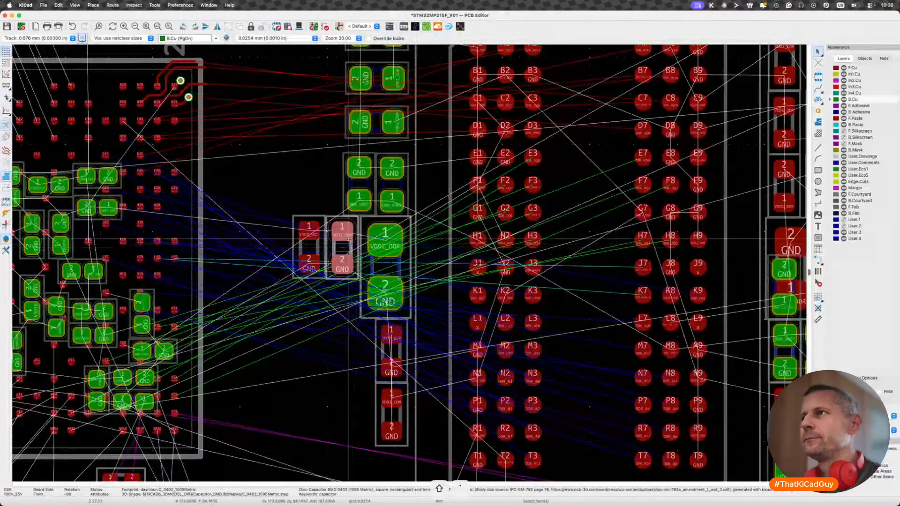
key("x")
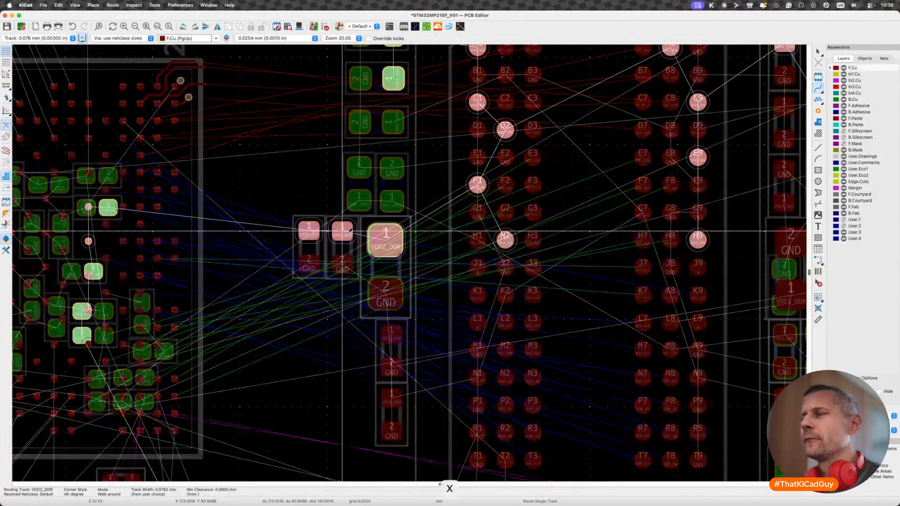
key("Escape")
- Flip the two small VDD2_DDR capacitors beside the large one to the board's back side, with their VDD2_DDR pads facing up
scroll(346, 233, "up", 2)
key("f")
key("Escape")
key("f")
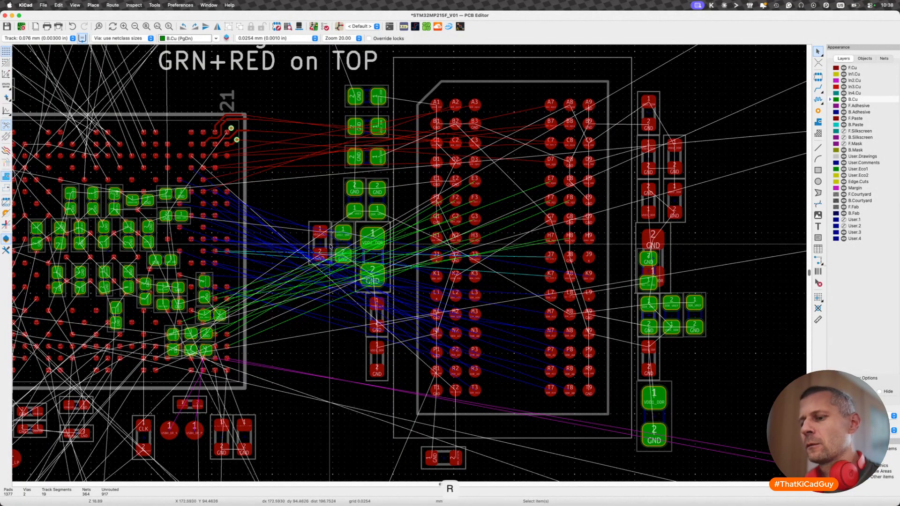
key("f")
key("Escape")
- Check the net of capacitor C44 below the large VDD2_DDR capacitor, then flip C44 to the back side and rotate it two quarter turns
scroll(330, 245, "down", 3)
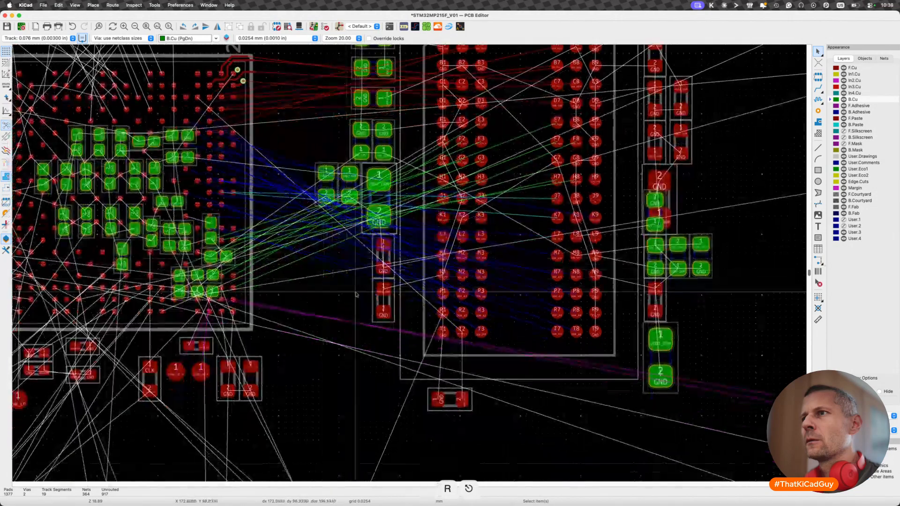
left_click(392, 274)
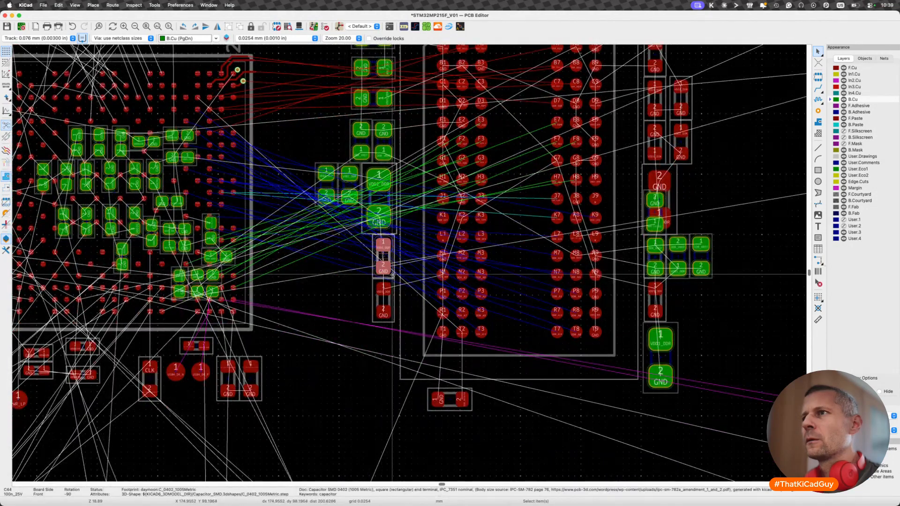
key("x")
key("Escape")
scroll(386, 246, "down", 4)
scroll(389, 259, "up", 8)
left_click(389, 264)
key("f")
key("r")
- Flip the VDD1_DDR capacitor directly below C44 to the board's back side and rotate it by two quarter turns
key("r")
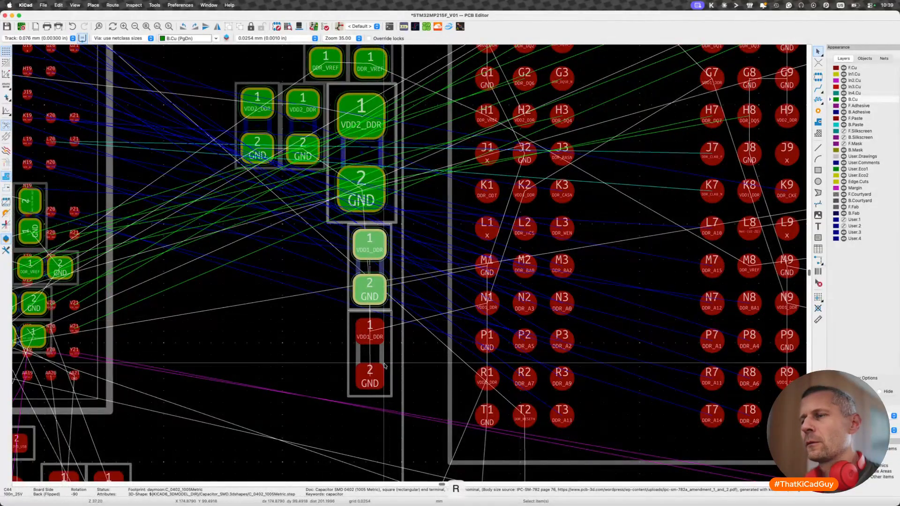
left_click(385, 323)
key("f")
key("r")
key("r")
key("Escape")
- Trace the VDD1_DDR net, rotate C44 two quarter turns so its VDD1_DDR pad faces the capacitor below, and save the board
scroll(387, 360, "down", 5)
scroll(382, 338, "up", 3)
key("x")
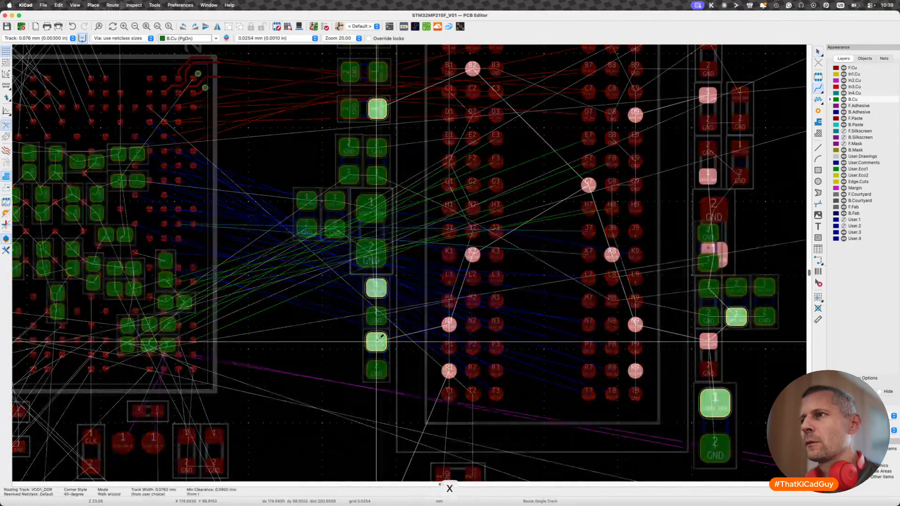
key("Escape")
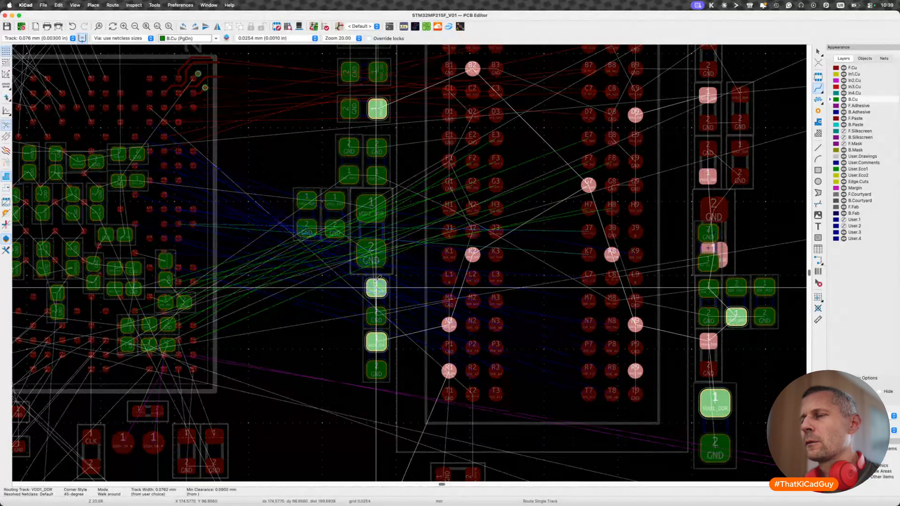
key("Escape")
key("Escape")
key("r")
key("r")
key("Escape")
key("super+s")
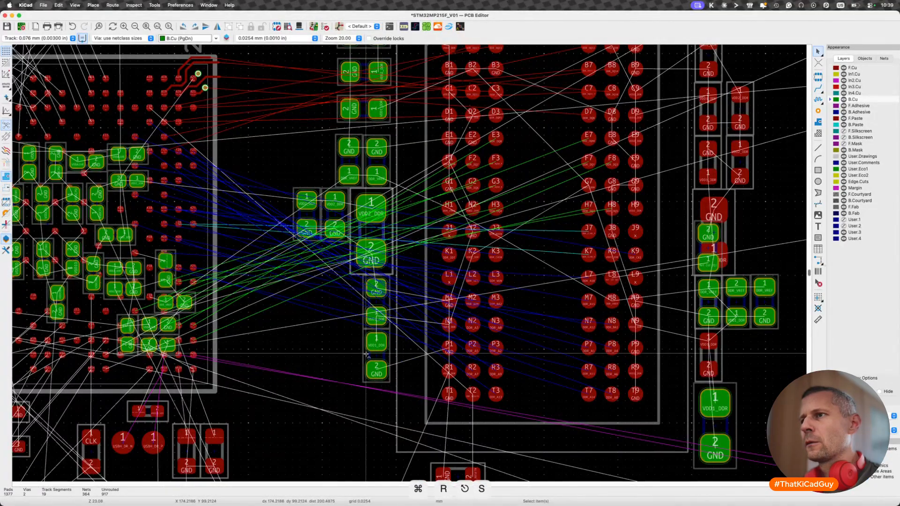
- Trace the VDD1_DDR net to the memory's far side and flip capacitor C47, above the large VDD1_DDR capacitor, to the back side
scroll(367, 354, "down", 3)
key("x")
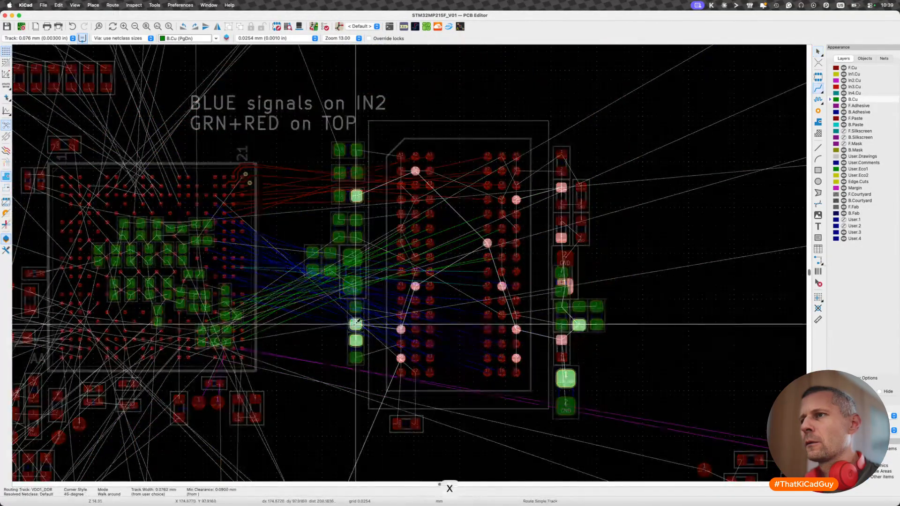
key("Escape")
scroll(571, 347, "up", 3)
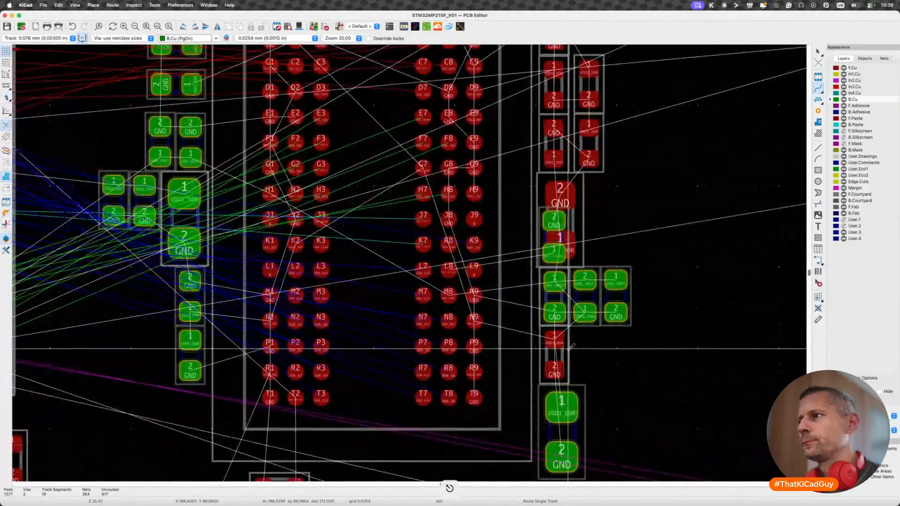
key("Escape")
left_click(565, 359)
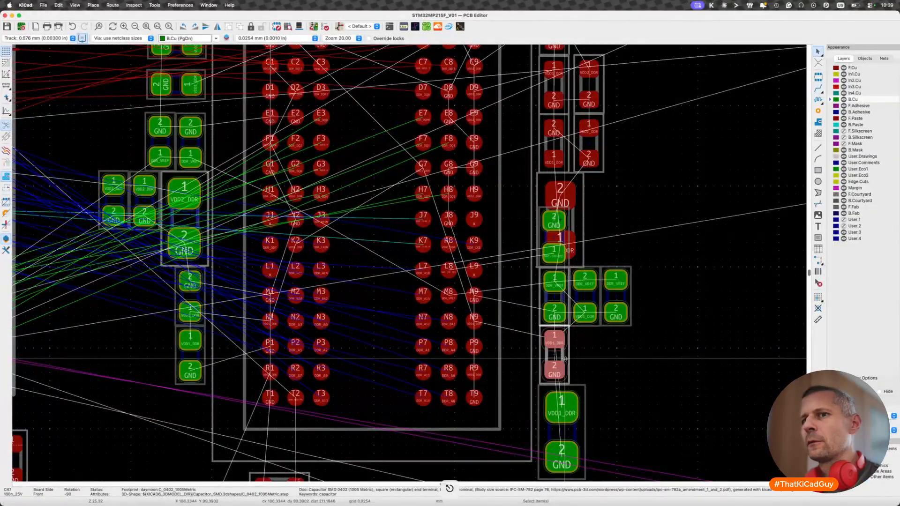
key("f")
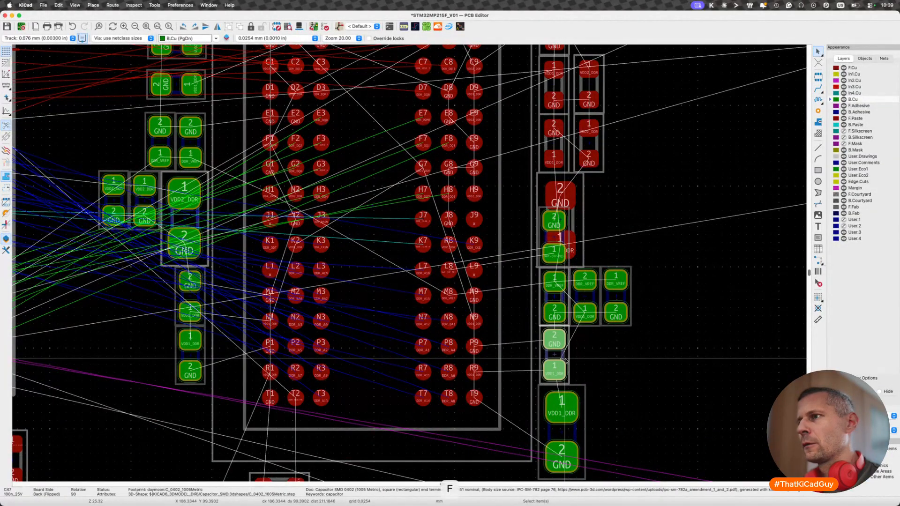
scroll(565, 360, "up", 5)
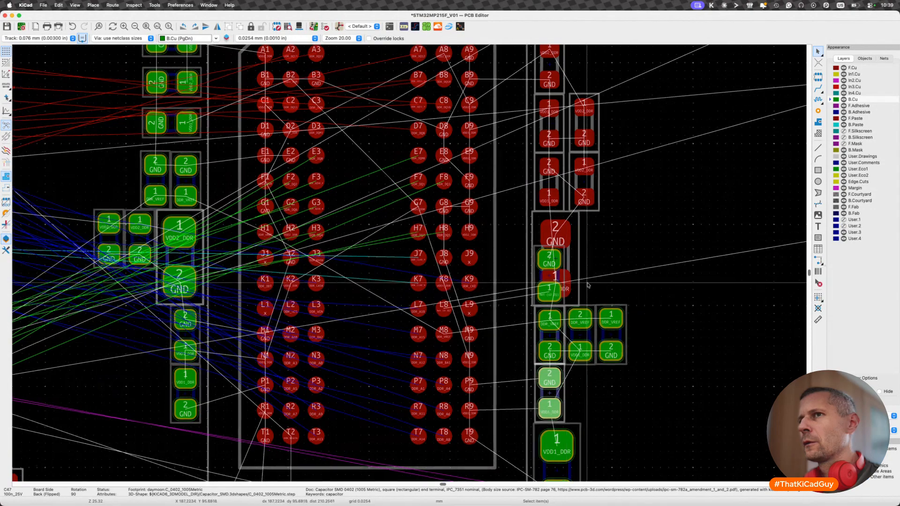
key("Escape")
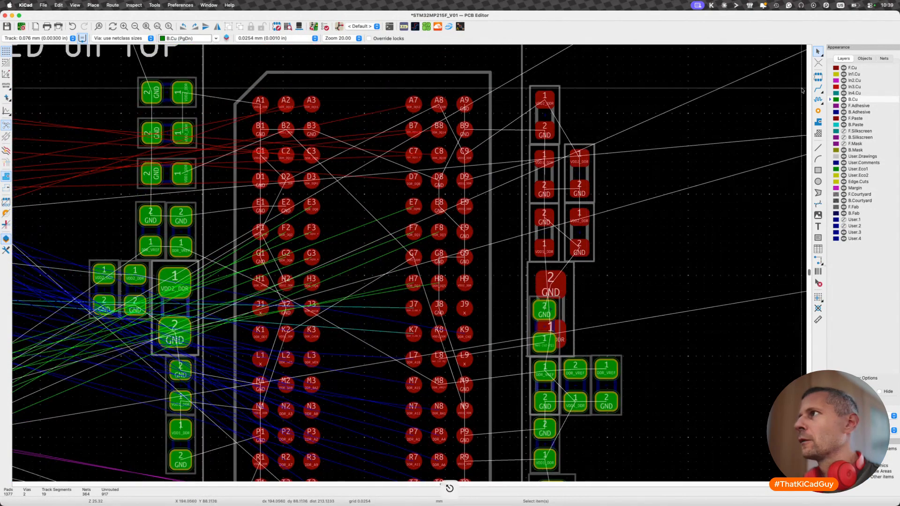
- Compare the stacked capacitors beside the memory with F.Cu and B.Cu active, then make F.Cu active and select capacitor C43
left_click(830, 68)
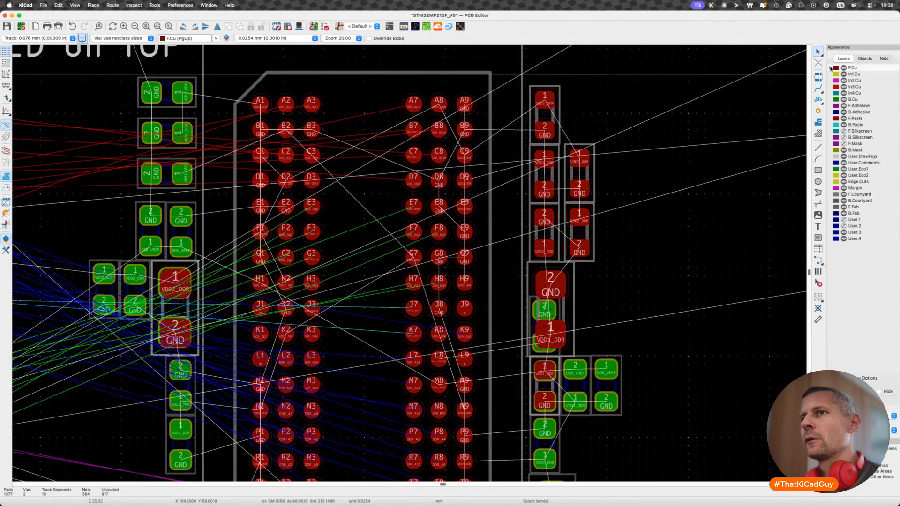
left_click(831, 99)
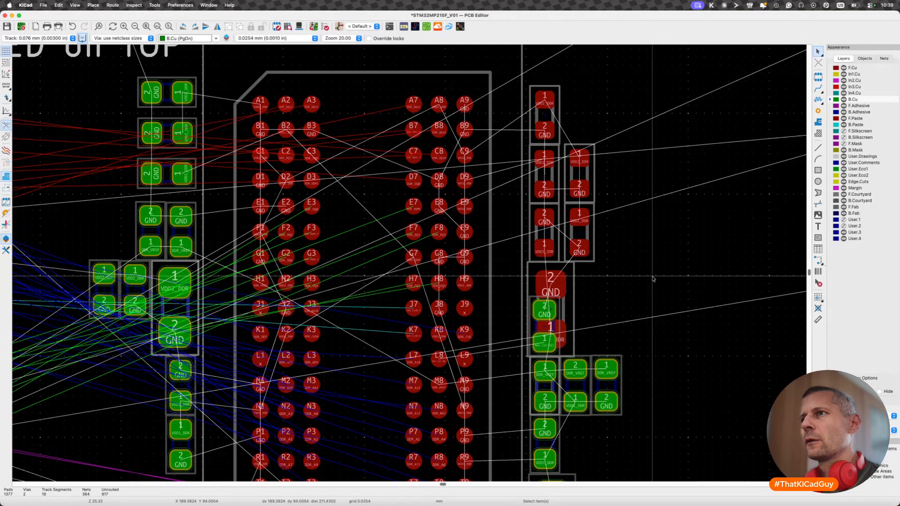
scroll(563, 284, "up", 1)
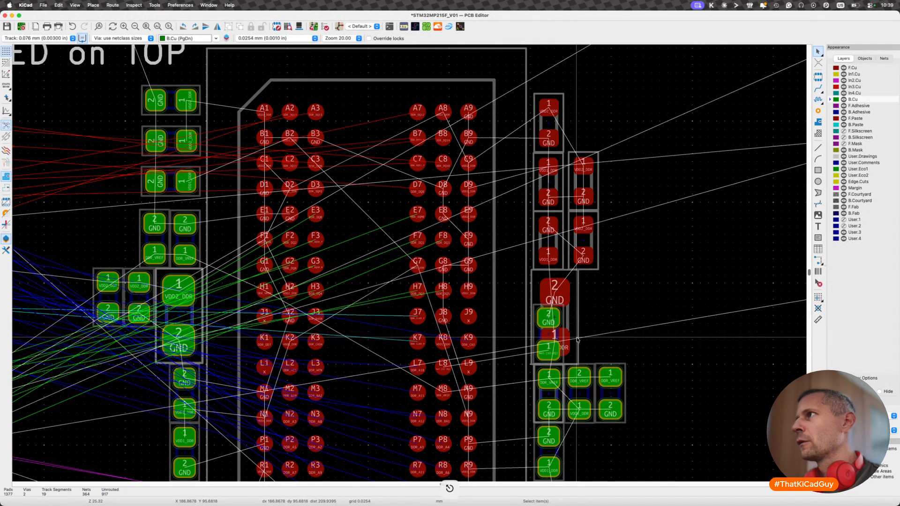
left_click(834, 68)
left_click(553, 264)
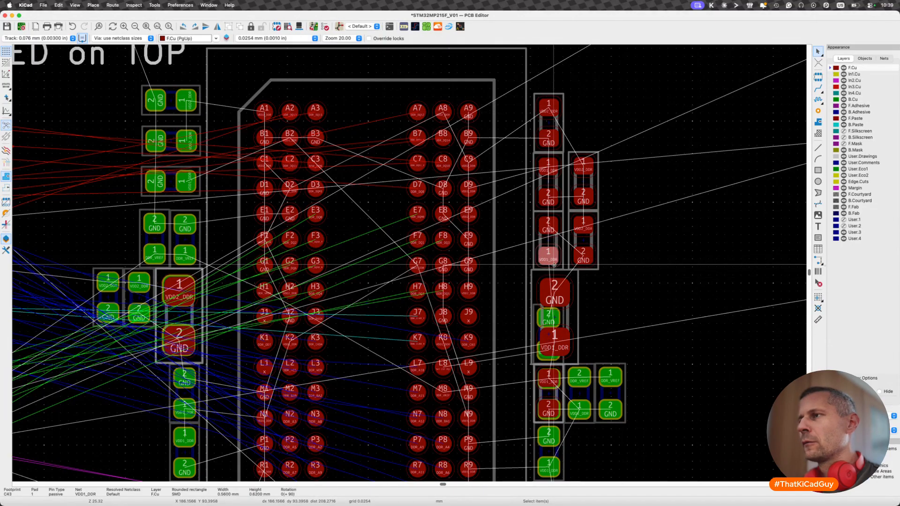
left_click(537, 243)
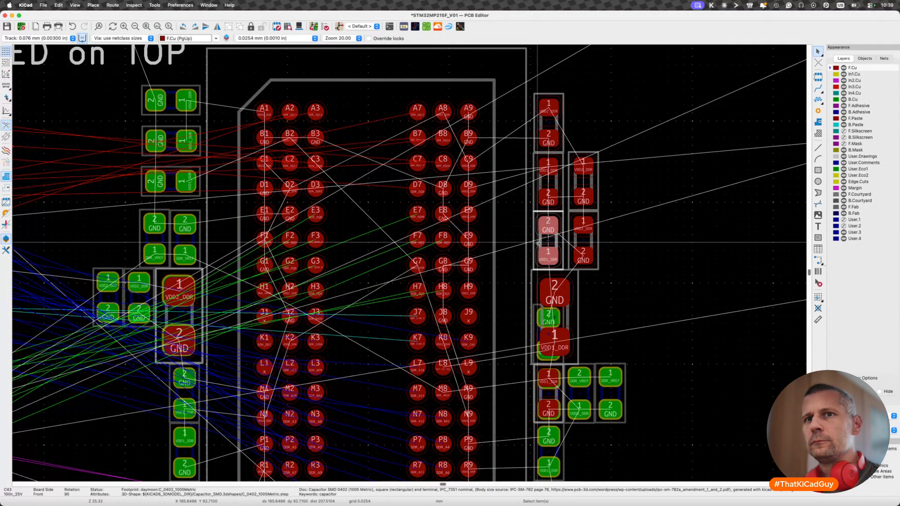
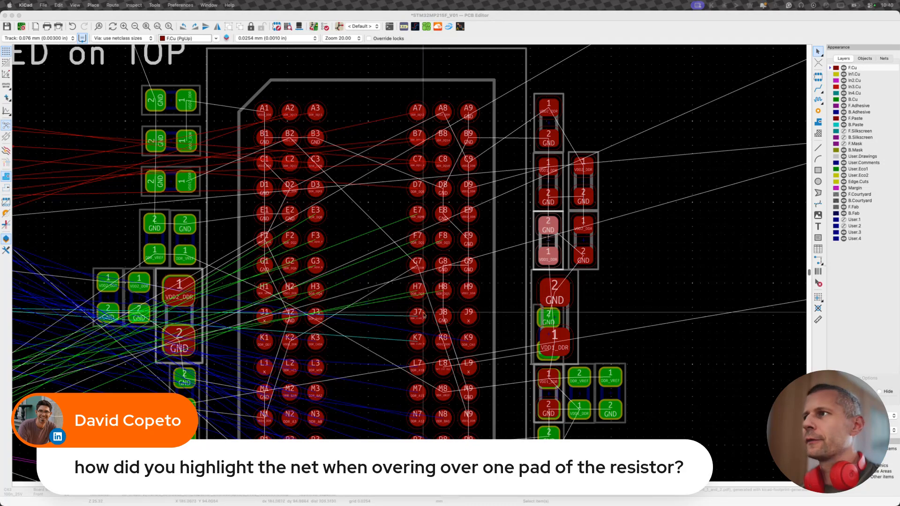
- Highlight the VDD1_DDR net by starting a trial track at pad 1 of capacitor C43, and cancel the route
key("x")
left_click(534, 258)
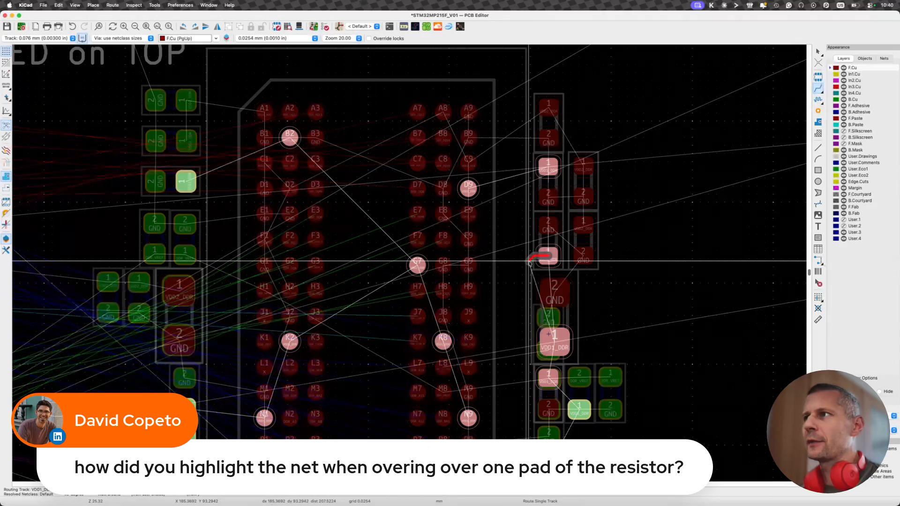
key("Escape")
left_click(548, 256)
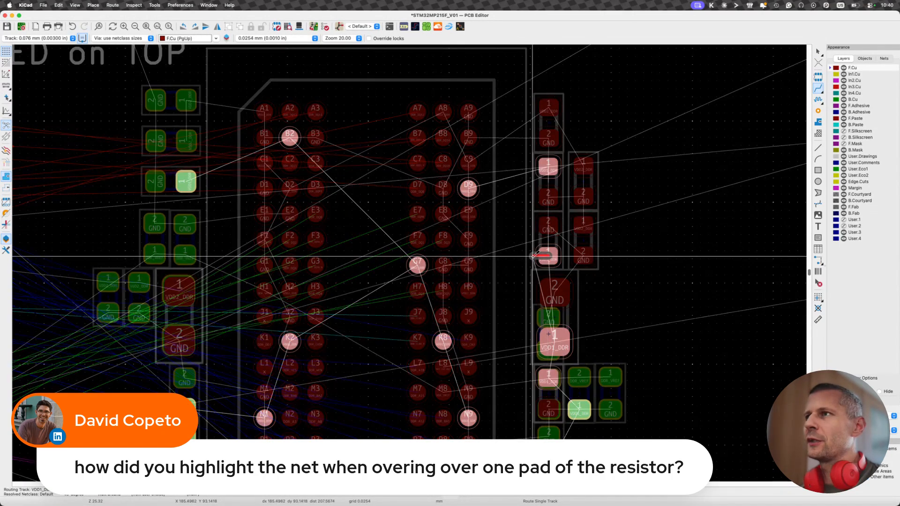
scroll(539, 256, "down", 3)
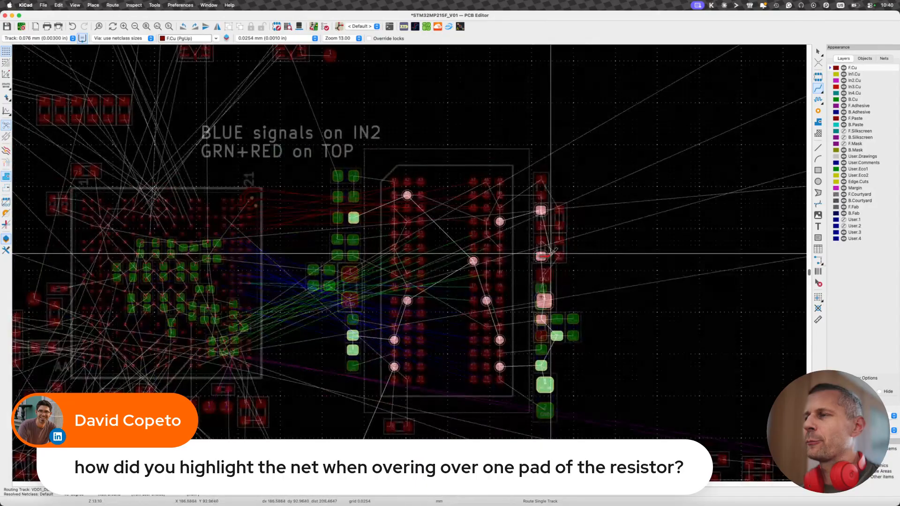
scroll(533, 256, "up", 3)
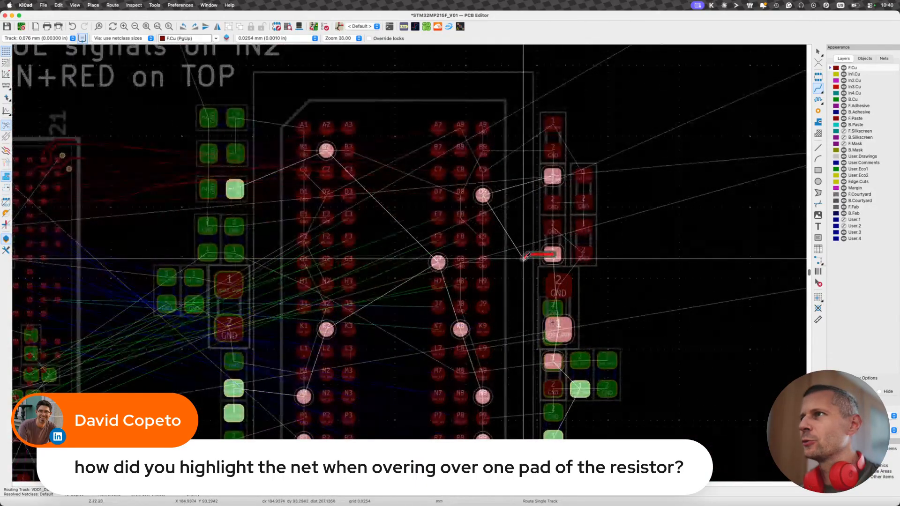
key("Escape")
key("Escape")
- Flip capacitors C43 and C63 to the back of the board, rotating each by 180°
left_click(562, 242)
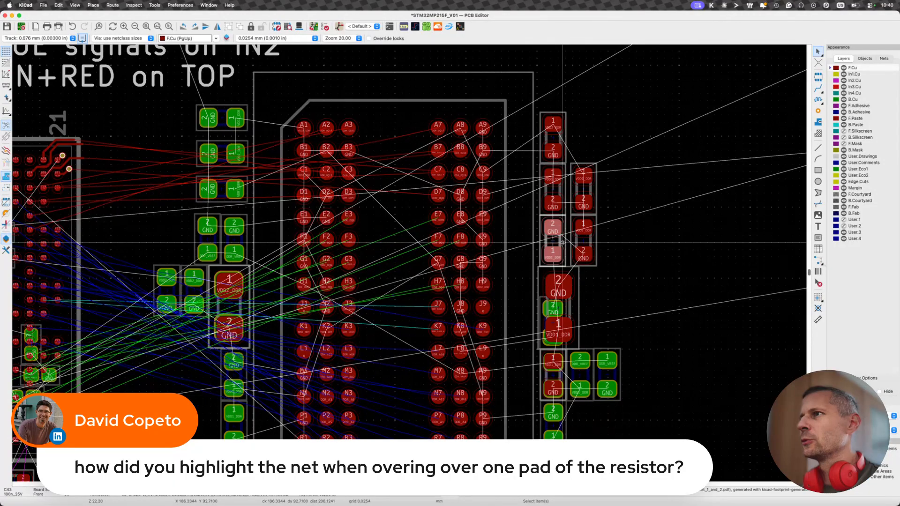
key("f")
key("r")
key("r")
left_click(591, 244)
key("r")
key("r")
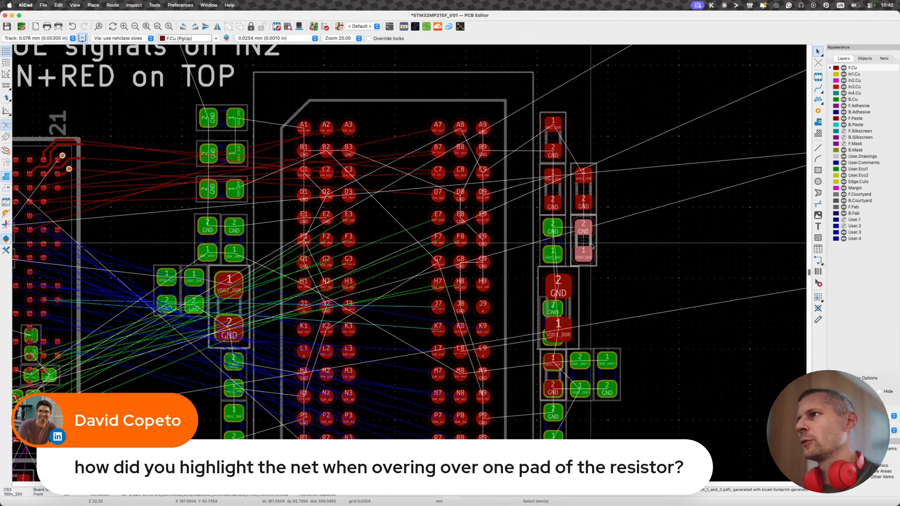
key("f")
key("Escape")
- Check the net of flipped capacitor C43's pad 1 with a trial track, and cancel the route
key("x")
left_click(556, 251)
key("Escape")
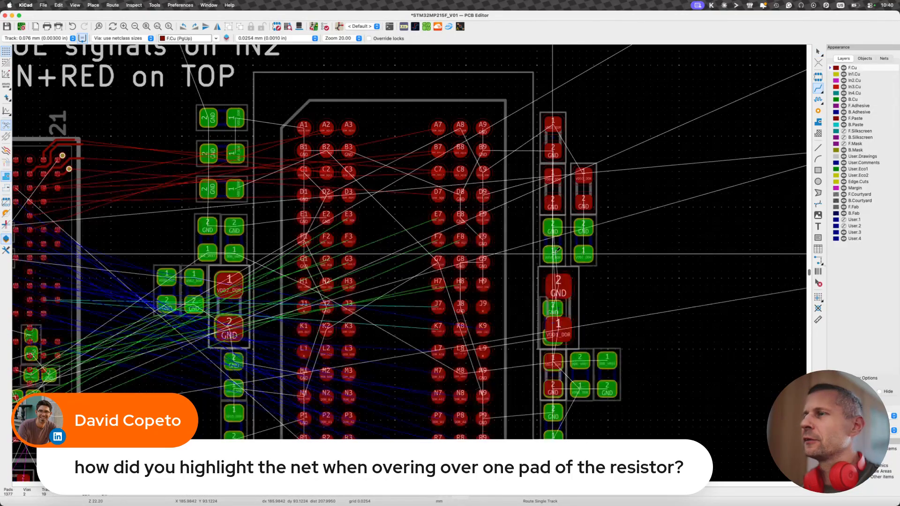
- Flip capacitor C42, directly above C43, to the back of the board
scroll(547, 187, "up", 3)
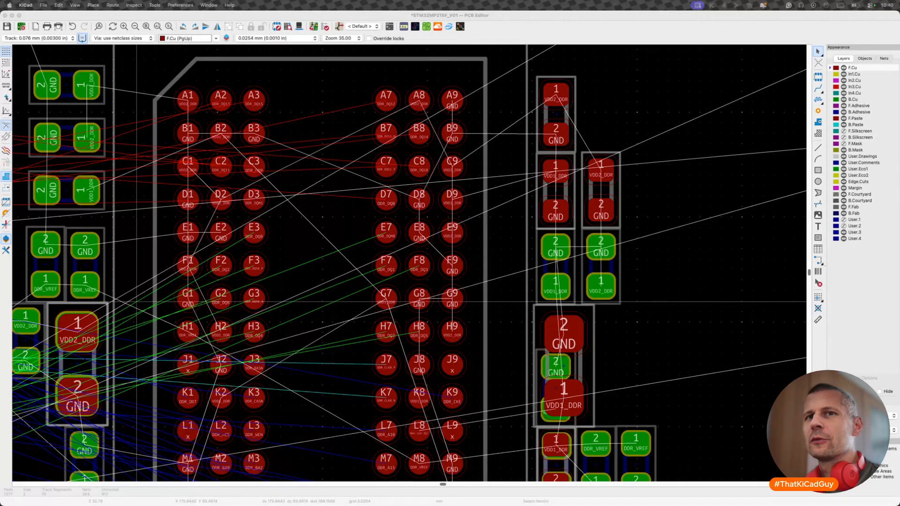
left_click(574, 193)
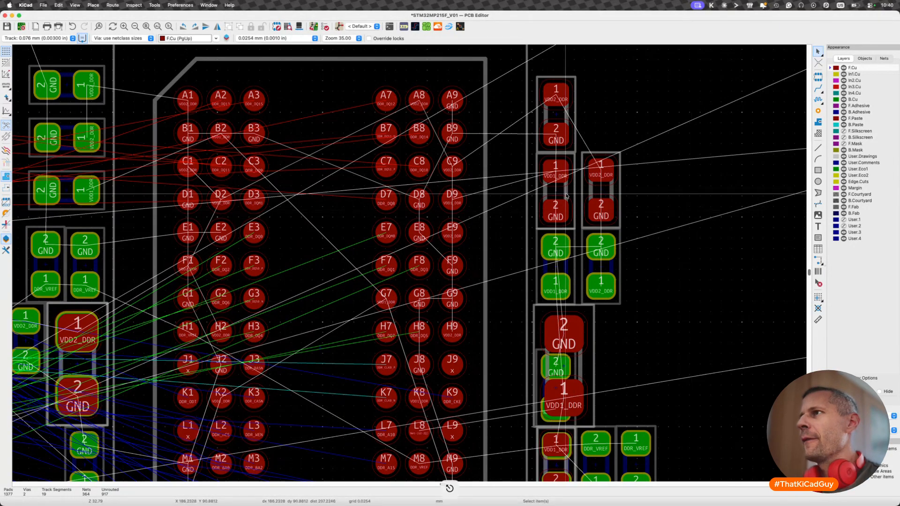
key("f")
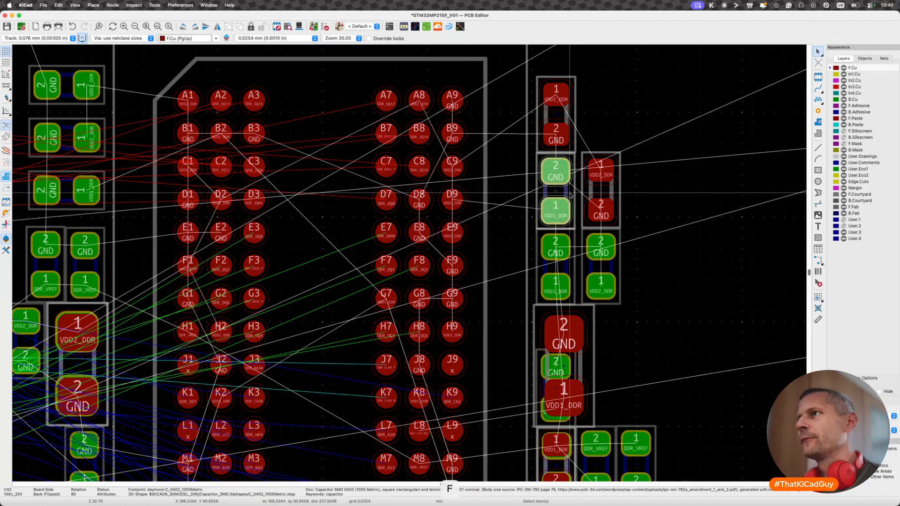
- Examine where VDD1_DDR connects around C42 by starting a trial track at its pad 1, and cancel the route
key("x")
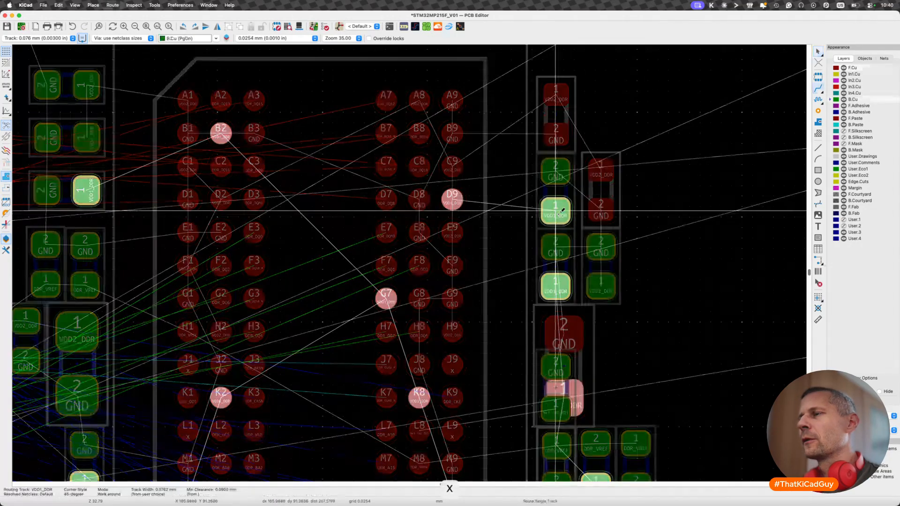
scroll(562, 211, "down", 3)
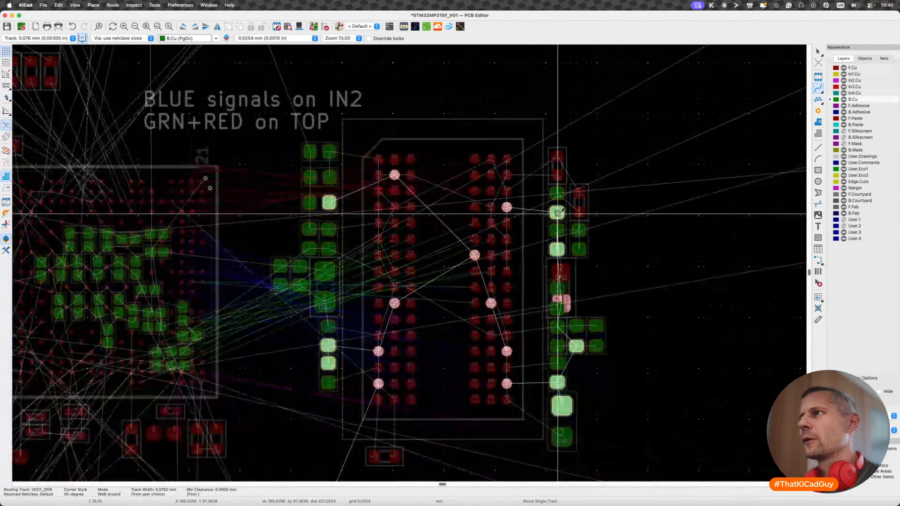
key("Page_Up")
key("Escape")
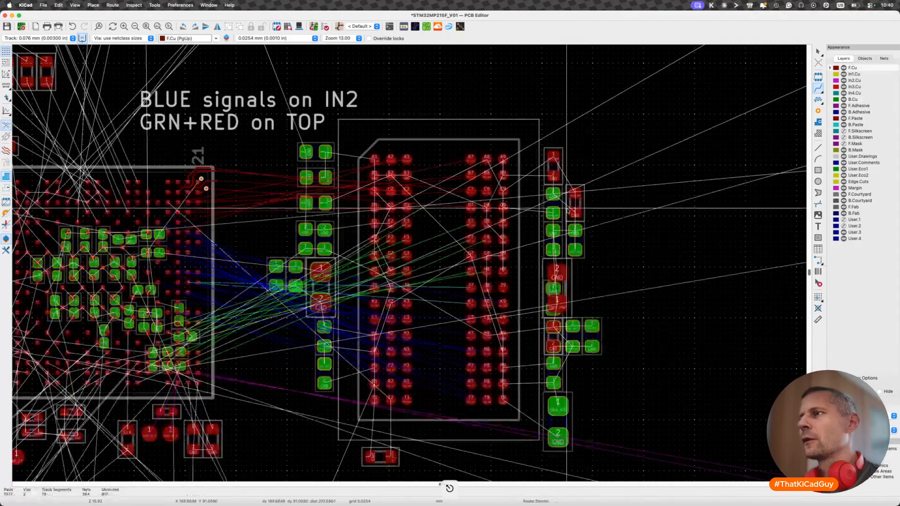
- Rotate C42 by 180° and flip neighbouring capacitor C51 to the back with its pad 1 also facing up
key("r")
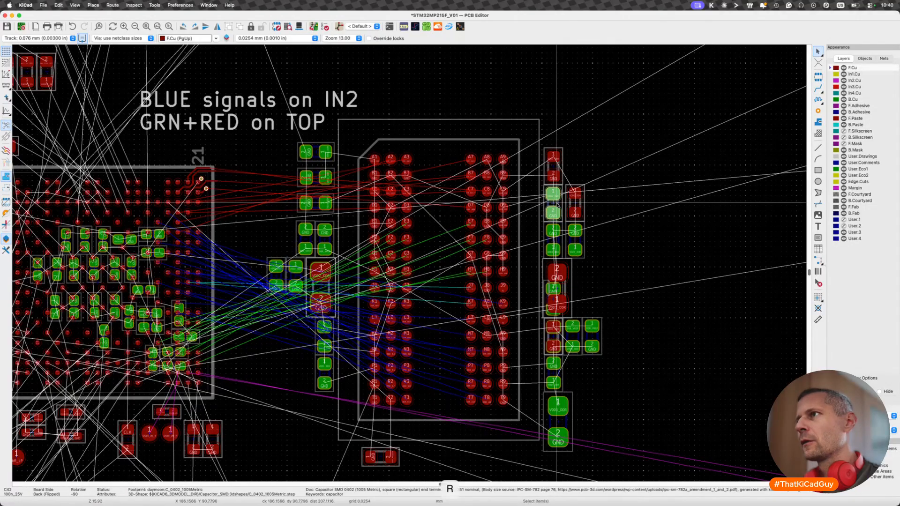
scroll(586, 202, "up", 2)
key("f")
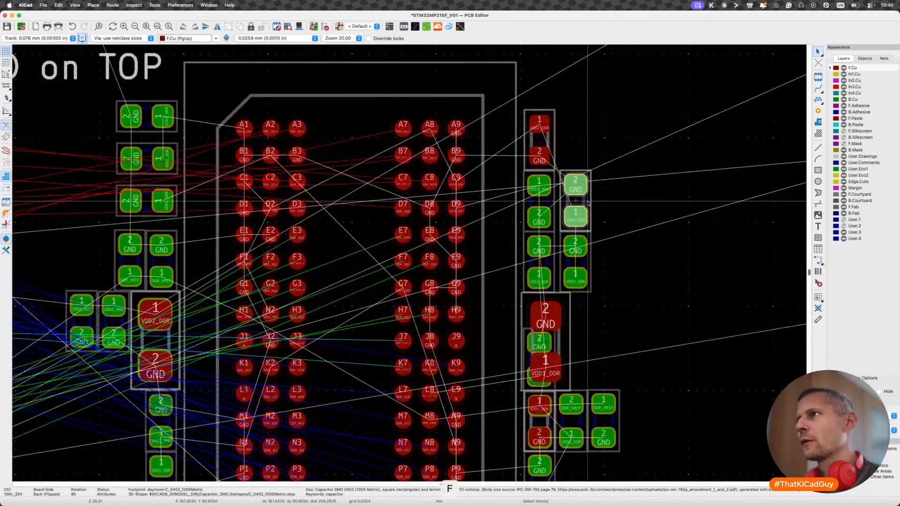
key("Escape")
- Compare the VDD2_DDR connections of C51 with the VDD1_DDR connections of C42 using trial tracks, cancelling each route
key("x")
scroll(581, 185, "down", 2)
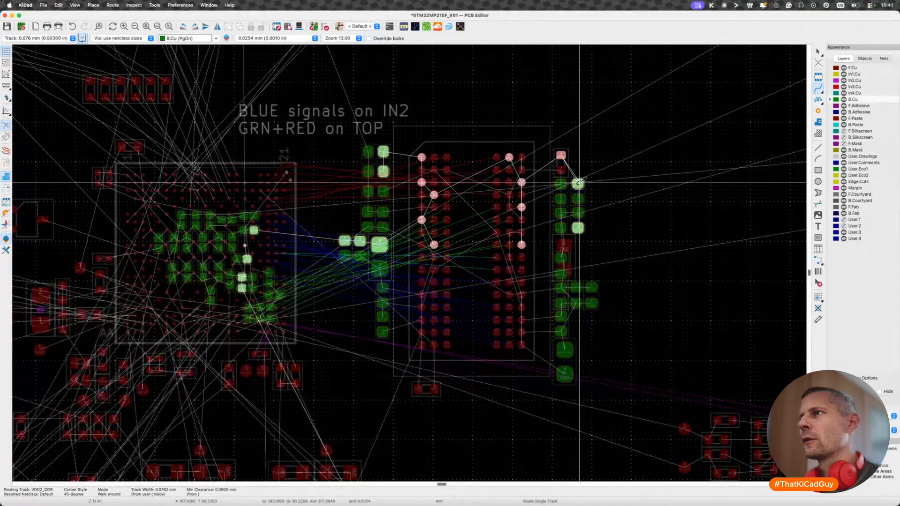
key("Escape")
scroll(580, 183, "up", 5)
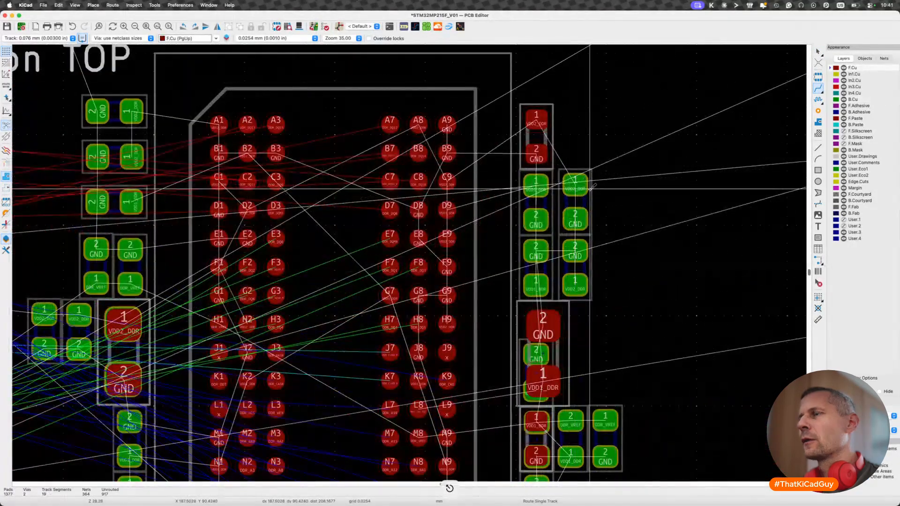
left_click(539, 187)
scroll(539, 187, "down", 6)
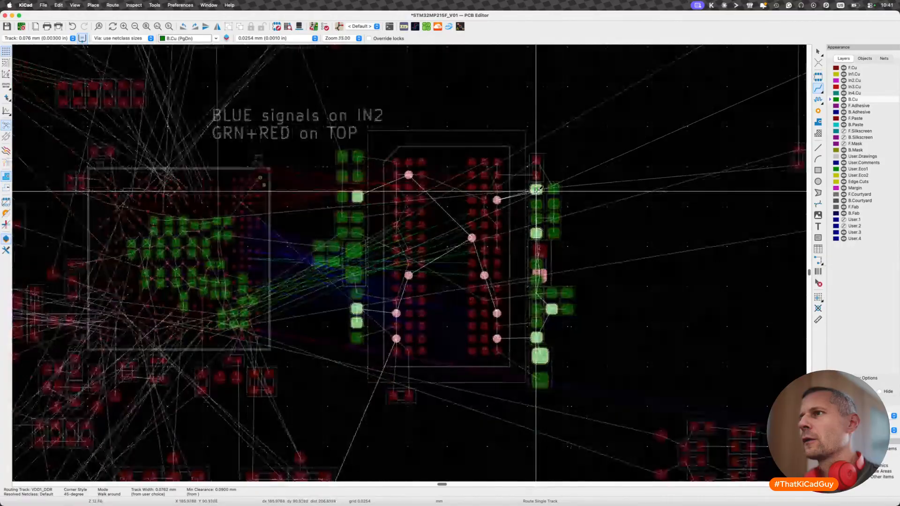
key("Escape")
left_click(553, 189)
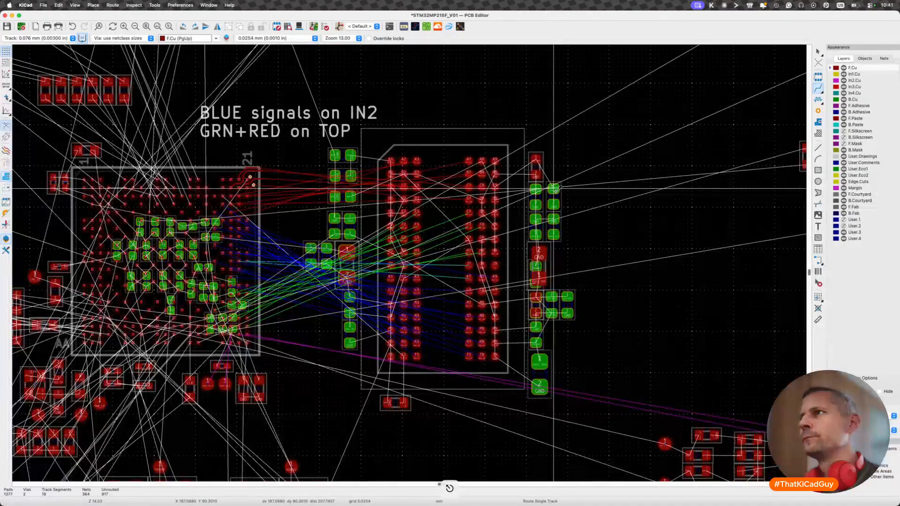
- Check the VDD2_DDR net at the topmost capacitor right of the memory chip and flip that capacitor to the back
scroll(555, 189, "up", 3)
left_click(534, 155)
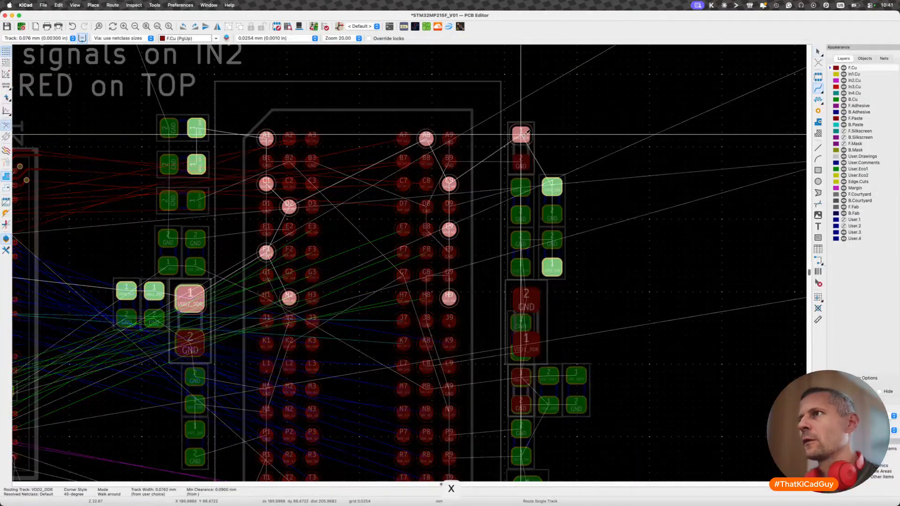
key("f")
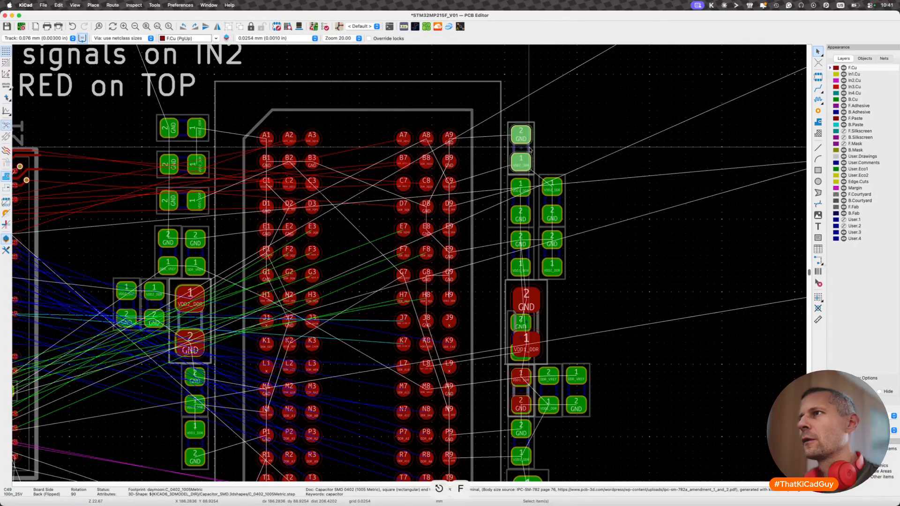
key("Escape")
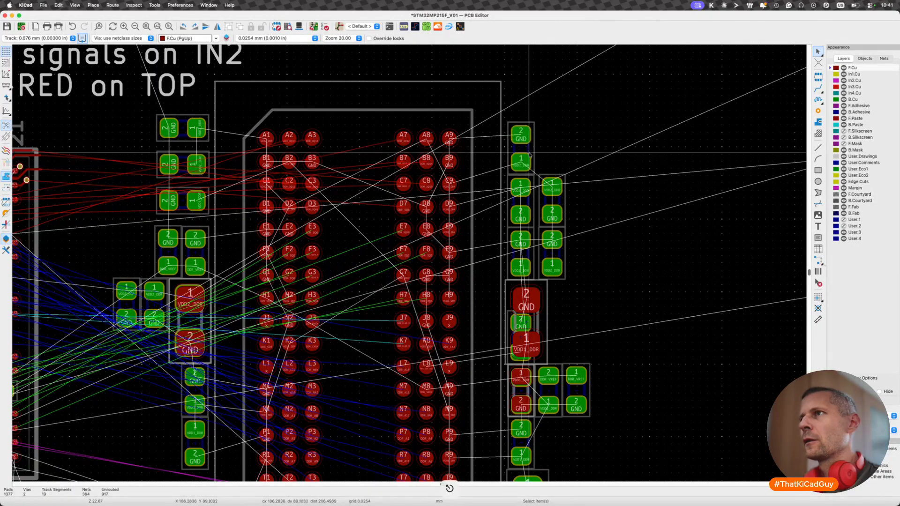
- Move C45 off the overlapping capacitor C58 to below the DDR_VREF group, and flip C45 to the back
scroll(530, 151, "down", 4)
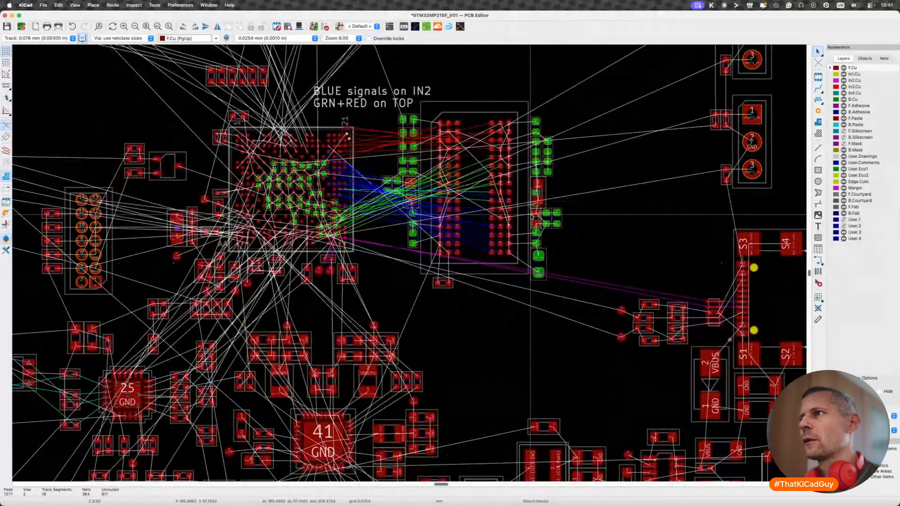
scroll(535, 217, "up", 4)
left_click(547, 224)
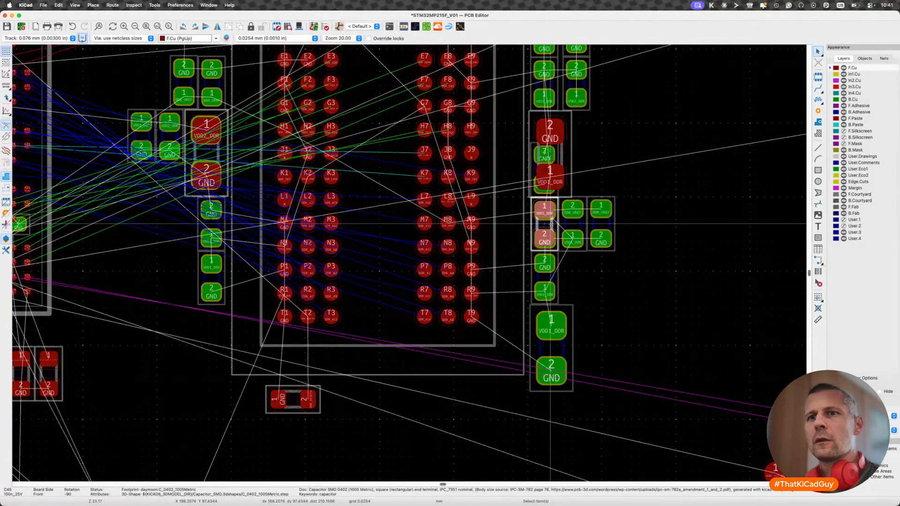
key("m")
left_click(601, 250)
left_click(553, 224)
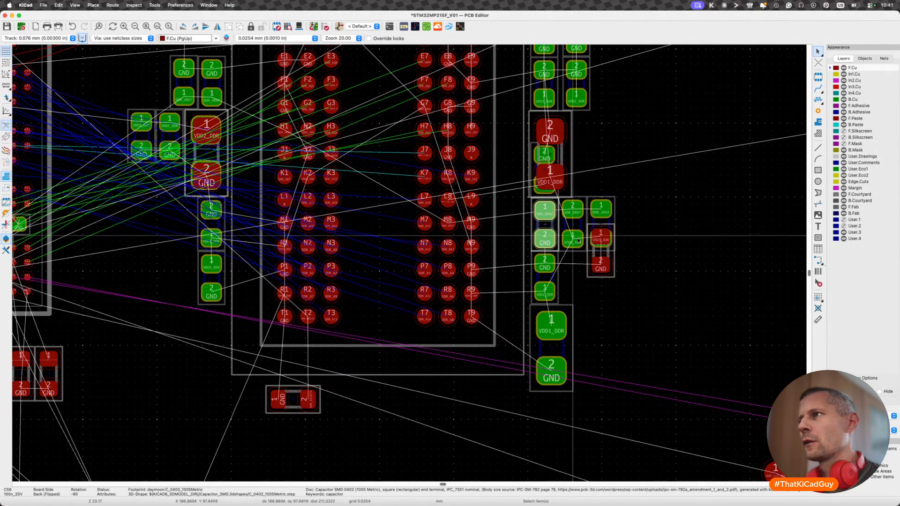
left_click(613, 256)
key("f")
key("n")
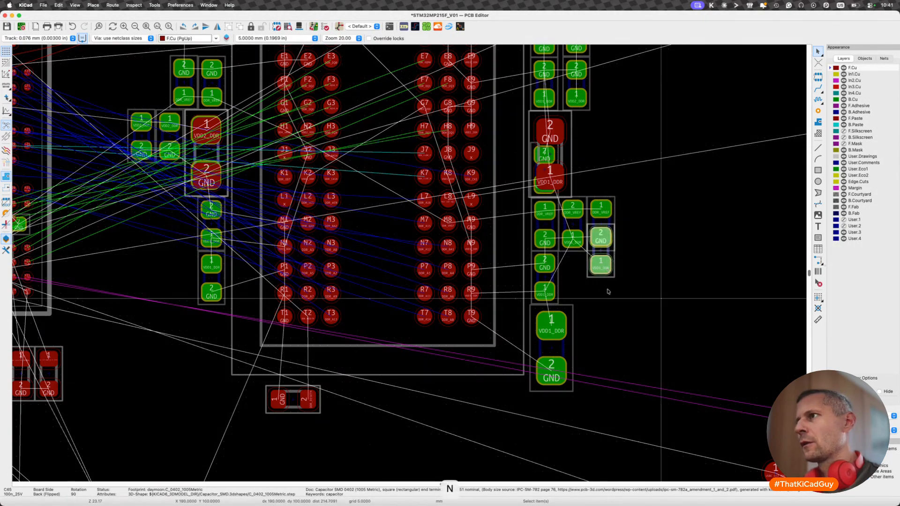
key("alt+1")
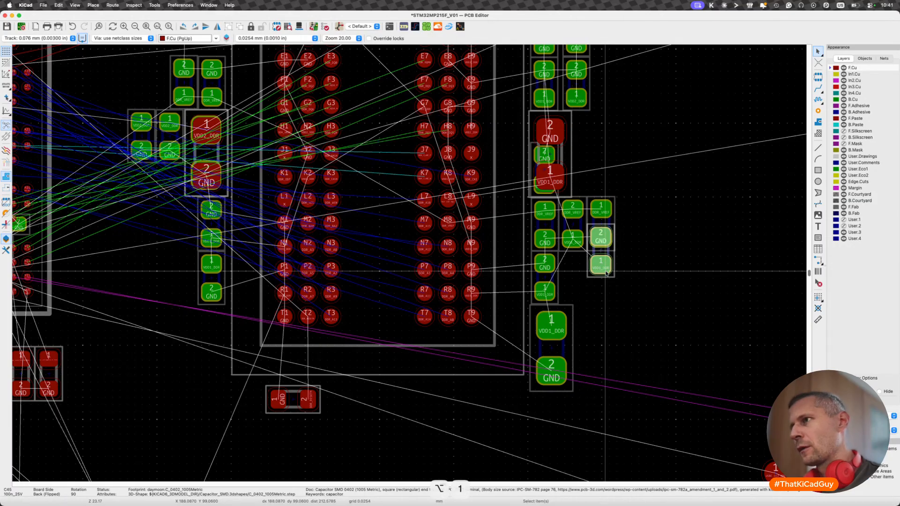
key("m")
key("r")
key("r")
key("Escape")
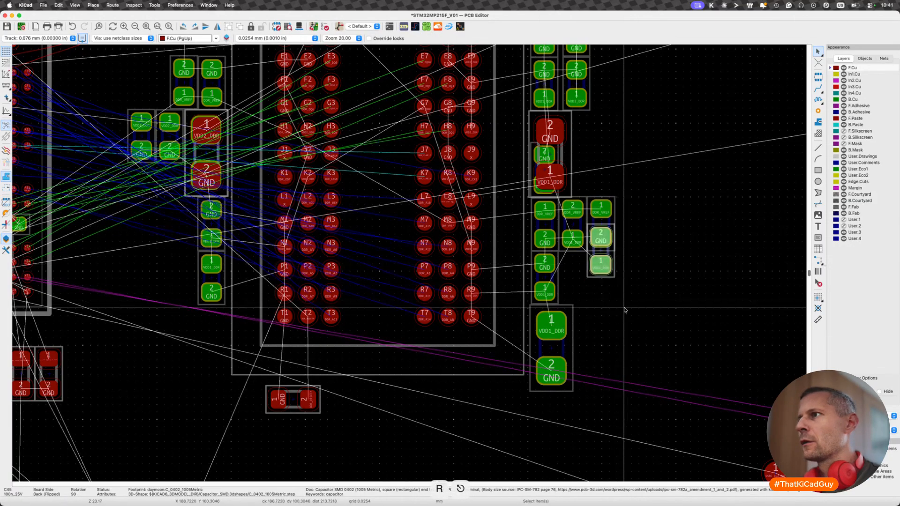
- Rotate C45 by 180° and place it beside the large VDD1_DDR capacitor near the memory chip's lower right corner
key("m")
key("r")
key("r")
left_click(655, 331)
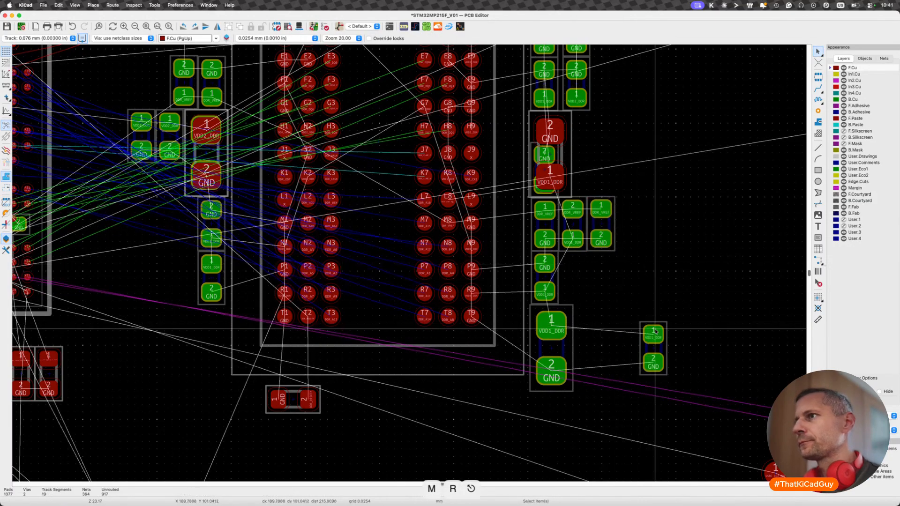
- Examine the VDD1_DDR connections around C45 by starting a trial track at its pad 1, and cancel the route
key("x")
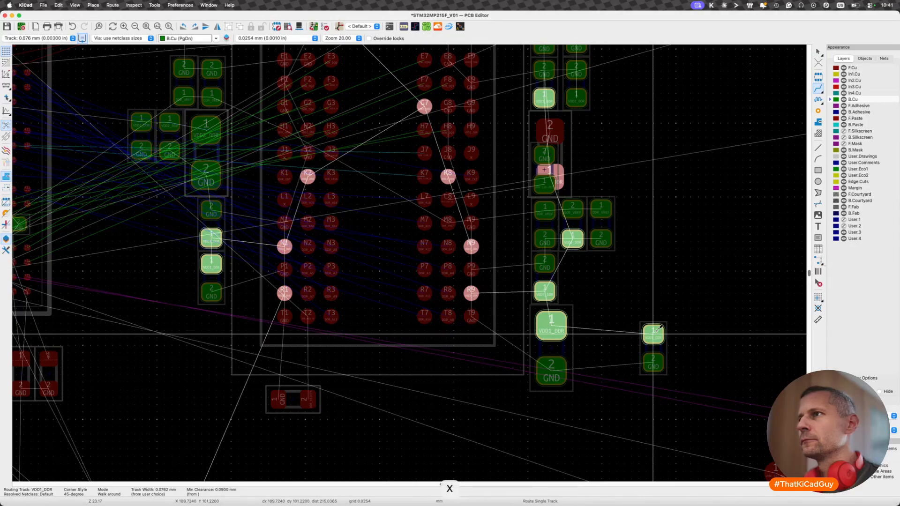
scroll(653, 334, "down", 3)
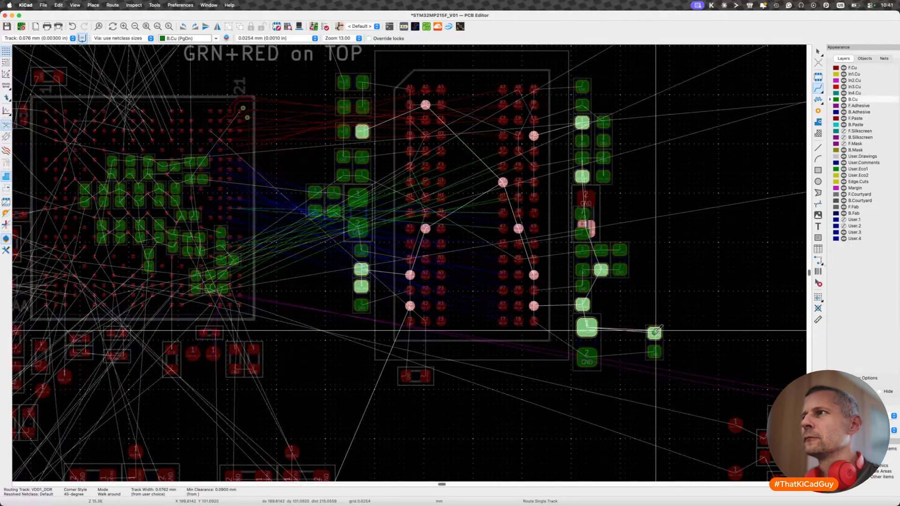
key("Escape")
key("Escape")
- Return C45 to the front side and park it in the free area to the right of C28
scroll(656, 333, "up", 3)
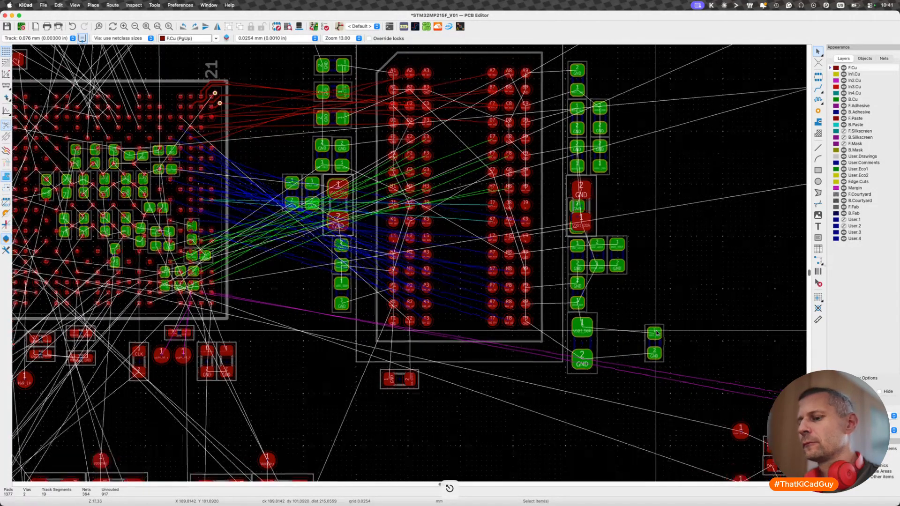
scroll(655, 334, "up", 2)
key("m")
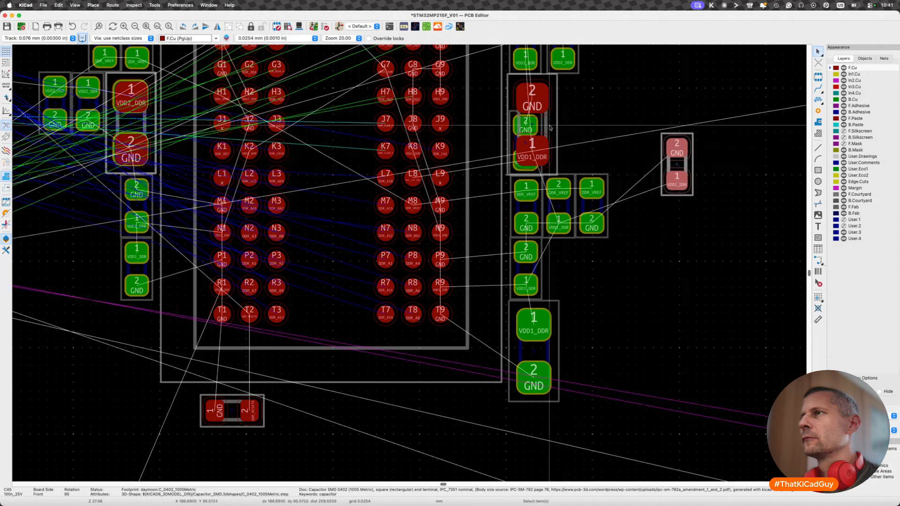
left_click(689, 167)
- Shift C28 right to clear the back-side capacitor beneath it, and move C45 directly over that back-side capacitor
key("m")
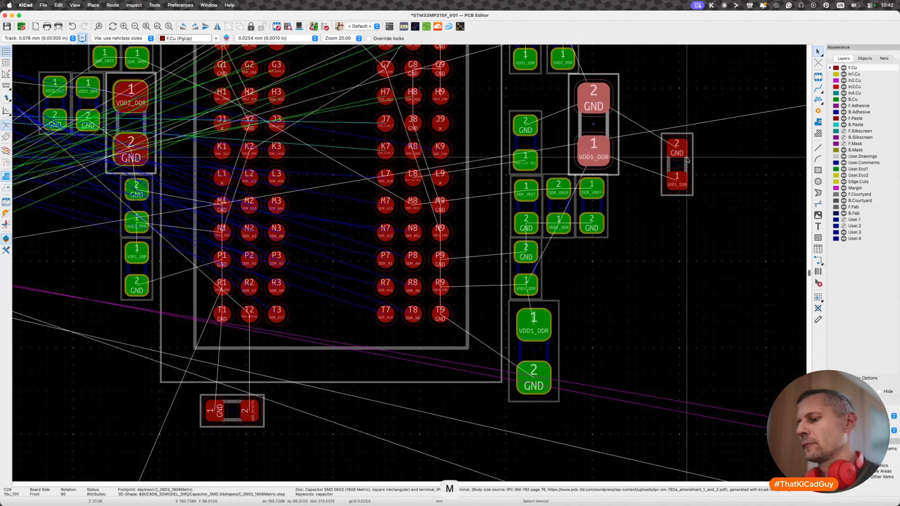
left_click(616, 128)
left_click(677, 164)
key("m")
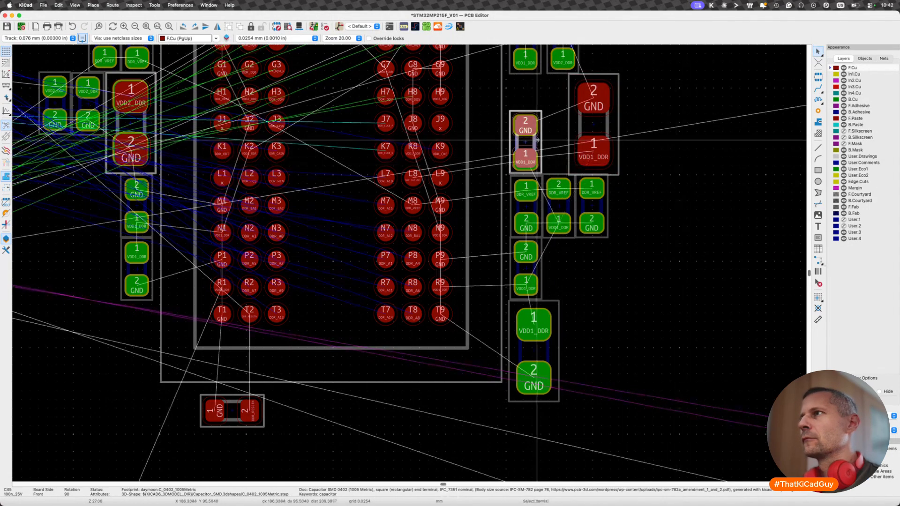
- Move C28 left so it sits directly beside C45, and save the board
left_click(537, 139)
key("m")
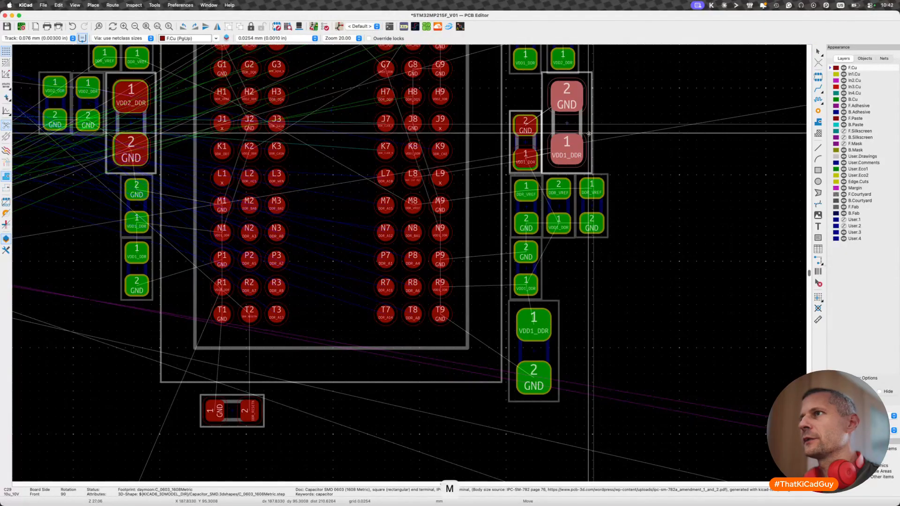
left_click(589, 134)
key("super+s")
- Examine the VDD2_DDR connections of the capacitors between the two chips with a trial track from a pad 1, and cancel the route
scroll(321, 189, "down", 3)
scroll(320, 190, "down", 3)
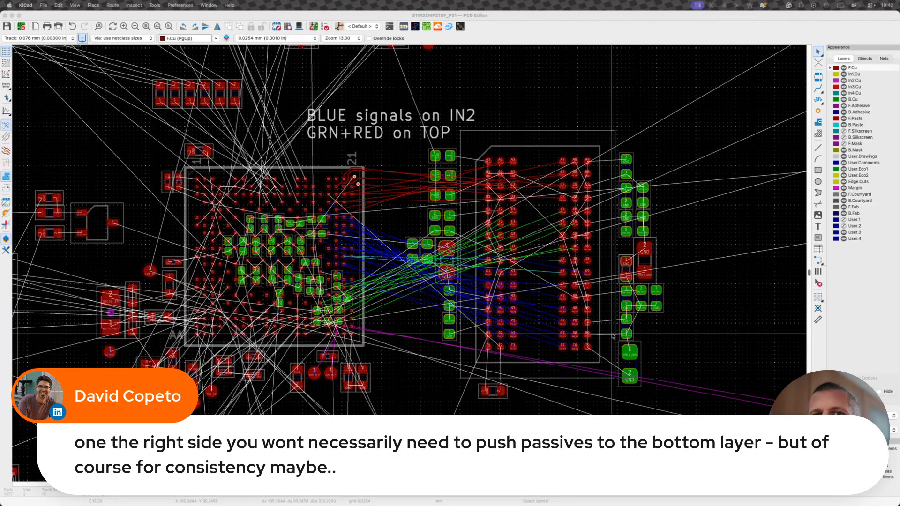
middle_click_drag(612, 336, 606, 329)
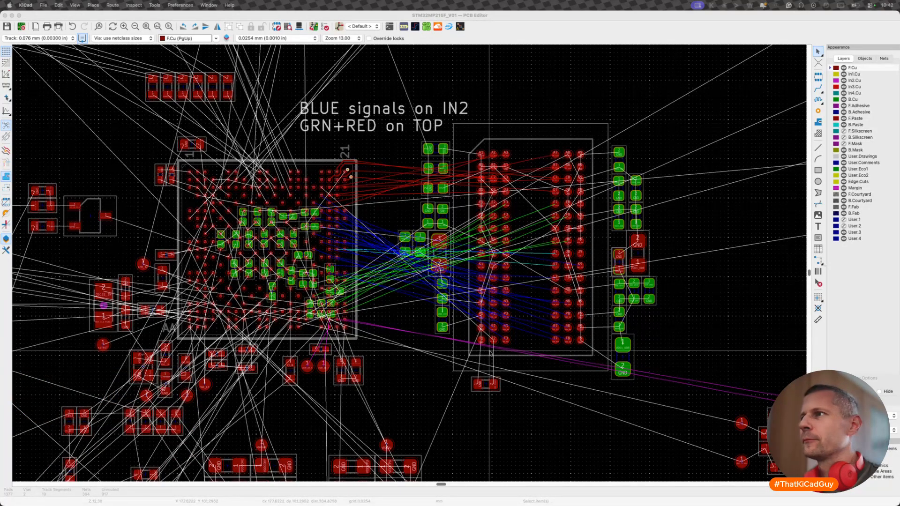
left_click_drag(608, 132, 675, 393)
scroll(408, 234, "up", 5)
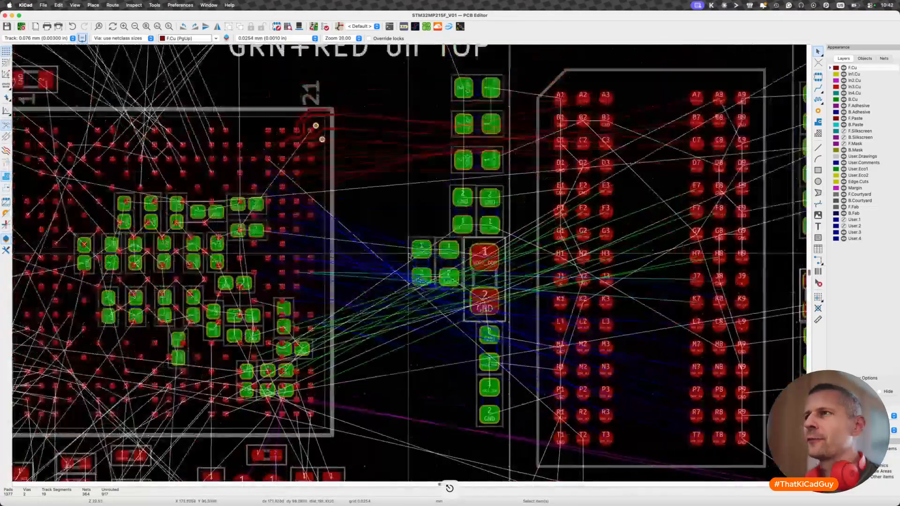
scroll(436, 284, "up", 3)
key("x")
scroll(418, 219, "down", 3)
scroll(418, 219, "down", 3)
scroll(418, 219, "up", 1)
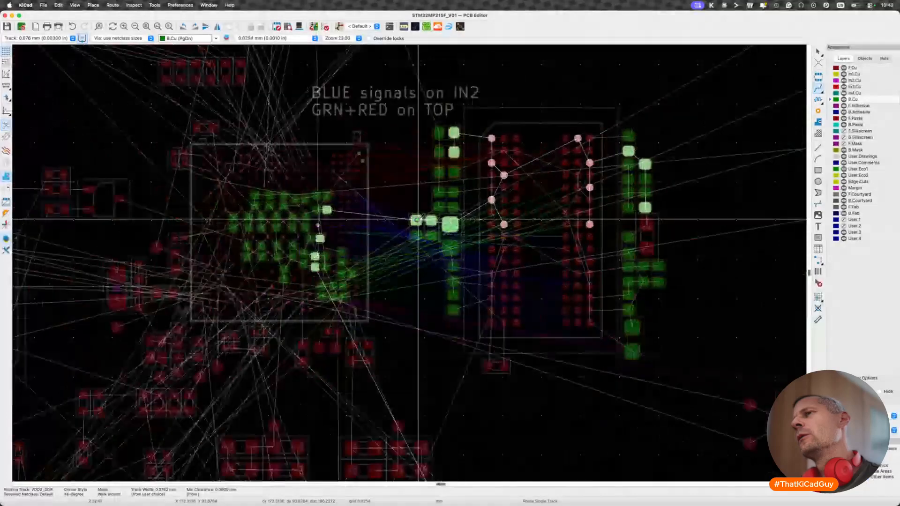
scroll(418, 219, "up", 7)
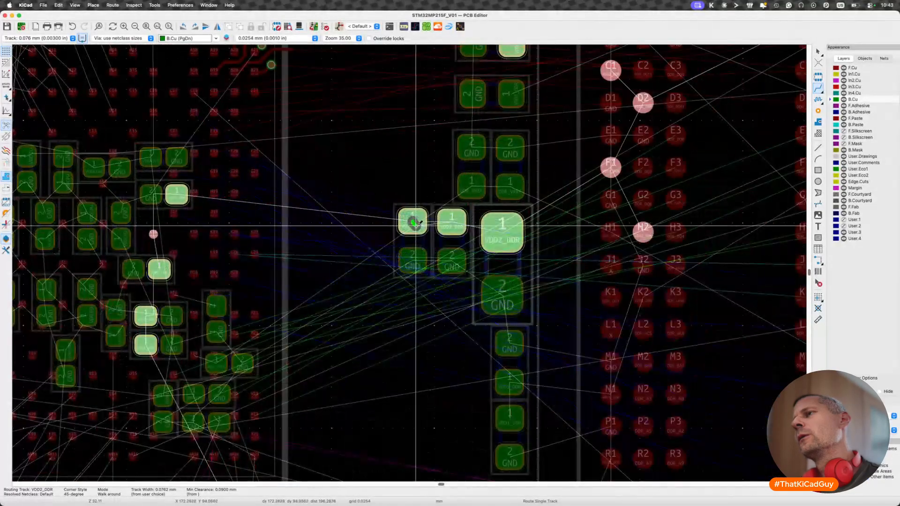
key("Escape")
key("Page_Up")
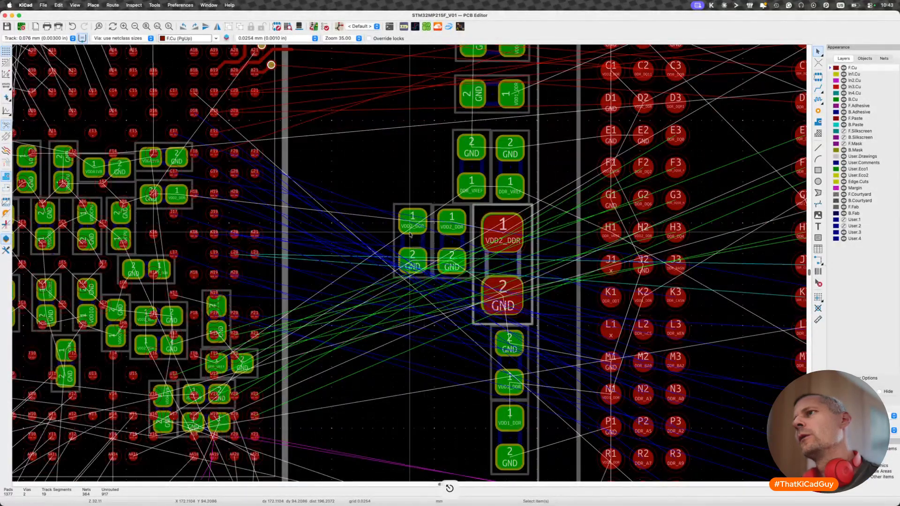
key("Escape")
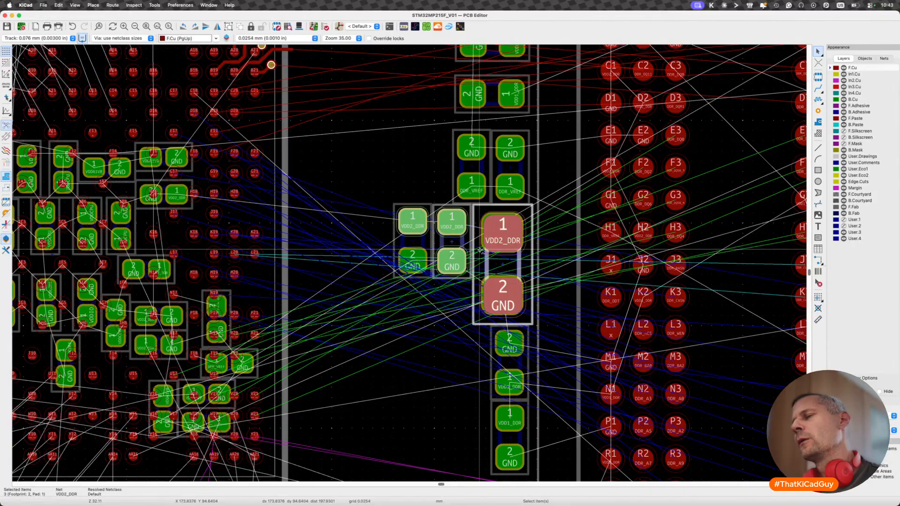
- Move C57 aside into the free area, and rotate the three back-side VDD2_DDR capacitors 90° clockwise into a column below the DDR_VREF pair
key("m")
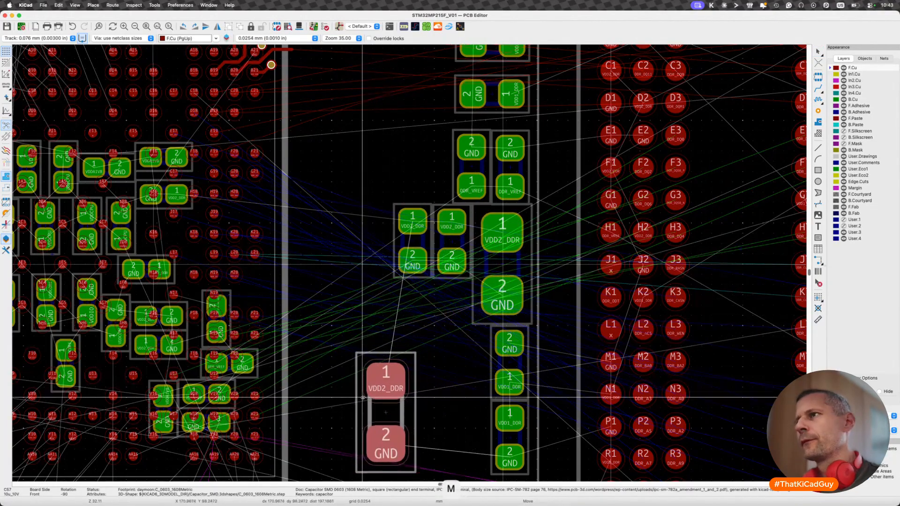
left_click(356, 409)
left_click_drag(378, 189, 539, 331)
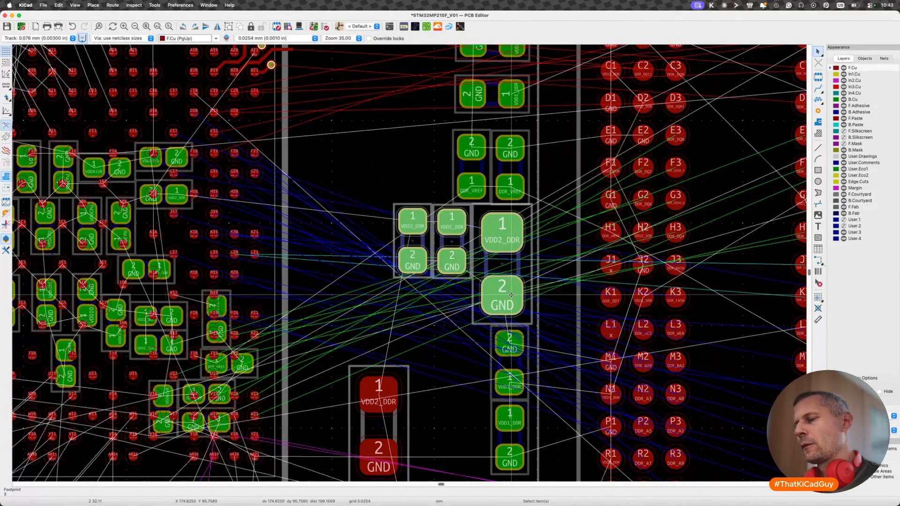
key("m")
key("shift+r")
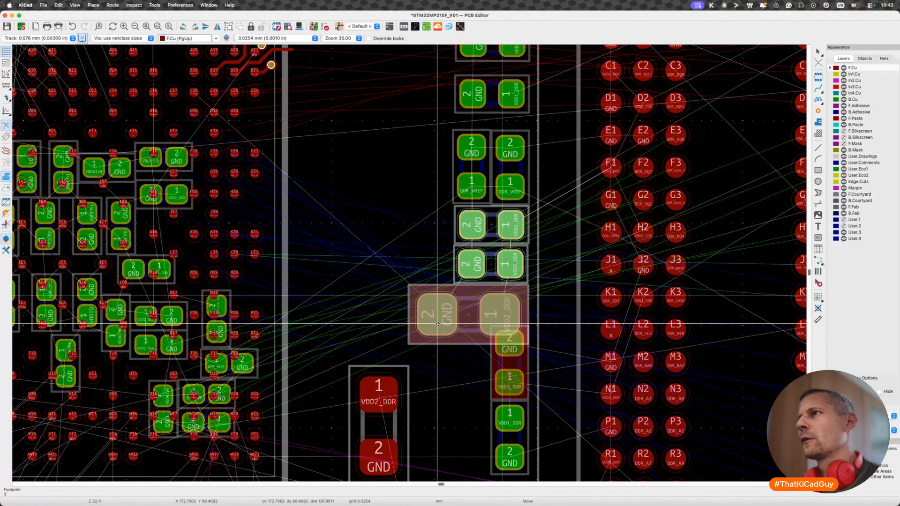
left_click(437, 323)
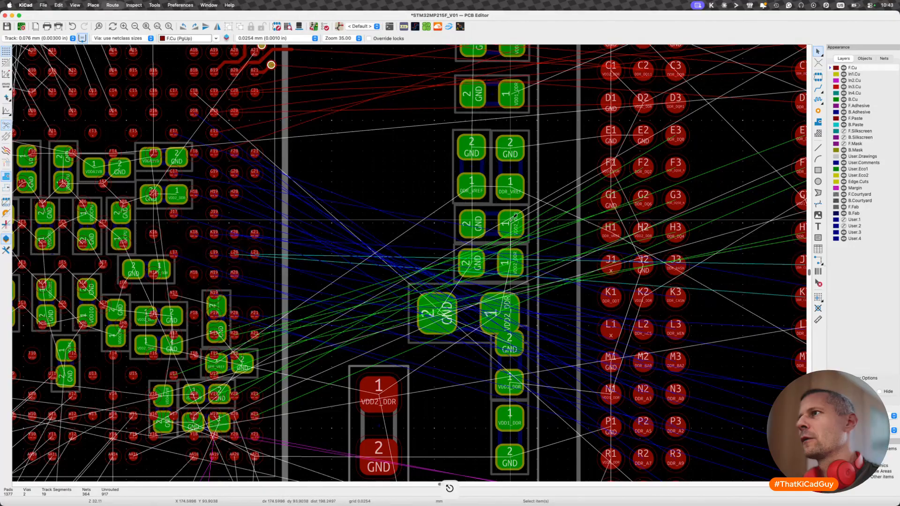
- Examine the VDD2_DDR and VDD1_DDR connections of the capacitor column by starting trial tracks at their pads, and cancel the routes
key("x")
scroll(514, 217, "down", 3)
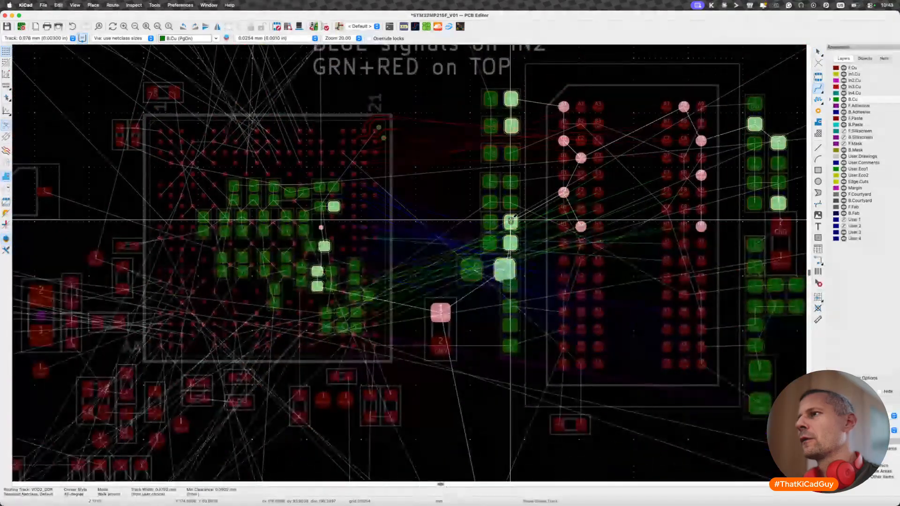
key("Escape")
scroll(496, 332, "up", 3)
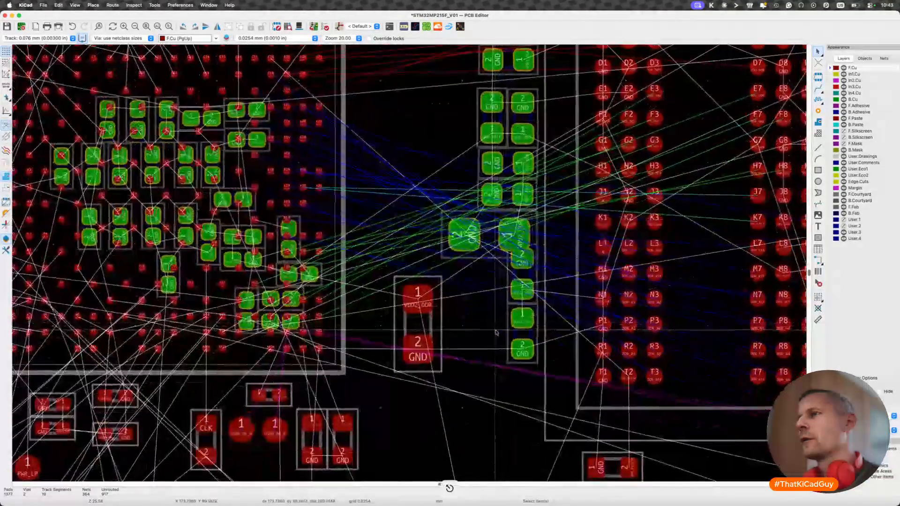
key("x")
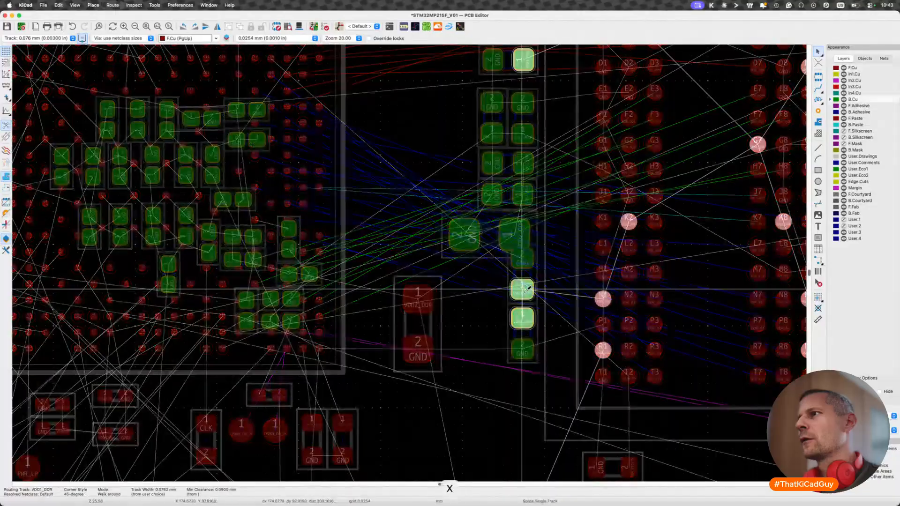
scroll(523, 291, "down", 2)
key("Escape")
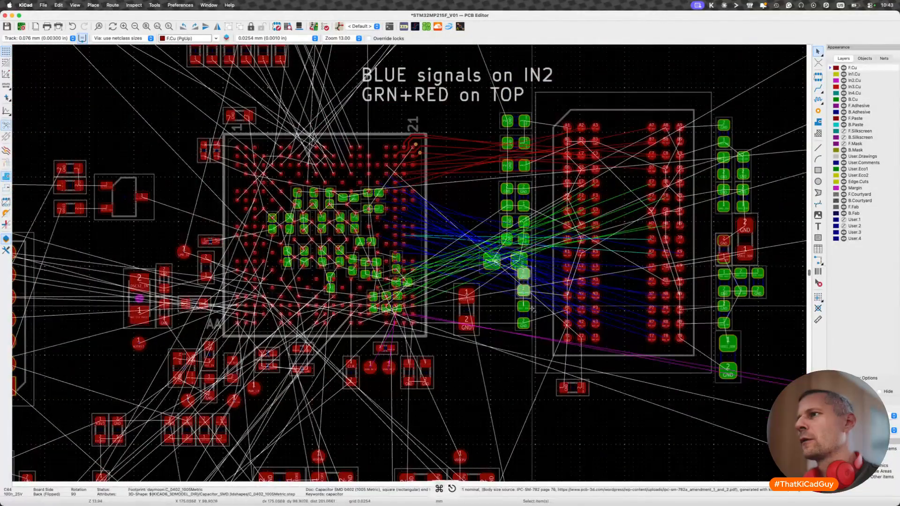
- Move C35 and C44 down clear of the large VDD2_DDR capacitor and rotate both horizontal with pad 1 toward the memory chip
key("m")
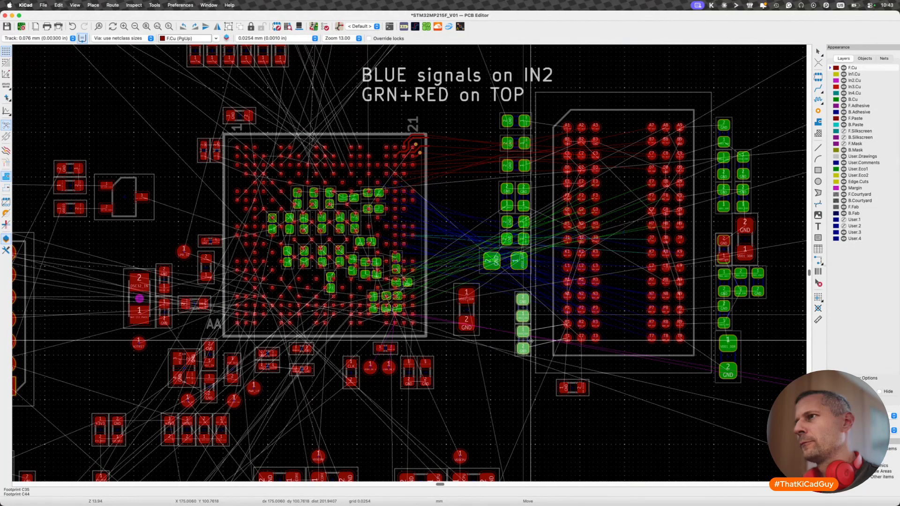
left_click(530, 339)
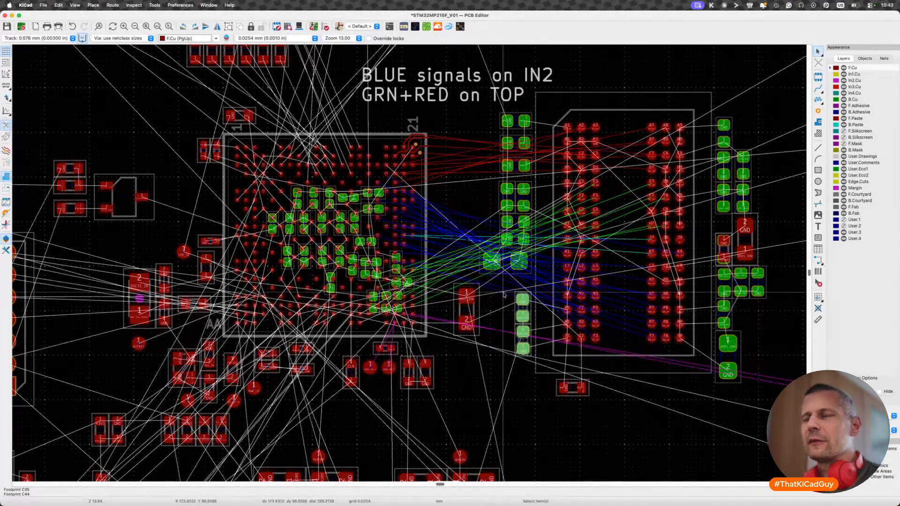
scroll(493, 331, "up", 2)
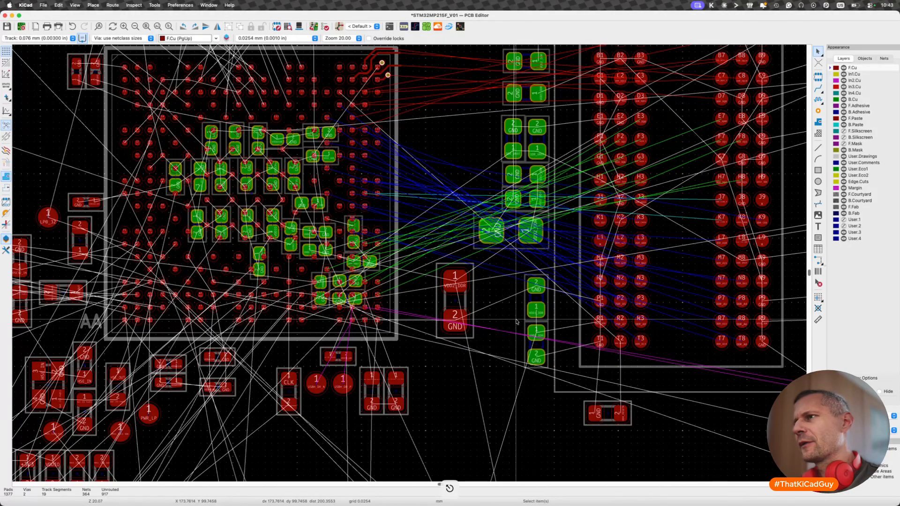
scroll(517, 322, "up", 2)
scroll(516, 323, "up", 3)
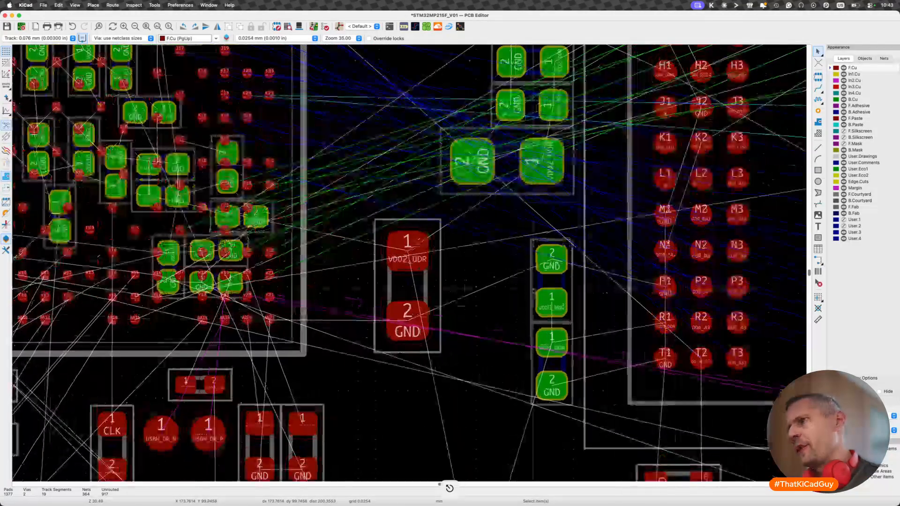
key("r")
left_click(524, 333)
key("r")
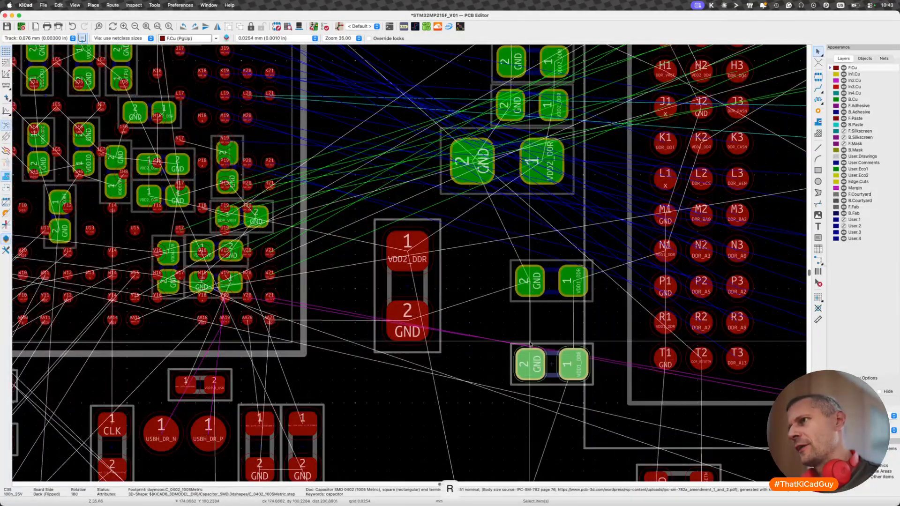
- Stack C35 directly below C44 and shift the pair down and left to make room beneath the large VDD2_DDR capacitor
key("m")
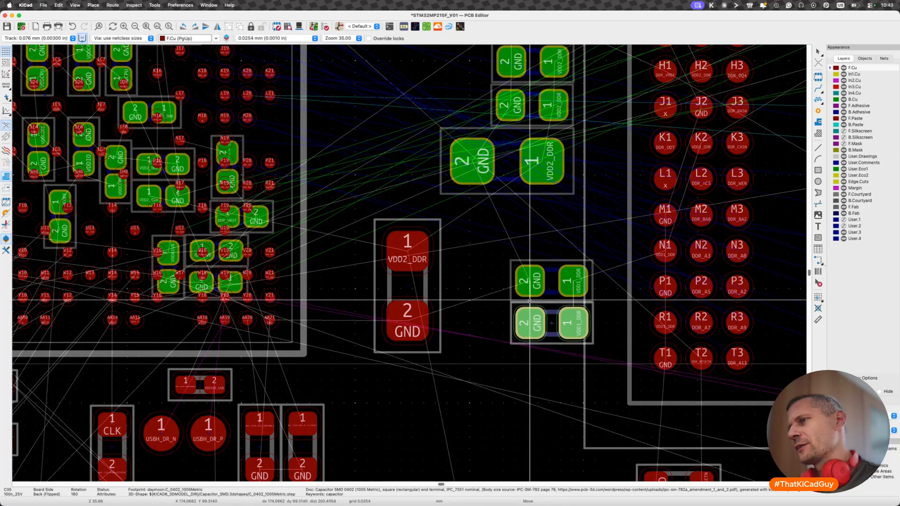
left_click(529, 301)
left_click(530, 294, "shift")
key("m")
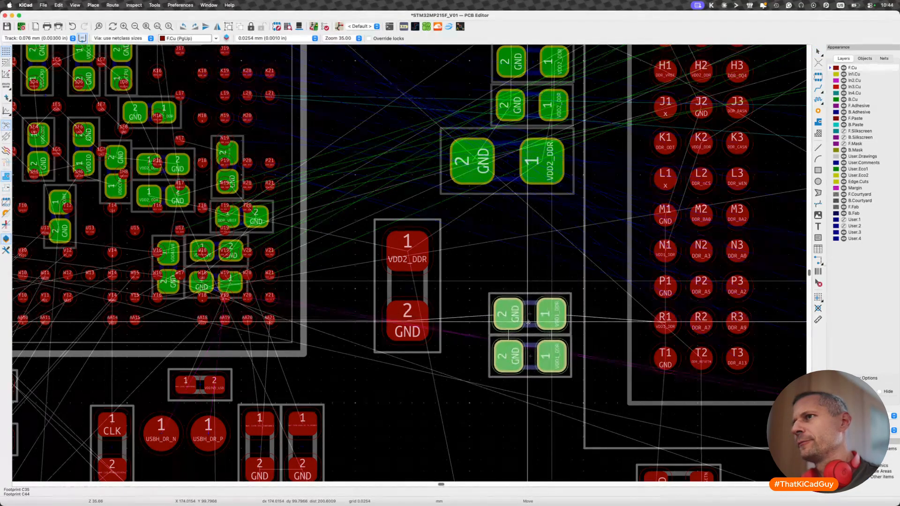
left_click(528, 322)
- Flip C57 to the back, rotate it horizontal with pad 1 toward the memory chip, and place it directly below the other large VDD2_DDR capacitor
left_click(435, 303)
key("f")
key("r")
key("r")
key("r")
key("r")
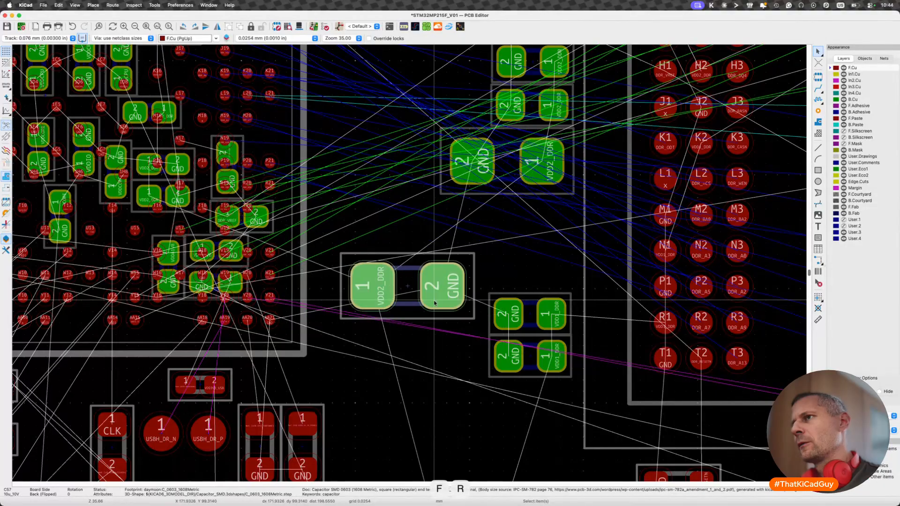
key("r")
key("m")
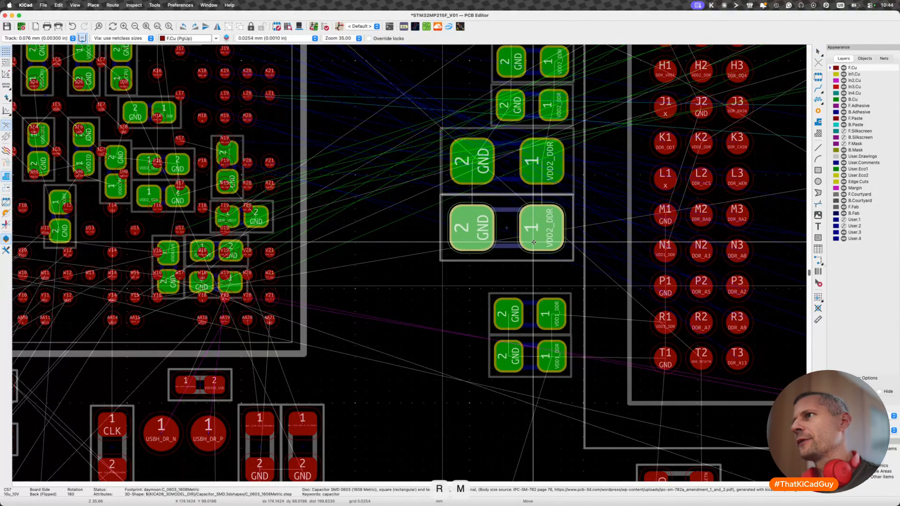
left_click(533, 243)
- Move the C35 and C44 pair up directly below C57, aligned with its edge facing the memory chip, and save the board
left_click_drag(473, 281, 581, 398)
key("m")
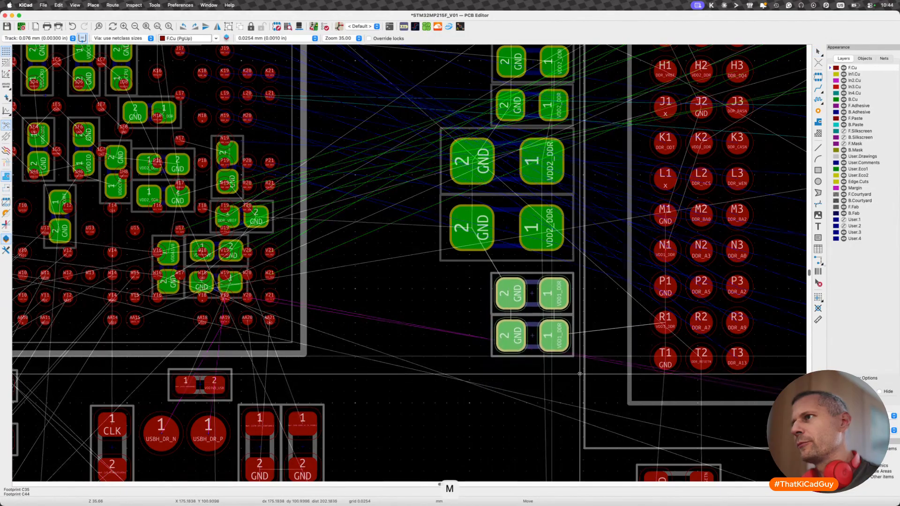
left_click(580, 364)
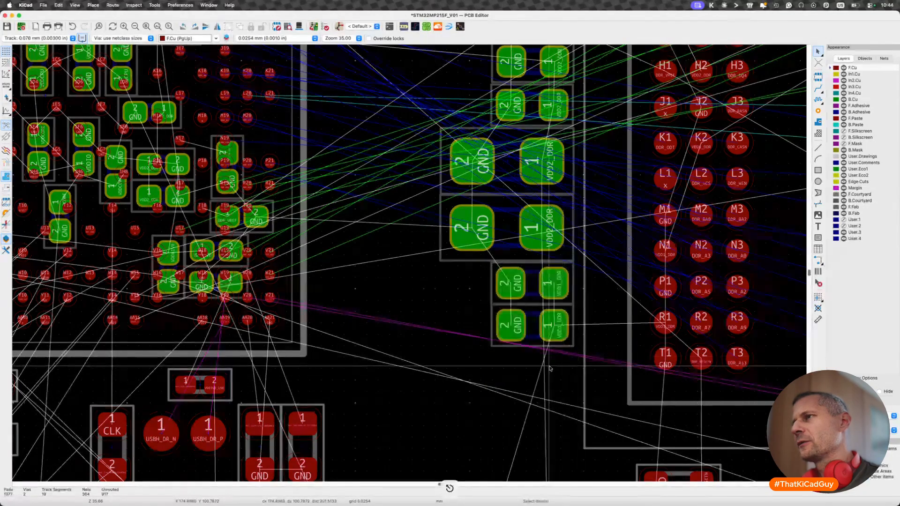
scroll(549, 368, "down", 5)
key("super+s")
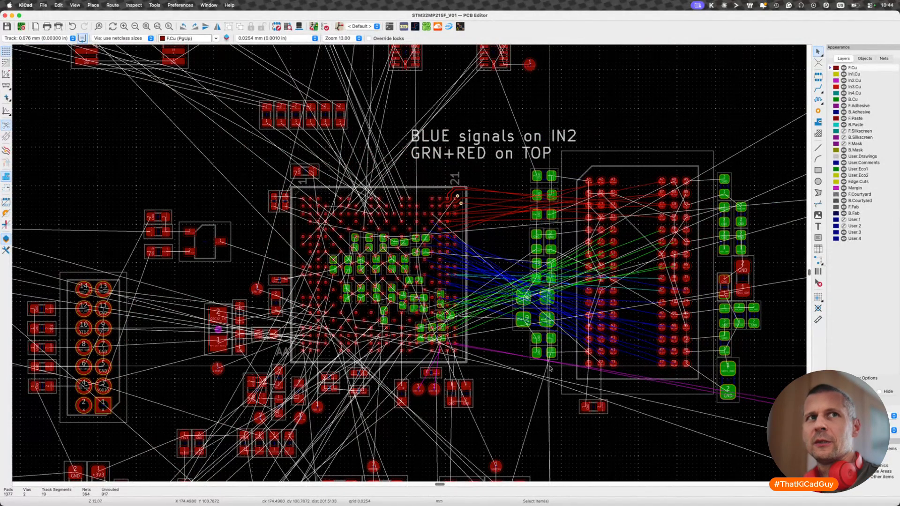
key("super+s")
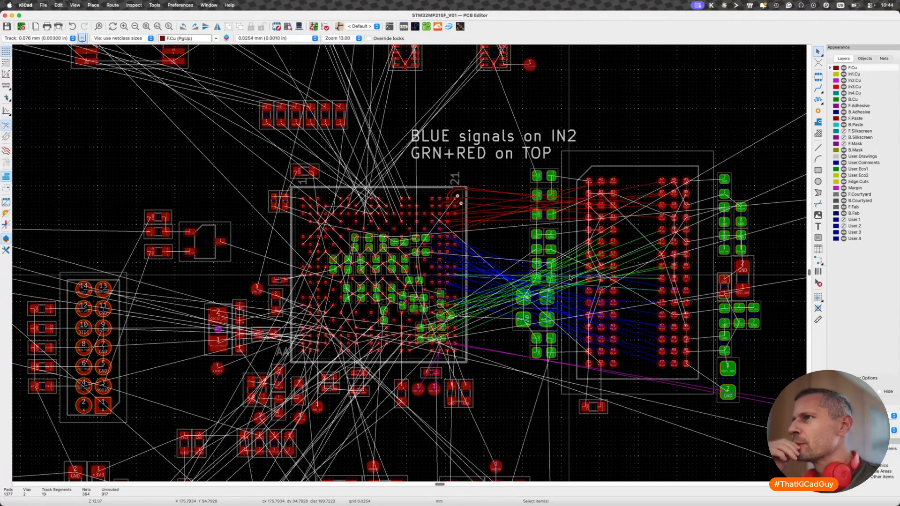
key("super+s")
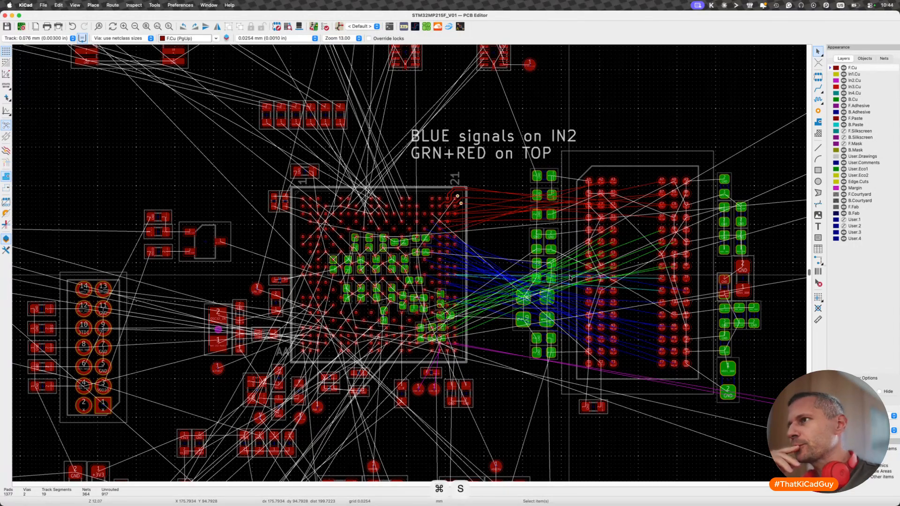
- Check the overall capacitor placement by switching the active layer between front and back copper, and save the board
key("f")
key("f")
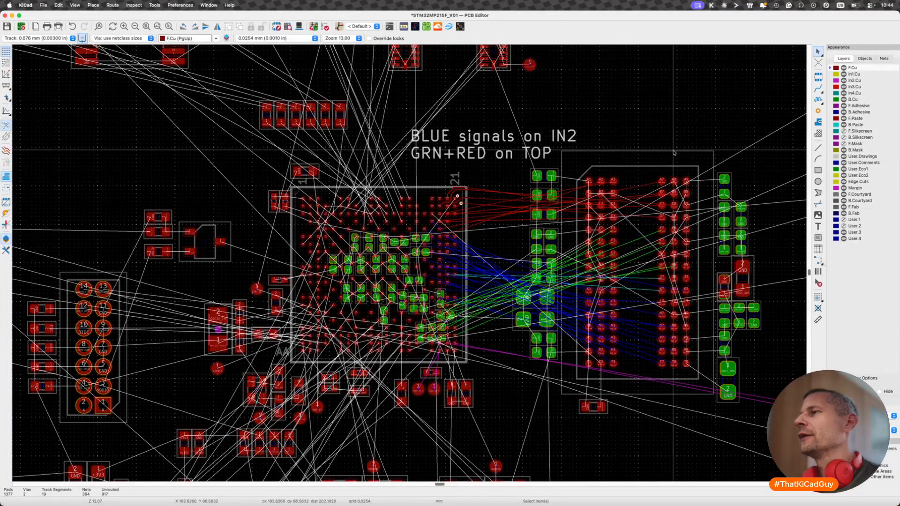
scroll(673, 153, "down", 3)
scroll(674, 152, "right", 4)
scroll(674, 153, "up", 1)
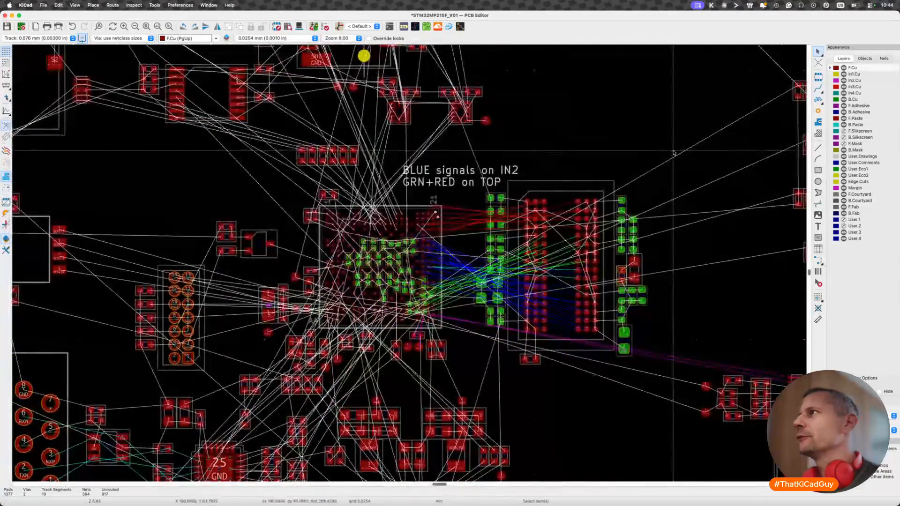
key("v")
key("v")
key("v")
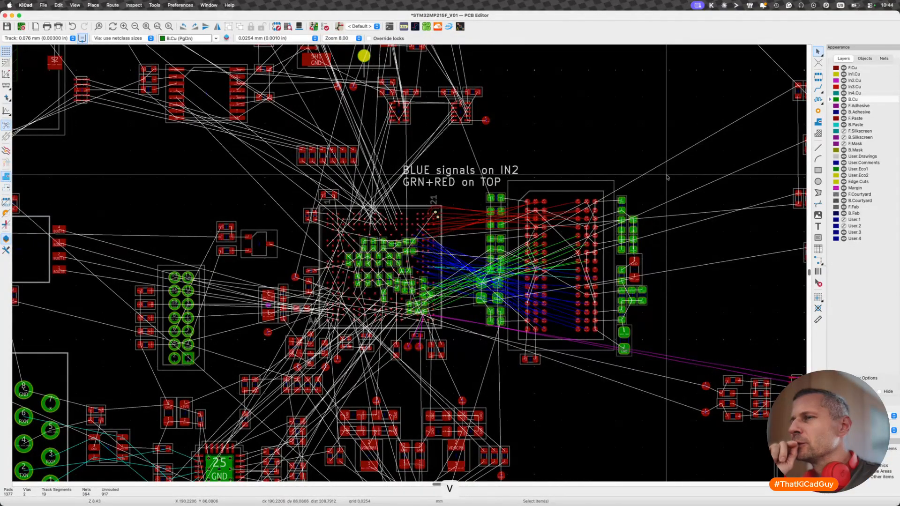
key("v")
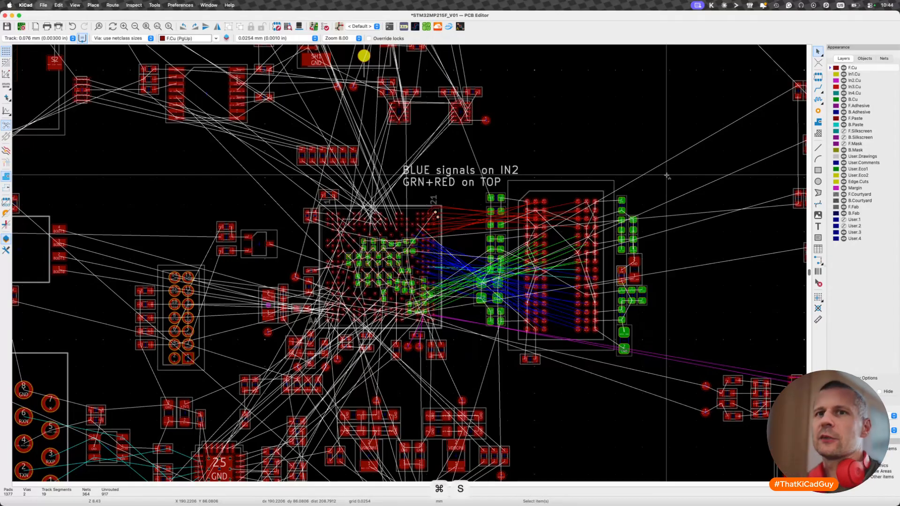
key("super+s")
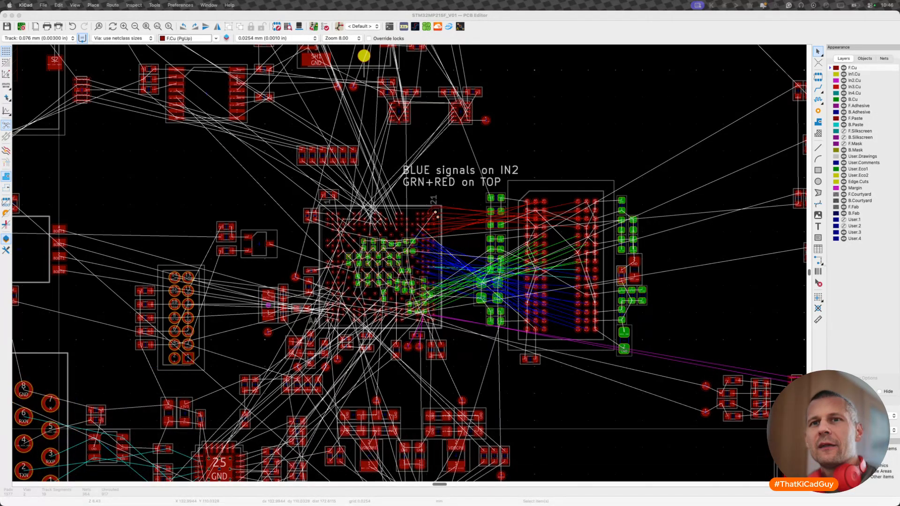
- Route the DDR_DQ8 track on F.Cu from processor pad B21 outward to just beyond the chip's edge
left_click(557, 196)
middle_click_drag(424, 198, 402, 232)
scroll(402, 233, "up", 6)
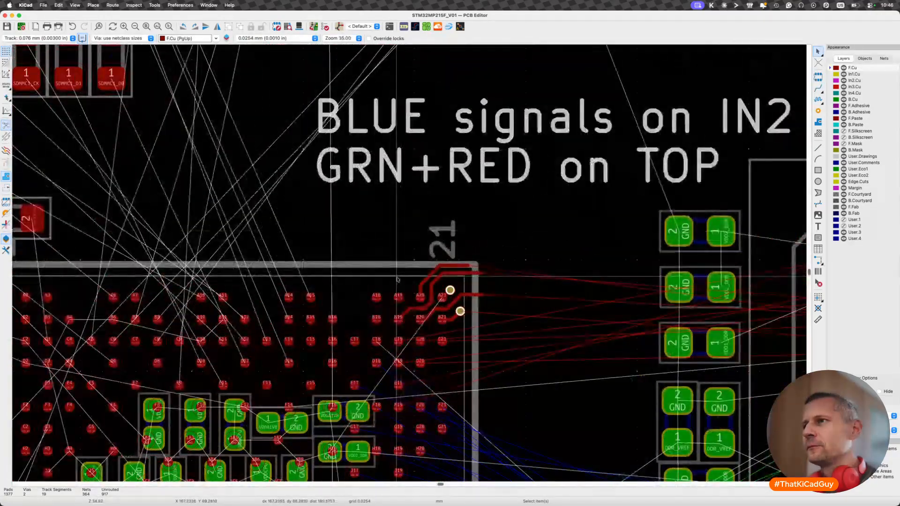
scroll(459, 294, "up", 2)
left_click(467, 318)
key("x")
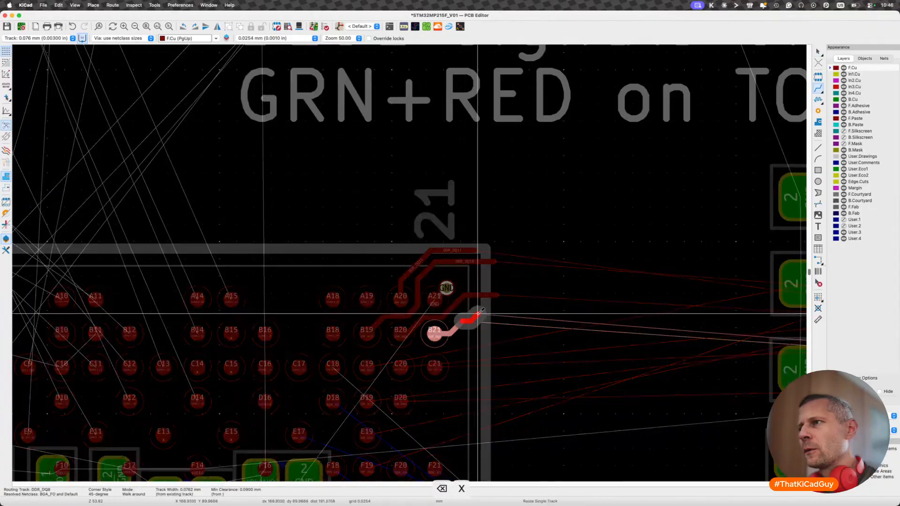
left_click(494, 316)
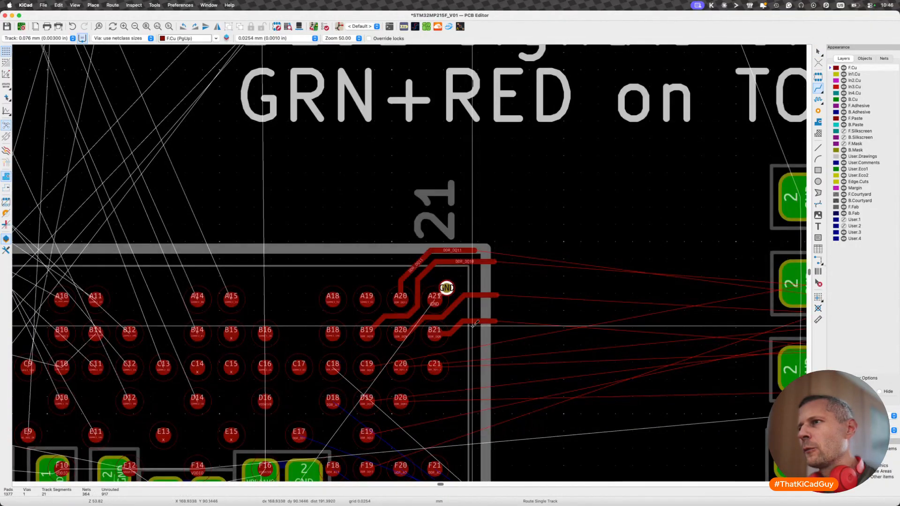
- Route the DDR_DQ15 track from processor pad C19 between the B and C rows to just beyond the edge, directly below DDR_DQ8
middle_click_drag(461, 326, 468, 289)
left_click(373, 331)
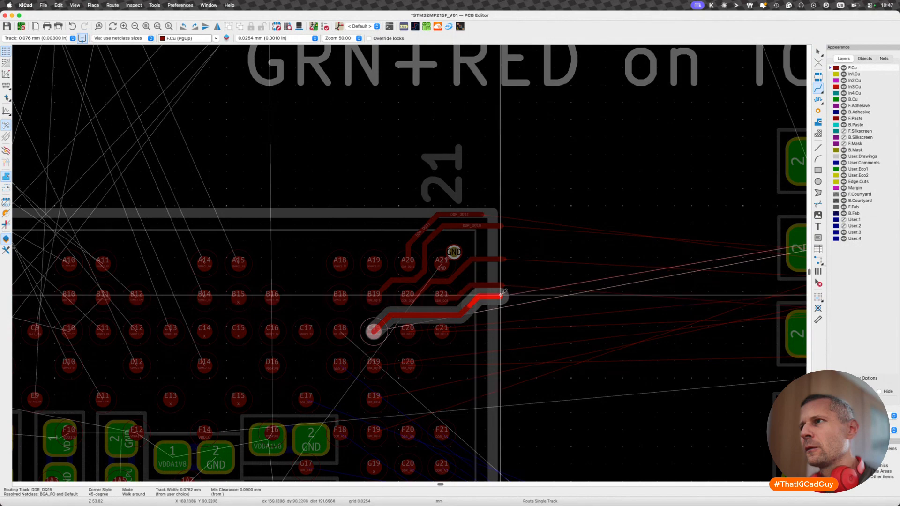
left_click(502, 293)
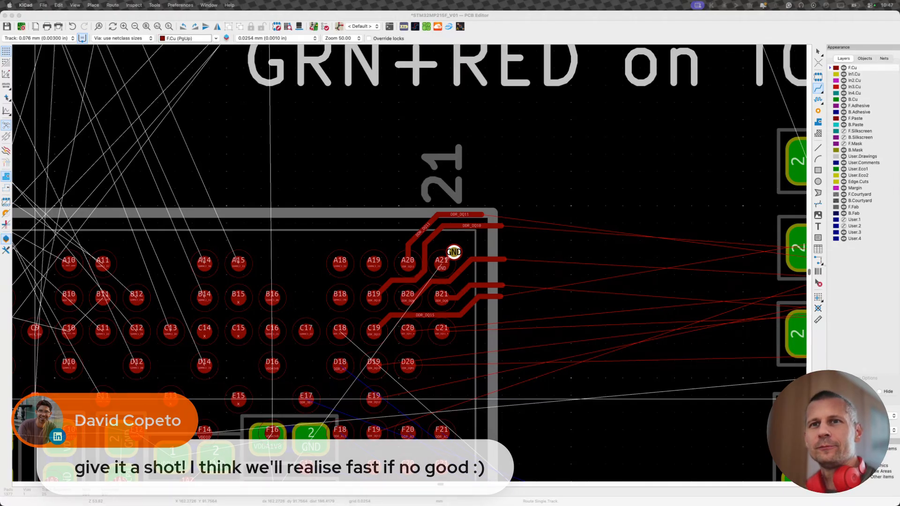
- Route the DDR_DQS1_P track from processor pad C21 out to the chip's edge, directly below the DDR_DQ15 track
scroll(493, 334, "down", 3)
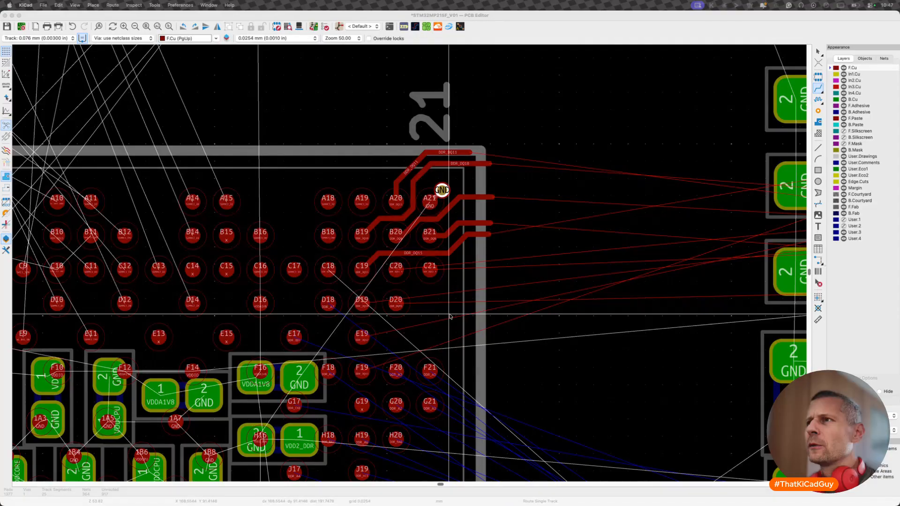
left_click(430, 269)
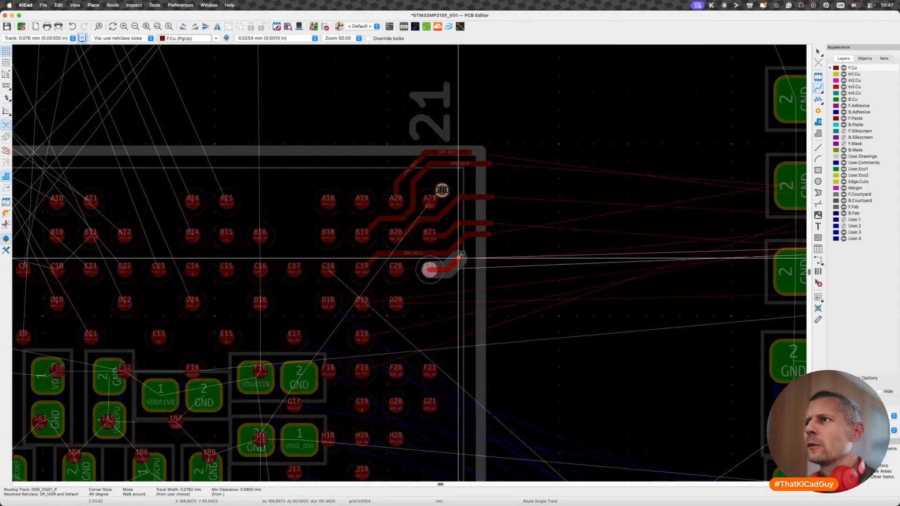
key("Escape")
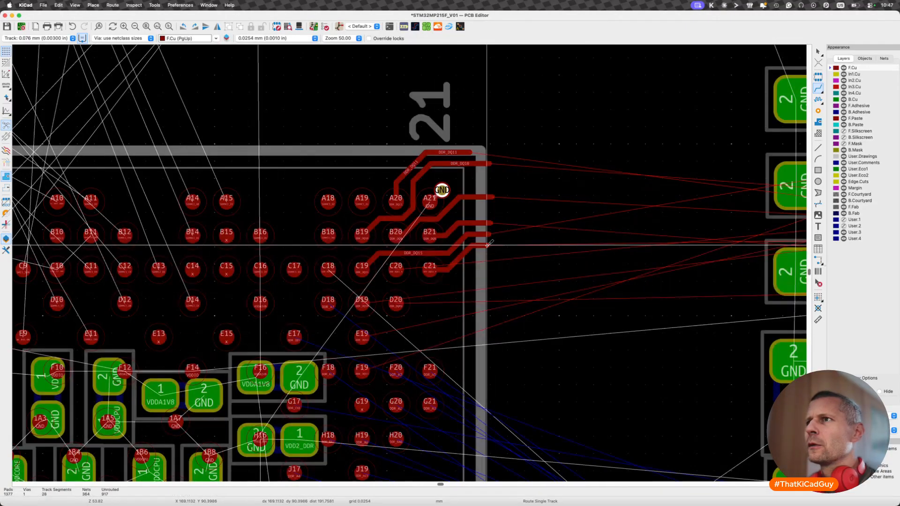
- Route DDR_DQS1_N from pad C20 around the underside of C21 to the chip's edge, and shift its first diagonal away from C20
left_click(395, 270)
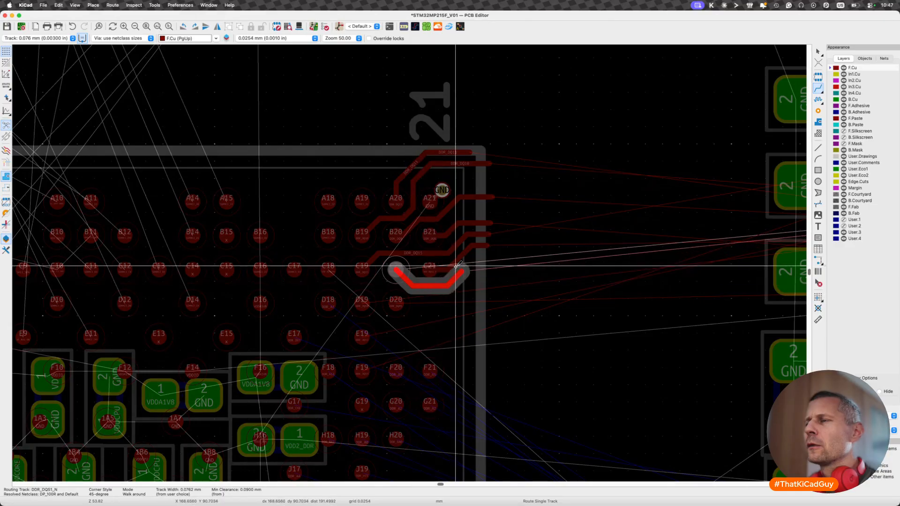
left_click(486, 251)
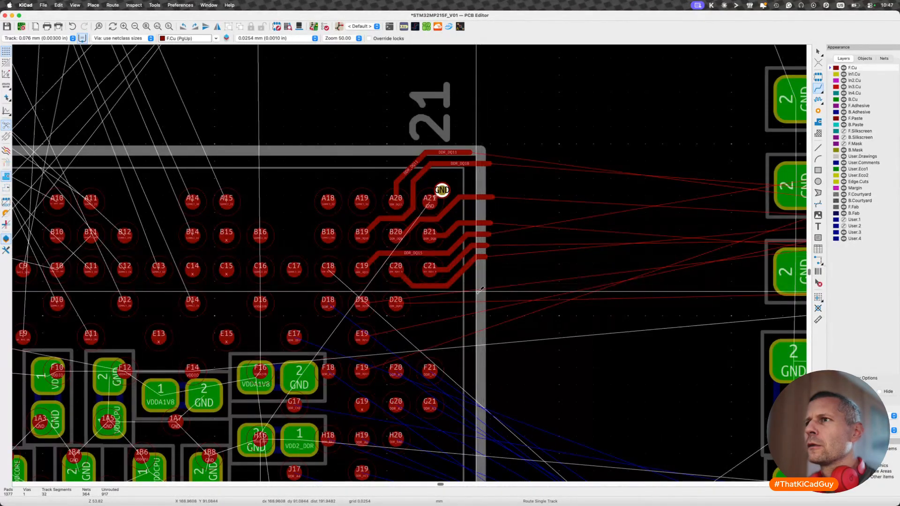
scroll(430, 271, "up", 4)
key("d")
key("Escape")
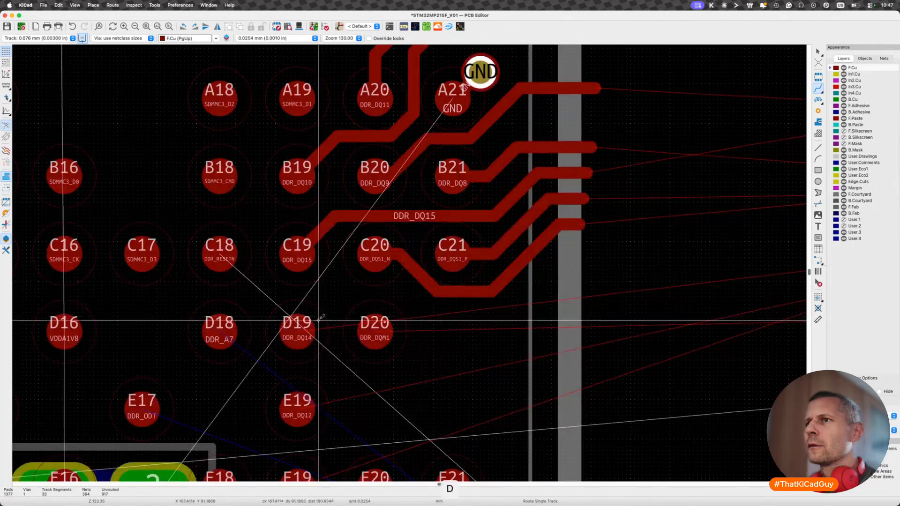
- Route the DDR_DQ14 track from pad D19 over D20 and out to the chip's edge, directly below DDR_DQS1_N
left_click(297, 329)
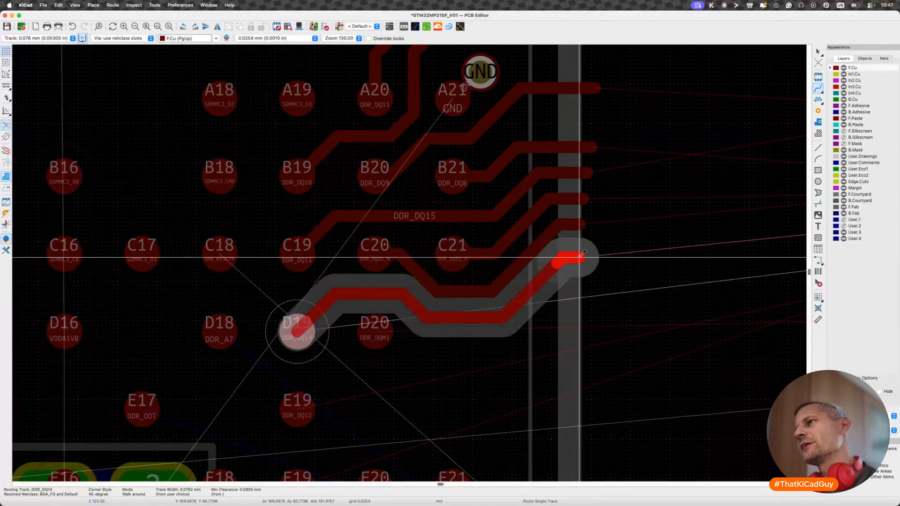
left_click(580, 256)
key("Escape")
scroll(577, 266, "down", 4)
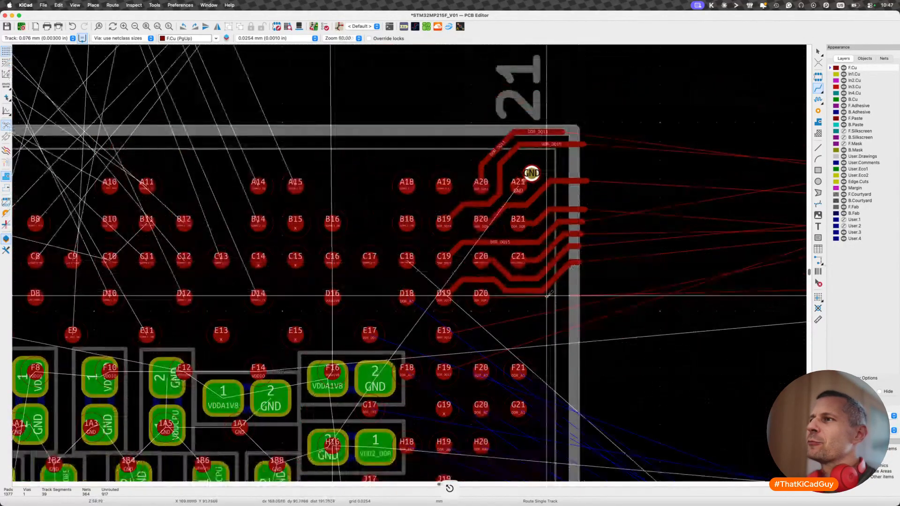
middle_click_drag(512, 315, 492, 309)
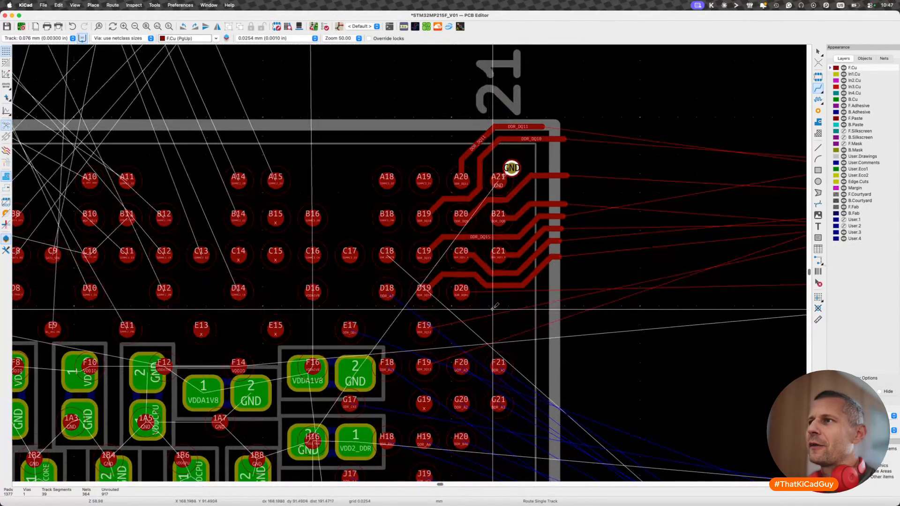
scroll(494, 307, "right", 3)
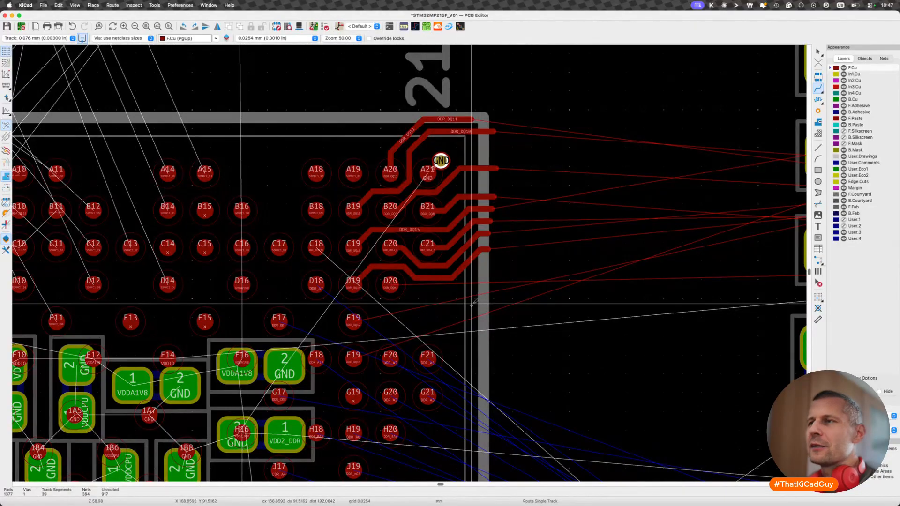
scroll(389, 291, "down", 3)
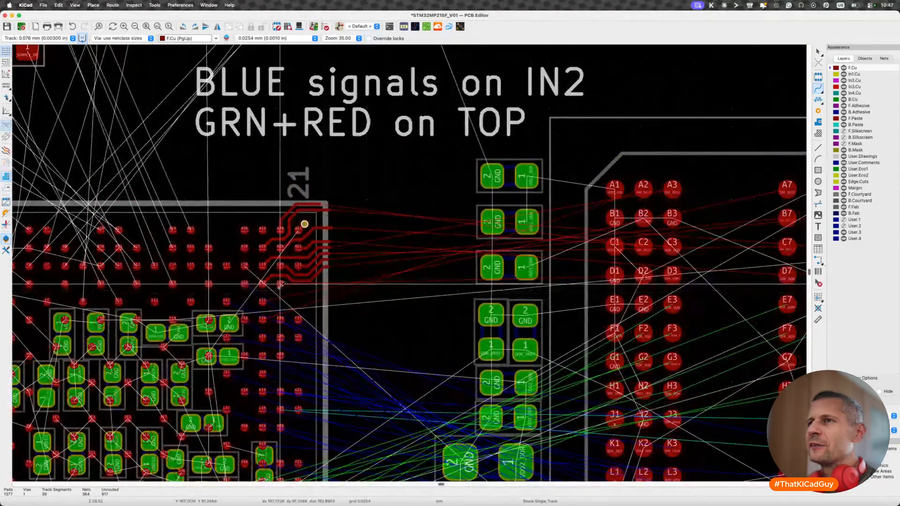
scroll(281, 284, "up", 3)
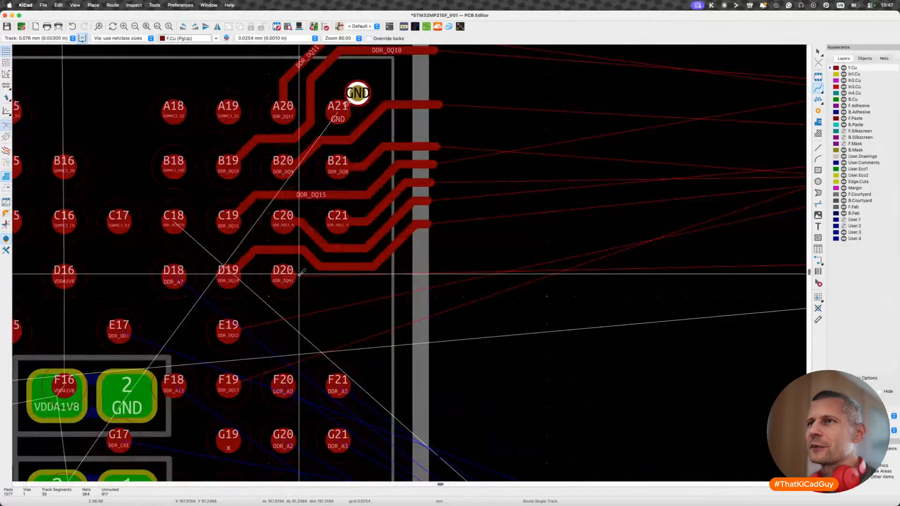
left_click(286, 278)
key("Escape")
scroll(285, 278, "down", 5)
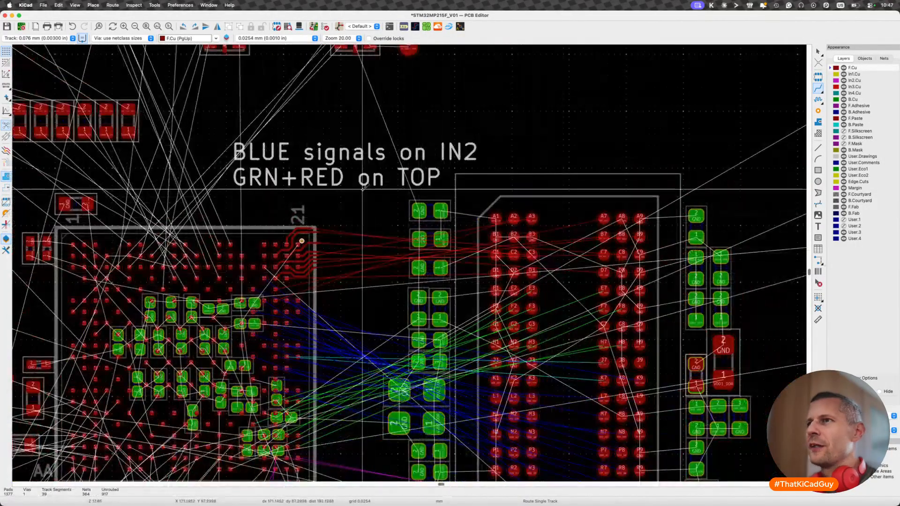
- Compare the processor's DDR fanout with the memory chip's upper and middle pad rows to judge their vertical alignment
left_click_drag(250, 204, 724, 288)
scroll(724, 288, "down", 3)
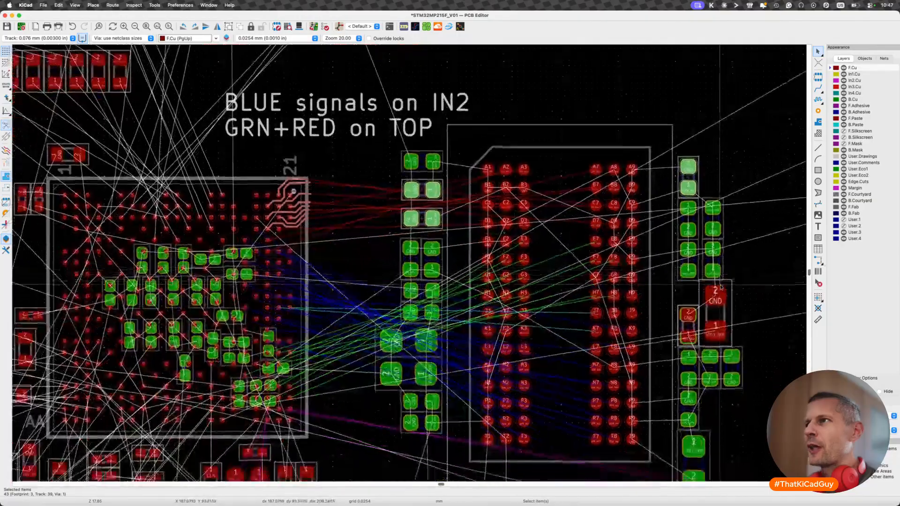
left_click_drag(457, 143, 665, 245)
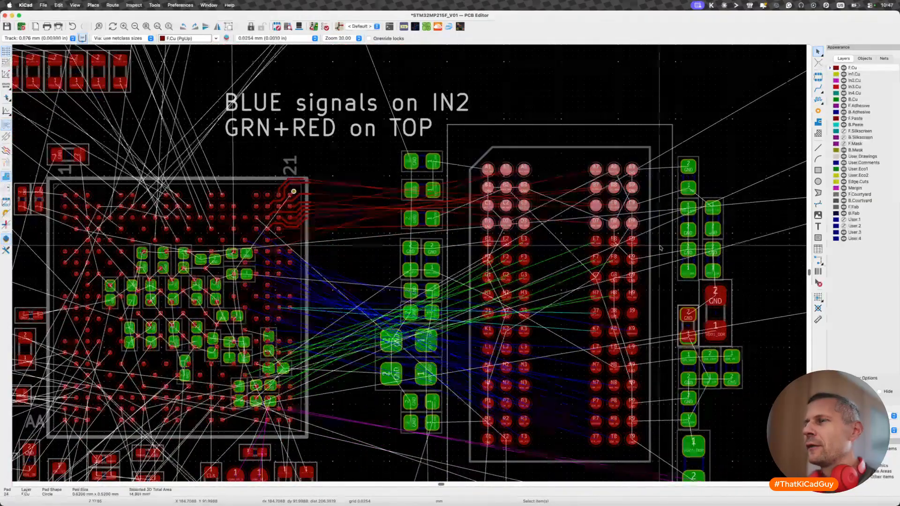
left_click_drag(458, 236, 709, 319)
scroll(697, 314, "down", 4)
scroll(698, 315, "down", 2)
scroll(698, 316, "right", 2)
key("Escape")
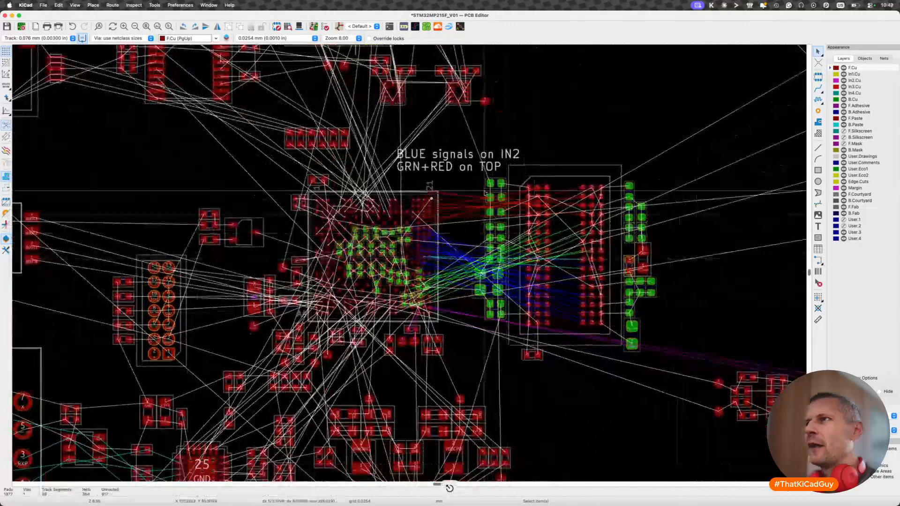
- Move the memory chip together with all its surrounding components about 3.3 mm down and about 0.5 mm toward the processor
left_click_drag(474, 148, 692, 343)
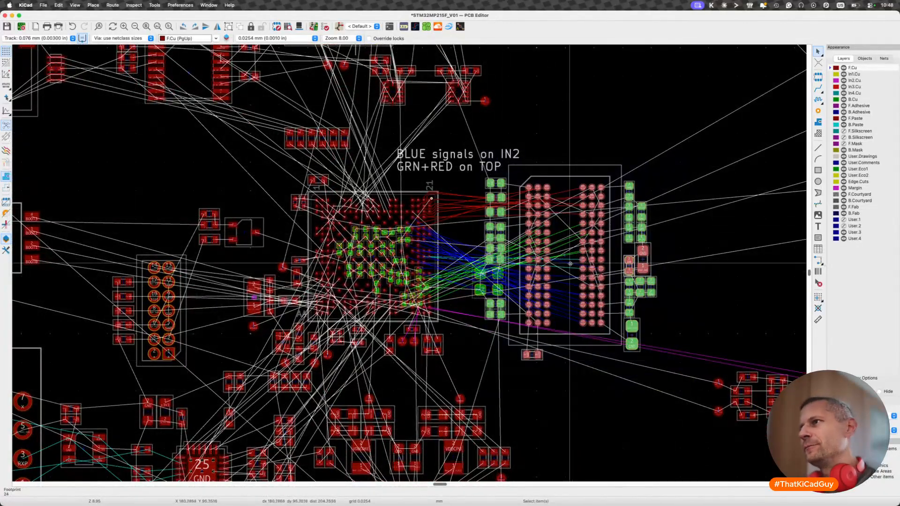
key("m")
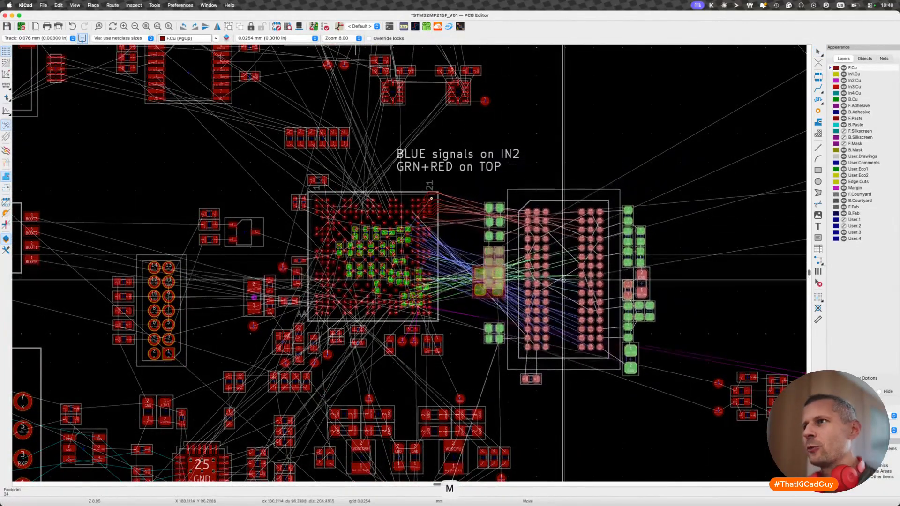
key("Escape")
left_click_drag(510, 177, 677, 326)
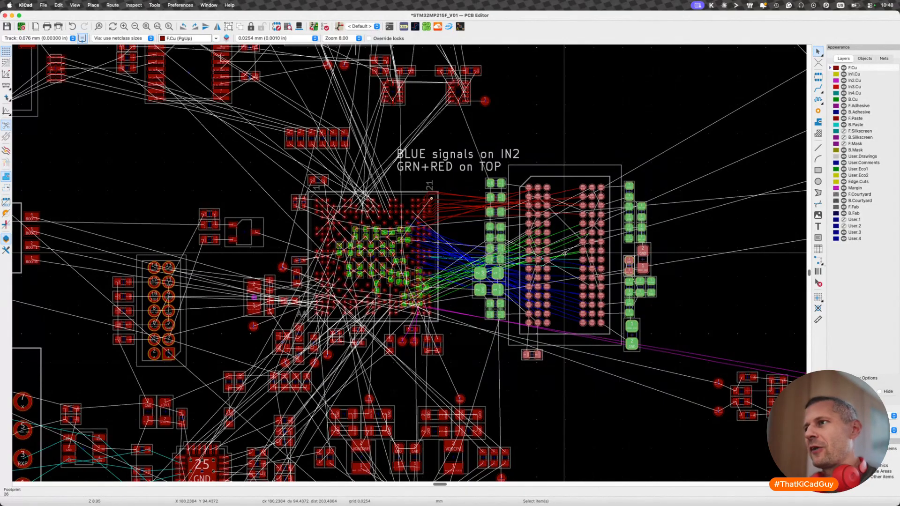
key("m")
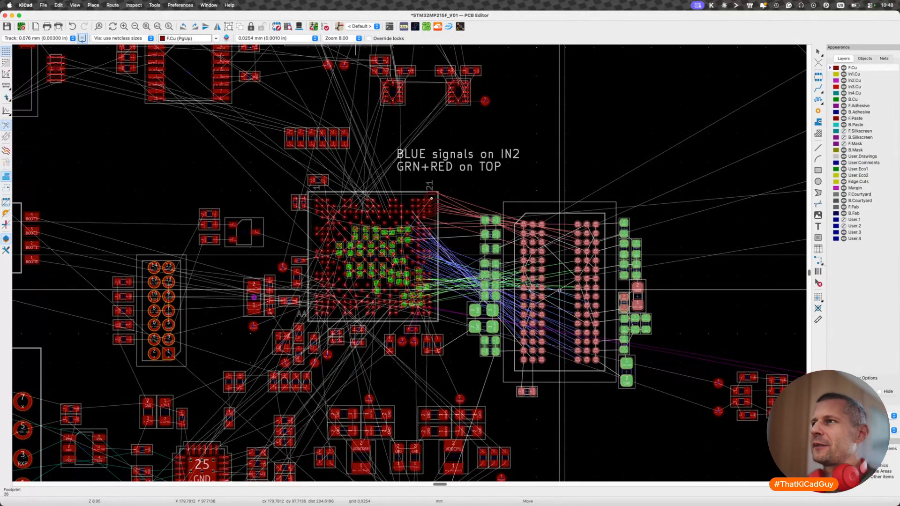
left_click(559, 290)
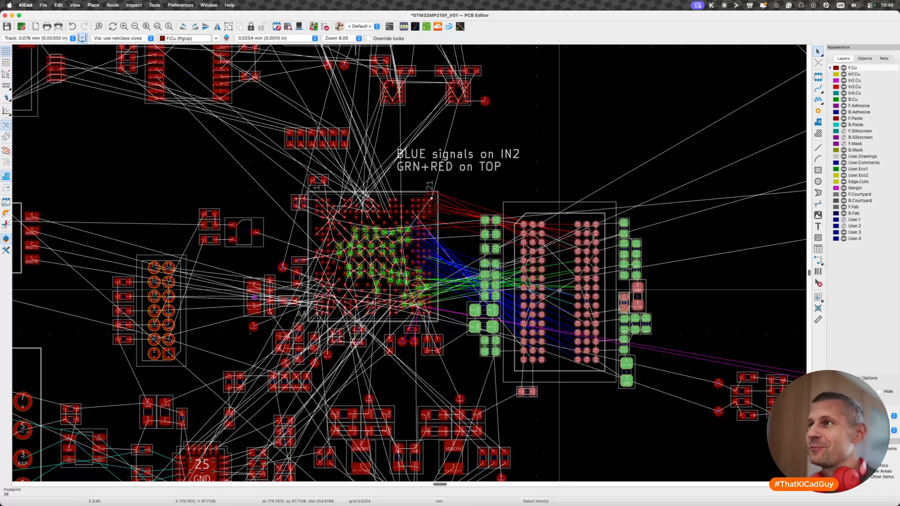
key("Escape")
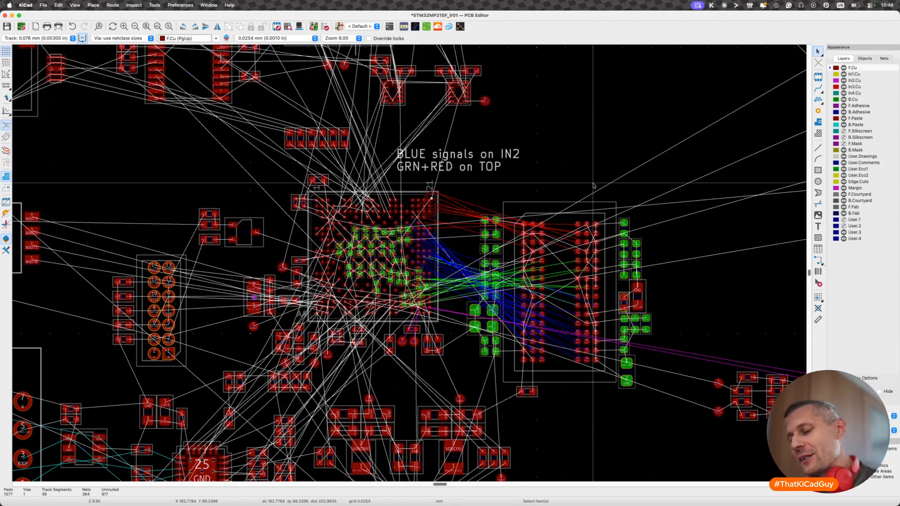
- Switch to the DDR schematic, review the ST layer recommendations, length-equalisation limits and address/command signals, and return to the board to inspect the DDR connections
key("super+shift+grave")
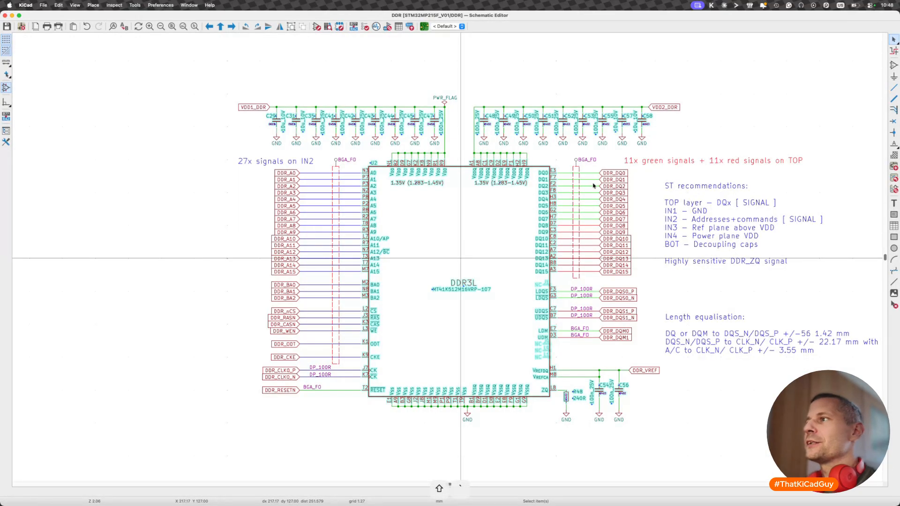
scroll(608, 285, "right", 5)
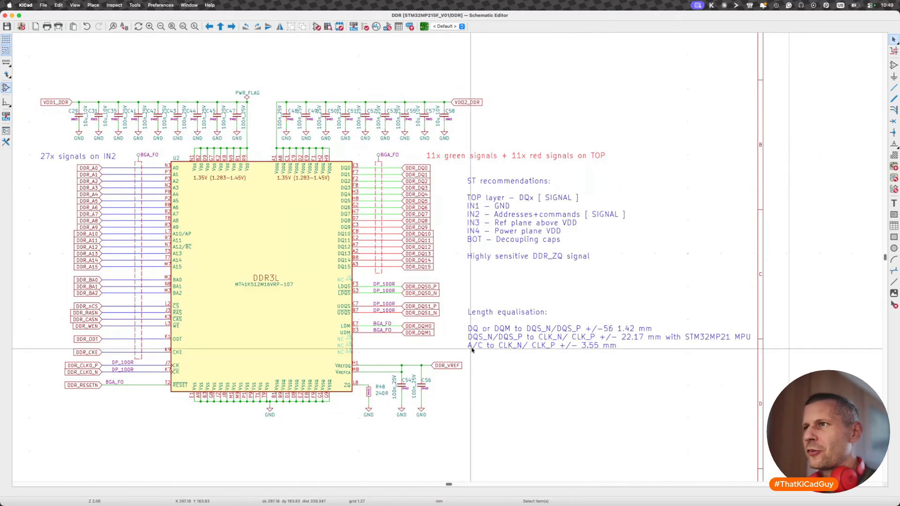
left_click_drag(47, 159, 122, 409)
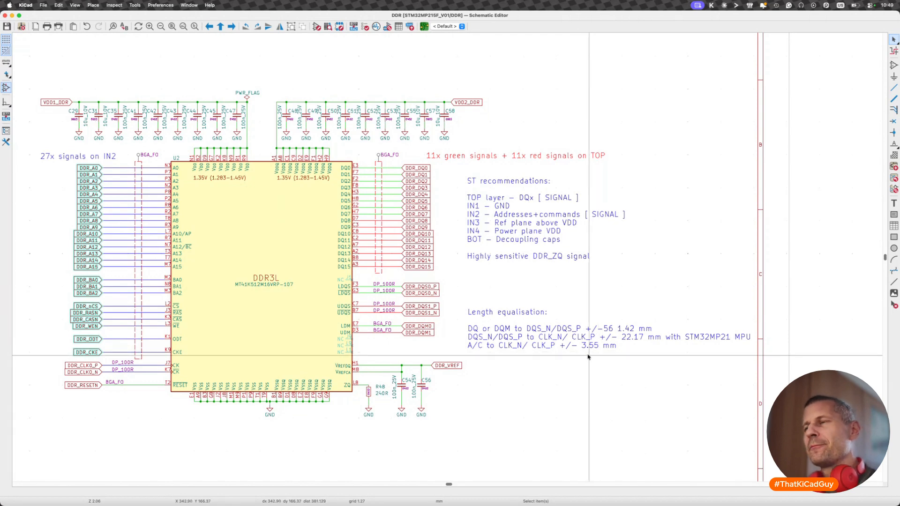
key("cmd+Tab")
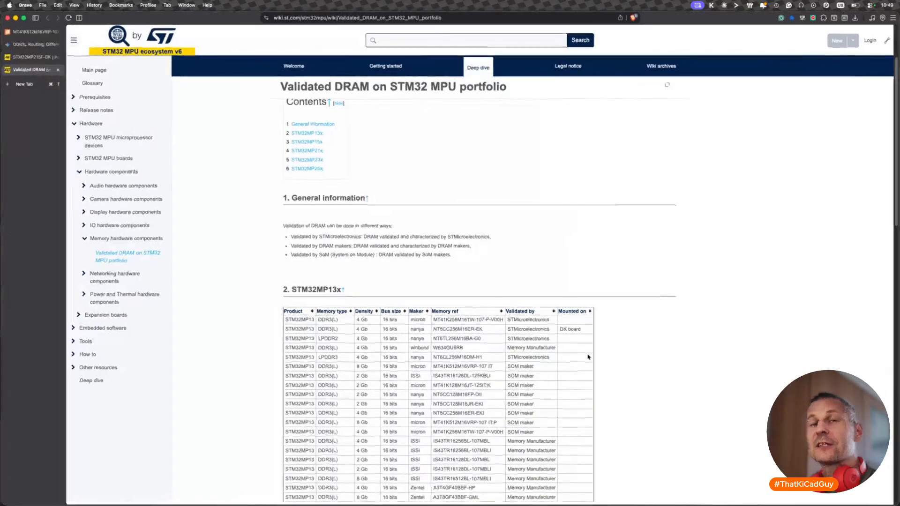
key("cmd+Tab")
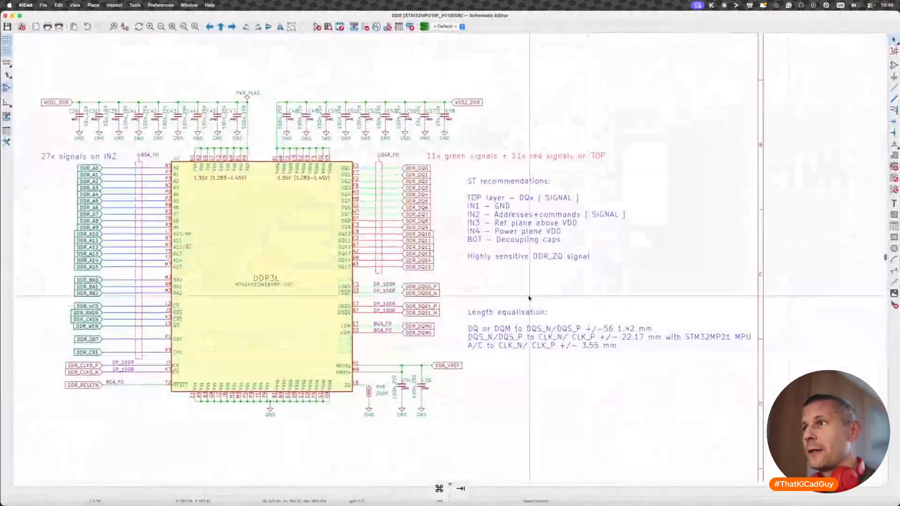
key("super+grave")
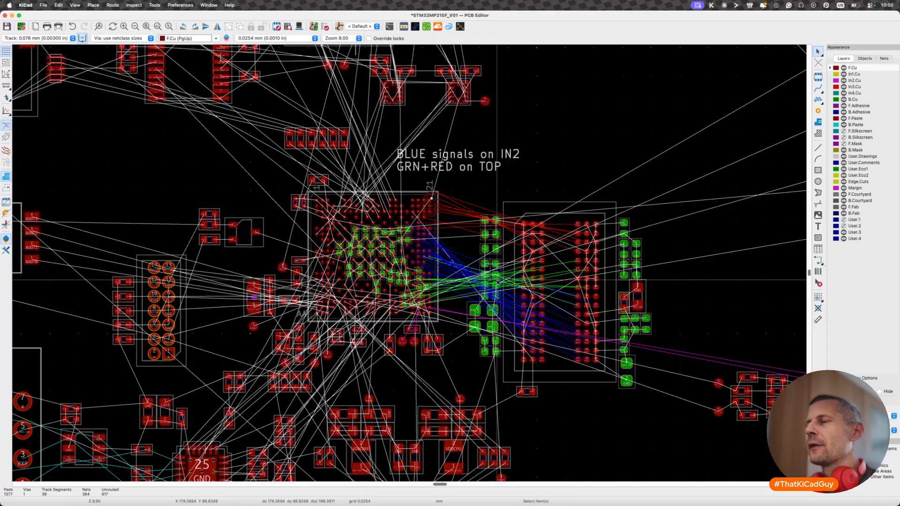
scroll(527, 382, "up", 4)
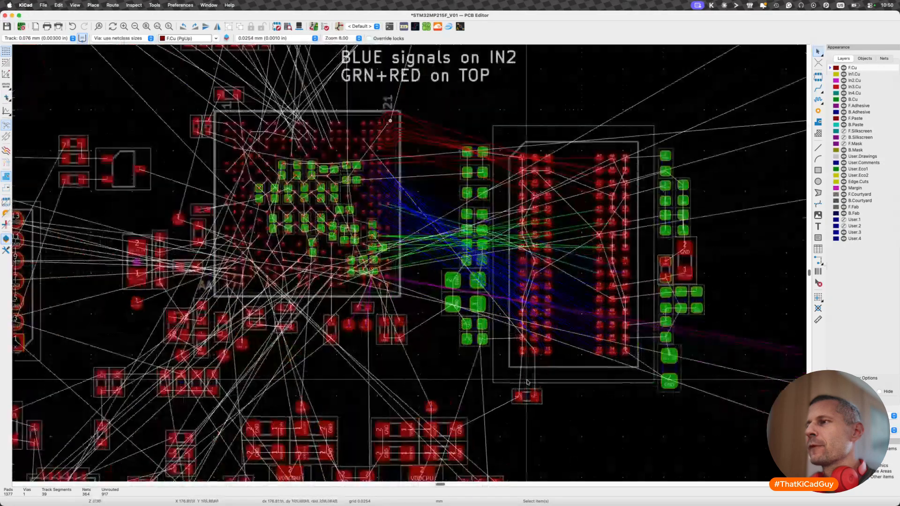
scroll(482, 423, "down", 2)
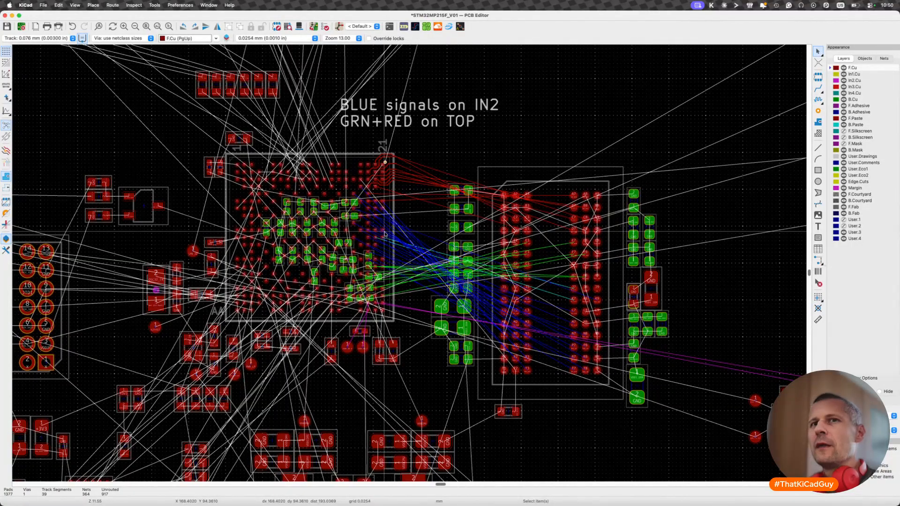
- Review the length-equalisation limits in the DDR schematic and select the DQS strobe pins to locate their pads on the board
scroll(384, 221, "up", 2)
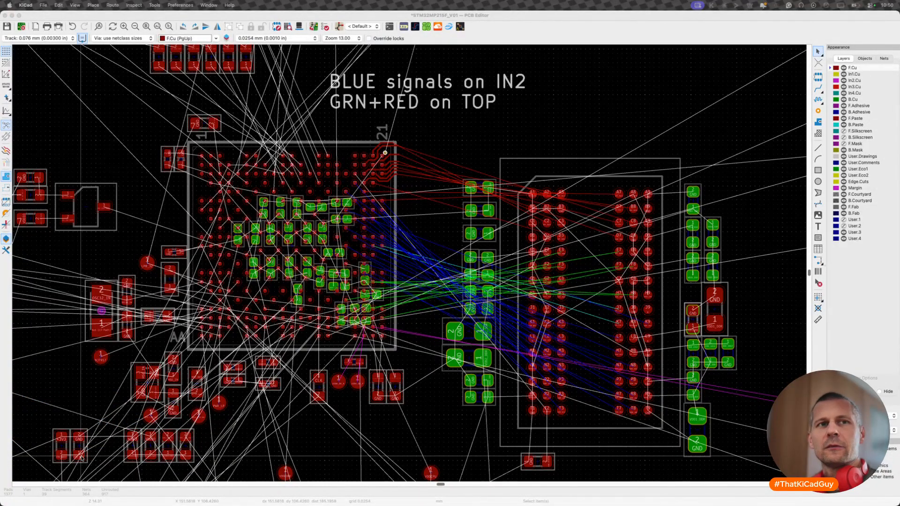
left_click(312, 469)
key("shift+super+grave")
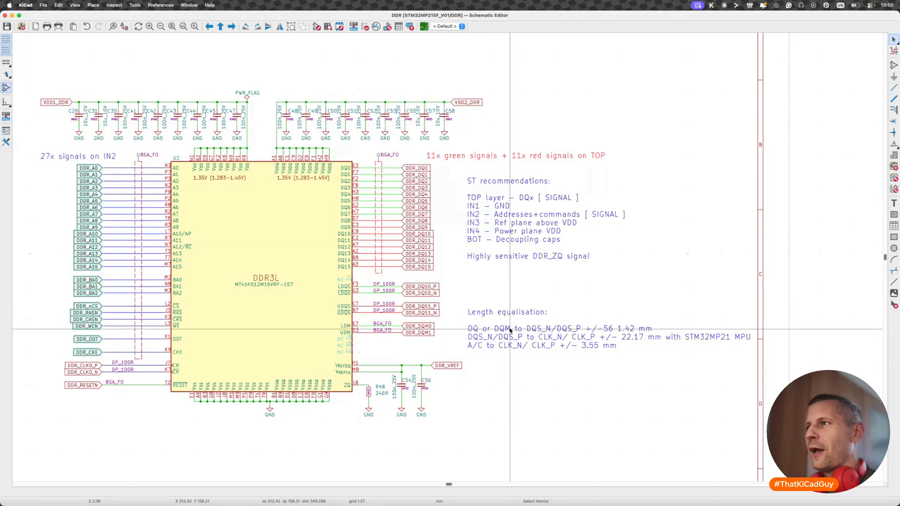
left_click_drag(324, 279, 447, 322)
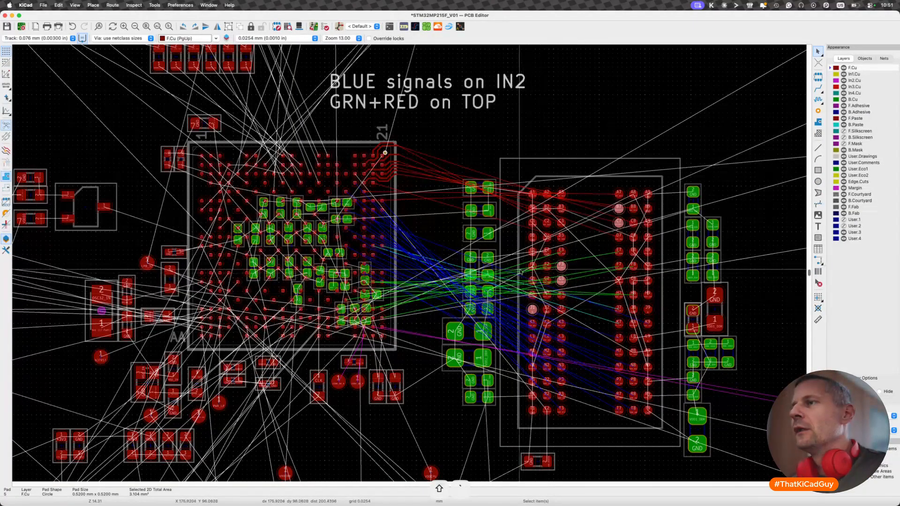
- Route a trial DDR_A5 track on the top layer from the processor pad to memory pad P2
scroll(389, 203, "up", 3)
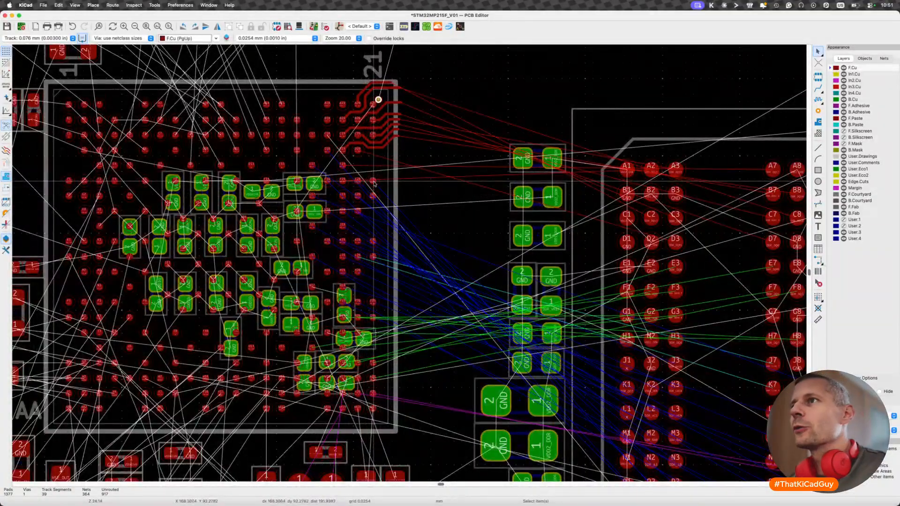
key("x")
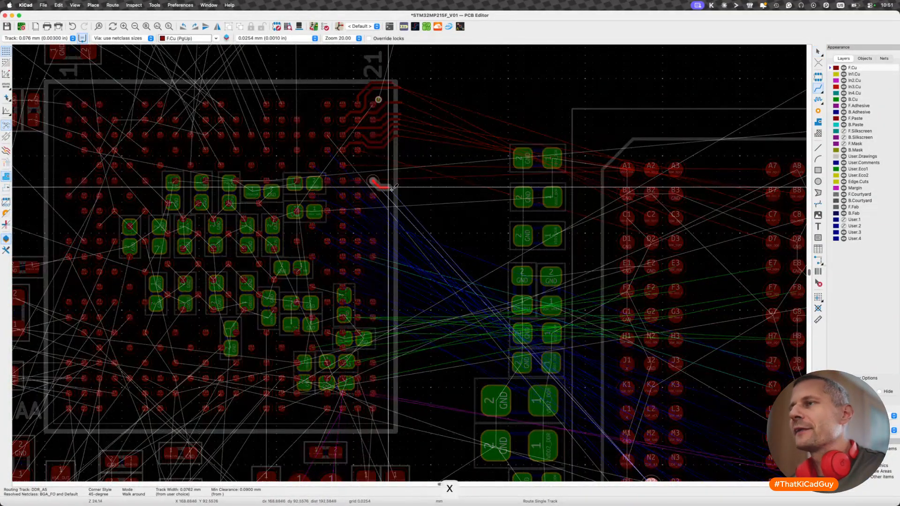
scroll(393, 190, "down", 2)
scroll(396, 193, "down", 4)
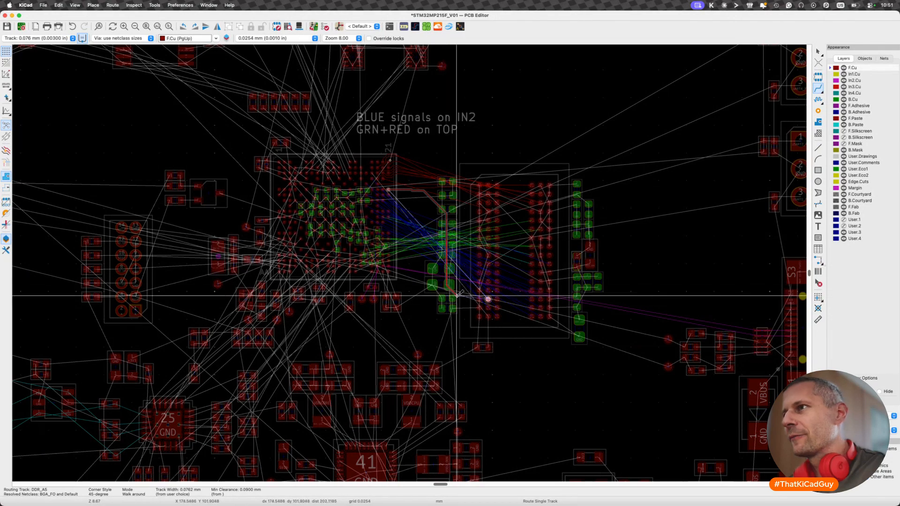
left_click(488, 298)
key("Escape")
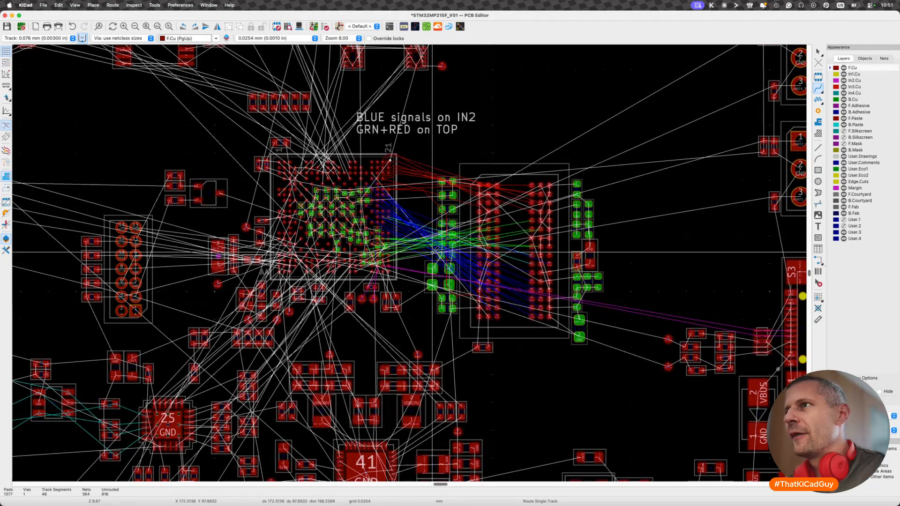
- Check the length of the trial DDR_A5 track with the length-tuning tool
scroll(431, 252, "up", 3)
scroll(435, 200, "up", 3)
key("7")
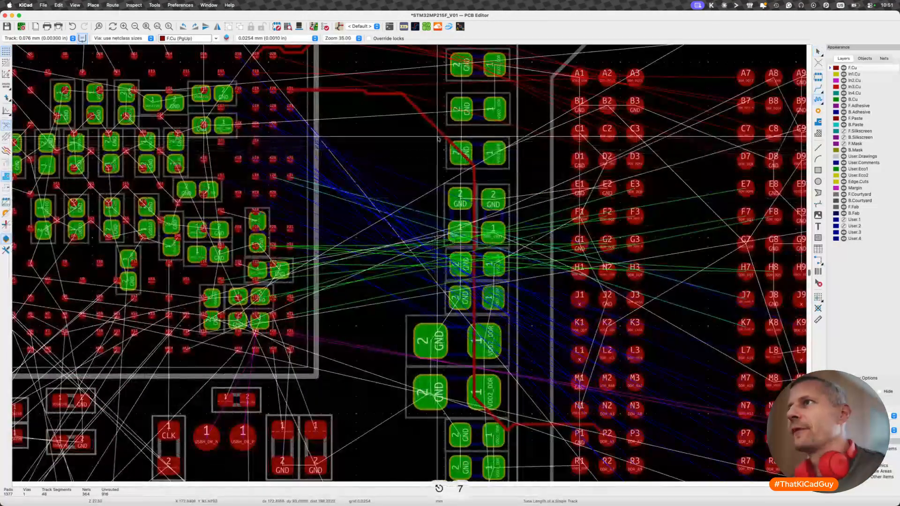
key("Escape")
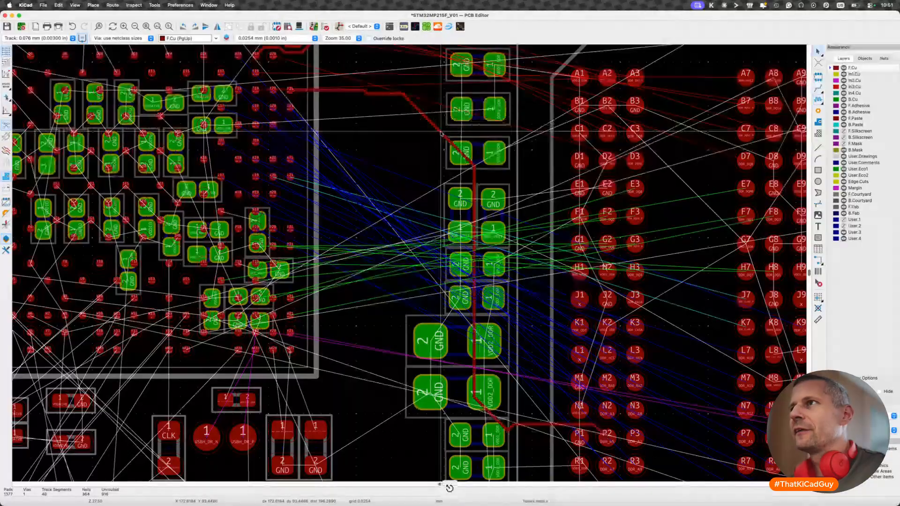
- Route a trial DDR_A14 track between memory pad T7 and the processor, passing below the memory chip's lowest pad row
scroll(442, 133, "down", 3)
scroll(441, 135, "down", 2)
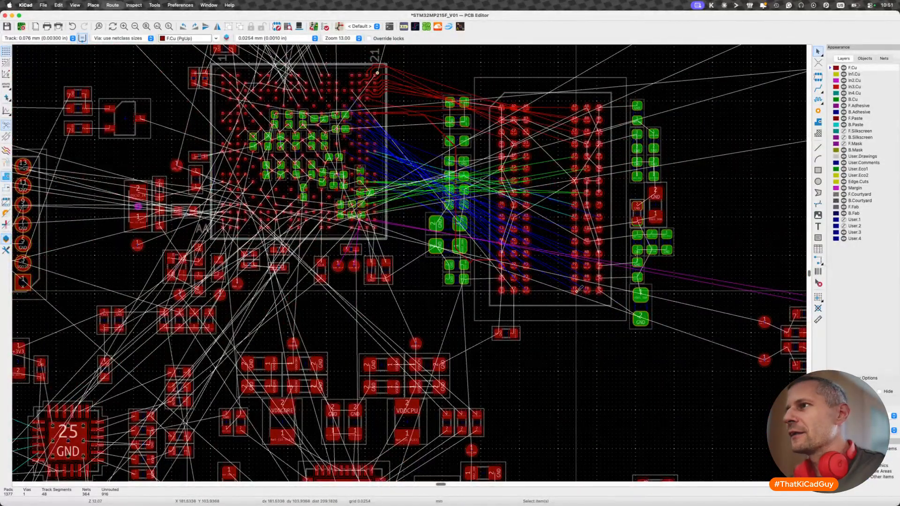
key("x")
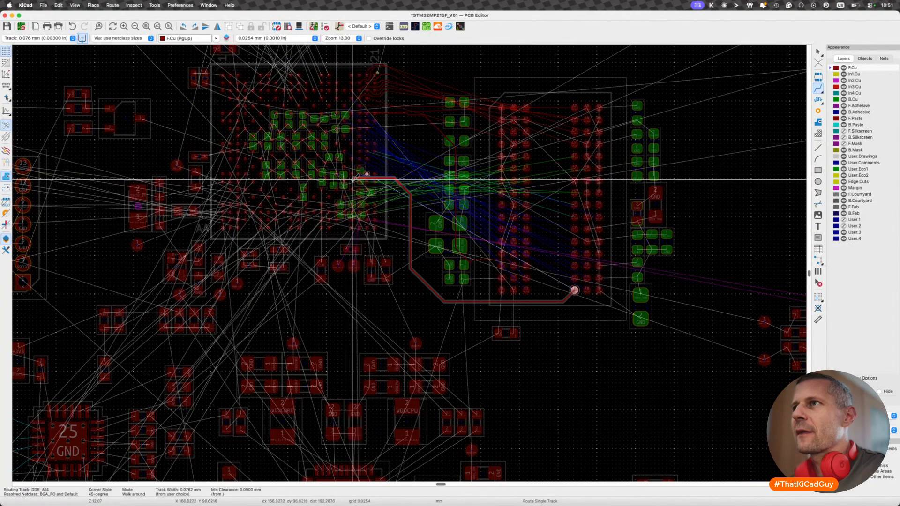
key("Escape")
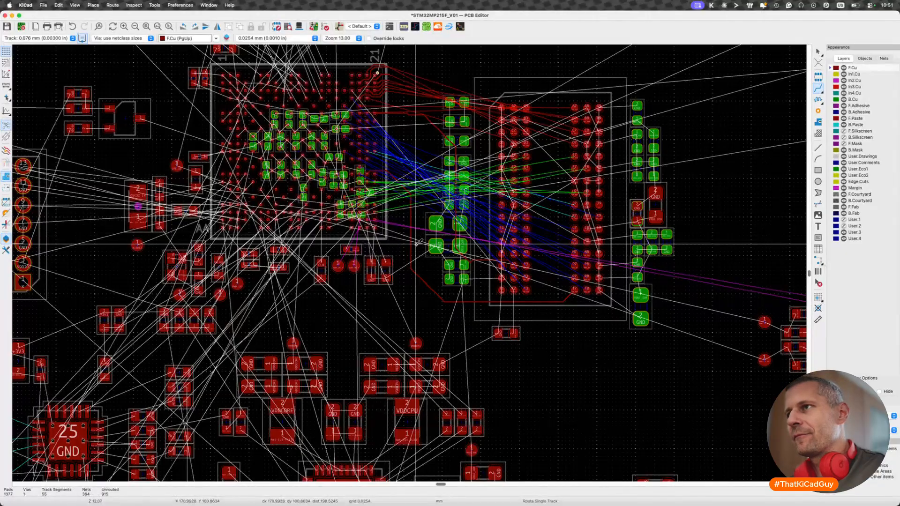
- Measure the trial DDR_A14 track's length with the length-tuning tool and inspect its path around the memory chip
scroll(417, 243, "up", 3)
key("7")
left_click(409, 242)
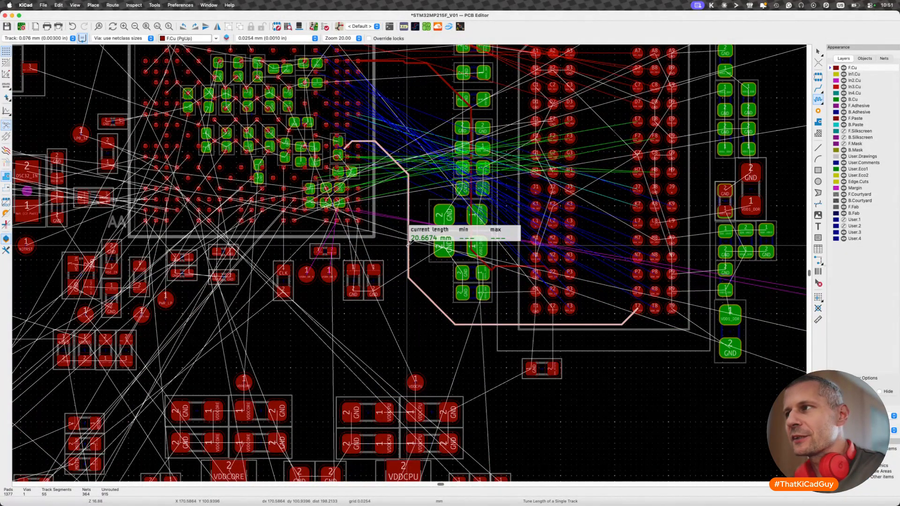
key("Escape")
scroll(408, 241, "up", 3)
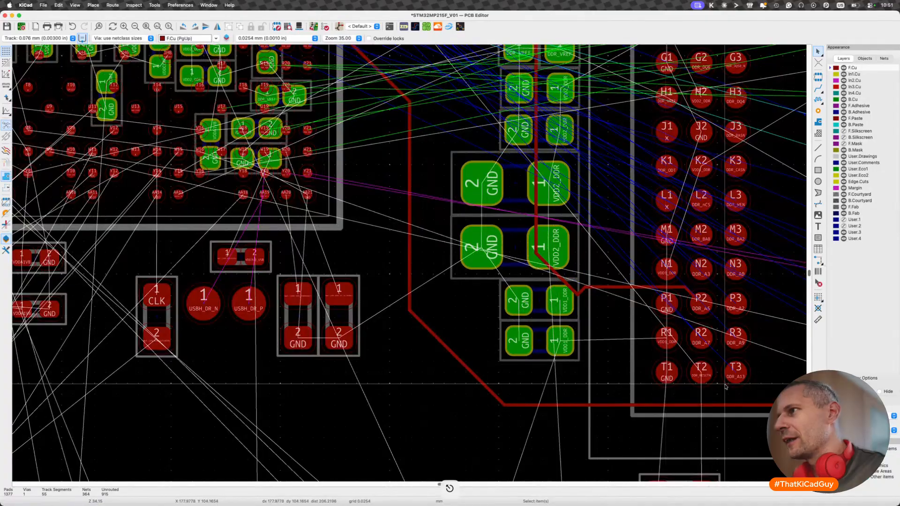
scroll(725, 387, "down", 2)
- Check the address/command-to-clock length tolerance in the DDR schematic, and measure the DDR_A5 track on the board for comparison
scroll(516, 328, "up", 3)
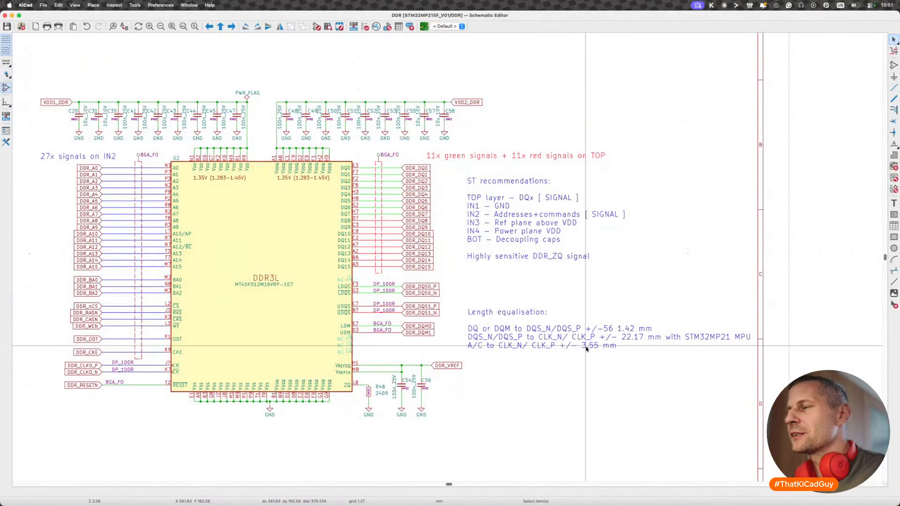
key("shift+grave")
key("7")
key("Escape")
scroll(320, 253, "left", 3)
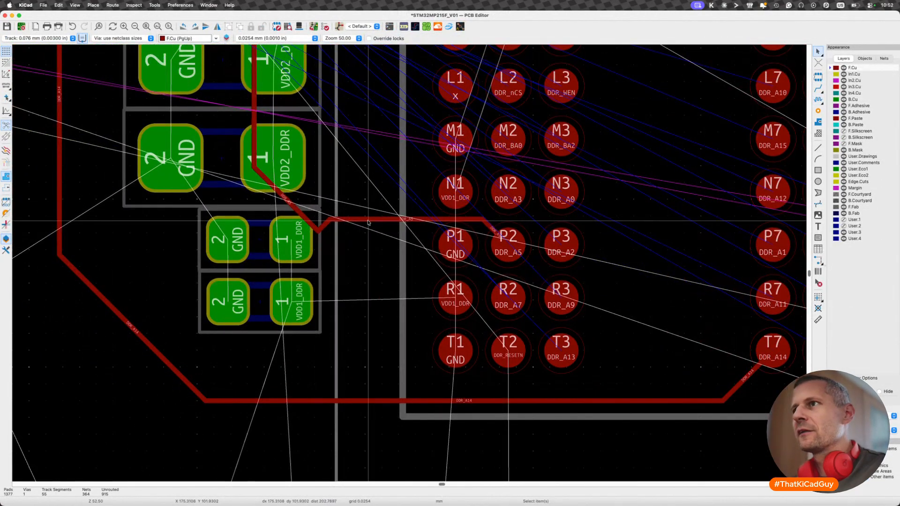
key("7")
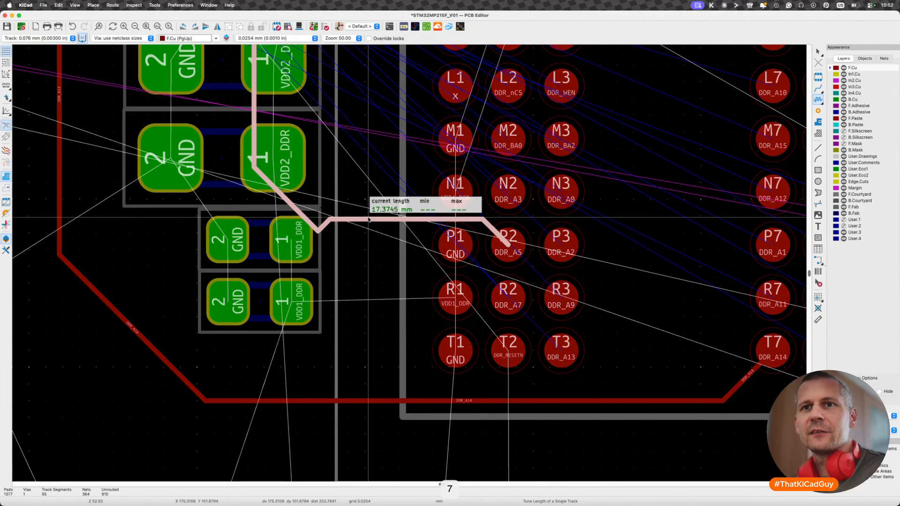
key("Escape")
- Select the DDR_A14 track to read its routed length, and recheck the schematic's length-equalisation notes before returning to the board
scroll(366, 213, "down", 6)
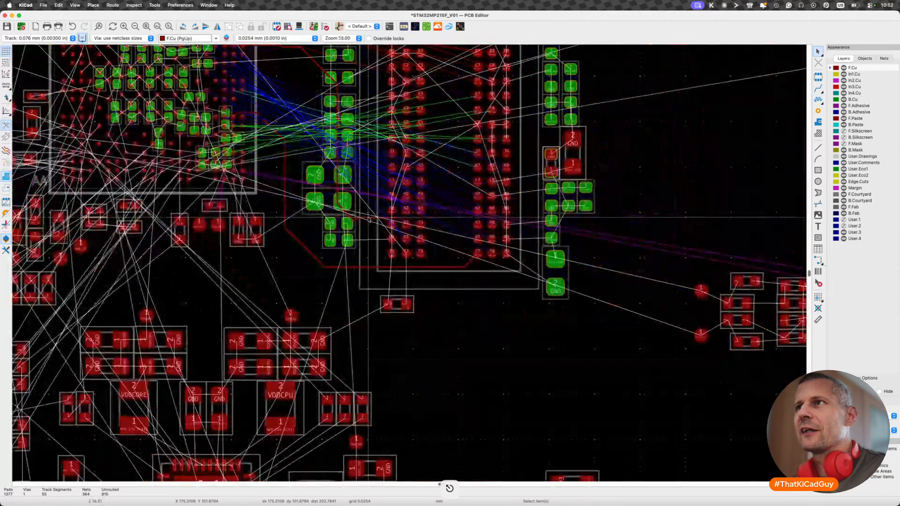
scroll(359, 207, "up", 3)
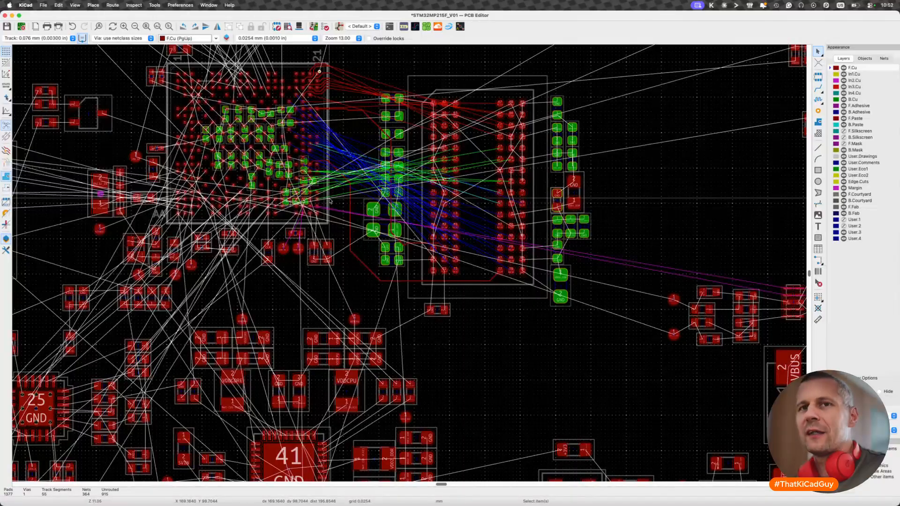
left_click(350, 202)
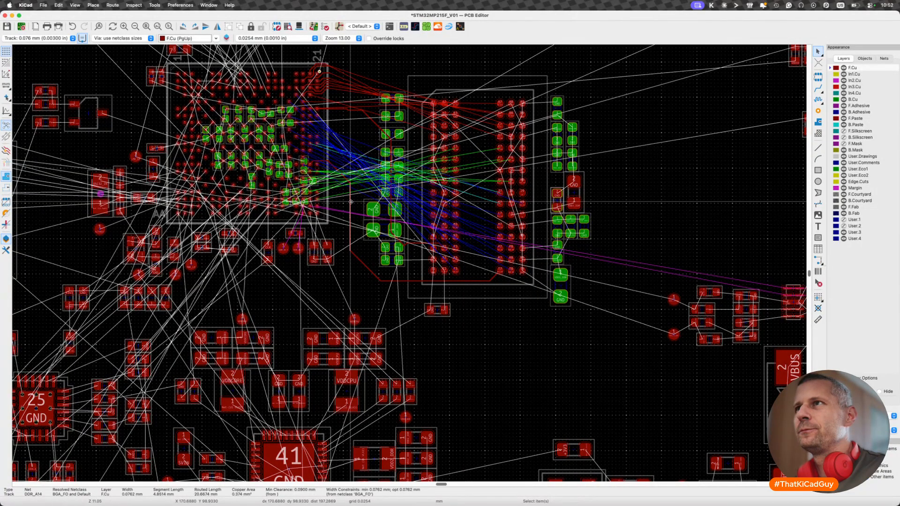
scroll(351, 202, "up", 2)
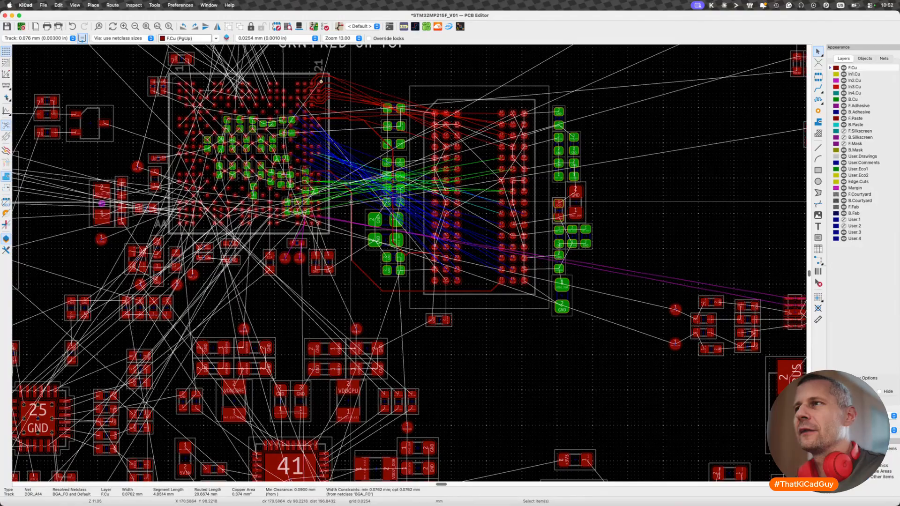
scroll(350, 202, "up", 1)
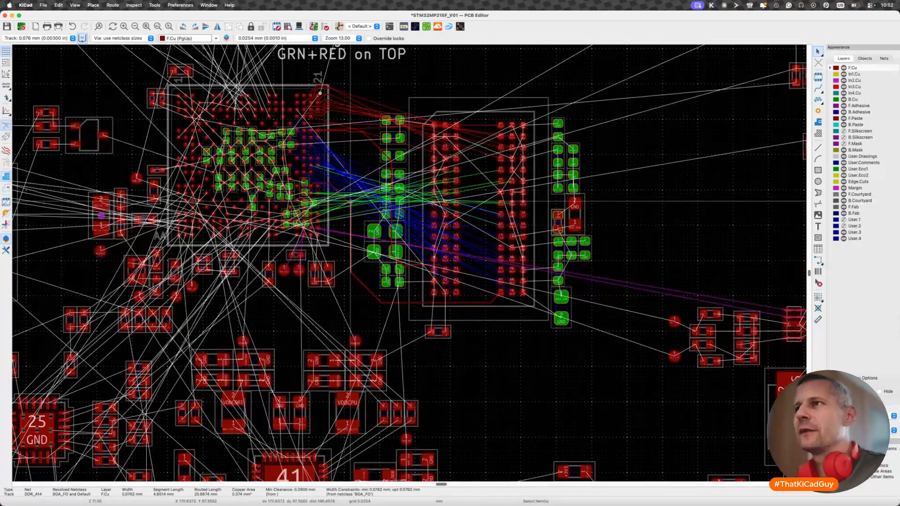
key("shift+grave")
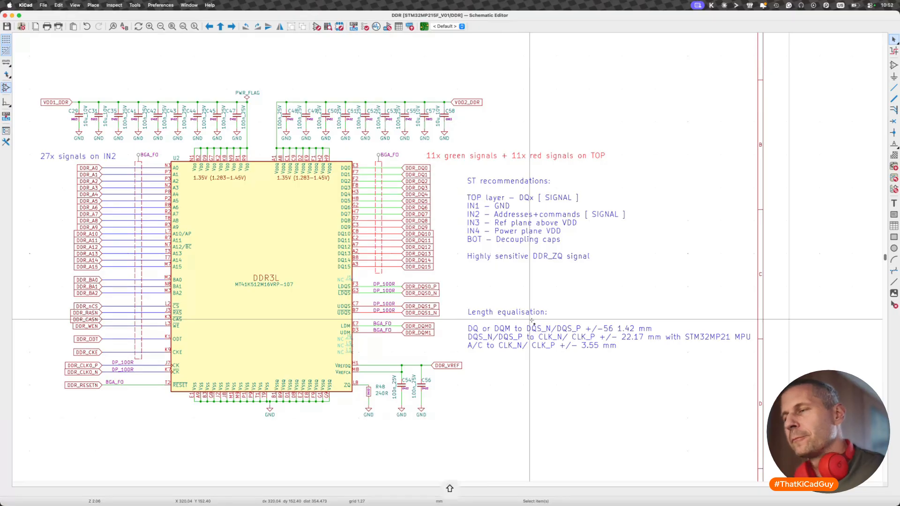
key("shift+grave")
key("Escape")
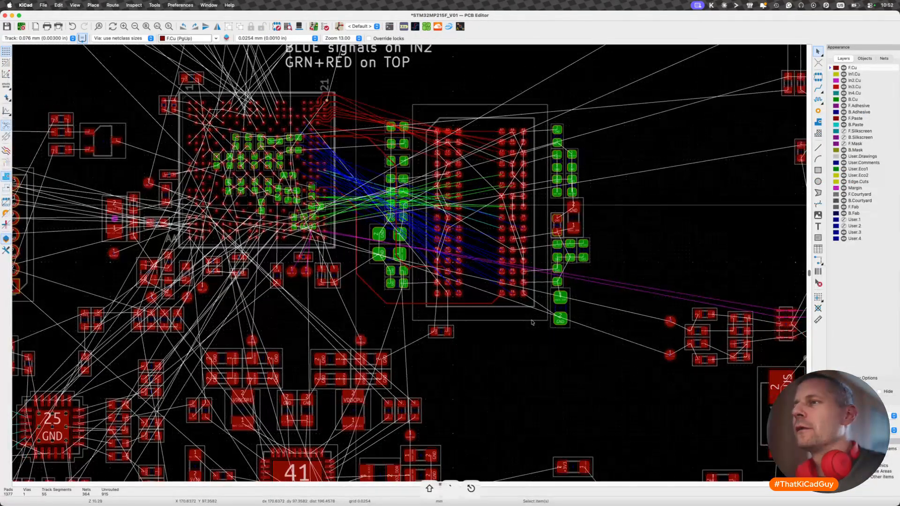
- Delete the complete trial tracks DDR_A14 and DDR_A5 between the processor and the memory chip
scroll(532, 323, "down", 2)
scroll(424, 273, "up", 5)
left_click(370, 315)
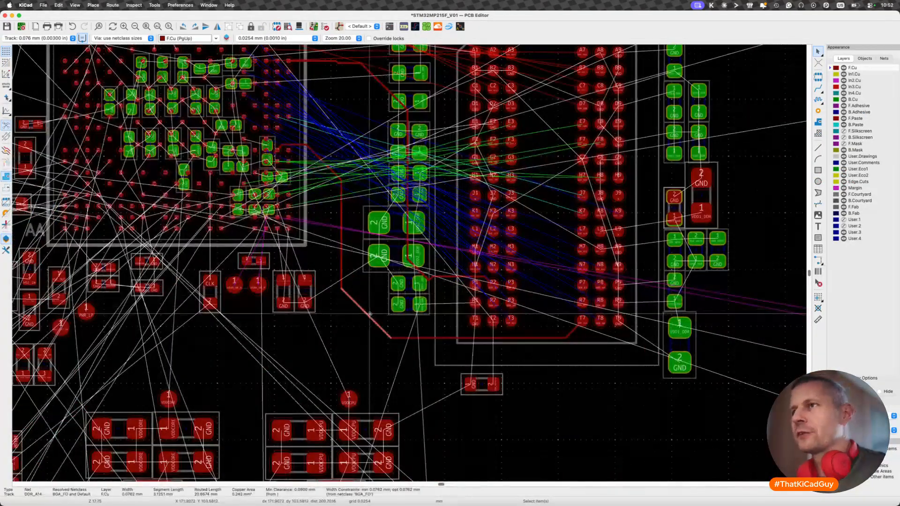
key("u")
key("BackSpace")
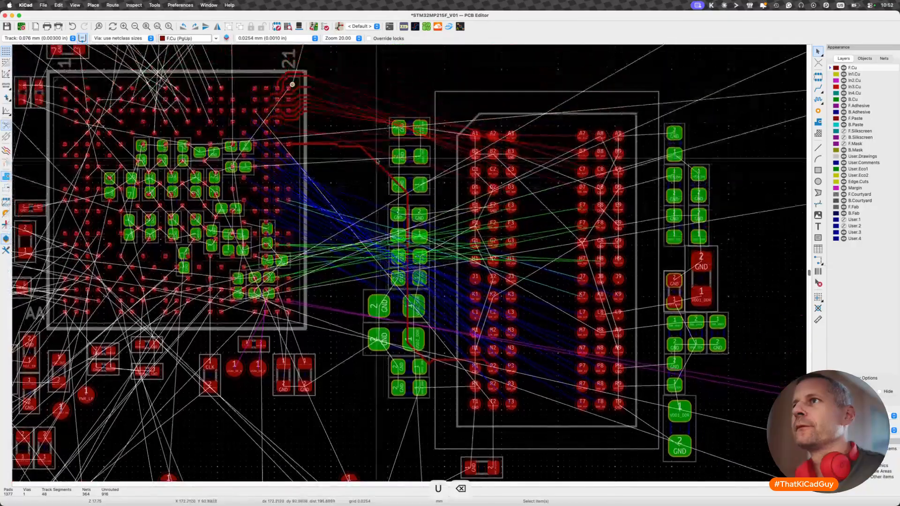
scroll(377, 162, "up", 3)
left_click(378, 162)
key("u")
key("BackSpace")
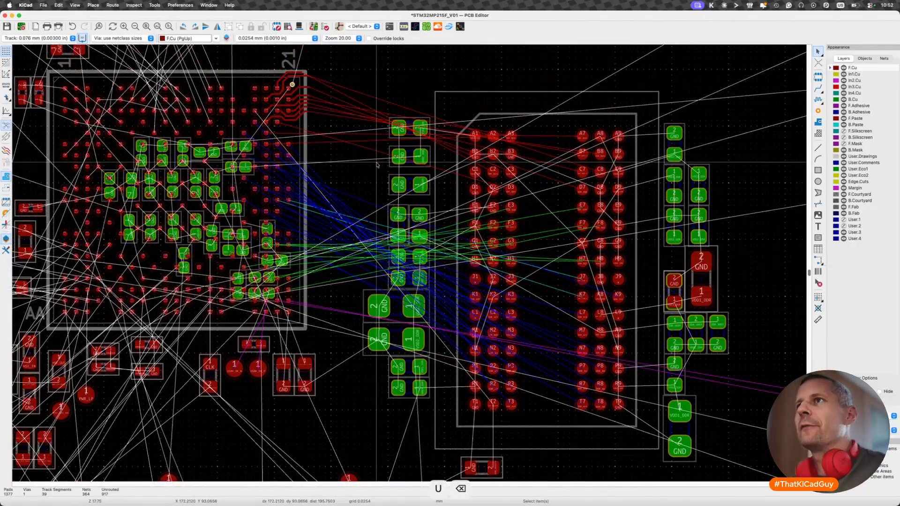
- Route the topmost fanout track, DDR_DQ11, from the processor's edge over the capacitors and down to memory pad C2
scroll(269, 187, "up", 3)
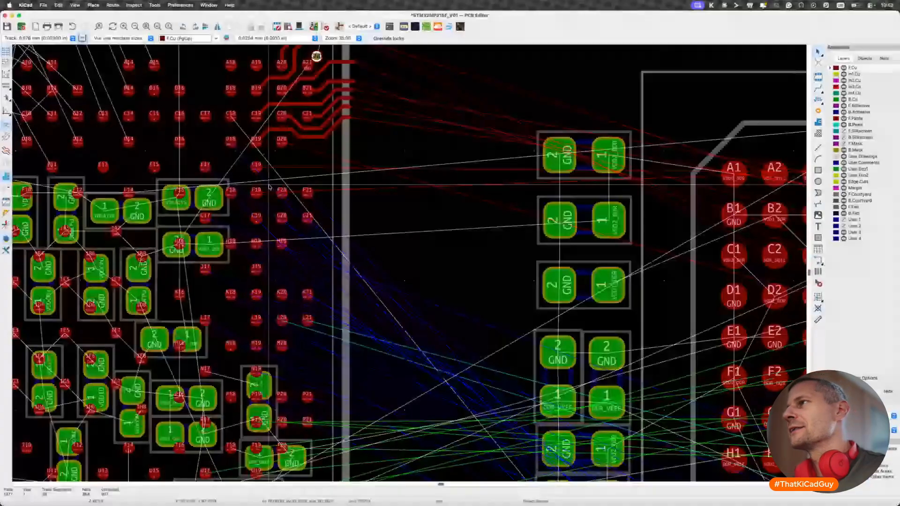
scroll(269, 188, "down", 3)
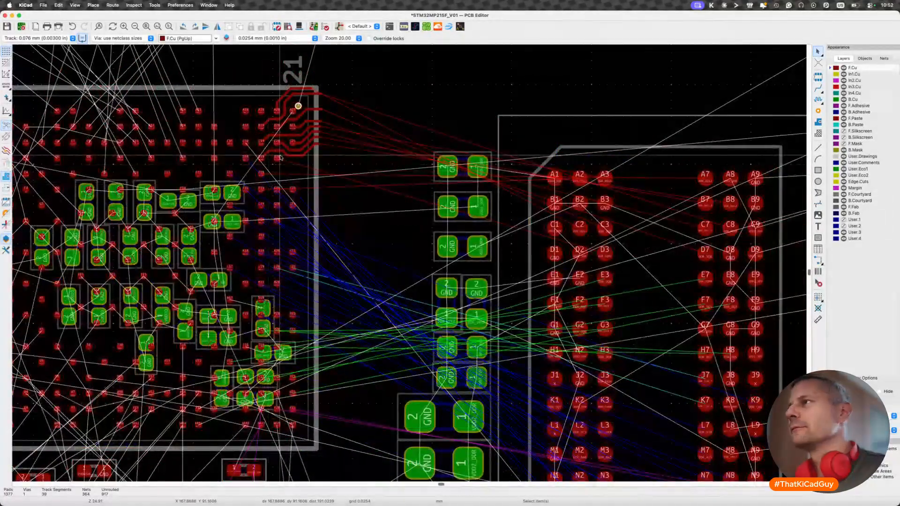
scroll(281, 158, "down", 1)
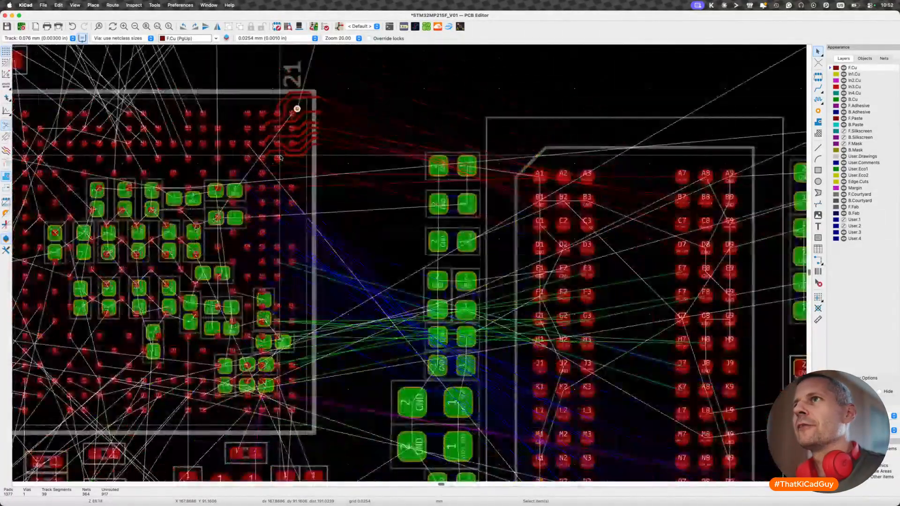
key("x")
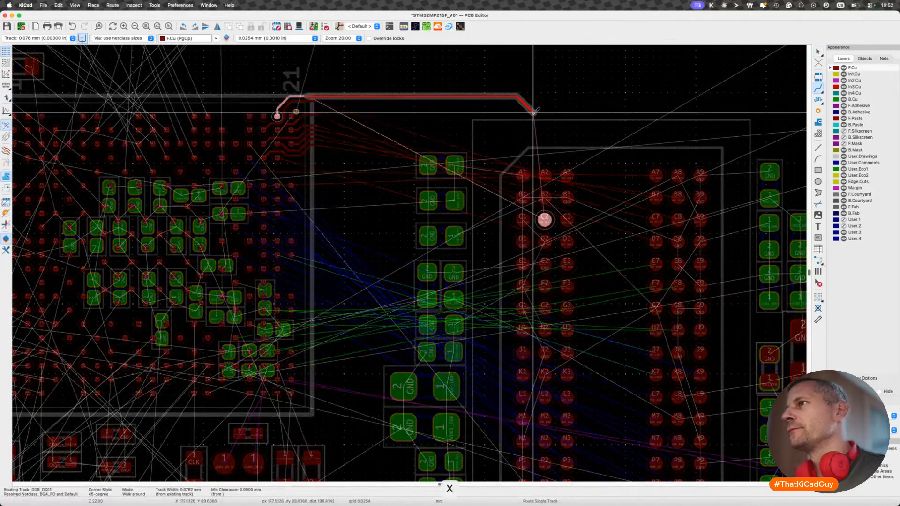
left_click(544, 217)
key("Escape")
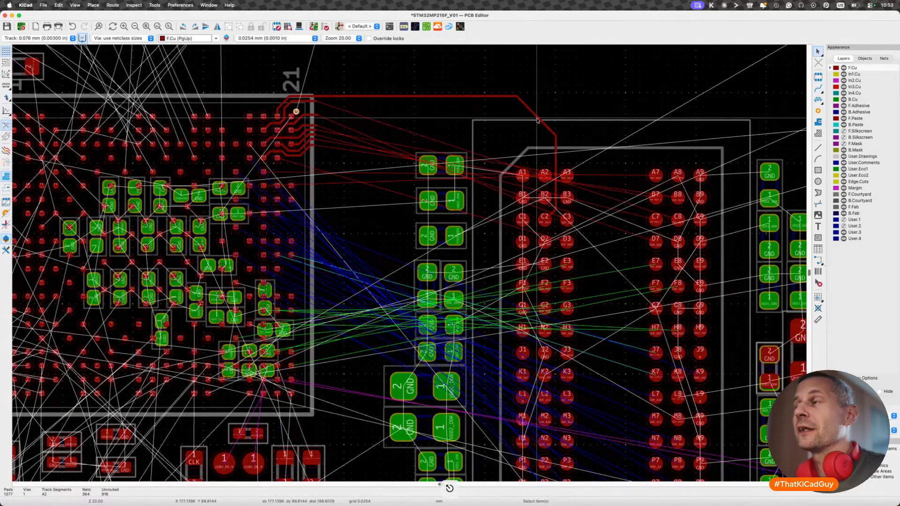
- Measure the DDR_DQ11 track's length with the length-tuning tool and review its path among the remaining DDR connections
key("7")
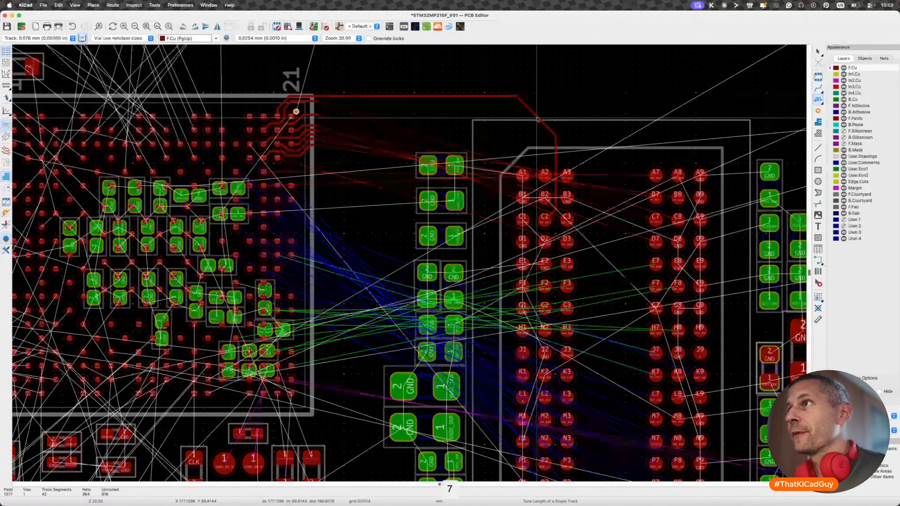
left_click(538, 117)
key("Escape")
scroll(537, 116, "down", 5)
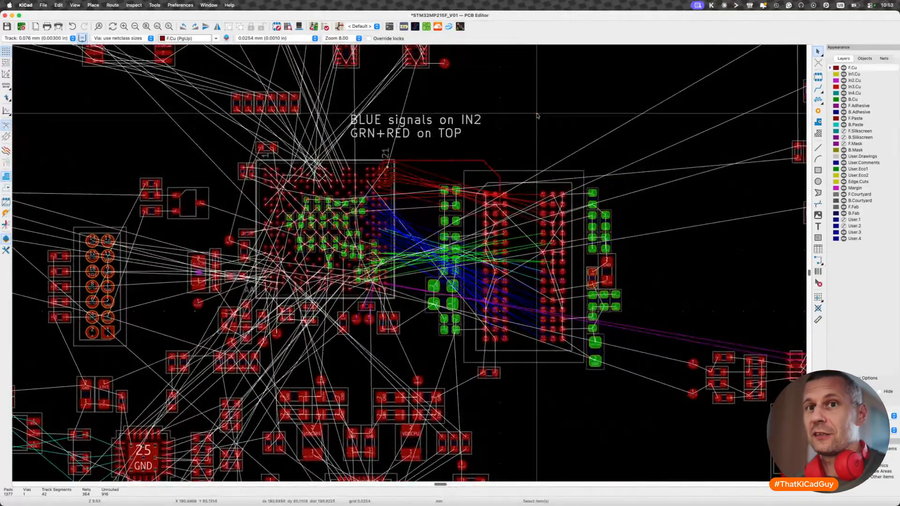
scroll(422, 160, "up", 2)
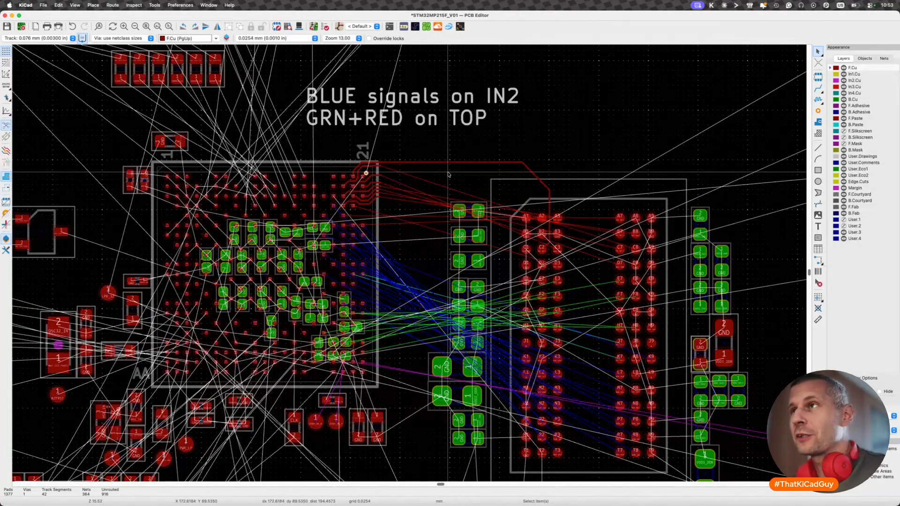
- Check the trial DDR_DQ11 track's routed length, then undo its section between the processor's edge and the memory chip
scroll(417, 126, "down", 2)
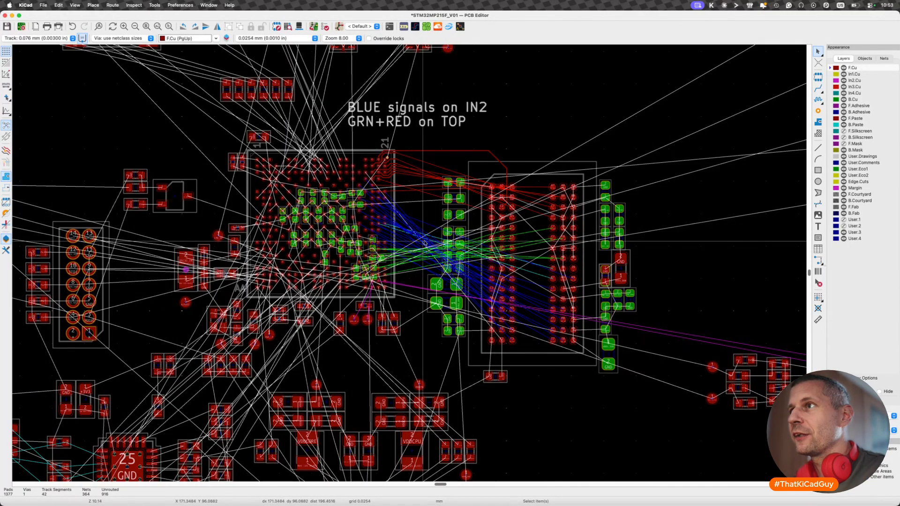
scroll(481, 228, "up", 5)
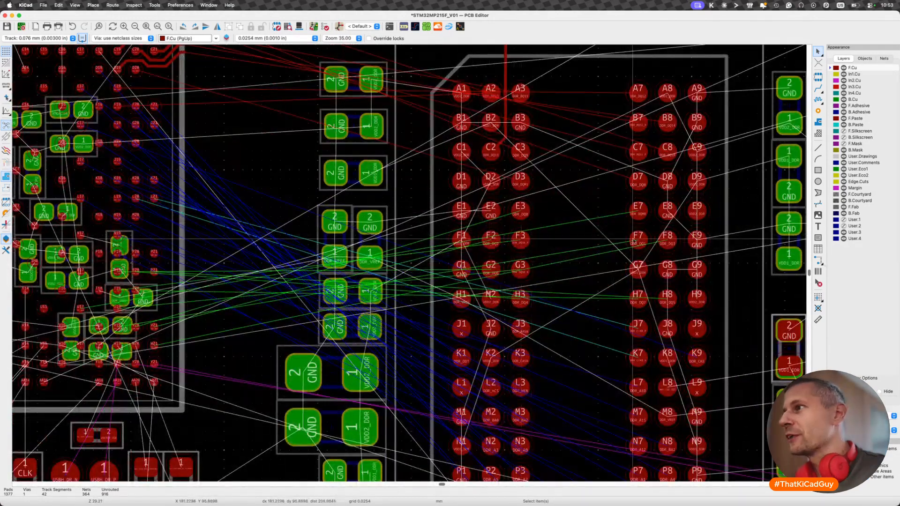
scroll(597, 251, "down", 5)
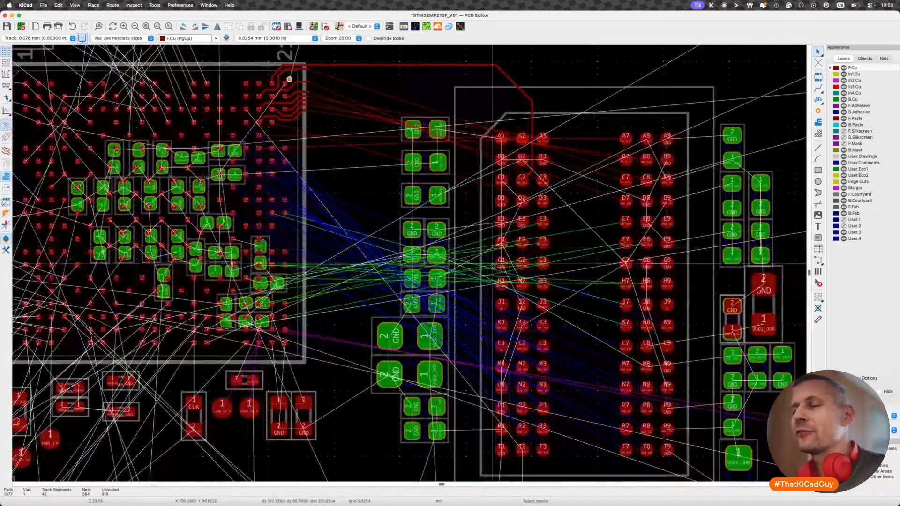
scroll(315, 121, "up", 4)
scroll(402, 280, "down", 2)
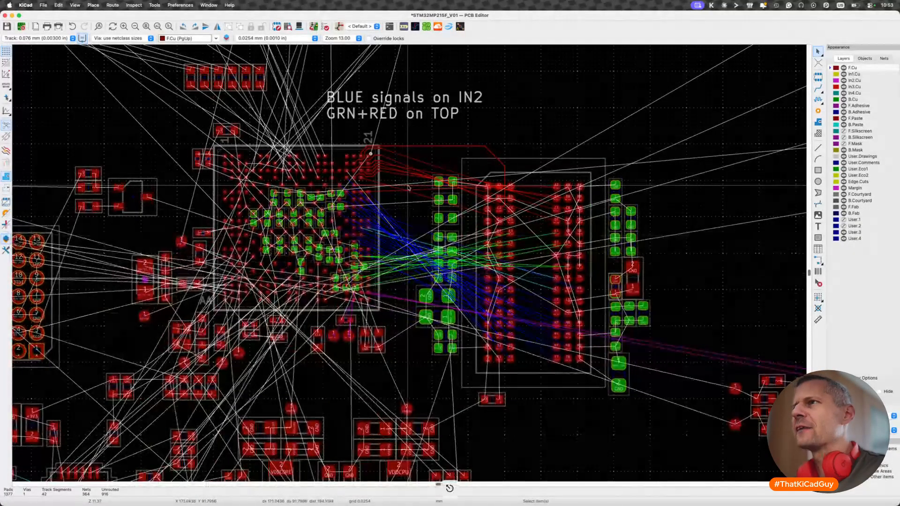
left_click(458, 145)
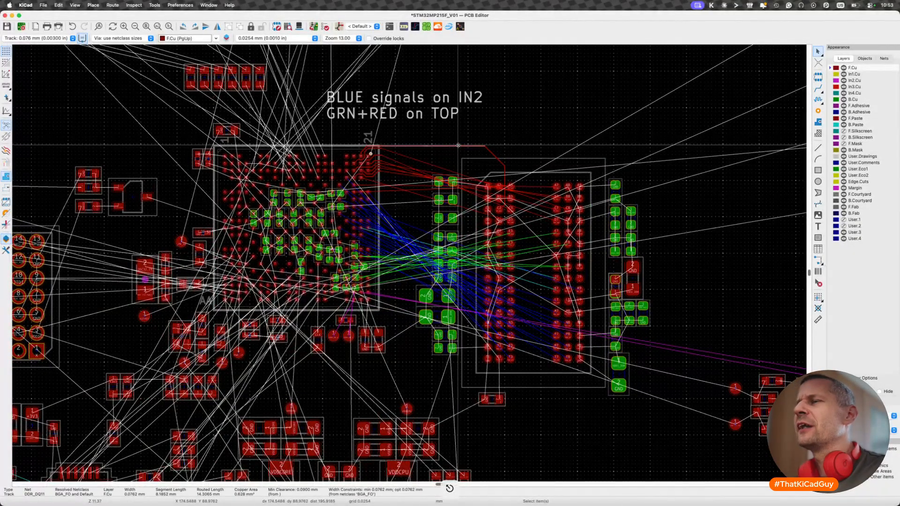
scroll(458, 145, "up", 2)
key("super+z")
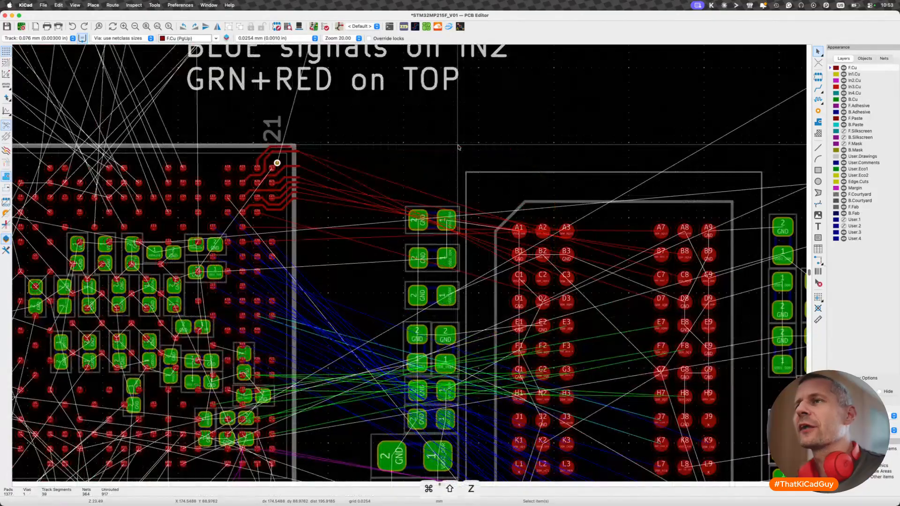
- Route the DDR_DQM1 fanout track from ball D20 to the processor's edge and tidy its connection at the pad
scroll(301, 186, "up", 3)
key("x")
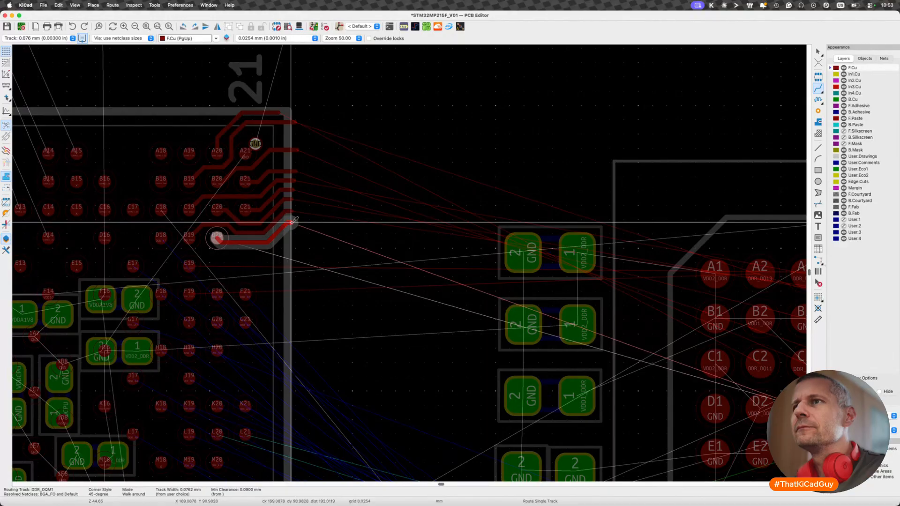
double_click(292, 222)
middle_click_drag(221, 271, 292, 246)
scroll(292, 246, "up", 3)
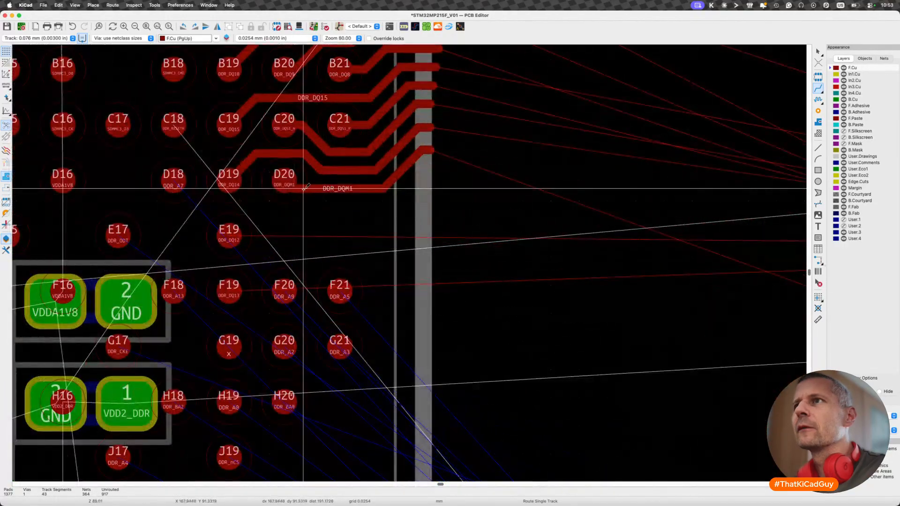
key("d")
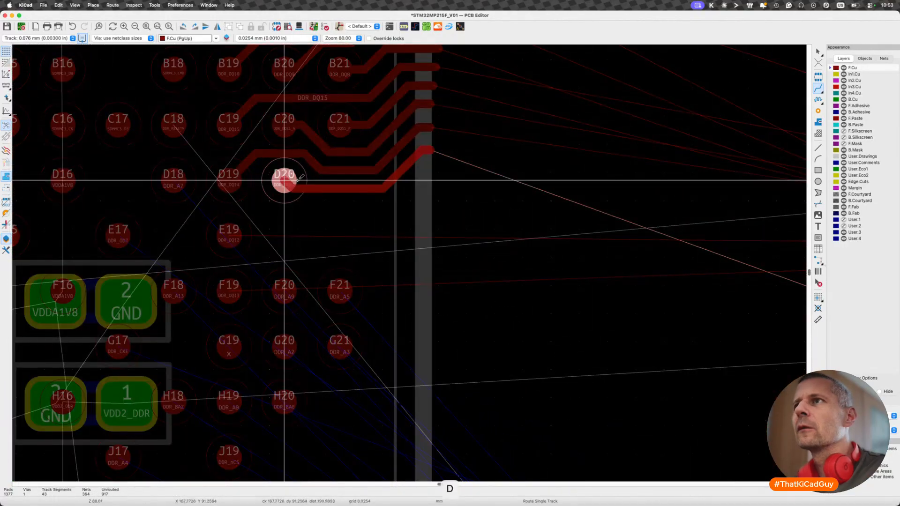
left_click(301, 180)
key("x")
left_click(285, 180)
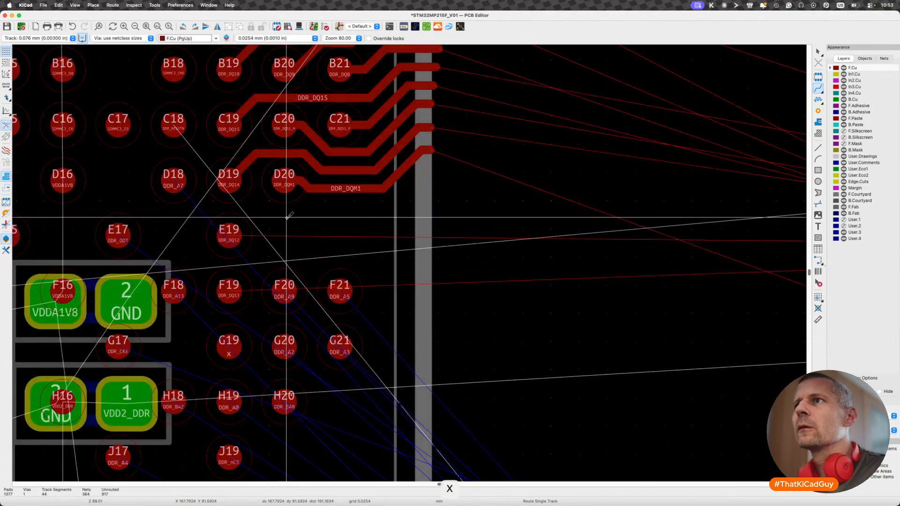
- Route the DDR_DQ12 fanout track from ball E19 beneath DDR_DQM1 and out to the processor's edge
scroll(287, 216, "down", 3)
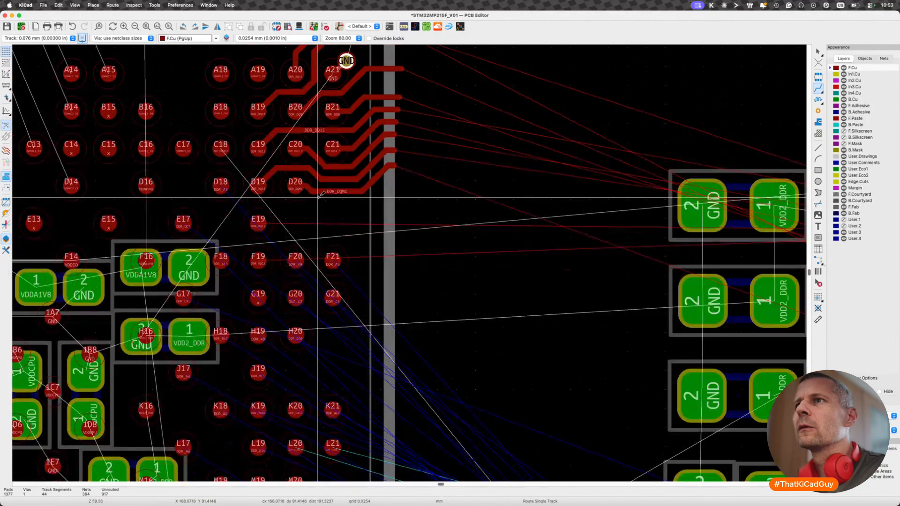
left_click(259, 220)
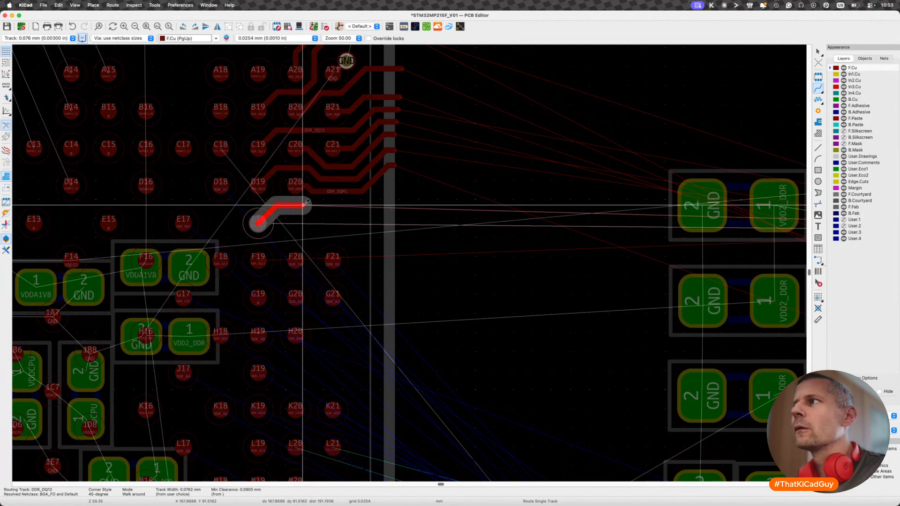
scroll(305, 203, "down", 4)
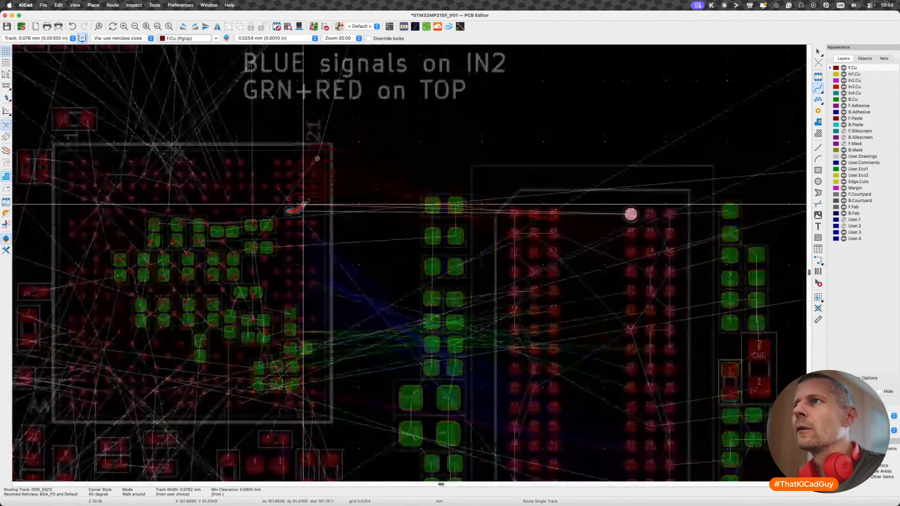
scroll(305, 205, "up", 4)
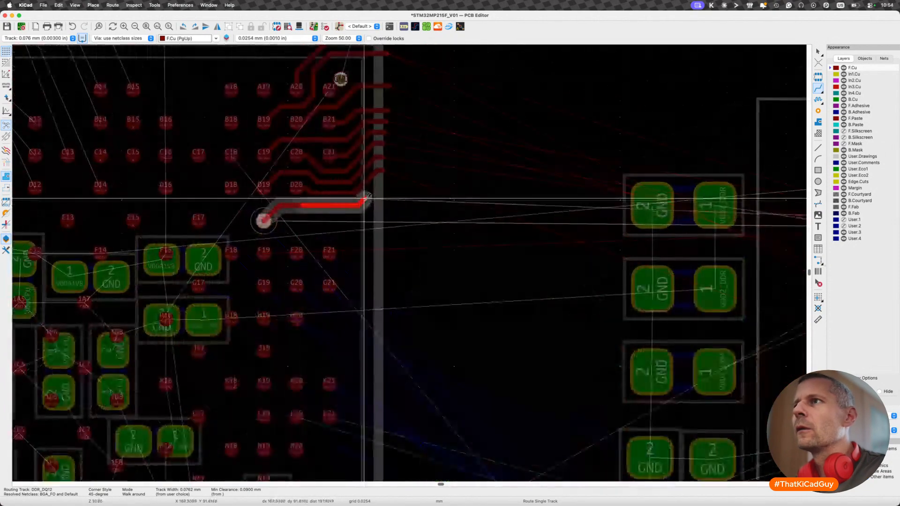
left_click(386, 185)
key("Escape")
key("Escape")
- Review the fanned-out tracks, the capacitors and the remaining DDR connections between the processor and the memory chip
scroll(380, 238, "down", 3)
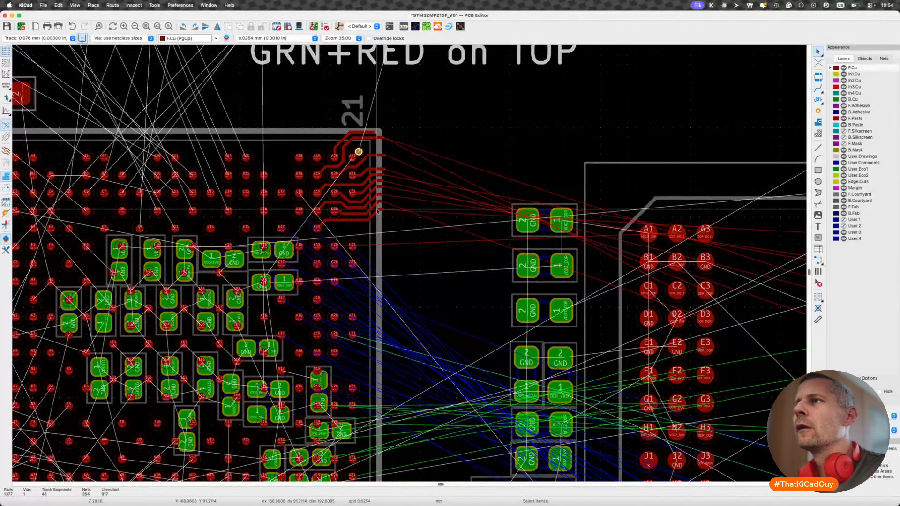
scroll(378, 211, "up", 3)
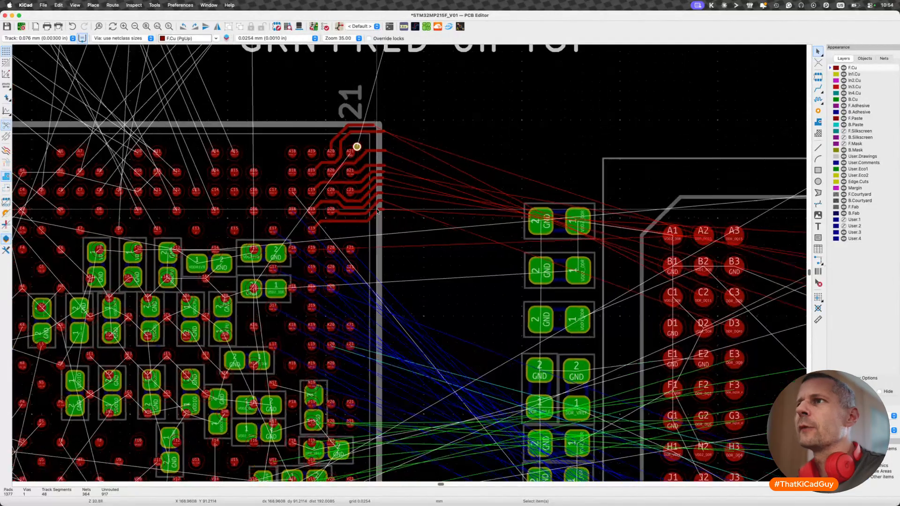
key("d")
key("Escape")
scroll(382, 230, "down", 5)
scroll(353, 213, "left", 2)
scroll(353, 213, "down", 1)
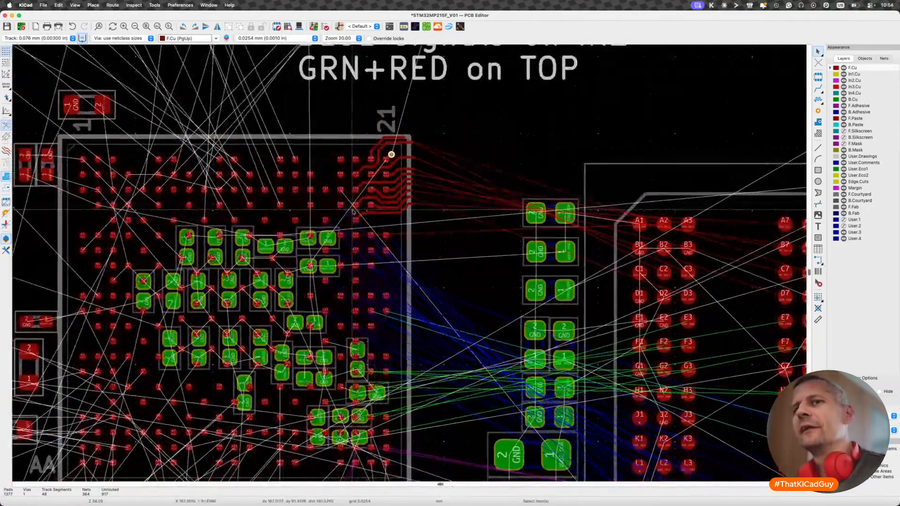
scroll(395, 166, "down", 1)
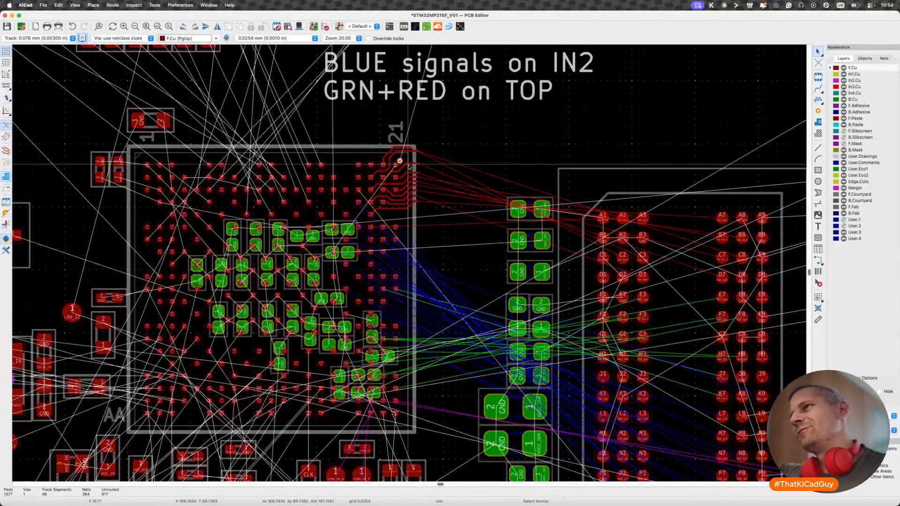
left_click_drag(417, 200, 582, 409)
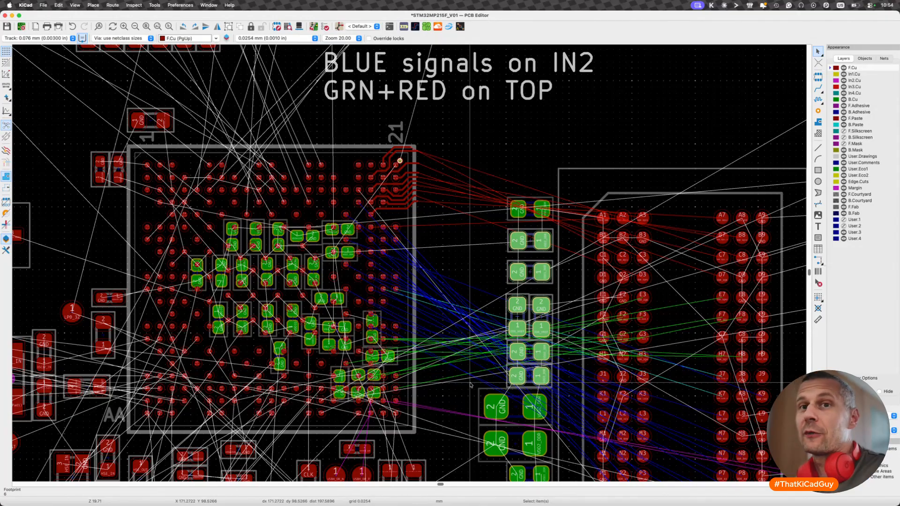
key("Escape")
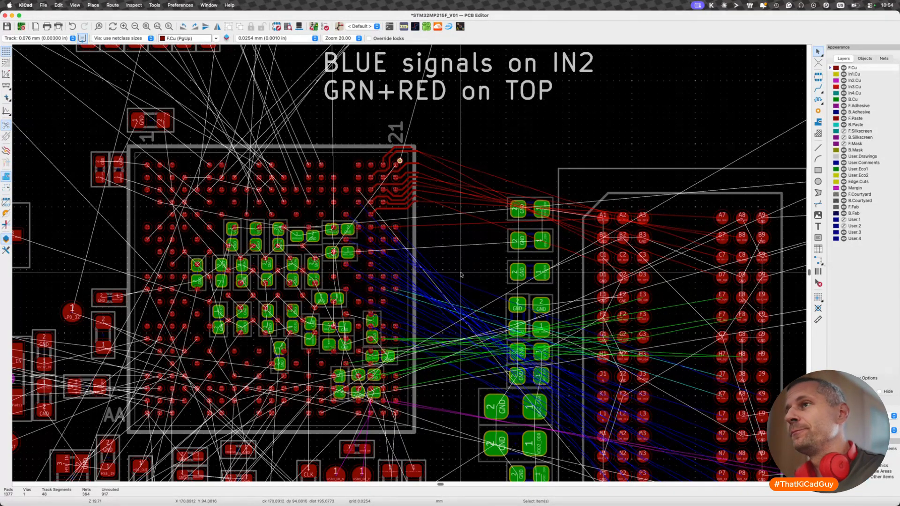
- Fan out DDR_RESETN from ball C18 with a short diagonal track ending in a via between C18 and B19
scroll(337, 206, "up", 3)
scroll(350, 165, "up", 5)
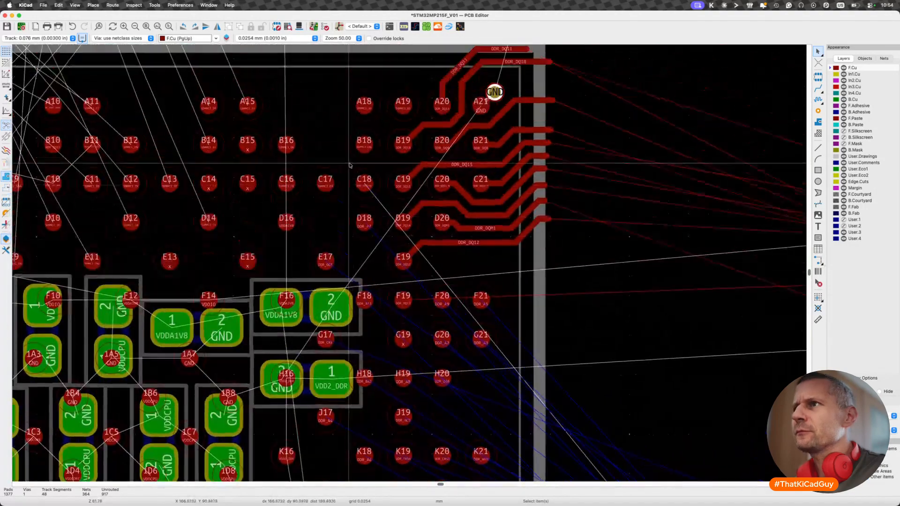
key("x")
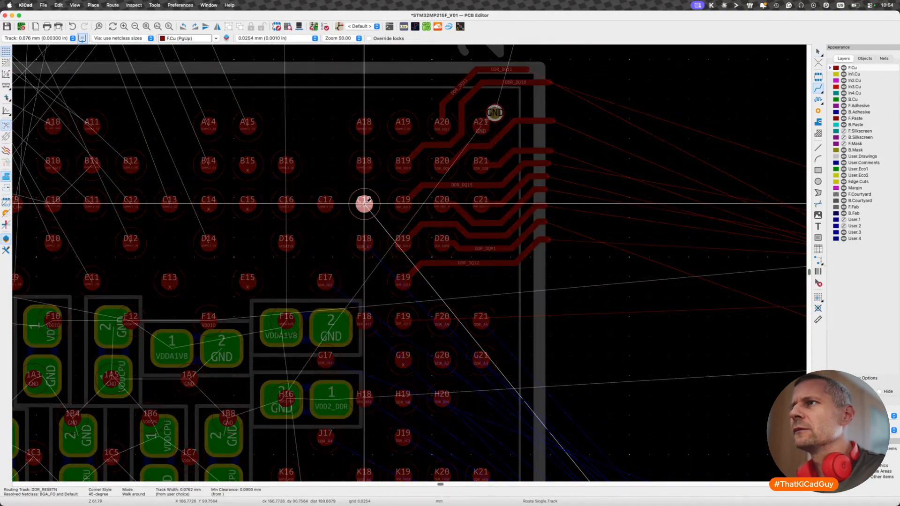
scroll(364, 203, "down", 5)
scroll(364, 203, "down", 2)
scroll(364, 204, "up", 2)
scroll(364, 204, "up", 5)
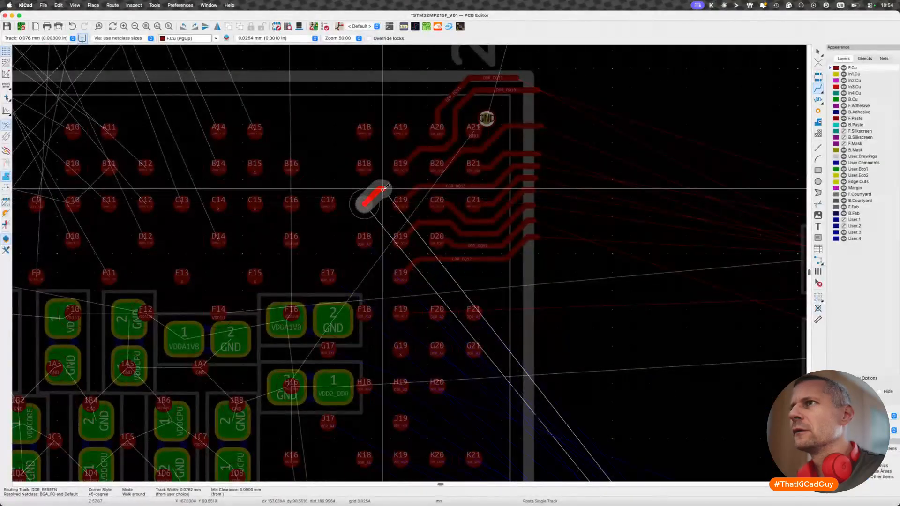
key("v")
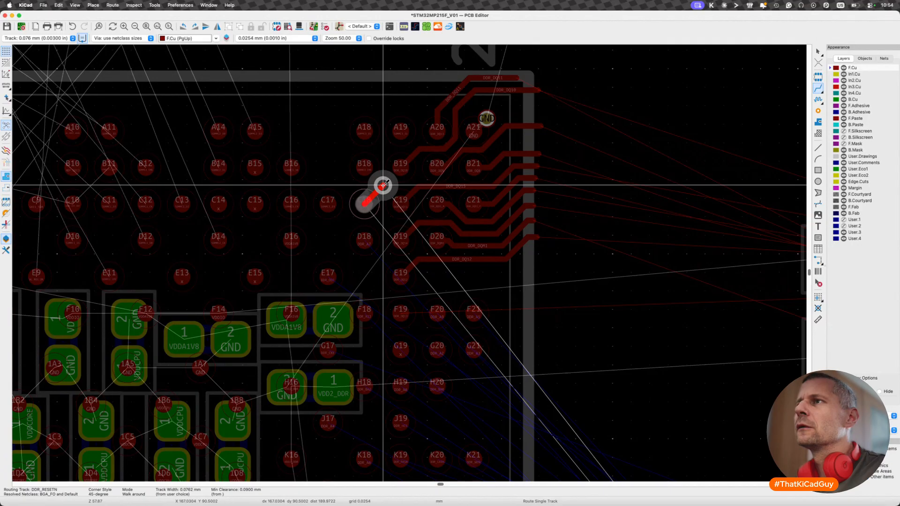
double_click(383, 185)
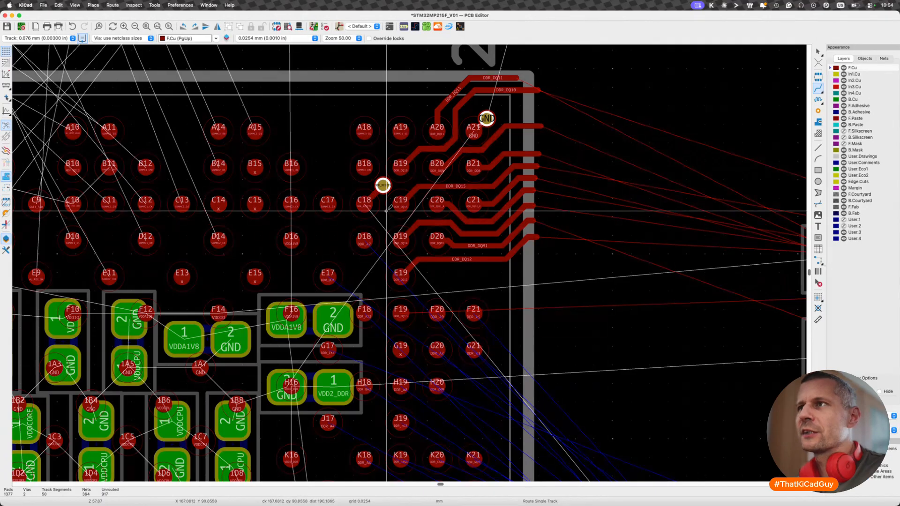
- Fan out DDR_A7 from ball D18 with a short diagonal track ending in a via between D18 and C19
key("x")
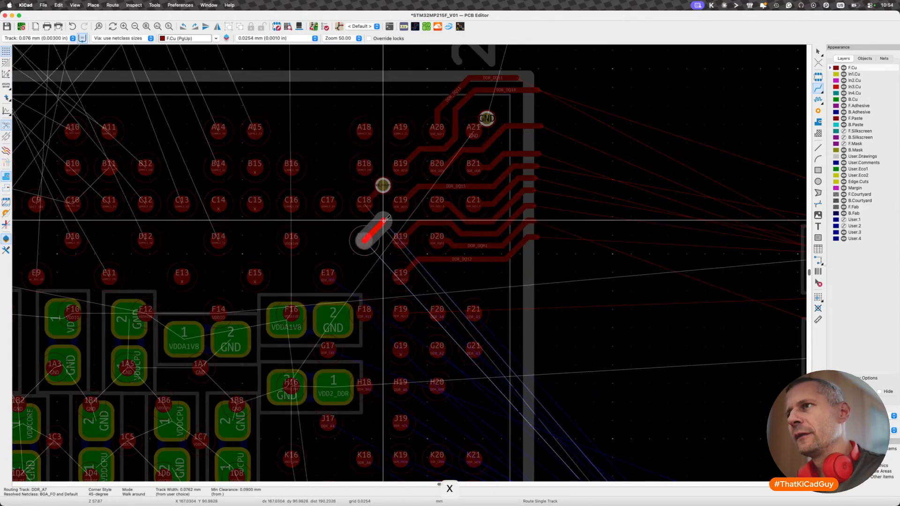
key("v")
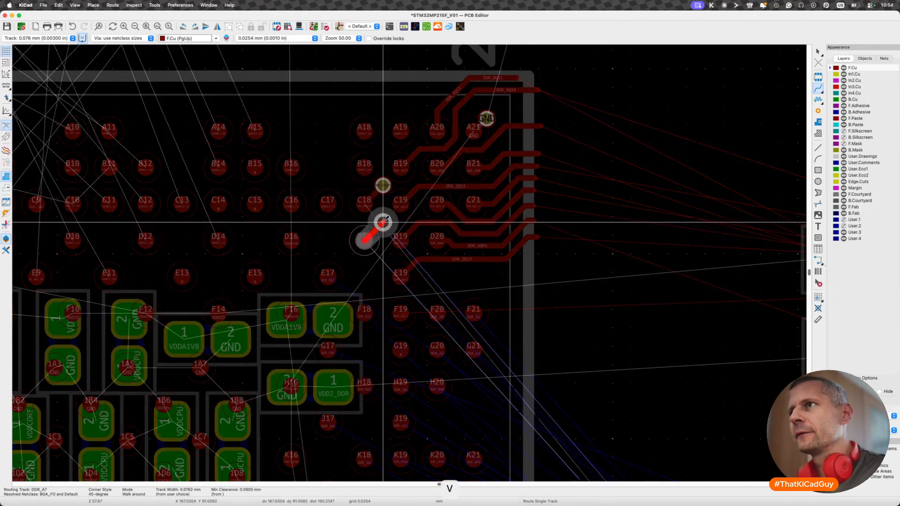
left_click(383, 222)
key("Escape")
- Fan out DDR_ODT from ball E17 with a short diagonal track ending in a via between E17 and D18
middle_click_drag(333, 386, 353, 335)
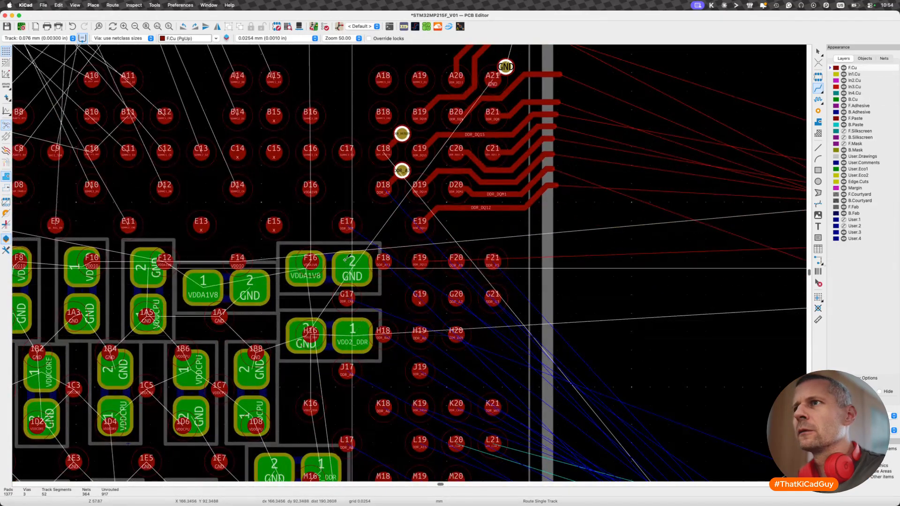
left_click(347, 225)
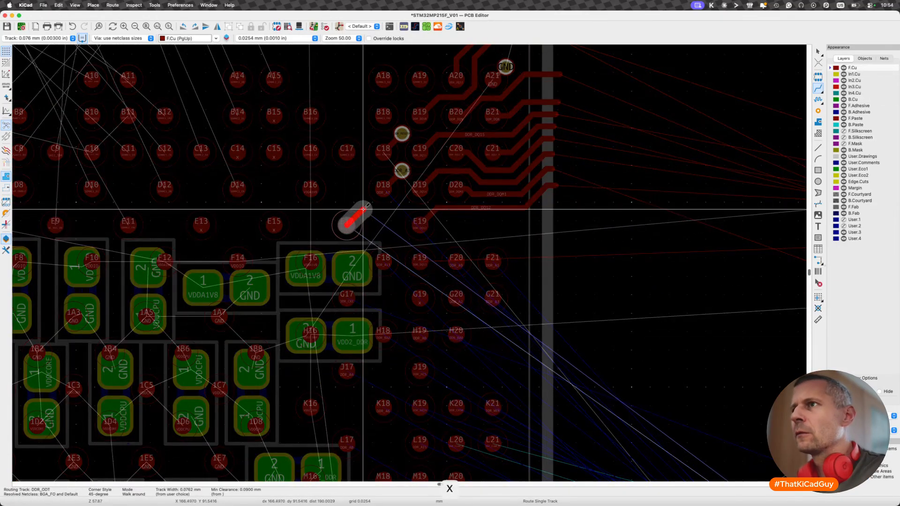
key("v")
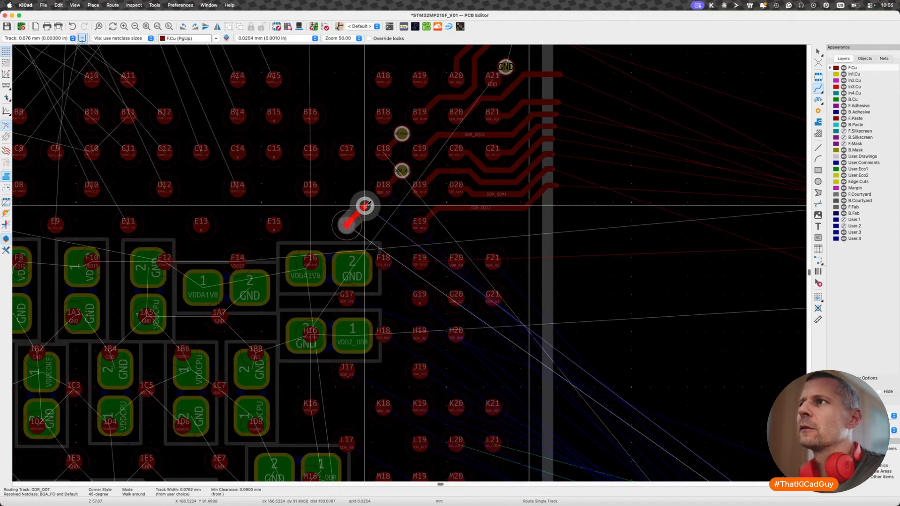
left_click(366, 208)
key("Escape")
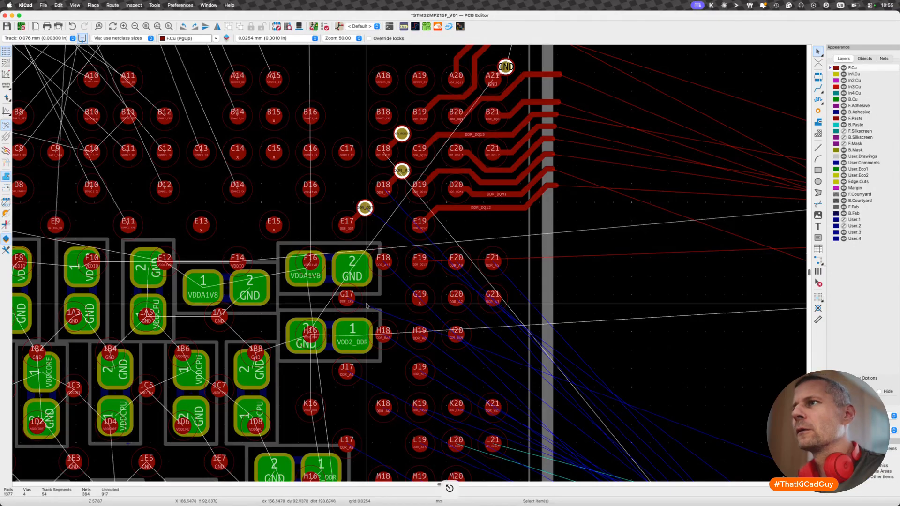
- Fan out DDR_A13 from ball F18 with a short diagonal track ending in a via between F18 and E19
key("x")
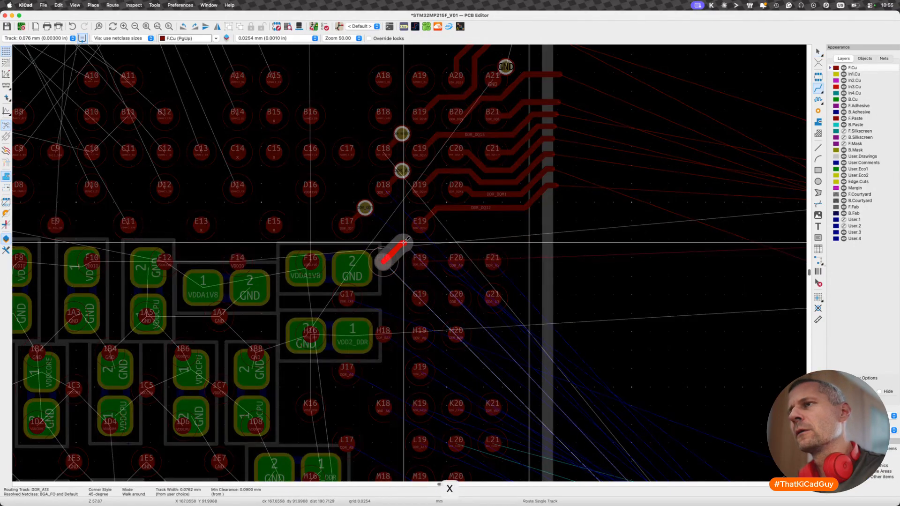
key("v")
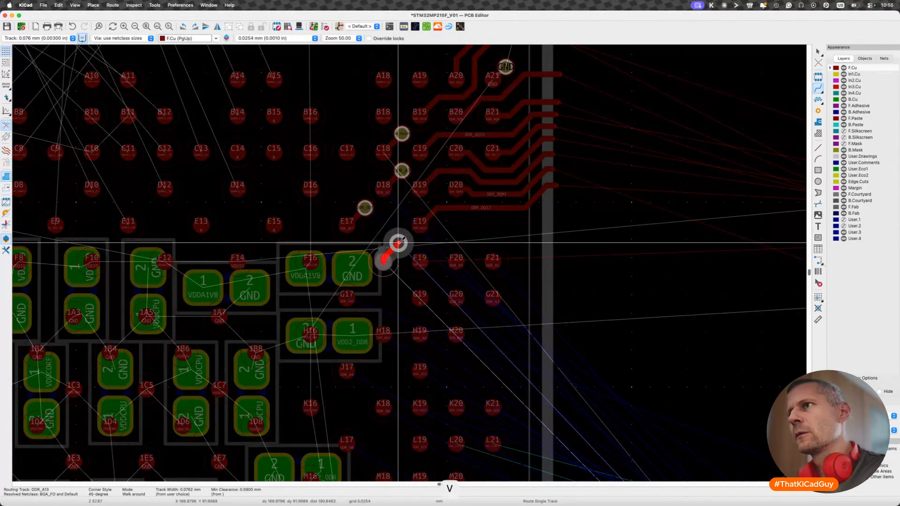
scroll(398, 243, "up", 5)
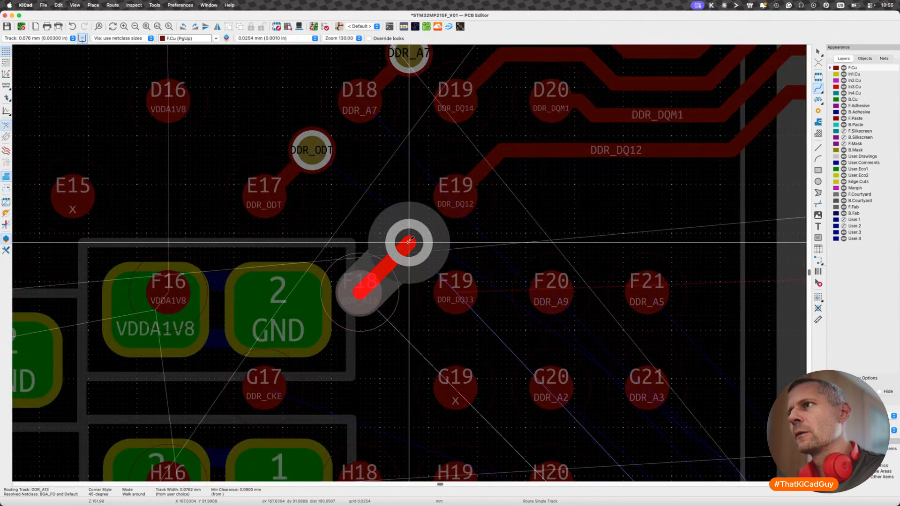
left_click(409, 241)
- Route DDR_DQ13 from ball F19 past the package edge below DDR_DQ12, and shift its horizontal segment closer to the DDR_DQ12 track
key("x")
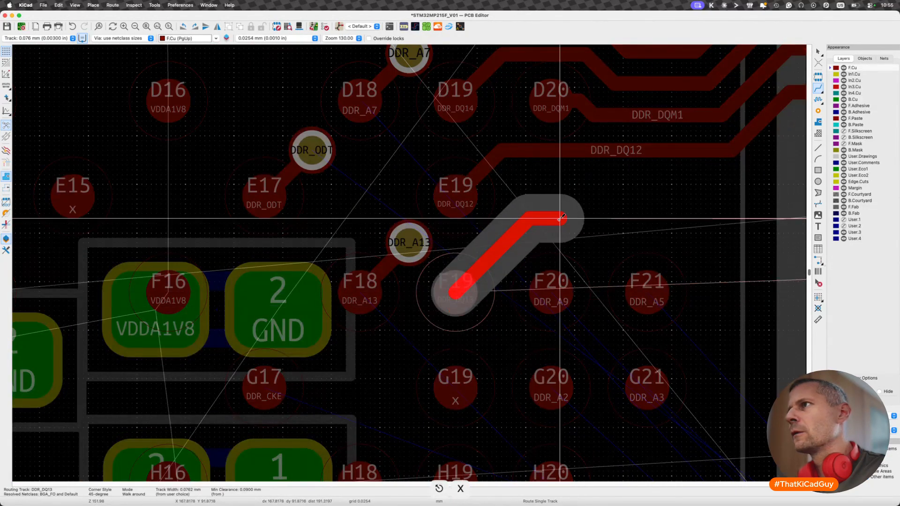
left_click(590, 204)
scroll(720, 184, "right", 5)
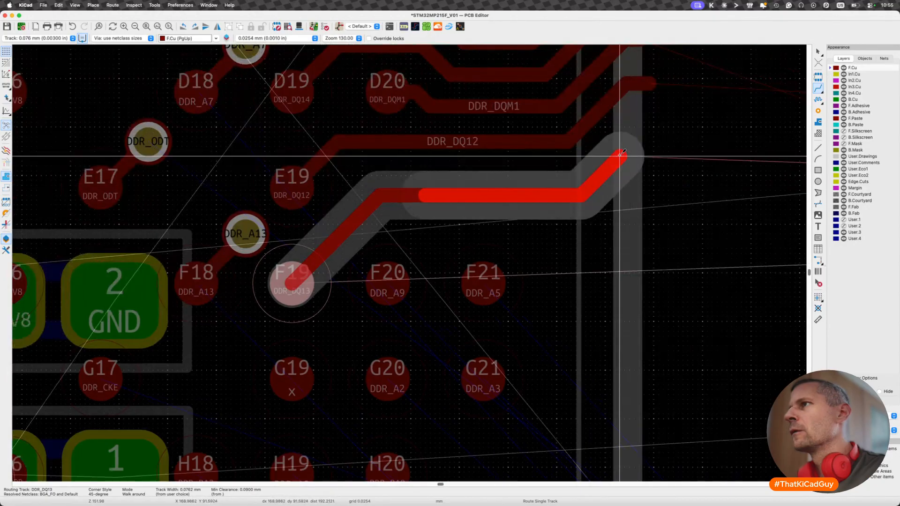
double_click(649, 150)
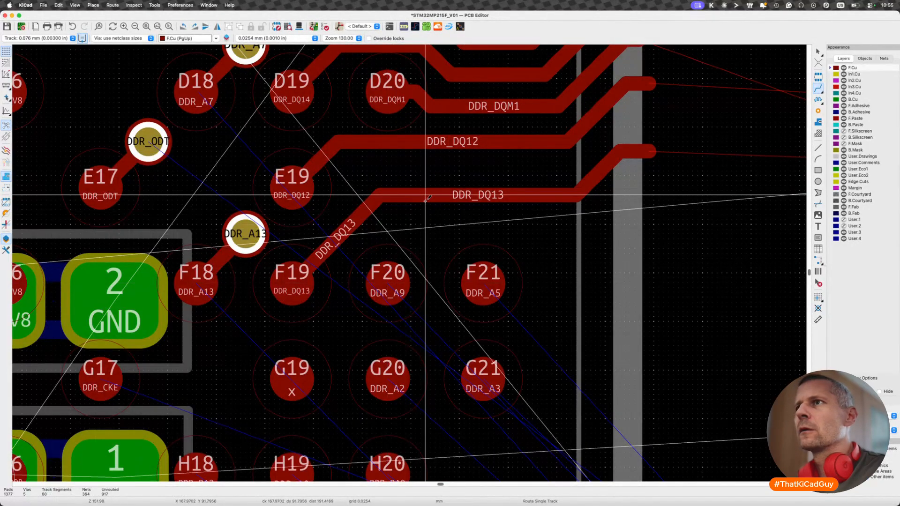
key("d")
left_click(384, 196)
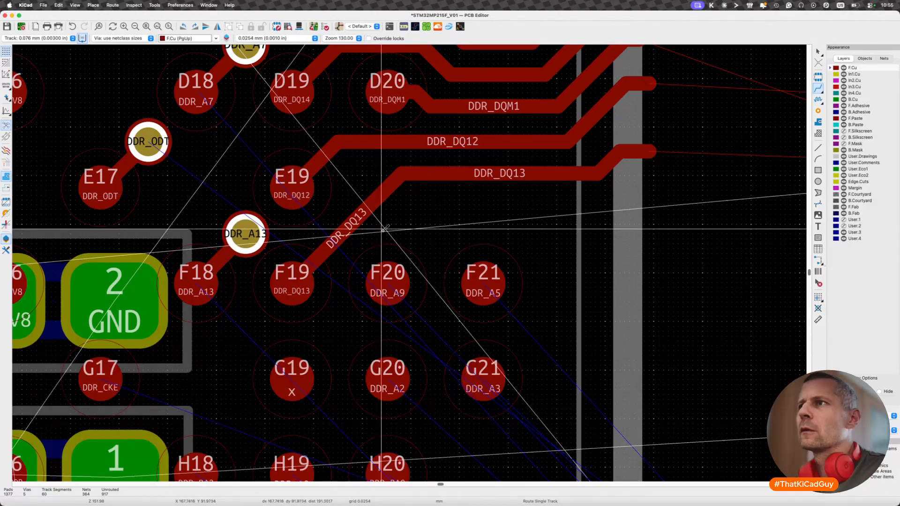
- Fan out DDR_A9 from ball F20 and DDR_A5 from ball F21 with short diagonal tracks up and right, each ending in a via
key("x")
key("v")
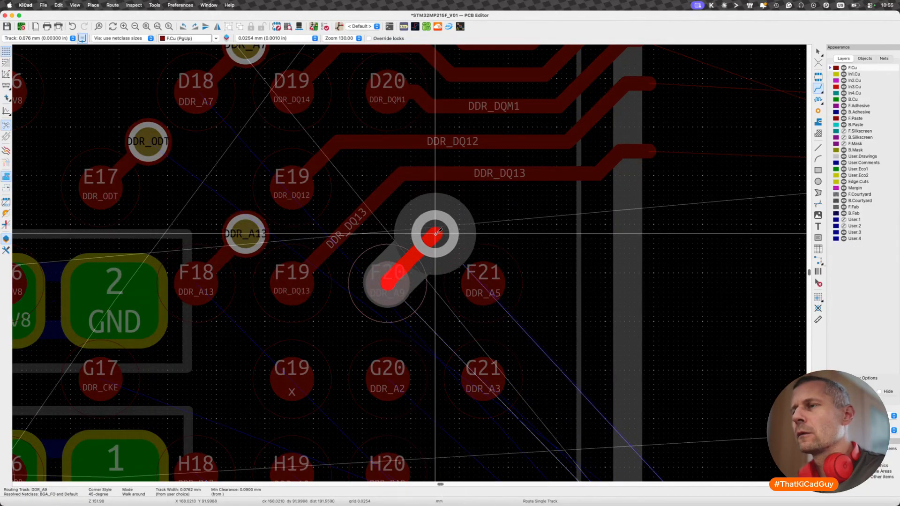
left_click(436, 233)
key("x")
key("v")
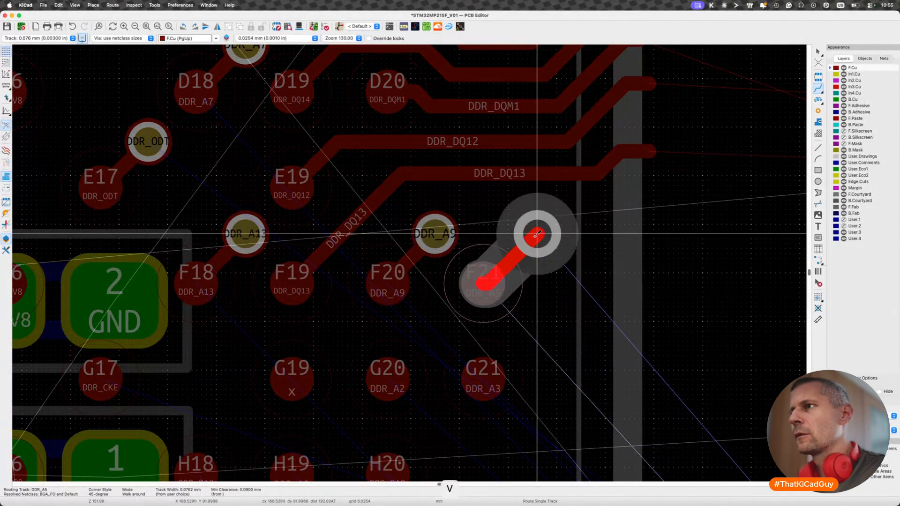
left_click(534, 233)
- Fan out DDR_A2 from ball G20 and DDR_A3 from ball G21 with short diagonal tracks up and right, each ending in a via
scroll(533, 233, "down", 5)
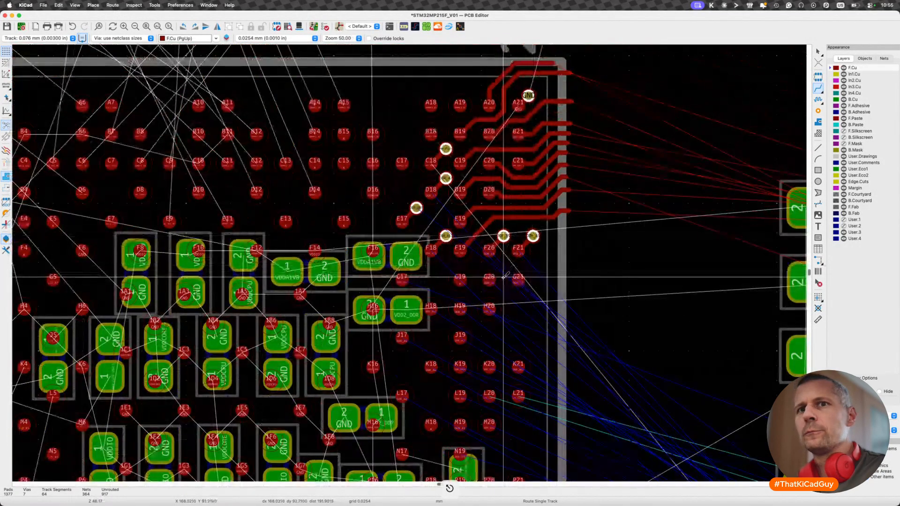
scroll(503, 277, "down", 1)
scroll(504, 277, "up", 2)
scroll(504, 277, "right", 1)
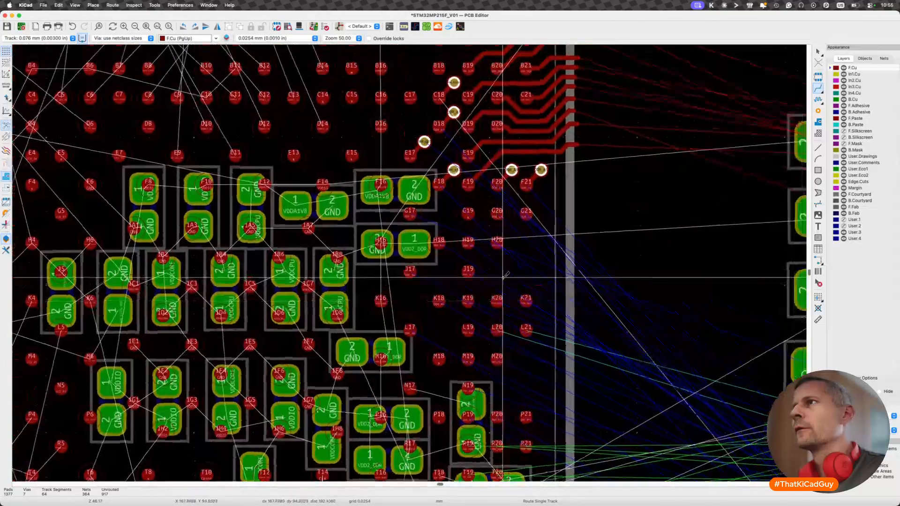
scroll(505, 277, "down", 2)
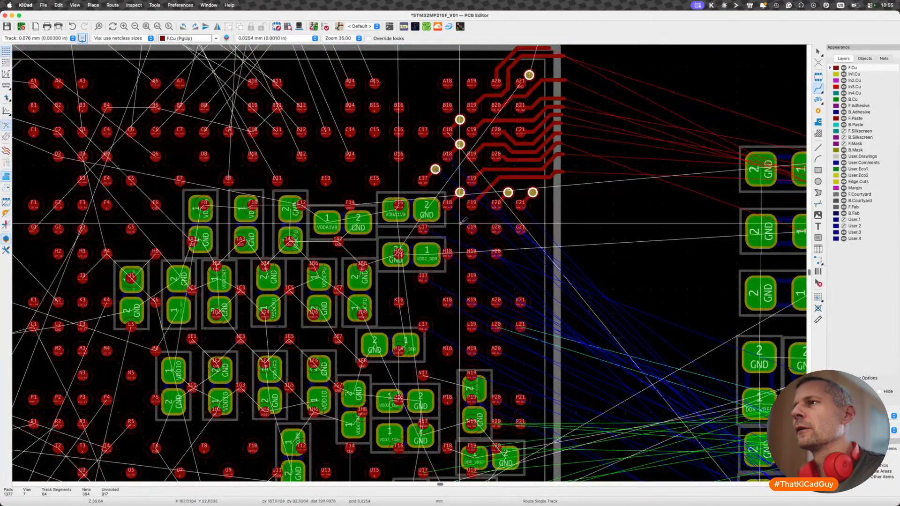
scroll(426, 223, "up", 3)
key("x")
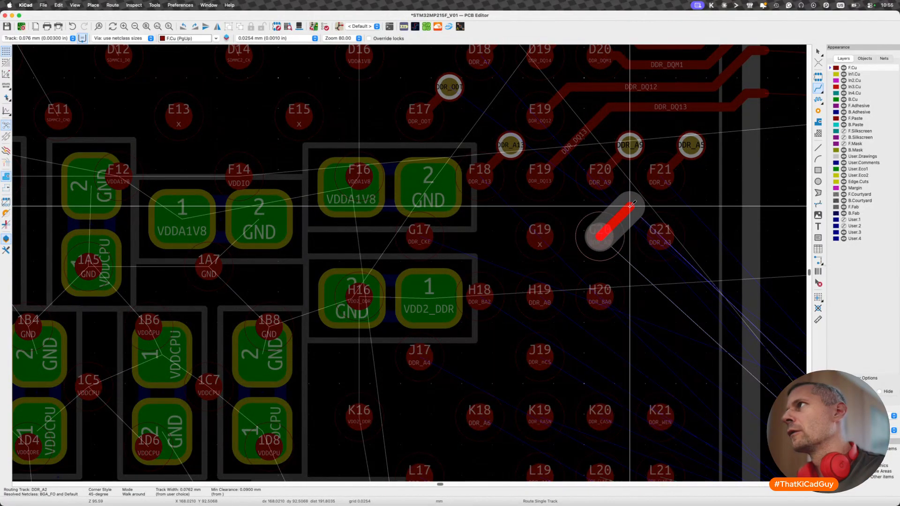
key("v")
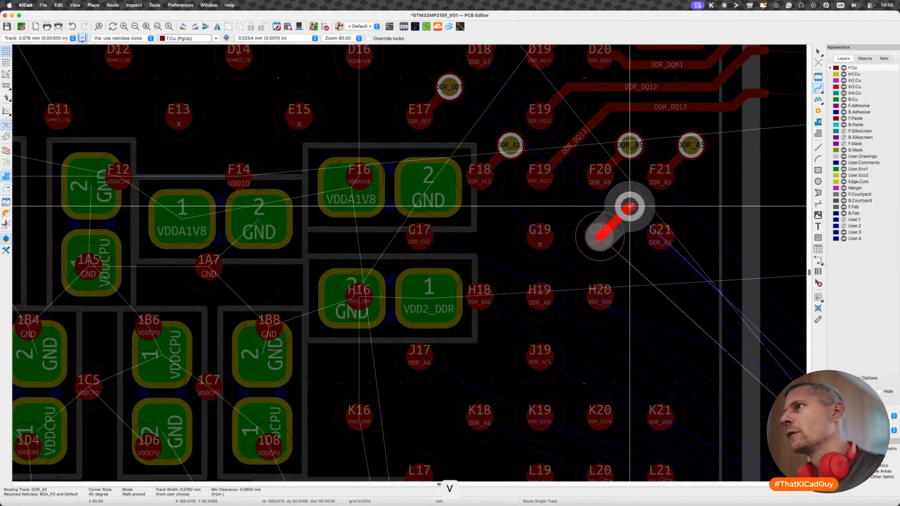
left_click(629, 207)
key("x")
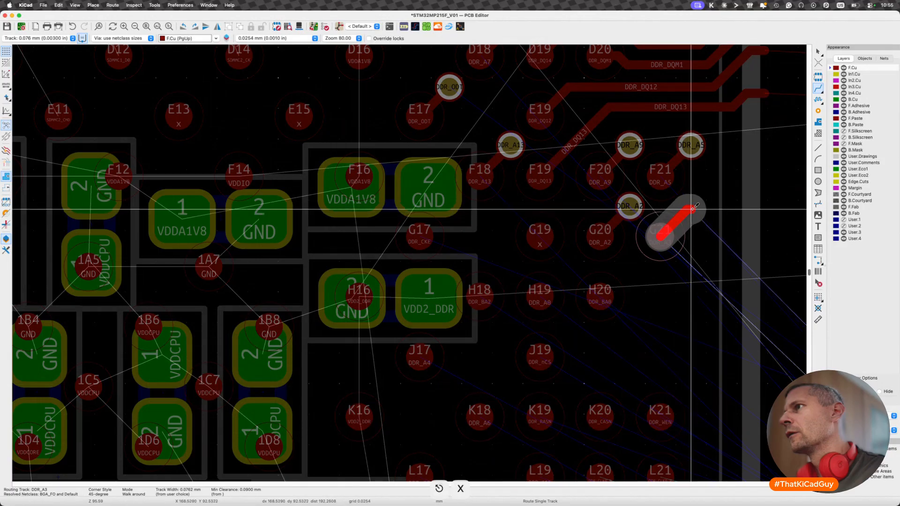
key("v")
left_click(691, 206)
scroll(691, 207, "down", 3)
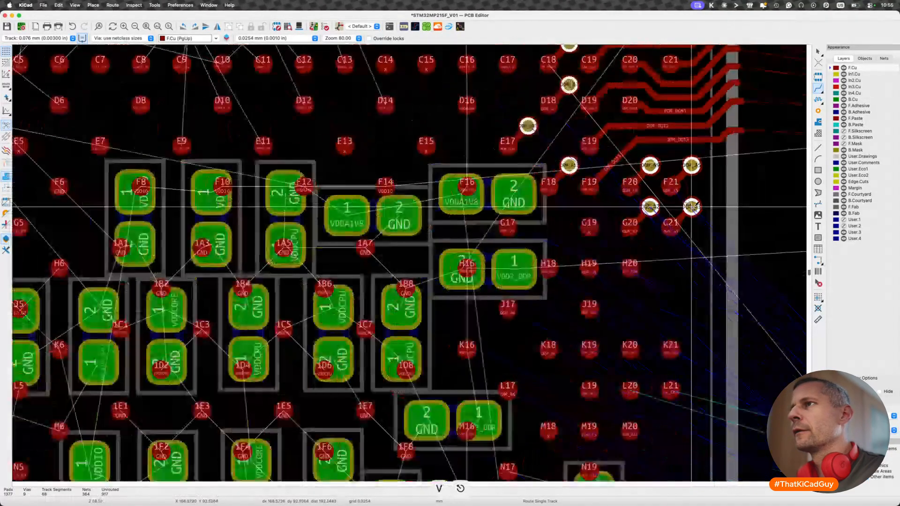
scroll(691, 206, "down", 1)
middle_click_drag(691, 207, 615, 198)
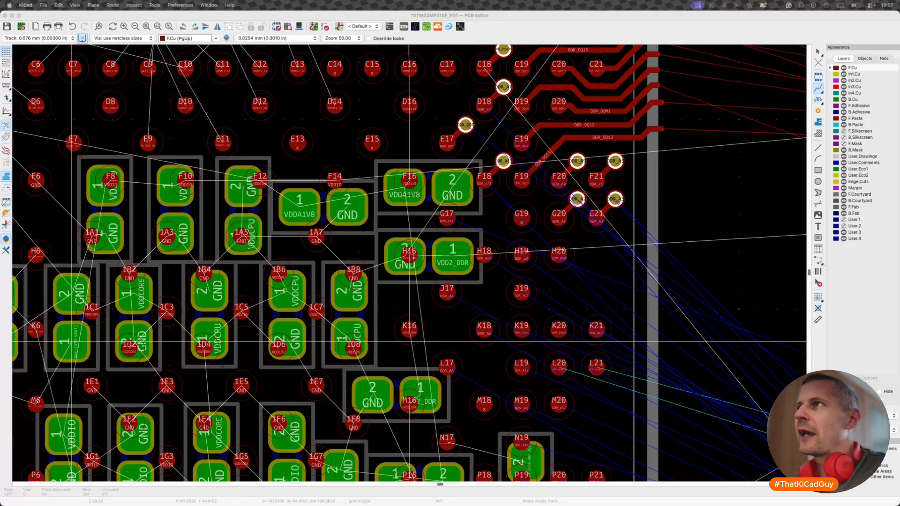
middle_click_drag(492, 88, 479, 188)
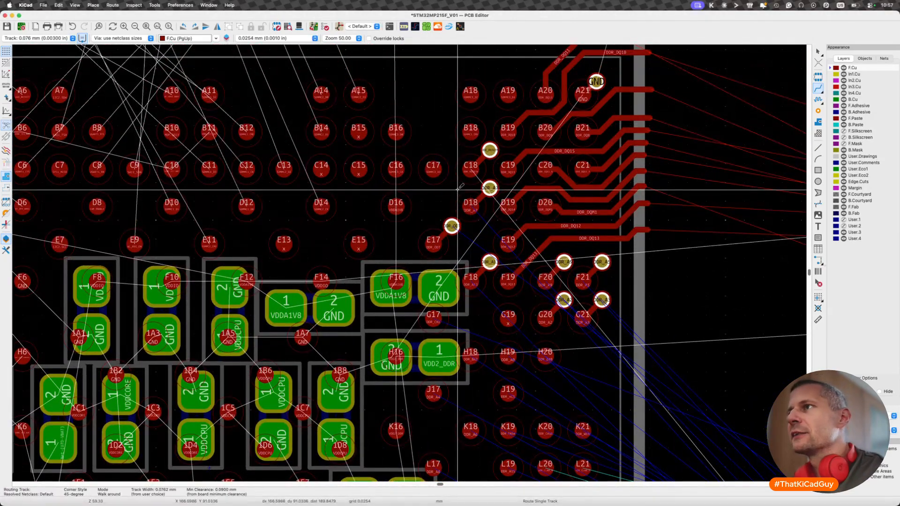
scroll(474, 212, "up", 5)
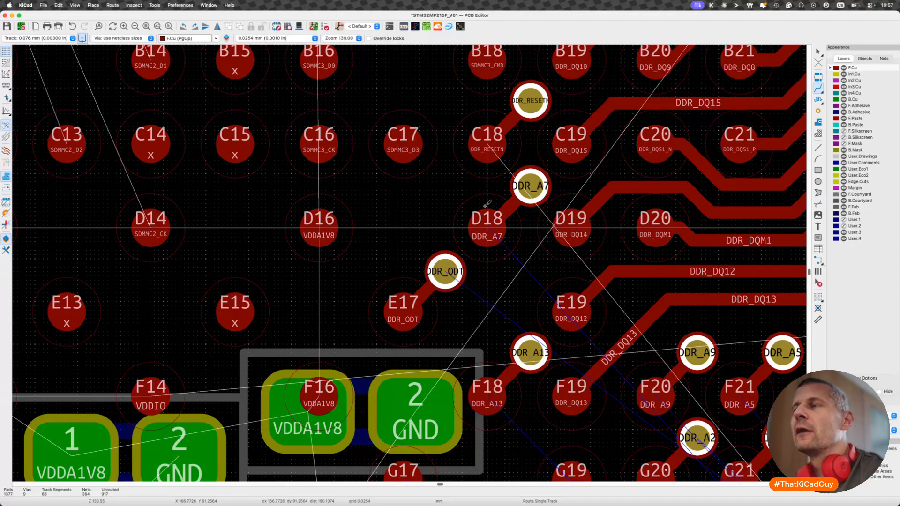
- Switch to the Brave browser, load linkedin.com in a new tab and open the account owner's profile
key("super+Tab")
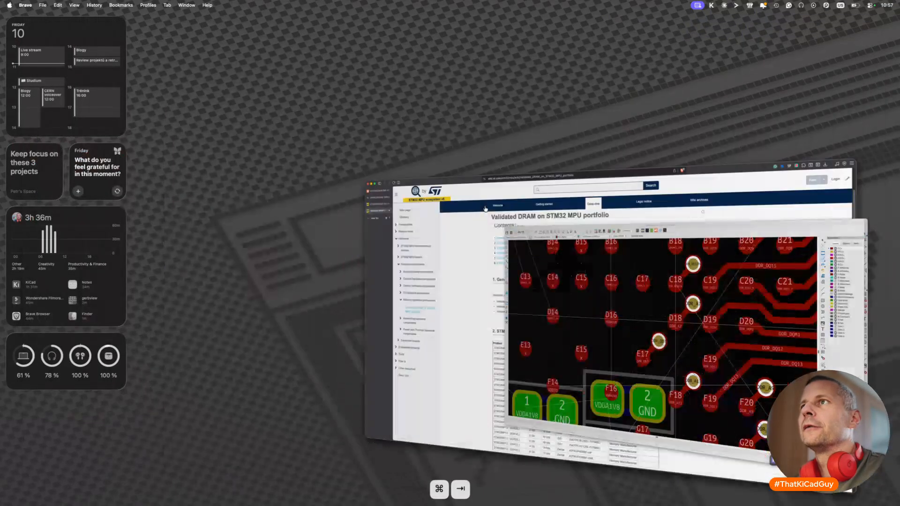
key("super+t")
type("linkedin.com")
key("Return")
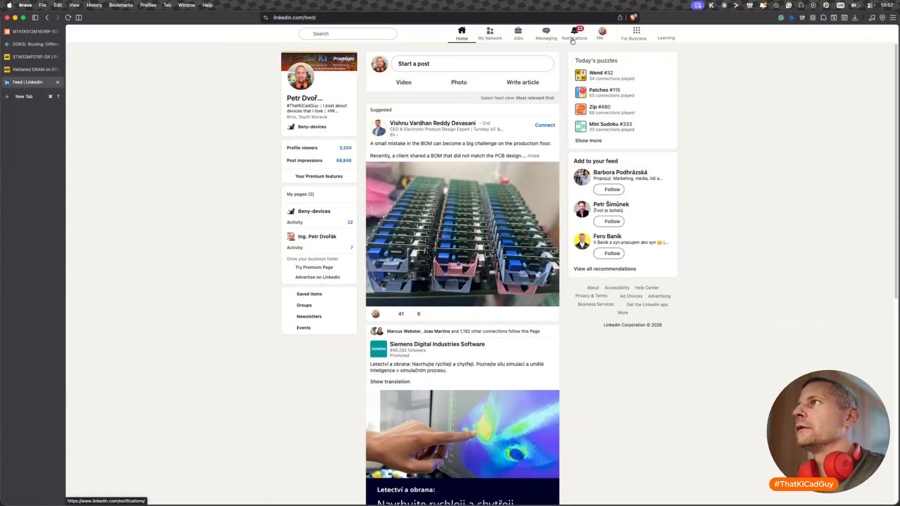
left_click(597, 40)
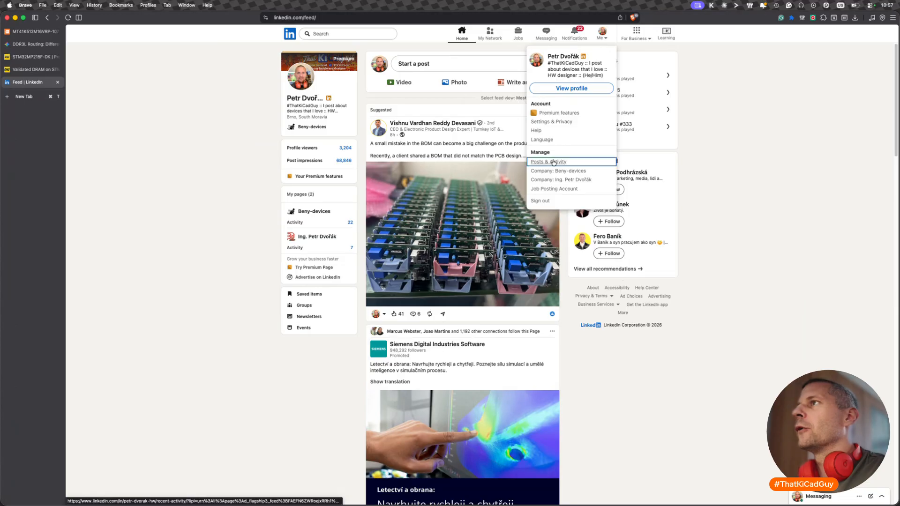
left_click(553, 160)
left_click(606, 37)
left_click(577, 87)
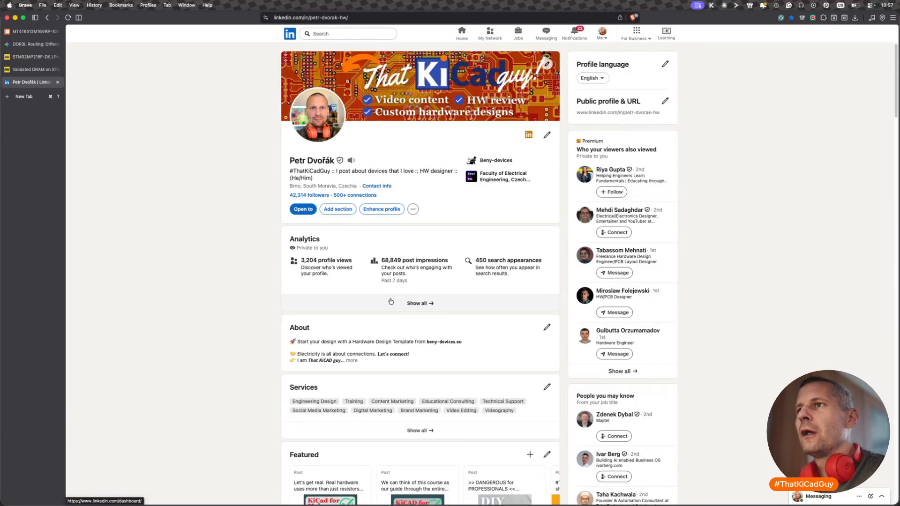
- Find the KiCad content portfolio post among the profile's featured items and open its linked portfolio page
scroll(390, 299, "down", 2)
scroll(419, 279, "down", 5)
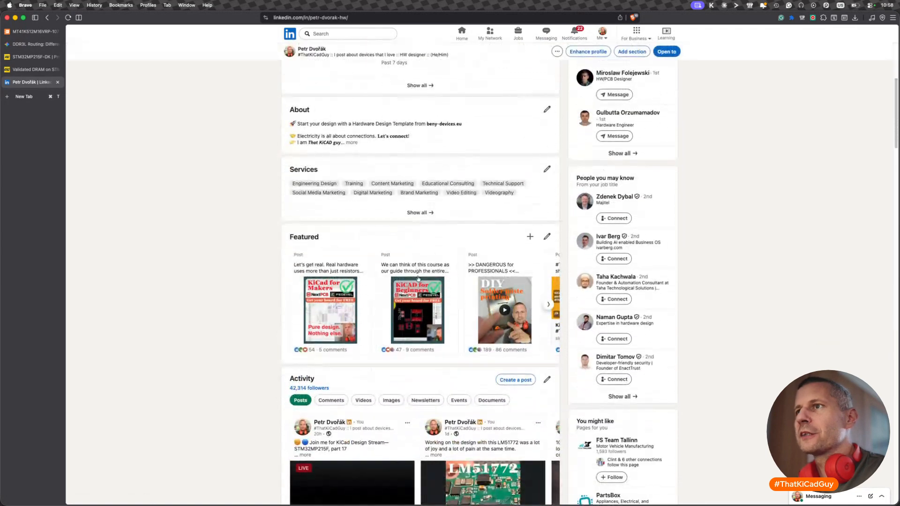
left_click(549, 305)
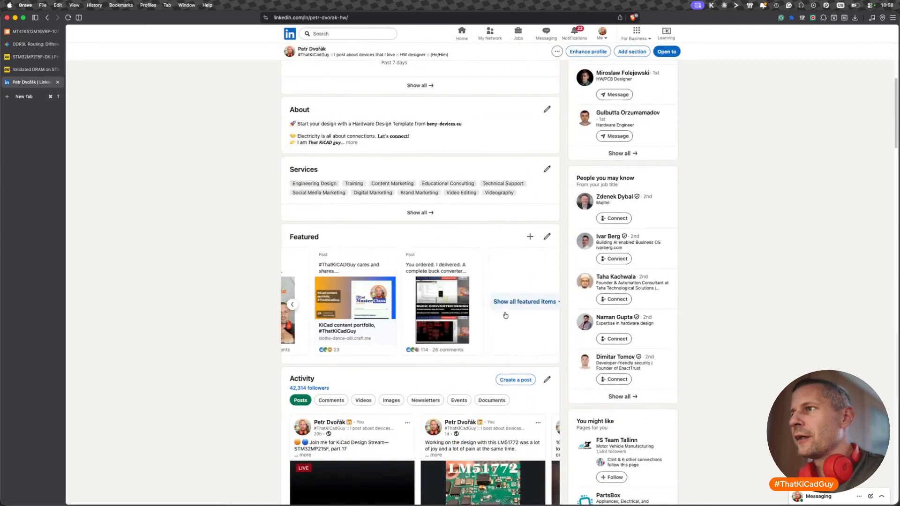
left_click(336, 333)
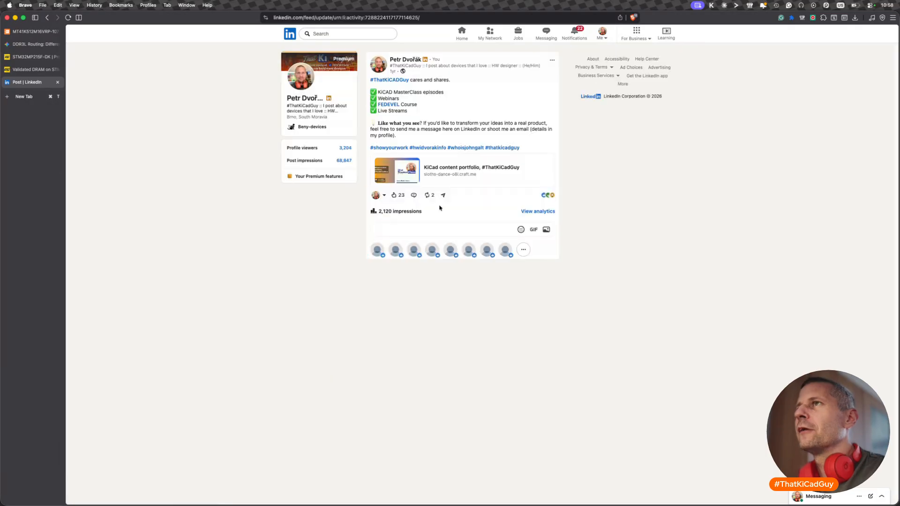
left_click(482, 167)
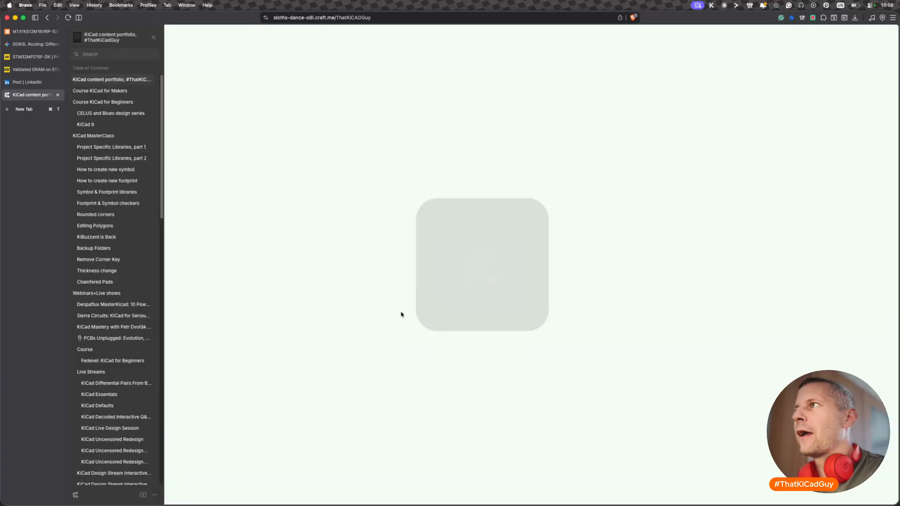
- Look through the portfolio page down to the STM32MP215F KiCad Design Stream entries, and close the page
scroll(402, 314, "down", 3)
scroll(401, 314, "down", 20)
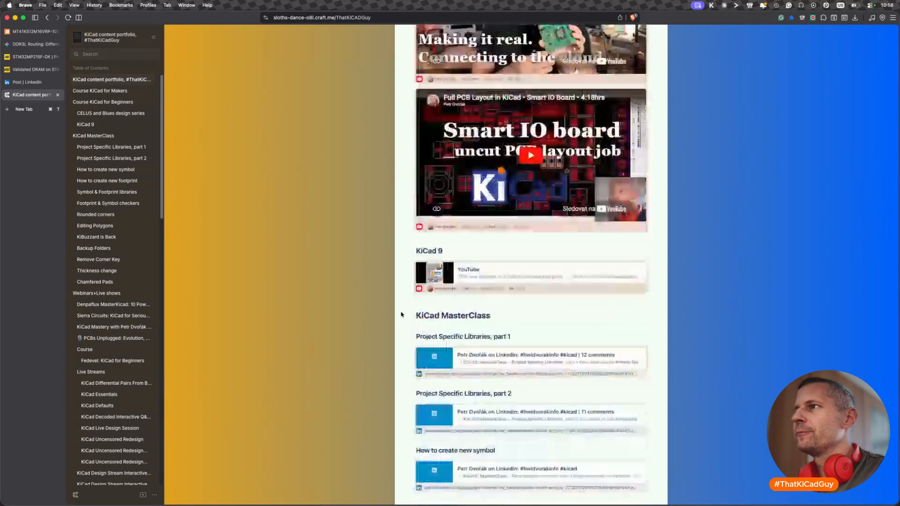
scroll(402, 314, "down", 20)
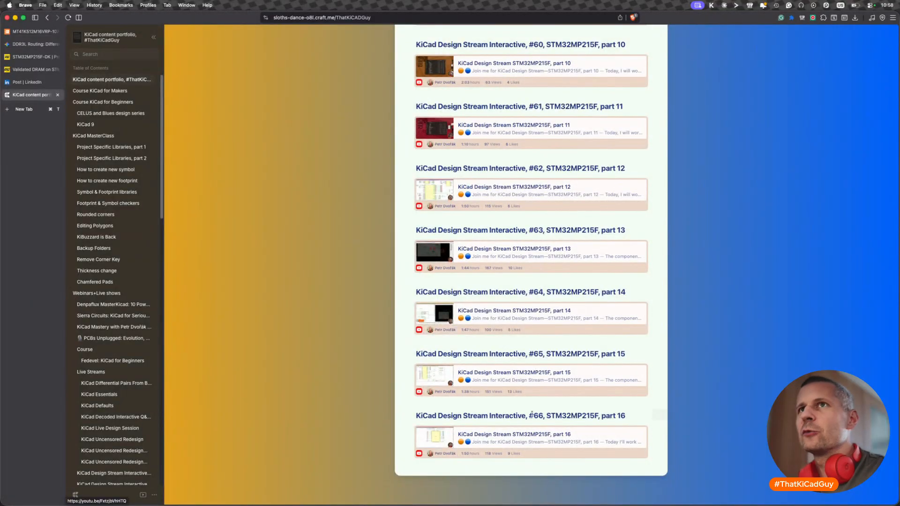
key("super+w")
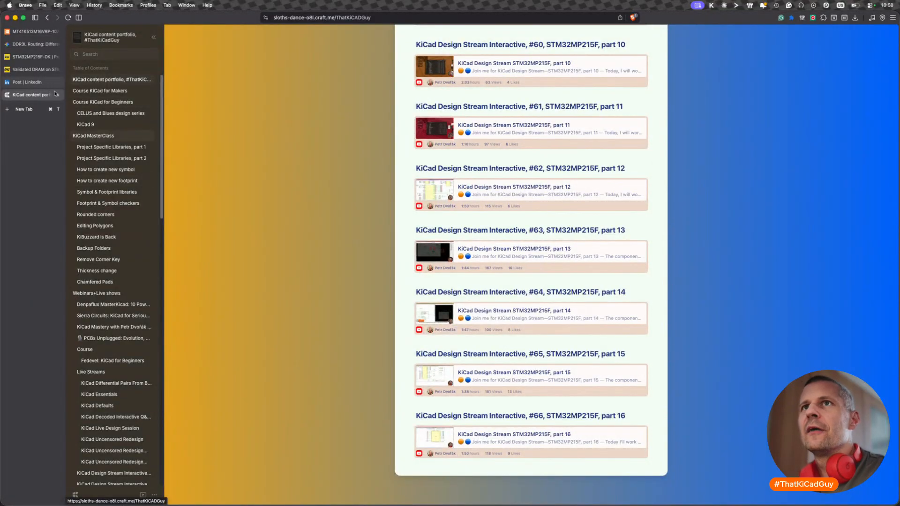
- Go back to the LinkedIn profile and show the Events in its activity section
left_click(47, 18)
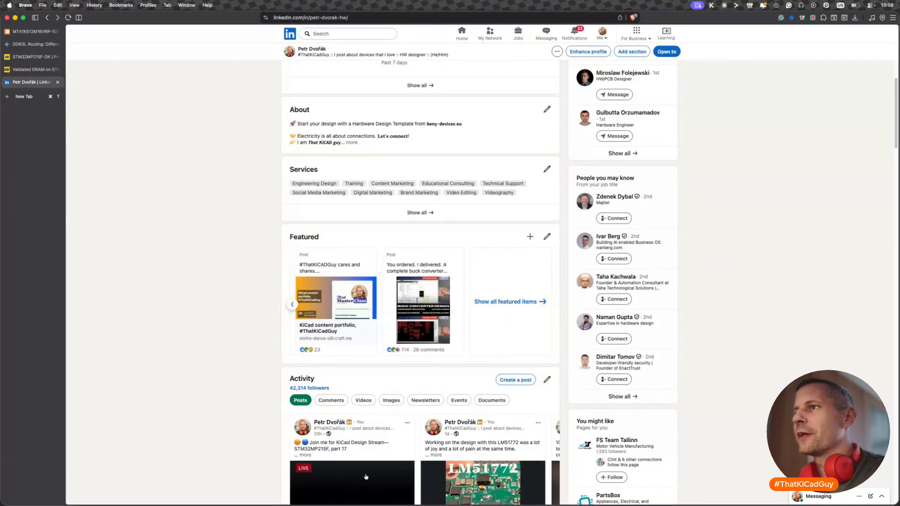
scroll(253, 369, "down", 3)
scroll(253, 369, "down", 2)
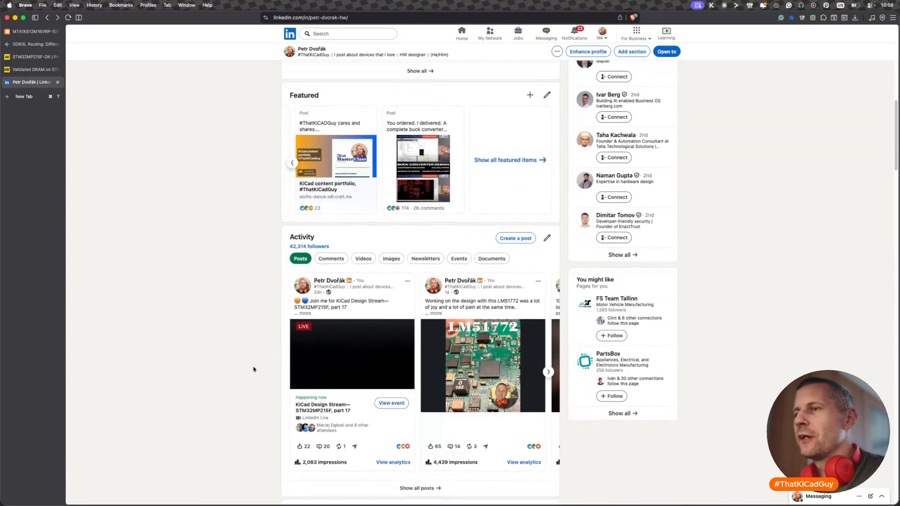
left_click(460, 257)
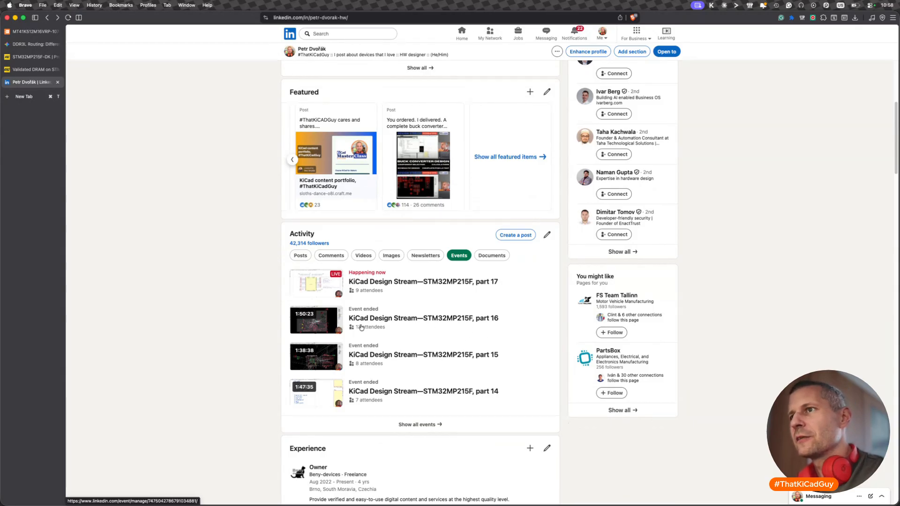
- Return to the LinkedIn home feed, close its tab and switch back to the KiCad PCB Editor
left_click(462, 33)
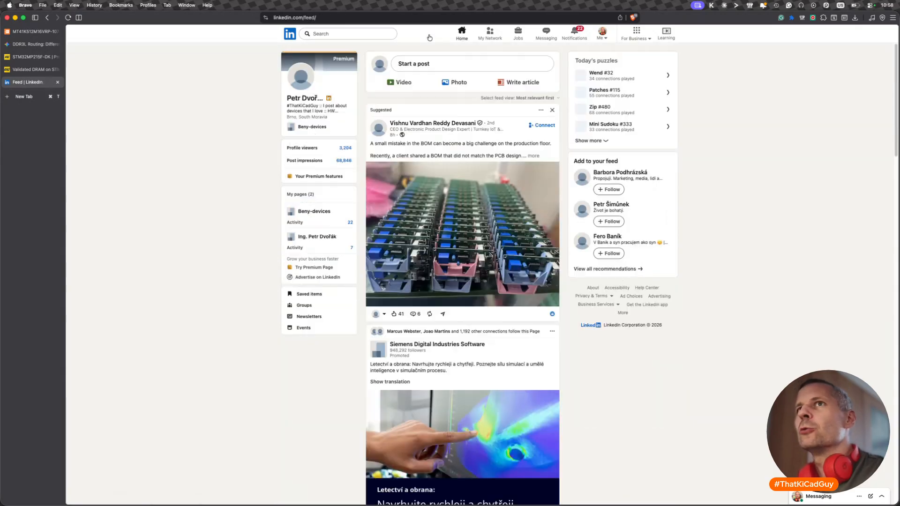
left_click(57, 82)
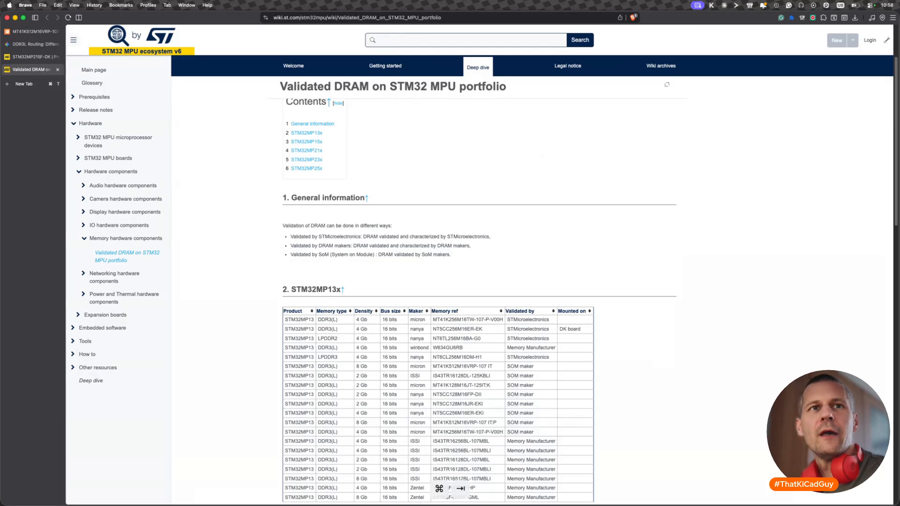
key("super+Tab")
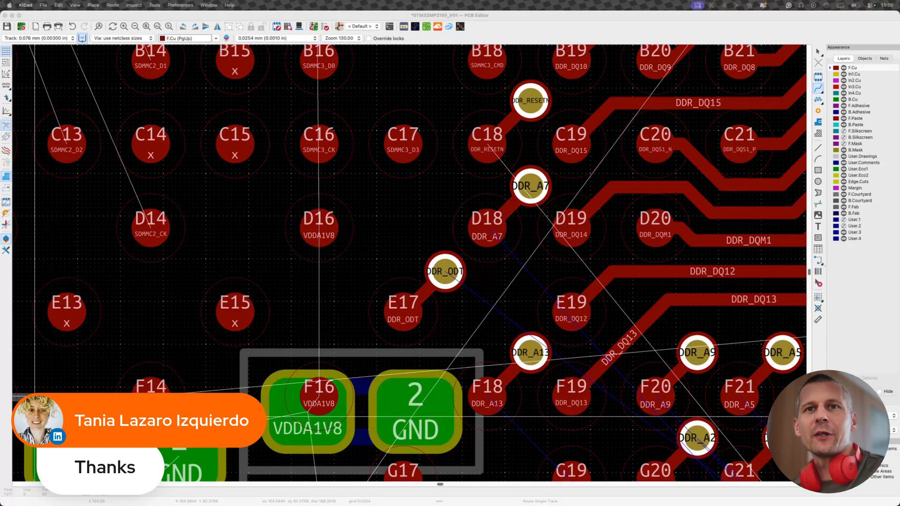
left_click(484, 310)
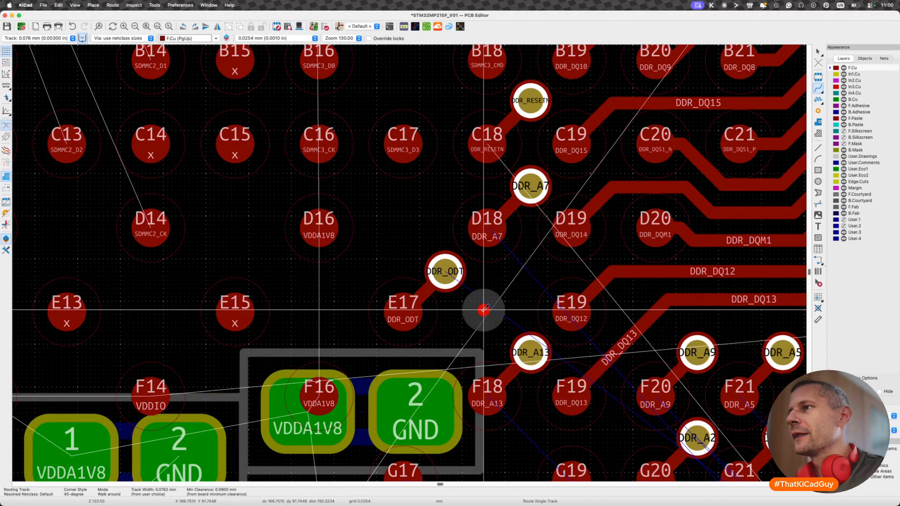
scroll(484, 309, "down", 2)
scroll(484, 310, "down", 3)
scroll(484, 310, "right", 3)
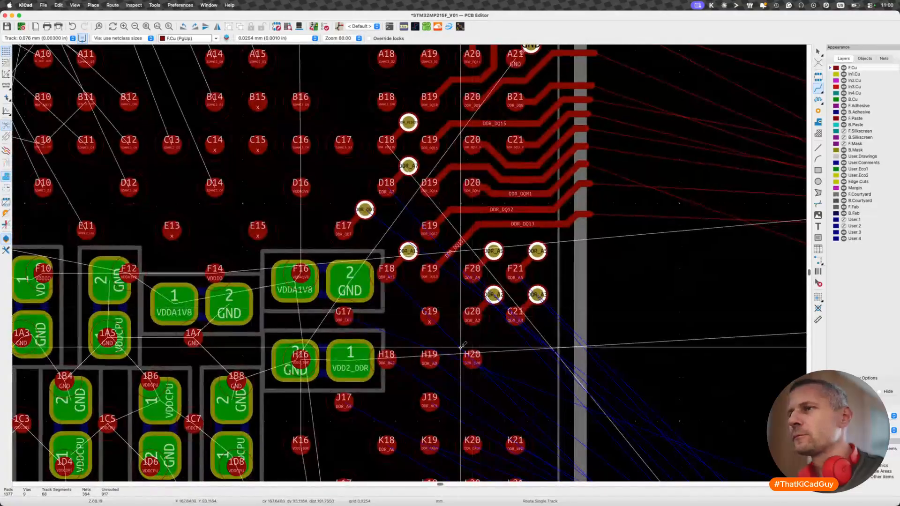
- Route DDR_CKE from pad G17 on F.Cu to a via diagonally above pad G19, in line with the DDR_A13 via
scroll(461, 348, "up", 1)
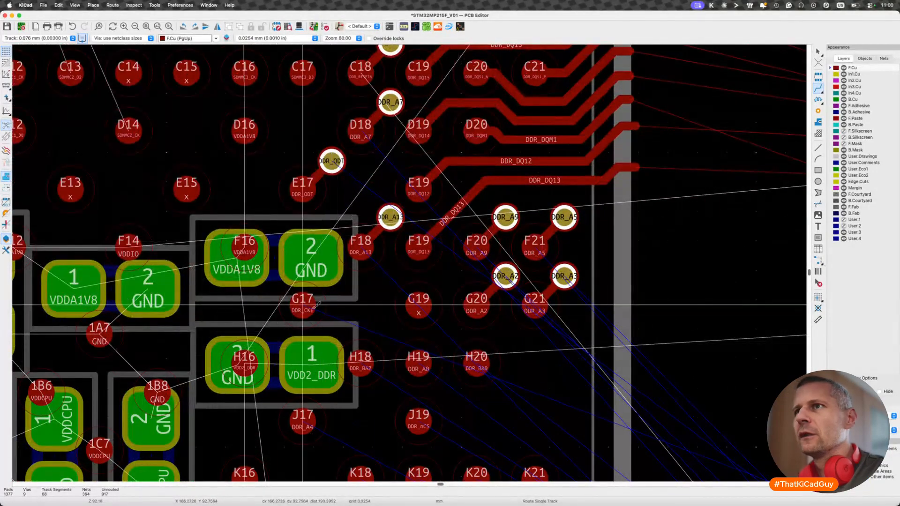
left_click(350, 313)
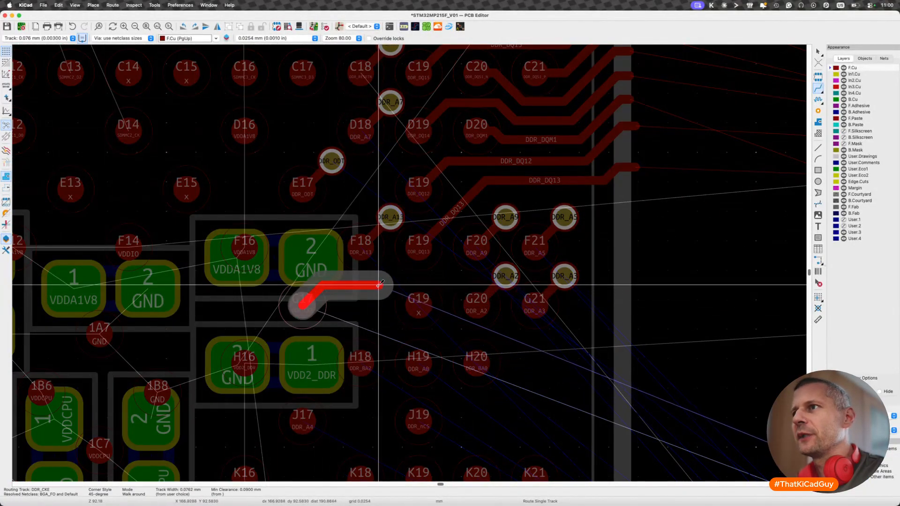
key("v")
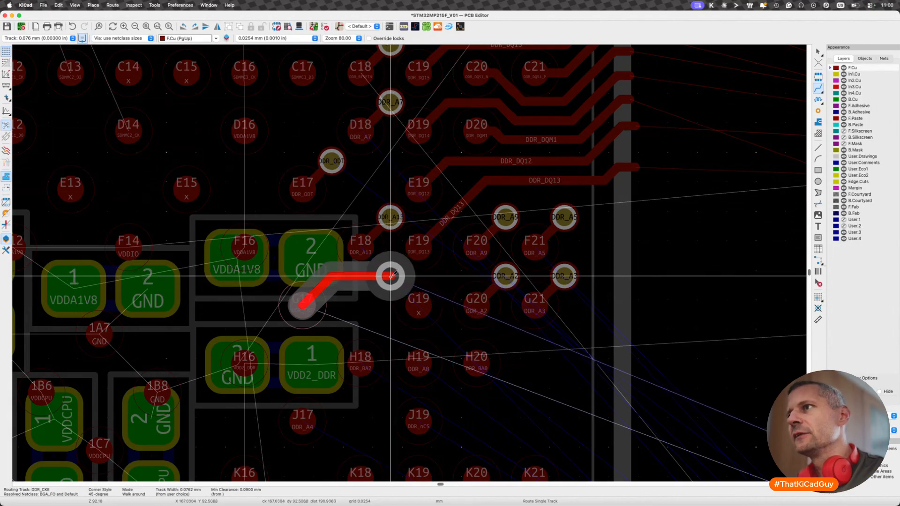
double_click(393, 275)
- Reshape the DDR_CKE track so it leaves G17 horizontally between the two capacitors and rises diagonally to its via
key("d")
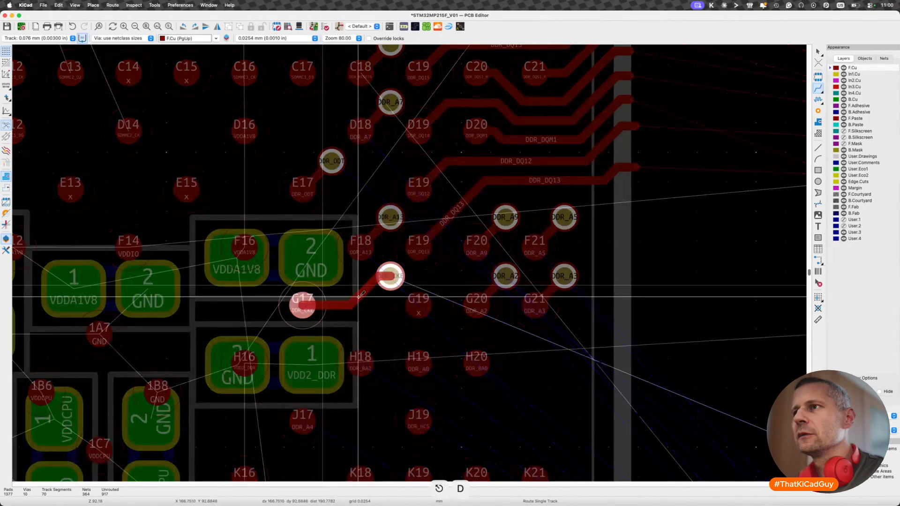
scroll(371, 296, "down", 4)
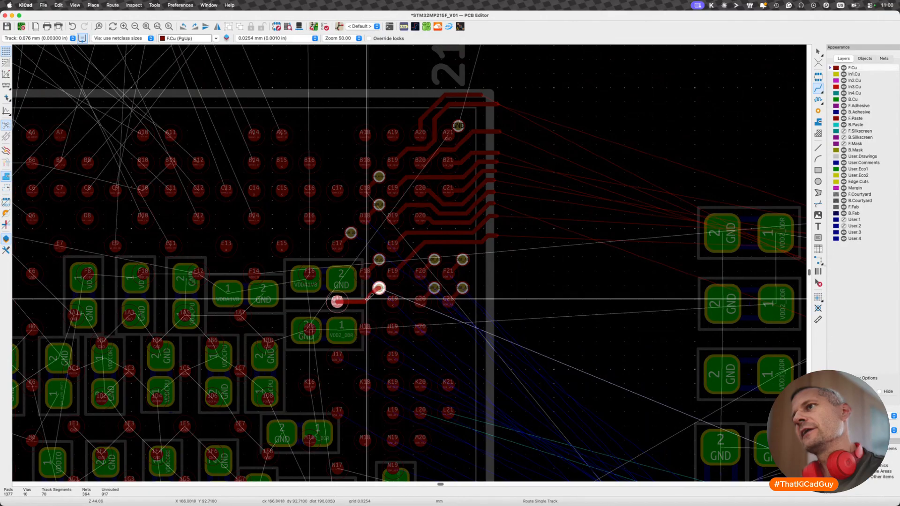
left_click(366, 298)
- Route a short diagonal DDR_BA2 track from pad H18 and end it in a via directly below the DDR_CKE via
scroll(446, 314, "up", 3)
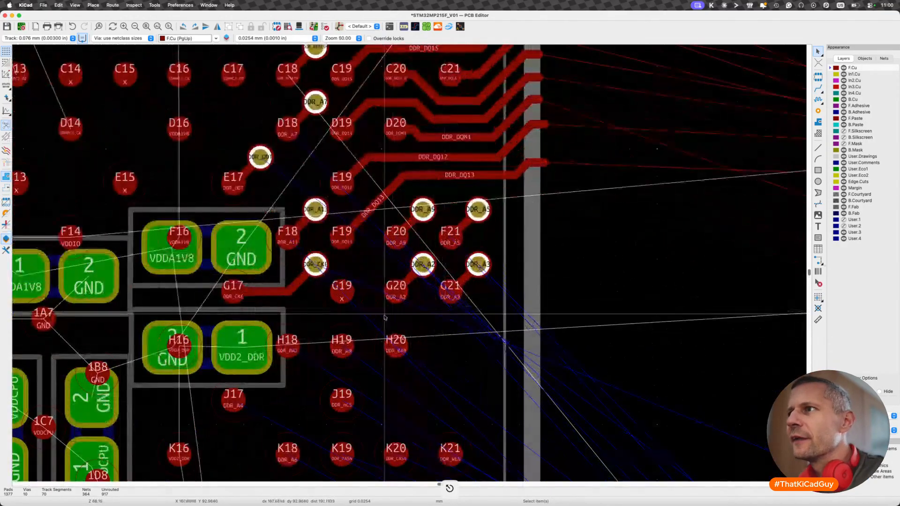
scroll(305, 352, "left", 1)
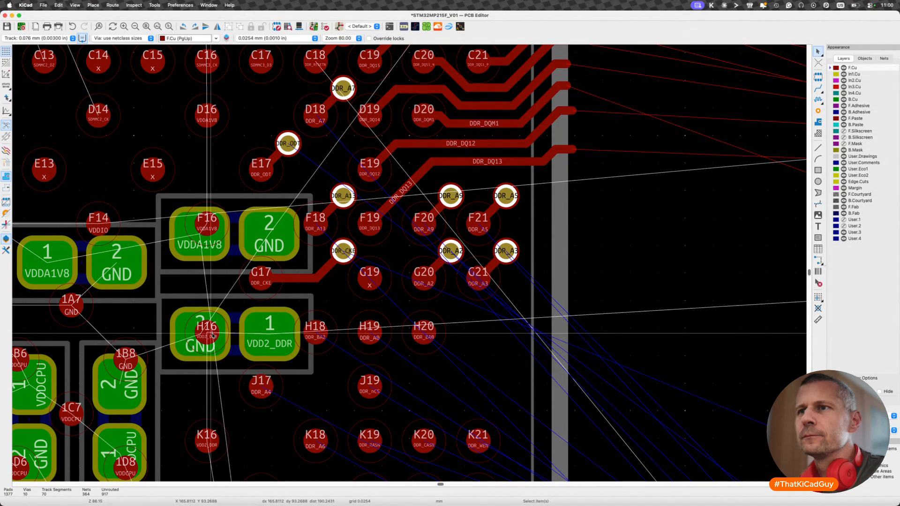
key("x")
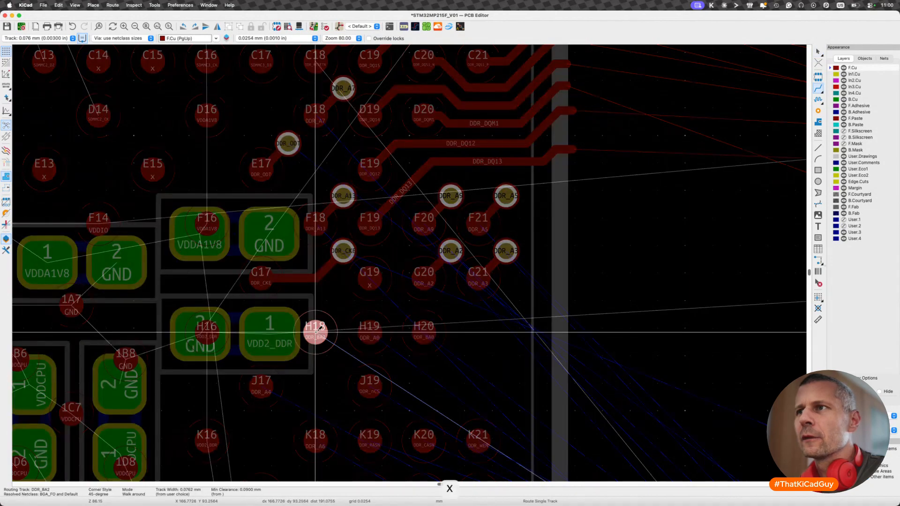
key("Escape")
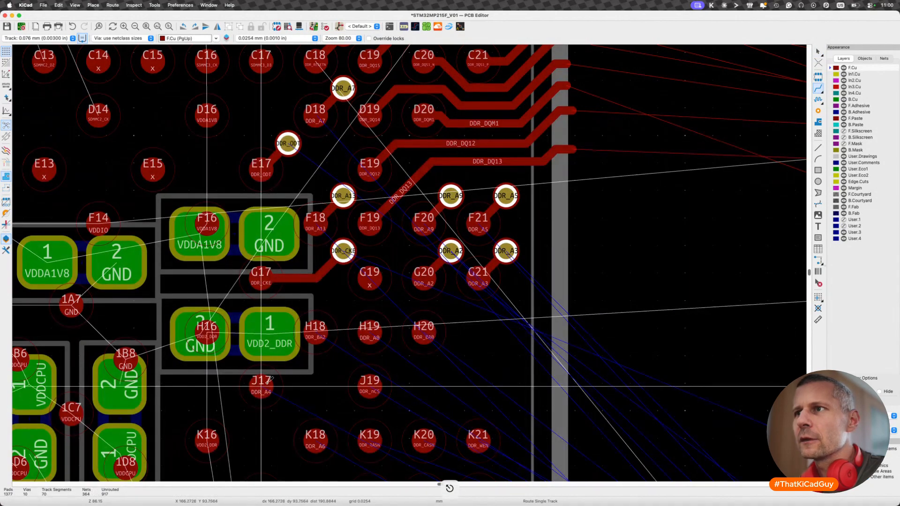
key("x")
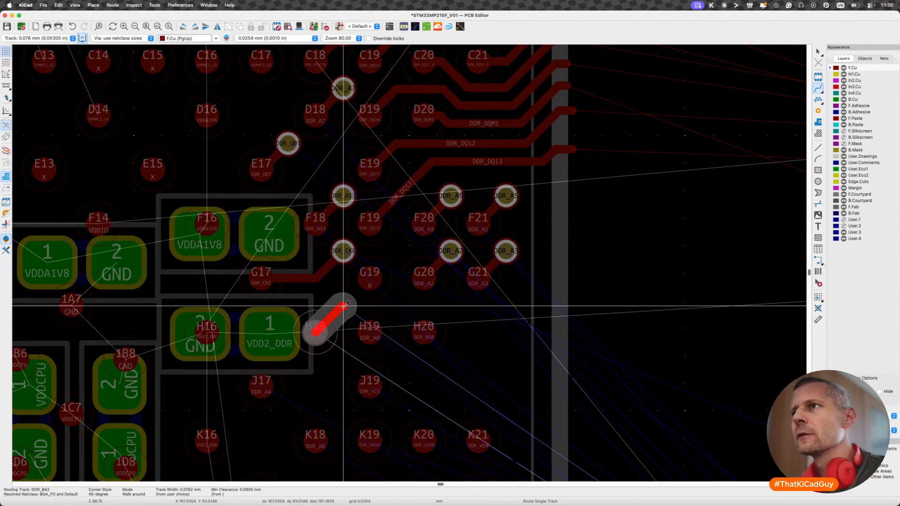
key("v")
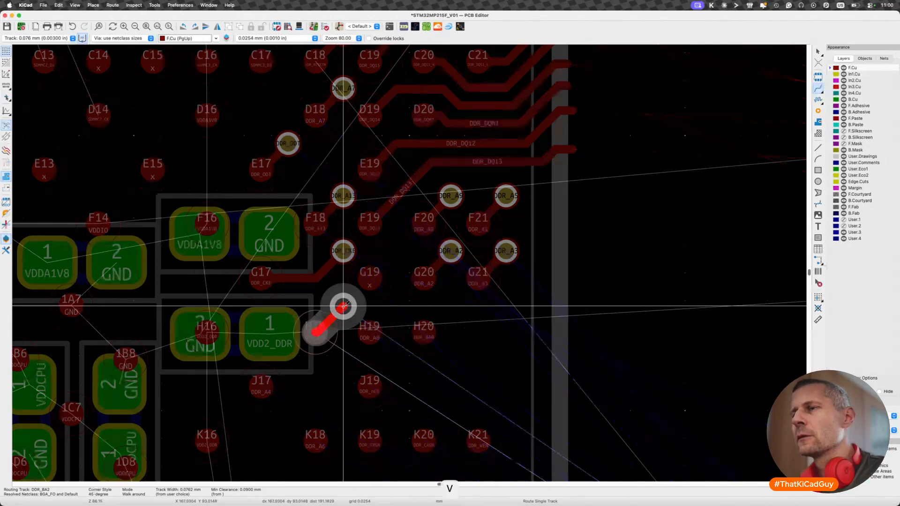
left_click(343, 307)
key("x")
key("Escape")
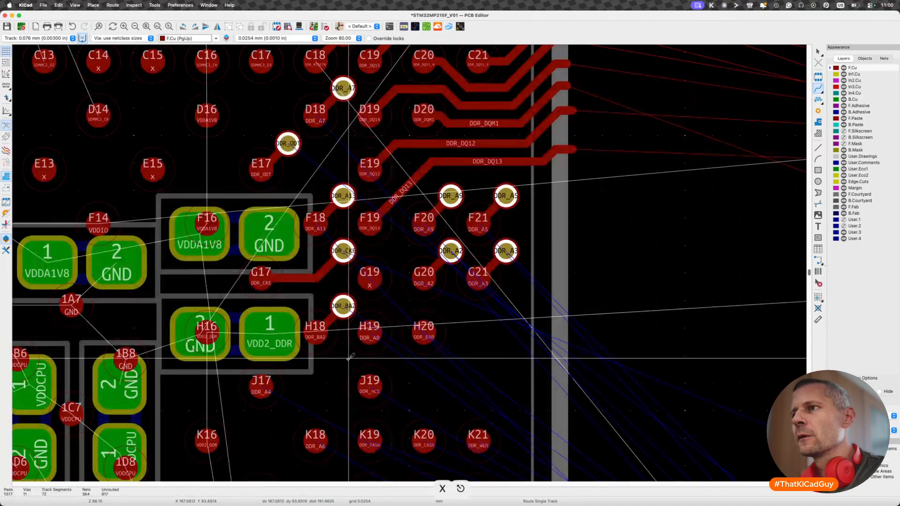
- Fan out DDR_A0 from pad H19 and DDR_BA0 from pad H20 with short diagonal tracks ending in vias level with the DDR_BA2 via
key("x")
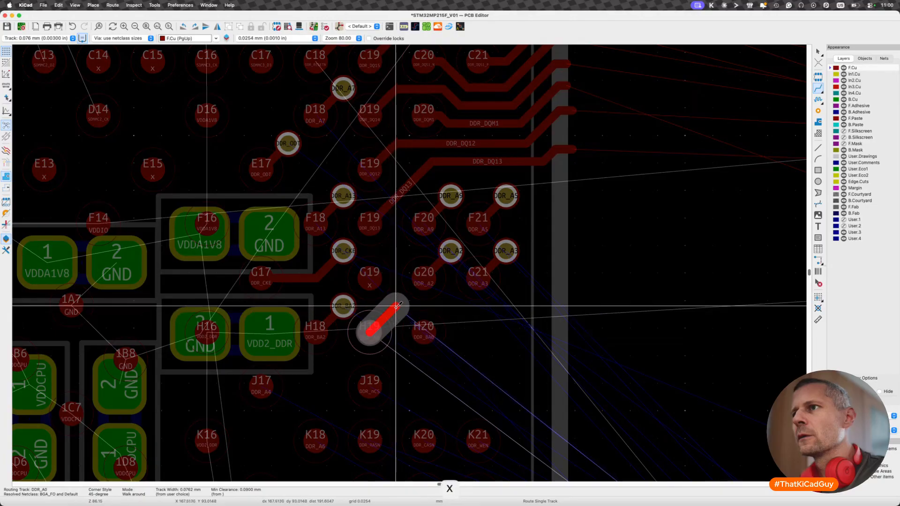
key("v")
left_click(396, 306)
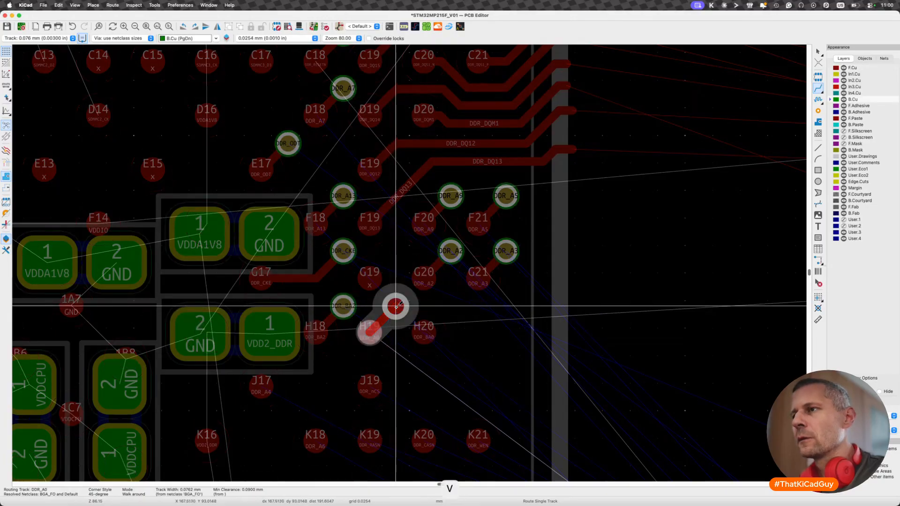
key("x")
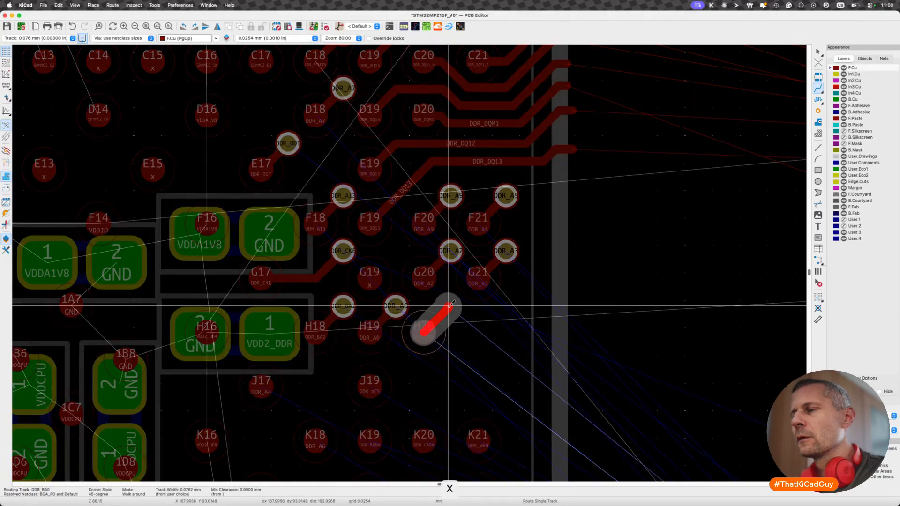
key("v")
left_click(451, 306)
scroll(419, 365, "down", 1)
scroll(418, 364, "down", 3)
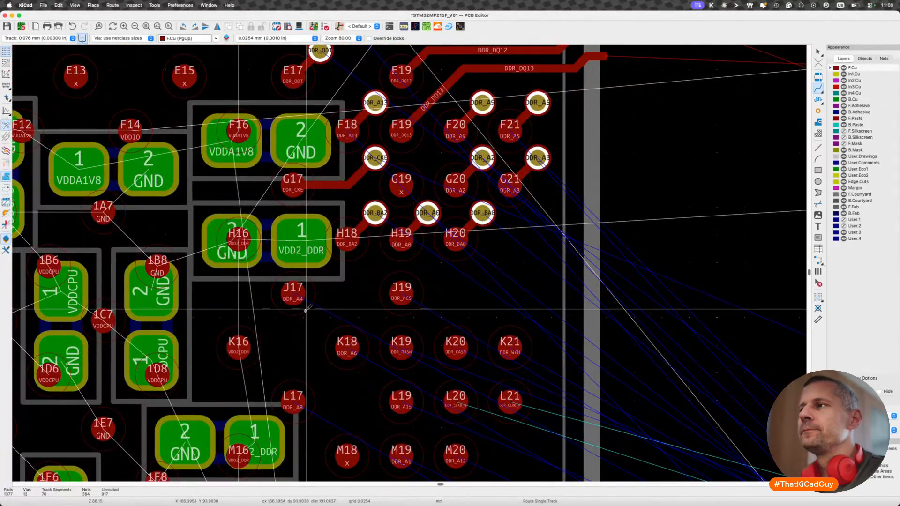
scroll(307, 308, "down", 6)
scroll(307, 307, "left", 4)
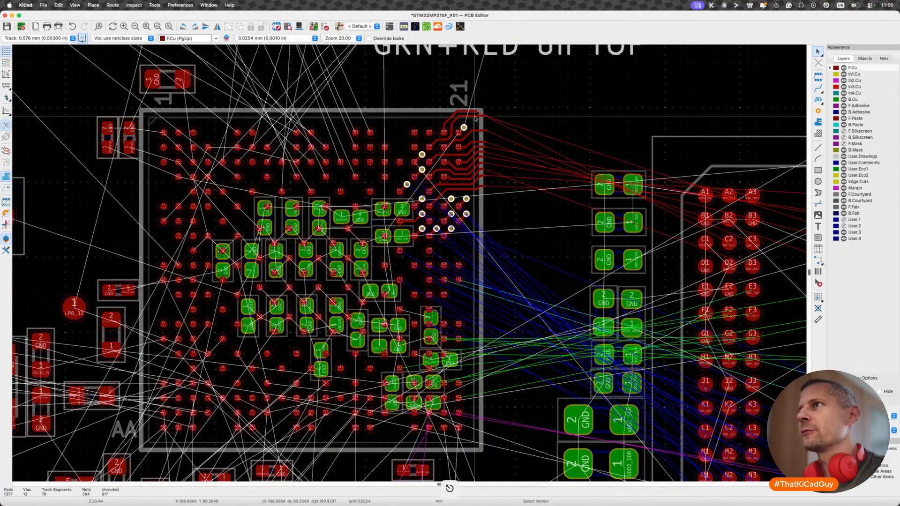
key("Escape")
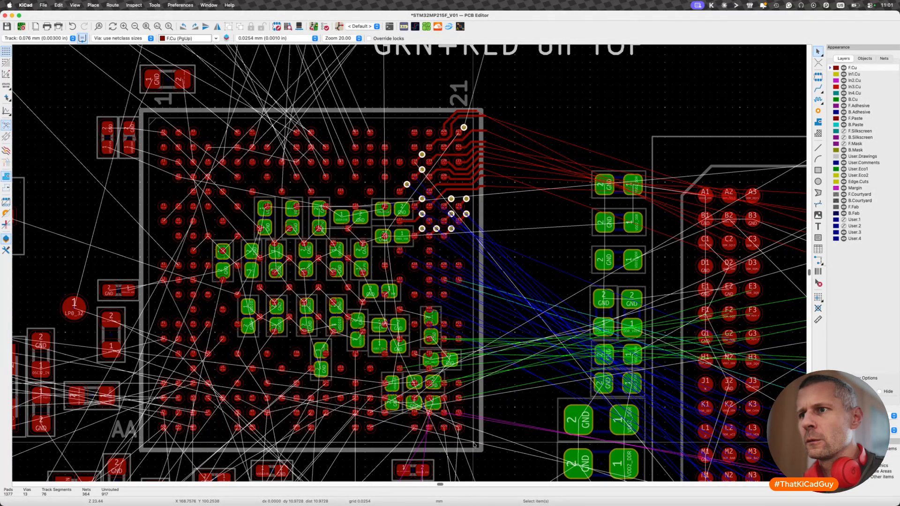
key("space")
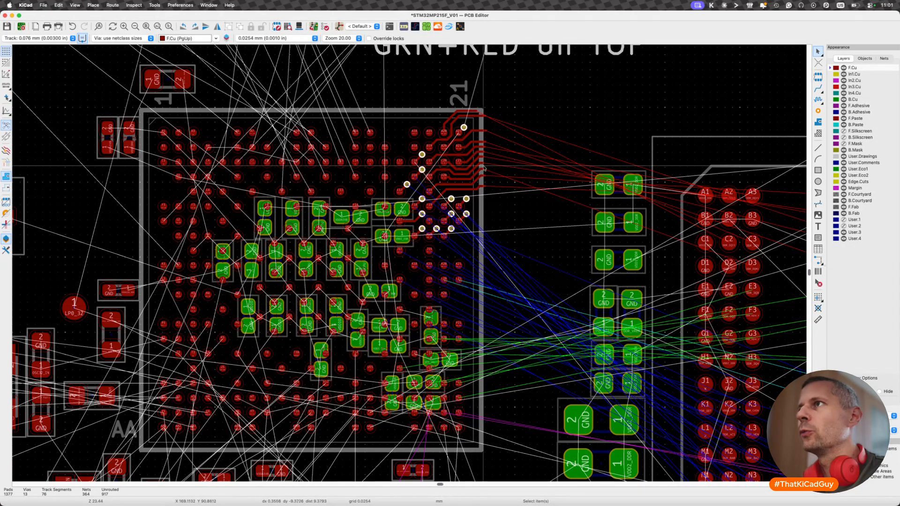
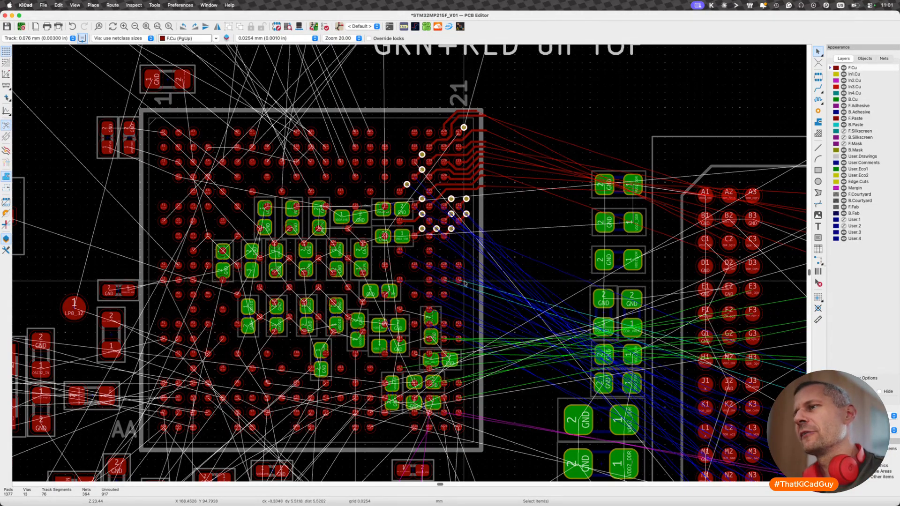
- Route the DDR_CLK0_P/DDR_CLK0_N differential pair on F.Cu from pads L21 and L20 horizontally to just past the chip outline
scroll(466, 283, "up", 3)
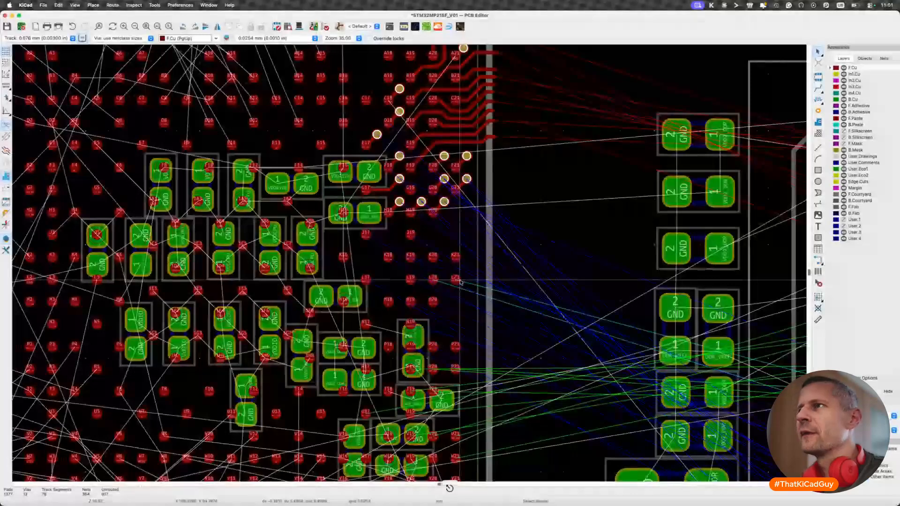
scroll(461, 282, "up", 3)
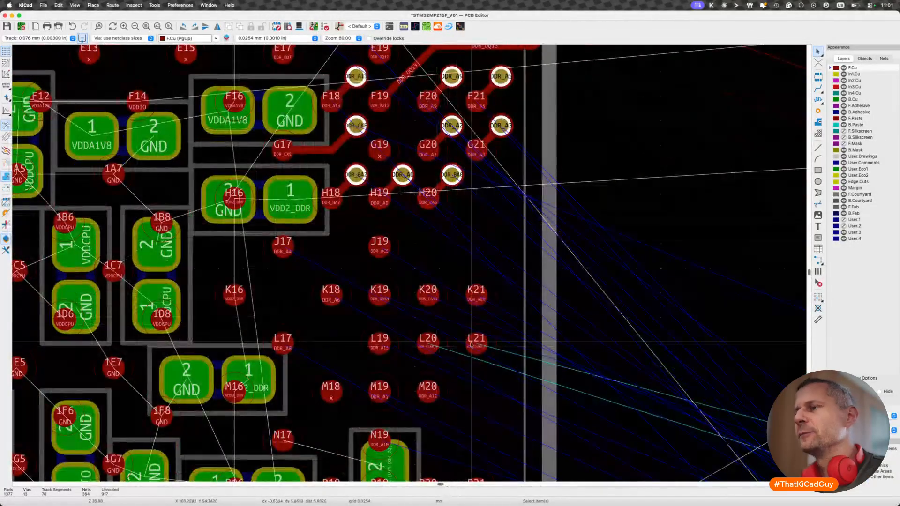
key("6")
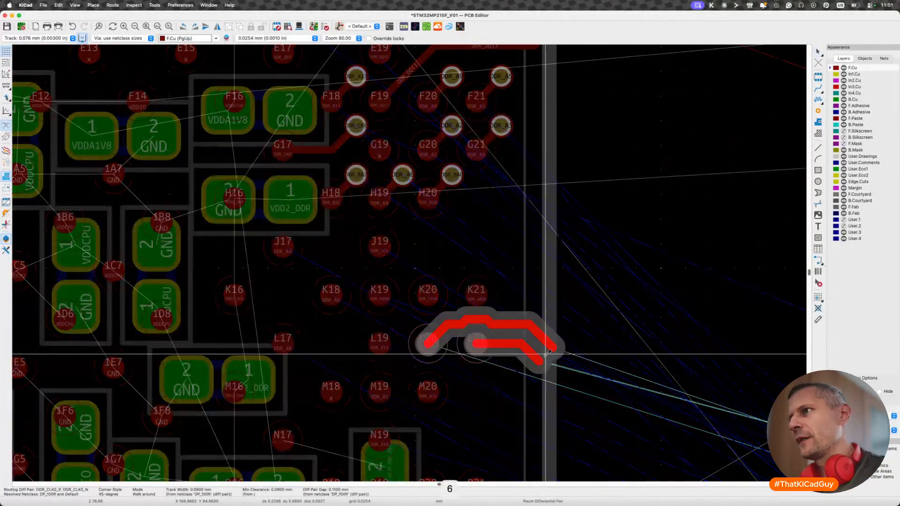
scroll(588, 349, "down", 5)
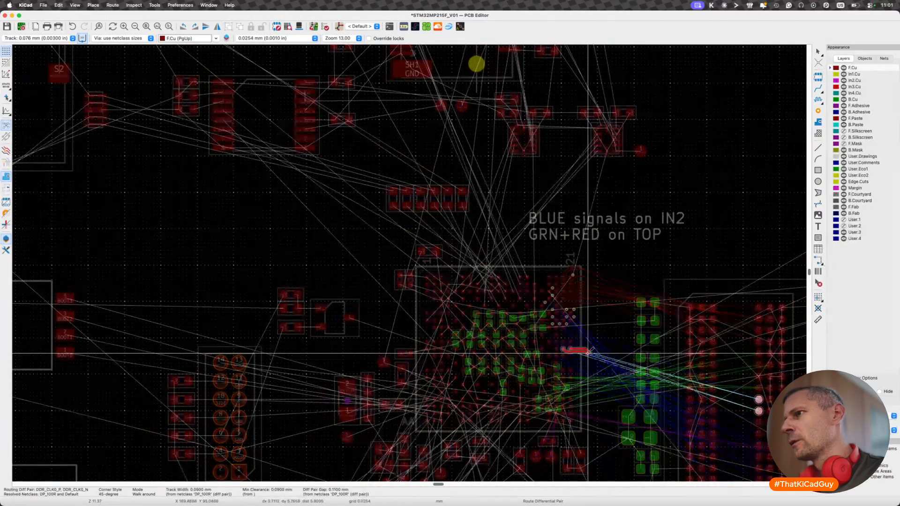
scroll(588, 347, "up", 3)
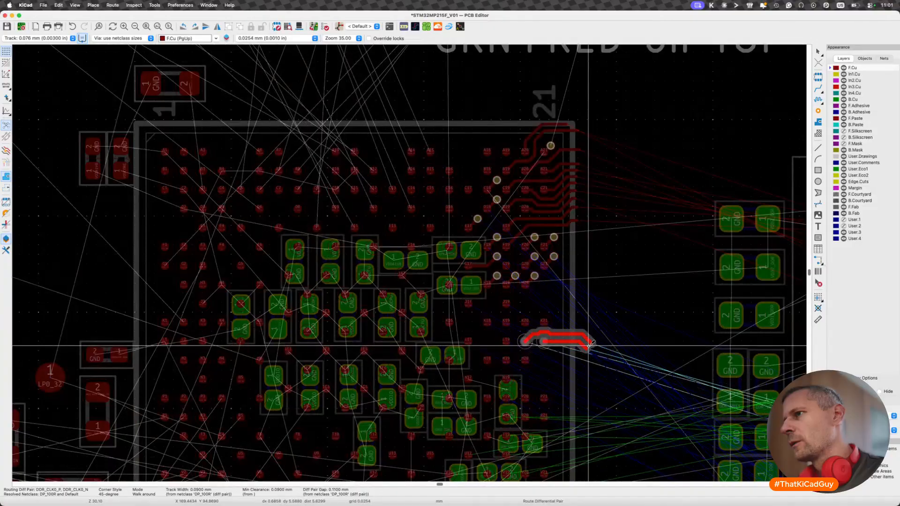
scroll(589, 347, "up", 2)
scroll(590, 349, "up", 2)
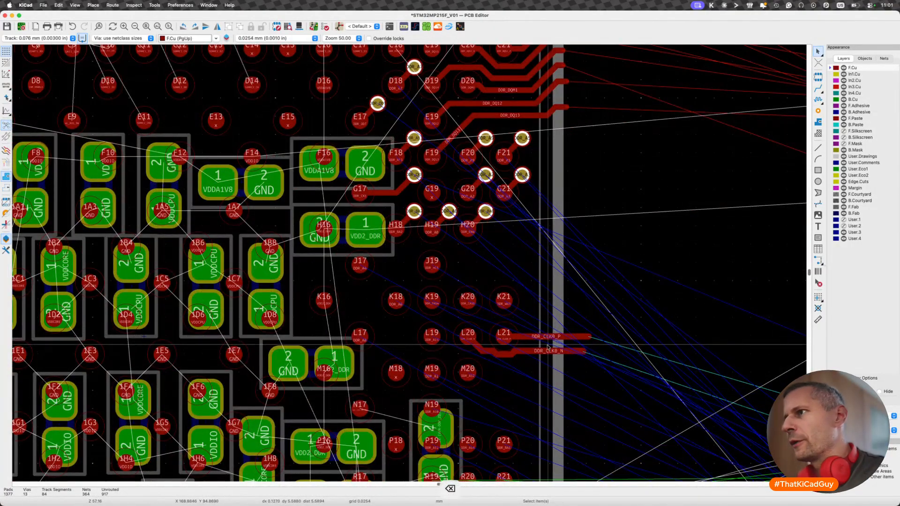
scroll(586, 350, "up", 4)
key("BackSpace")
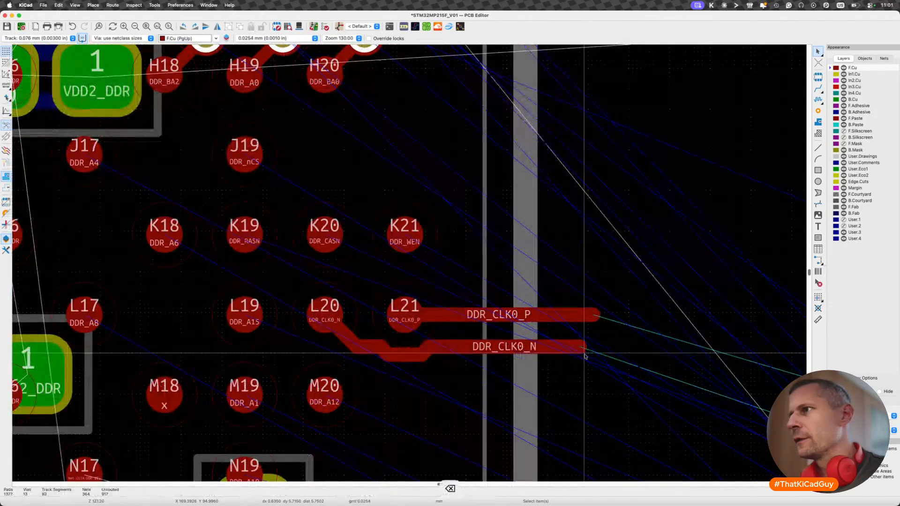
- Route a short DDR_A12 track diagonally down from pad M20 and end it in a via in line with the DDR_BA0 via
scroll(584, 354, "down", 4)
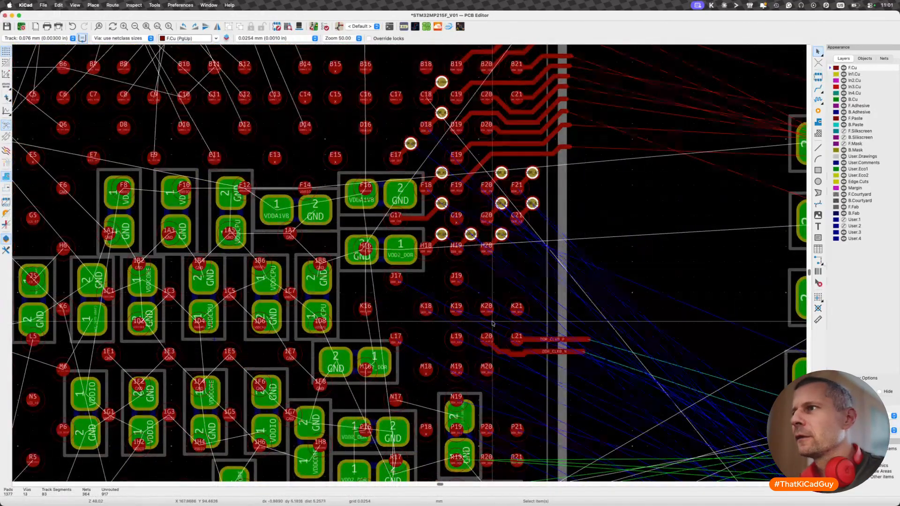
scroll(482, 403, "up", 3)
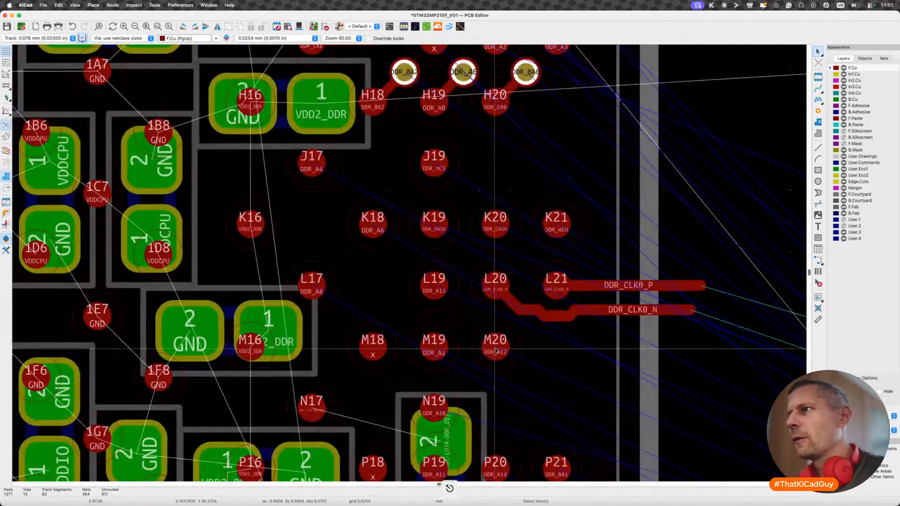
key("x")
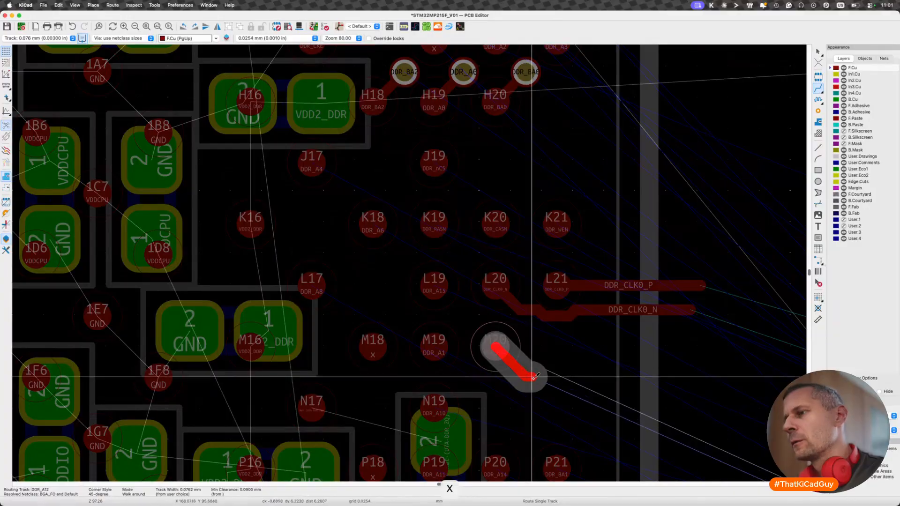
key("v")
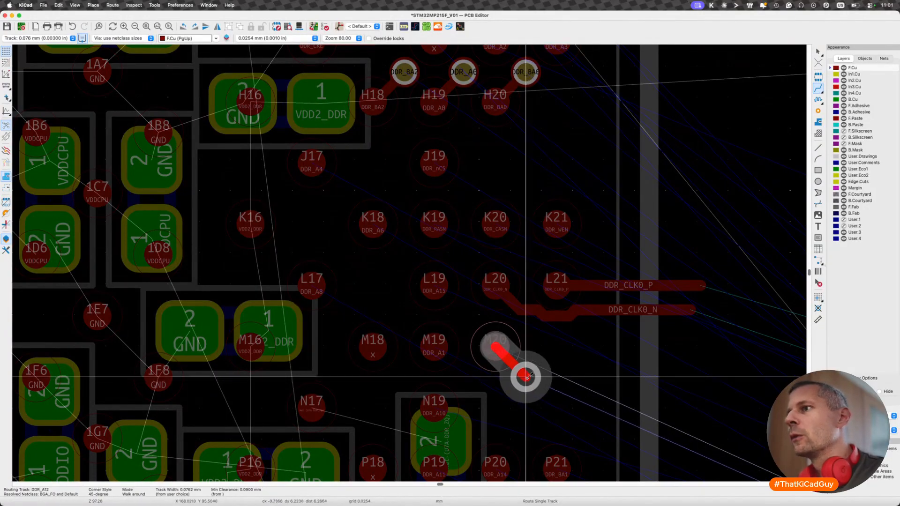
double_click(526, 376)
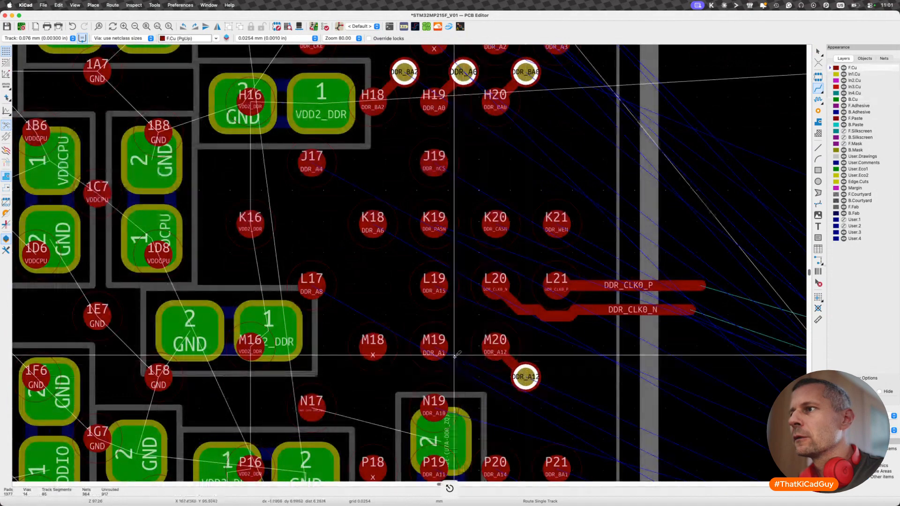
- Fan out DDR_A1 from pad M19 diagonally down to a via level with the DDR_A12 via and vertically aligned with the DDR_A0 via
key("x")
key("v")
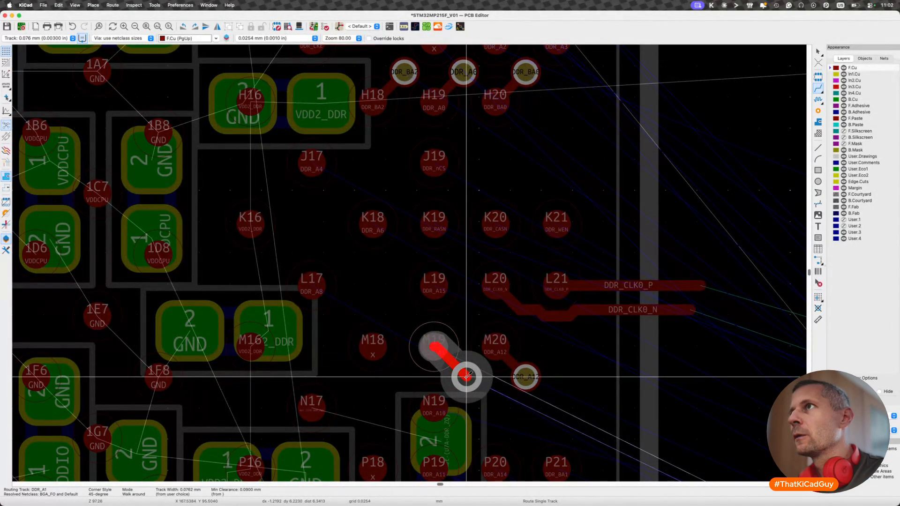
left_click(463, 375)
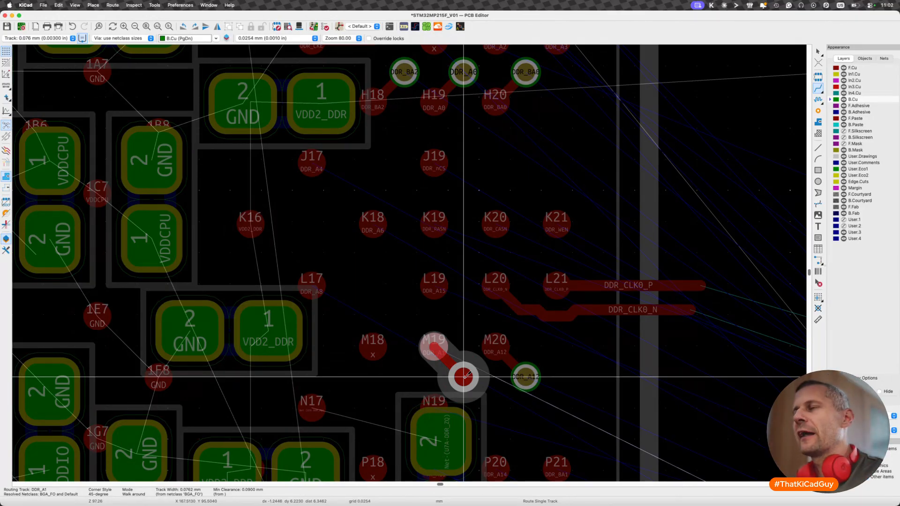
double_click(463, 377)
key("Escape")
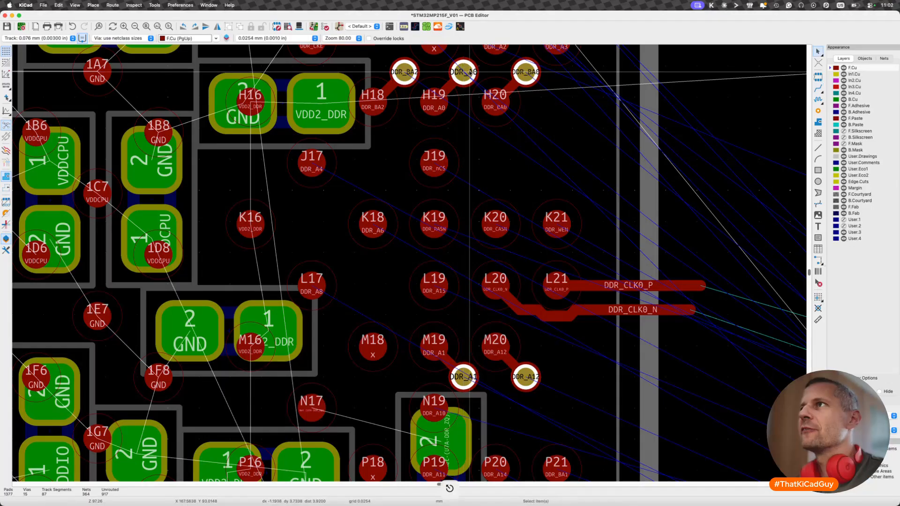
left_click(463, 378)
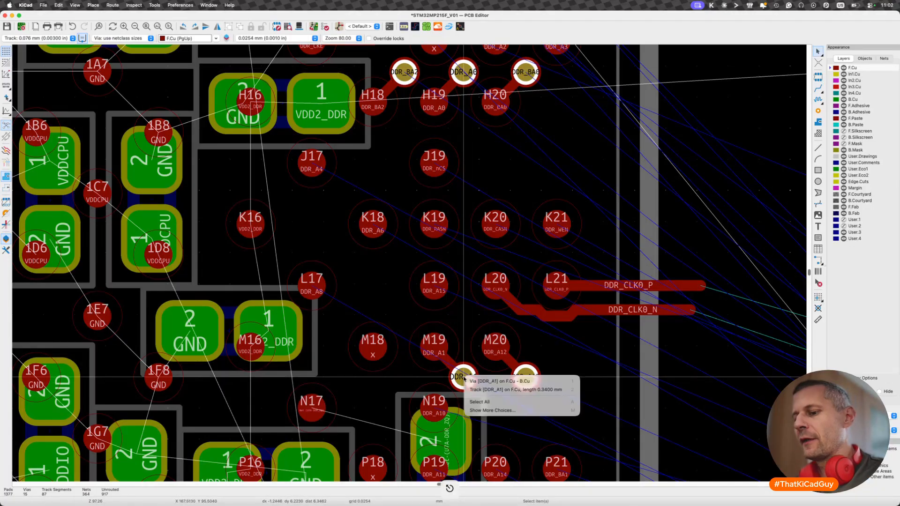
key("Escape")
key("d")
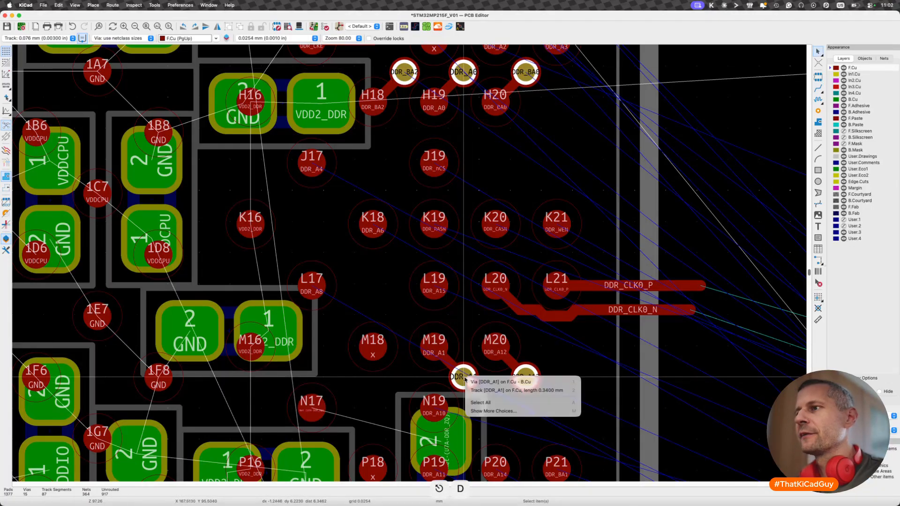
left_click(467, 381)
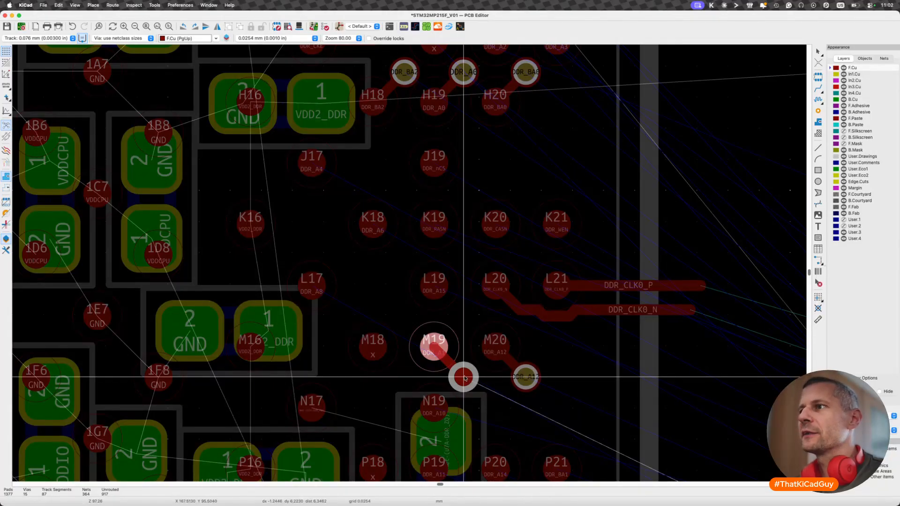
left_click(464, 377)
- Route DDR_A4 from pad J17 horizontally and diagonally up to a via directly below the DDR_BA2 via
scroll(375, 240, "up", 2)
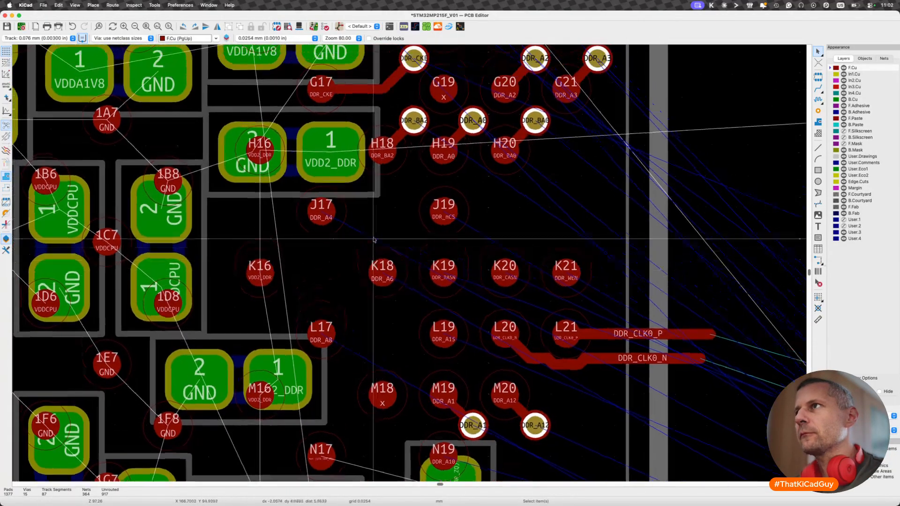
key("x")
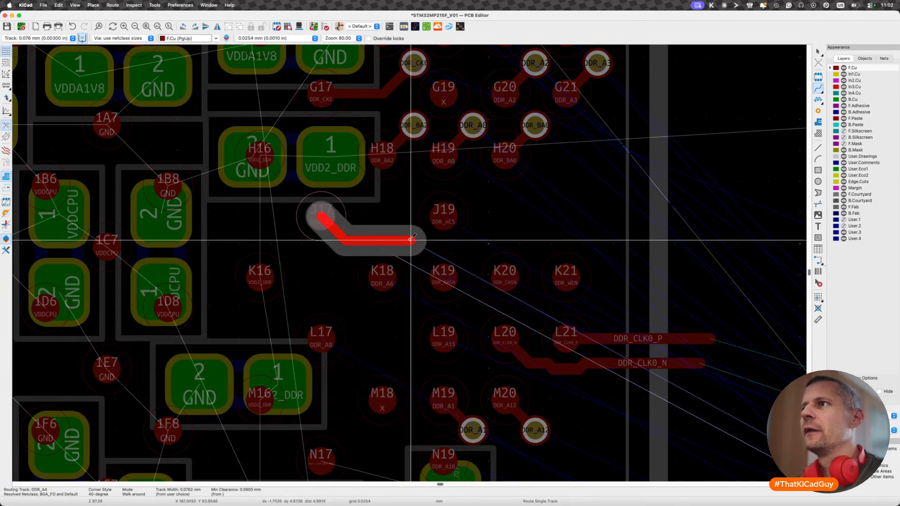
key("v")
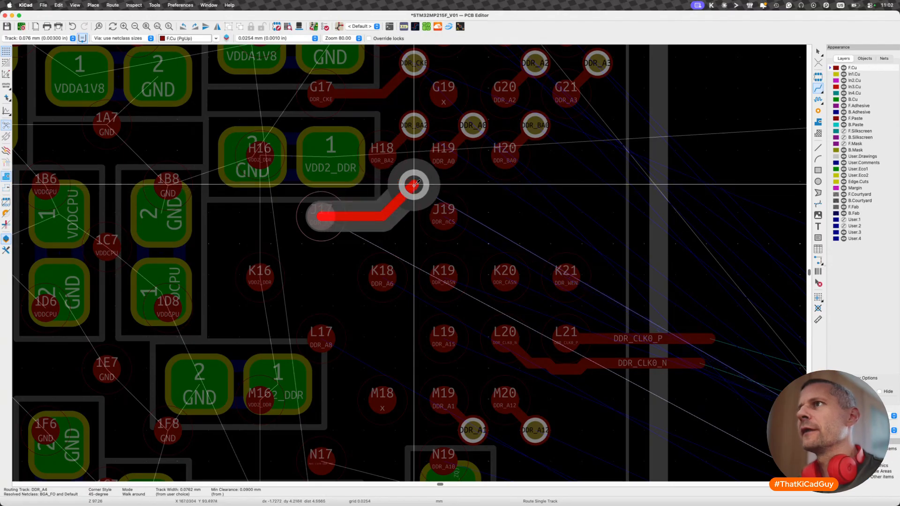
double_click(414, 185)
- Route DDR_nCS from pad J19 to a via above pad K21, level with the DDR_A4 via
key("x")
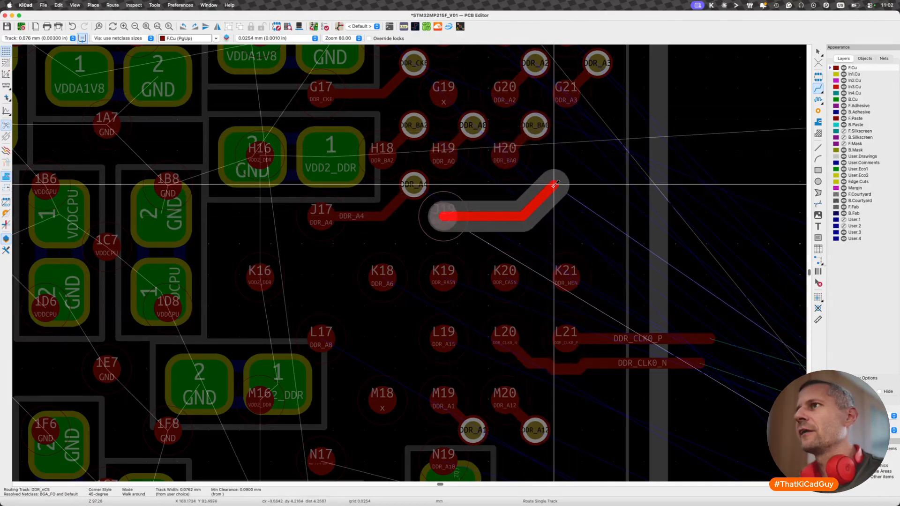
key("v")
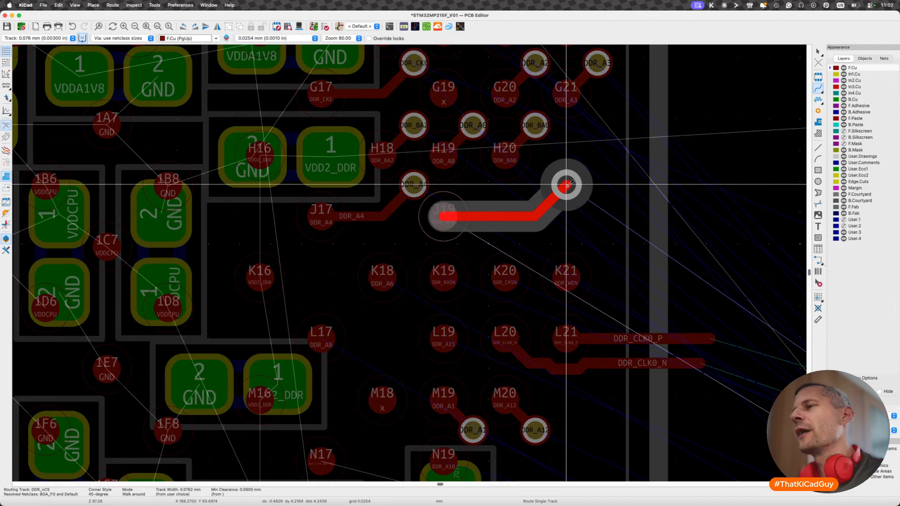
double_click(567, 184)
- Shift the horizontal DDR_nCS segment upward so the track leaves pad J19 diagonally and clears the space above row K
scroll(530, 173, "down", 3)
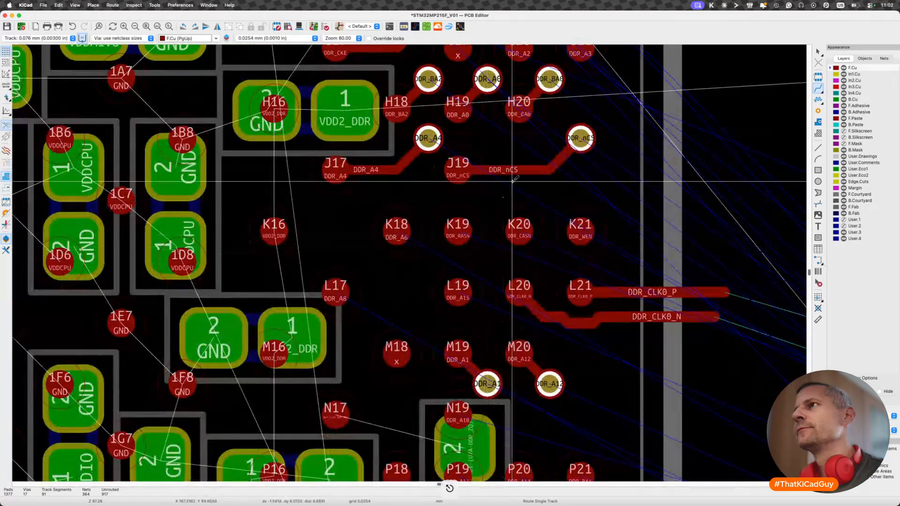
key("d")
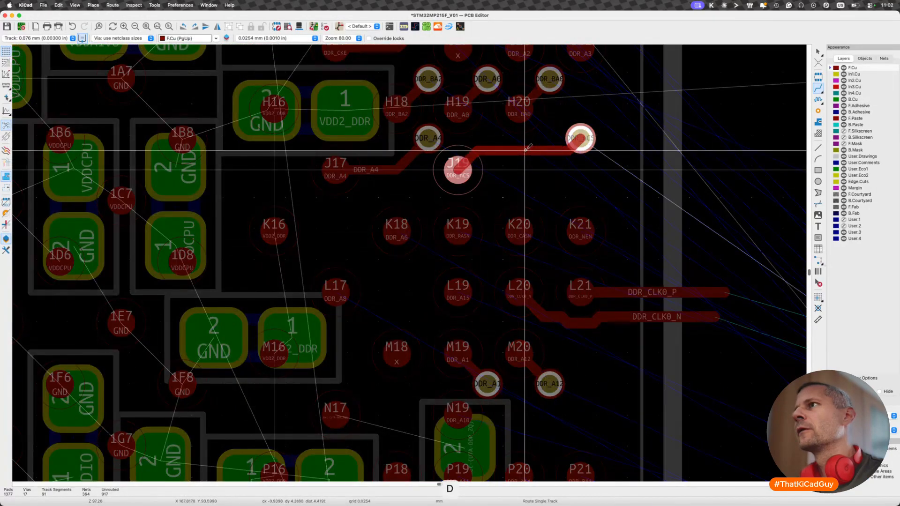
left_click(521, 153)
key("Escape")
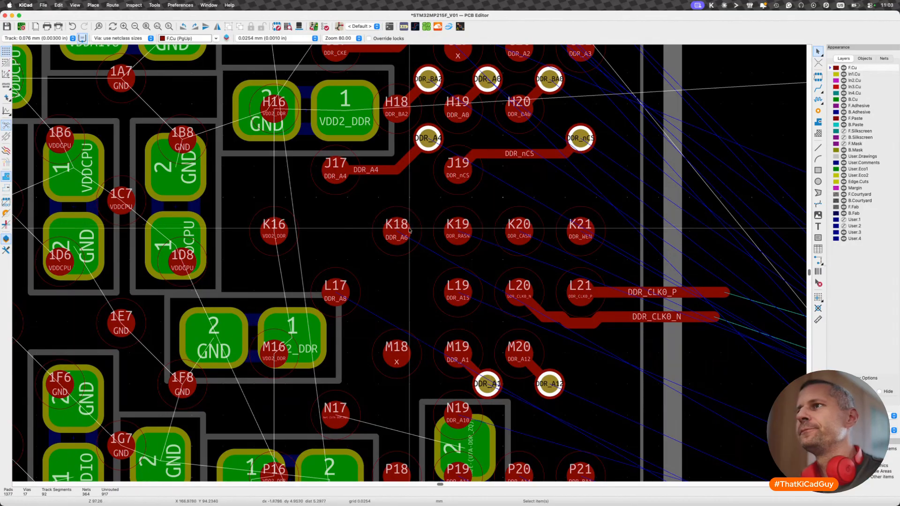
- Route a short DDR_A6 track diagonally up from pad K18 and end it in a via directly below the DDR_A4 via
key("x")
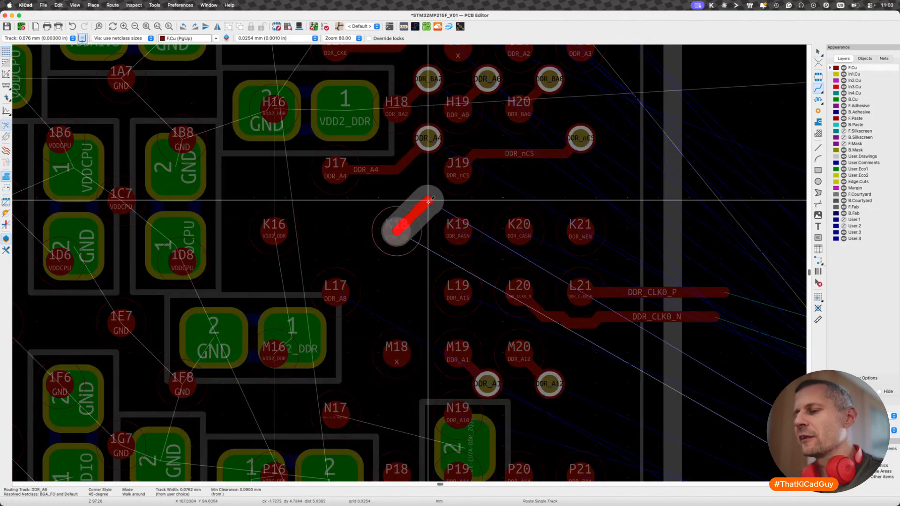
key("v")
double_click(428, 200)
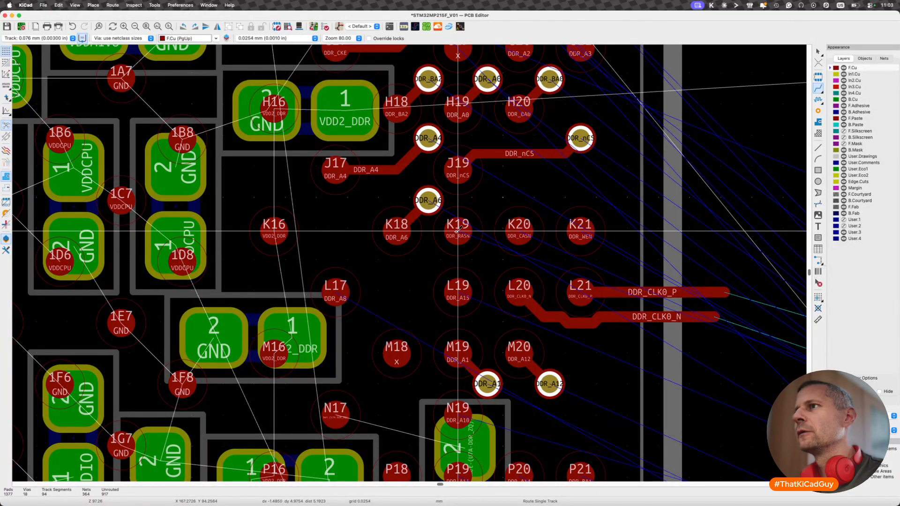
- Fan out DDR_RASN from pad K19 and DDR_CASN from pad K20 with short downward diagonals ending in vias level with each other
left_click(457, 230)
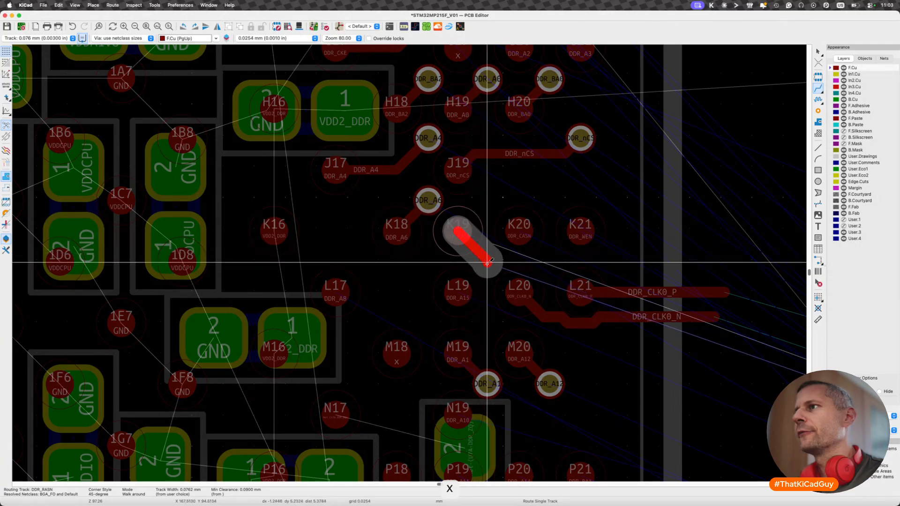
key("v")
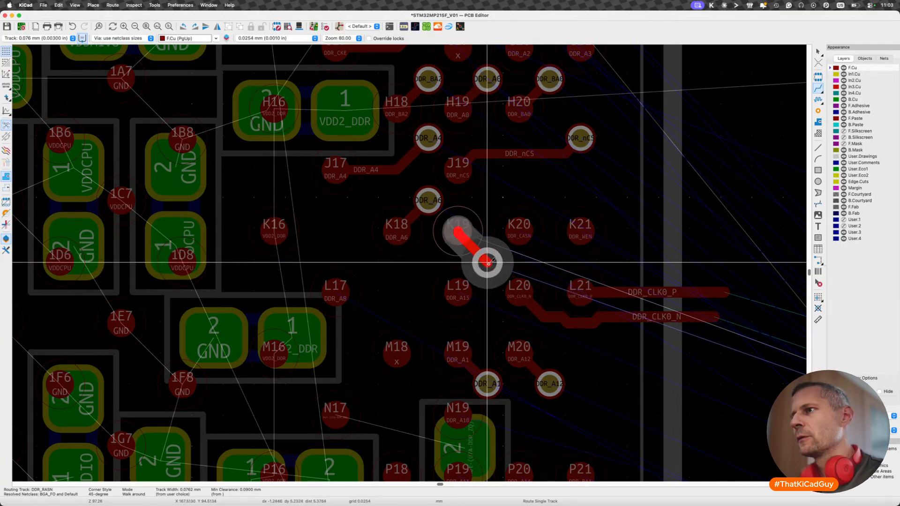
double_click(488, 263)
key("x")
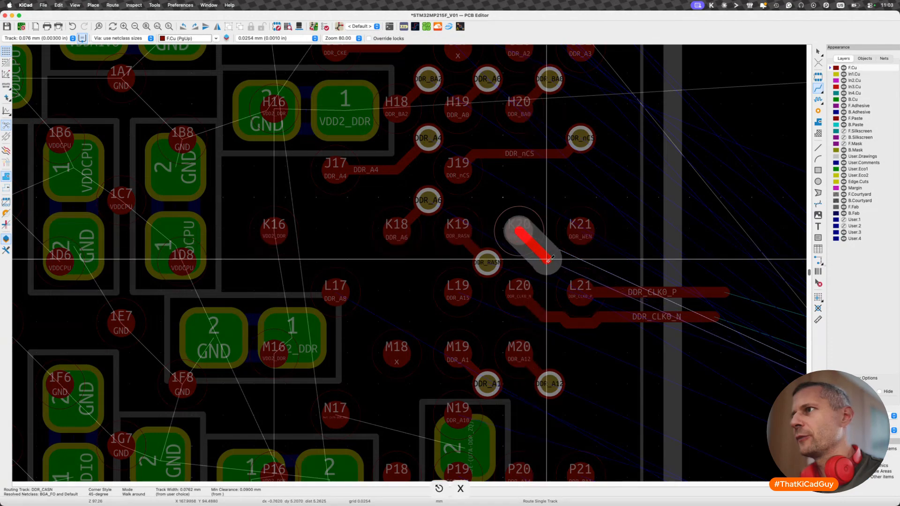
key("v")
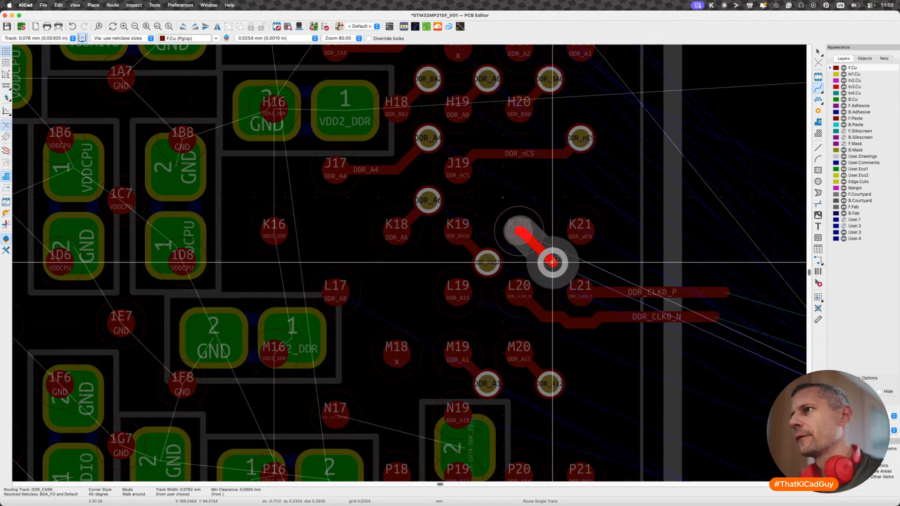
left_click(550, 261)
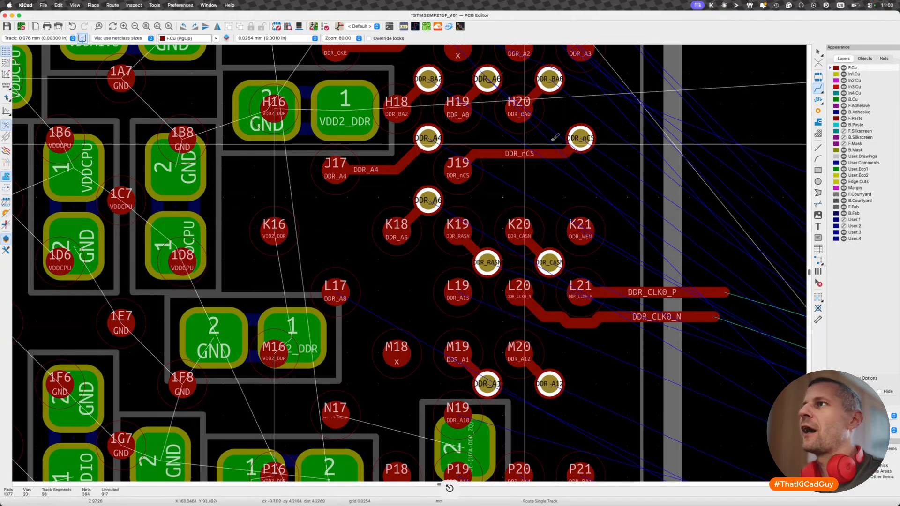
scroll(523, 225, "down", 3)
middle_click_drag(527, 220, 518, 246)
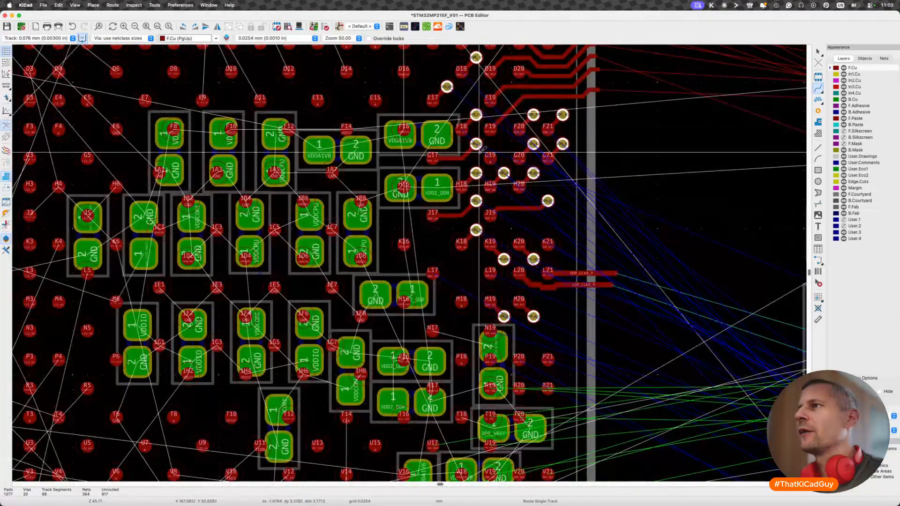
scroll(516, 247, "up", 2)
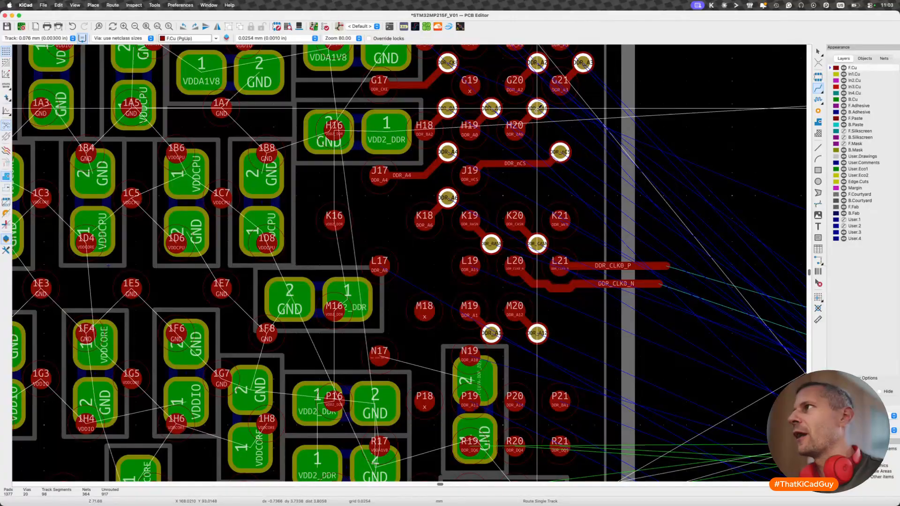
left_click(828, 82)
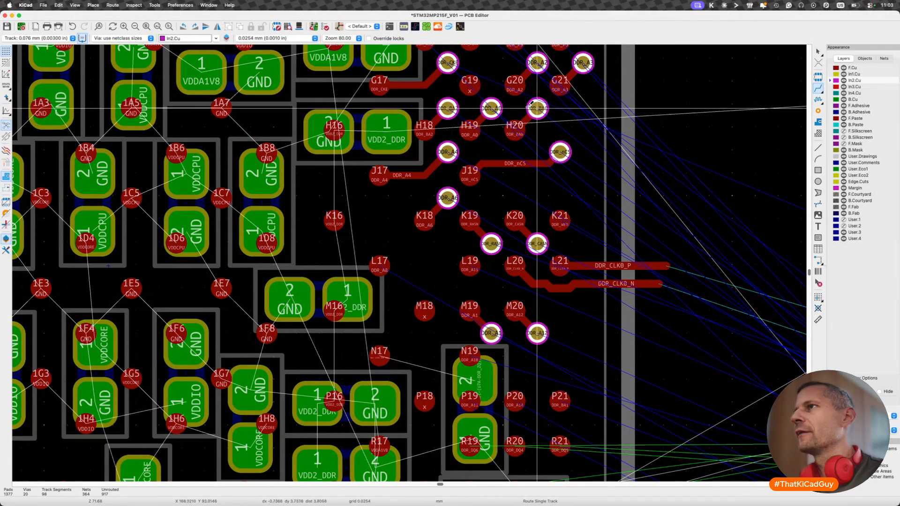
key("x")
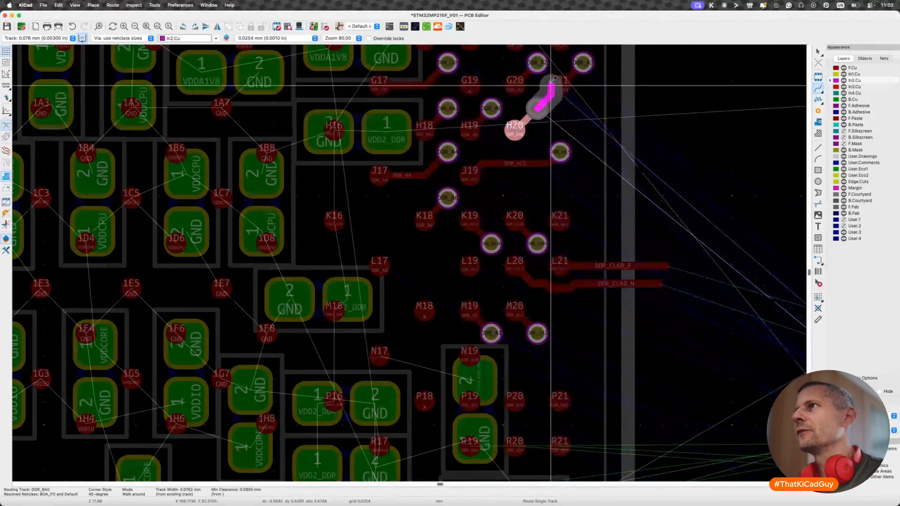
key("Escape")
scroll(539, 202, "down", 5)
scroll(514, 301, "up", 15)
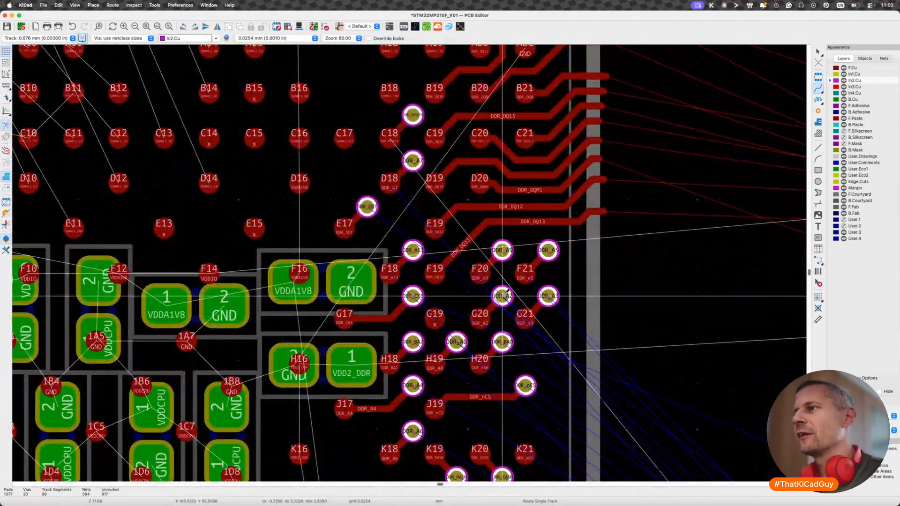
left_click(506, 292)
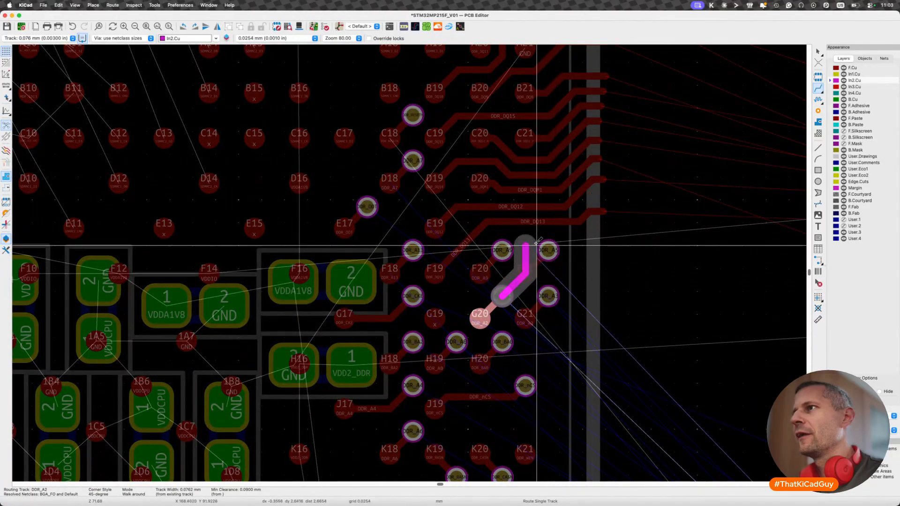
key("Escape")
scroll(524, 291, "down", 11)
scroll(521, 295, "down", 2)
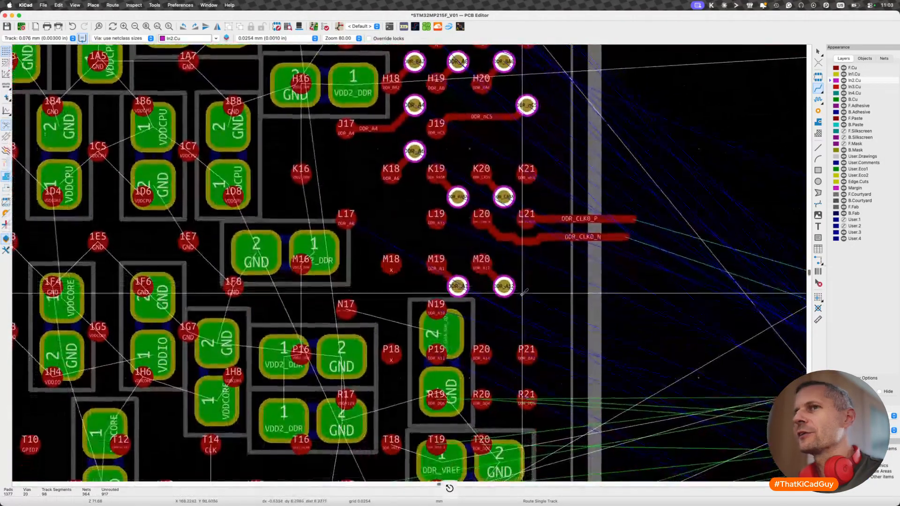
- Save the board and review the netclass sizes in Board Setup without changing them
key("super+s")
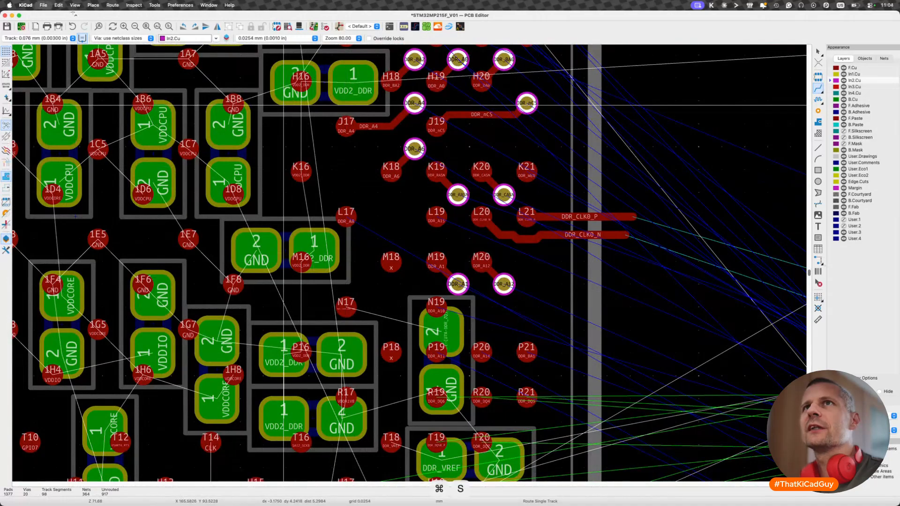
left_click(42, 5)
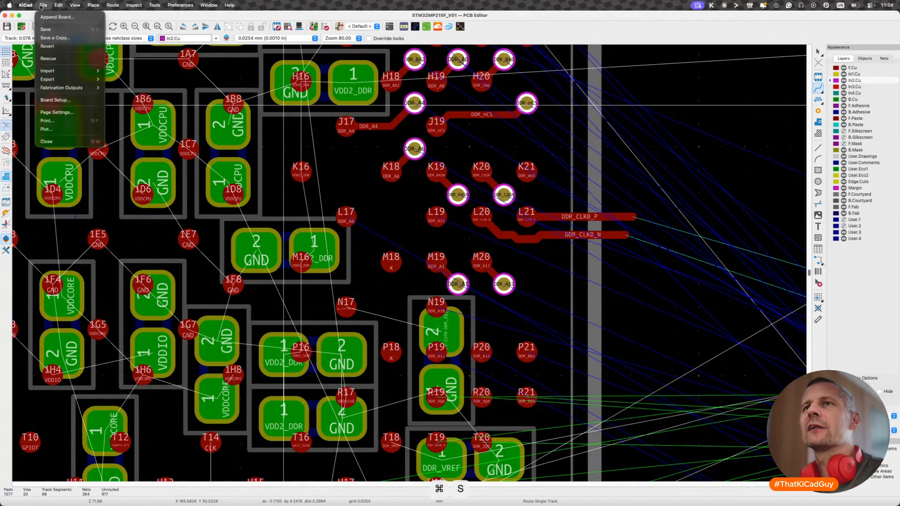
left_click(62, 104)
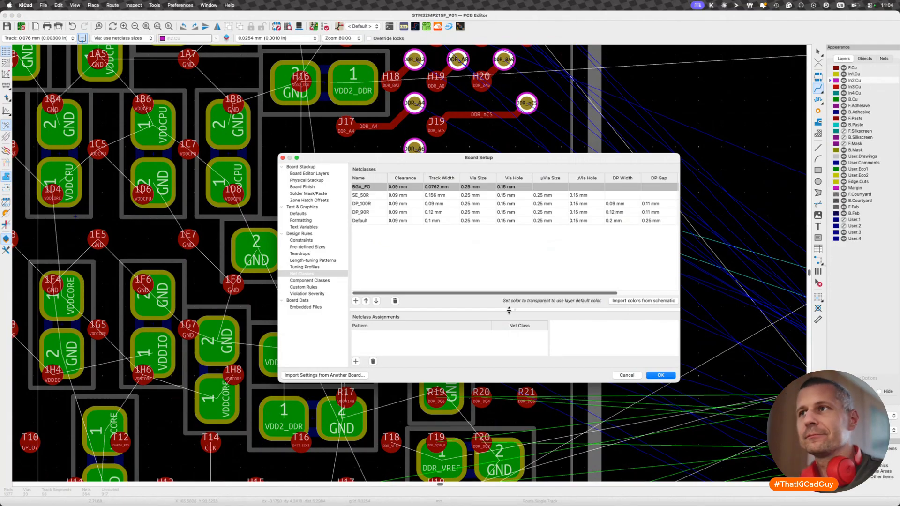
key("Escape")
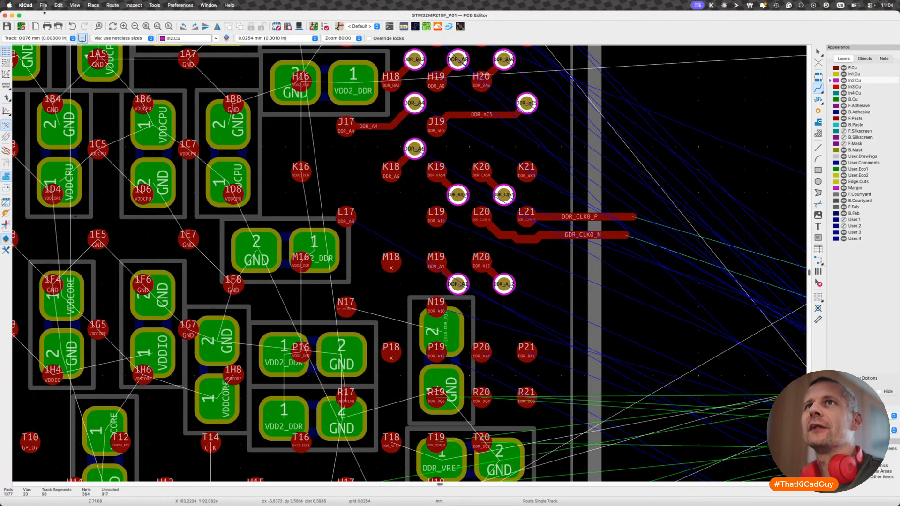
- In the board's netclass settings, clear the µVia size for SE_50R, DP_100R, DP_90R and Default
left_click(43, 5)
left_click(70, 100)
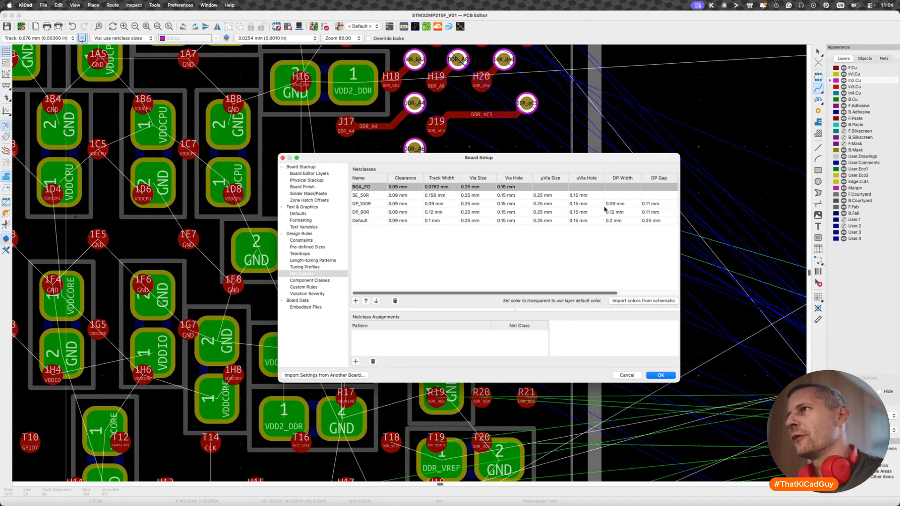
double_click(552, 196)
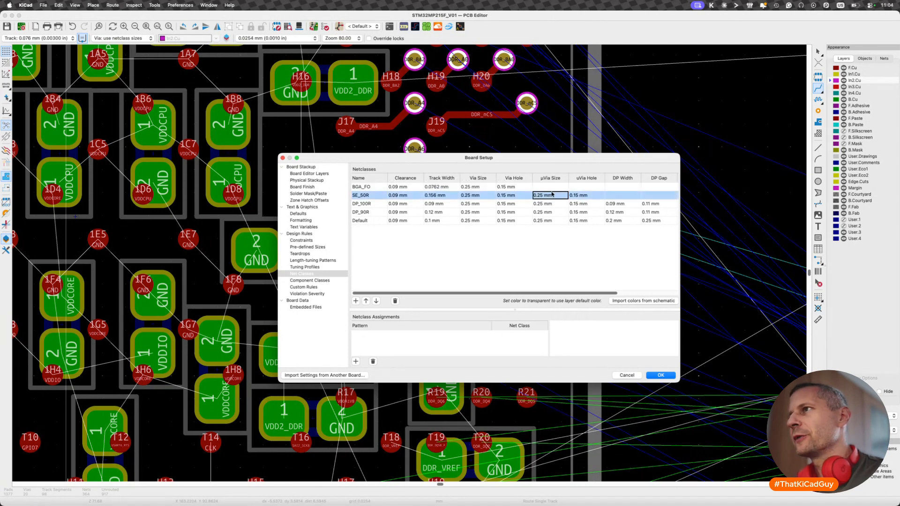
key("BackSpace")
double_click(554, 204)
key("BackSpace")
left_click(554, 212)
key("BackSpace")
left_click(556, 221)
key("BackSpace")
- Clear the µVia hole values for the SE_50R, DP_100R, DP_90R and Default netclasses
left_click(582, 197)
key("BackSpace")
key("Return")
key("BackSpace")
key("Return")
key("BackSpace")
key("Return")
key("BackSpace")
- Reset the Default netclass's µVia size and hole to 0 mm, and save the board with the updated setup
left_click(562, 222)
key("BackSpace")
left_click(577, 221)
key("BackSpace")
left_click(552, 221)
key("BackSpace")
left_click(553, 256)
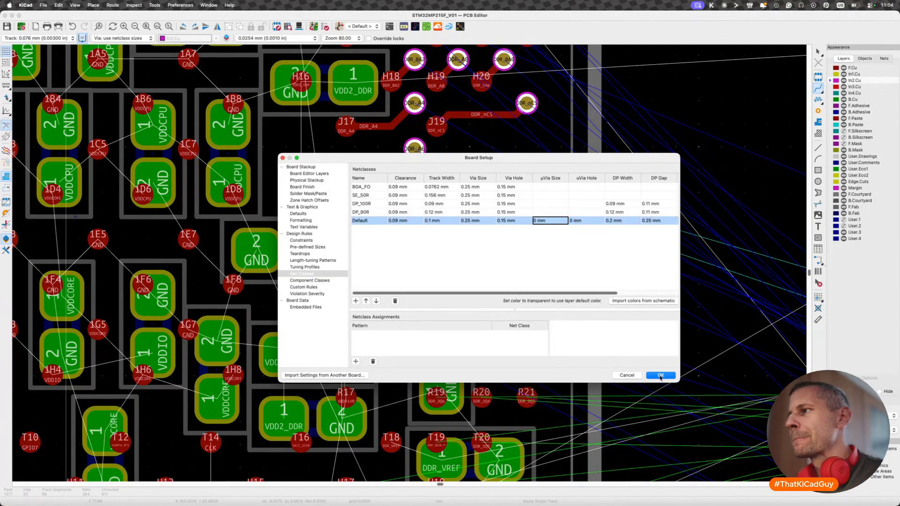
key("Return")
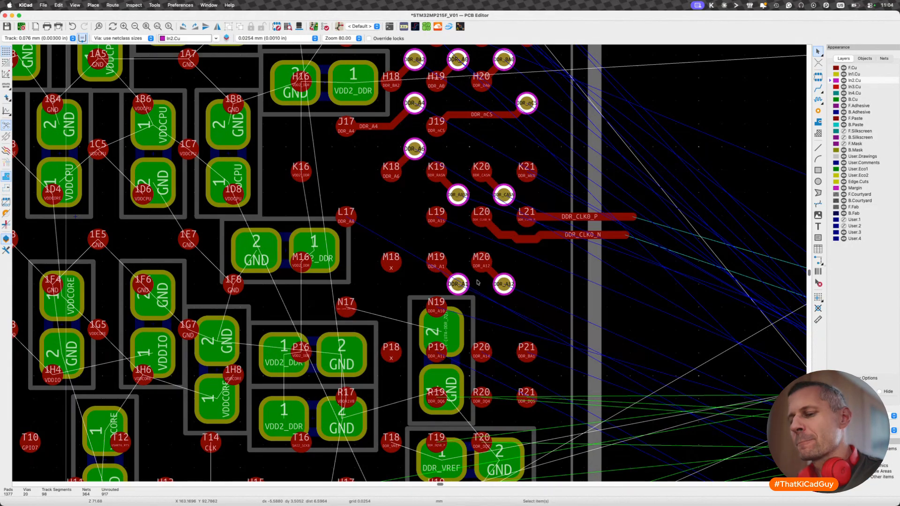
key("super+s")
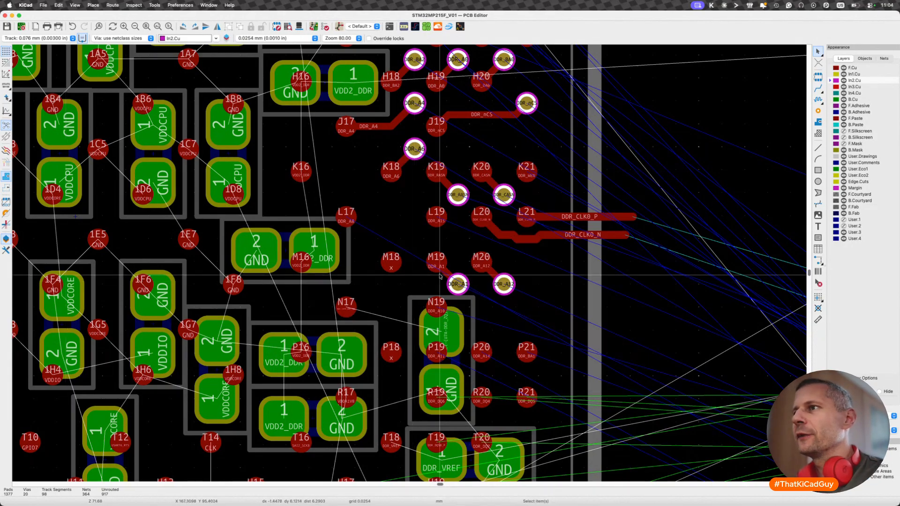
- Route a short horizontal DDR_A10 track from pad N19 on F.Cu and end it in a via above pad P20
scroll(443, 295, "down", 3)
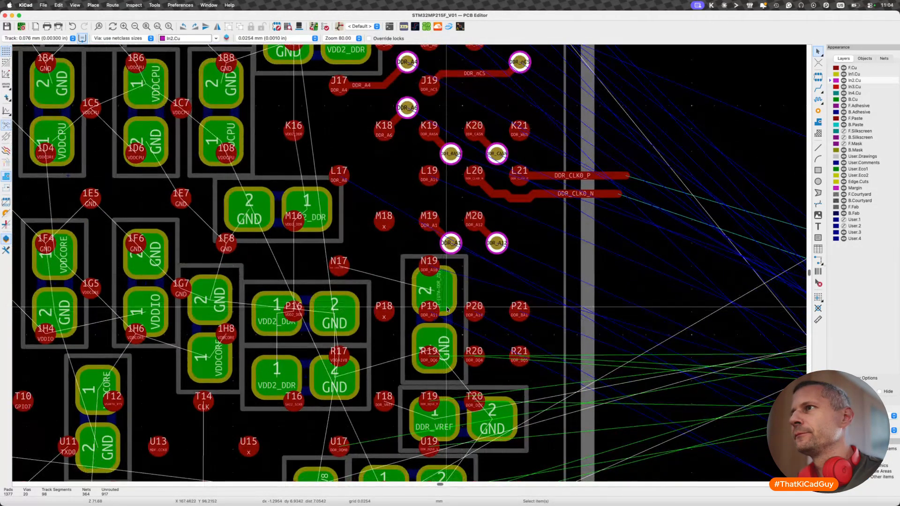
key("x")
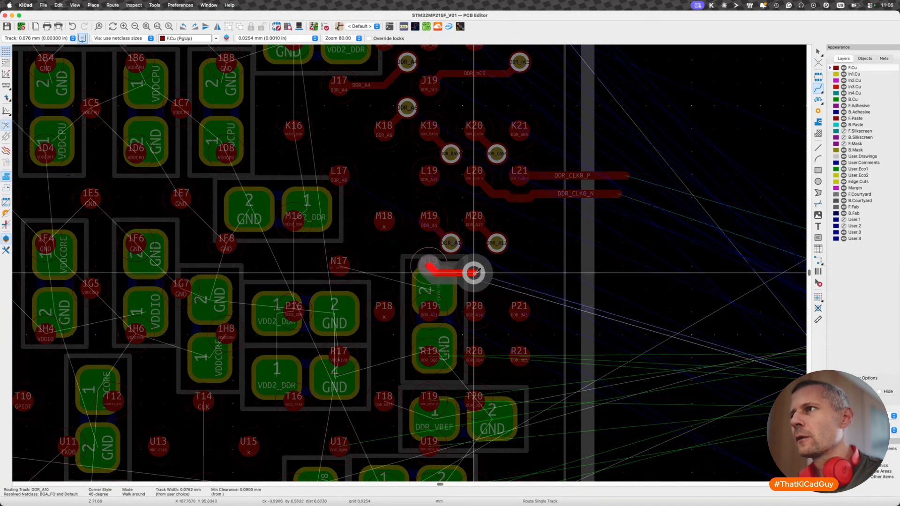
left_click(474, 273)
key("Escape")
scroll(464, 329, "down", 2)
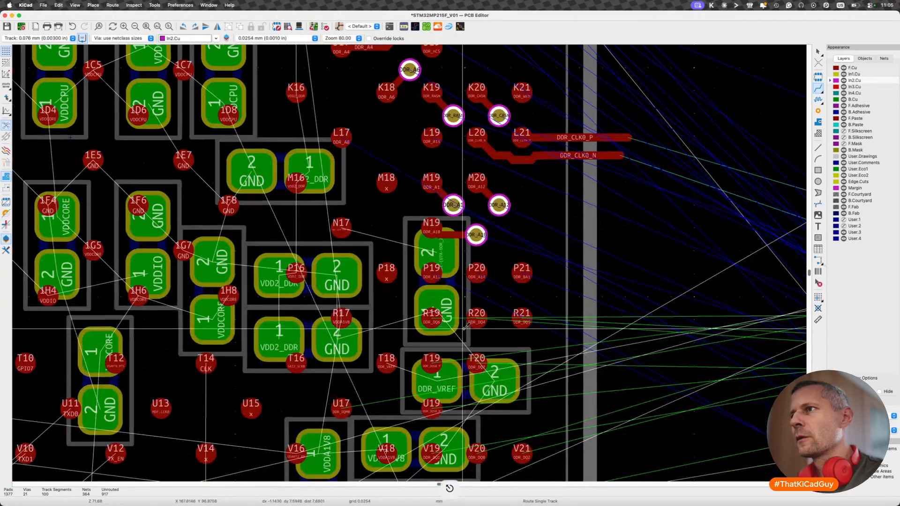
- Move resistor R95 on the DDR_ZQ net left to free the space diagonally below pad P19
left_click(432, 258)
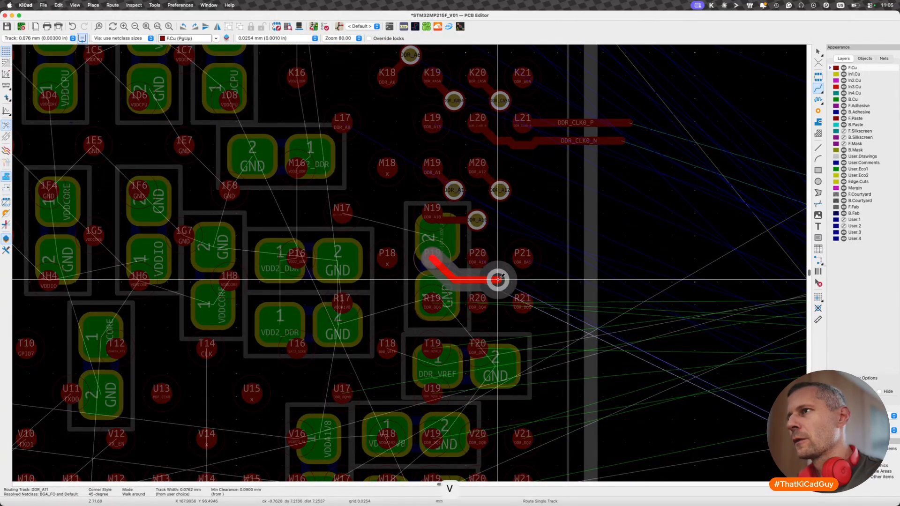
key("Escape")
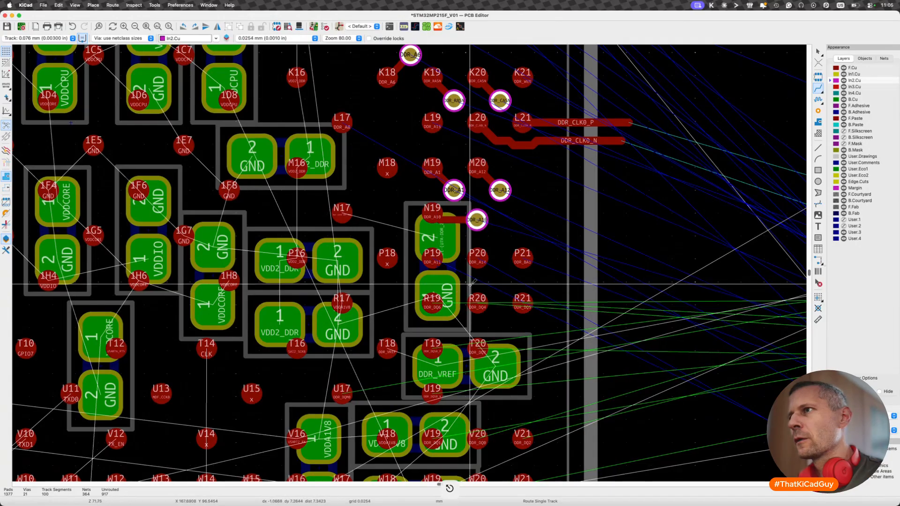
scroll(469, 284, "up", 2)
key("Escape")
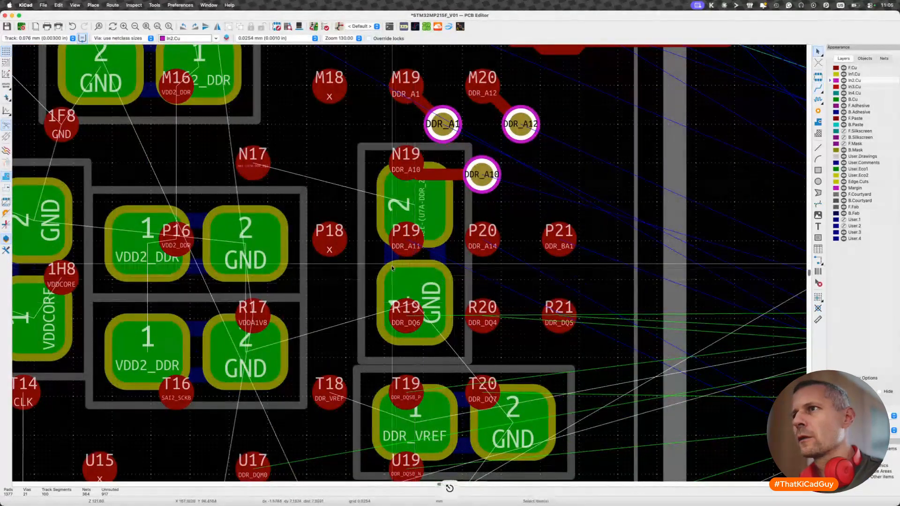
left_click(371, 261)
key("m")
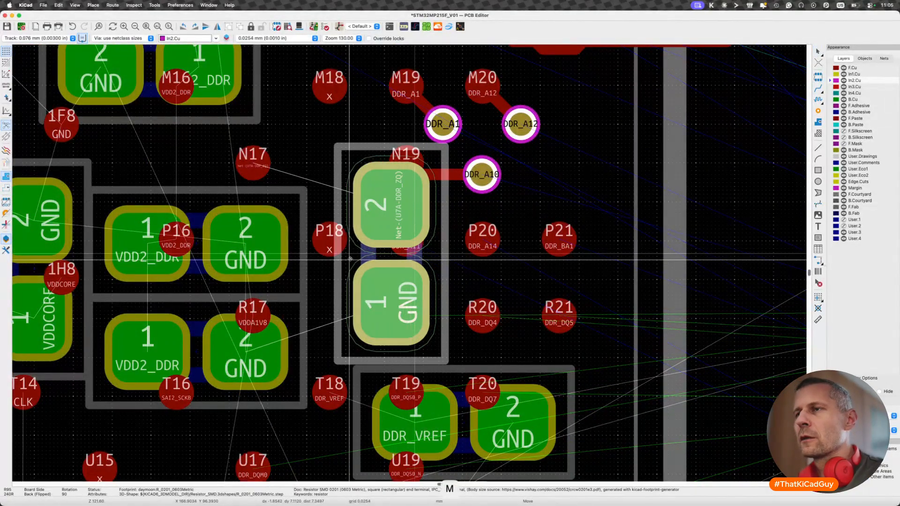
left_click(331, 261)
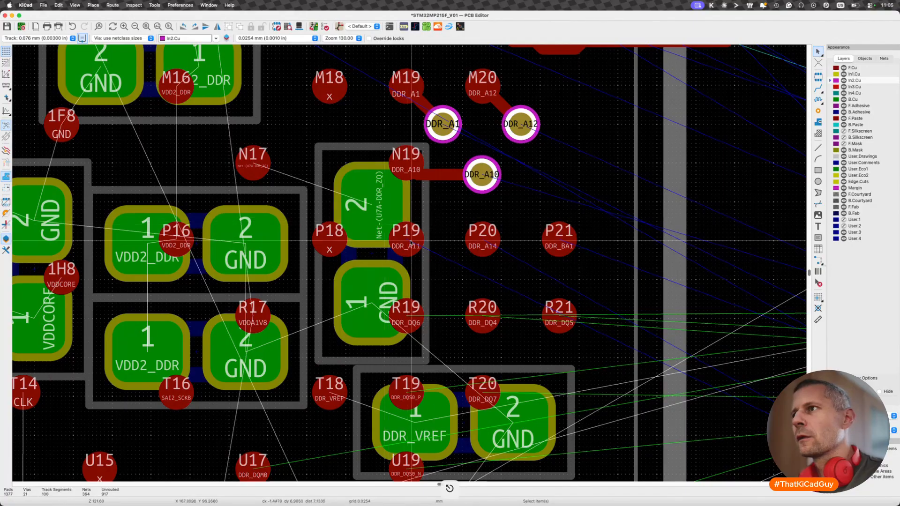
- Fan out DDR_A11 from pad P19 with a short downward diagonal track ending in a via between P19 and R20
key("x")
key("v")
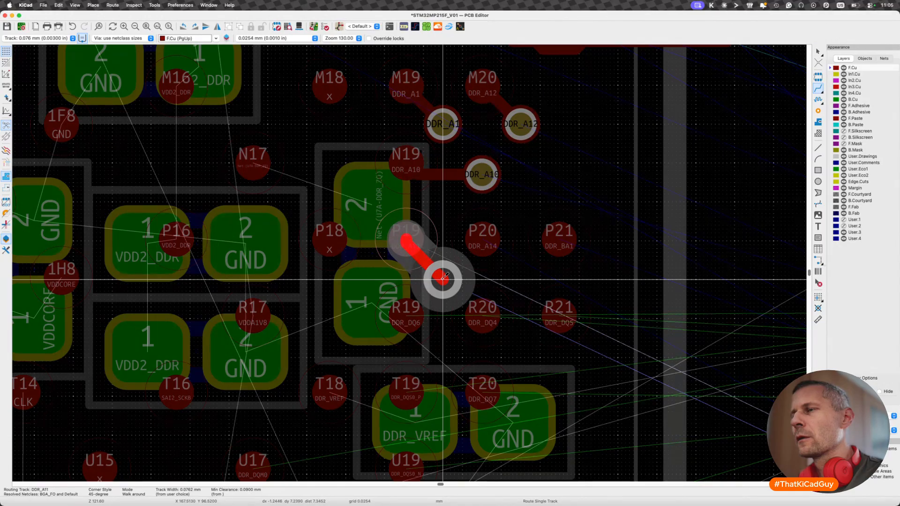
left_click(443, 276)
key("Escape")
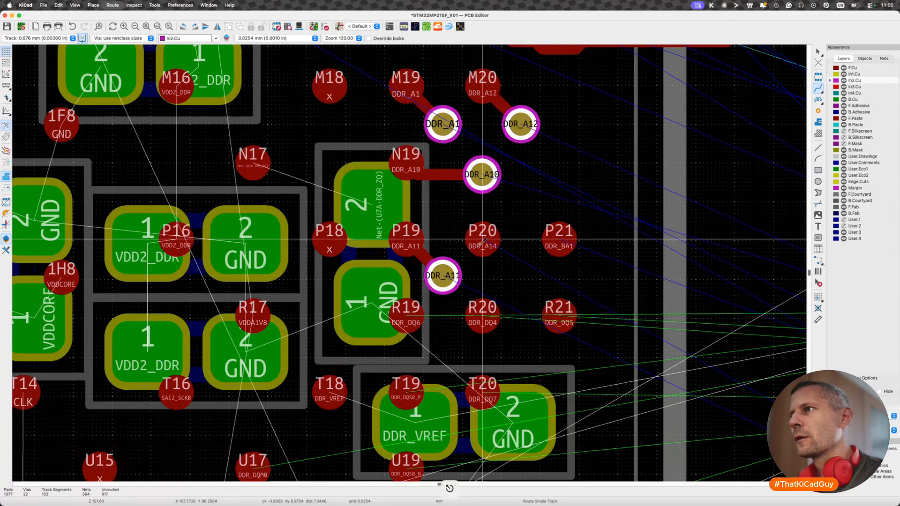
- Fan out DDR_A14 from pad P20 and DDR_BA1 from pad P21 with downward diagonals ending in vias level with the DDR_A11 via
key("x")
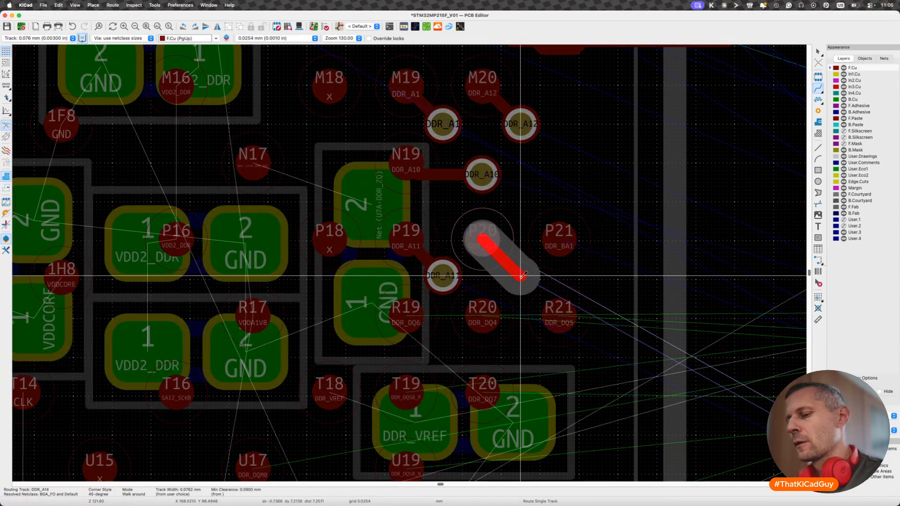
key("v")
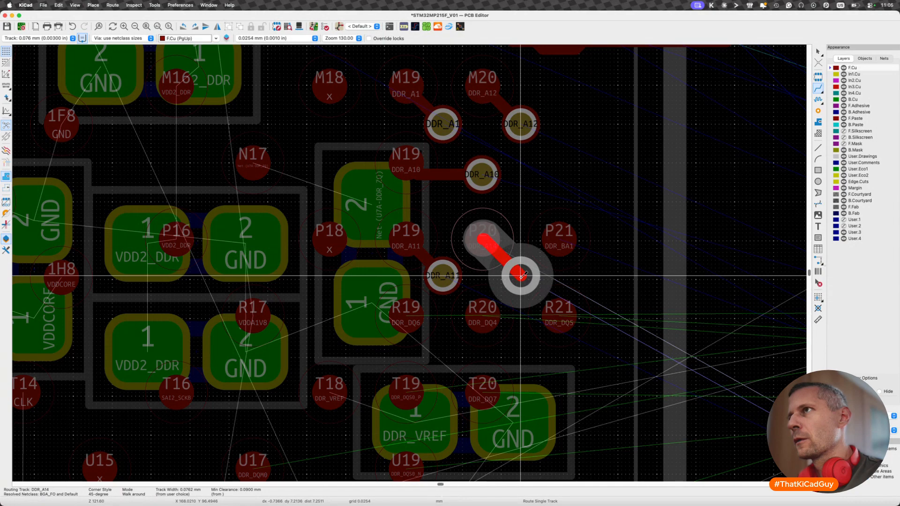
left_click(522, 276)
key("x")
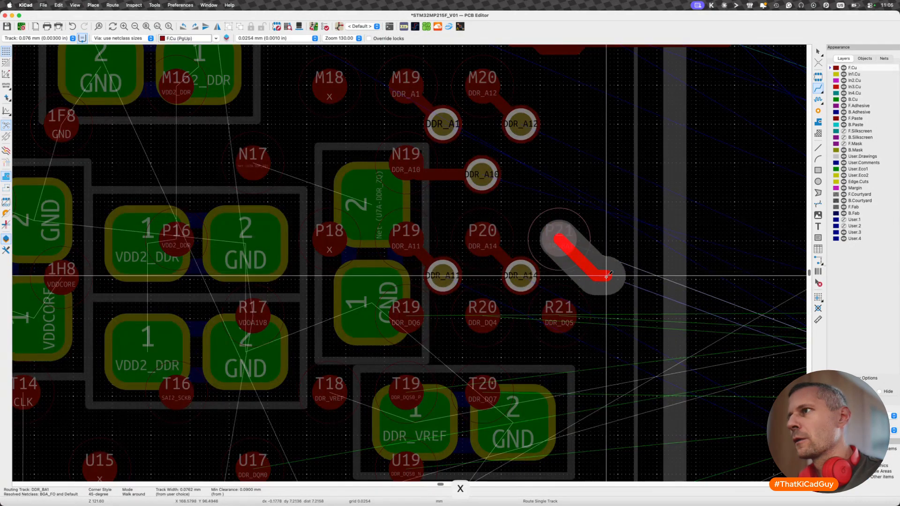
key("v")
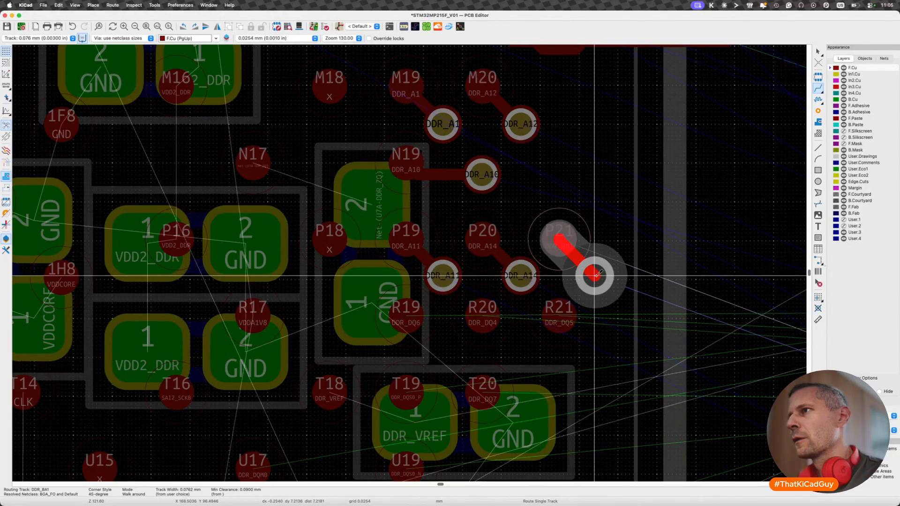
double_click(594, 275)
- Route DDR_DQ5 on F.Cu straight out horizontally from pad R21 to just beyond the processor's outline
scroll(558, 349, "down", 5)
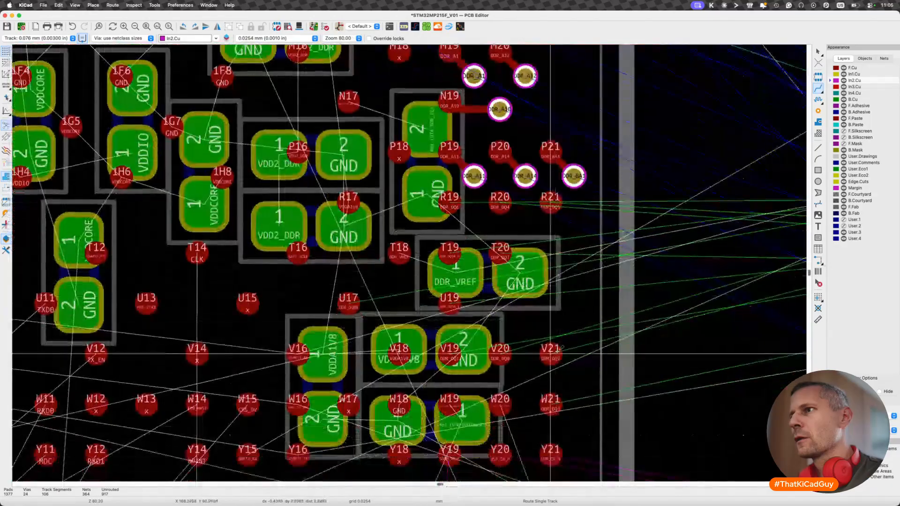
scroll(558, 350, "down", 5)
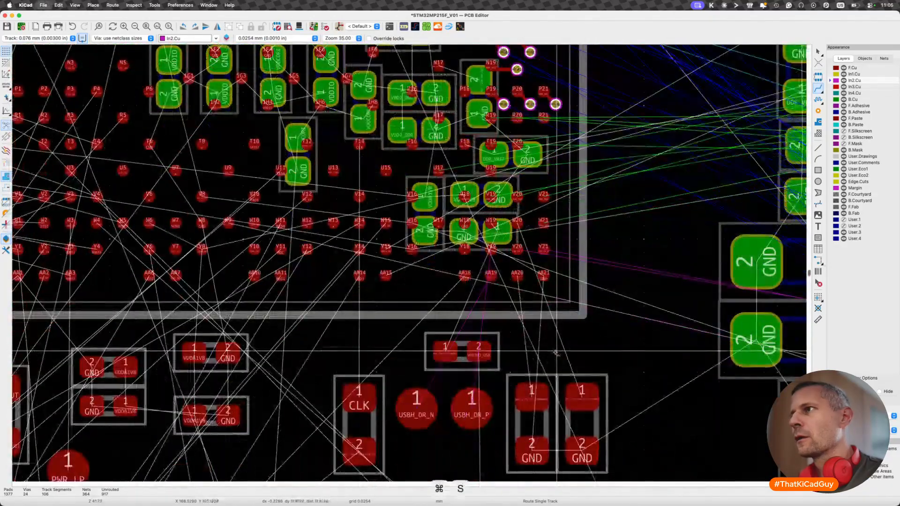
scroll(546, 259, "up", 5)
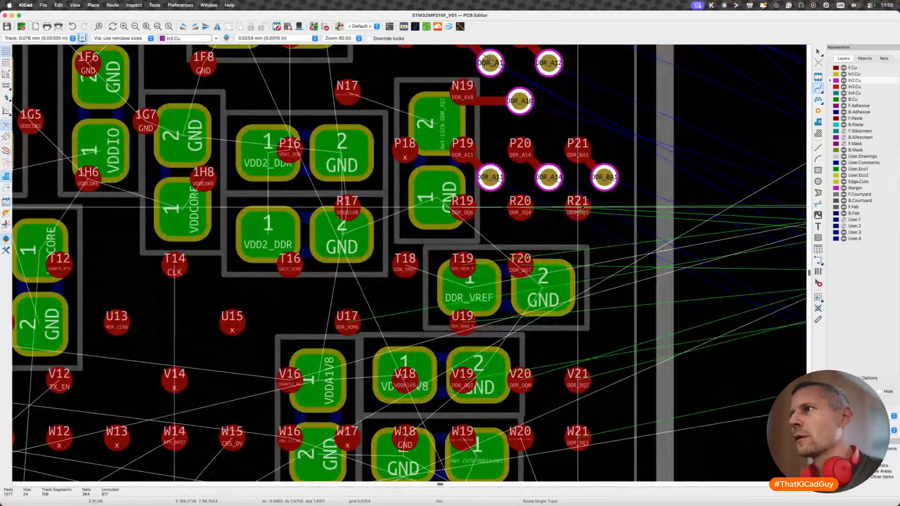
key("x")
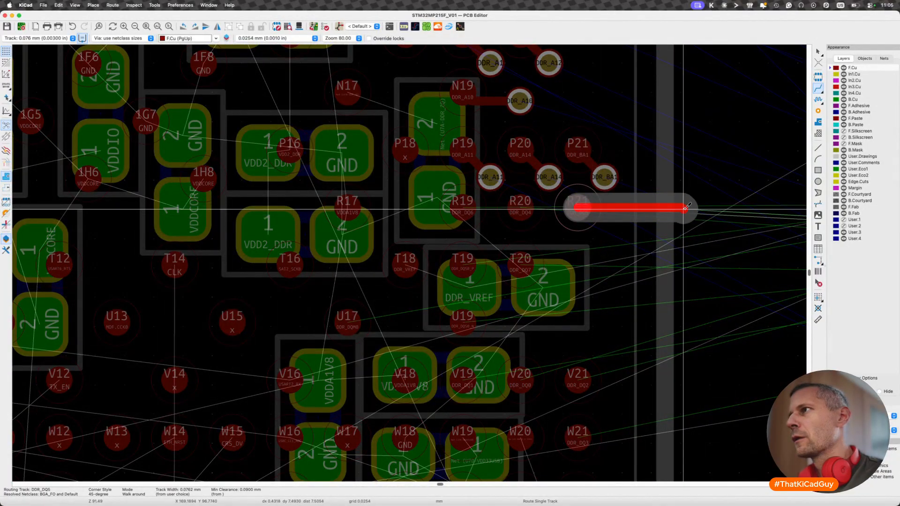
double_click(686, 207)
- Route DDR_DQ4 from pad R20 around the underside of pad R21, ending parallel to and just below the DDR_DQ5 track
scroll(686, 209, "up", 5)
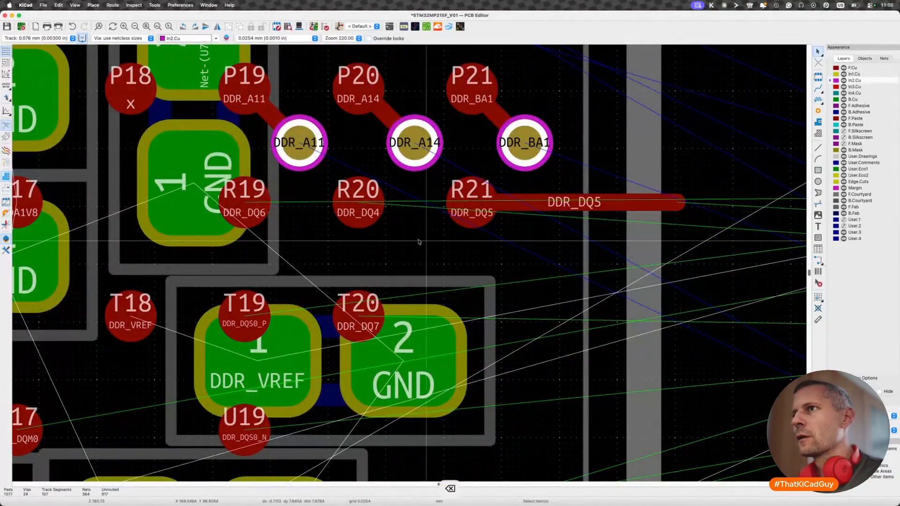
key("x")
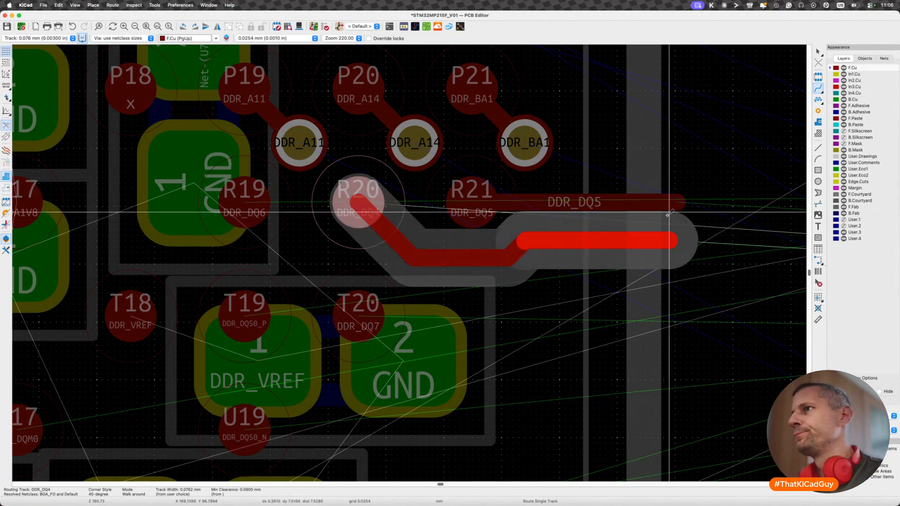
double_click(674, 240)
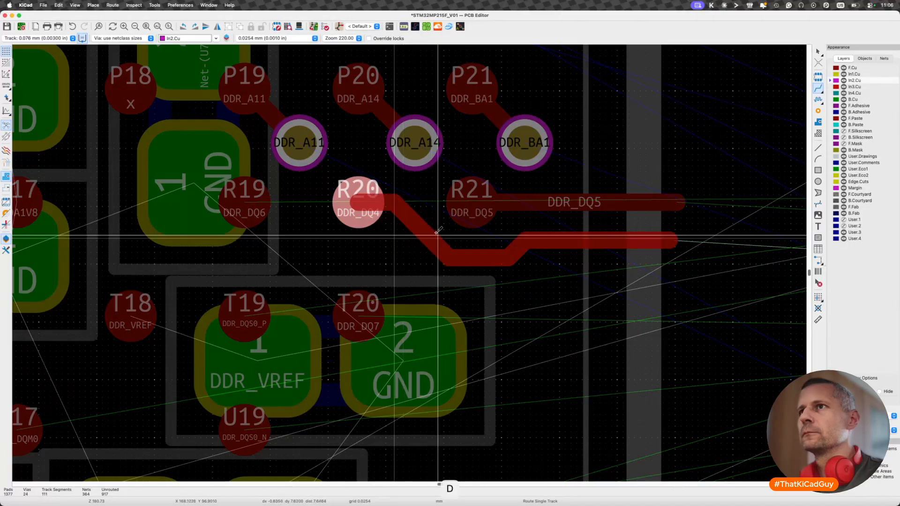
- Route DDR_DQ6 on F.Cu from pad R19 beneath the DDR_DQ4 track to beyond the processor's outline, and delete its short diagonal end segment
key("x")
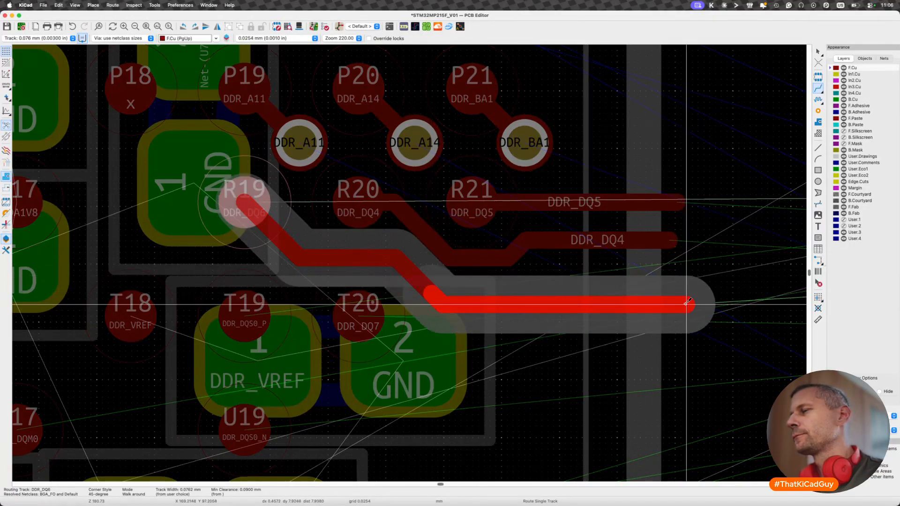
left_click(693, 276)
key("Escape")
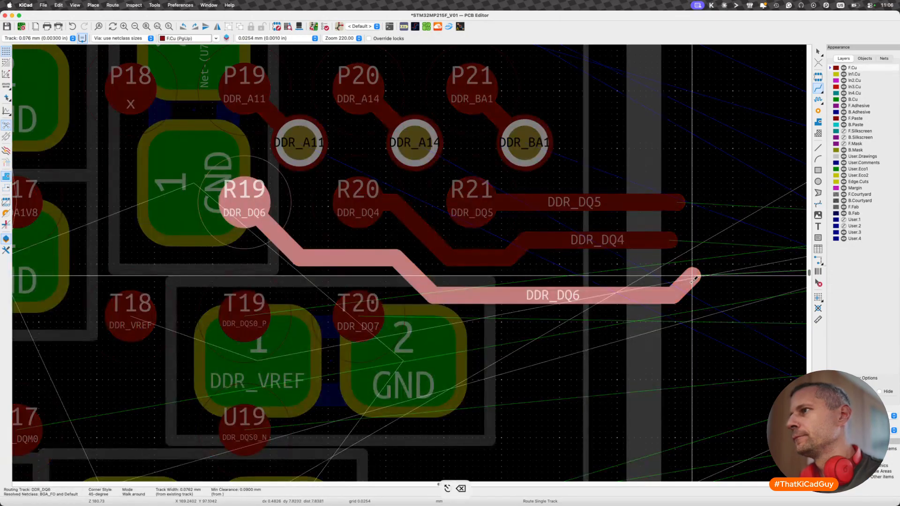
key("Escape")
key("Escape")
left_click(693, 278)
key("BackSpace")
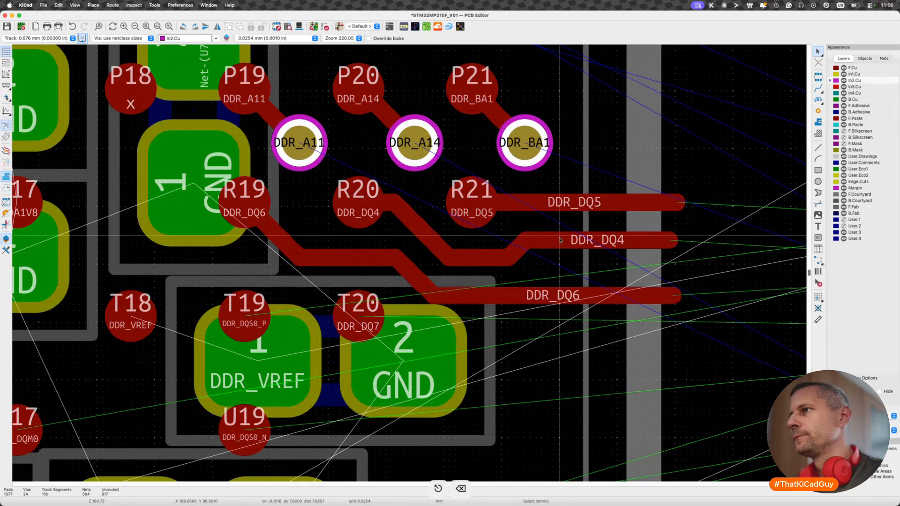
- Shift the outer stretch of DDR_DQ4 down into one straight horizontal run towards DDR_DQ6, and delete the leftover end segment
key("d")
left_click(670, 245)
key("Escape")
left_click(669, 242)
key("BackSpace")
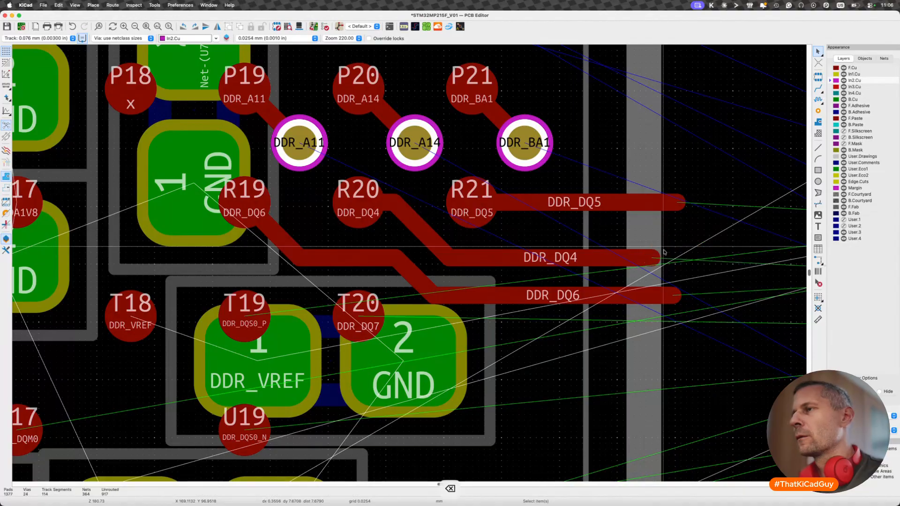
- Shift the horizontal DDR_DQ5 track down closer to DDR_DQ4, and delete the leftover segment at its outer end
scroll(664, 253, "down", 2)
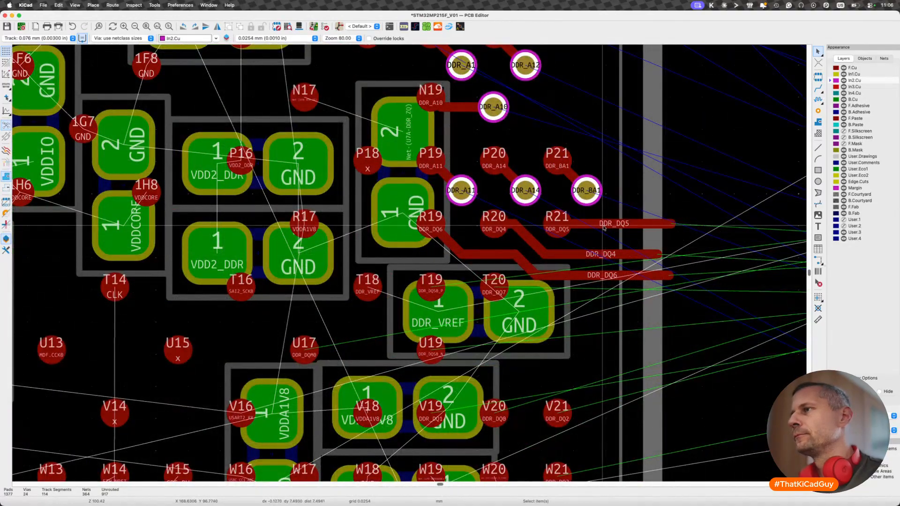
key("d")
left_click(603, 236)
key("Escape")
left_click(677, 227)
key("BackSpace")
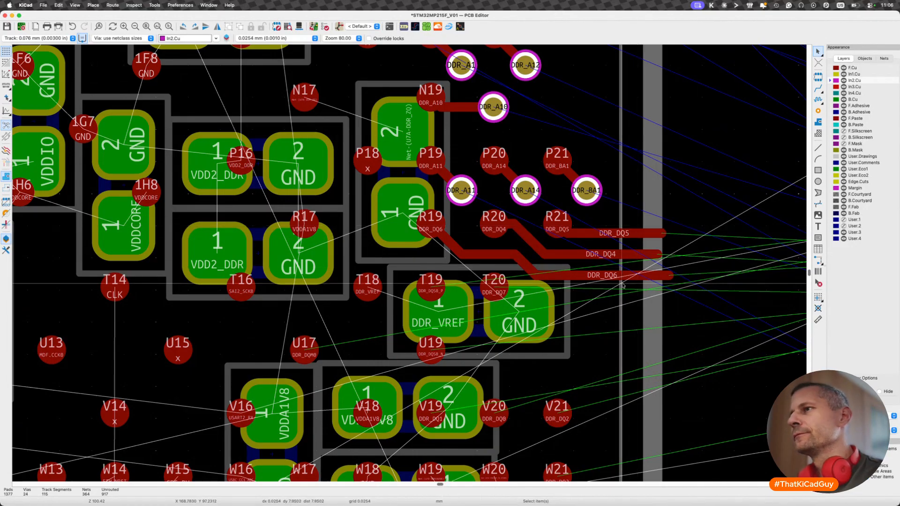
- Route DDR_DQ7 on F.Cu from pad T20 just below DDR_DQ6 and parallel to it, ending beyond the processor's outline
scroll(622, 284, "down", 3)
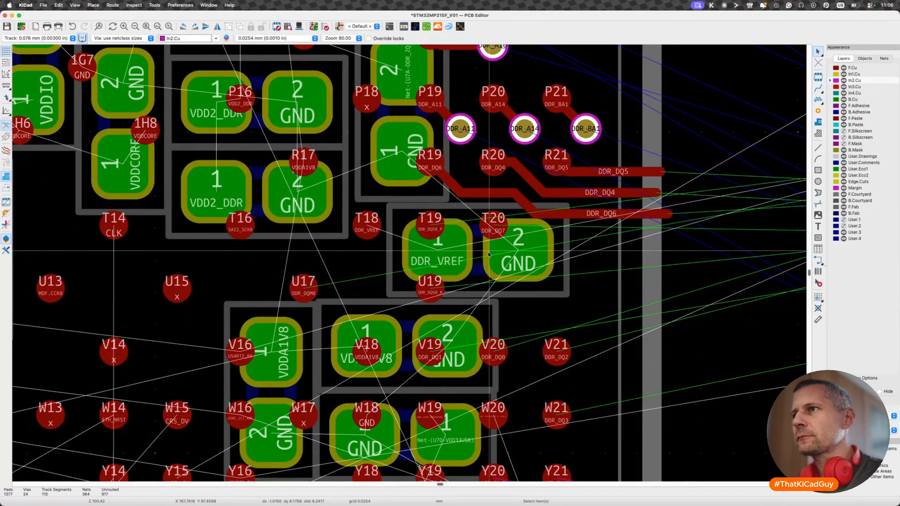
key("x")
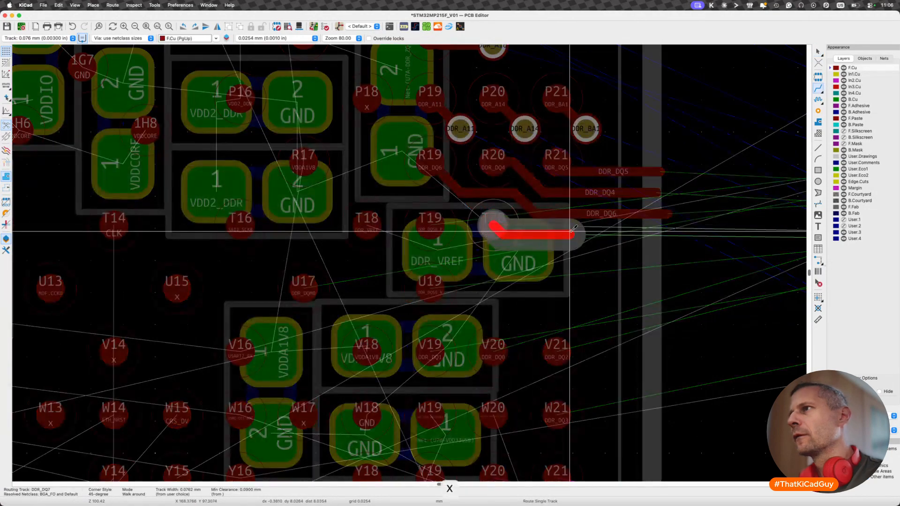
double_click(662, 226)
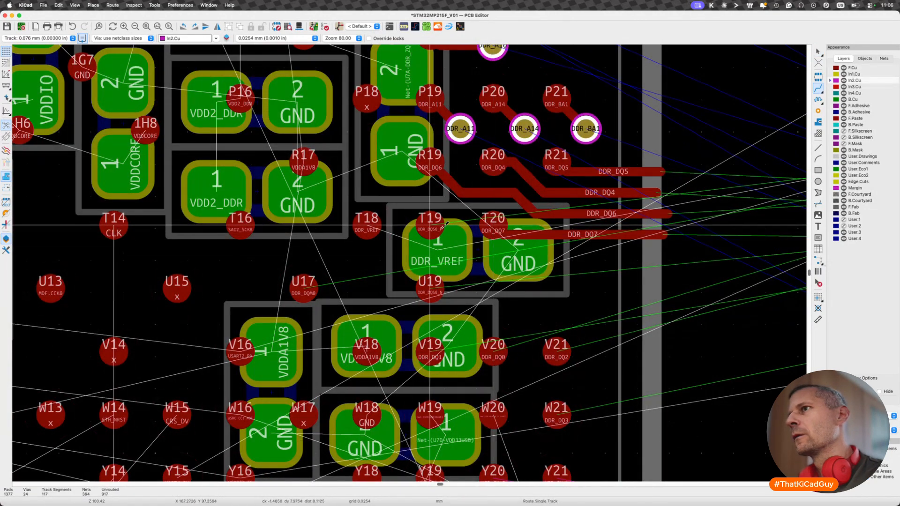
- Route DDR_DQS0_P from pad T19 below DDR_DQ7 and DDR_DQS0_N straight out from pad U19, both on F.Cu to beyond the processor's outline
left_click(430, 225)
double_click(660, 255)
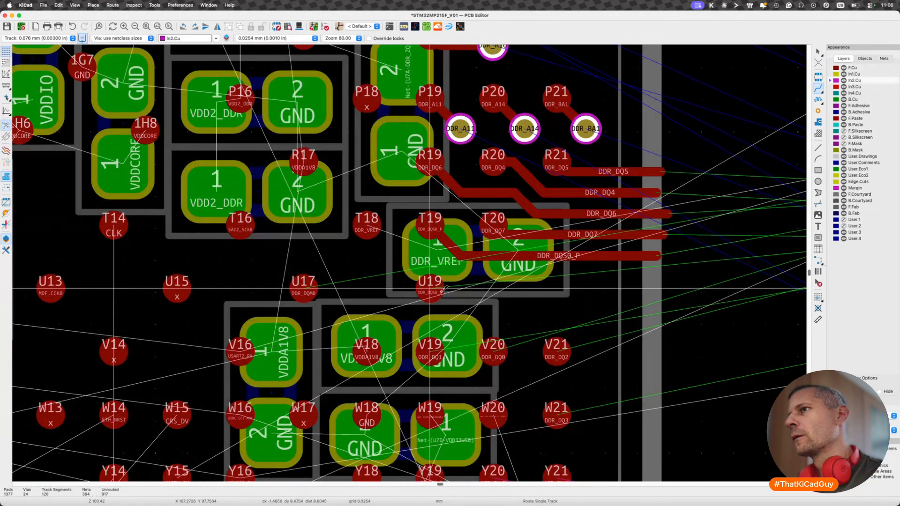
left_click(430, 287)
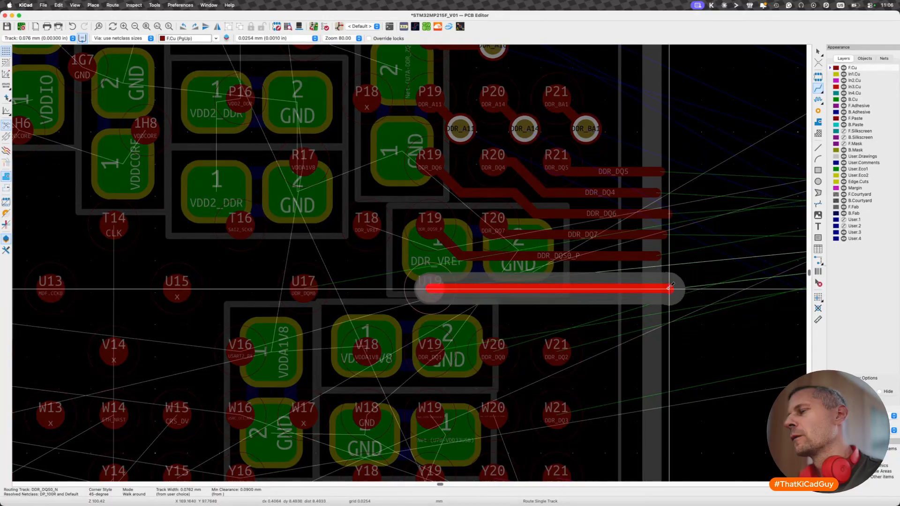
double_click(674, 290)
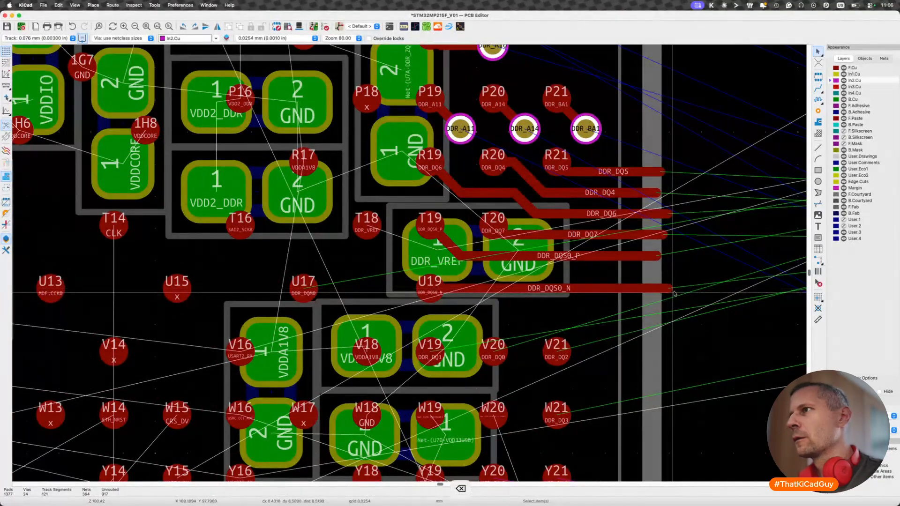
- Delete a leftover short segment at the outer ends of the newly routed DDR tracks
scroll(673, 291, "down", 3)
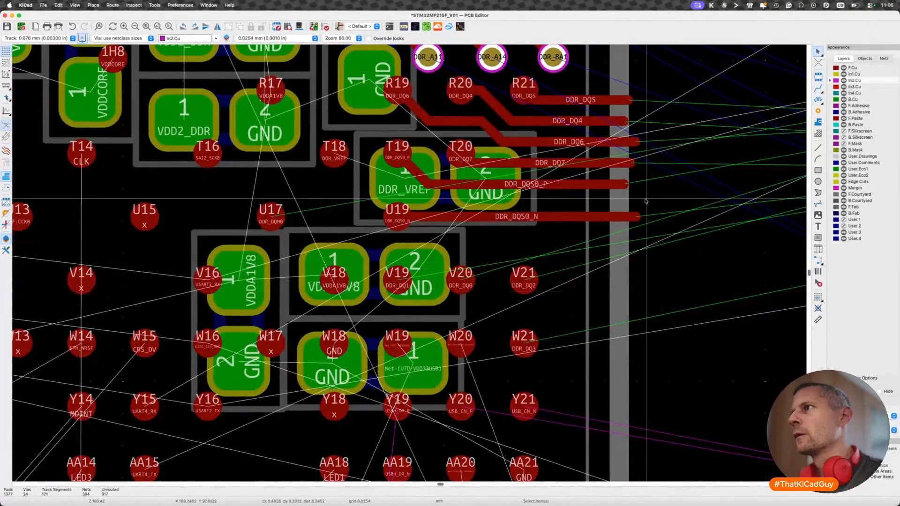
scroll(586, 202, "up", 5)
left_click(601, 159)
left_click(610, 160)
key("BackSpace")
scroll(566, 207, "down", 2)
scroll(566, 207, "down", 2)
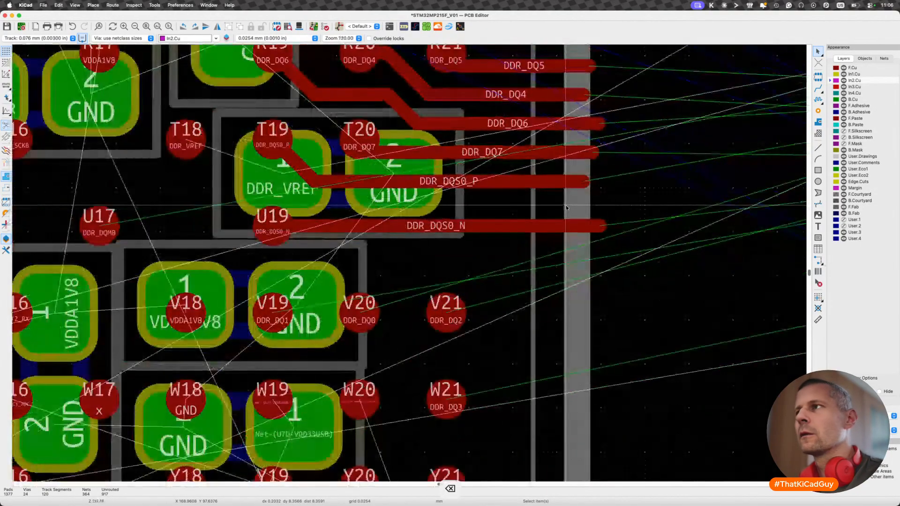
scroll(505, 218, "down", 2)
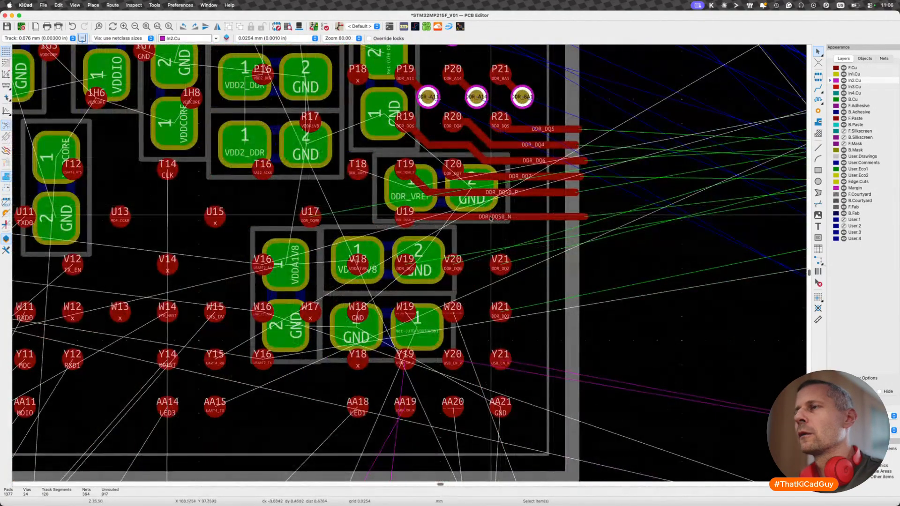
key("d")
key("Escape")
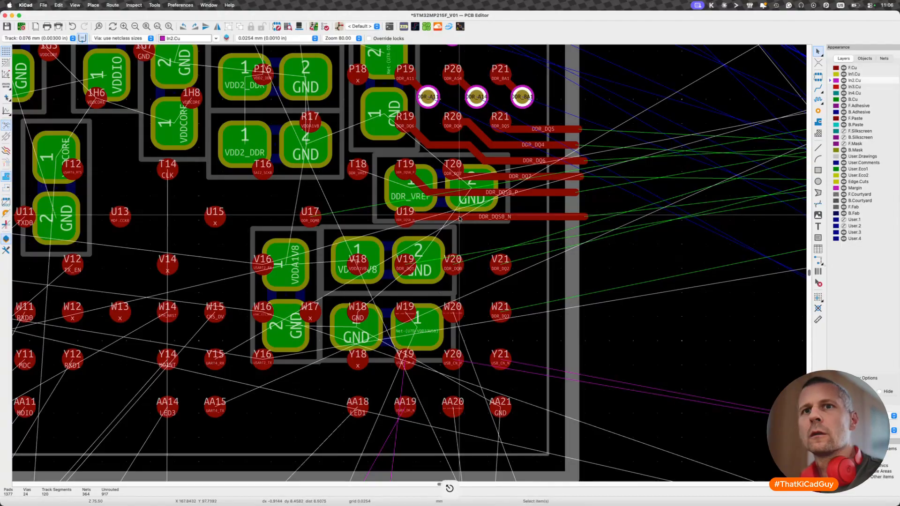
key("d")
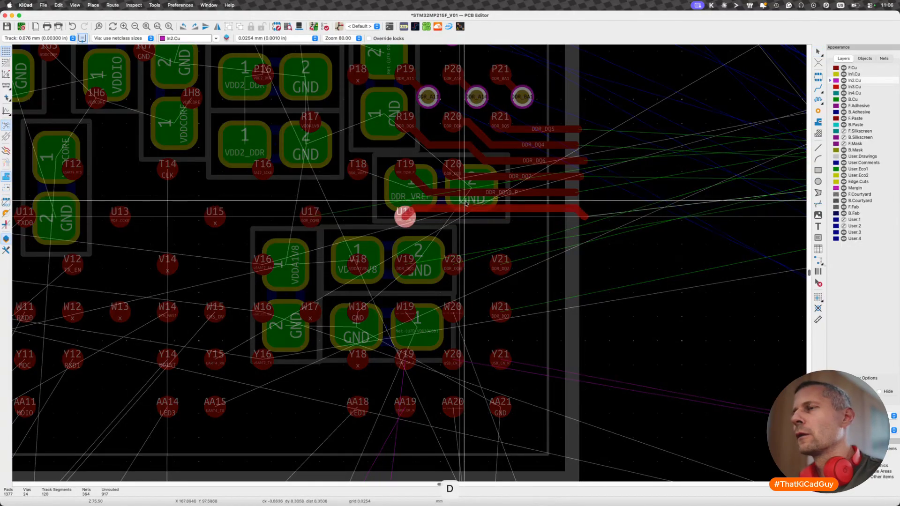
key("Escape")
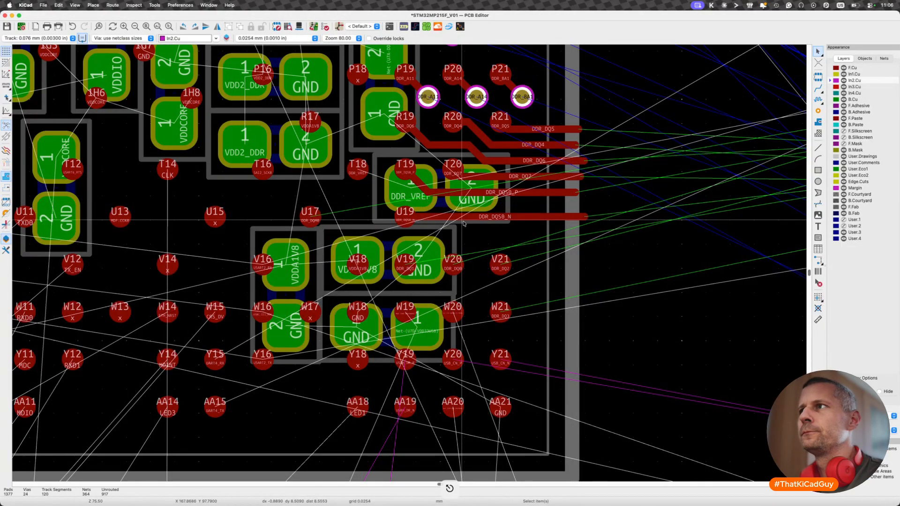
- Route DDR_DQM0 on F.Cu from pad U17 below DDR_DQS0_N, straighten its bend and delete the leftover end segment
key("x")
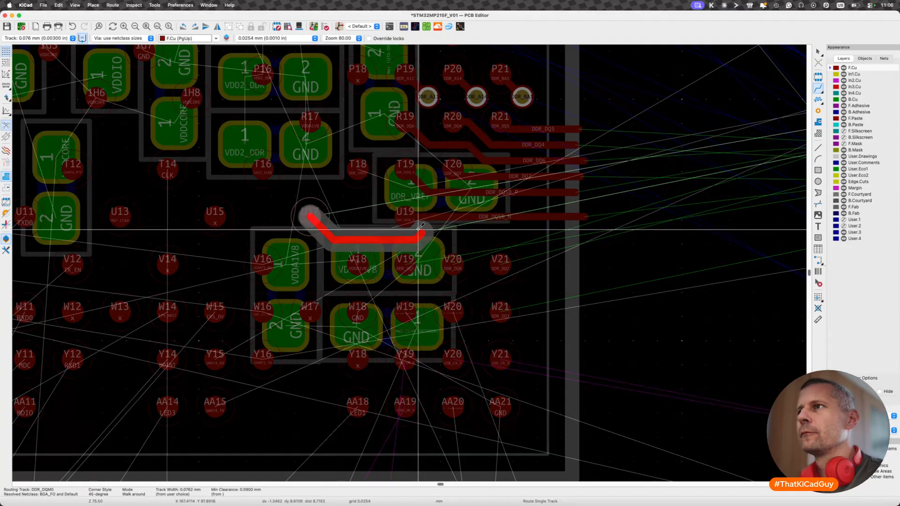
left_click(423, 232)
double_click(586, 232)
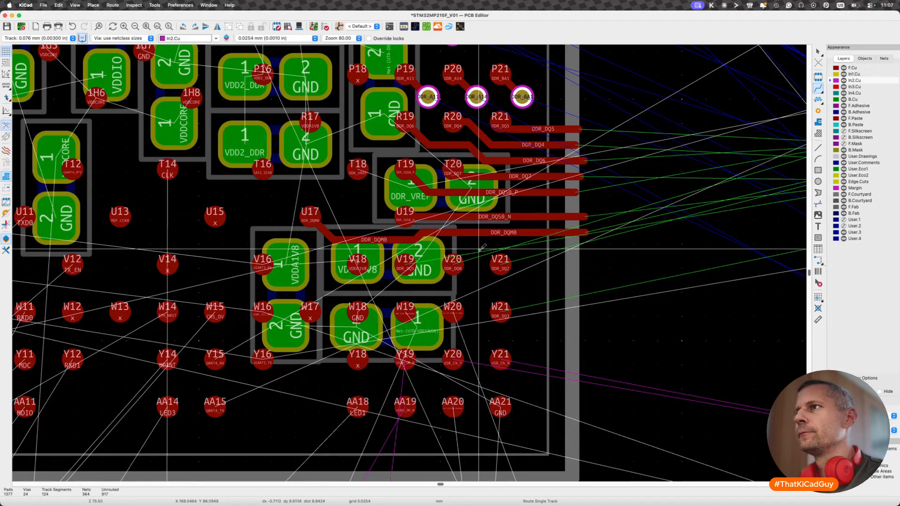
key("d")
left_click(533, 238)
key("BackSpace")
- Route DDR_DQ2 on F.Cu straight out from pad V21, and DDR_DQ0 from pad V20 around the underside of V21 to end parallel below it
scroll(501, 219, "down", 5)
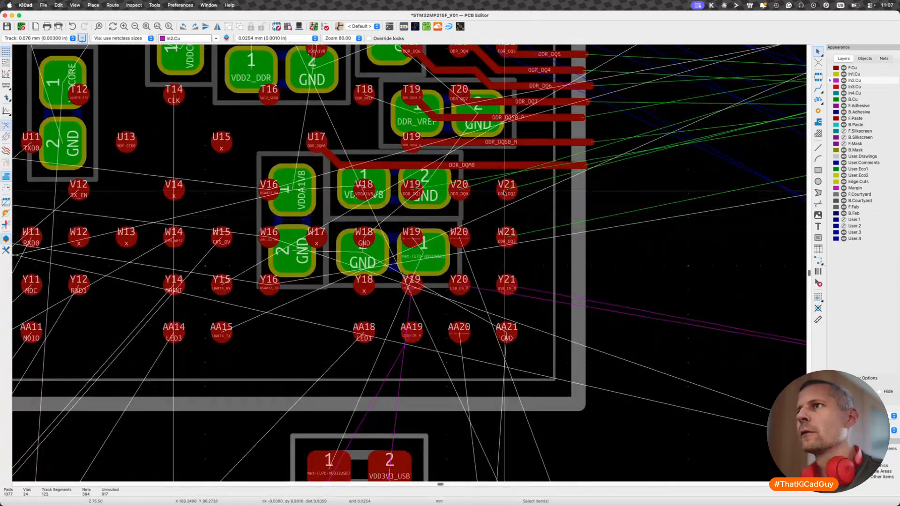
key("x")
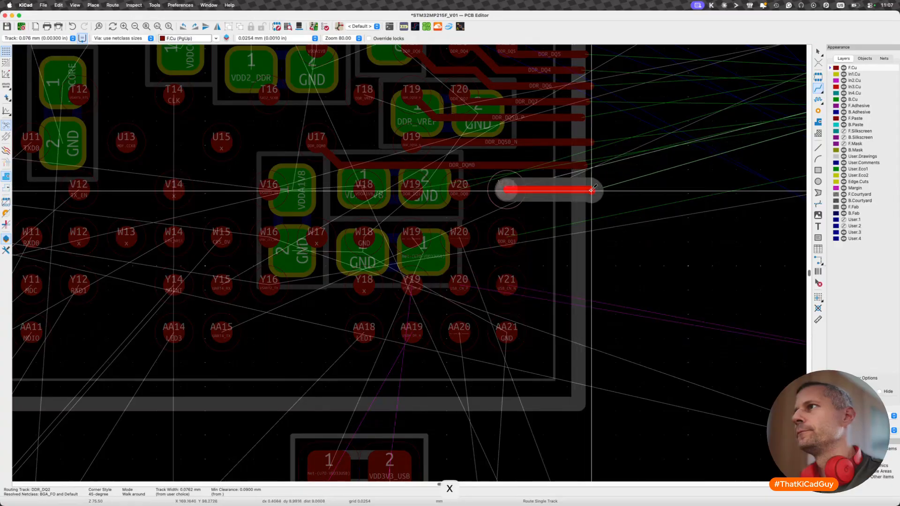
left_click(592, 189)
left_click(459, 190)
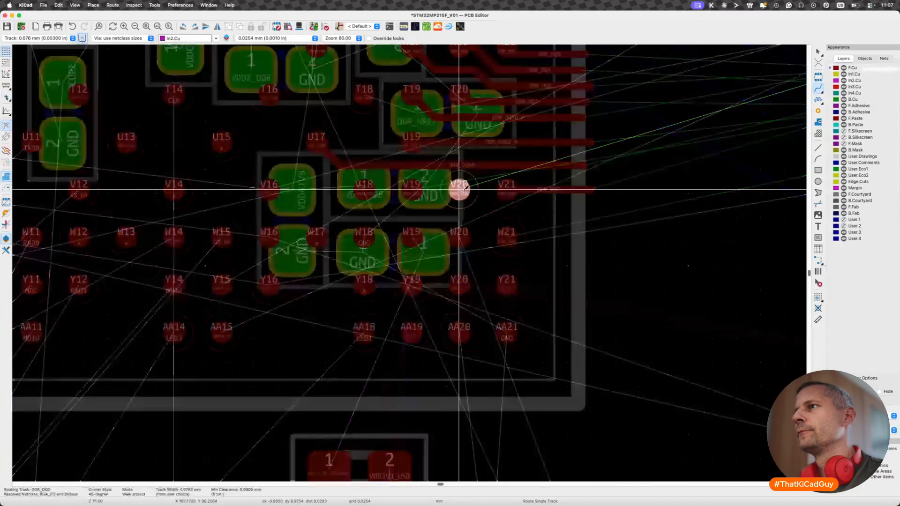
double_click(585, 197)
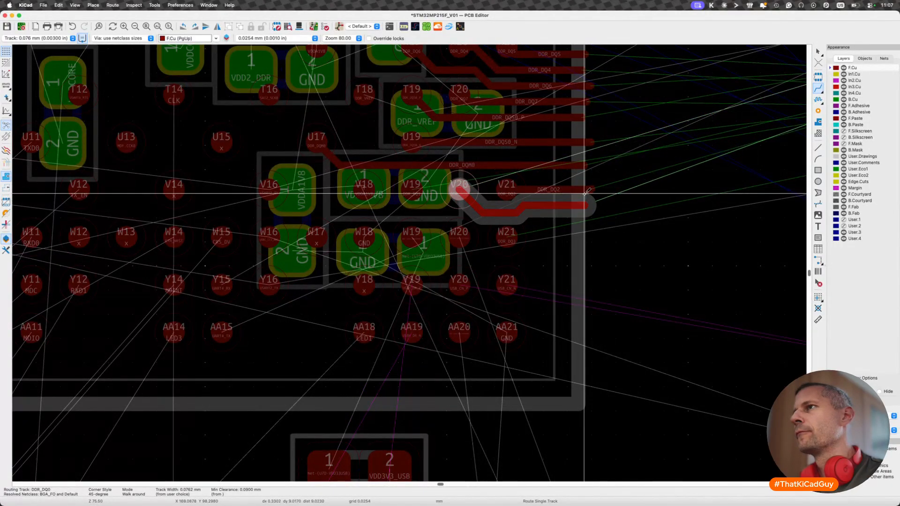
- Shift the DDR_DQ0 diagonal away from pad V20, and delete the leftover short segment at the outer end of DDR_DQ2
key("d")
left_click(487, 204)
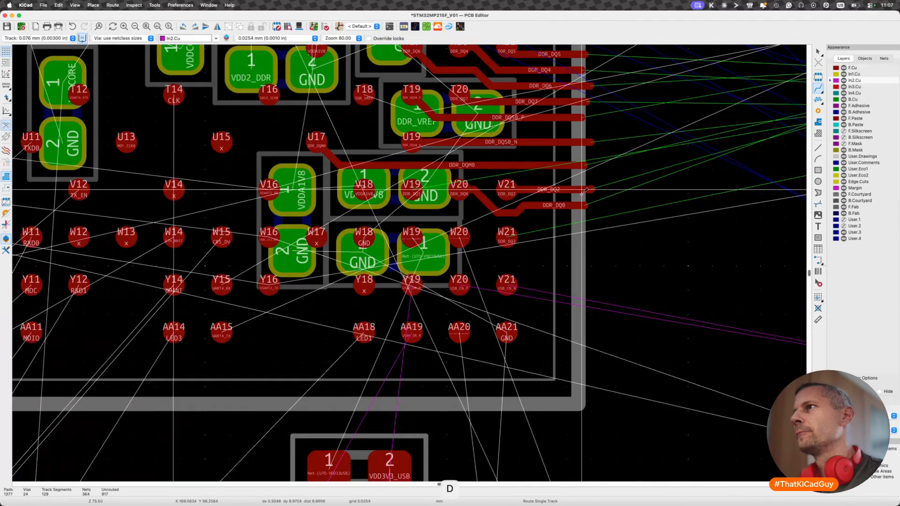
left_click(592, 193)
left_click(599, 197)
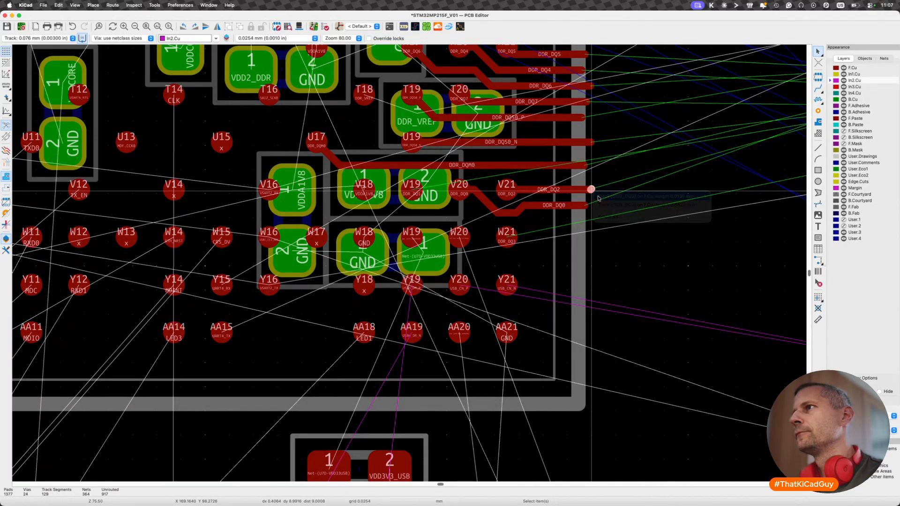
key("BackSpace")
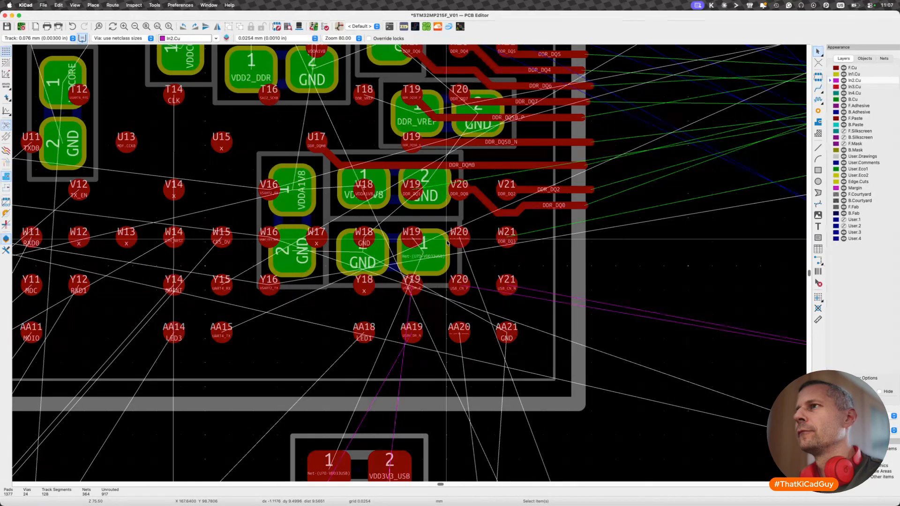
- Shift the DDR_DQS0_N track up close beneath DDR_DQS0_P, and delete the leftover segment at its outer end
scroll(447, 242, "up", 5)
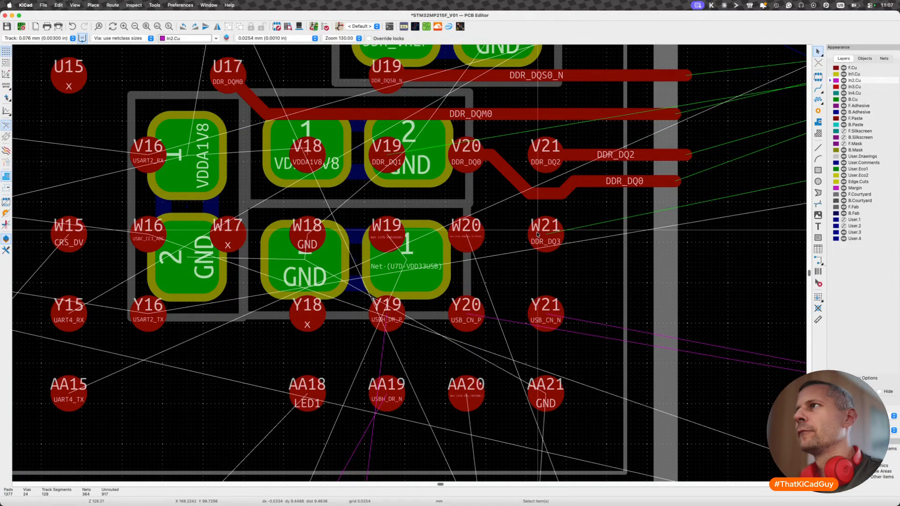
scroll(538, 234, "up", 3)
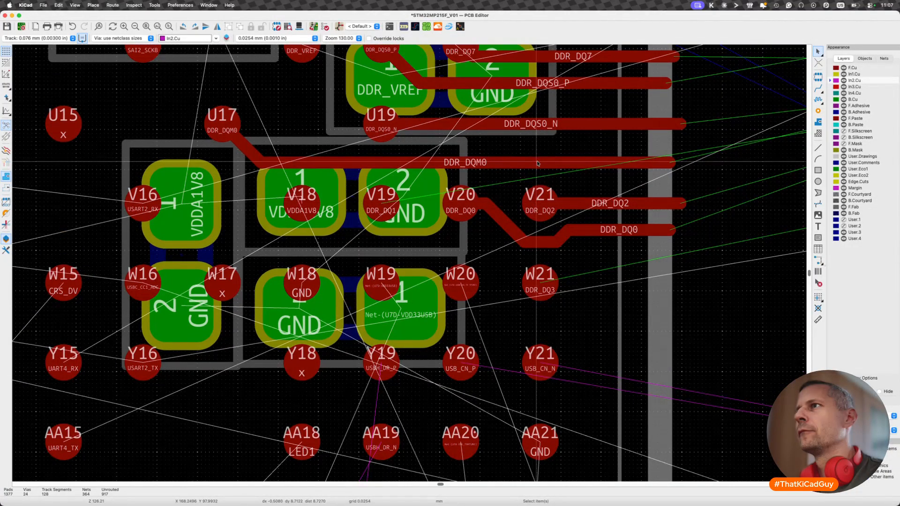
key("d")
key("Escape")
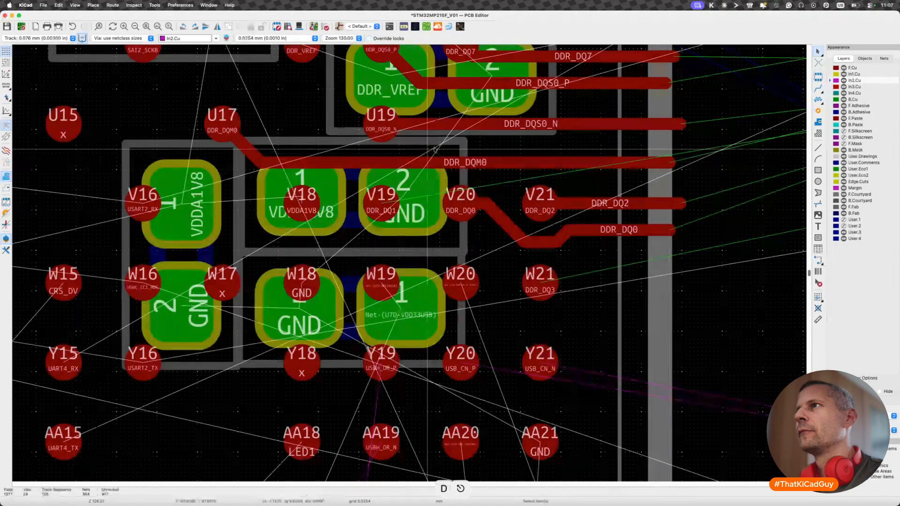
key("d")
left_click(672, 100)
left_click(680, 119)
key("Delete")
- Shift the outer stretch of DDR_DQM0 up close beneath DDR_DQS0_N, and delete the leftover diagonal at its end
key("d")
left_click(488, 124)
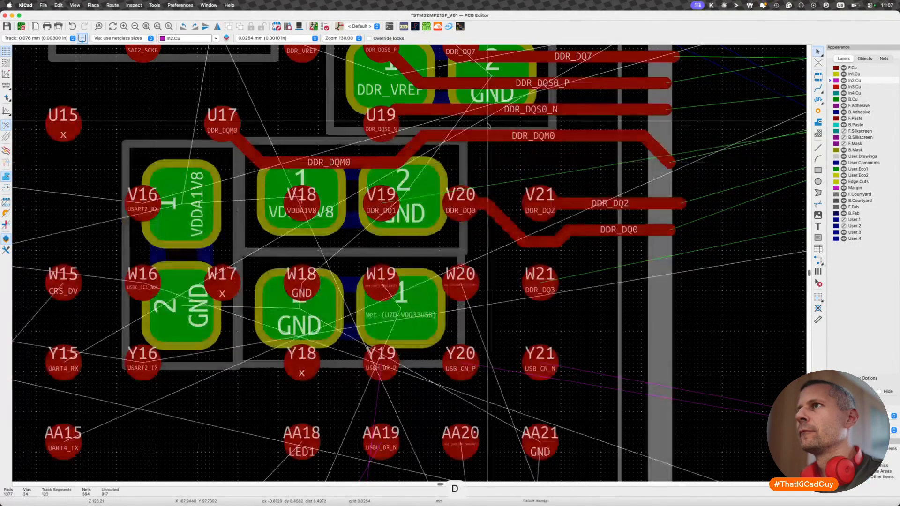
left_click(652, 147)
key("BackSpace")
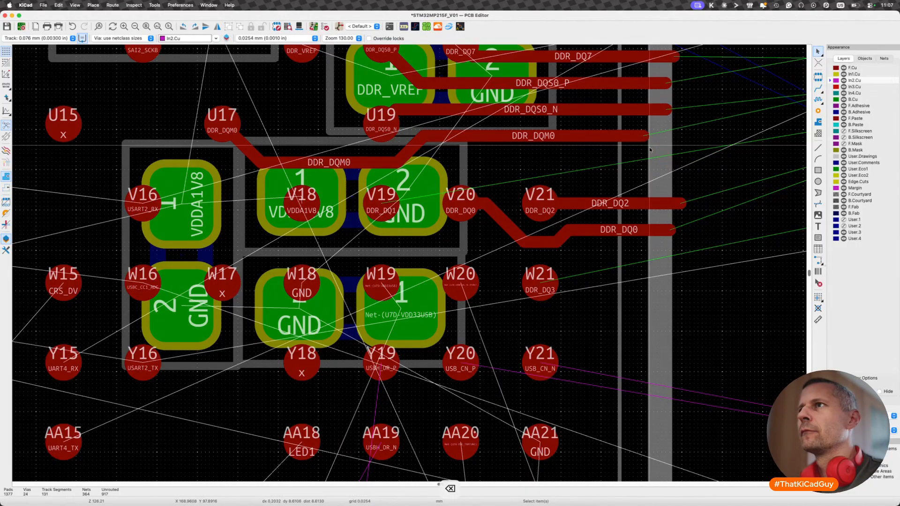
- Route DDR_DQ1 on F.Cu from pad V19 diagonally up and out between DDR_DQM0 and DDR_DQ2, and delete the tiny leftover end segment
key("x")
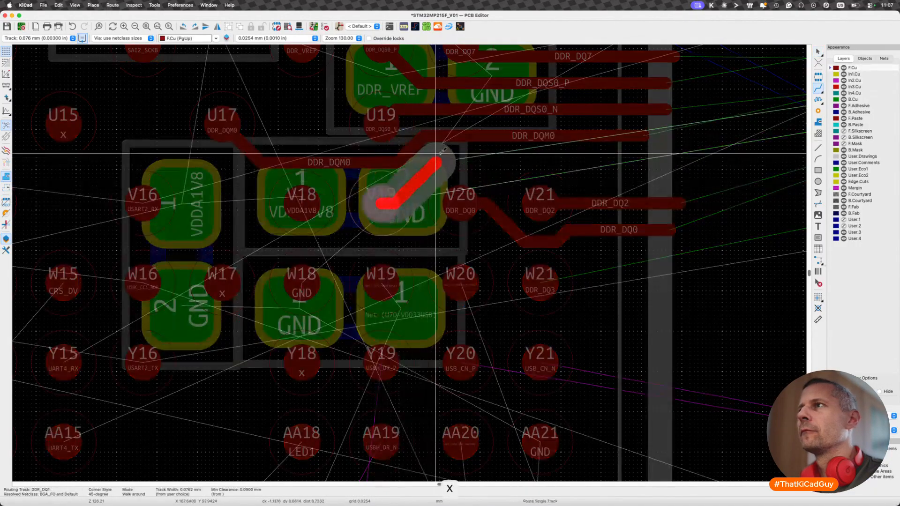
double_click(688, 162)
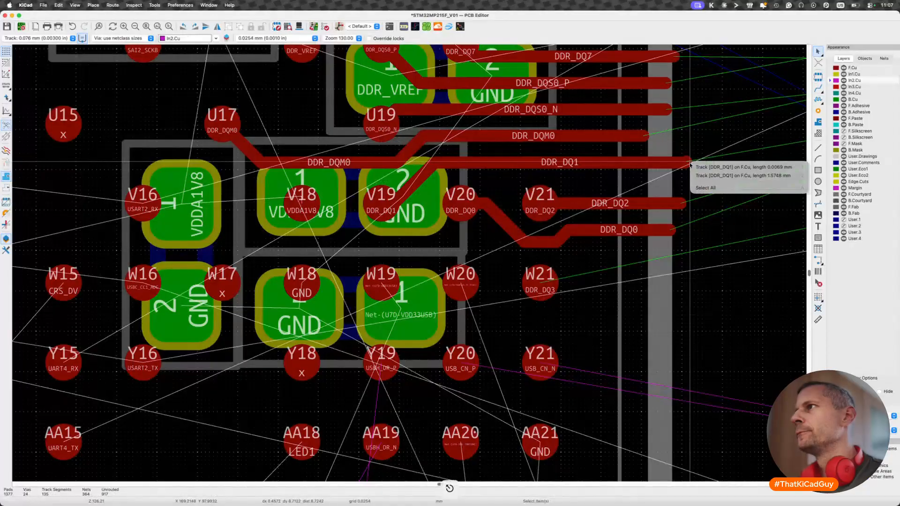
left_click(703, 167)
key("BackSpace")
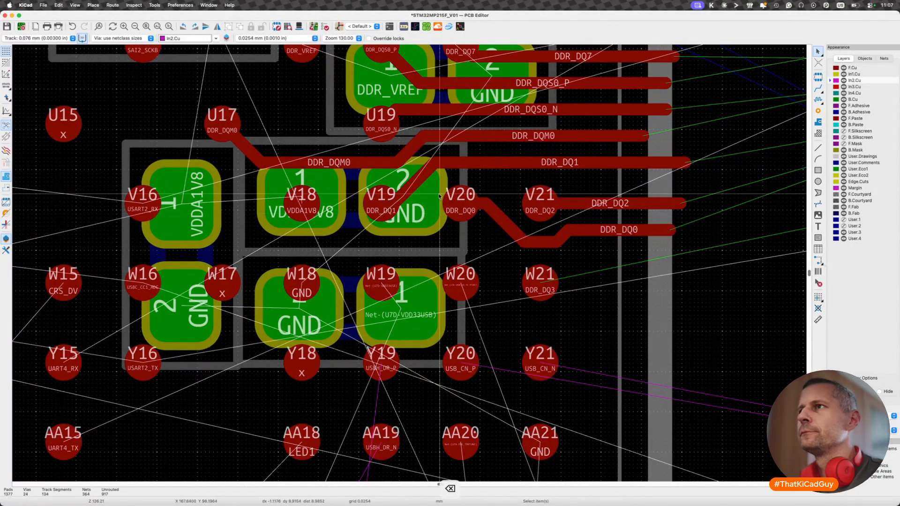
- Adjust the DDR_DQM0 bend and its spacing to the DDR_DQ1 diagonal just above pad V19
key("d")
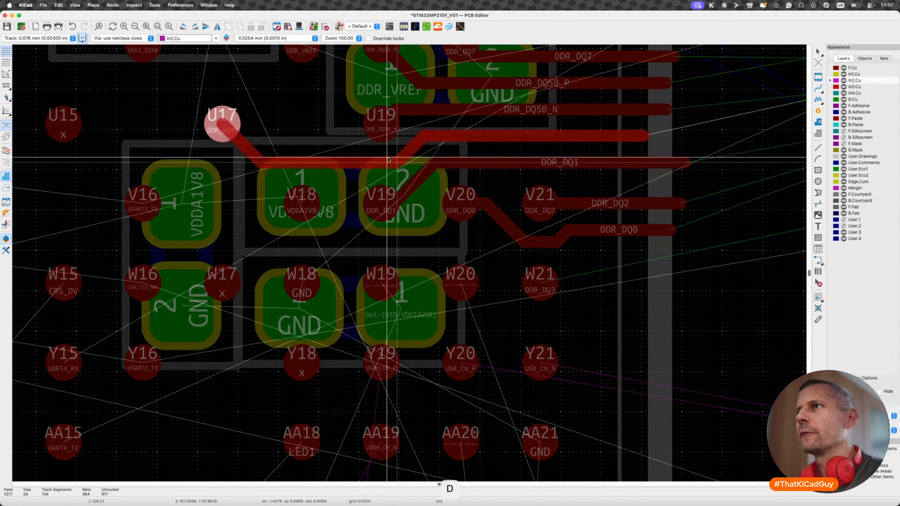
left_click(396, 159)
key("d")
scroll(426, 188, "down", 5)
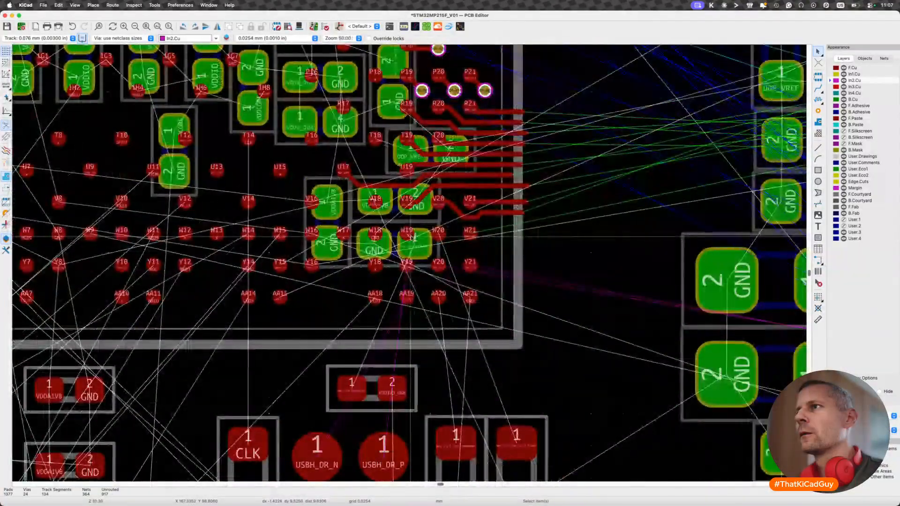
- Route DDR_DQ3 on F.Cu from pad W21 out past the package edge, just below DDR_DQ0
scroll(474, 229, "up", 3)
key("x")
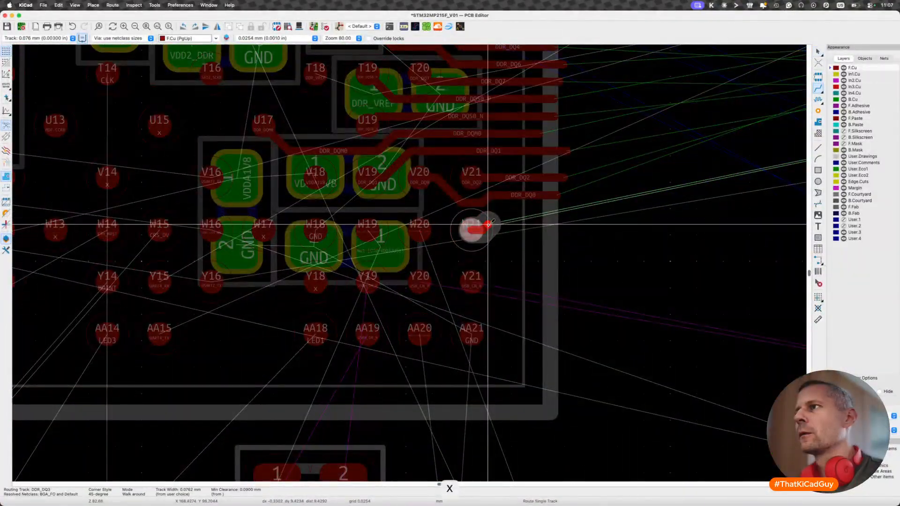
left_click(567, 219)
key("Escape")
scroll(559, 268, "down", 3)
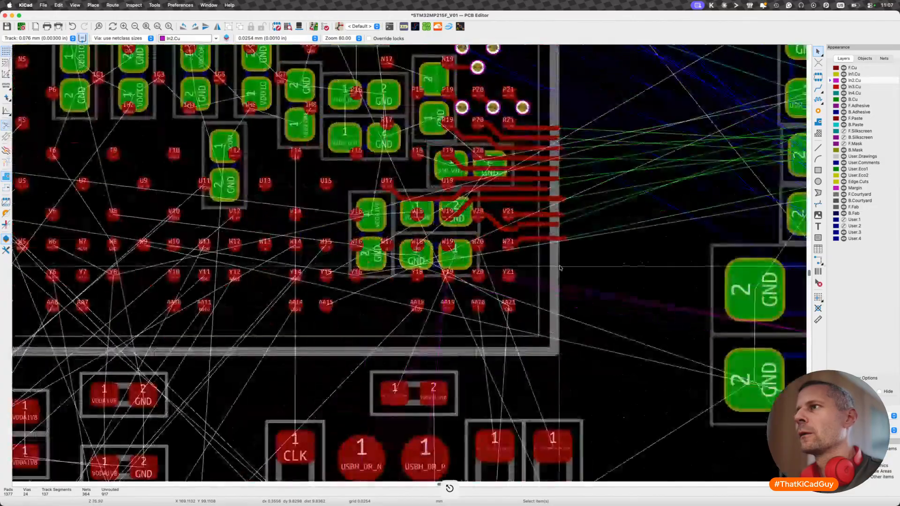
- Reshape DDR_DQ3 at pad W21 so it leaves the pad horizontally and rises through a short diagonal to its outer stretch
scroll(500, 245, "up", 4)
key("d")
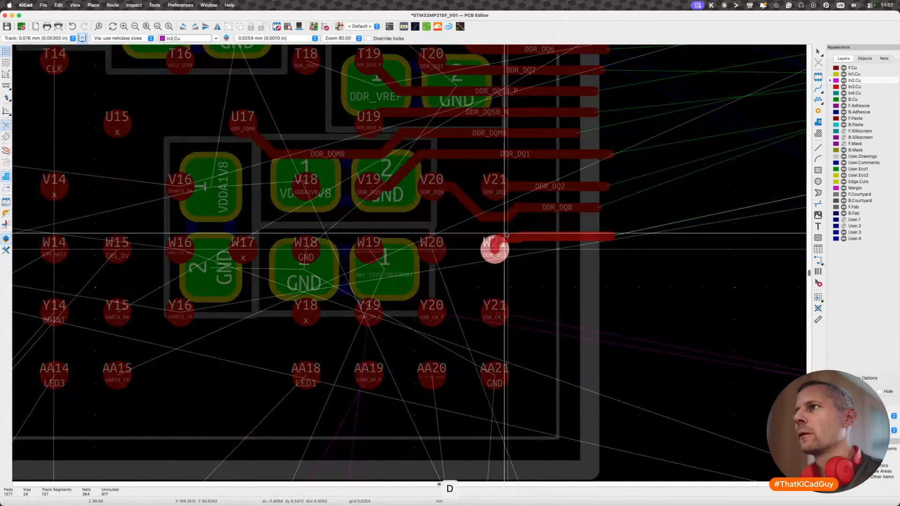
left_click(511, 247)
key("d")
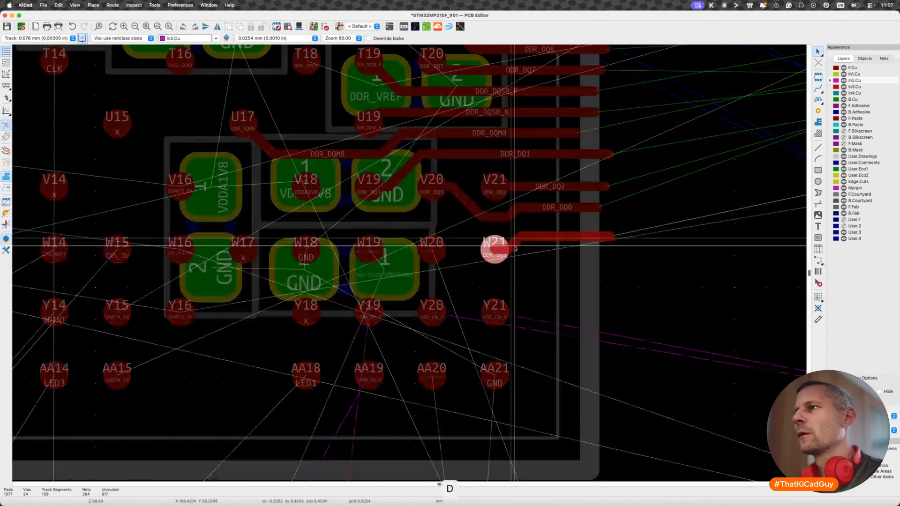
left_click(522, 251)
key("d")
left_click(523, 250)
- Save the board with the completed DDR data fan-out
scroll(466, 300, "down", 3)
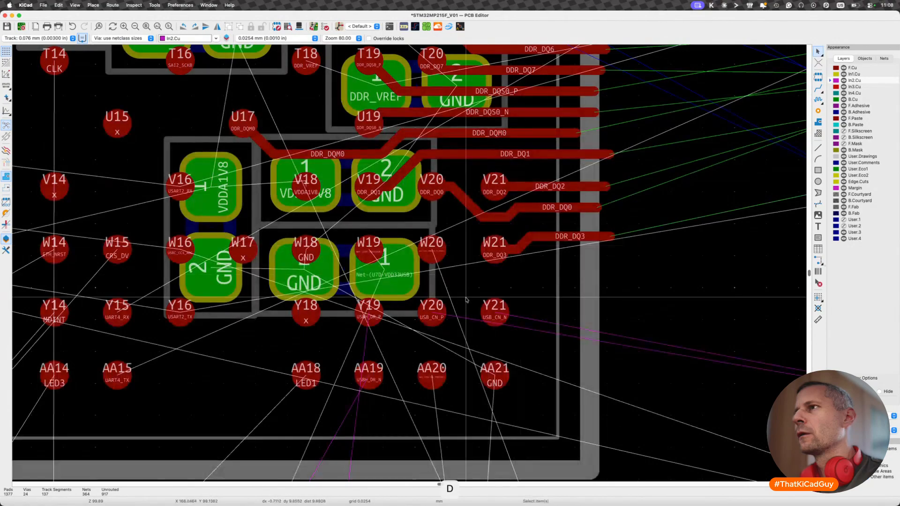
scroll(466, 300, "down", 3)
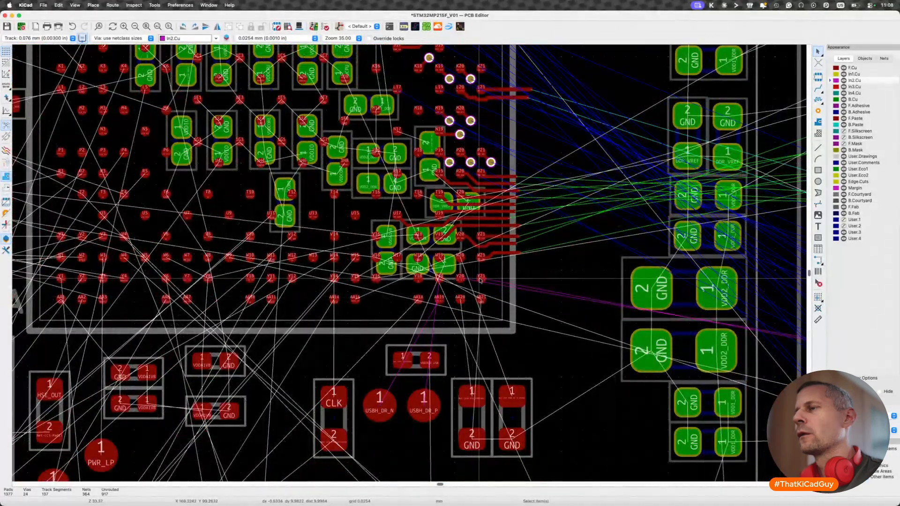
scroll(478, 280, "up", 10)
scroll(479, 280, "down", 10)
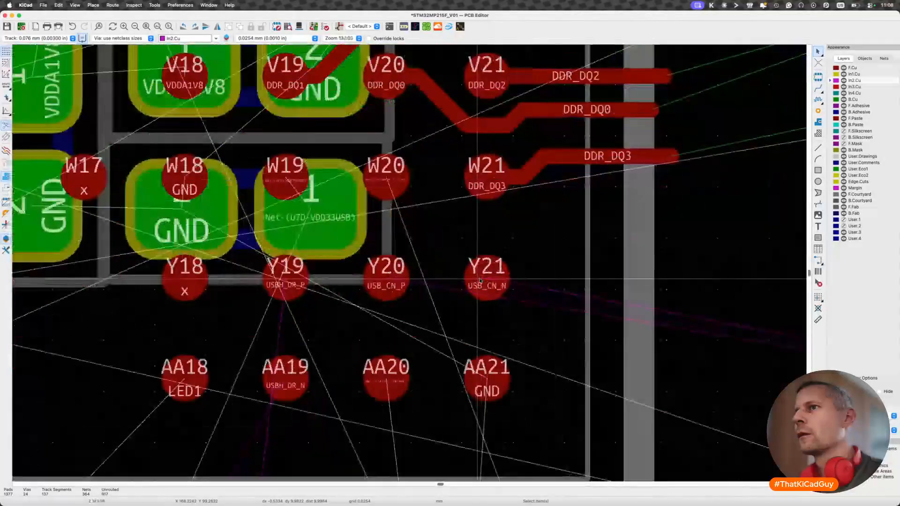
key("super+s")
scroll(480, 281, "down", 8)
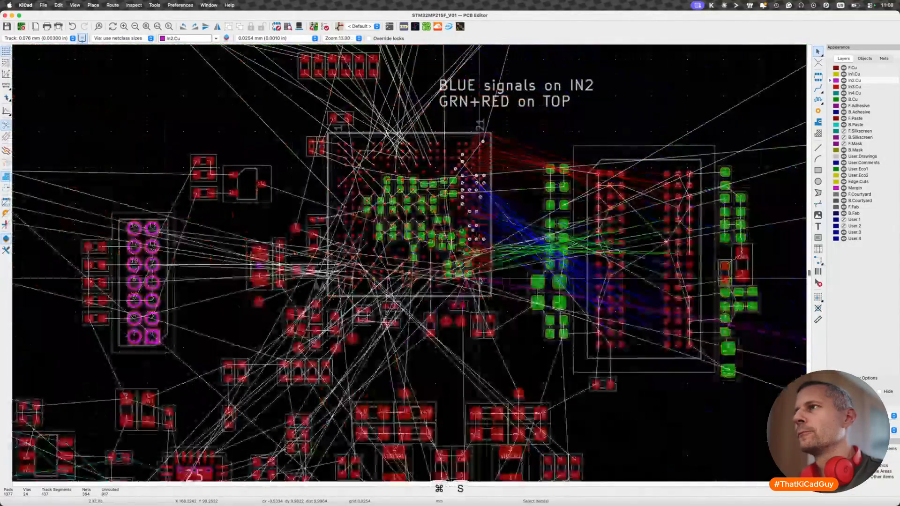
scroll(555, 246, "up", 3)
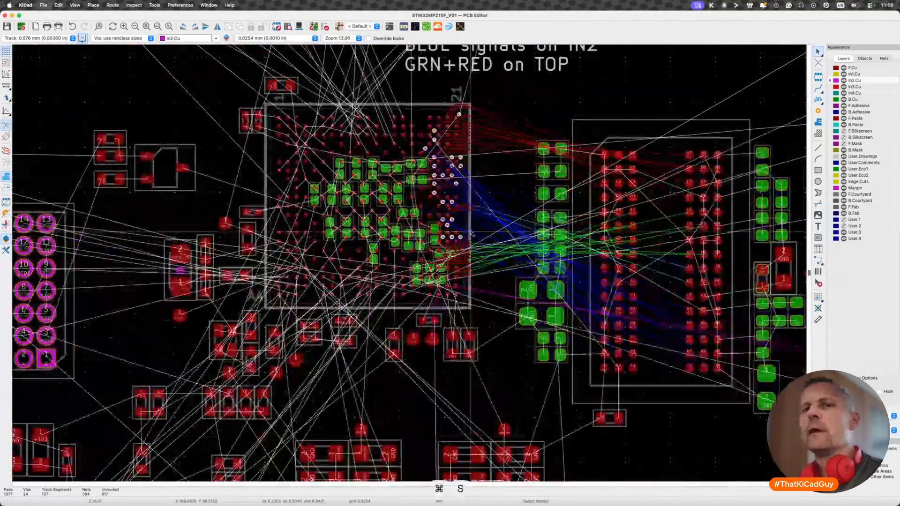
key("super+s")
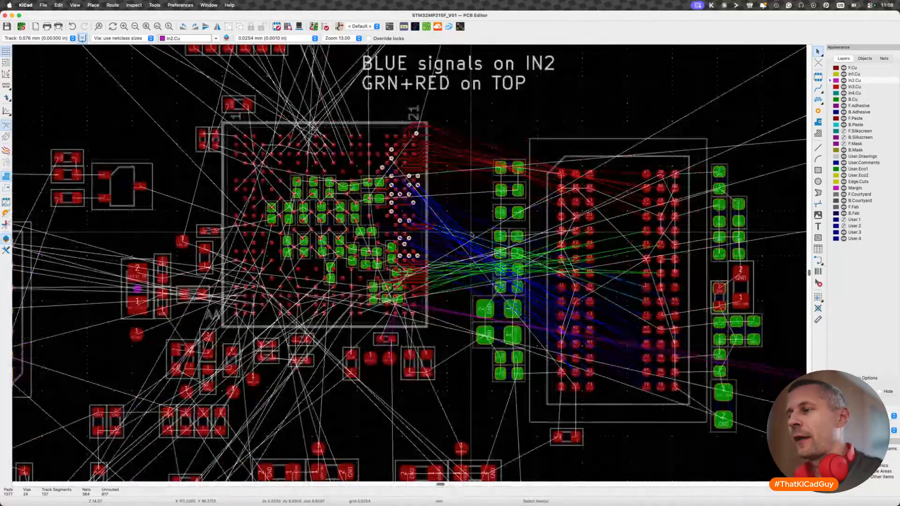
- Switch to the Brave browser and open fedevel.com/courses/kicad-for-beginners in a new tab
key("super+Tab")
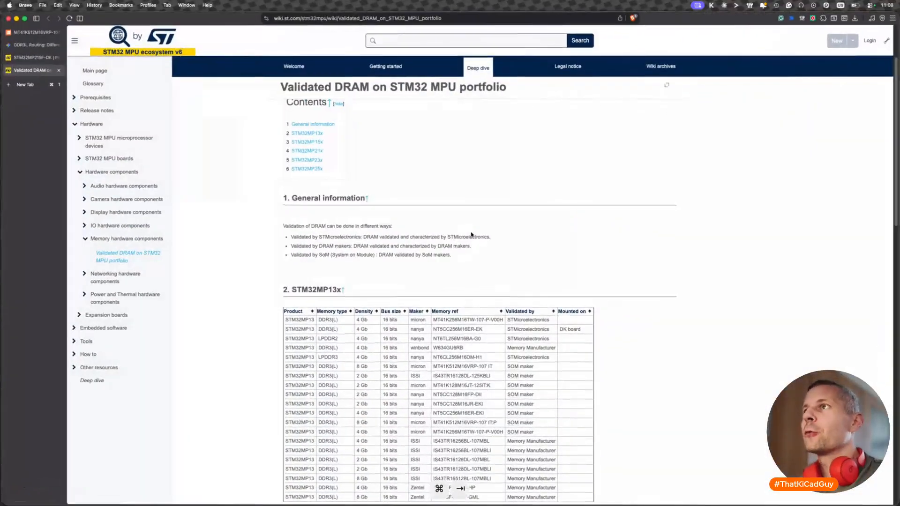
key("super+t")
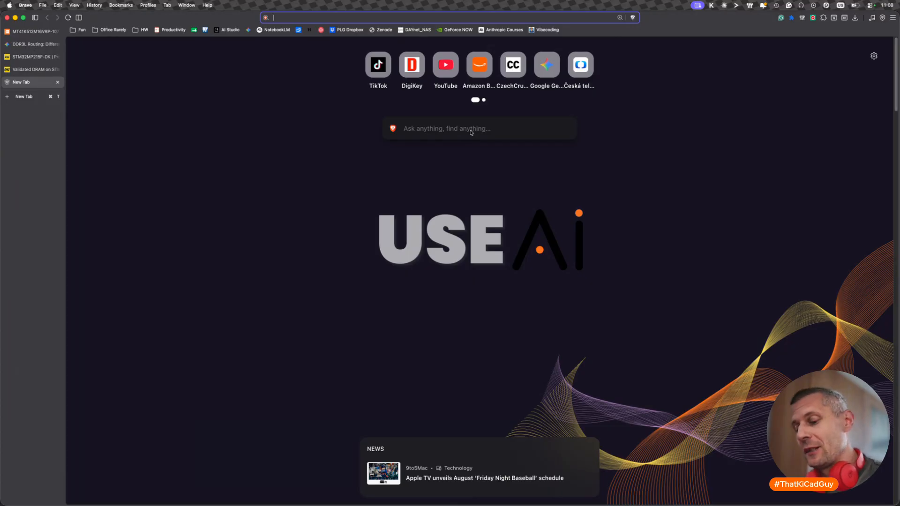
key("super+Tab")
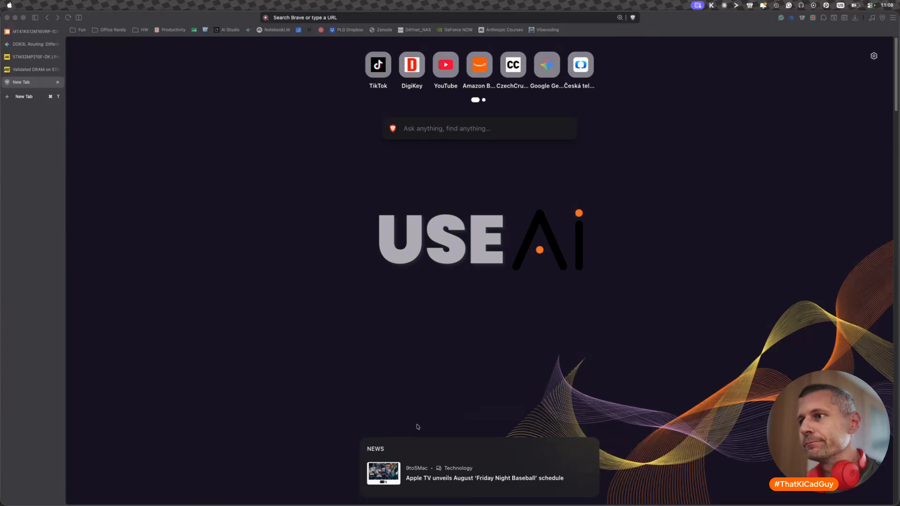
key("super+v")
key("Return")
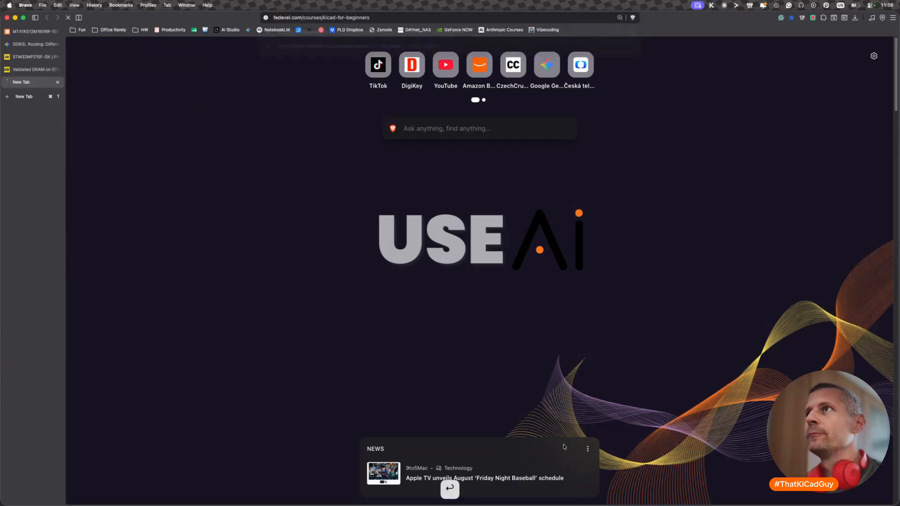
- Open fedevel.com/courses/kicad-for-makers in another new tab
key("super+t")
key("super+c")
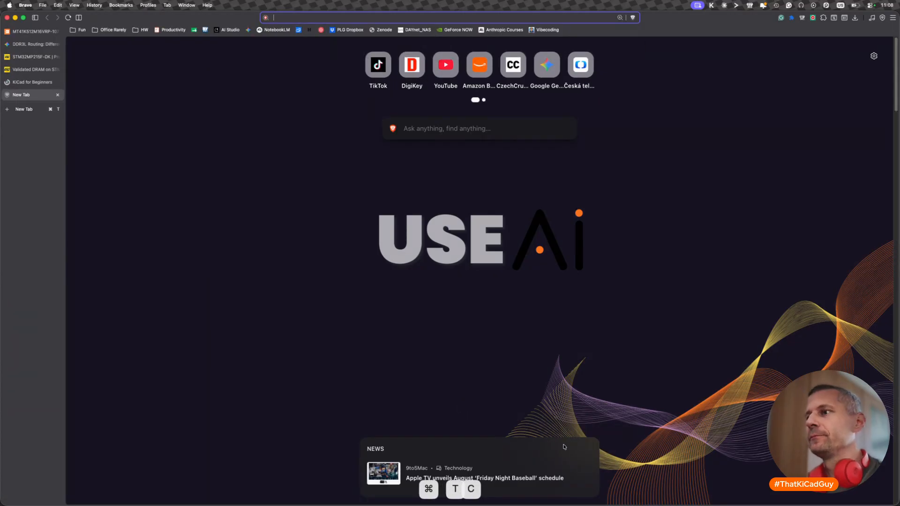
key("alt+c")
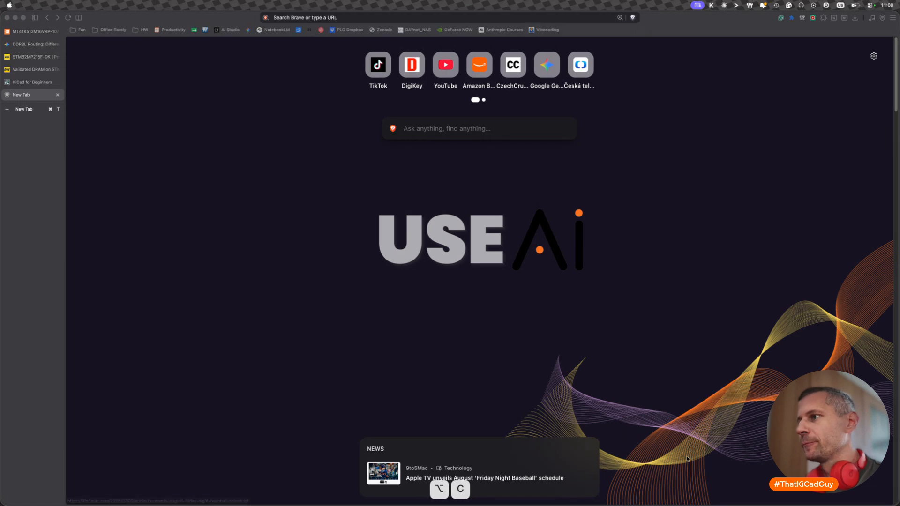
left_click(496, 239)
key("Return")
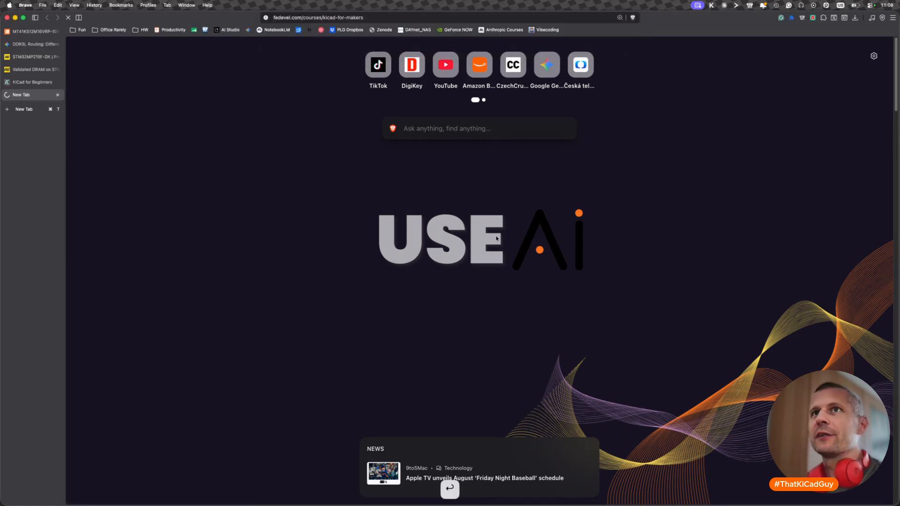
- Read the introduction on the KiCad for Beginners course page
left_click(40, 83)
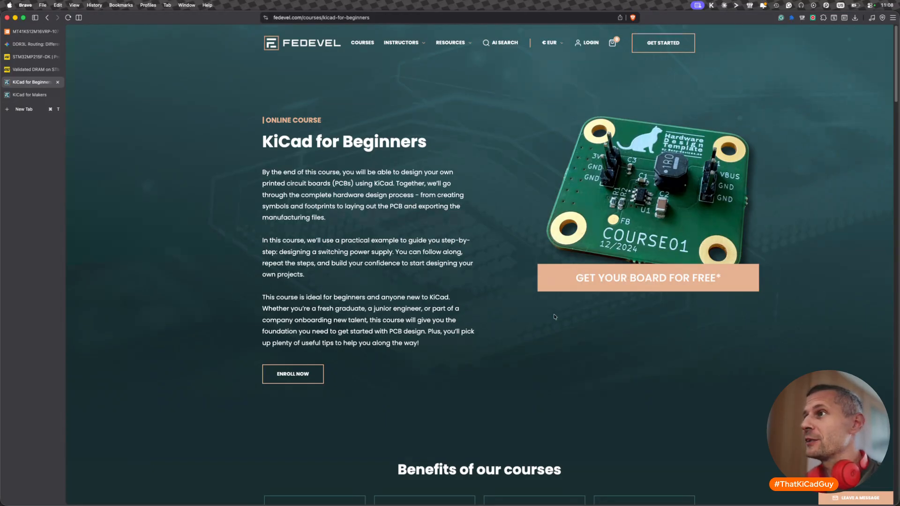
scroll(554, 317, "down", 1)
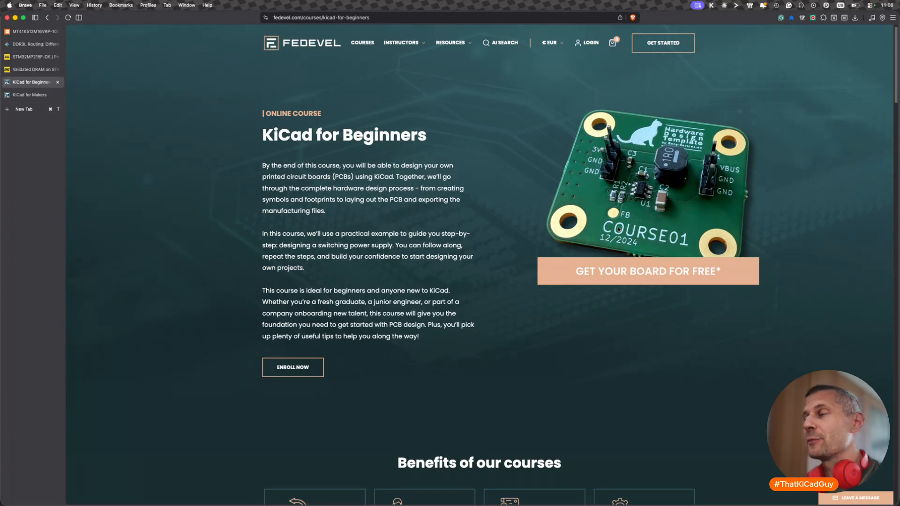
scroll(619, 229, "down", 1)
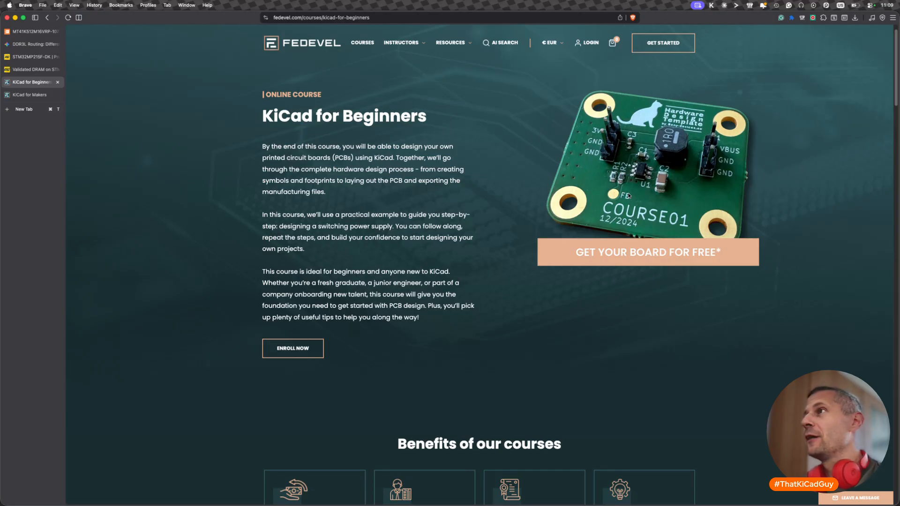
- Review the KiCad for Makers course page from its introduction to the pricing plans, and compare it with the KiCad for Beginners page
left_click(32, 96)
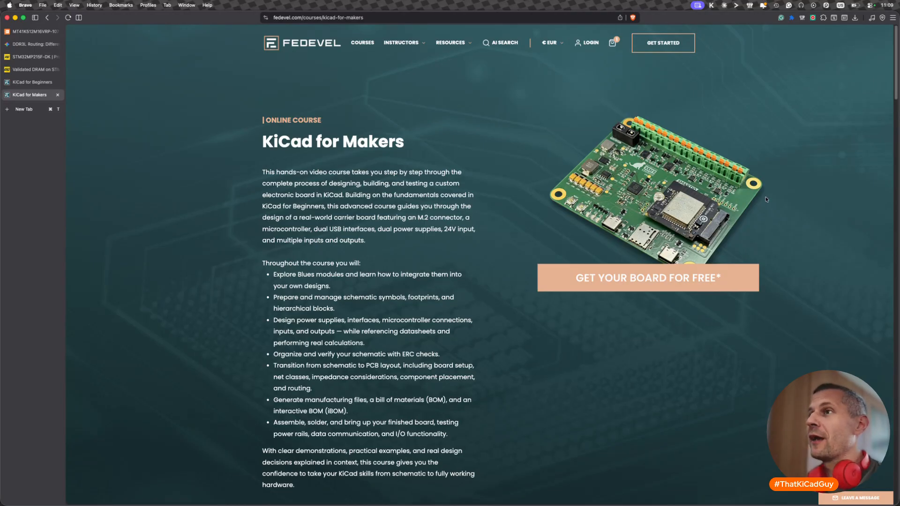
scroll(577, 347, "down", 5)
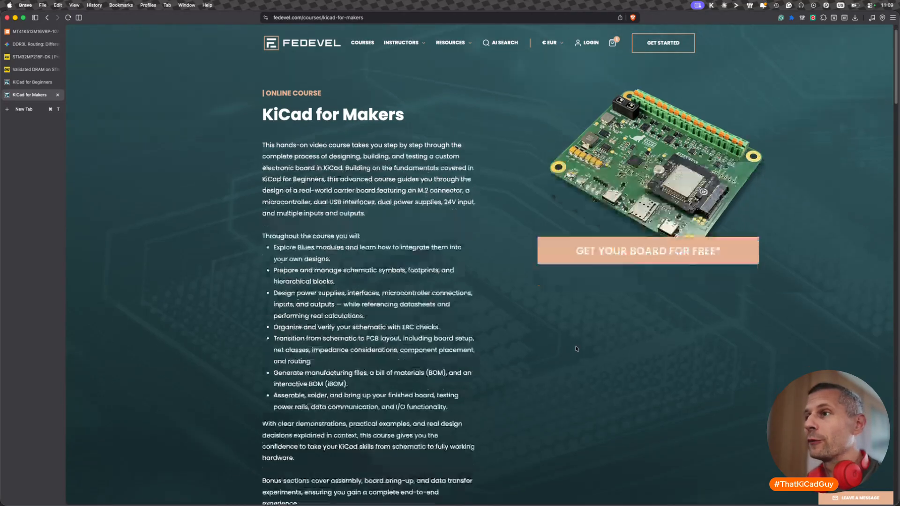
scroll(577, 349, "up", 5)
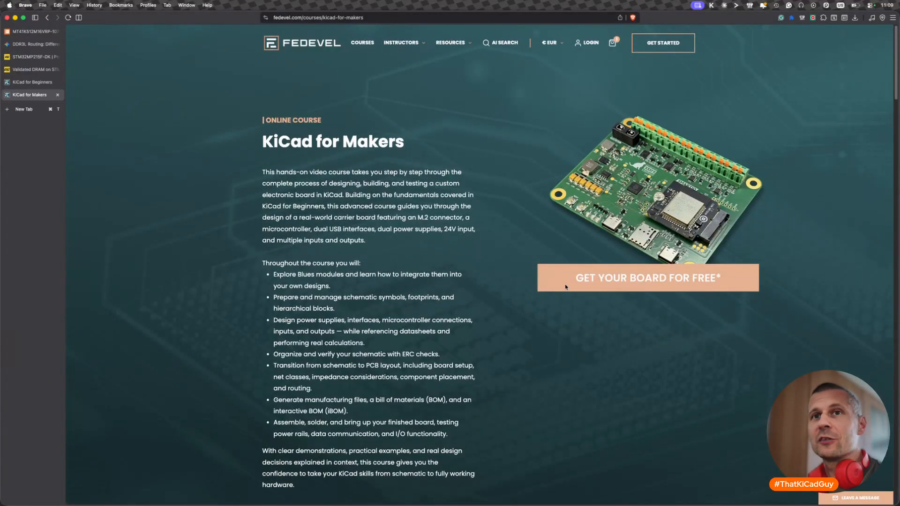
scroll(485, 308, "down", 15)
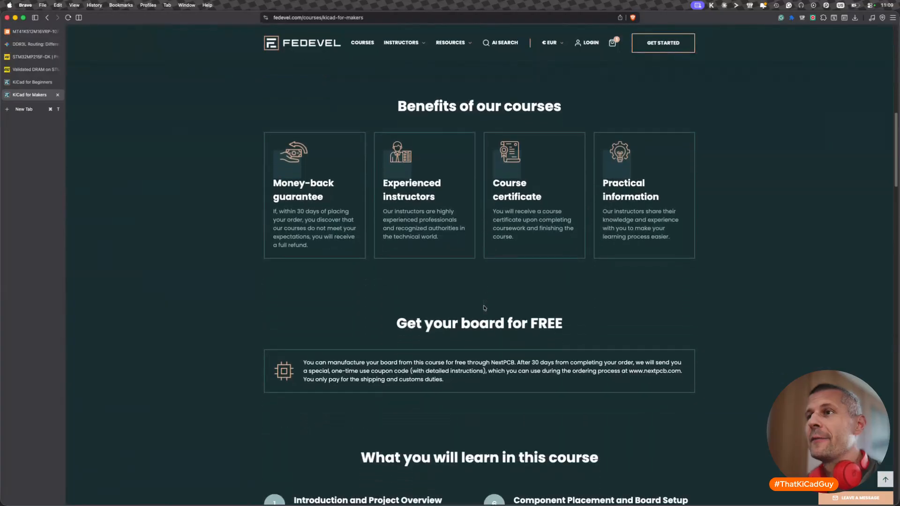
scroll(485, 308, "down", 10)
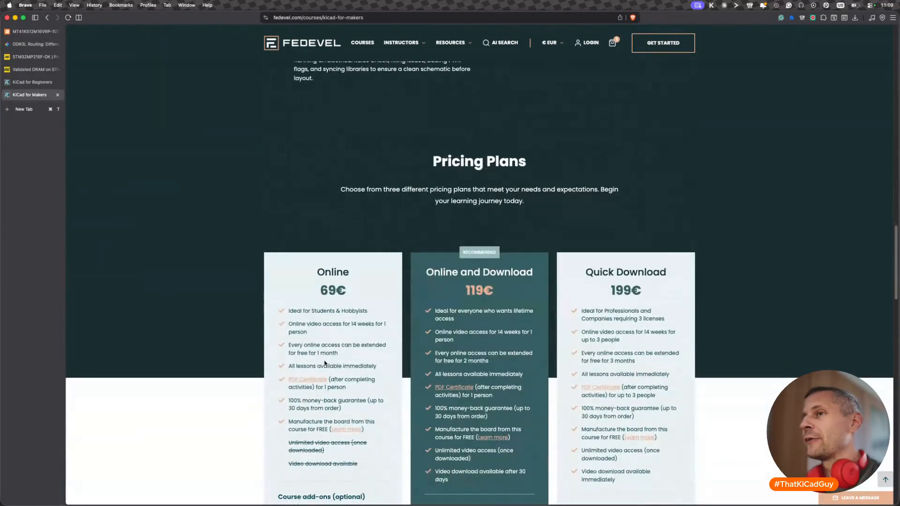
left_click_drag(323, 288, 354, 293)
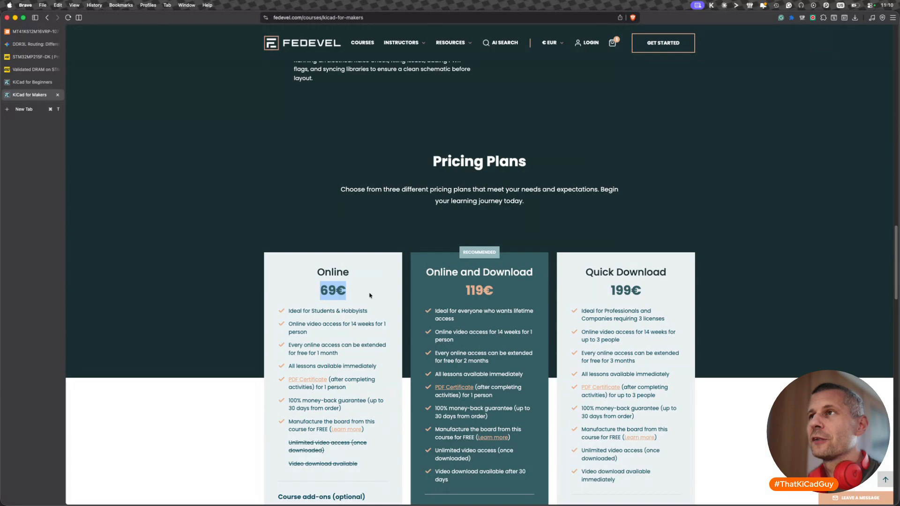
scroll(369, 295, "up", 5)
scroll(347, 314, "up", 10)
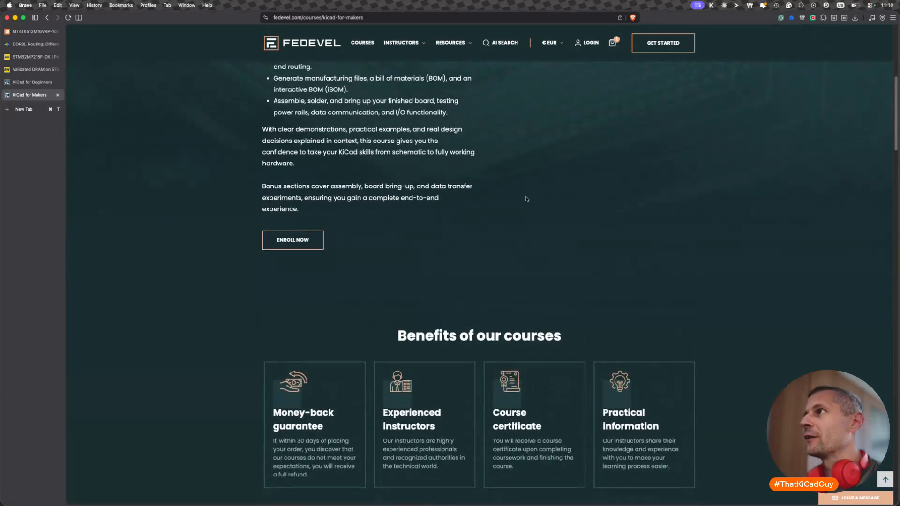
scroll(527, 199, "up", 7)
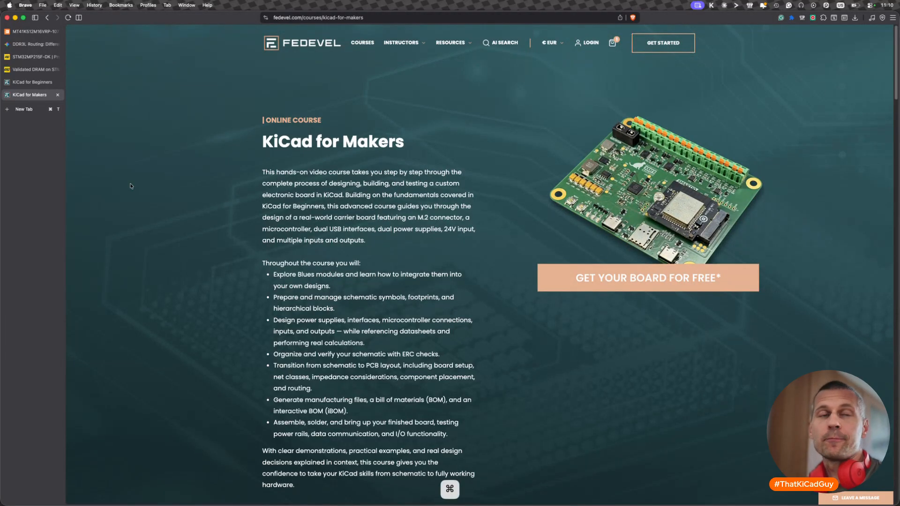
left_click(31, 83)
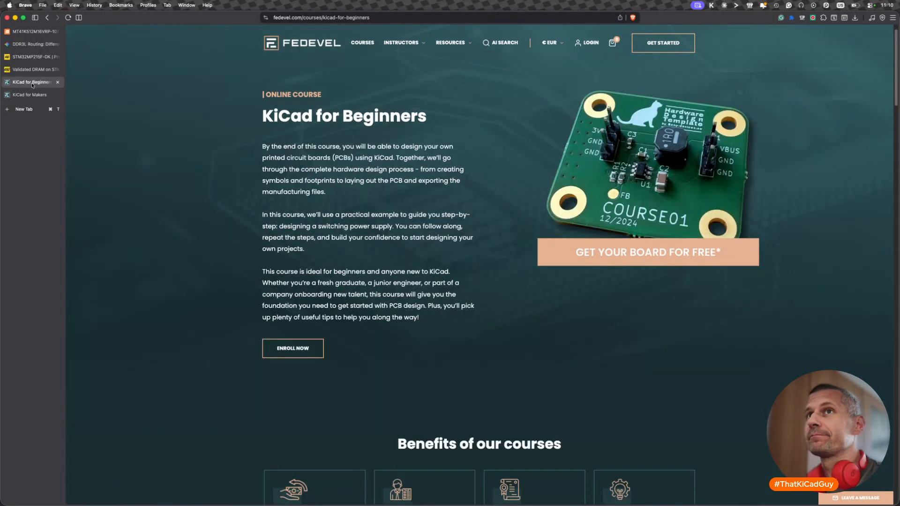
left_click(34, 96)
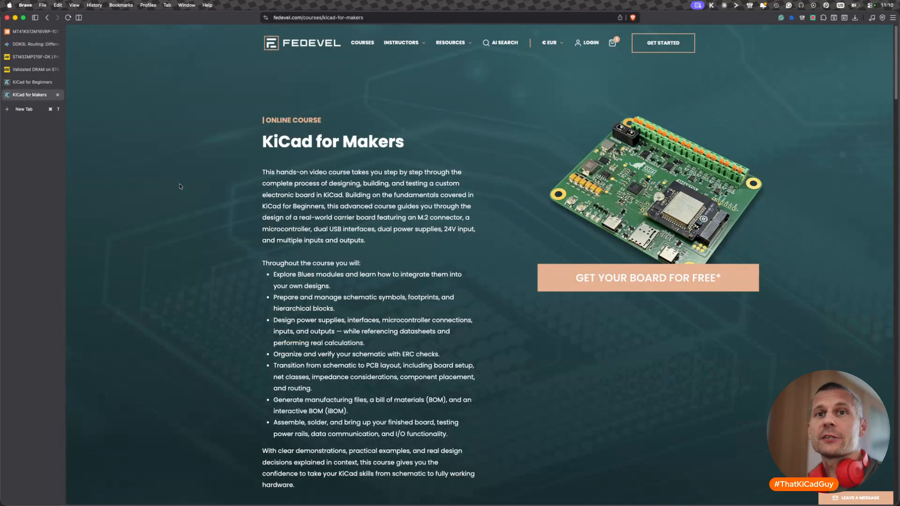
- Return to the KiCad PCB Editor and examine the spacing of the DDR data tracks leaving the processor
key("super+Tab")
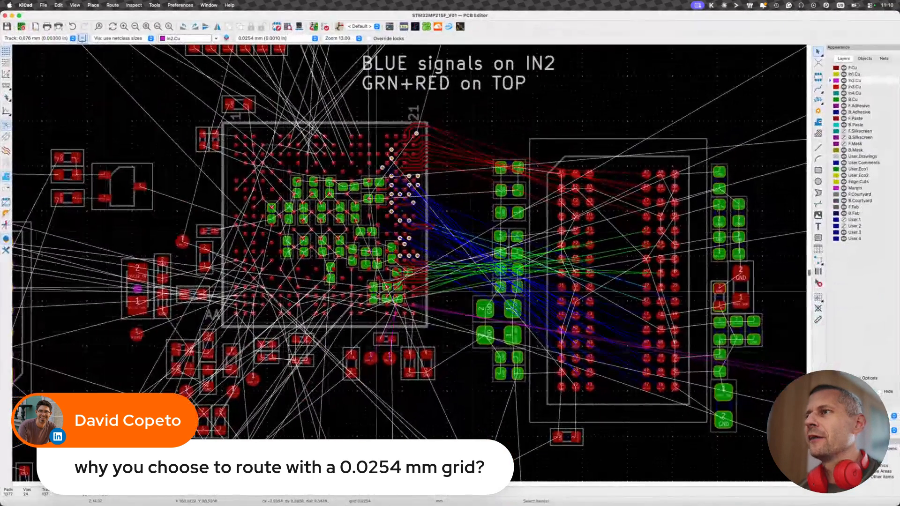
scroll(430, 249, "up", 8)
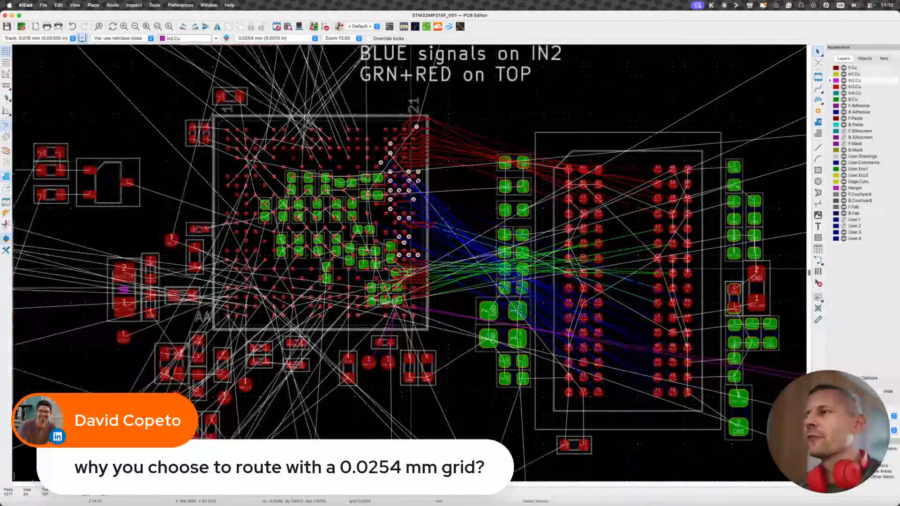
scroll(430, 249, "up", 3)
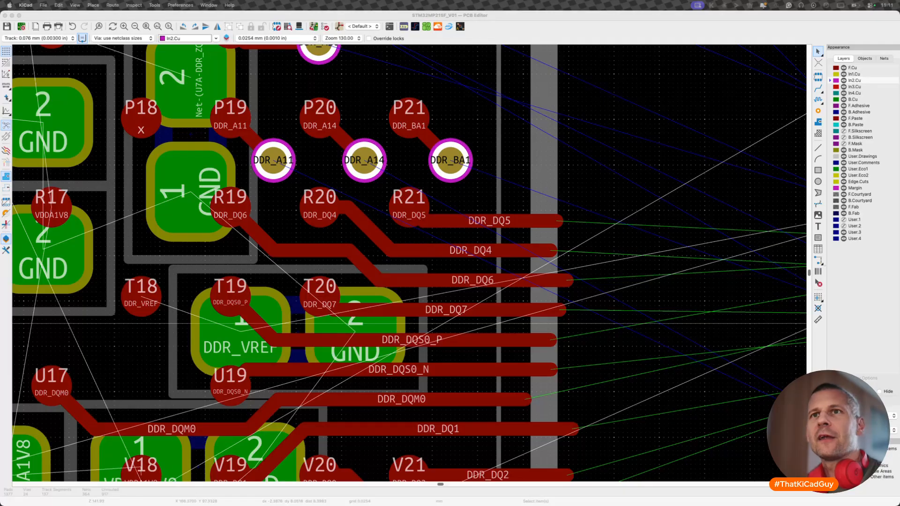
- Switch back to the Brave browser and show the KiCad for Beginners course page again
key("super+Tab")
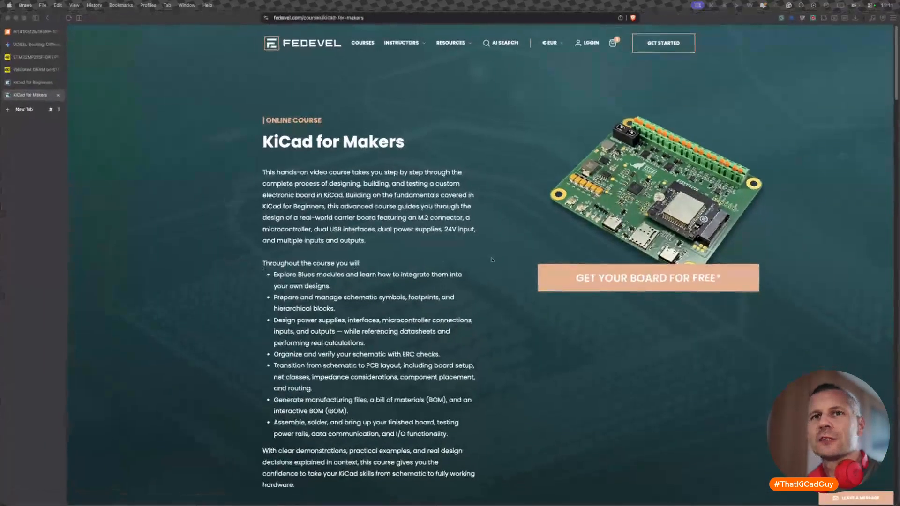
left_click(33, 82)
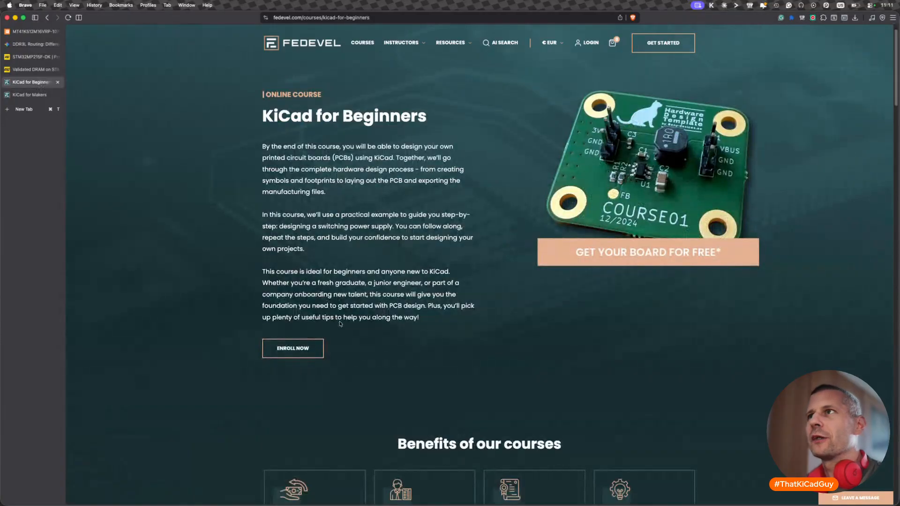
scroll(340, 322, "up", 1)
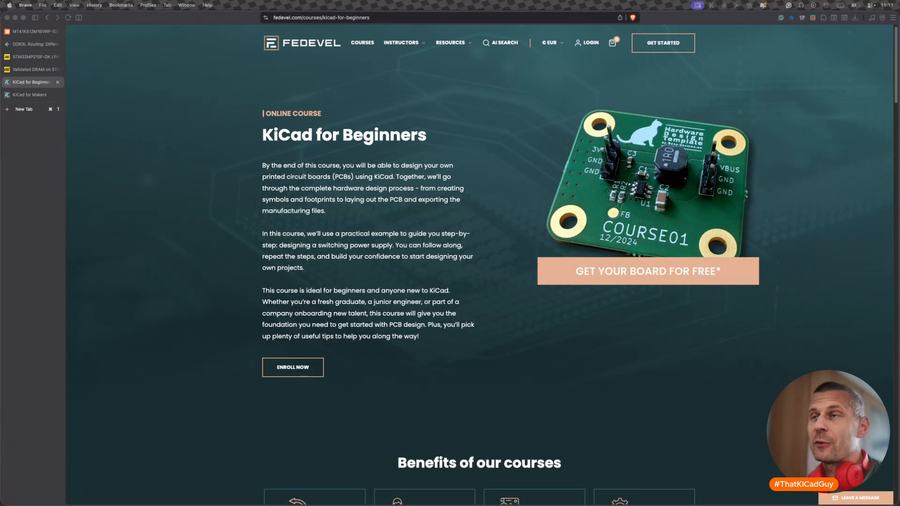
key("super")
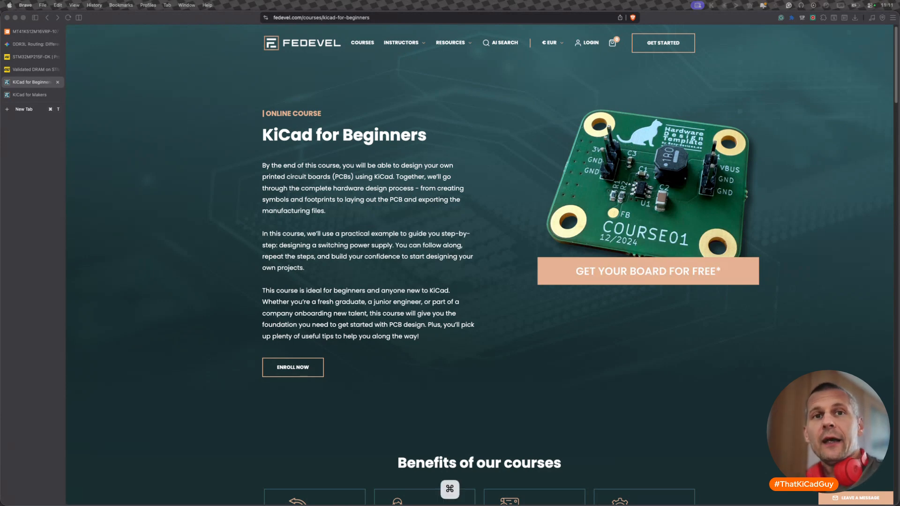